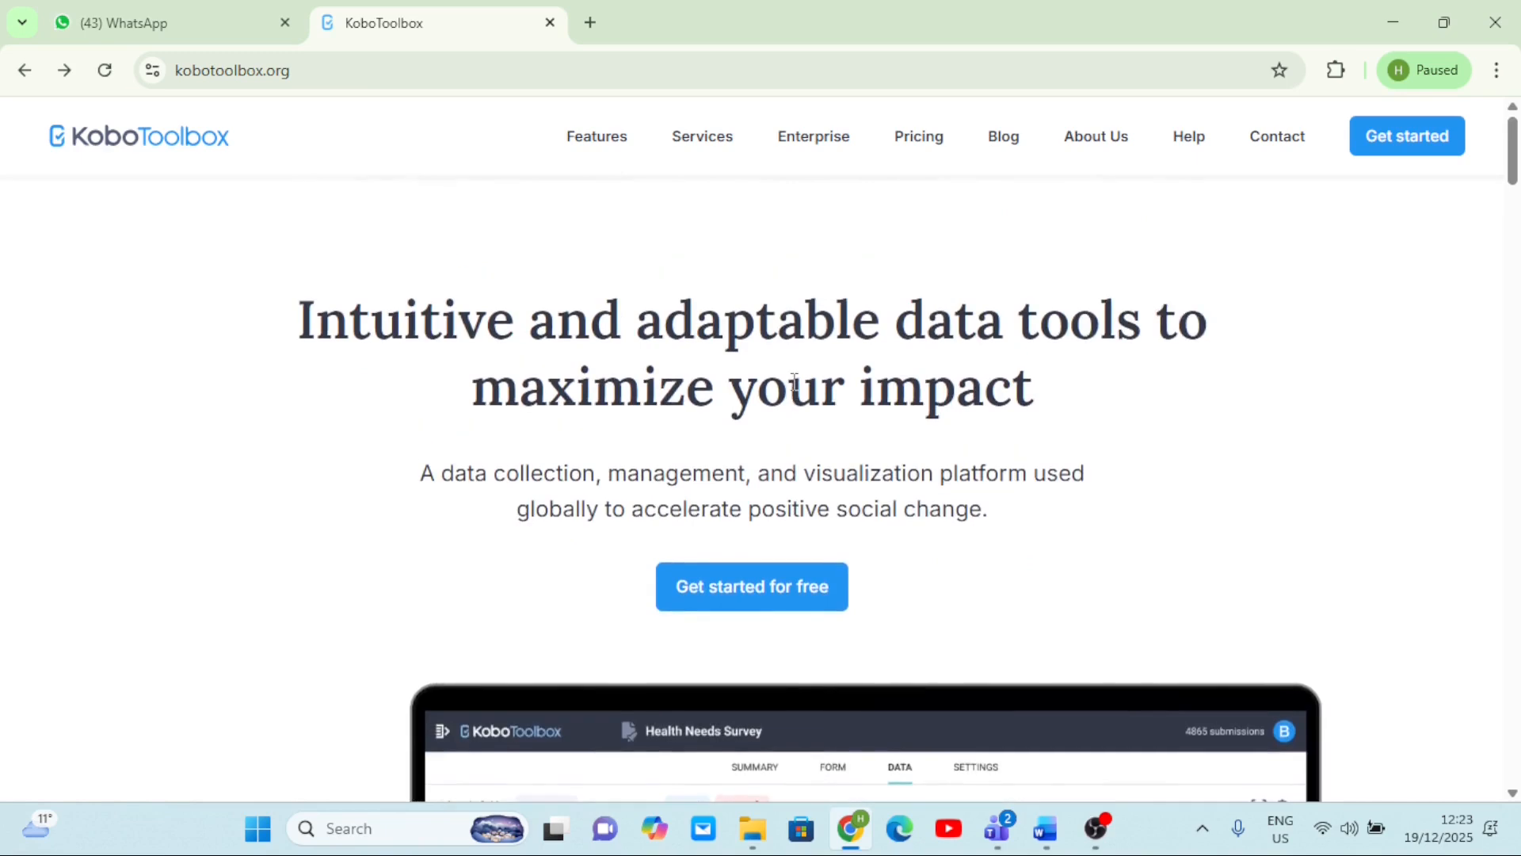
Step: Scroll the KoboToolbox homepage up and down, then bring the Teams meeting window to the front
scroll(795, 382, "up", 1)
scroll(795, 382, "down", 1)
scroll(794, 382, "up", 1)
scroll(795, 381, "down", 1)
scroll(795, 382, "up", 1)
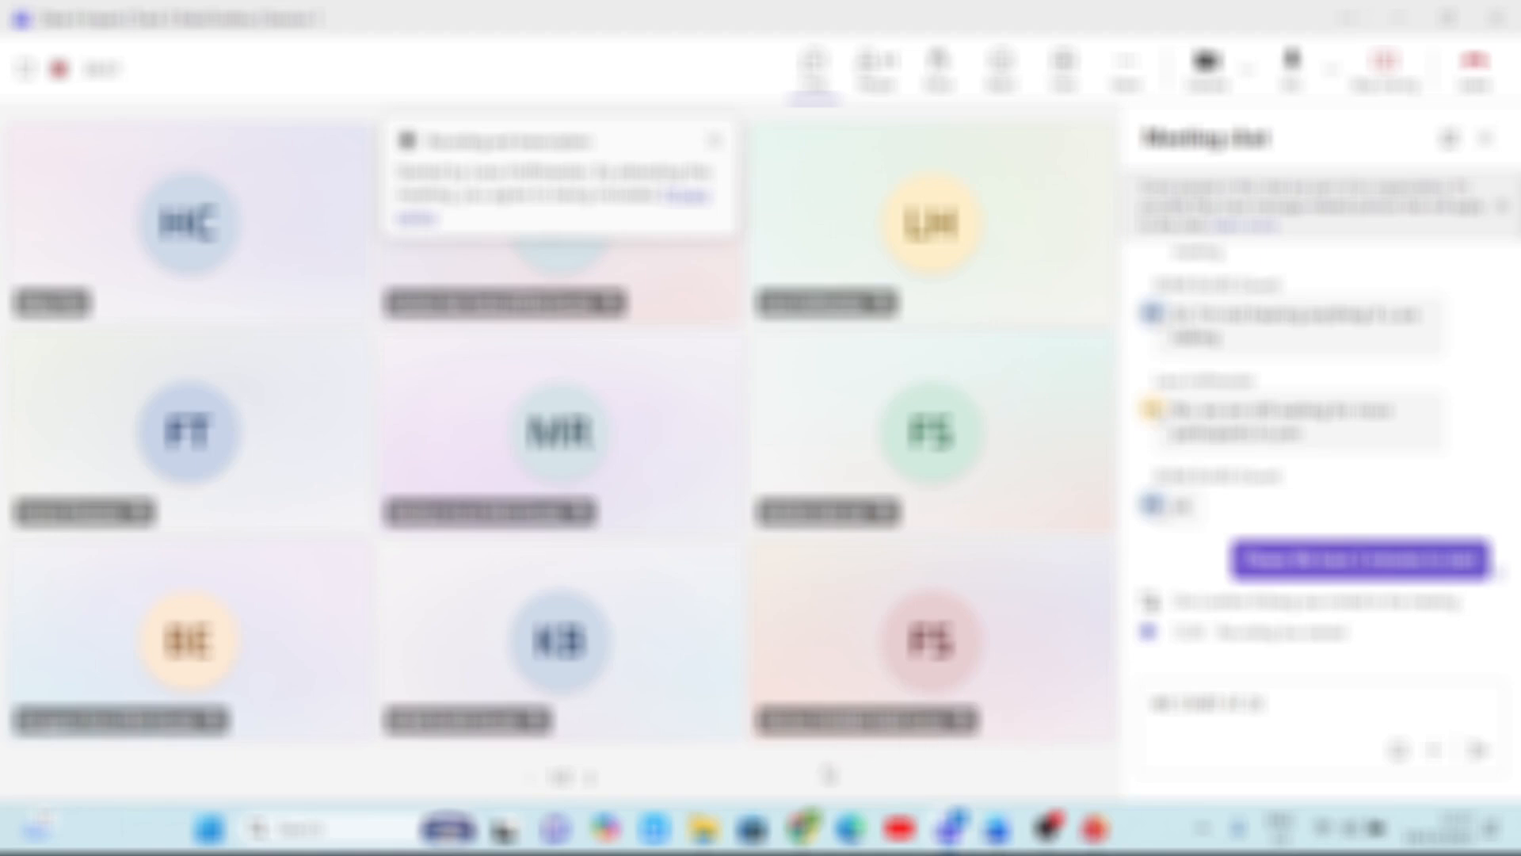
mouse_move(809, 832)
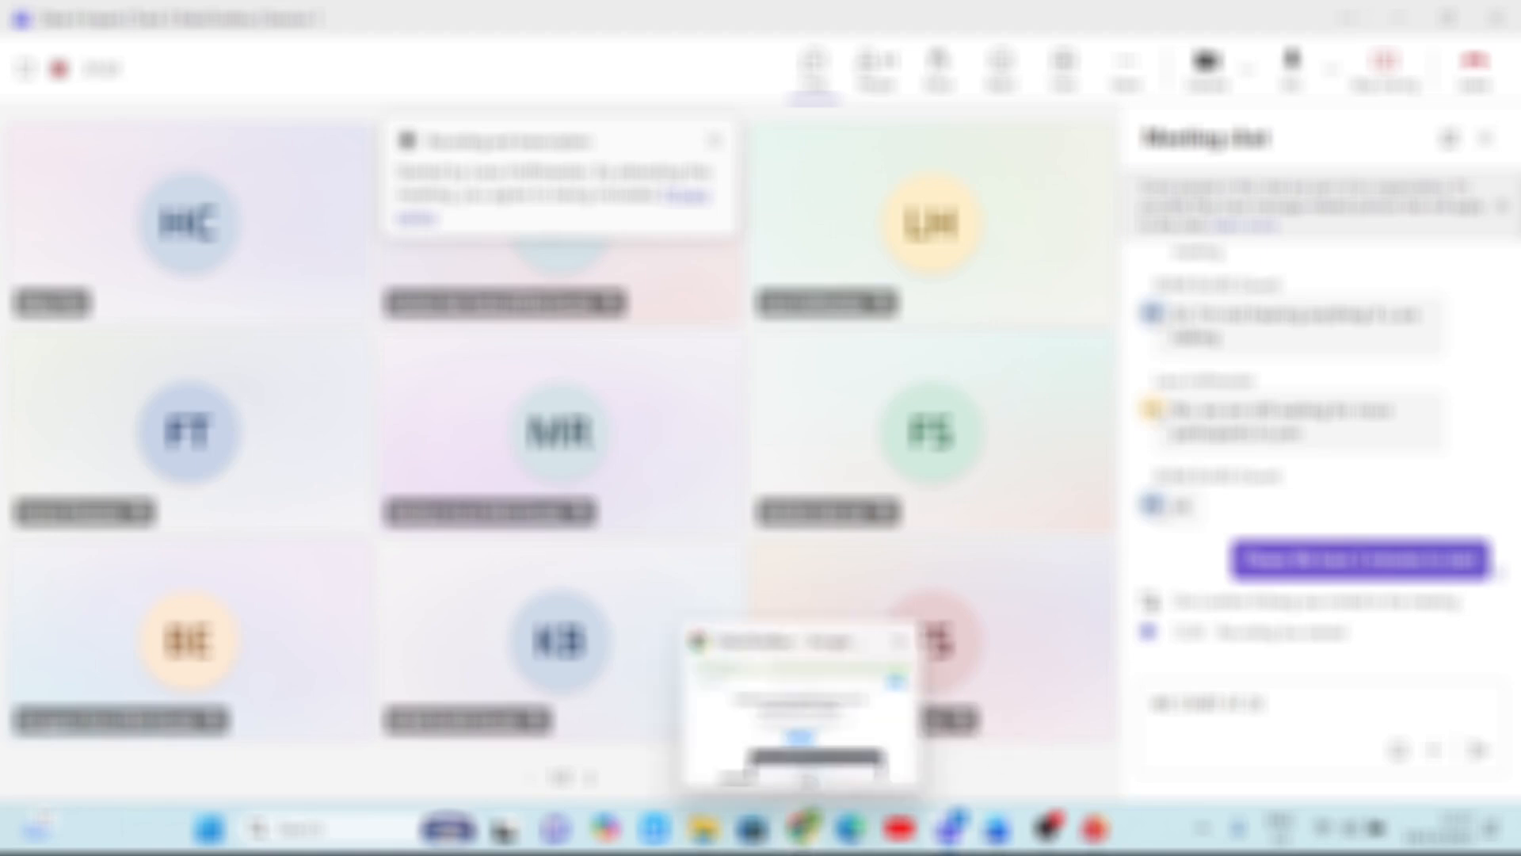
Step: Bring the KoboToolbox browser window back to front and scroll through the current page
left_click(801, 830)
scroll(757, 448, "down", 5)
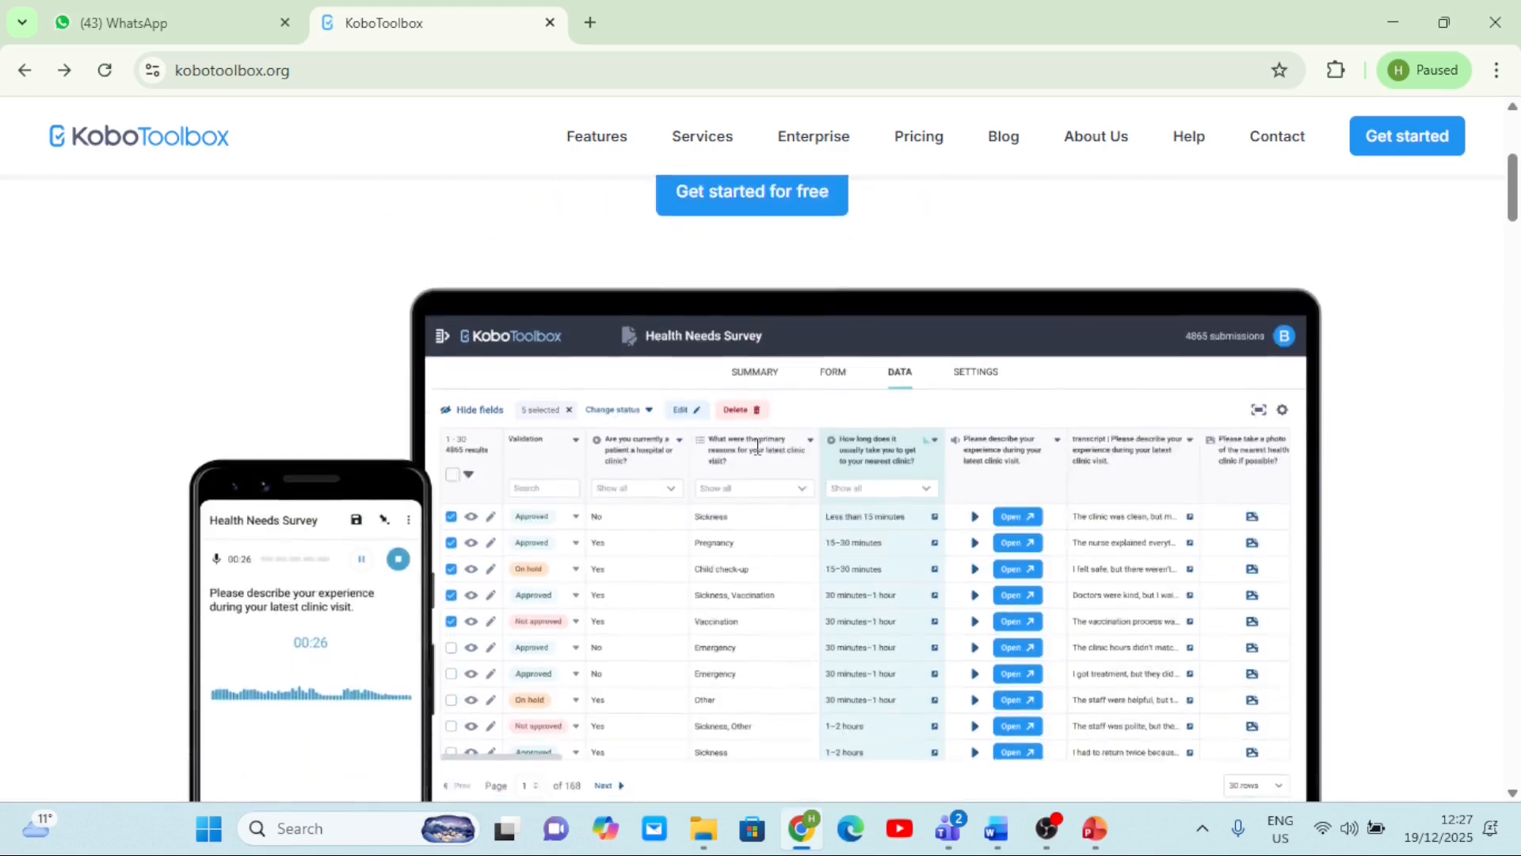
scroll(757, 447, "up", 6)
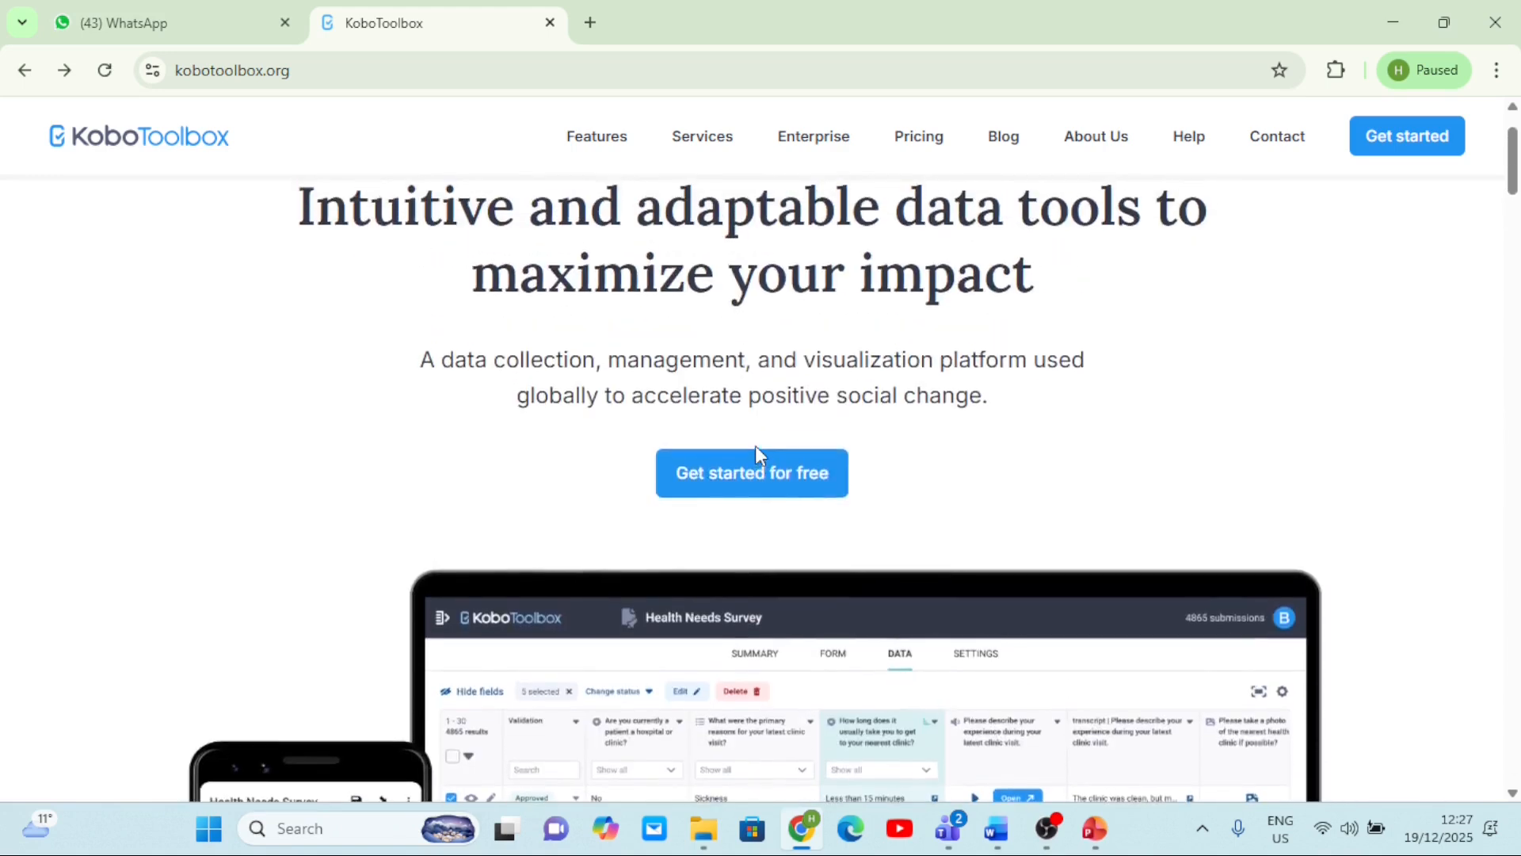
scroll(757, 450, "down", 1)
scroll(754, 452, "up", 1)
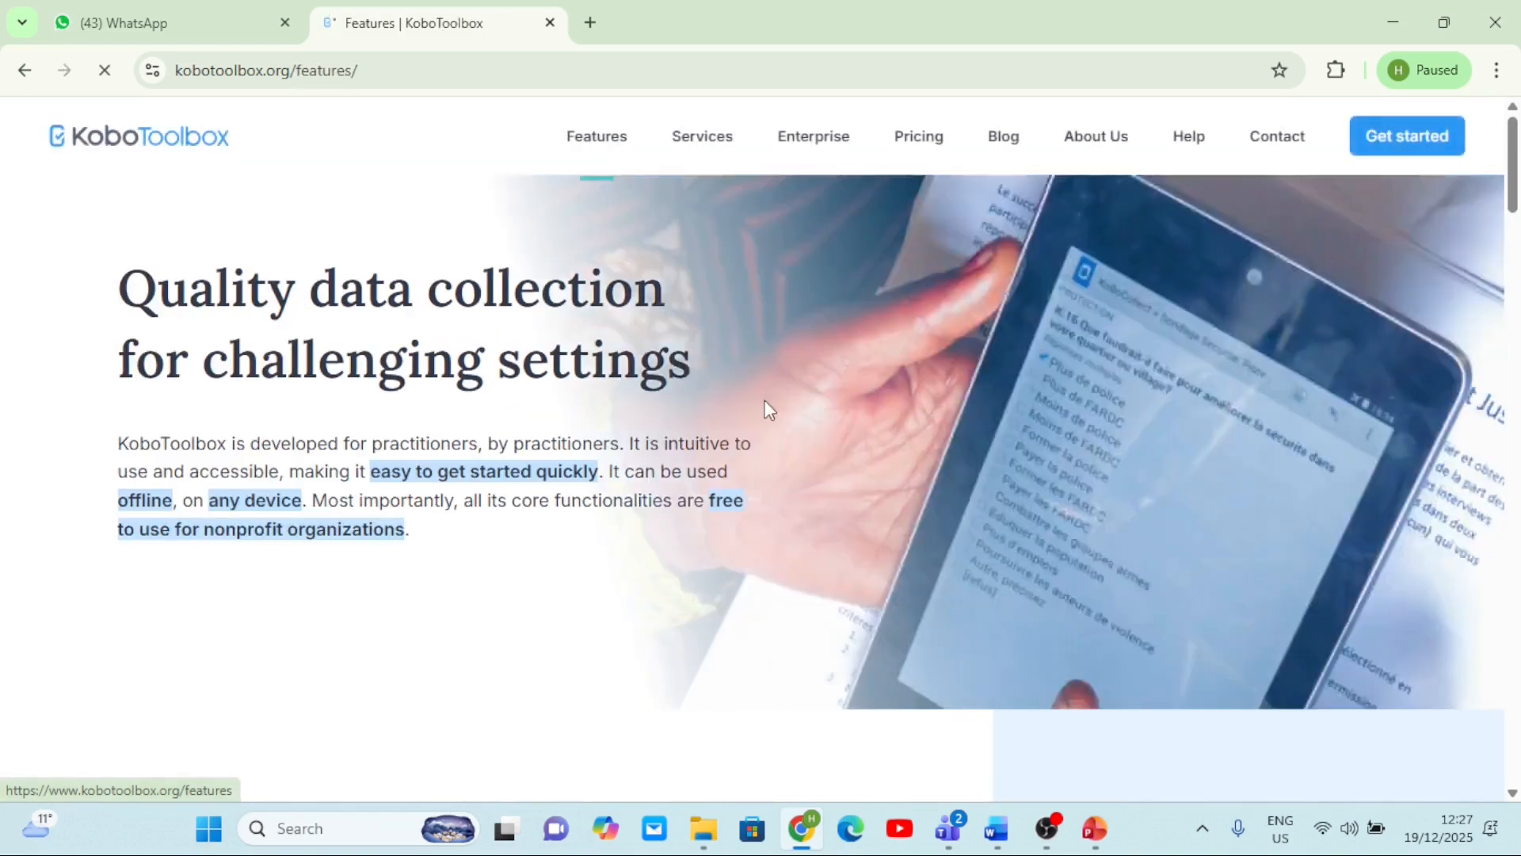
scroll(769, 411, "down", 8)
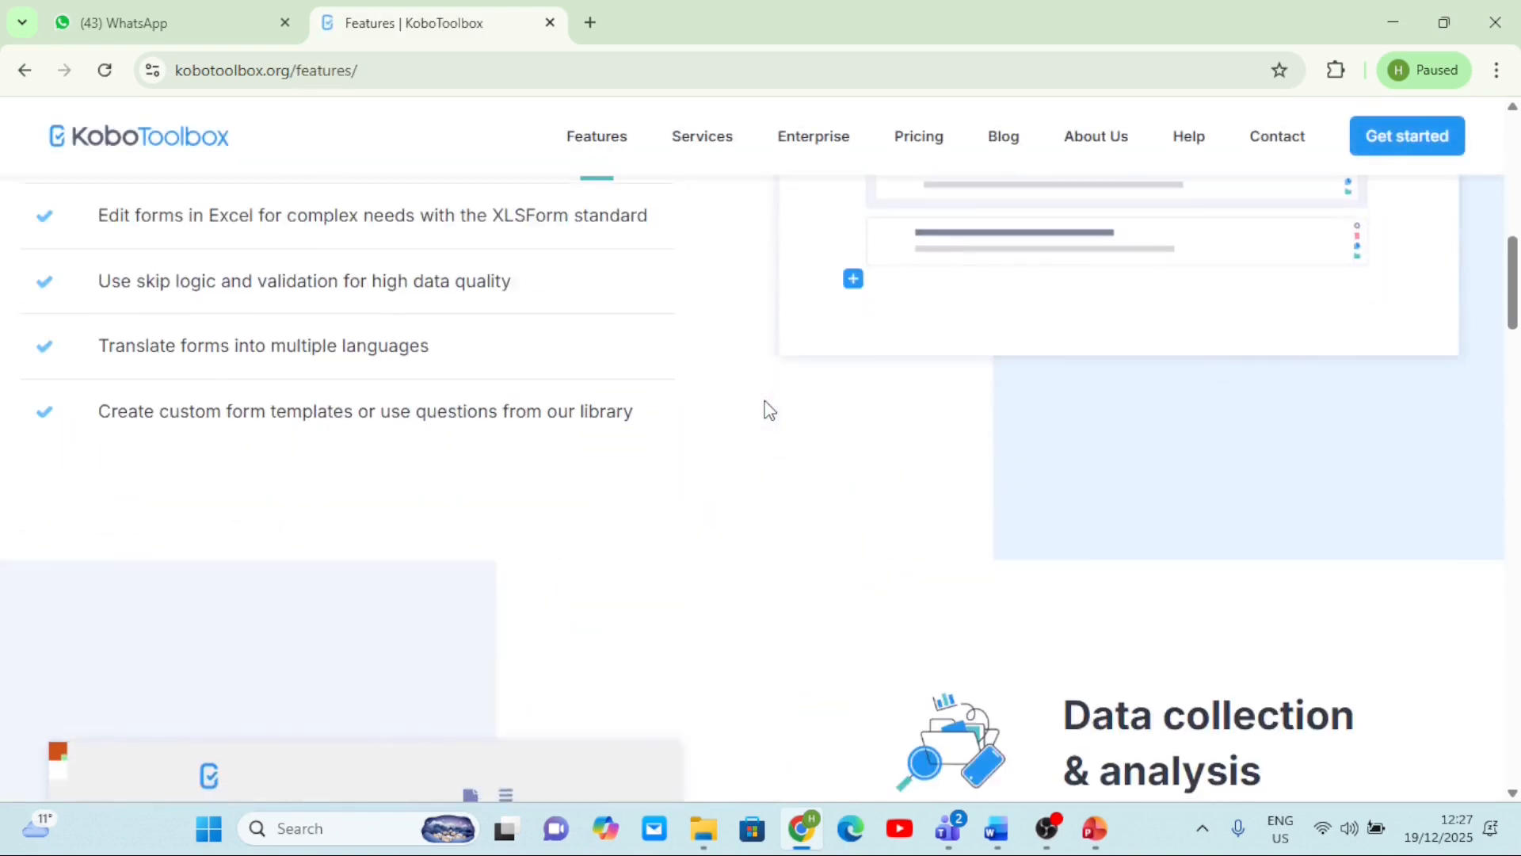
scroll(769, 411, "up", 4)
scroll(765, 410, "up", 3)
Step: Open the website's Services page and scroll through its sections
left_click(716, 141)
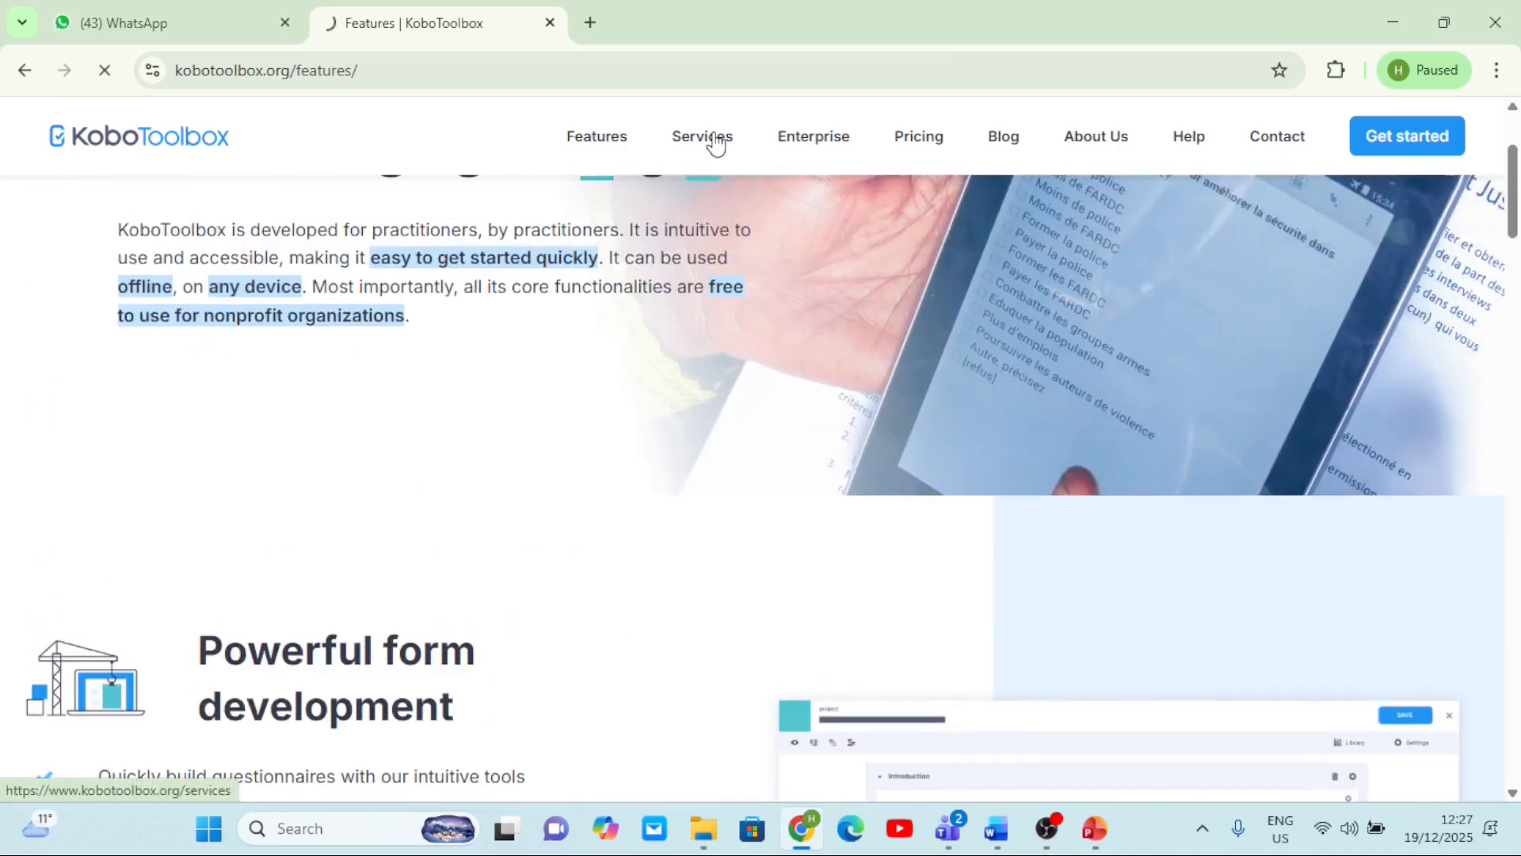
scroll(767, 430, "down", 2)
scroll(767, 428, "up", 2)
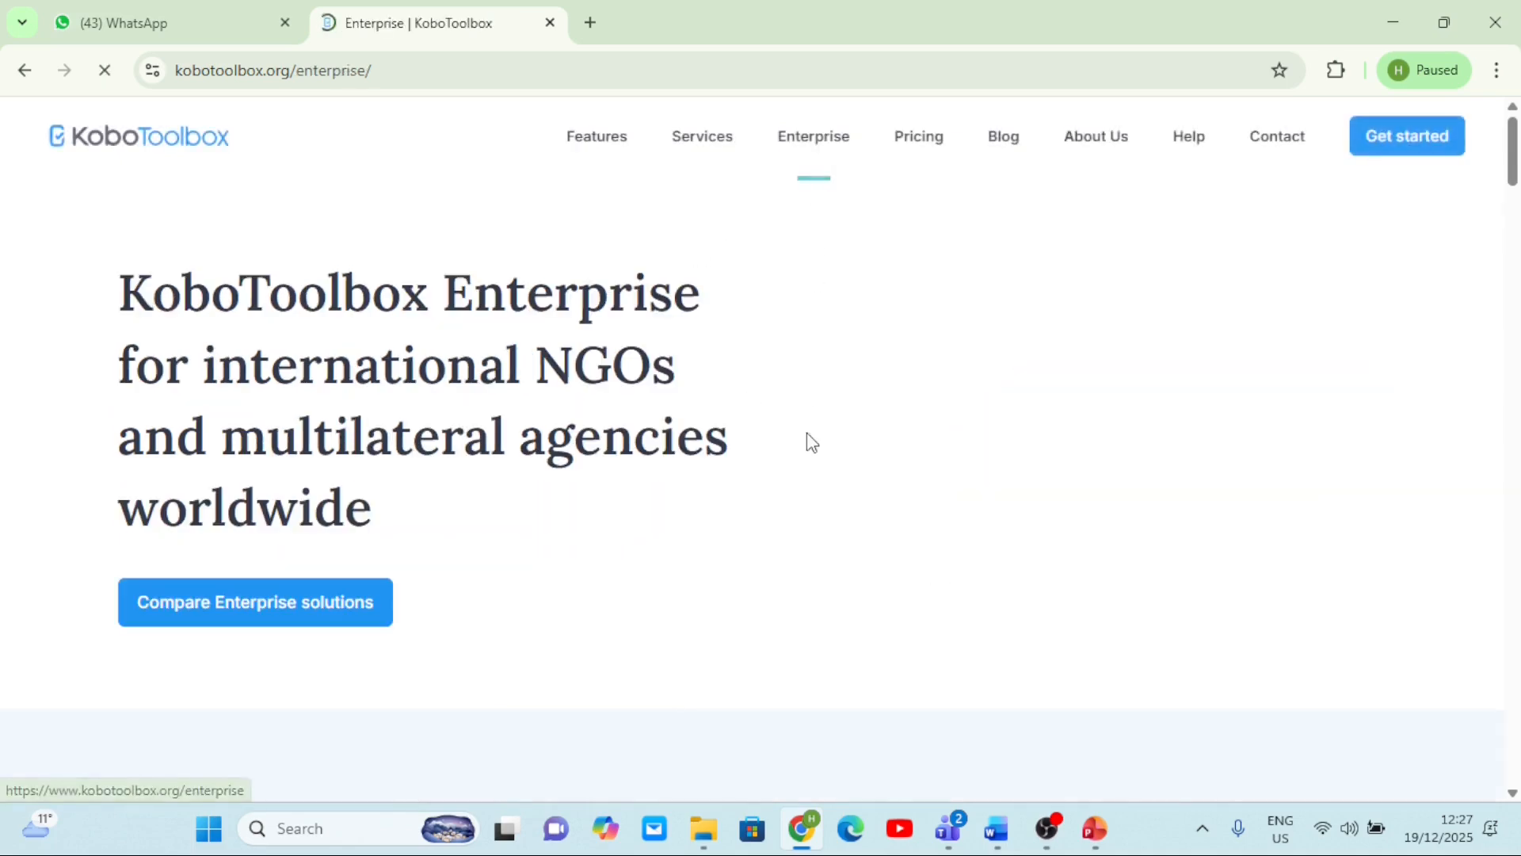
scroll(810, 440, "down", 3)
scroll(811, 441, "down", 10)
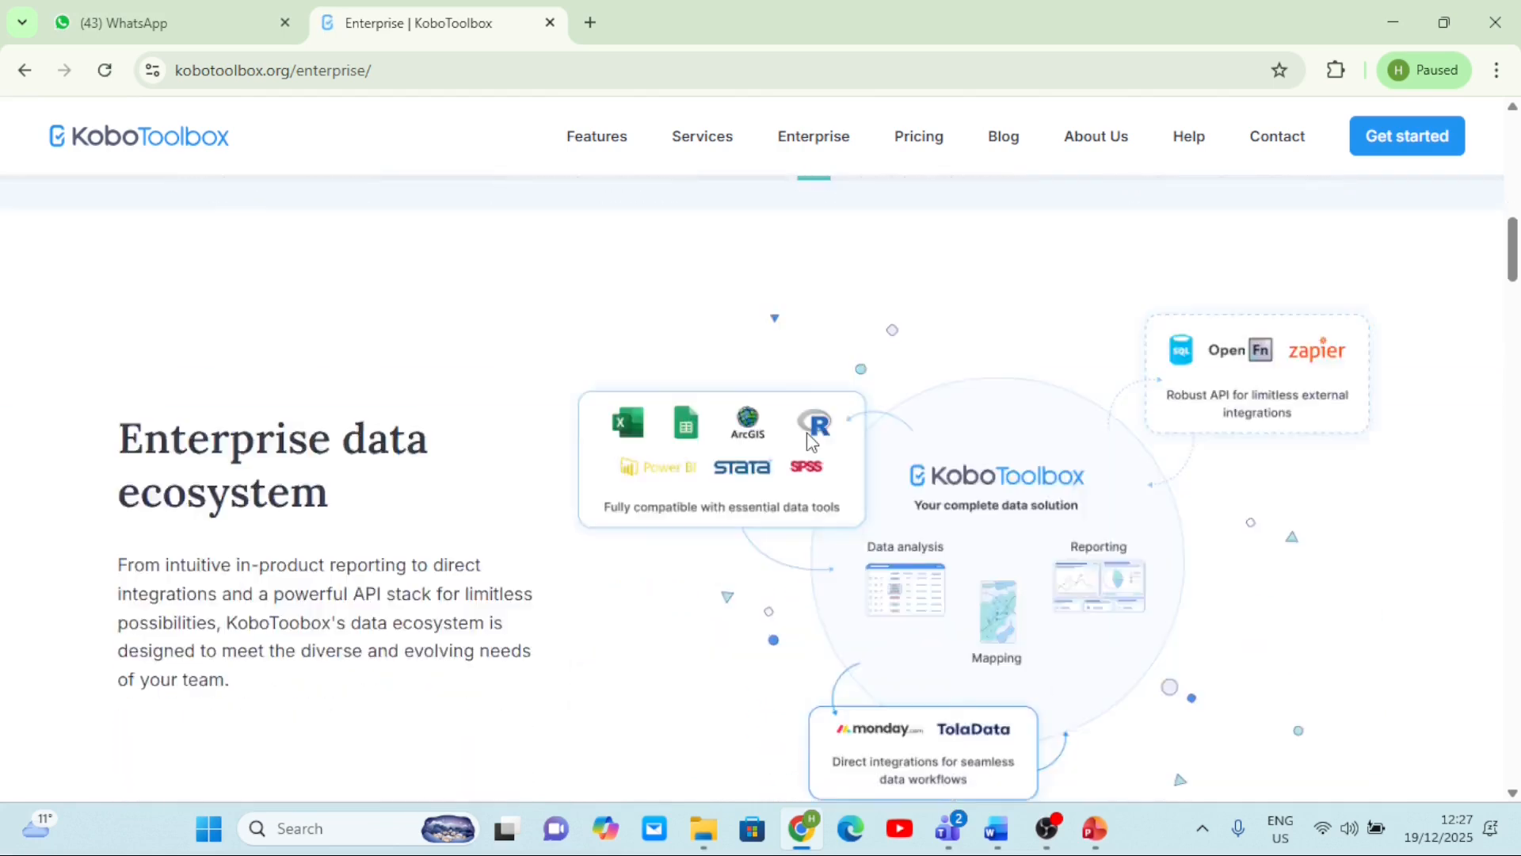
scroll(808, 439, "up", 3)
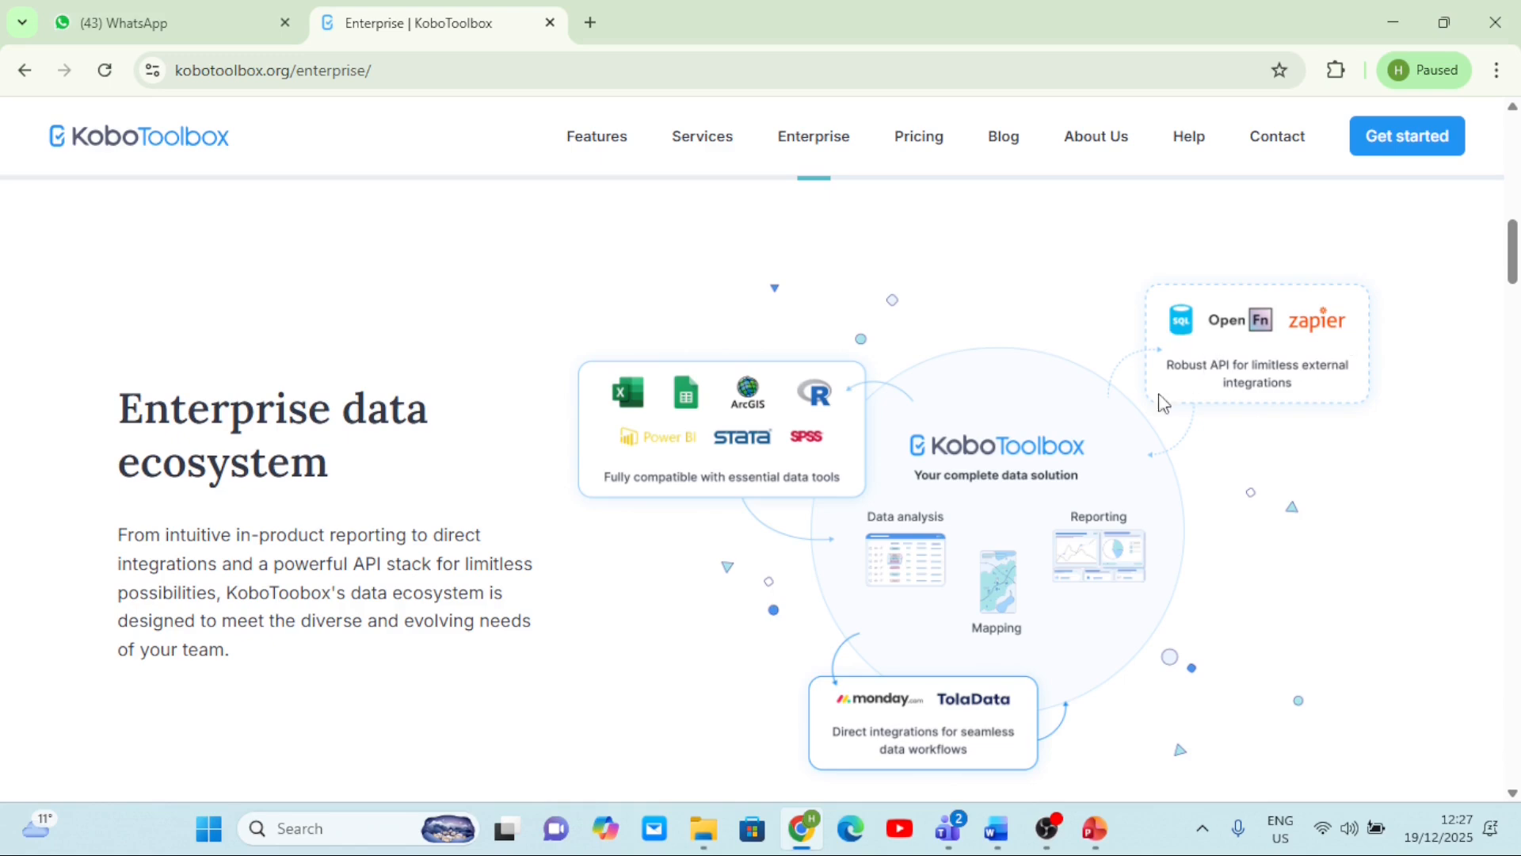
scroll(1069, 472, "down", 5)
scroll(1069, 463, "up", 1)
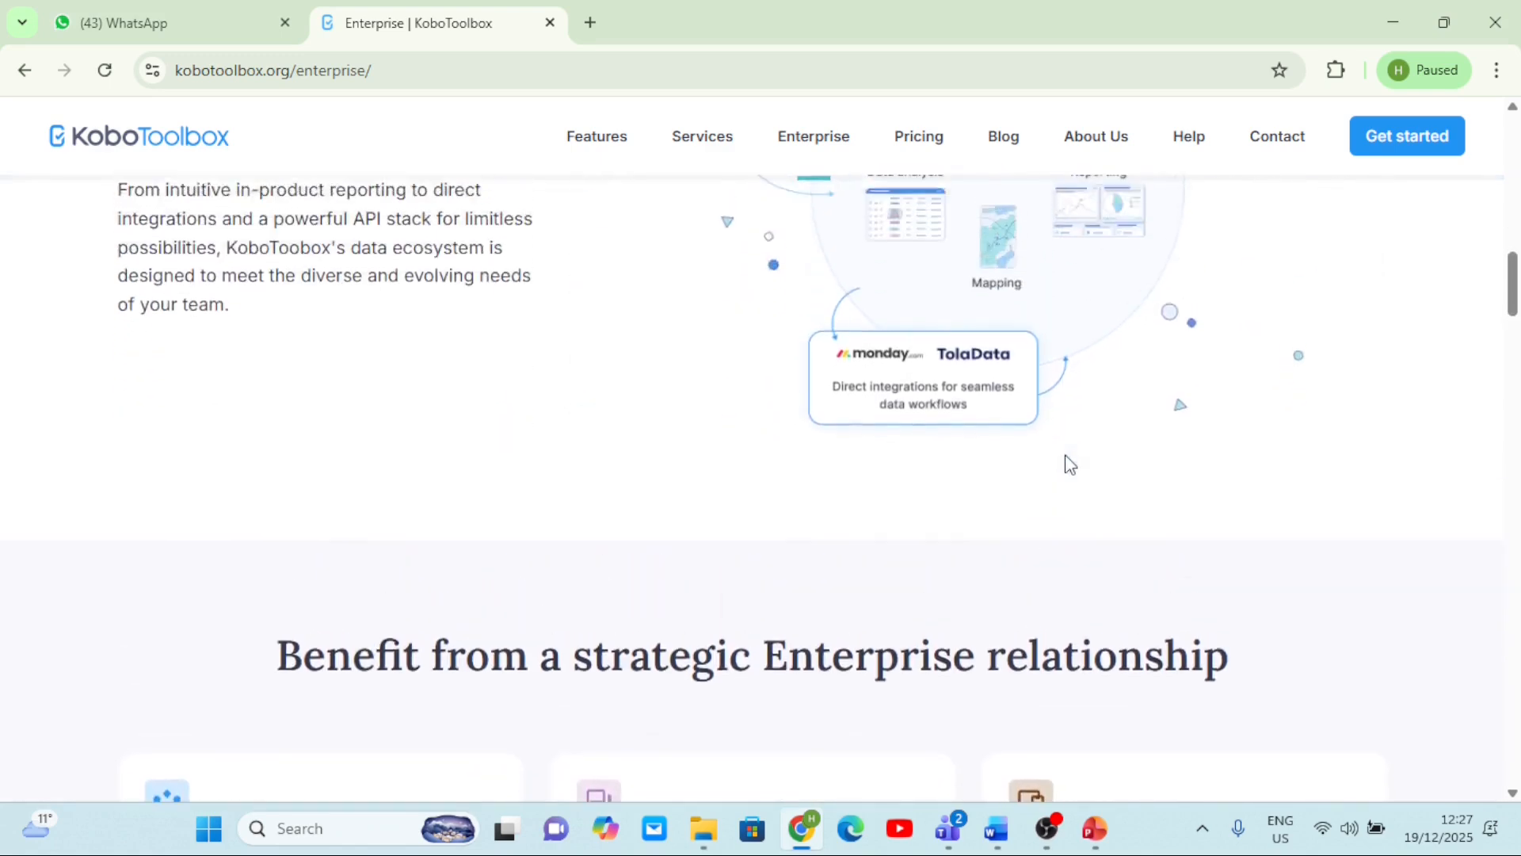
scroll(1069, 463, "down", 6)
scroll(1070, 464, "up", 6)
scroll(1069, 464, "up", 6)
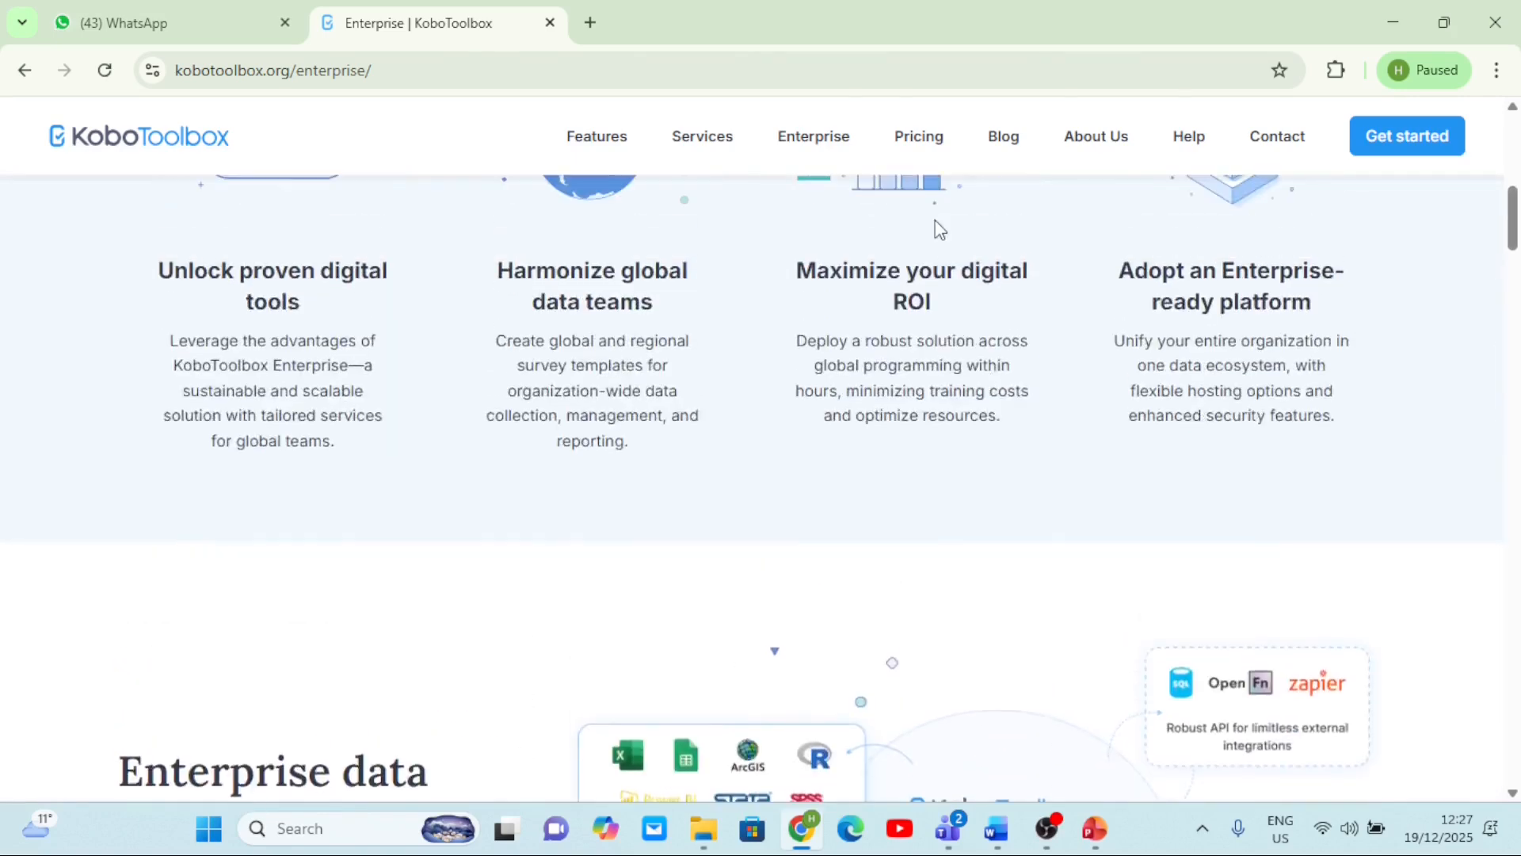
Step: Open the Pricing page and scroll through the Community, Professional, Teams and Enterprise plans
left_click(914, 148)
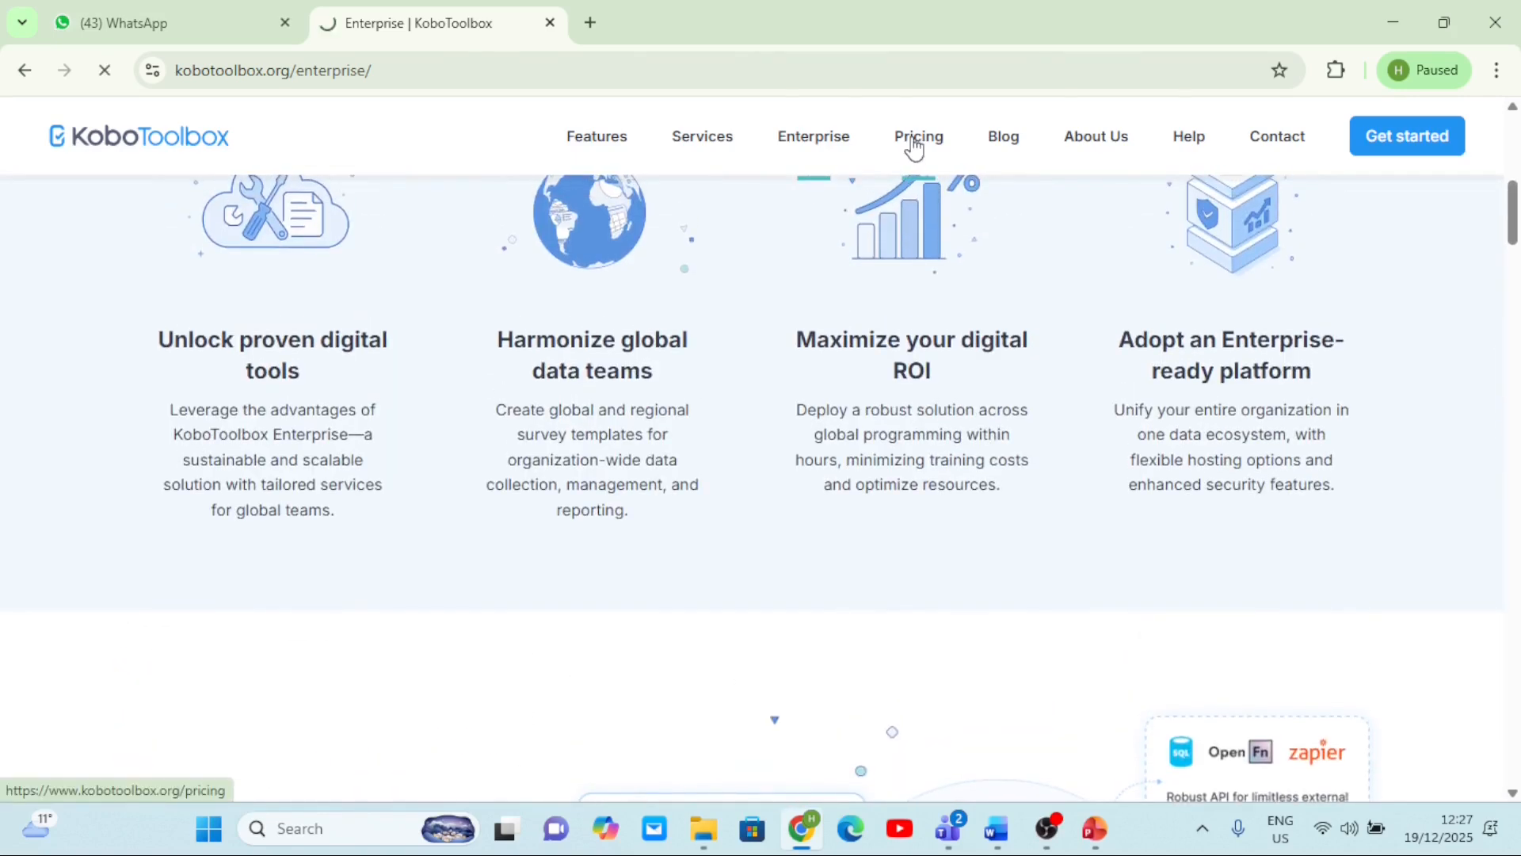
scroll(915, 486, "down", 6)
scroll(916, 485, "down", 1)
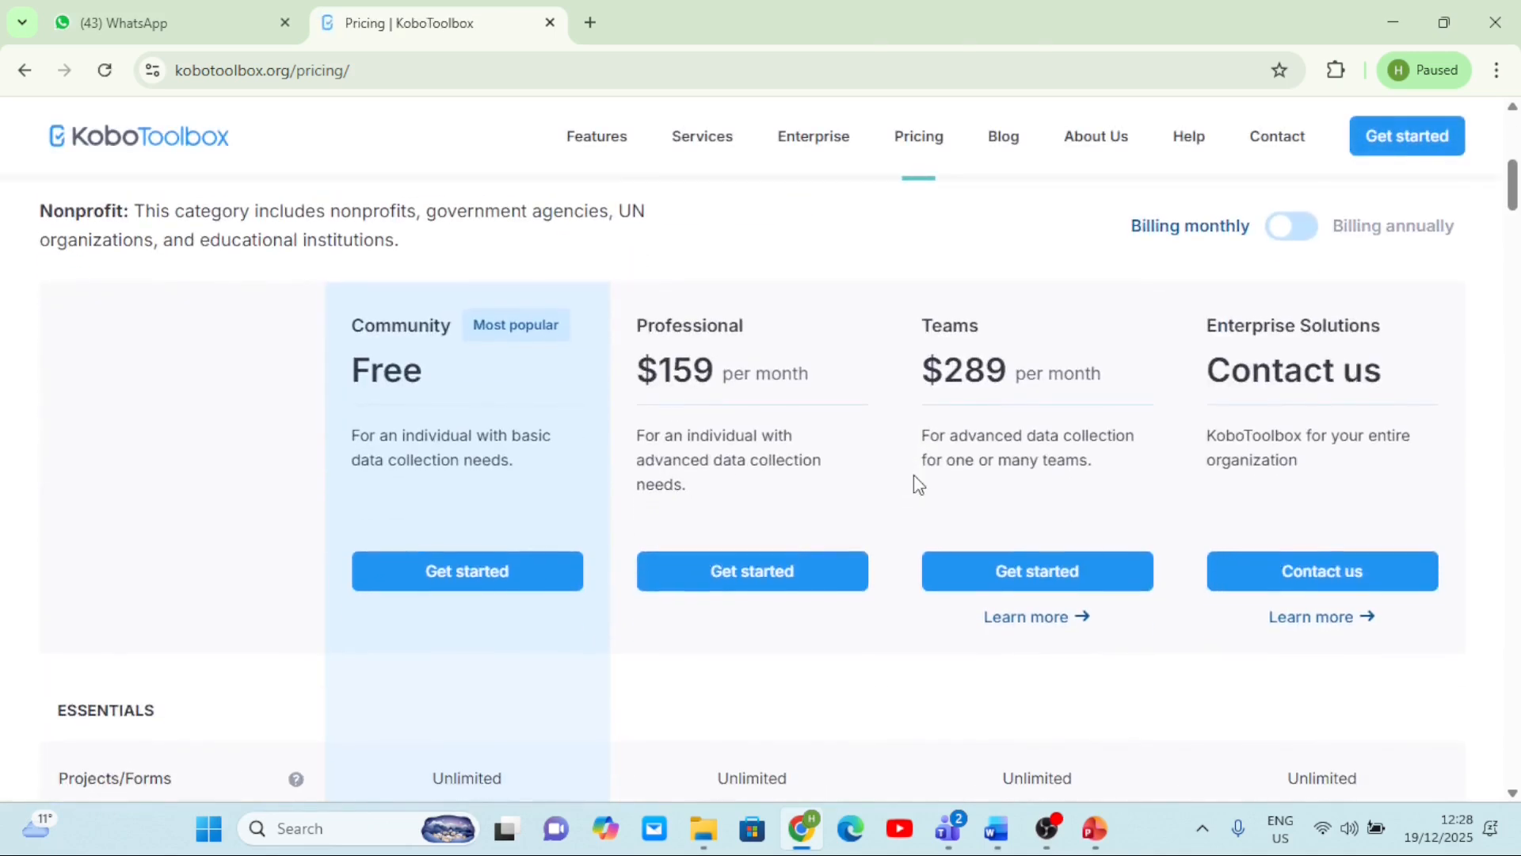
scroll(914, 474, "up", 1)
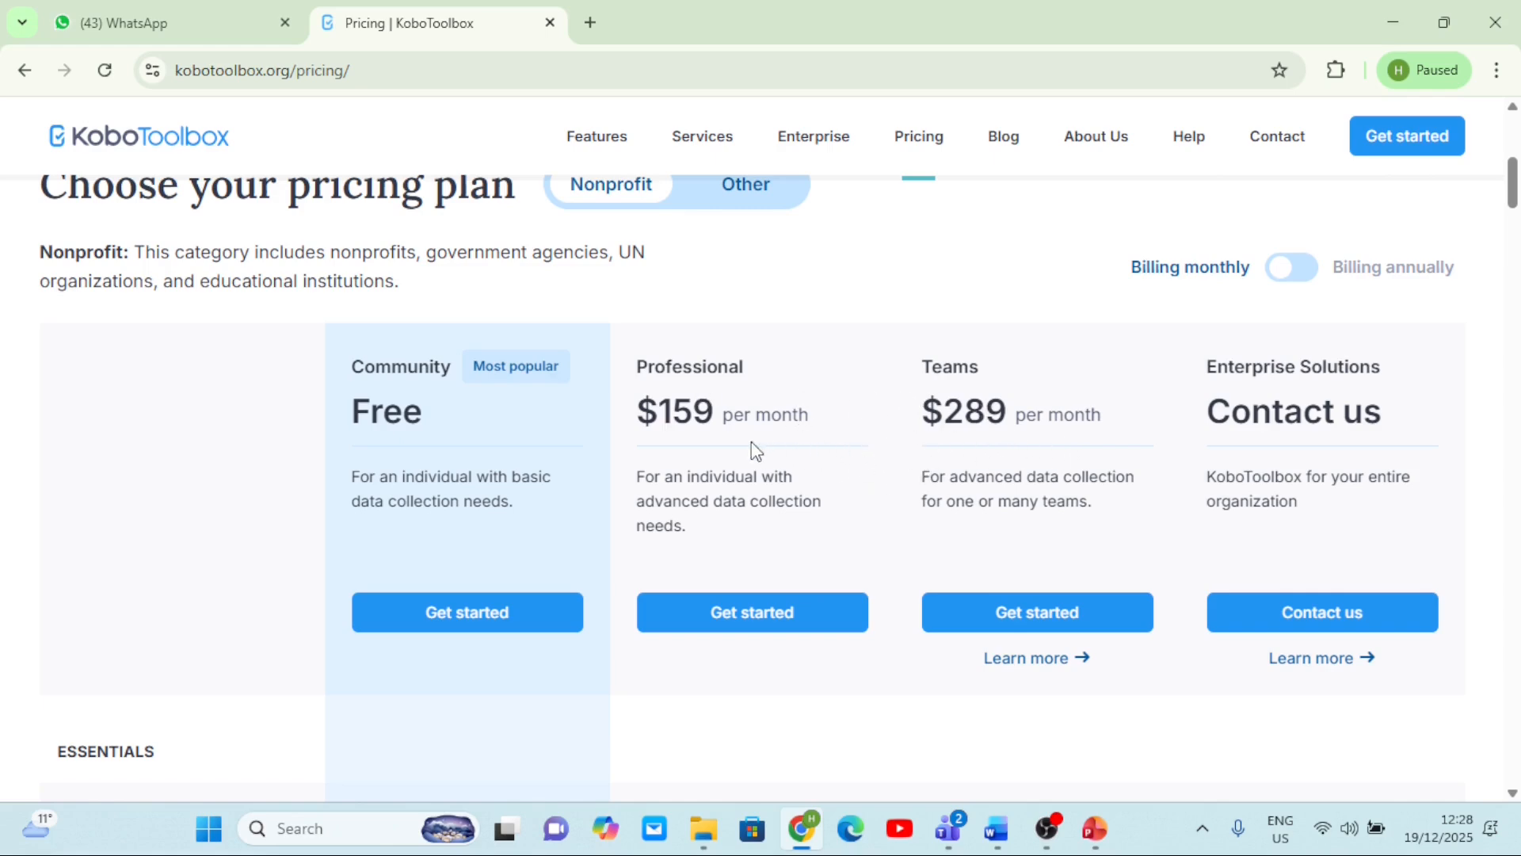
scroll(910, 474, "up", 5)
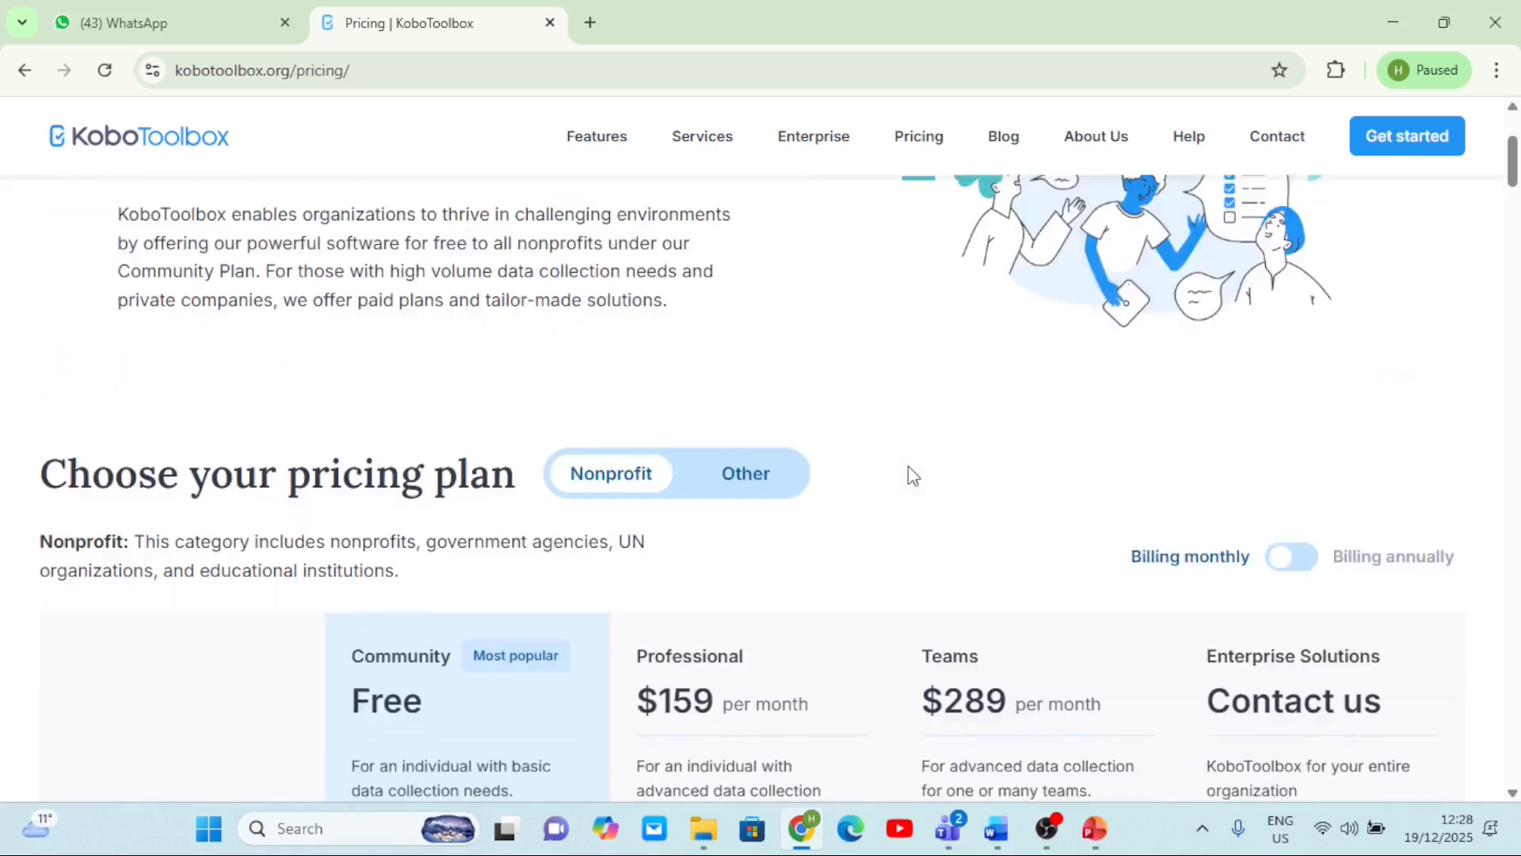
scroll(908, 467, "up", 2)
scroll(908, 467, "down", 5)
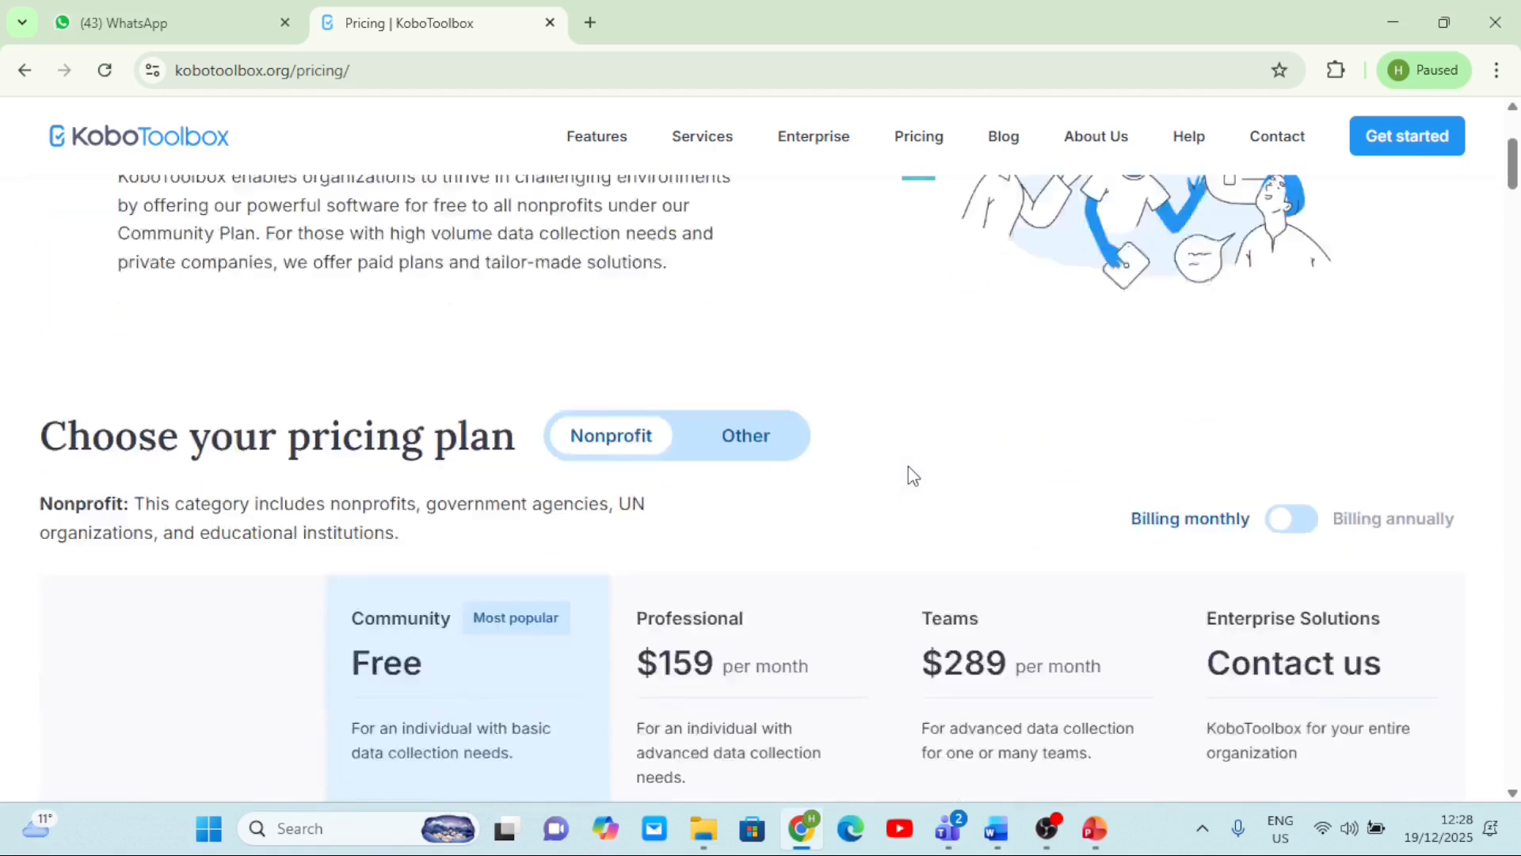
scroll(908, 474, "down", 2)
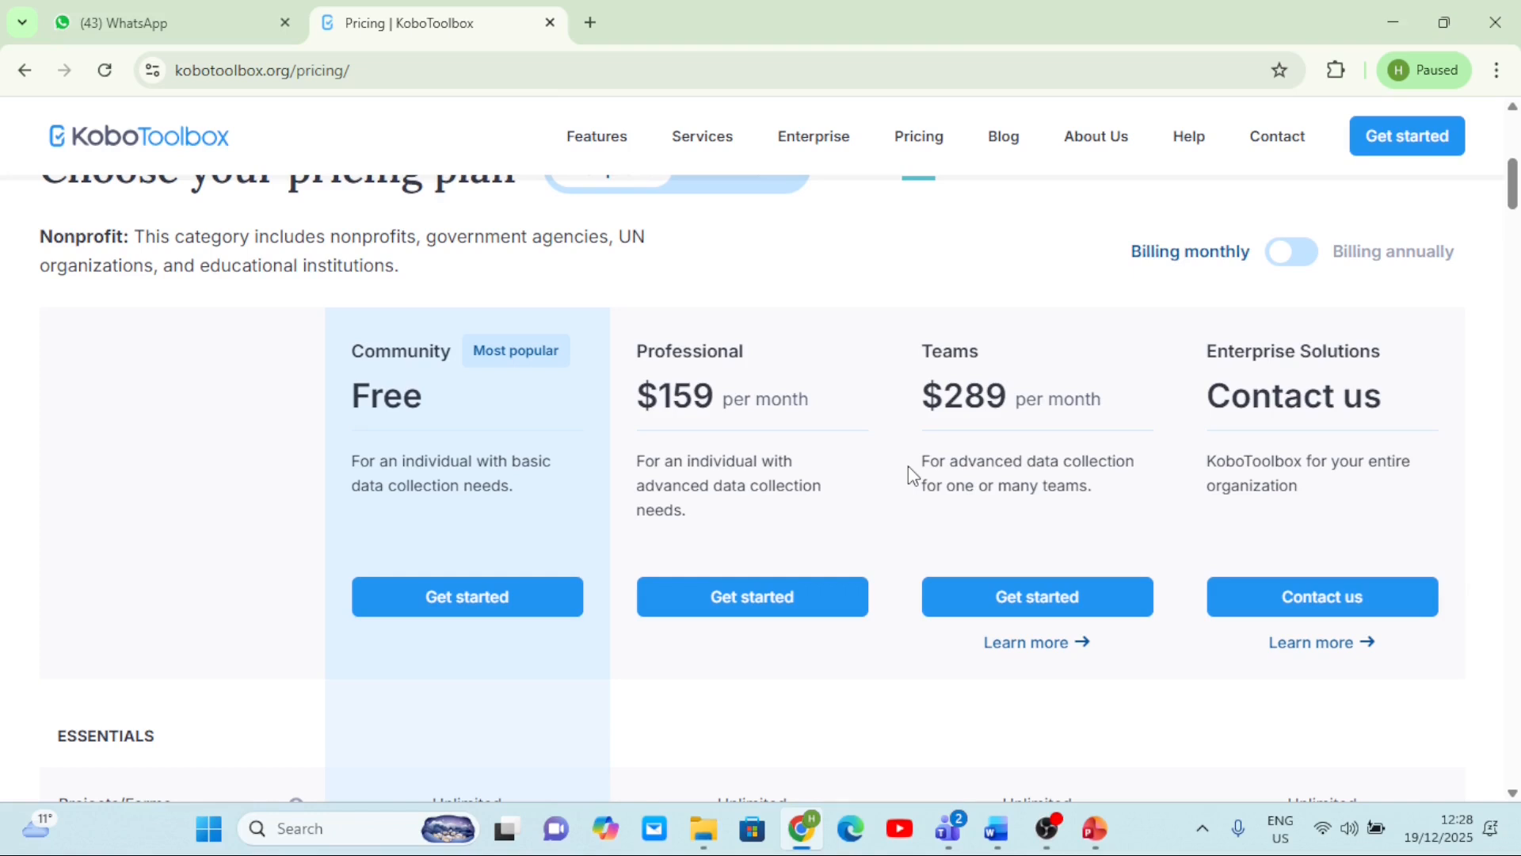
scroll(908, 466, "up", 2)
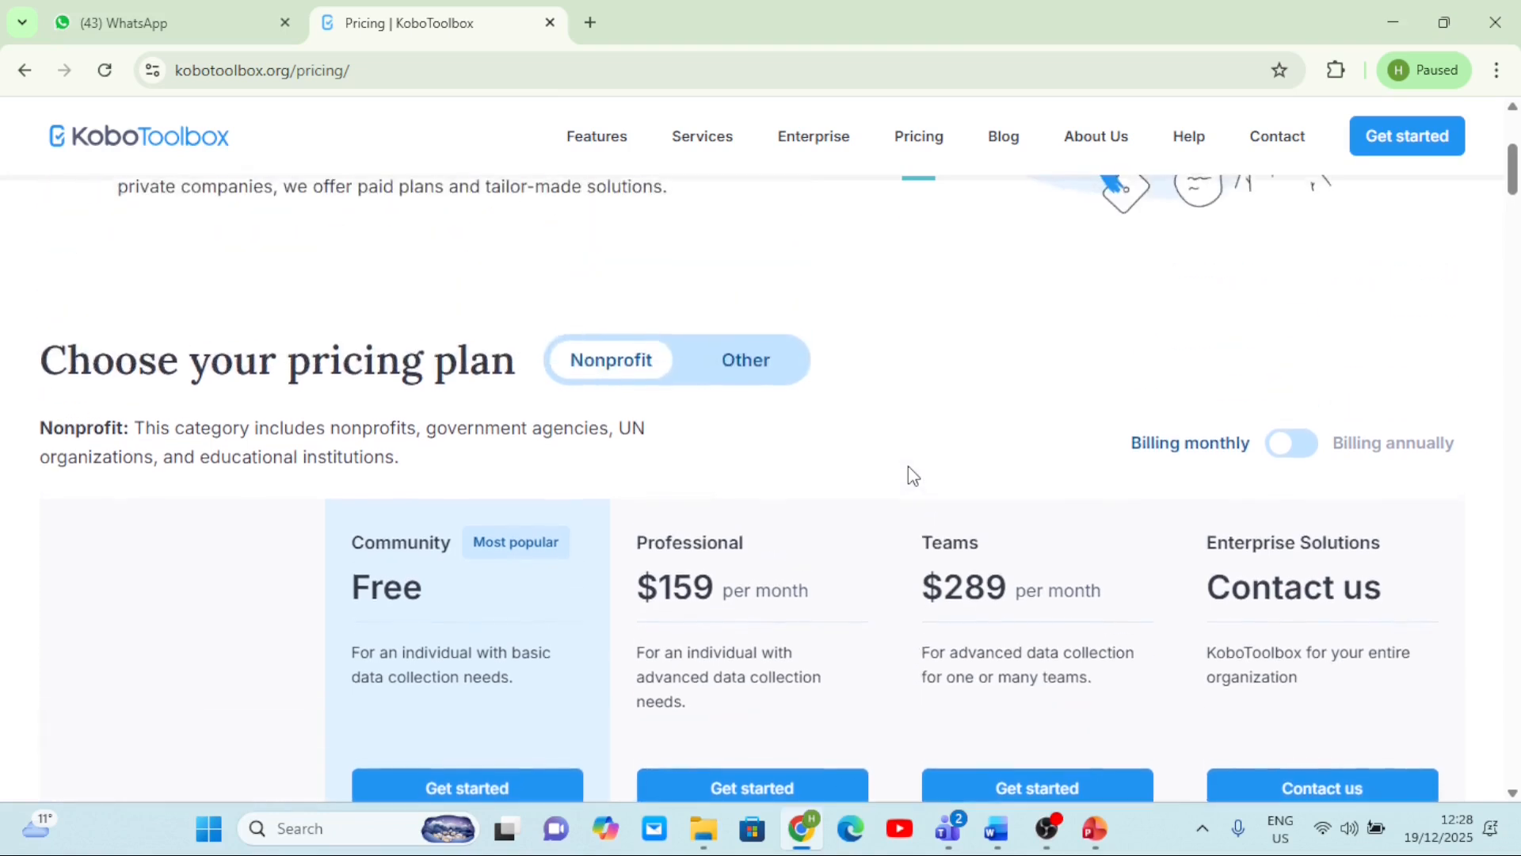
scroll(834, 494, "down", 1)
scroll(833, 494, "up", 4)
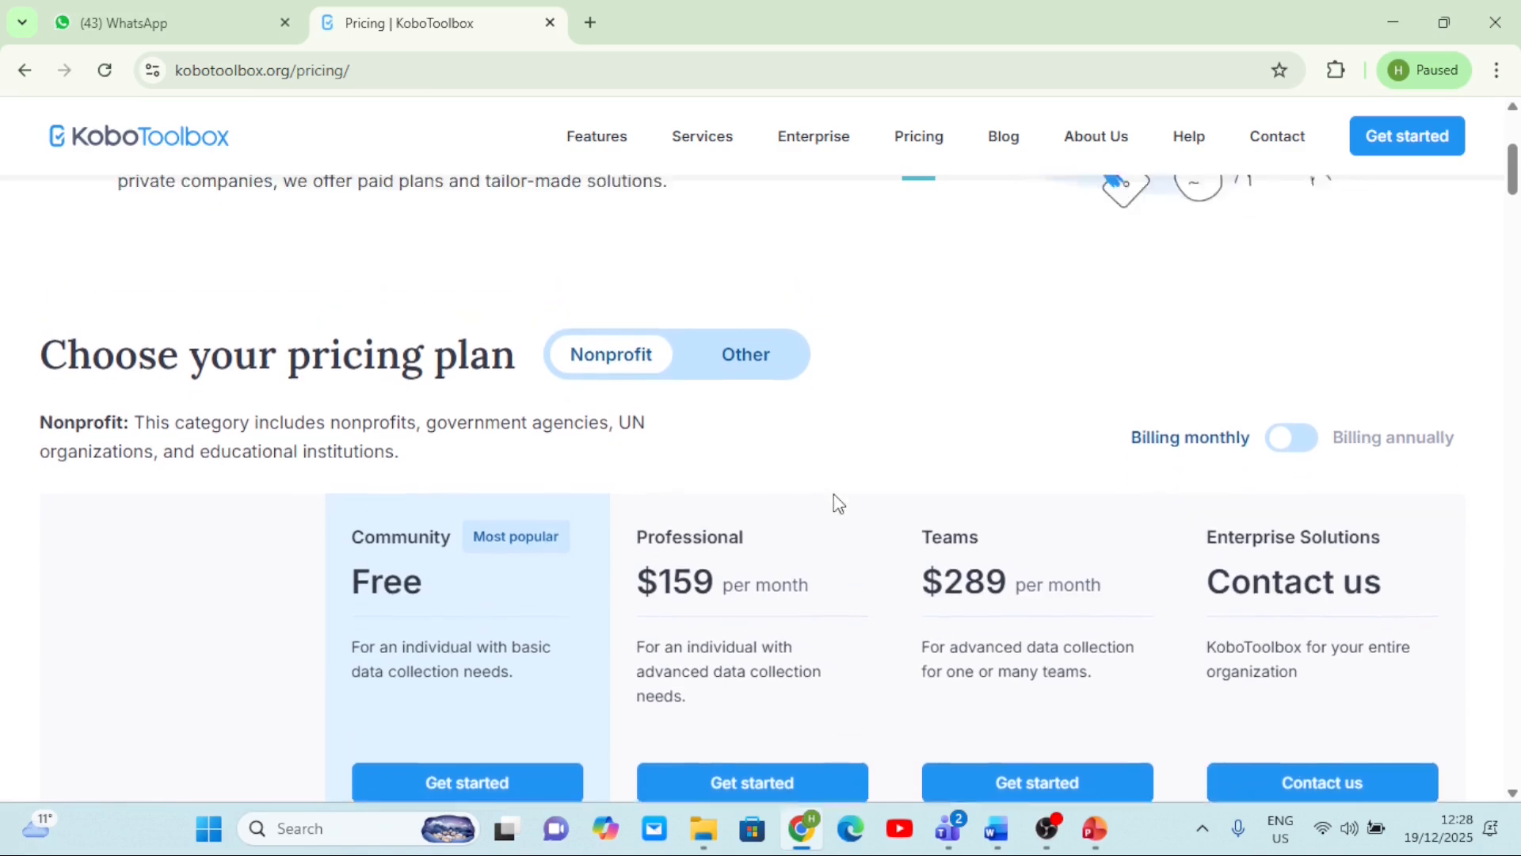
scroll(833, 502, "up", 1)
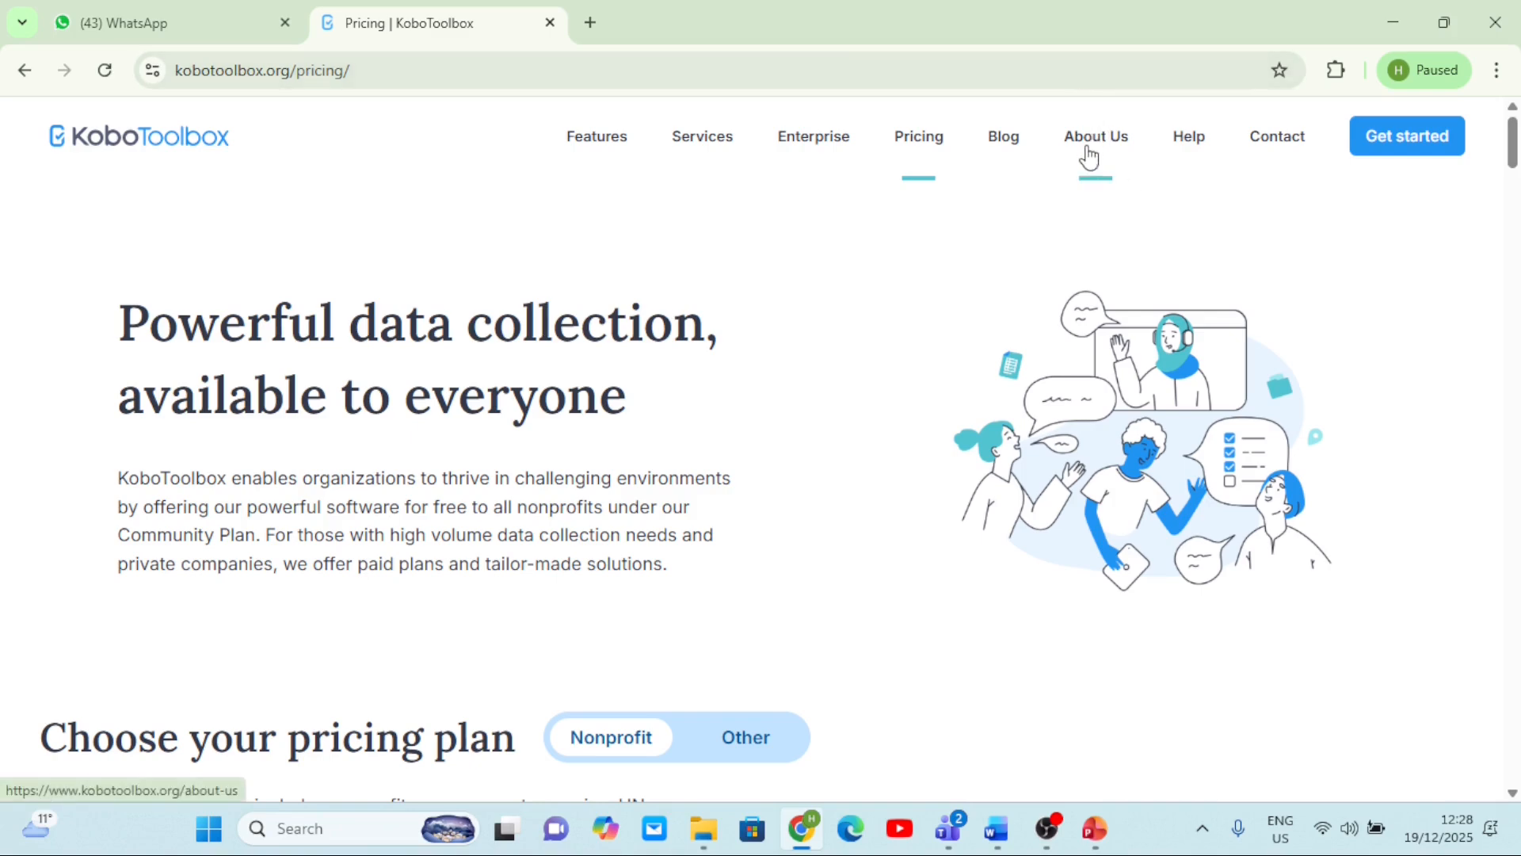
Step: Open the About Us page and scroll through it
left_click(1090, 156)
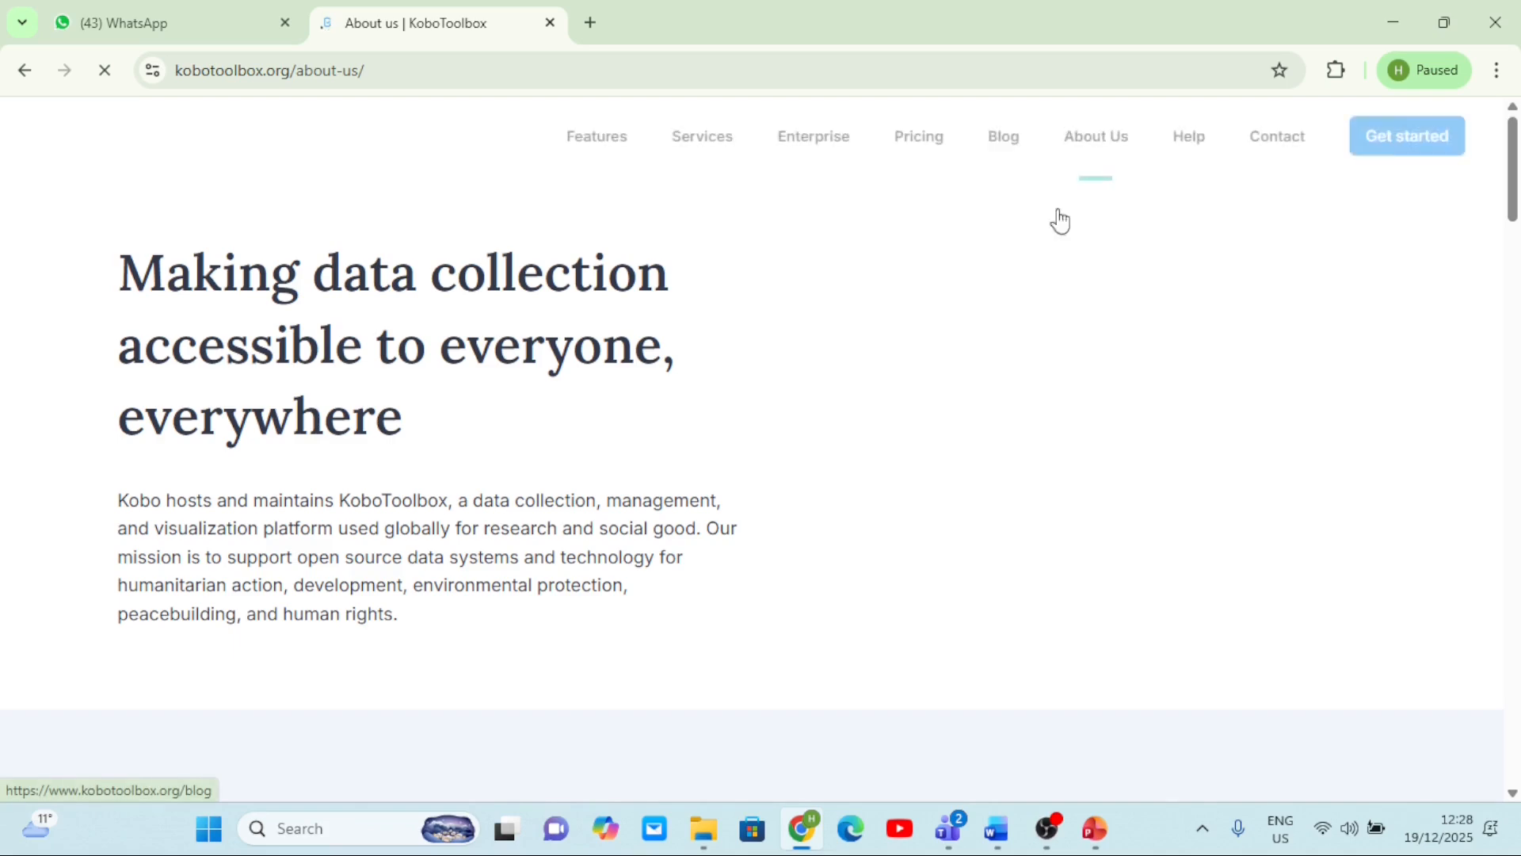
scroll(988, 384, "down", 5)
scroll(988, 384, "down", 3)
scroll(988, 385, "up", 2)
scroll(988, 384, "down", 3)
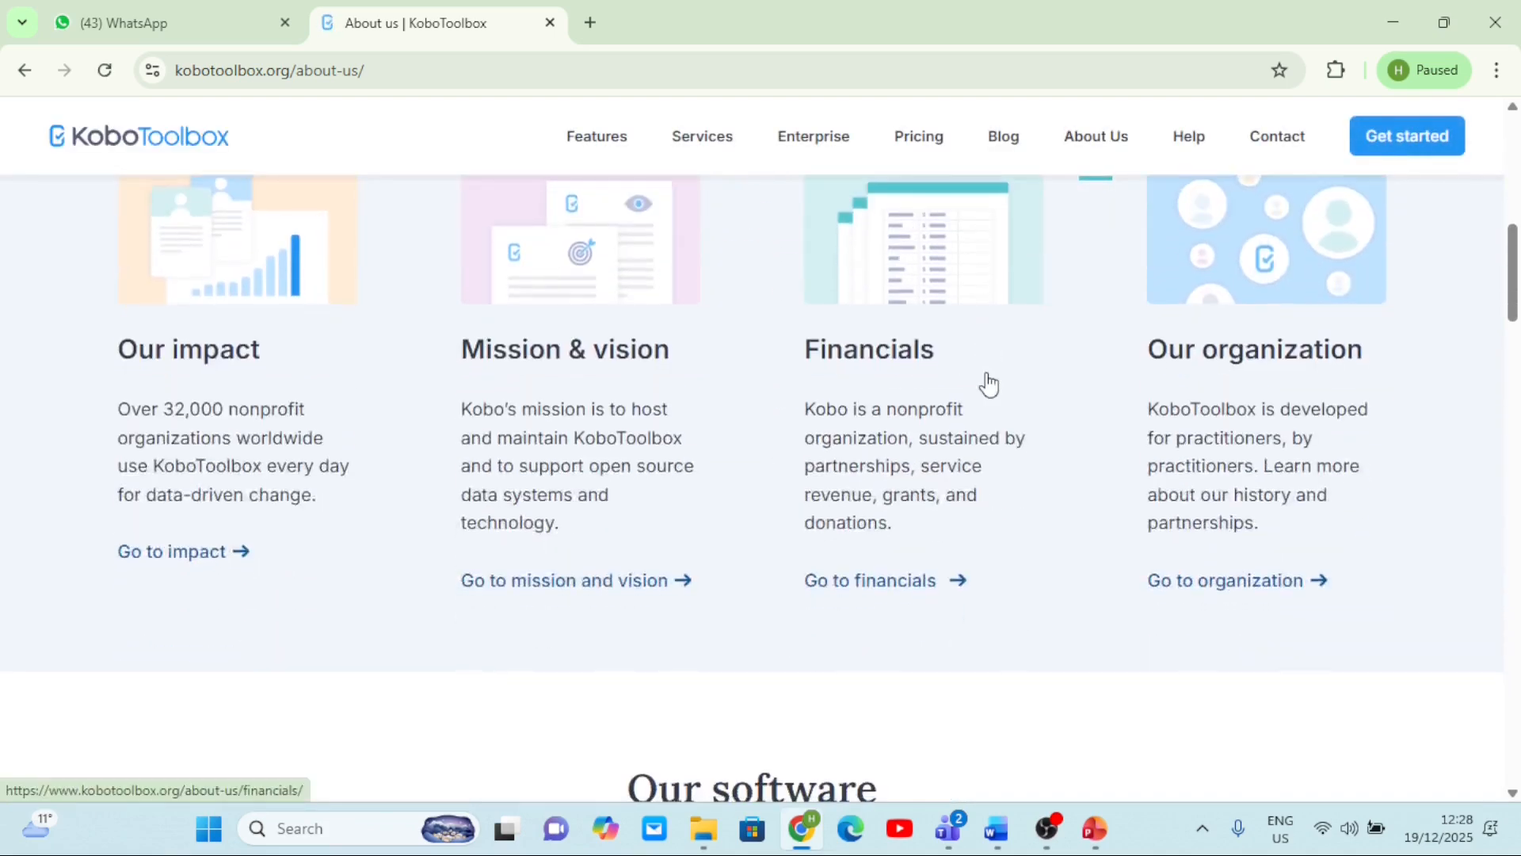
scroll(988, 384, "up", 7)
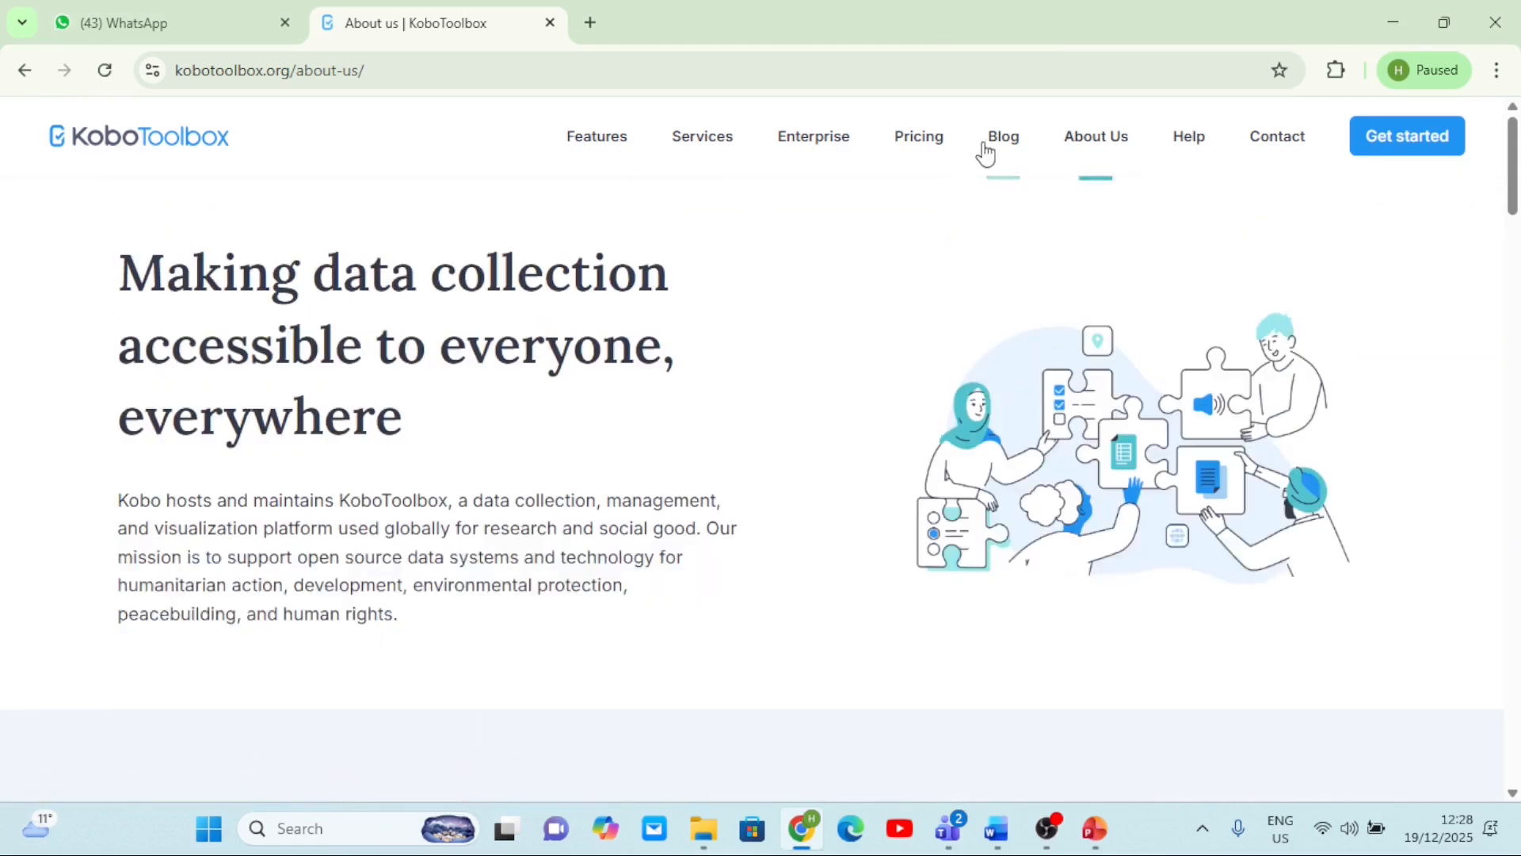
Step: Open the Blog and scroll through the impact stories back to the top
left_click(1010, 145)
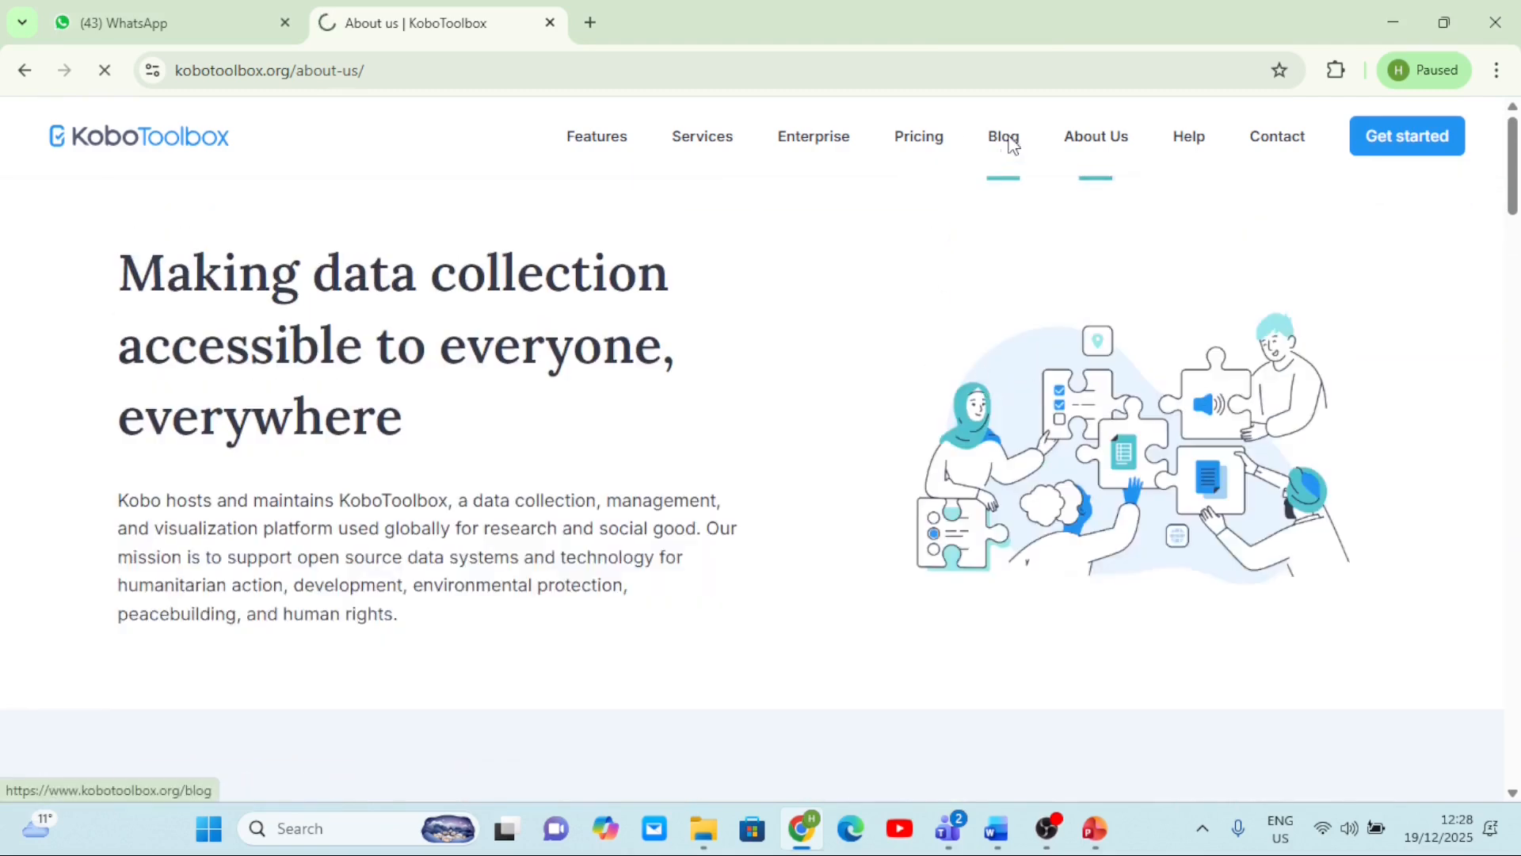
scroll(880, 479, "down", 6)
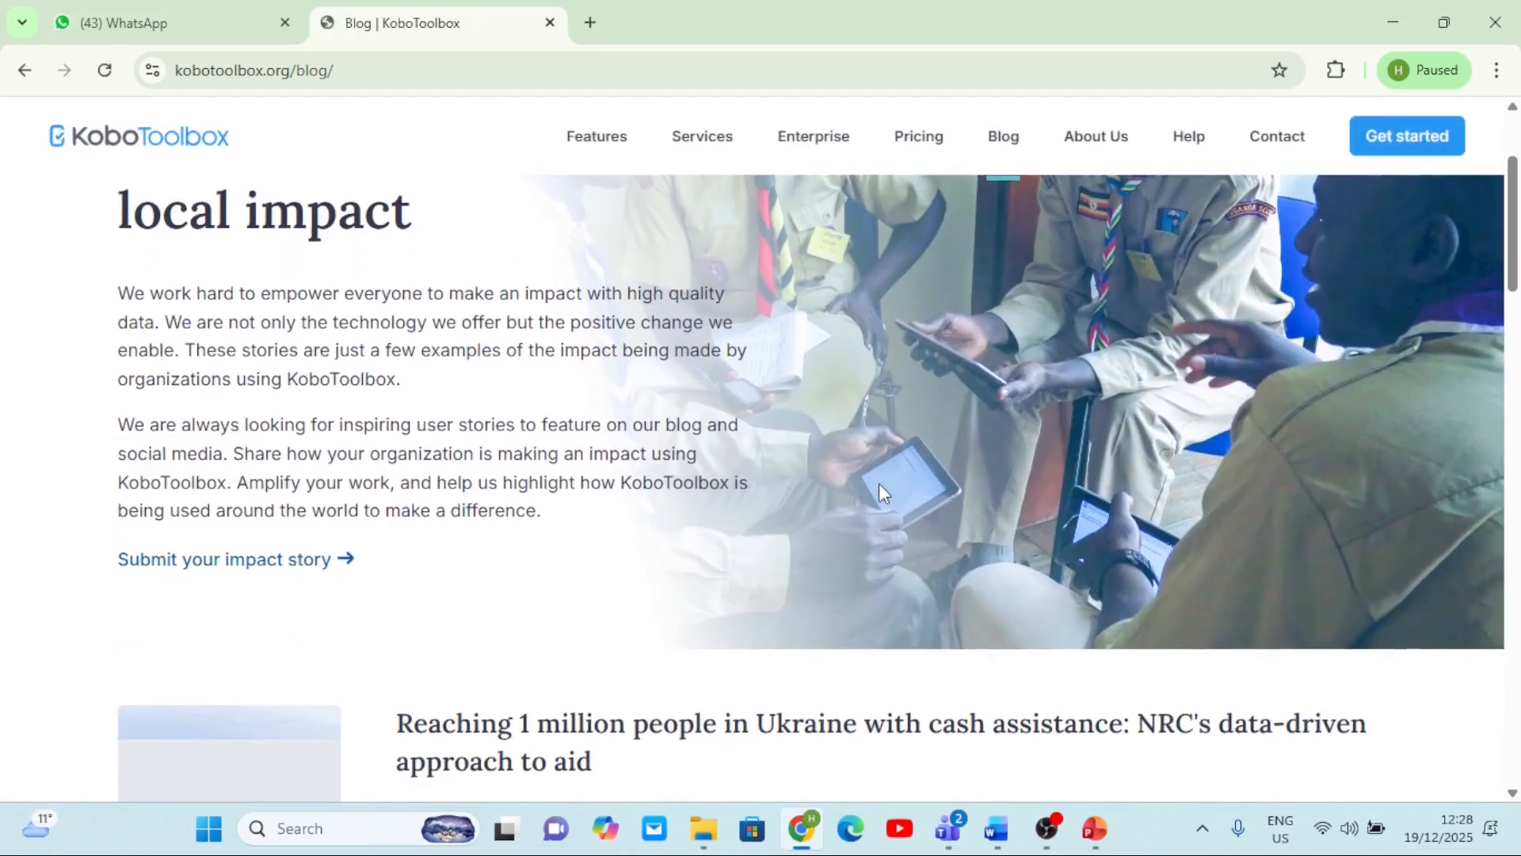
scroll(881, 495, "down", 7)
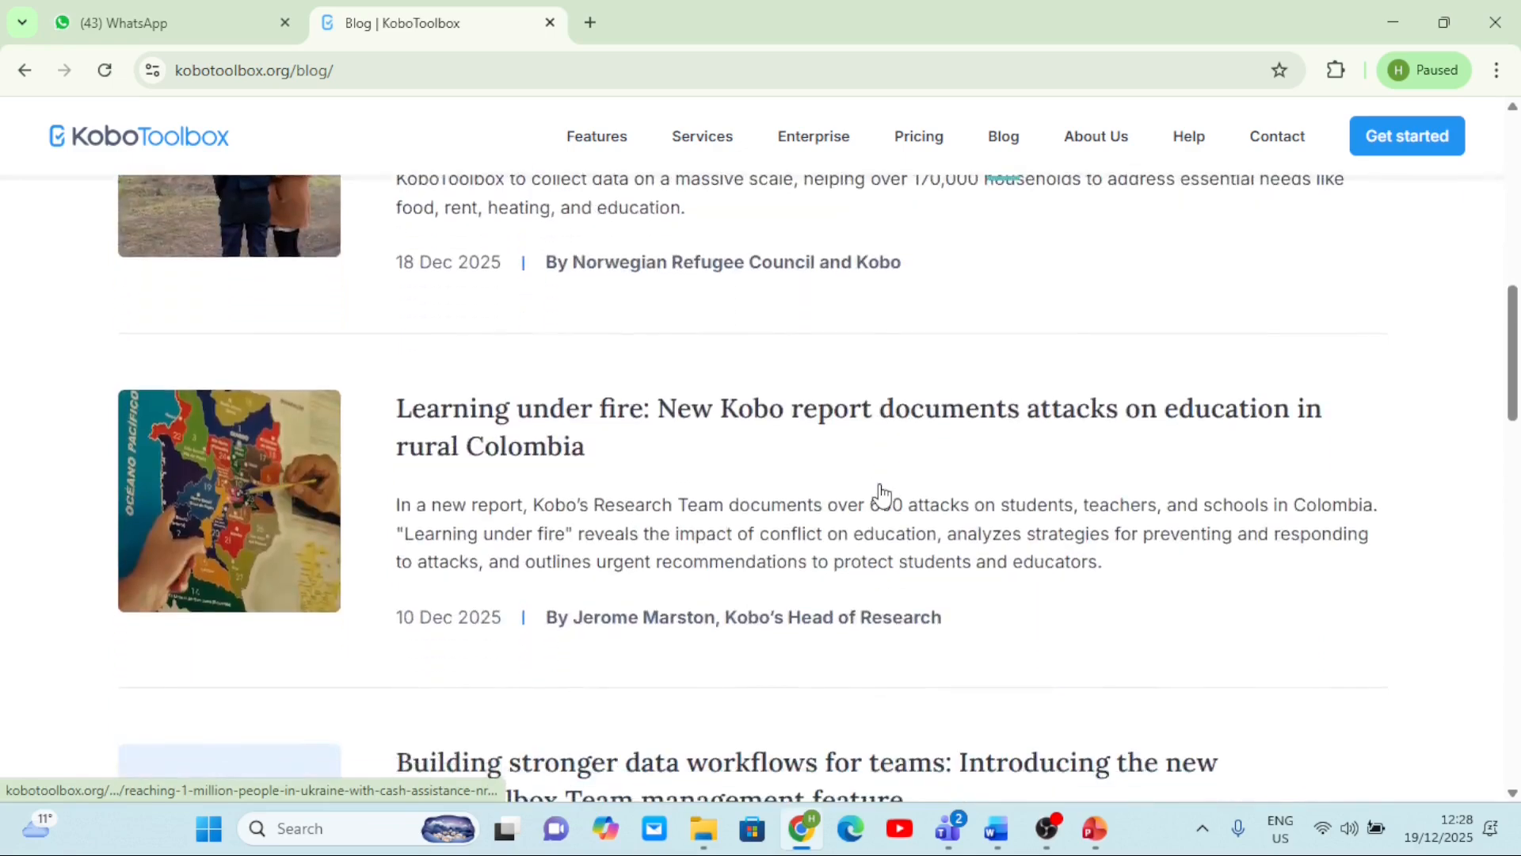
scroll(882, 495, "down", 12)
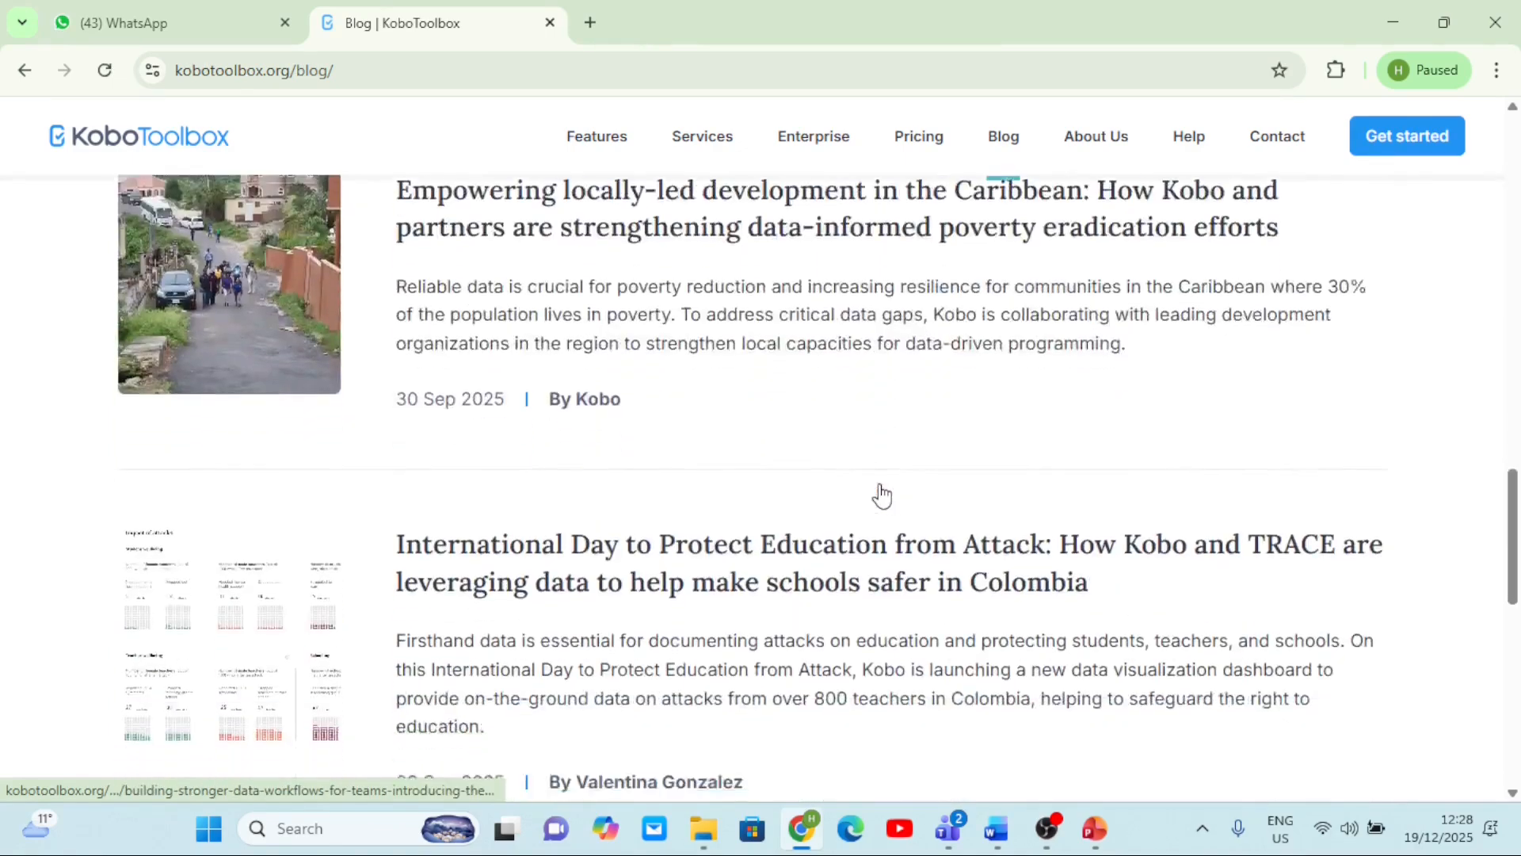
scroll(882, 495, "down", 5)
scroll(879, 492, "up", 13)
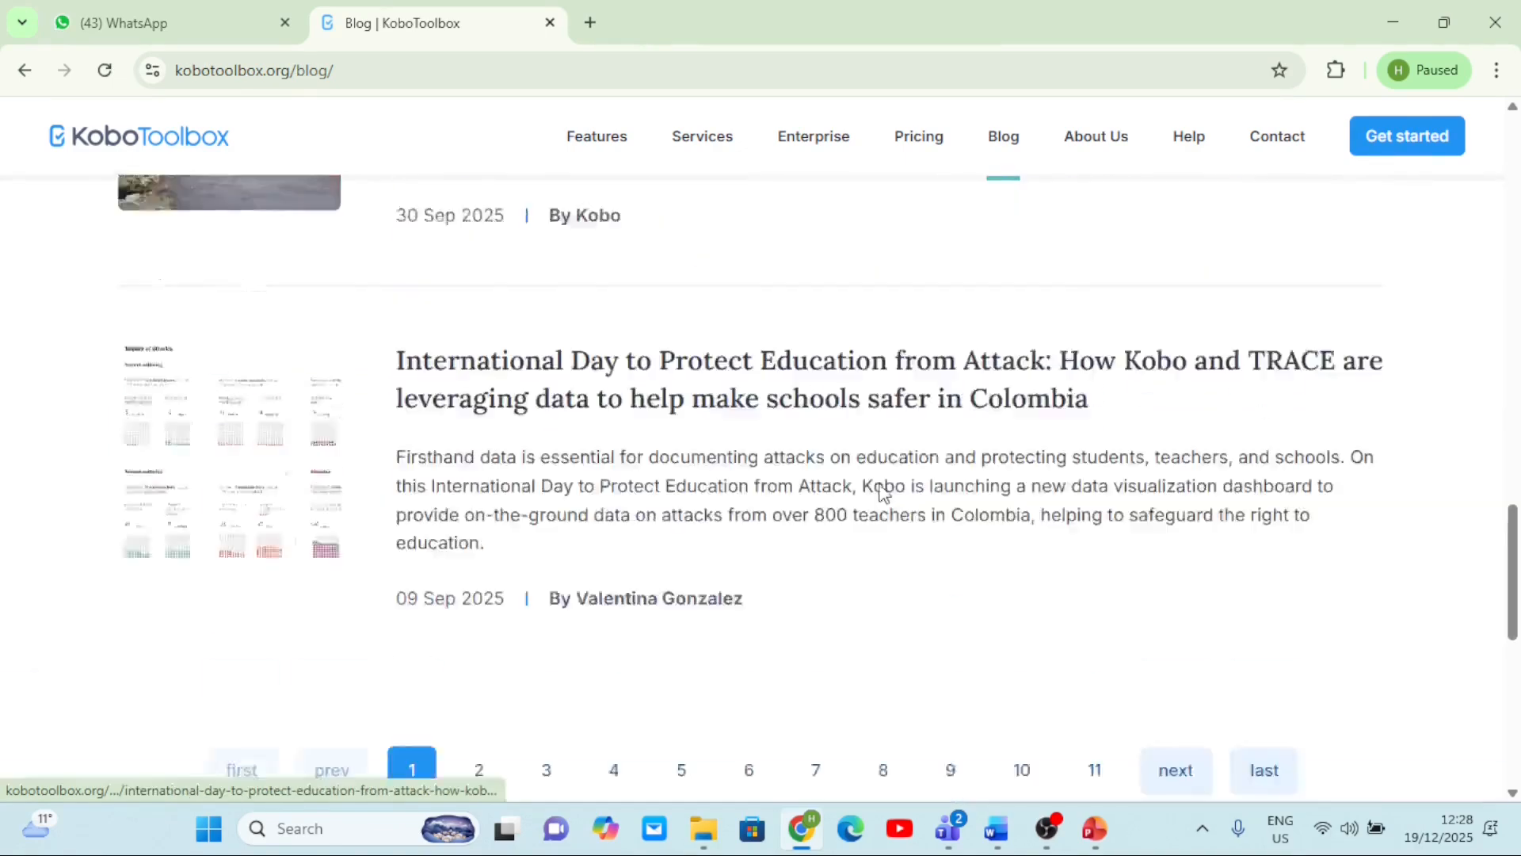
scroll(881, 496, "up", 18)
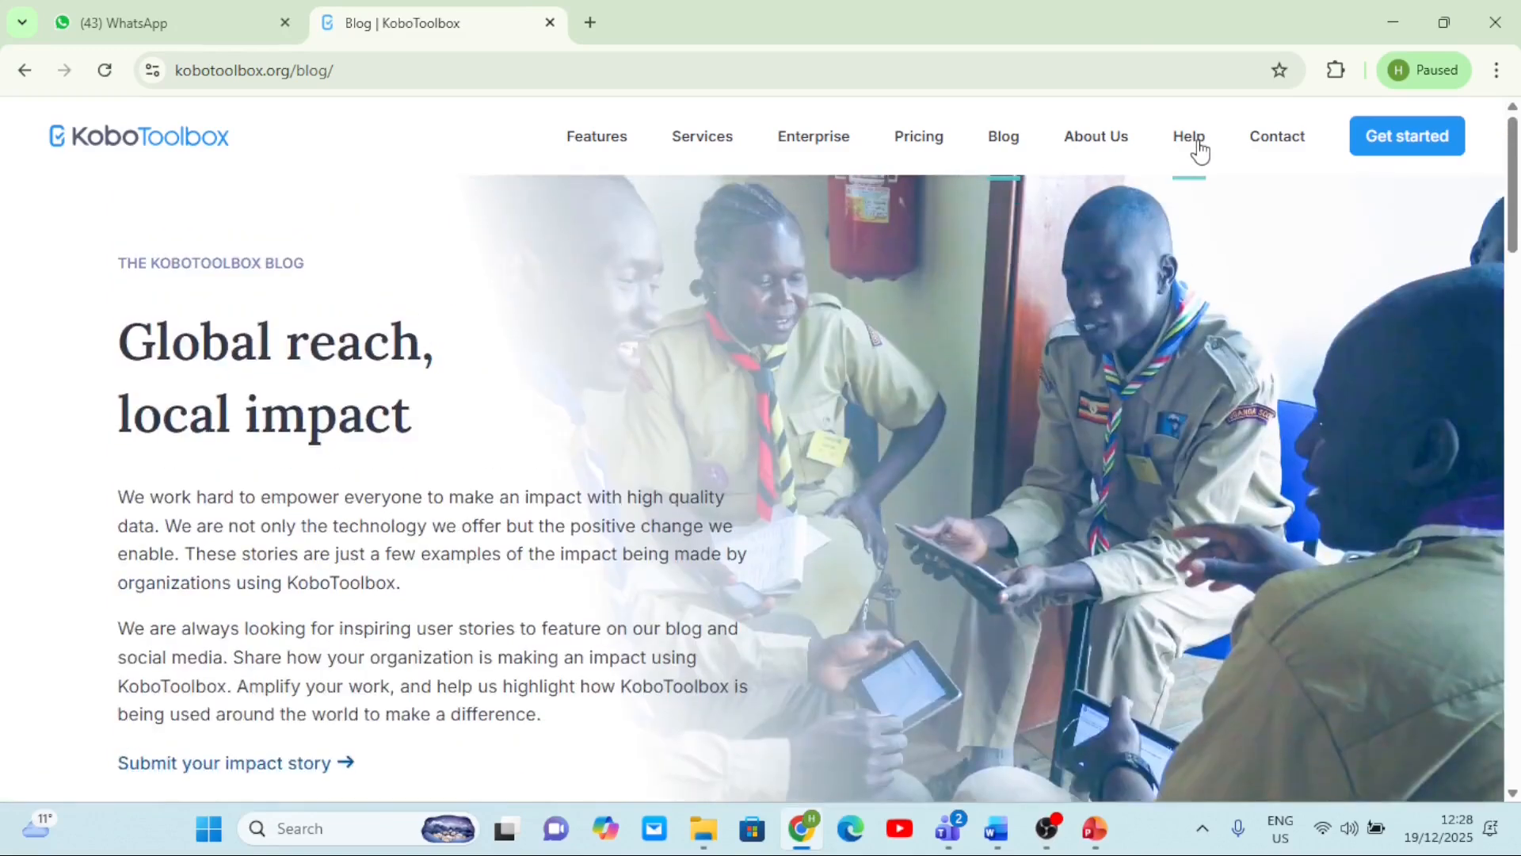
Step: Revisit About Us, then open the Help page and scroll through its support options
left_click(1092, 148)
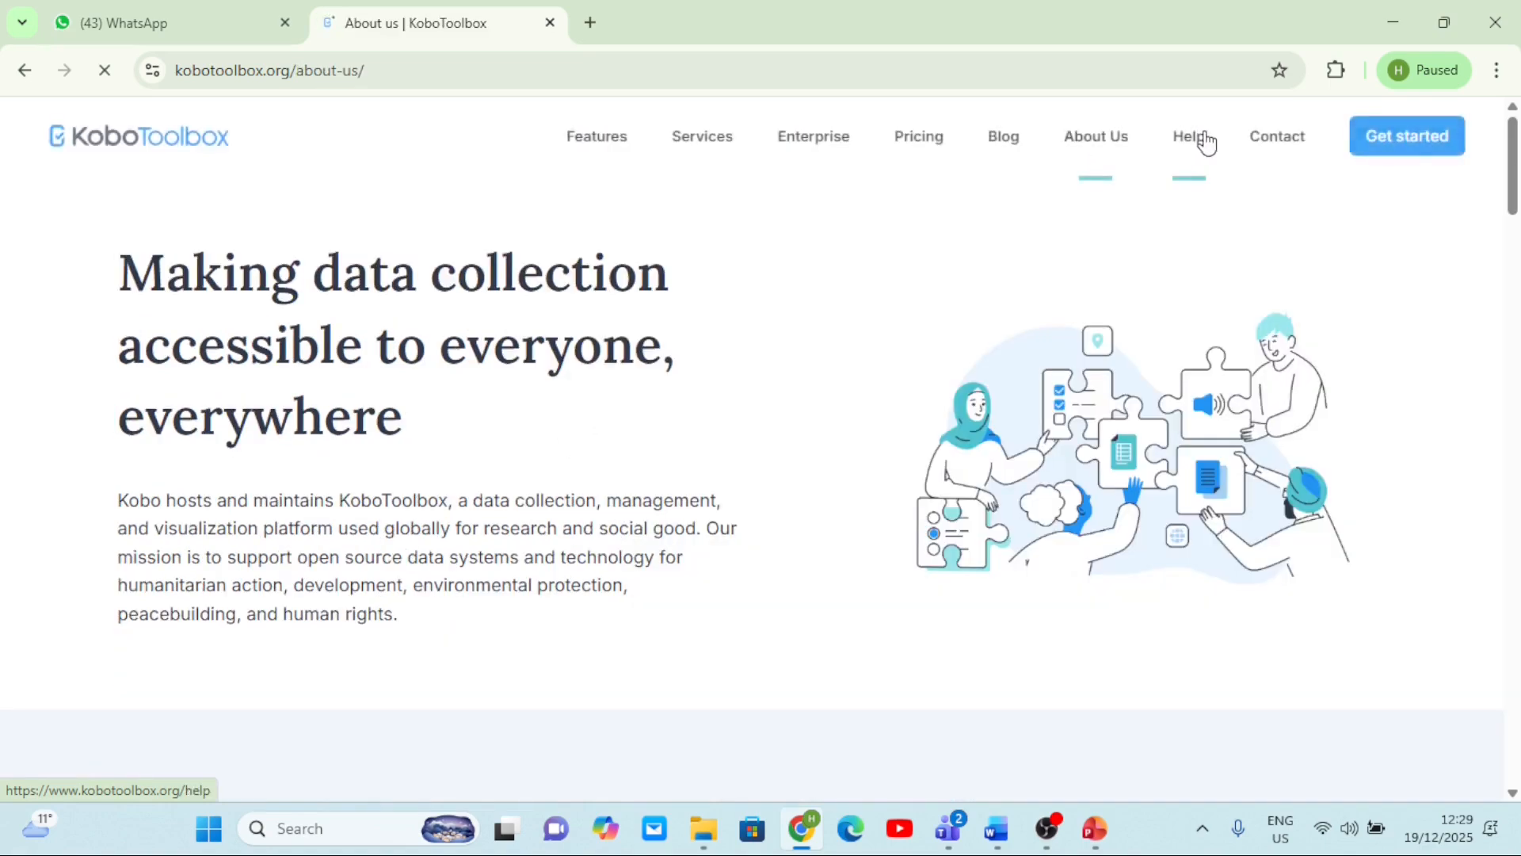
left_click(1202, 142)
scroll(835, 476, "down", 4)
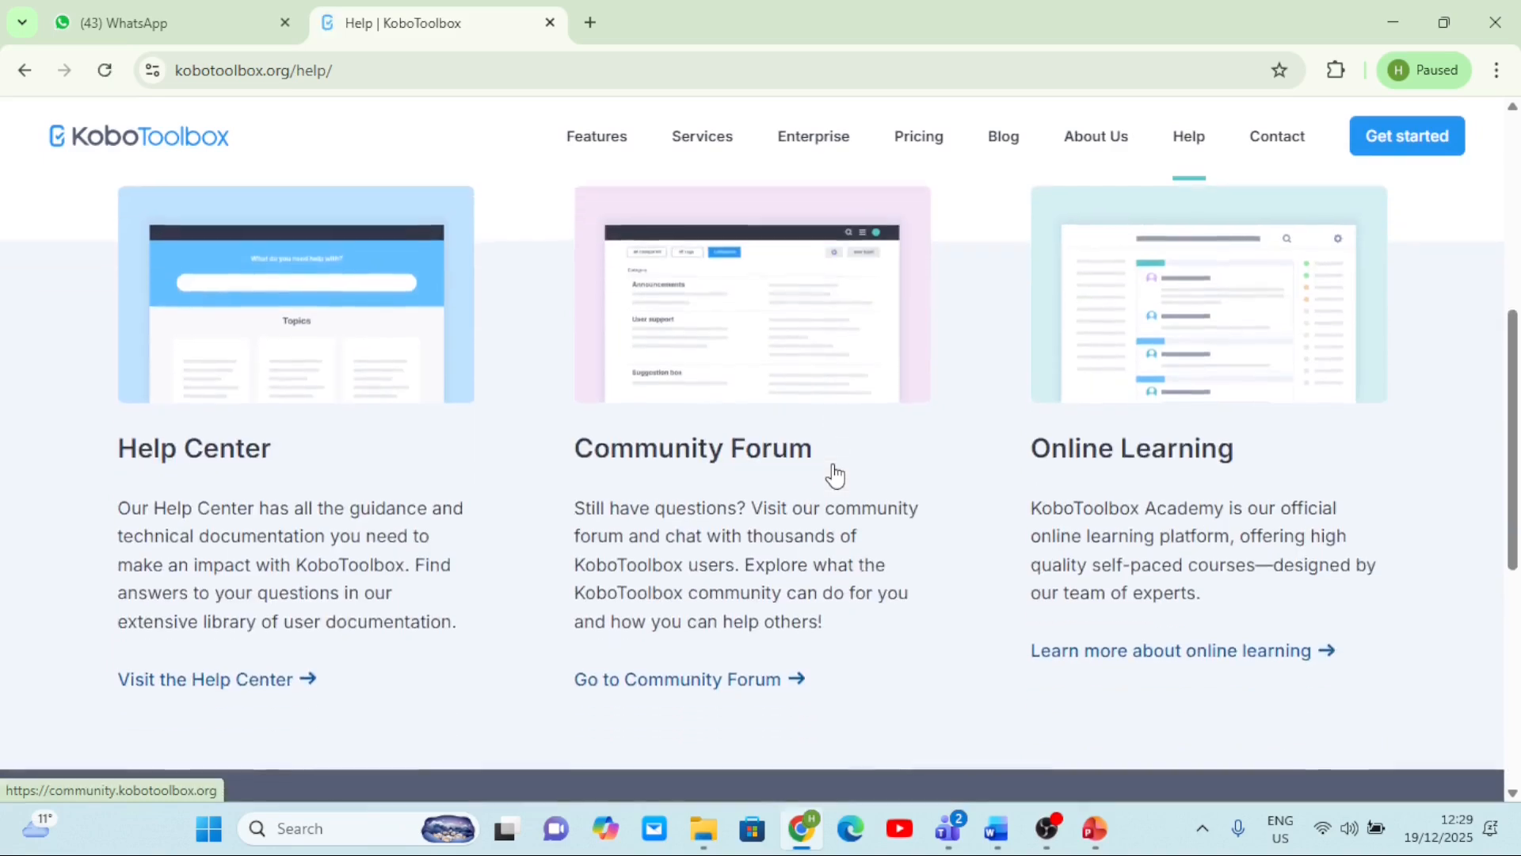
scroll(835, 476, "down", 3)
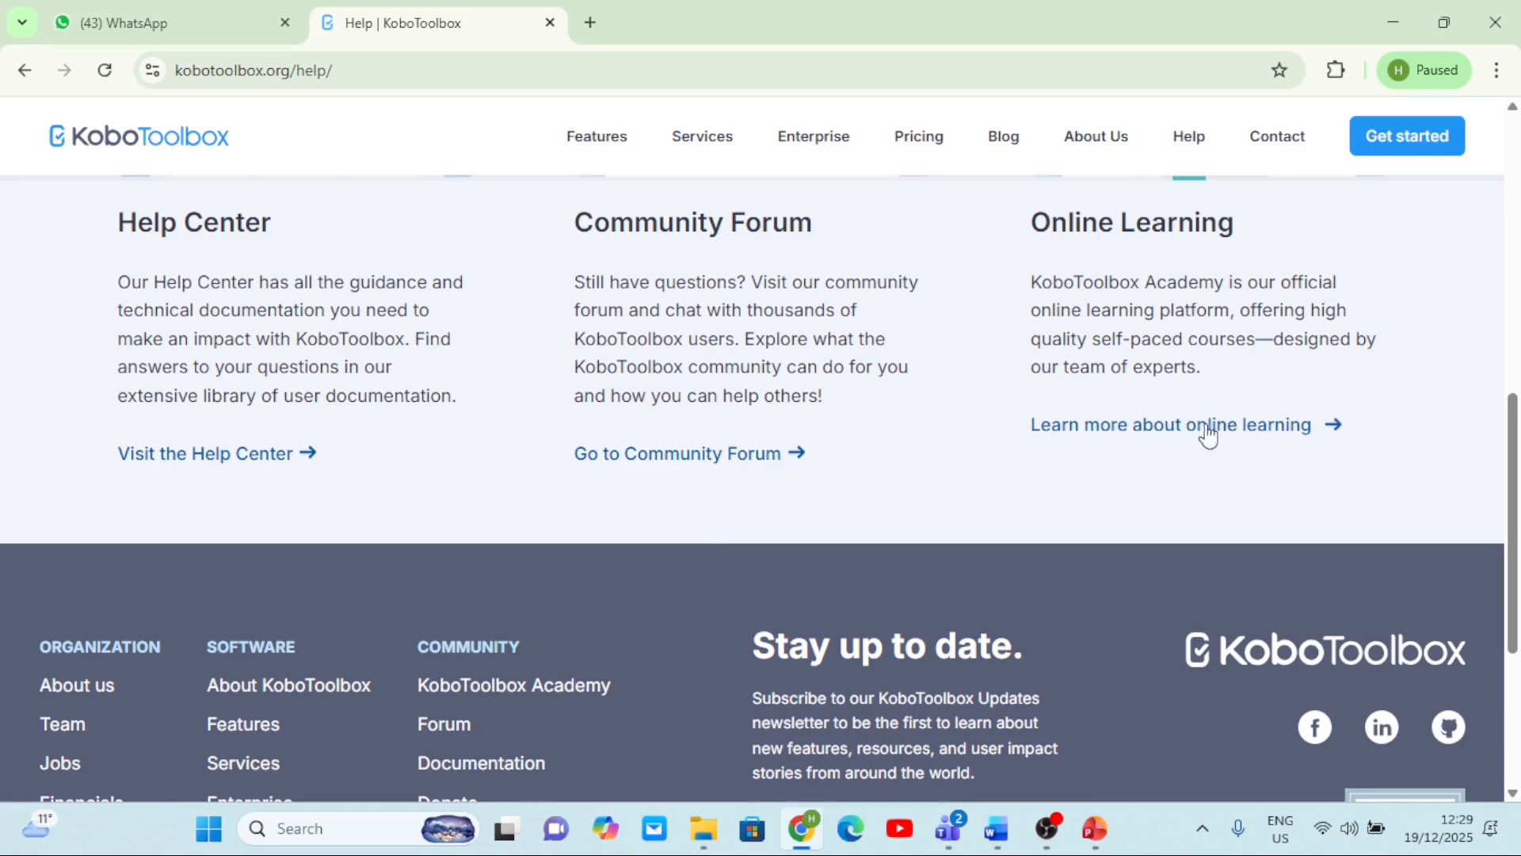
scroll(1166, 431, "up", 1)
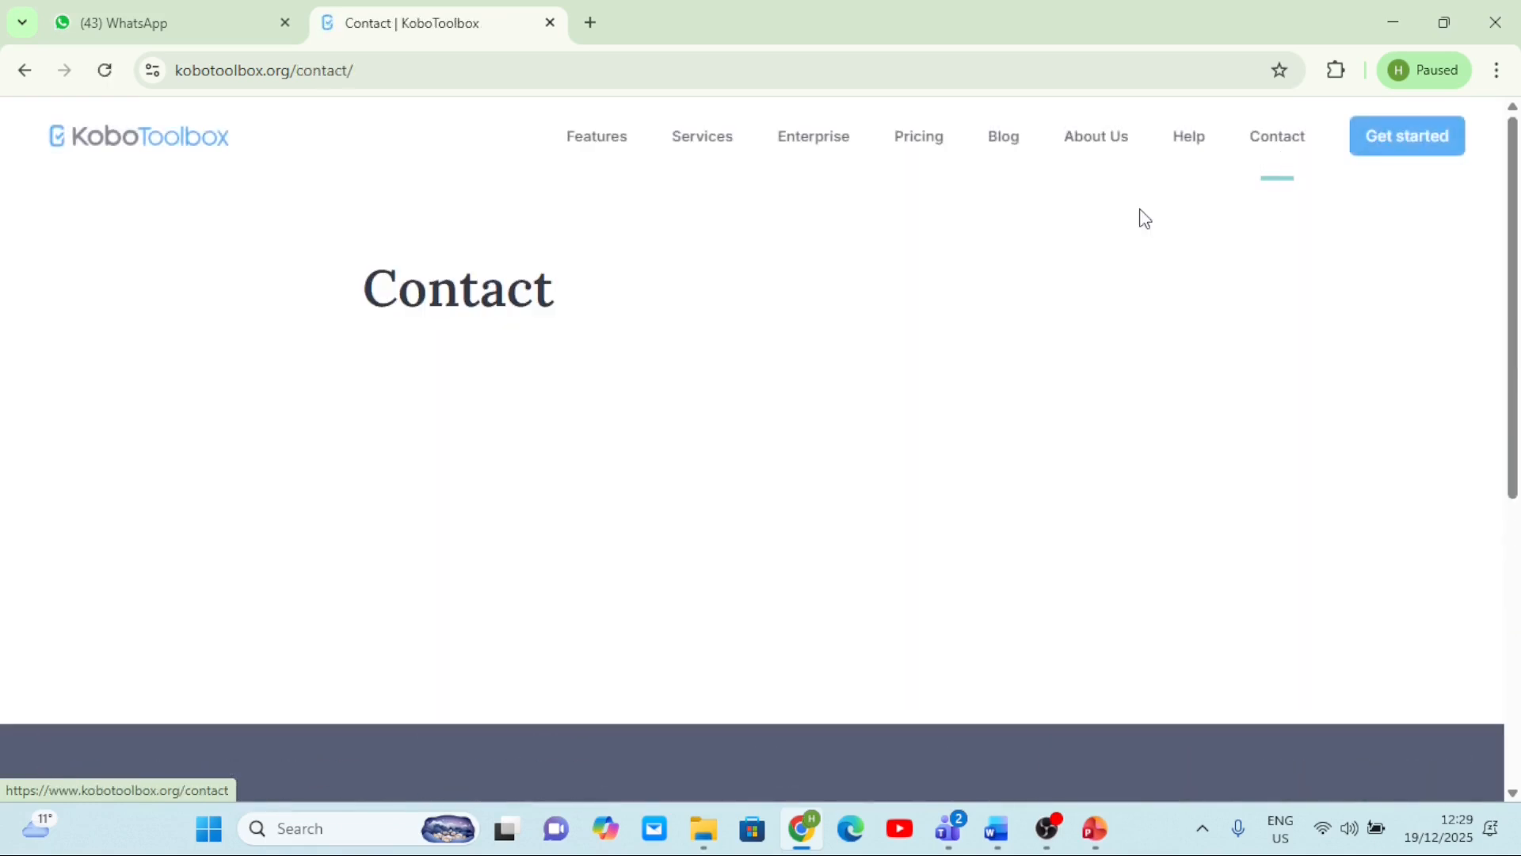
scroll(800, 378, "down", 1)
scroll(799, 380, "down", 10)
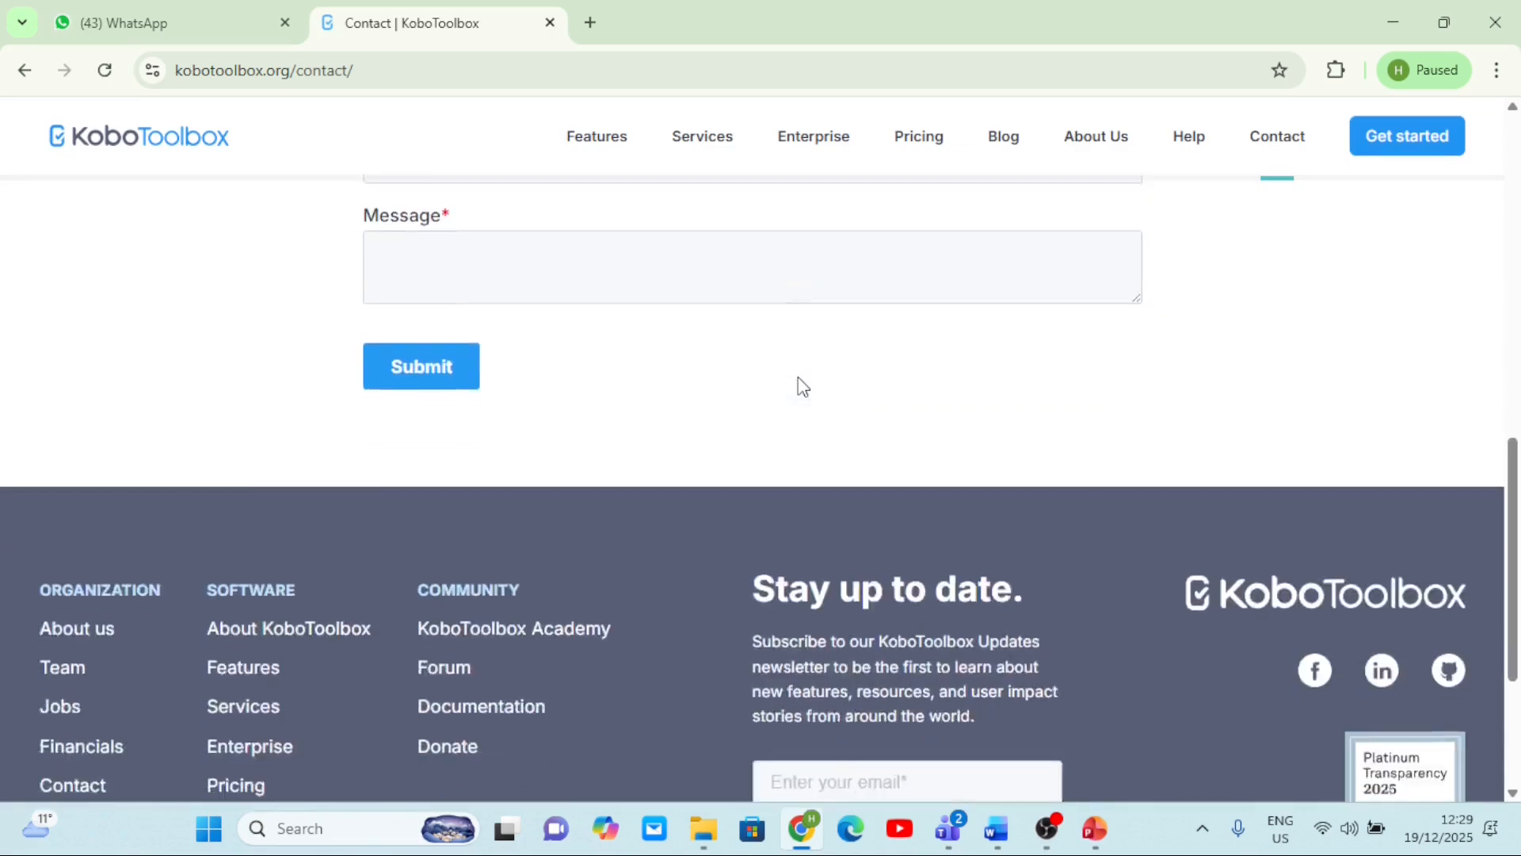
scroll(799, 384, "up", 7)
scroll(803, 386, "up", 4)
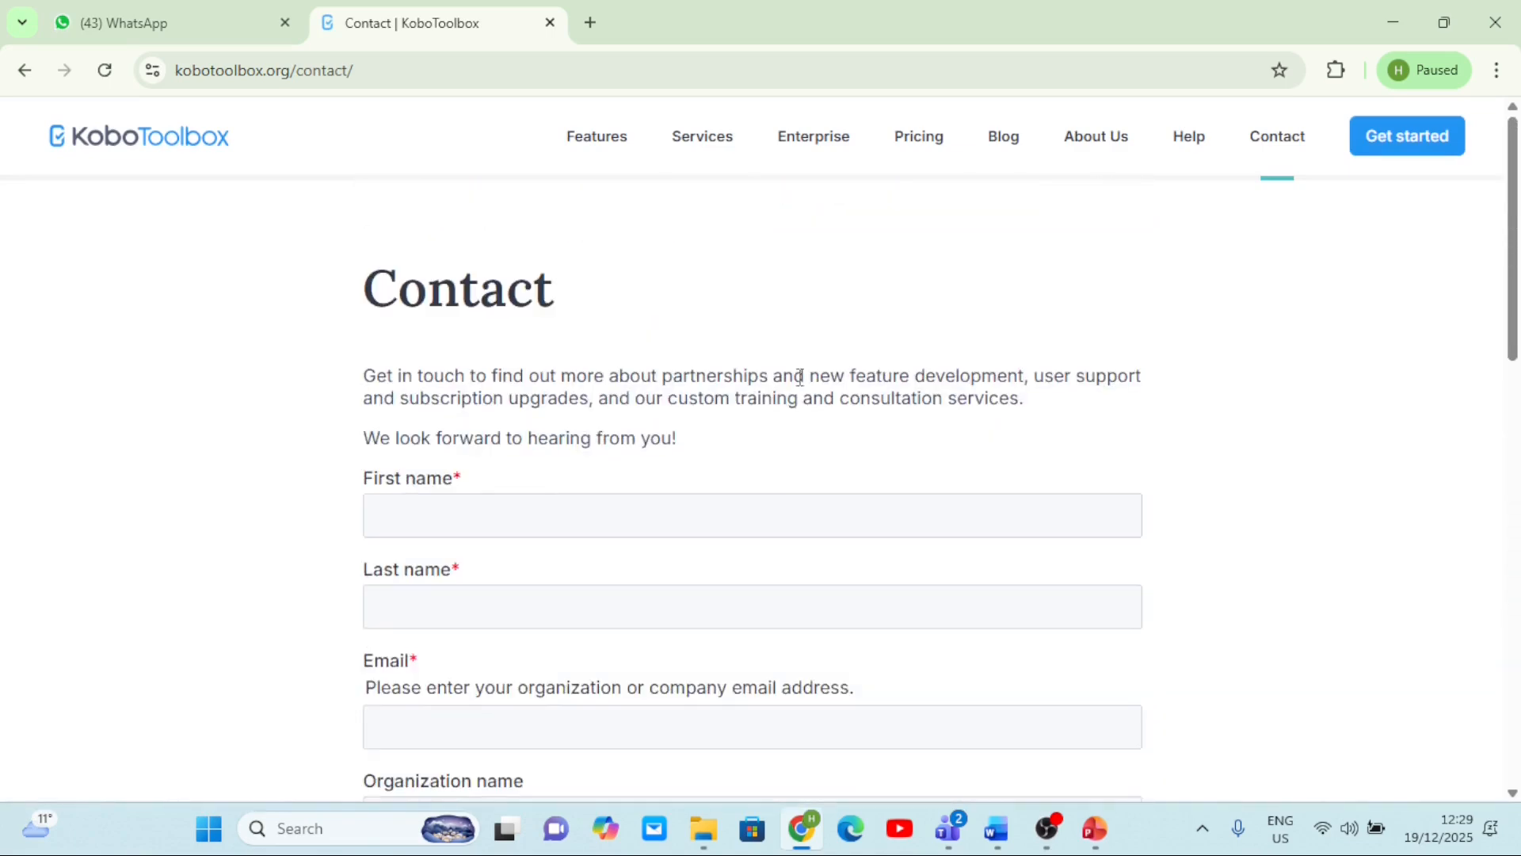
scroll(801, 378, "down", 7)
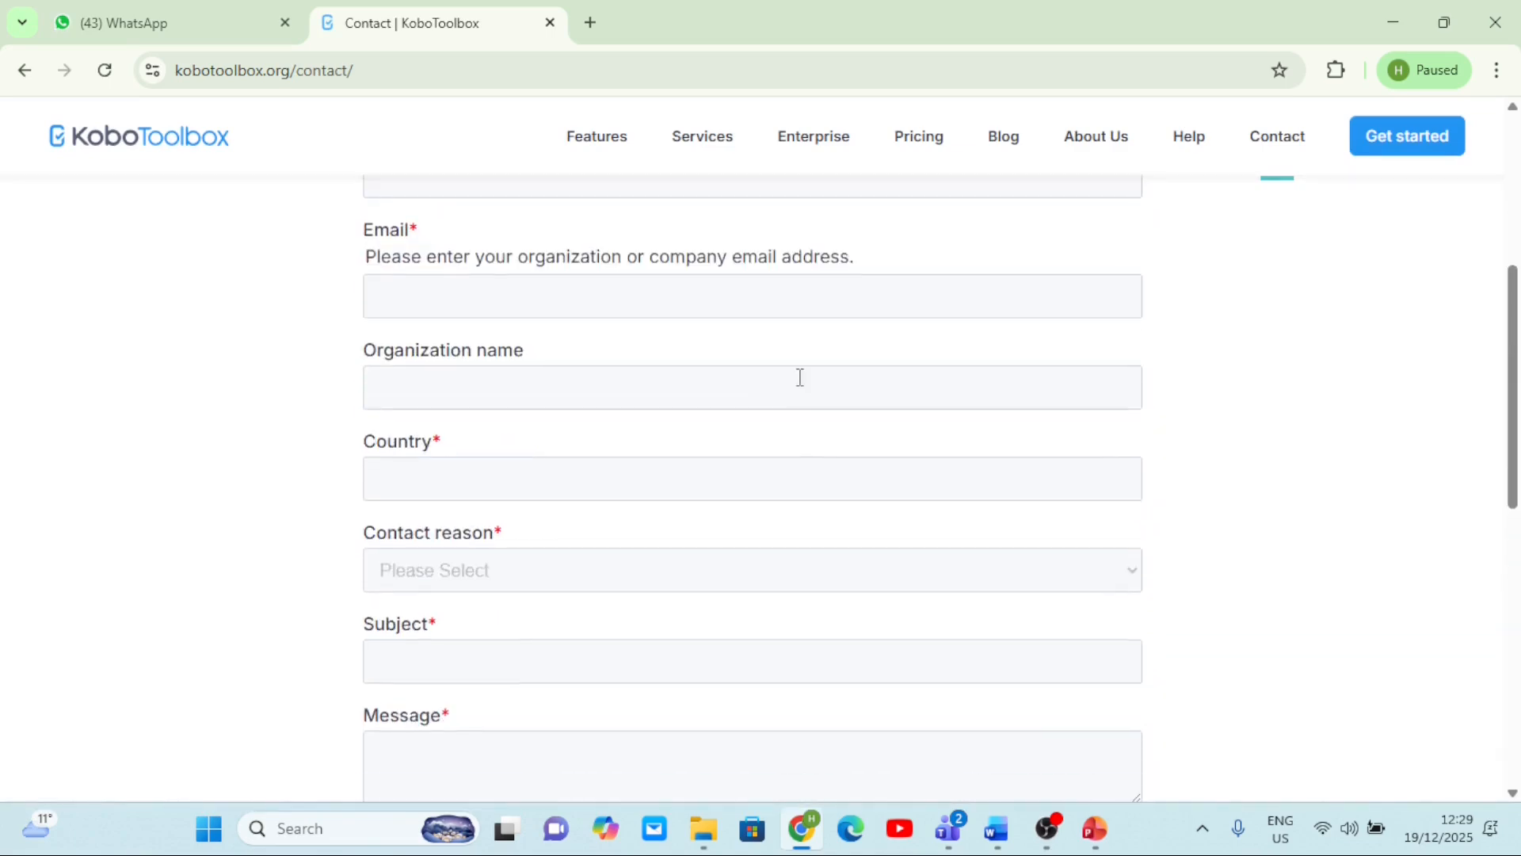
scroll(799, 378, "up", 7)
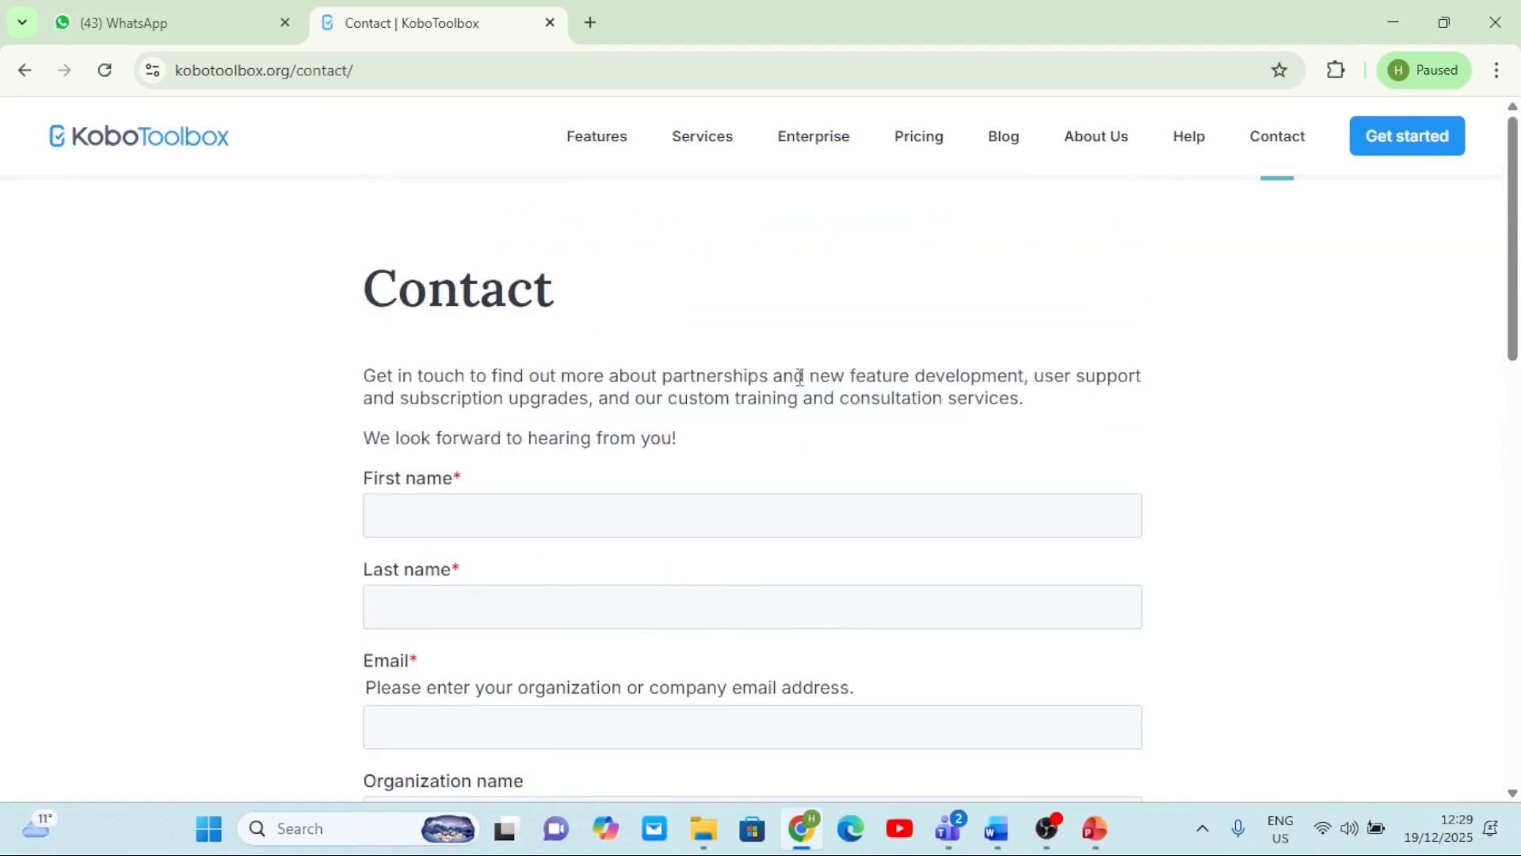
scroll(800, 378, "down", 5)
scroll(800, 380, "up", 5)
scroll(1022, 370, "down", 1)
scroll(1022, 370, "up", 1)
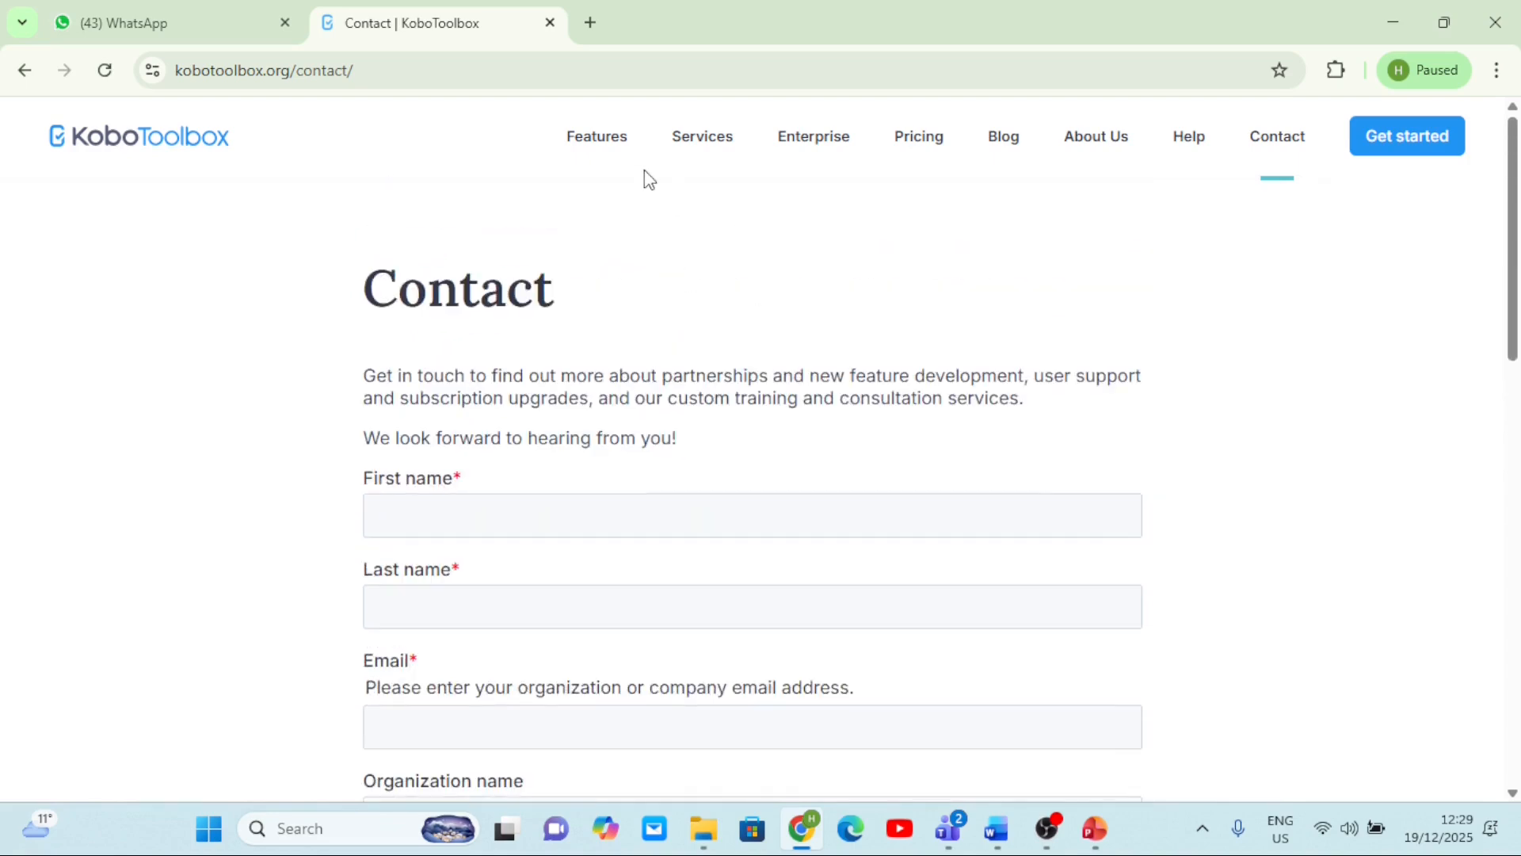
Step: Open the Features page and scroll through its feature lists and back to the top
left_click(608, 143)
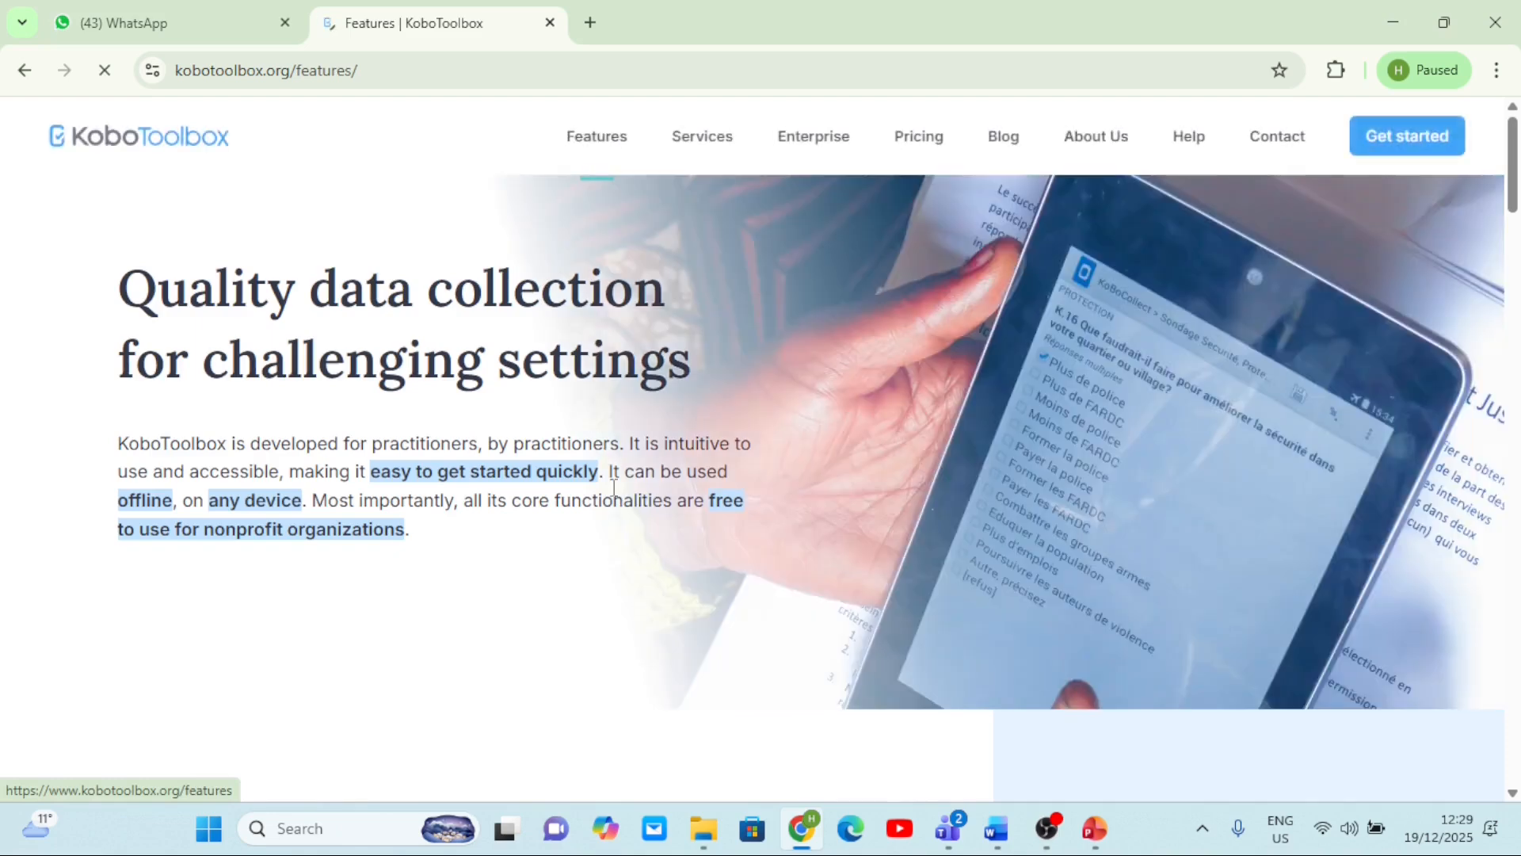
scroll(621, 509, "down", 6)
scroll(628, 521, "up", 1)
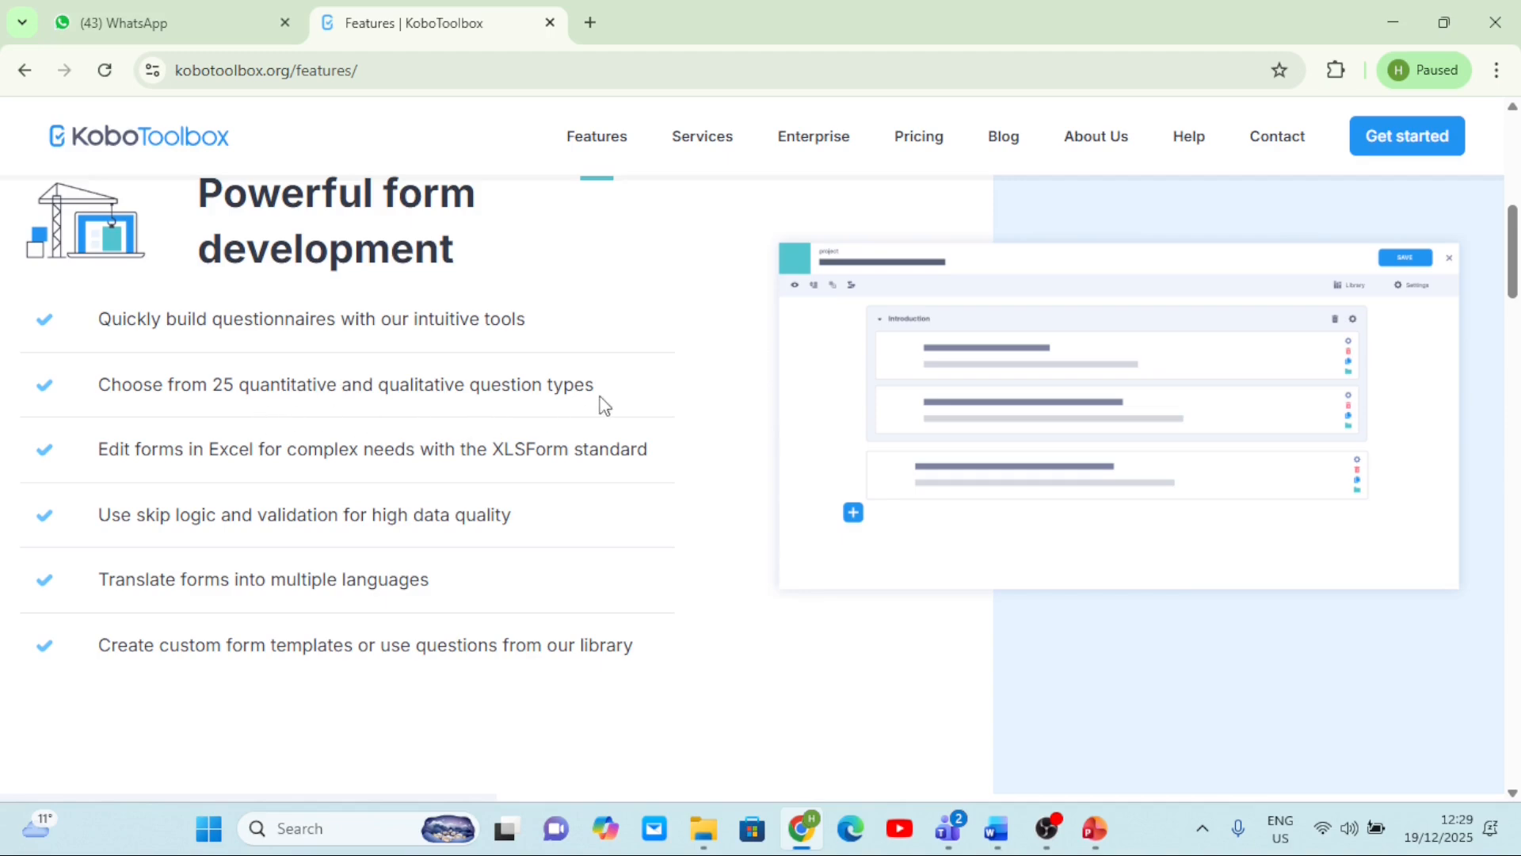
scroll(536, 437, "down", 1)
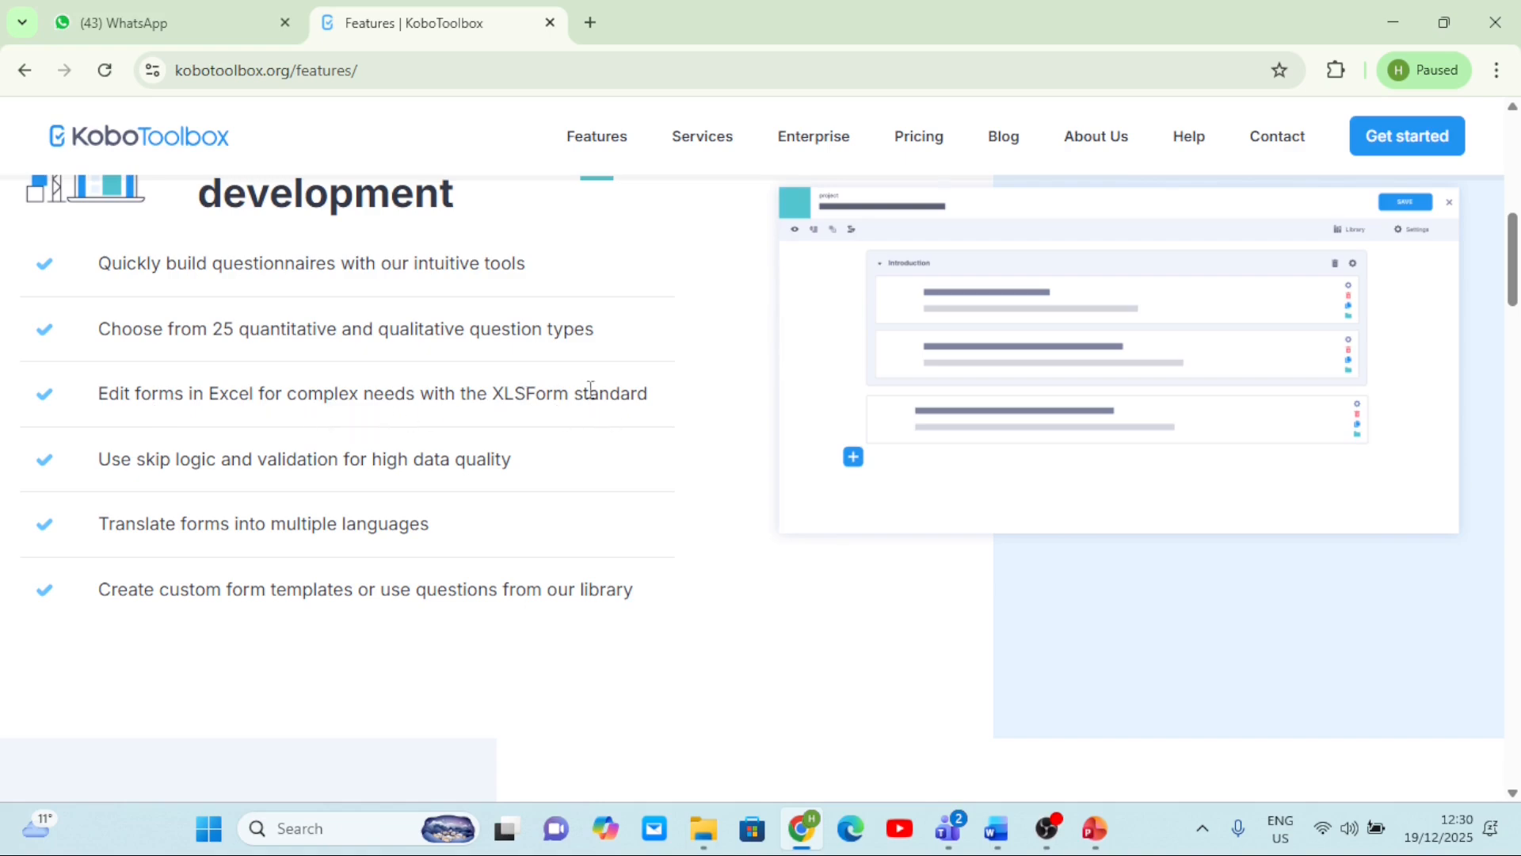
scroll(499, 527, "down", 2)
scroll(497, 523, "up", 5)
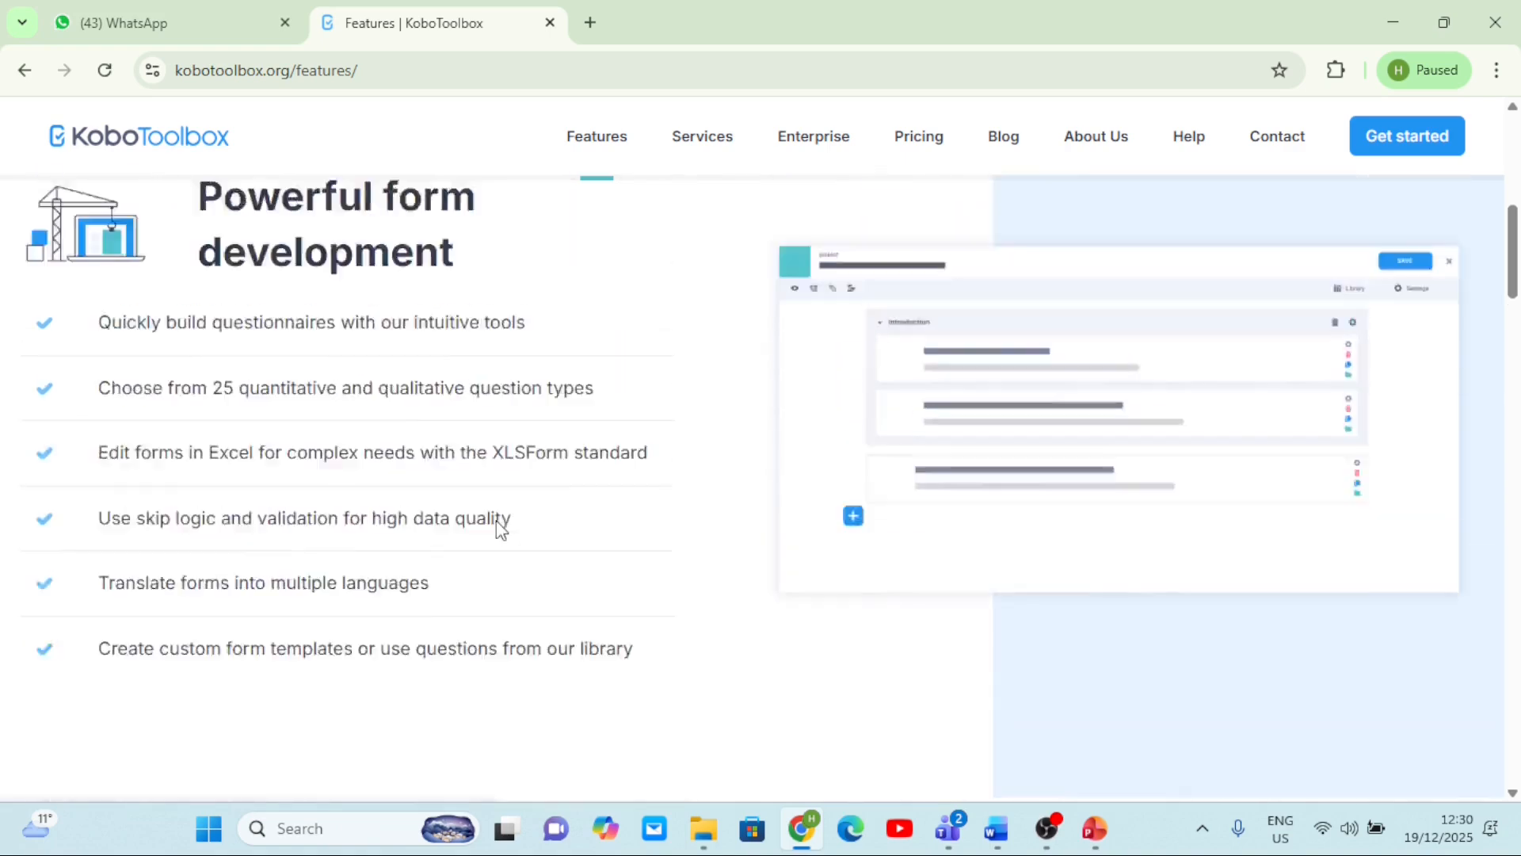
scroll(498, 524, "down", 5)
scroll(497, 522, "down", 8)
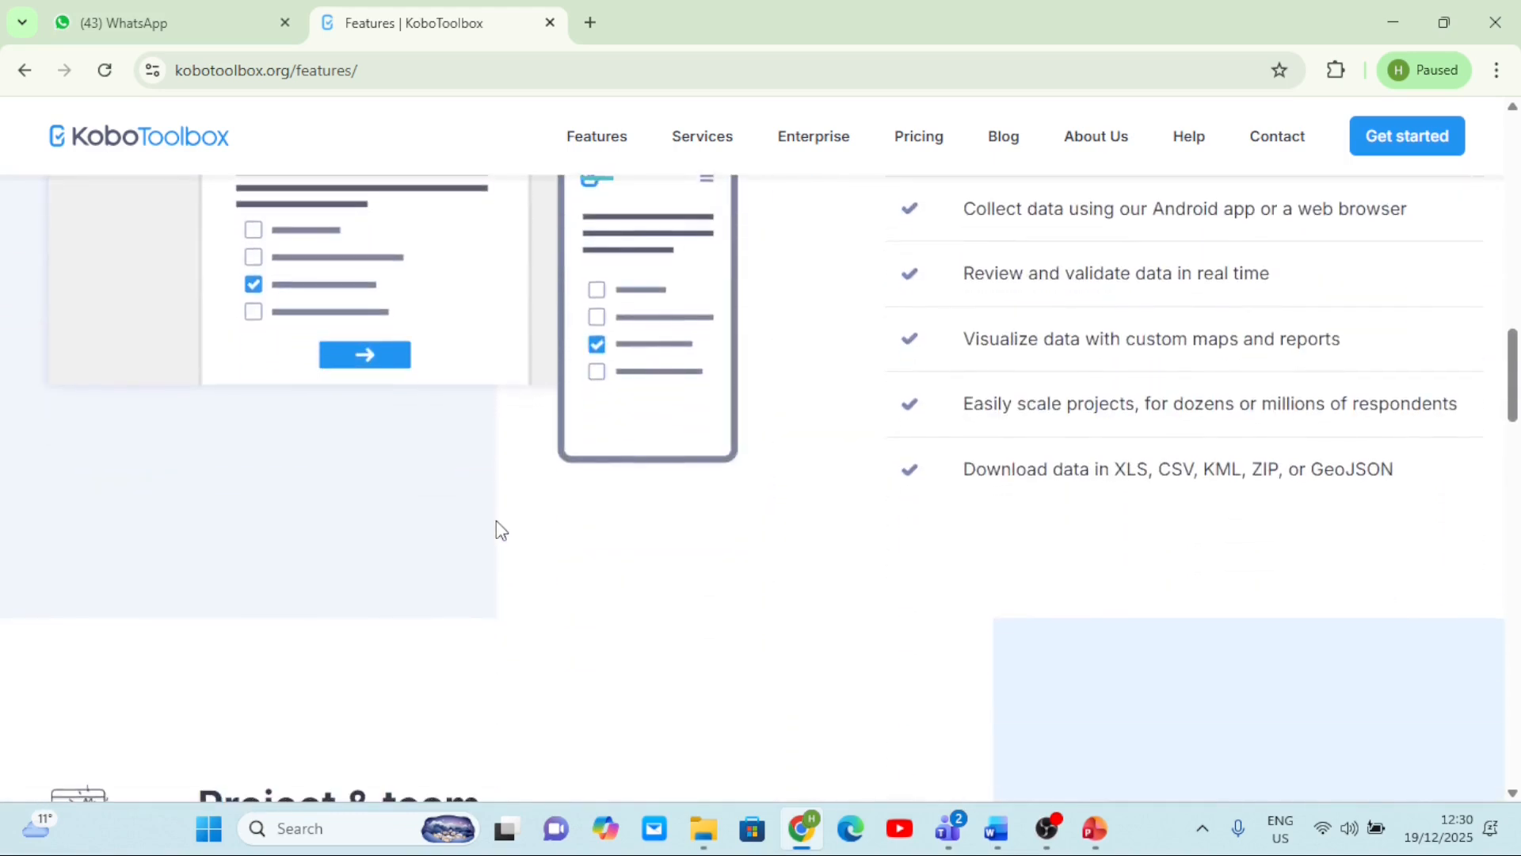
scroll(973, 518, "up", 1)
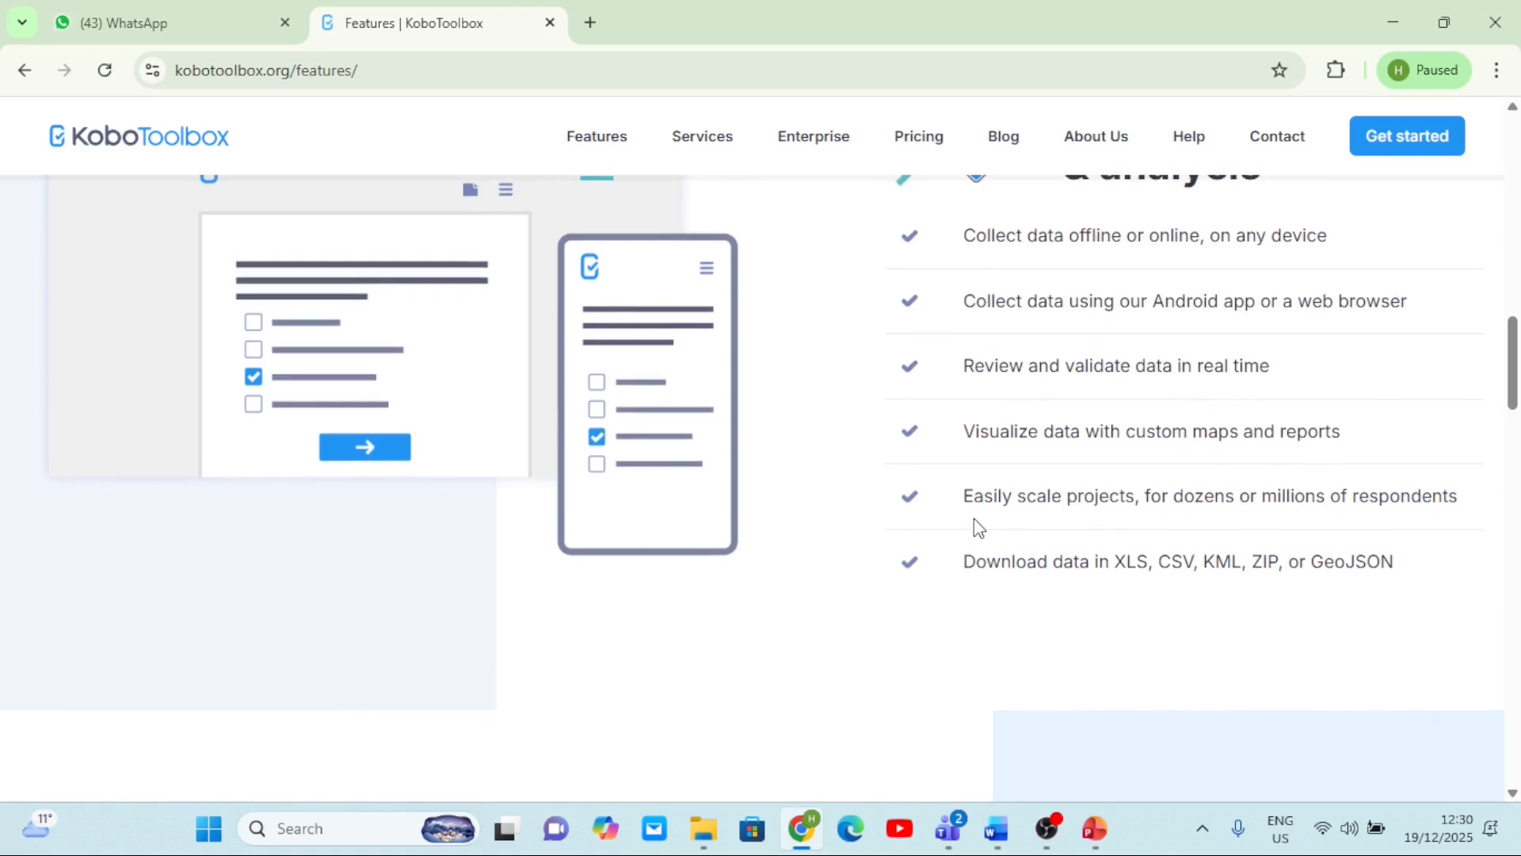
scroll(973, 526, "up", 1)
scroll(972, 526, "down", 2)
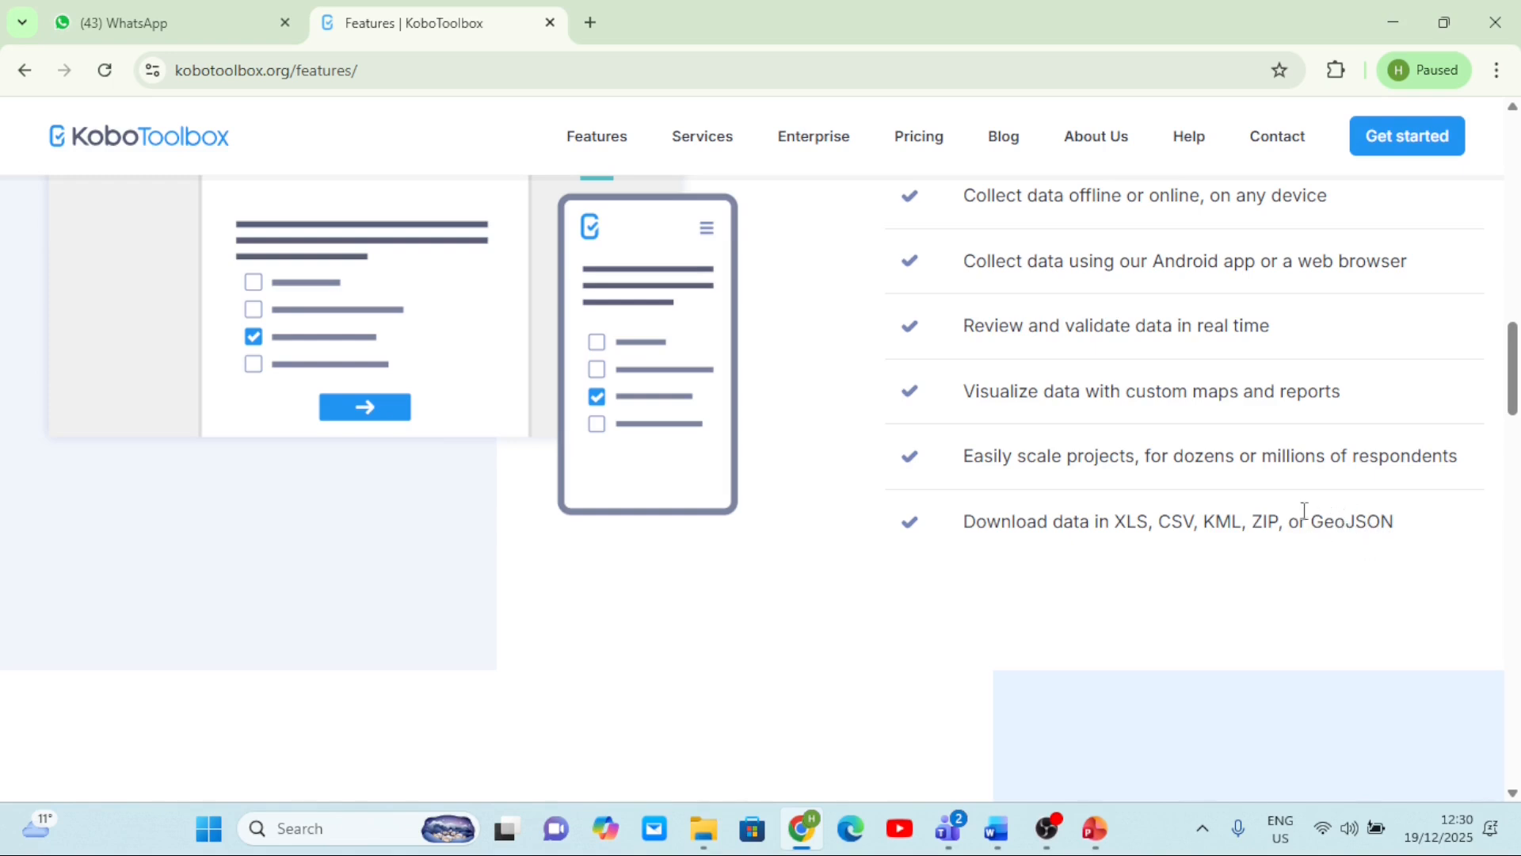
scroll(1221, 497, "up", 2)
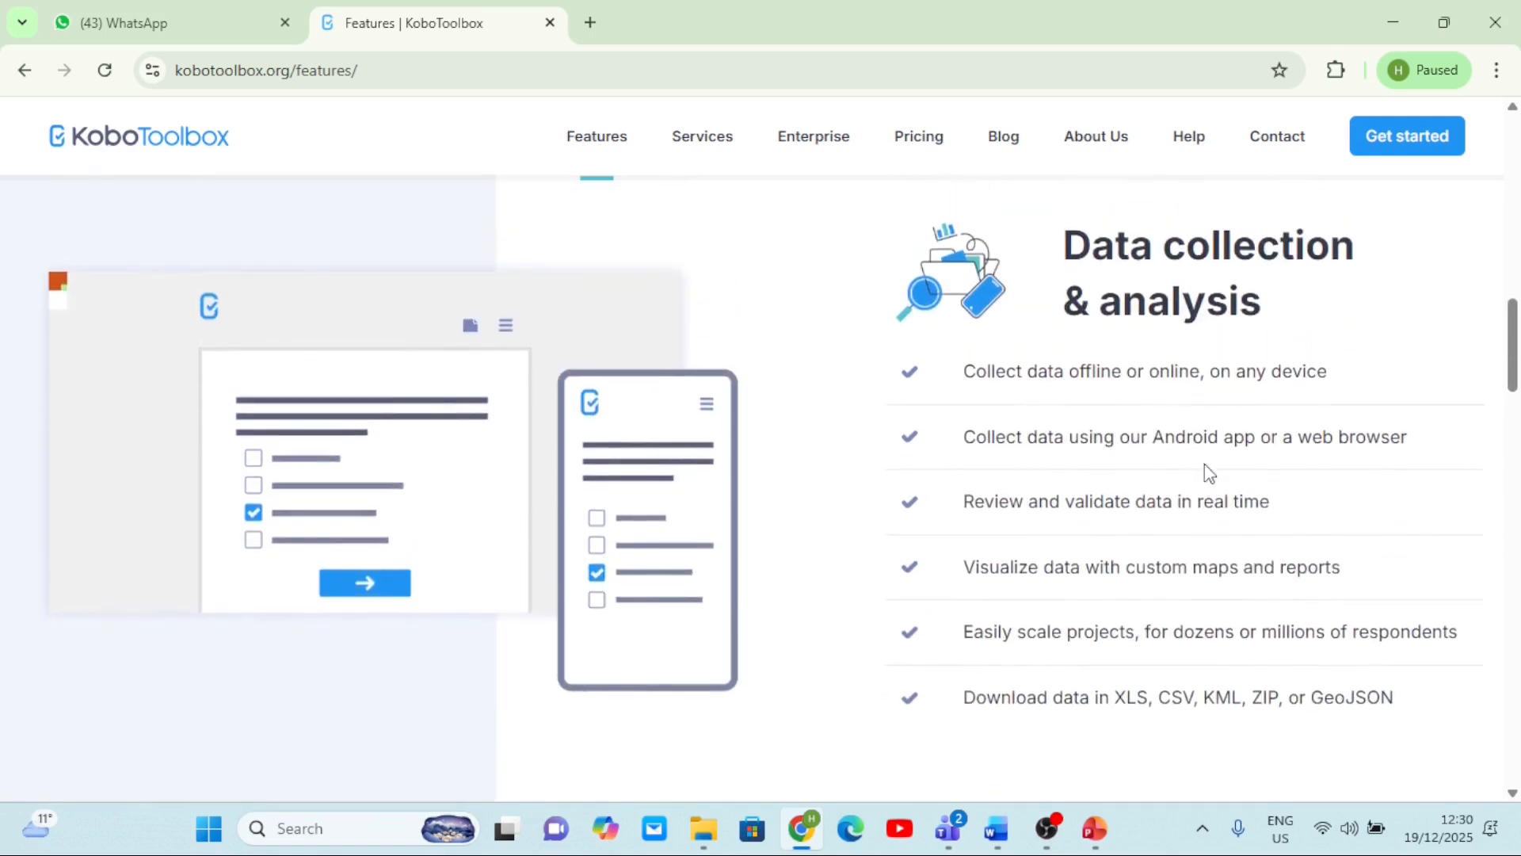
scroll(1194, 488, "down", 1)
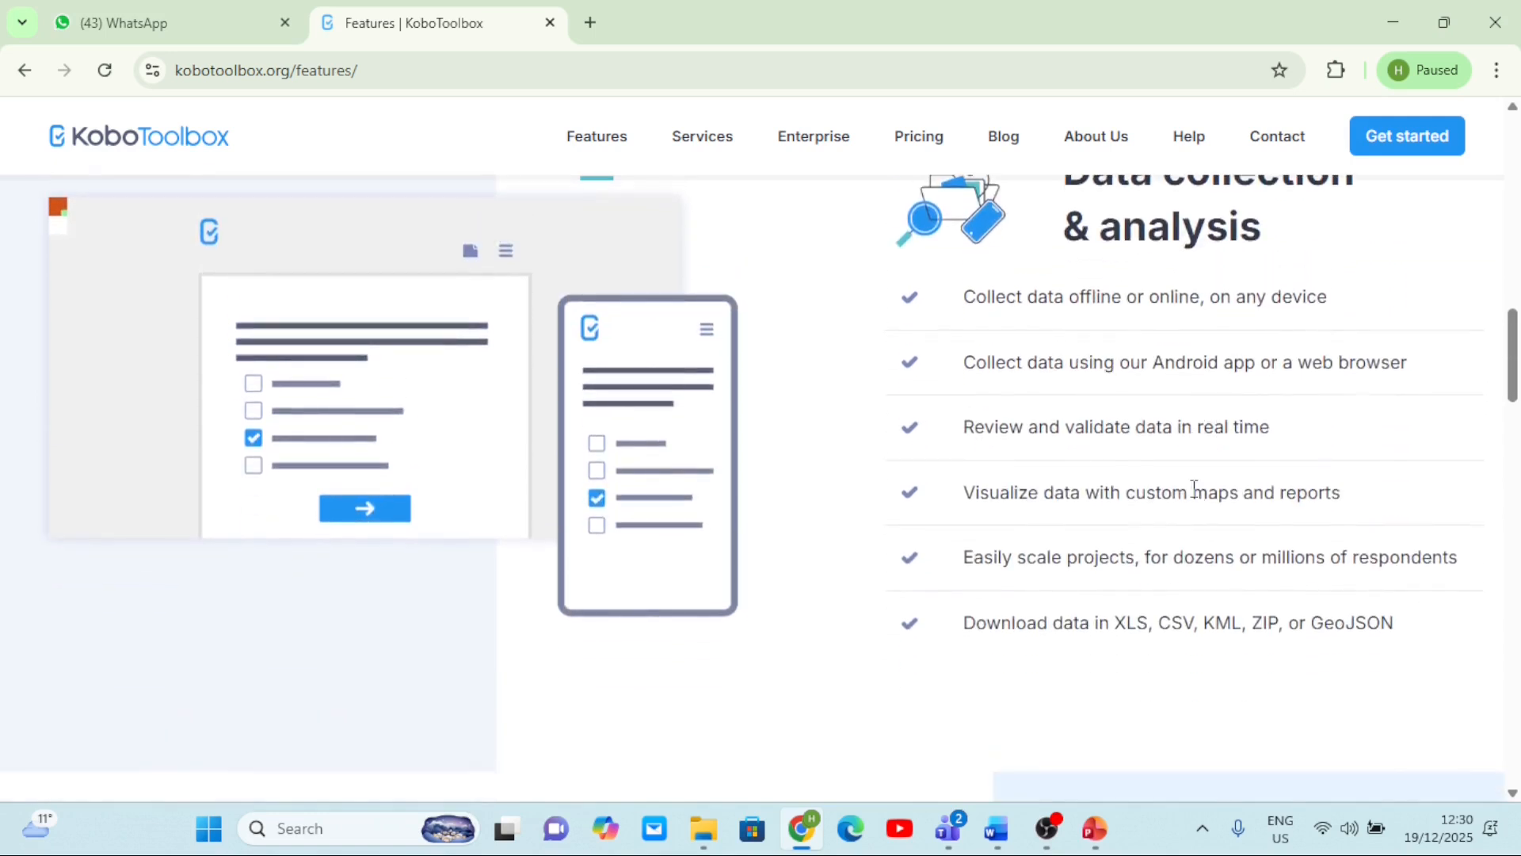
scroll(1194, 489, "down", 1)
scroll(1194, 489, "up", 3)
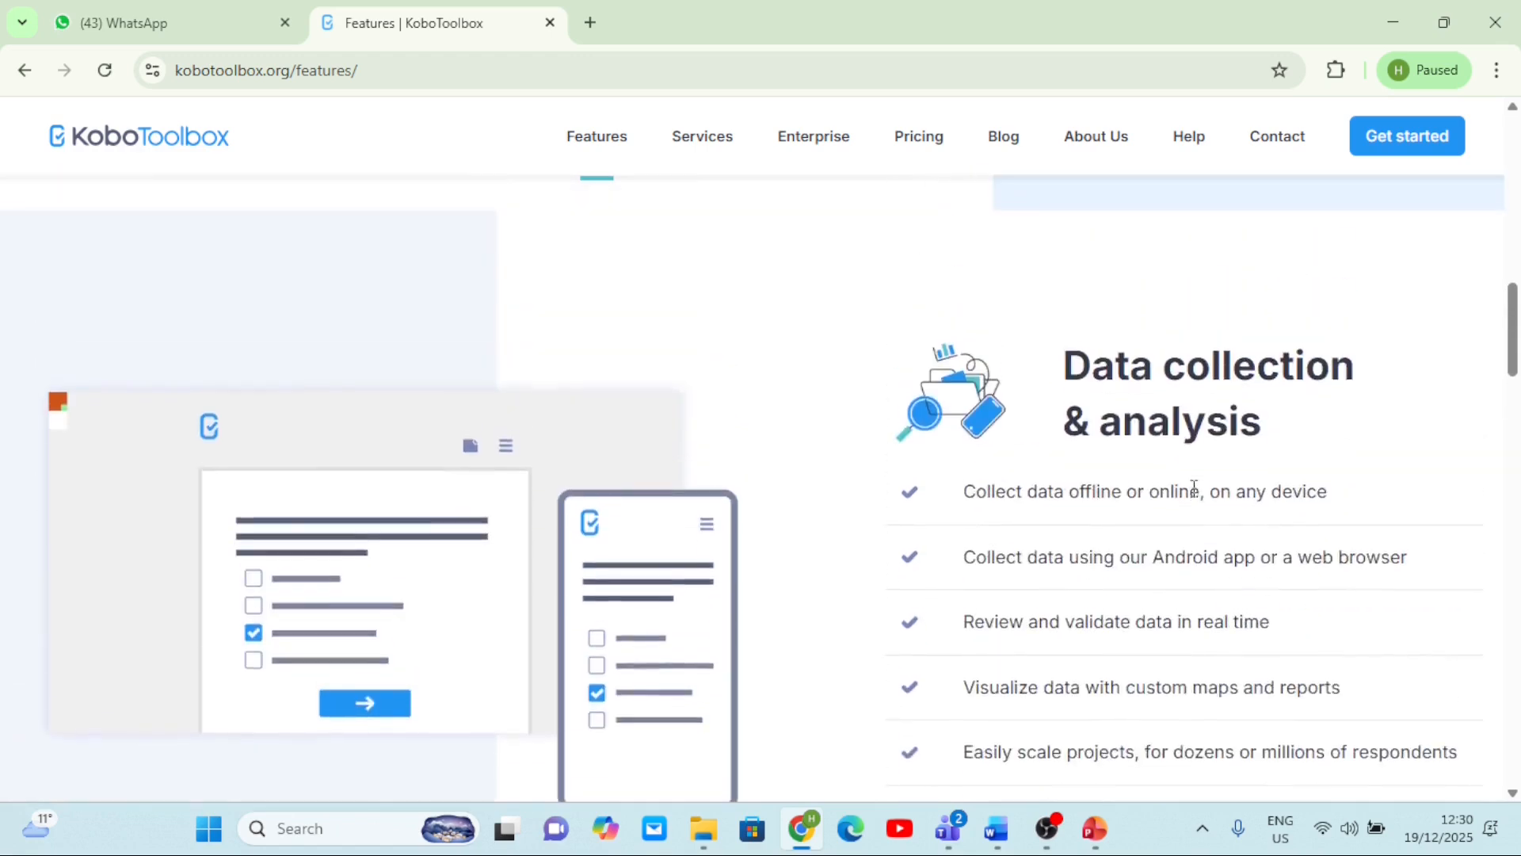
scroll(1194, 489, "up", 4)
scroll(1194, 489, "up", 10)
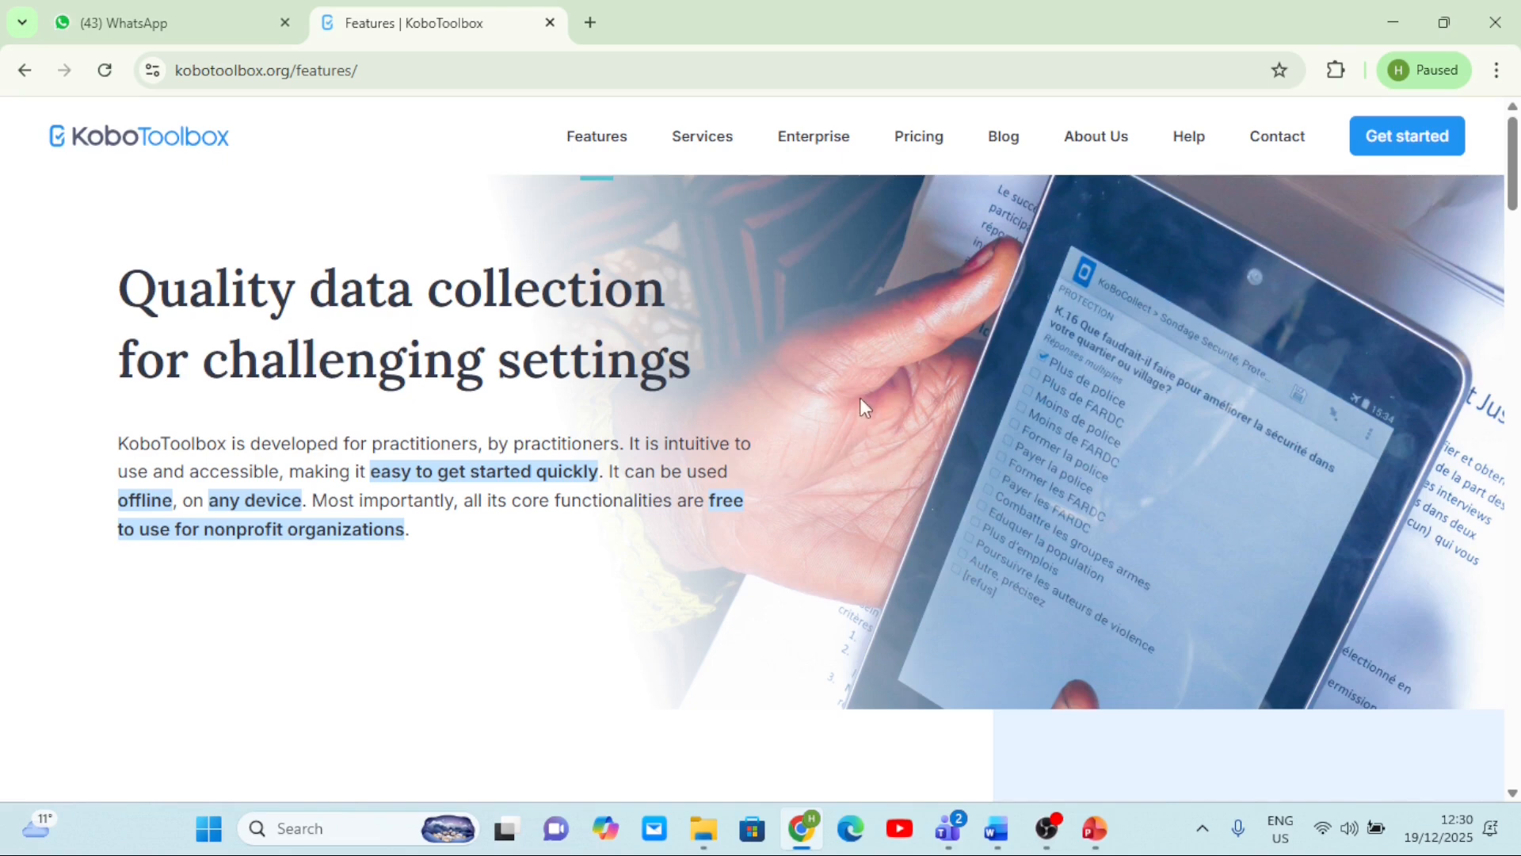
scroll(1001, 482, "down", 2)
scroll(1001, 482, "up", 2)
scroll(1001, 482, "down", 1)
scroll(1001, 481, "up", 1)
Step: Go to Get started and scroll to the Global and European Union server account cards
left_click(1399, 147)
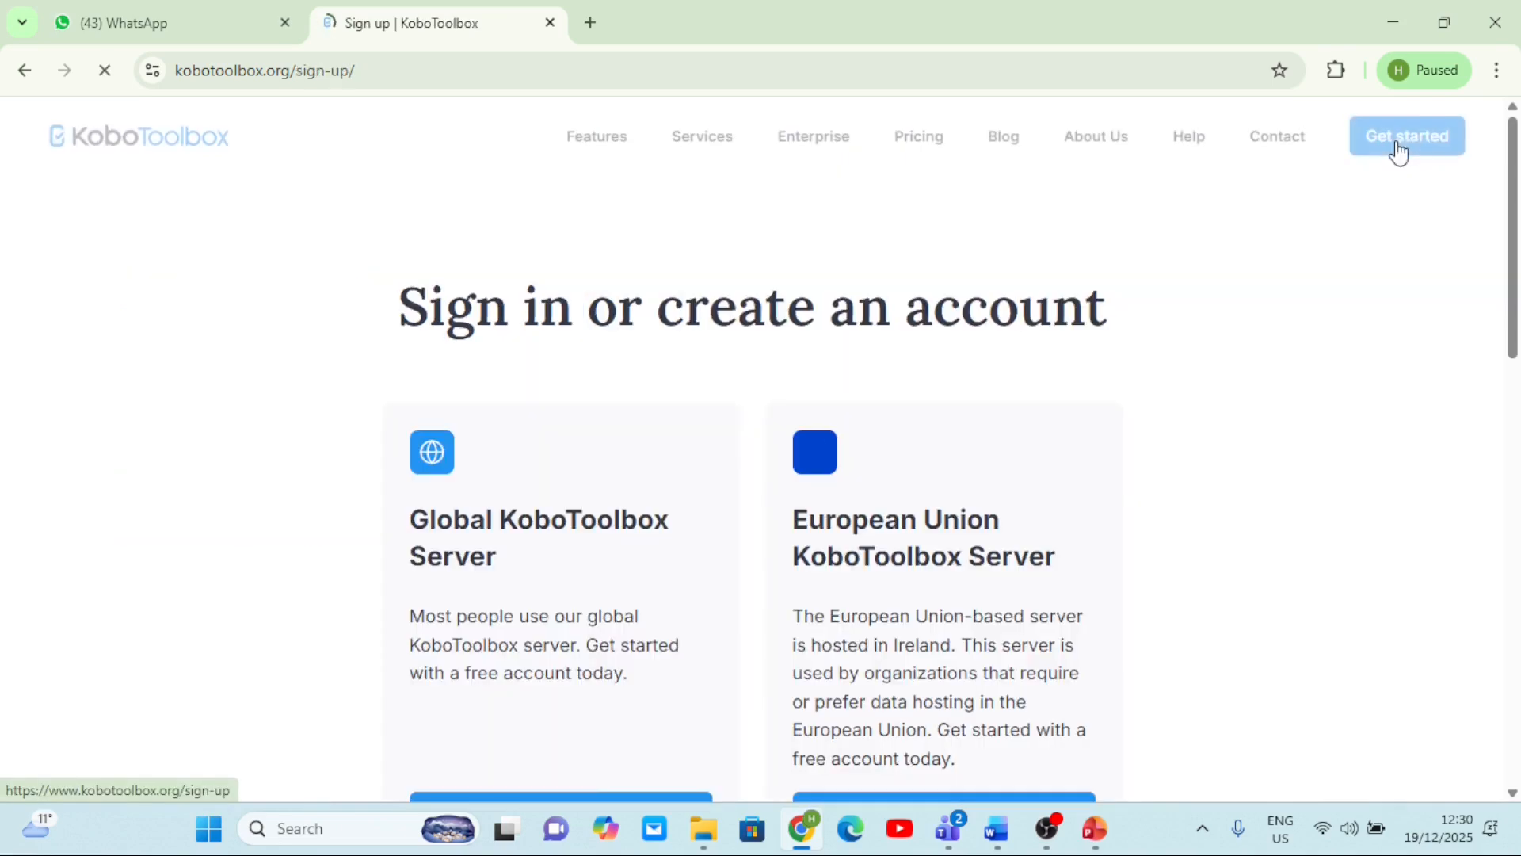
scroll(1057, 458, "down", 3)
scroll(1057, 458, "down", 8)
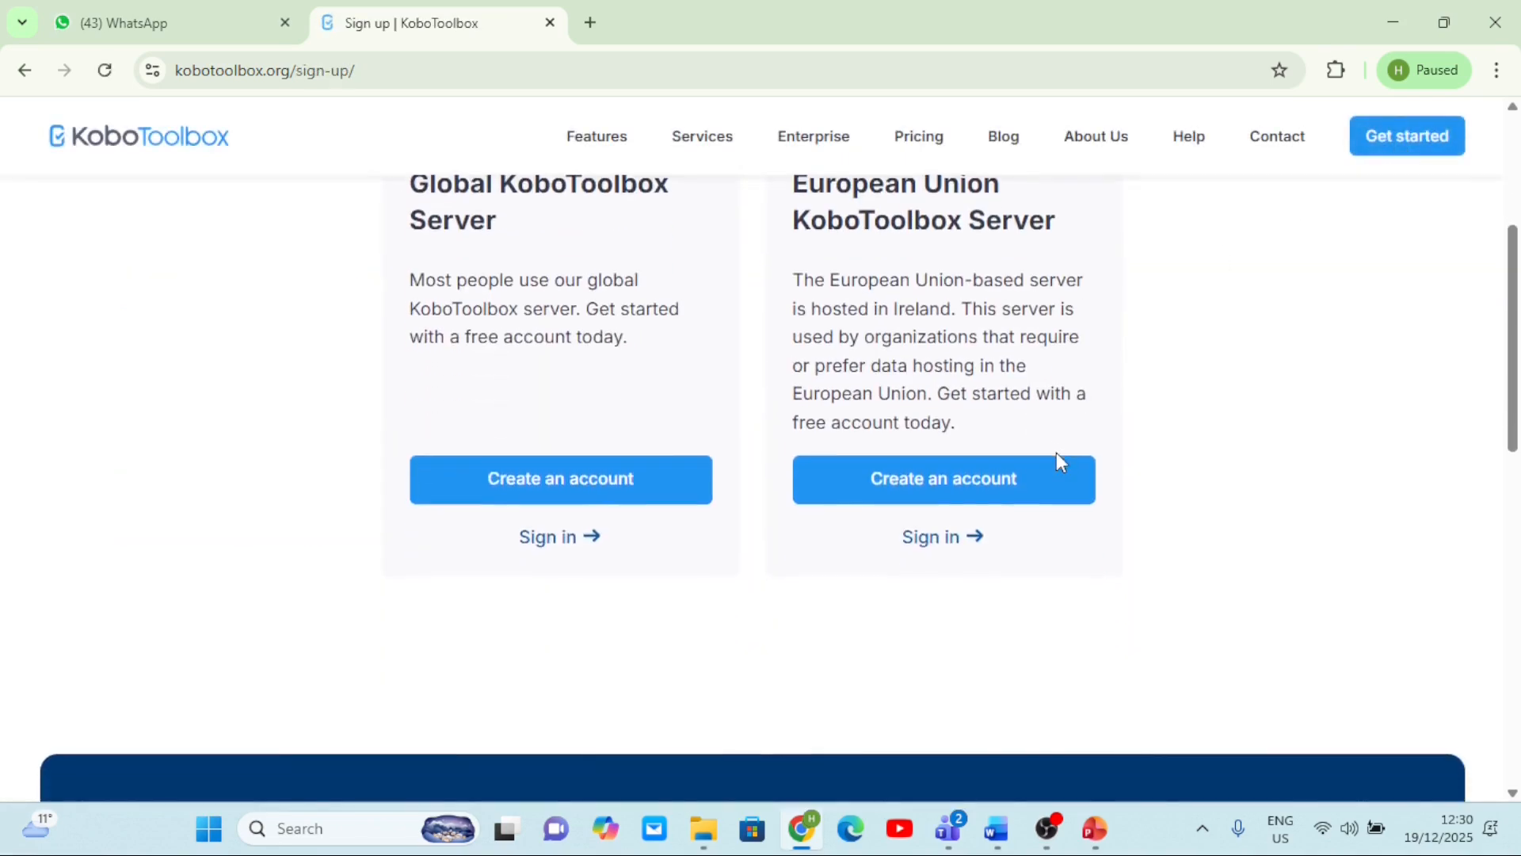
scroll(1057, 458, "down", 5)
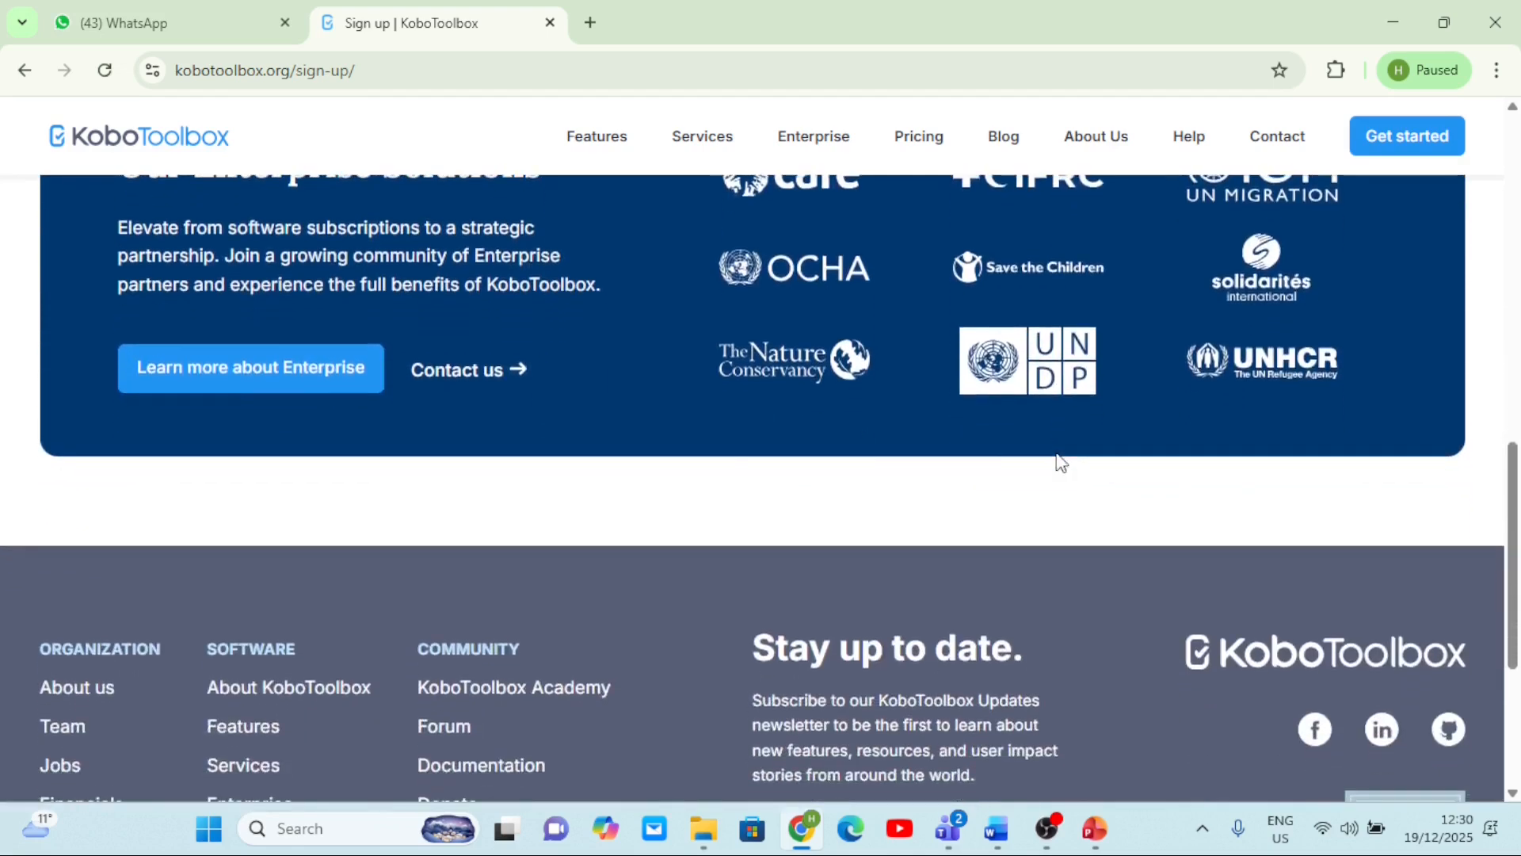
scroll(1057, 458, "up", 10)
scroll(1057, 455, "down", 3)
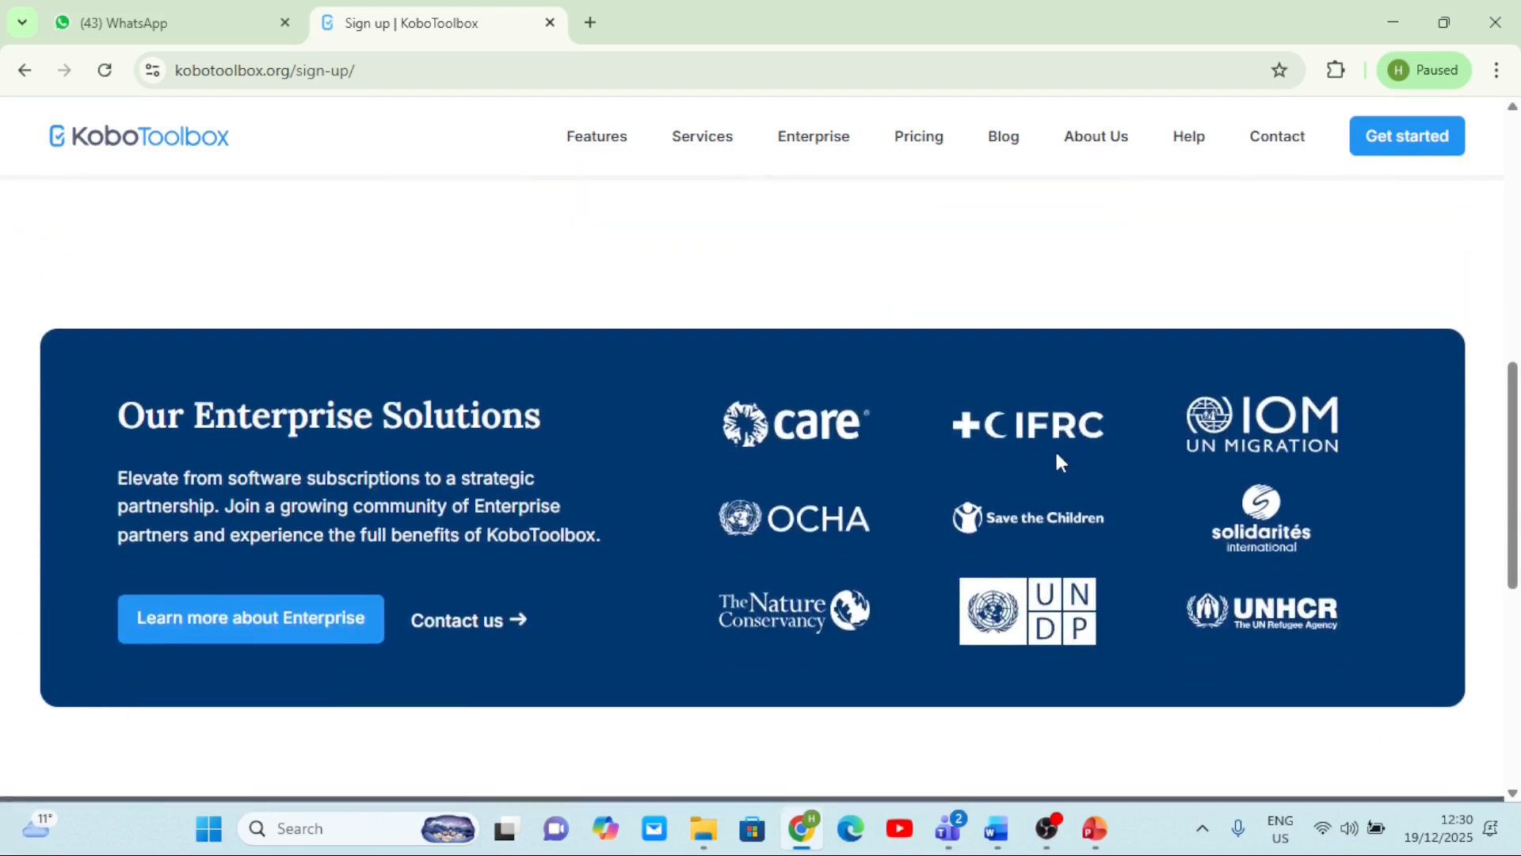
scroll(862, 451, "down", 1)
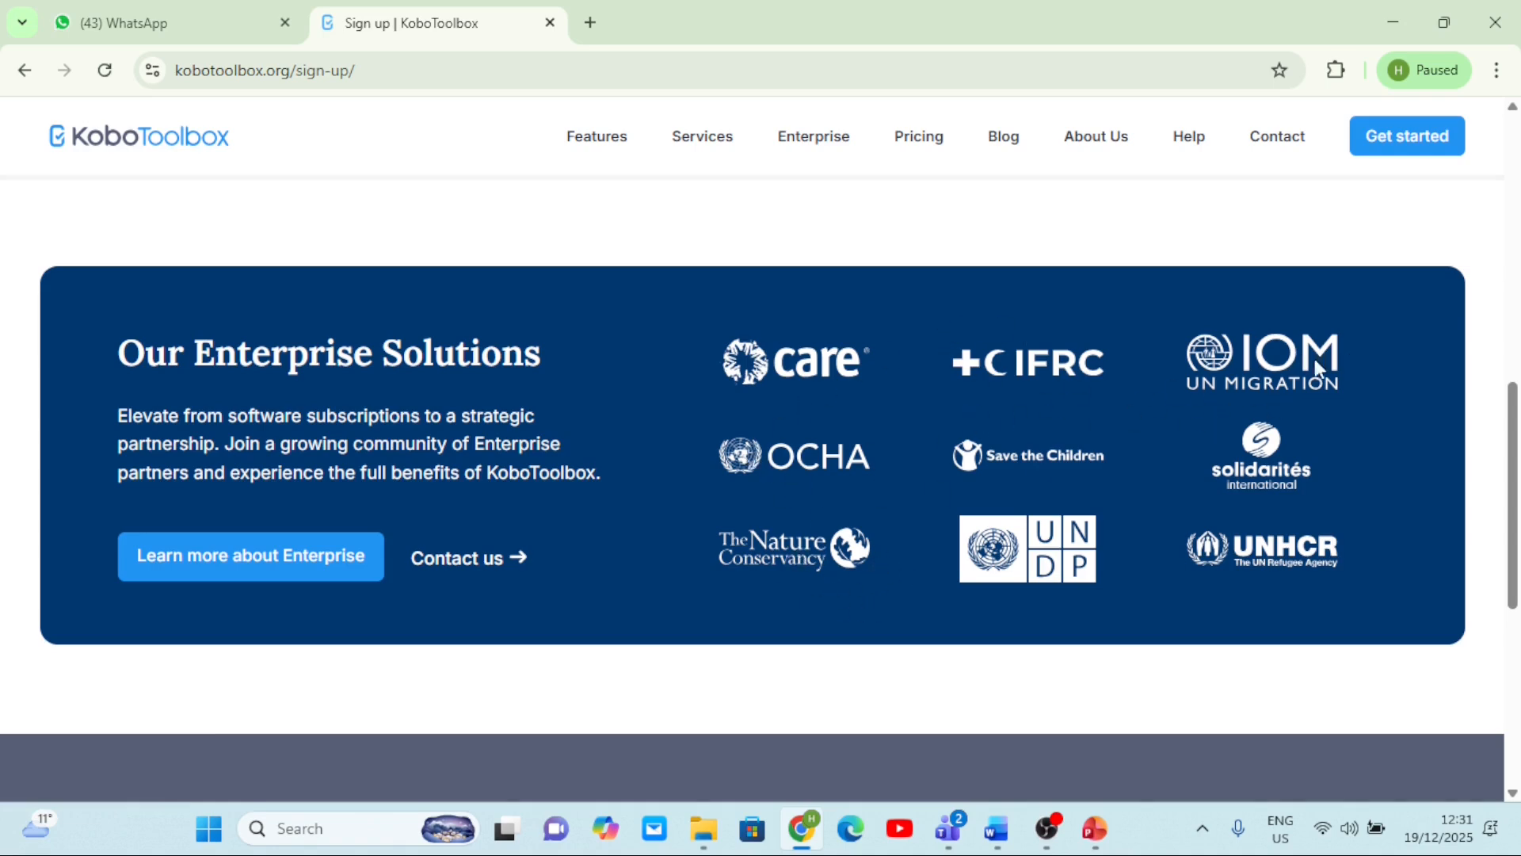
scroll(1084, 458, "down", 1)
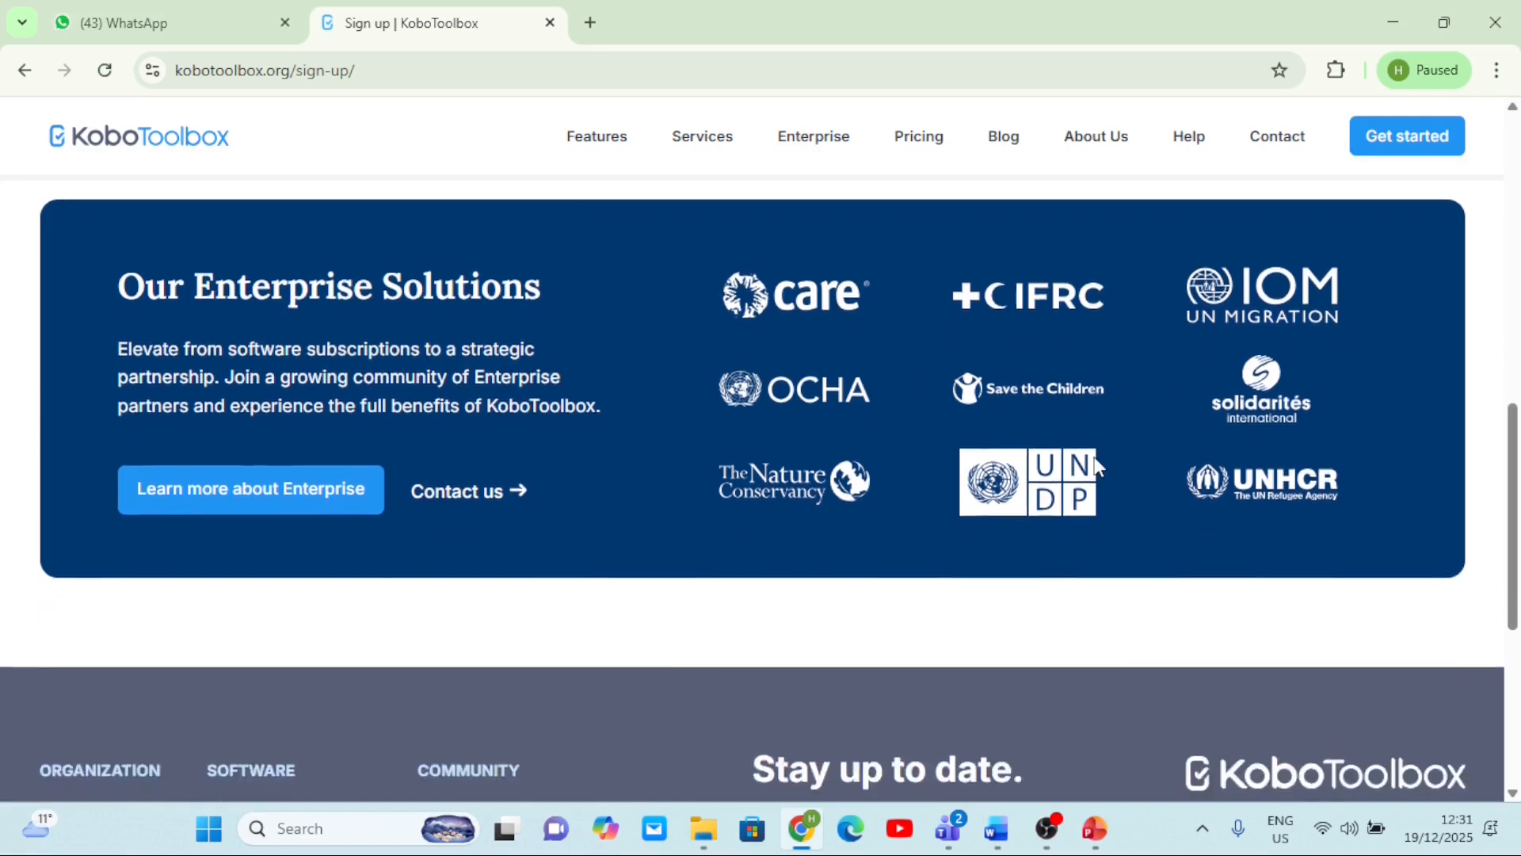
scroll(1092, 459, "up", 3)
scroll(1094, 463, "down", 4)
scroll(1097, 466, "up", 8)
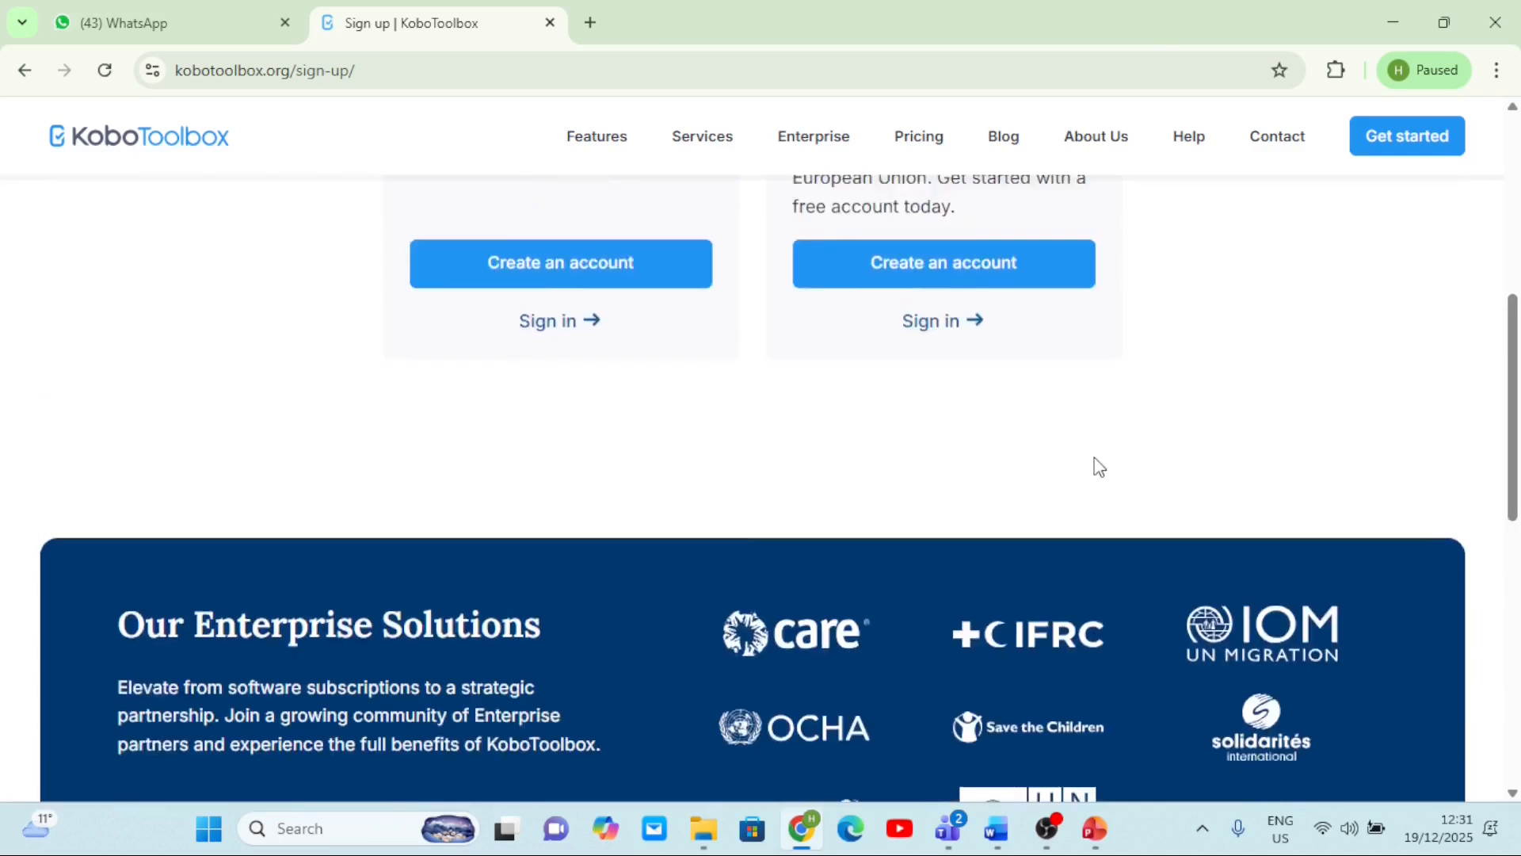
scroll(1099, 467, "down", 1)
scroll(1098, 468, "up", 2)
scroll(1099, 467, "down", 2)
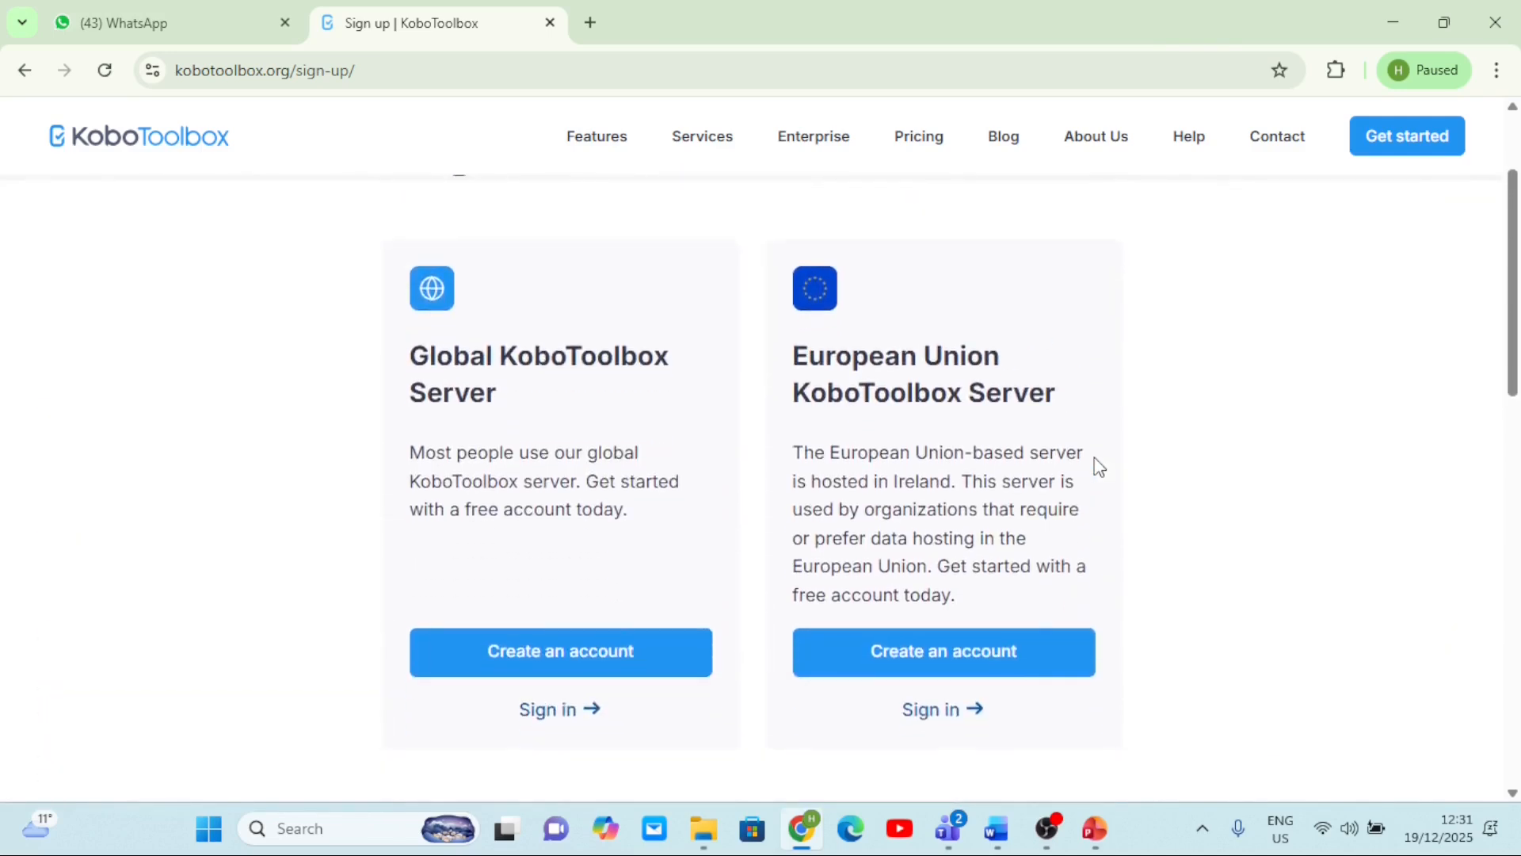
scroll(1098, 466, "down", 2)
scroll(1099, 467, "up", 2)
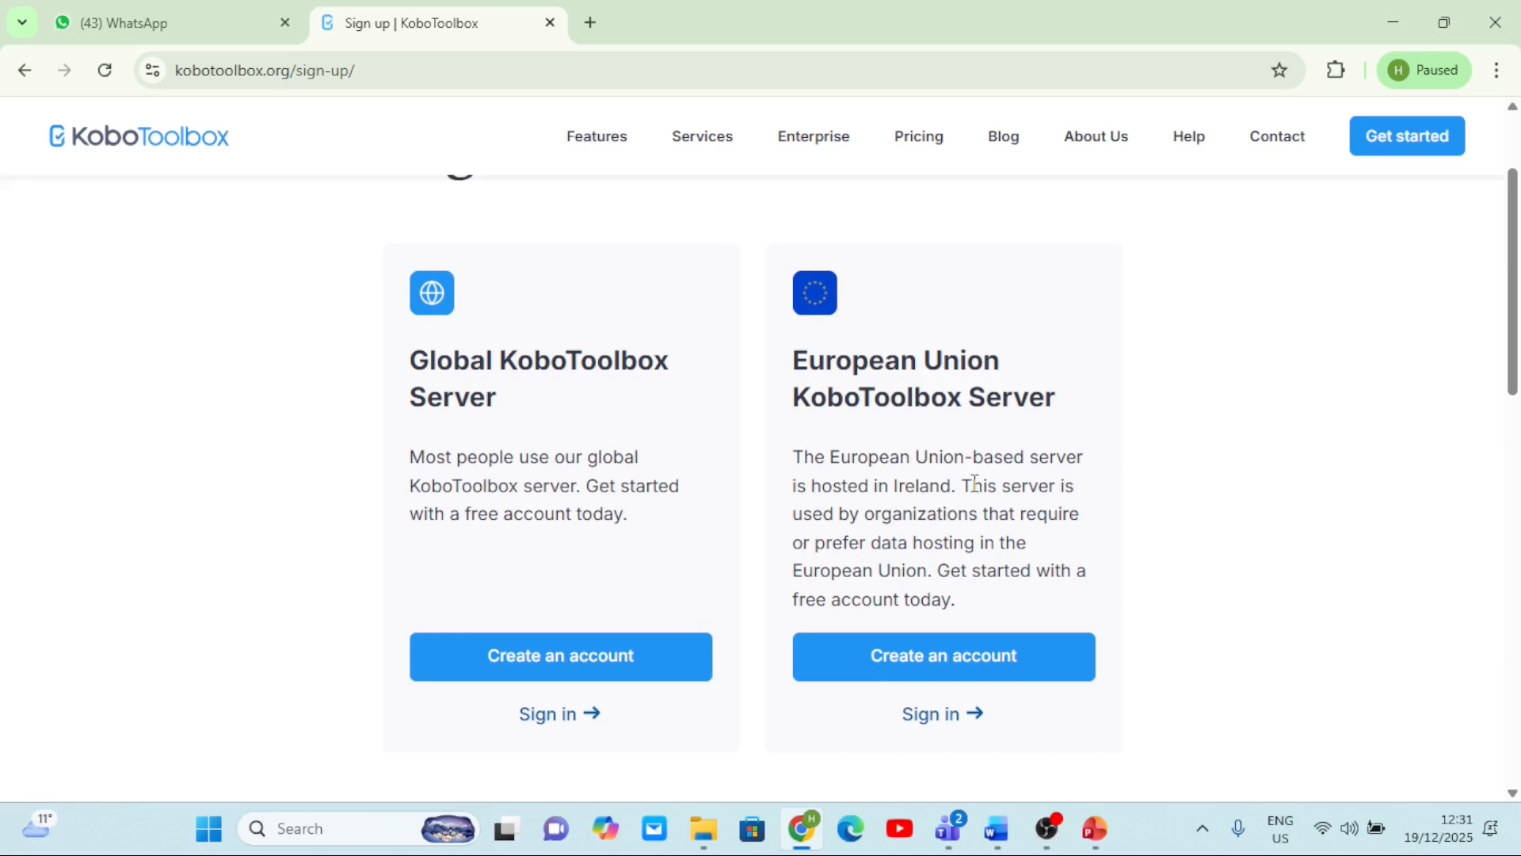
scroll(974, 483, "down", 1)
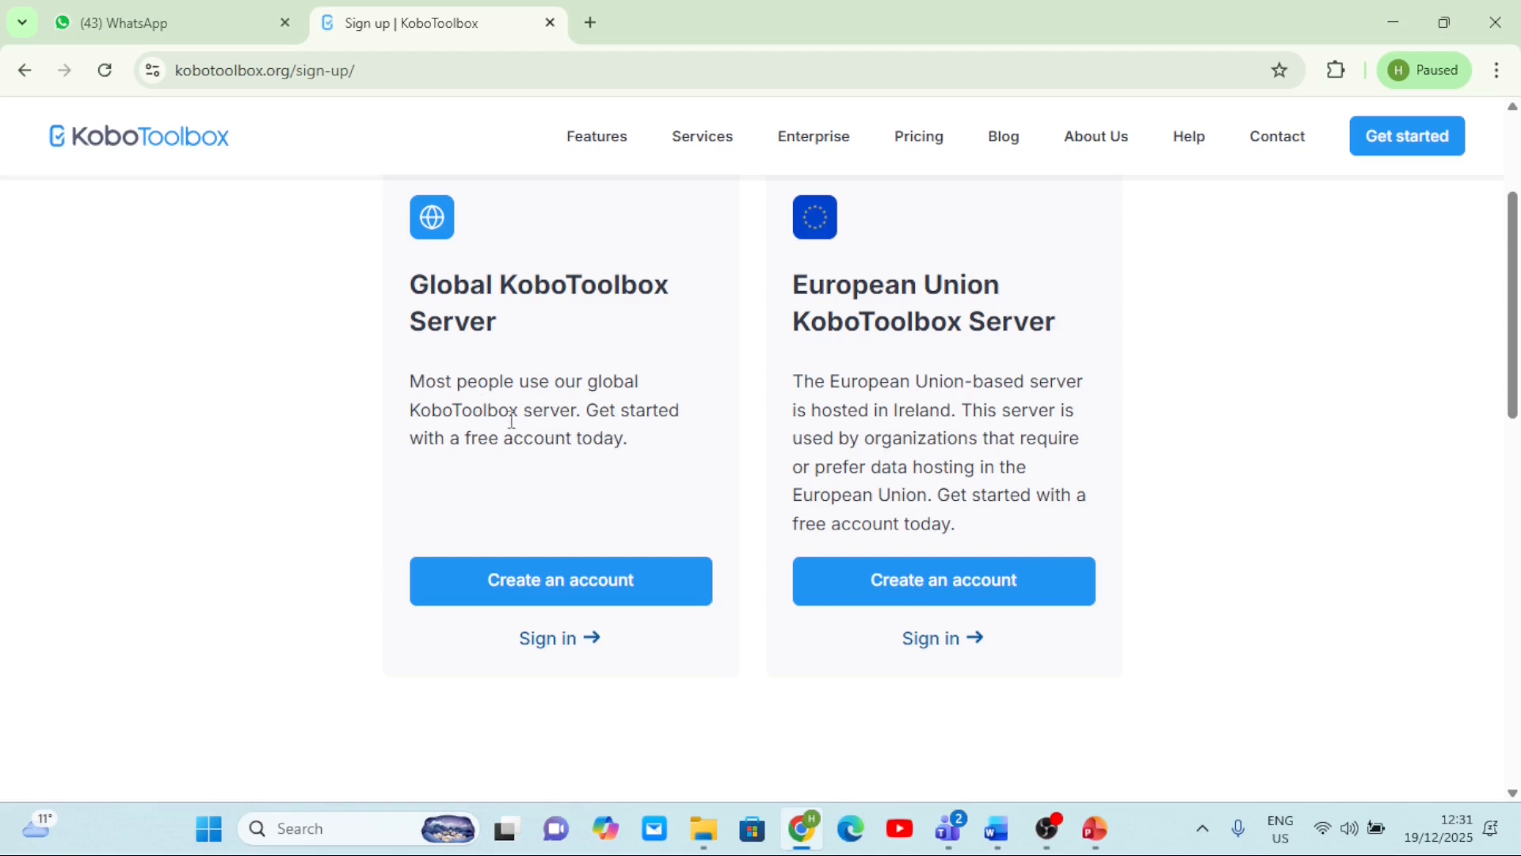
scroll(644, 446, "down", 2)
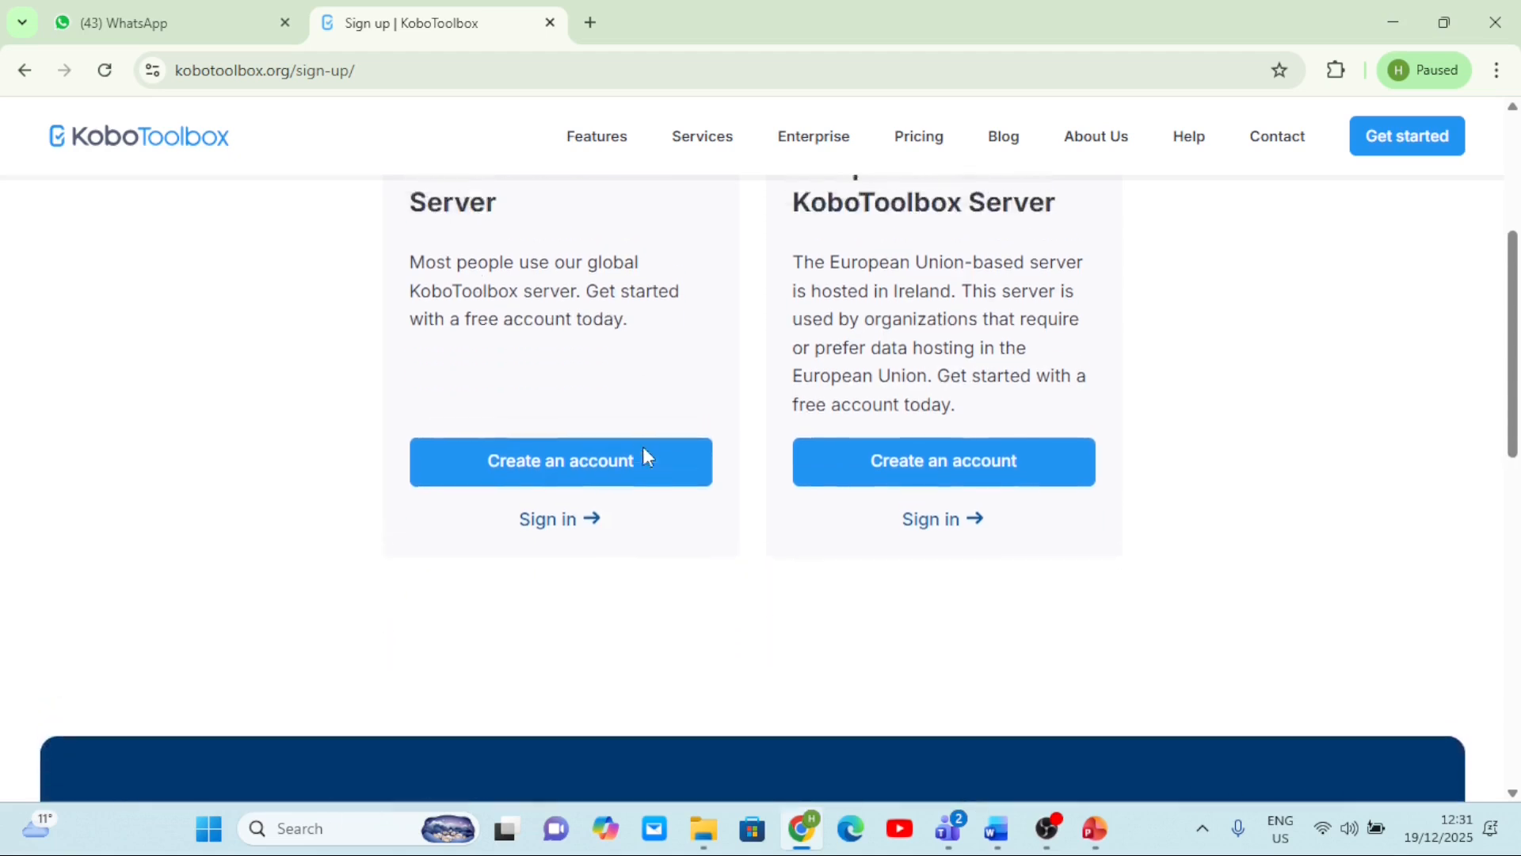
scroll(643, 445, "up", 3)
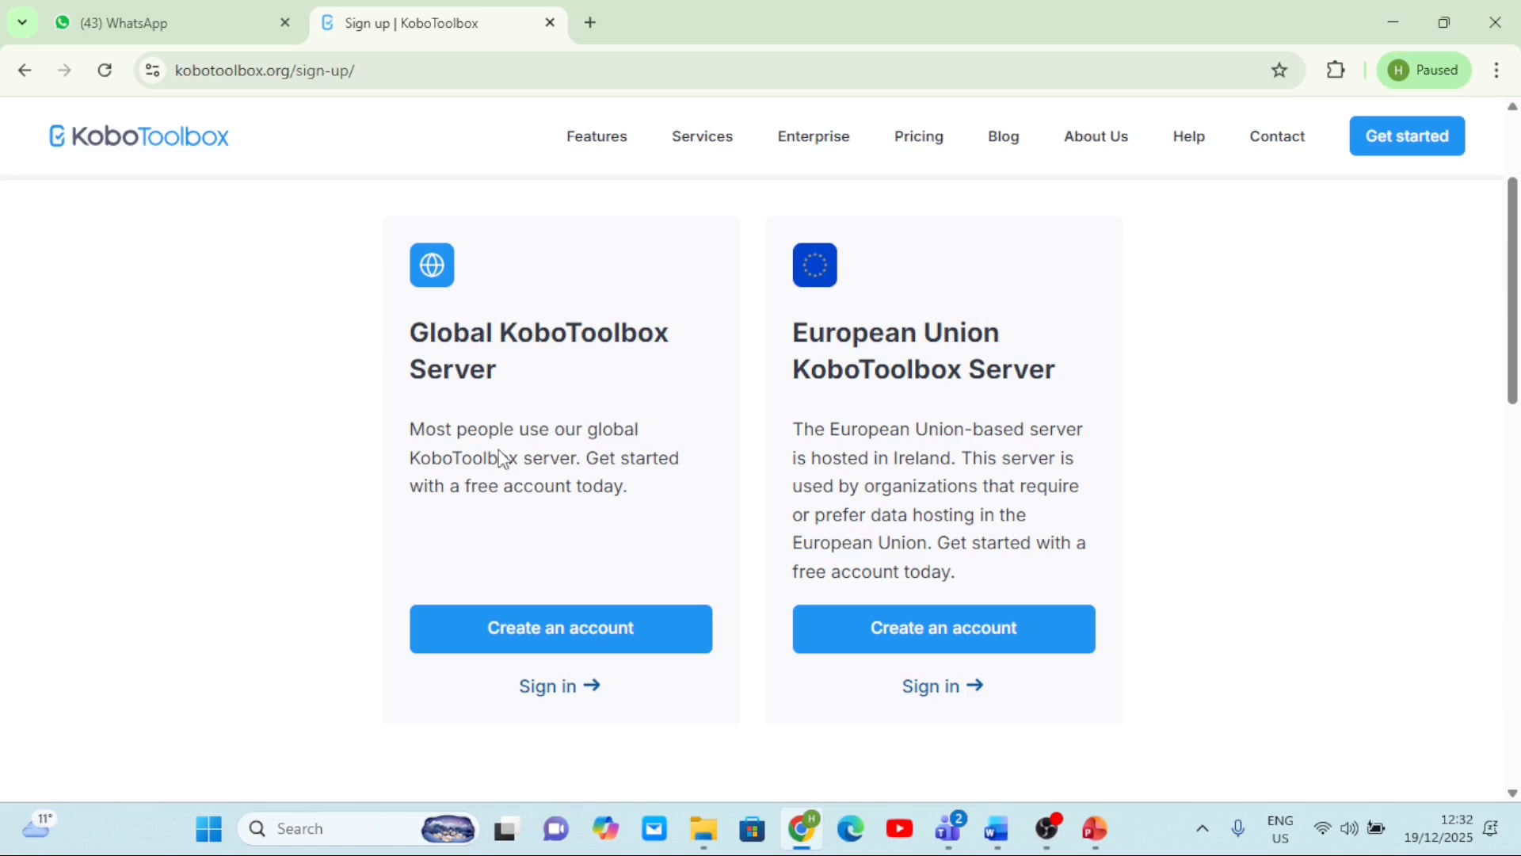
scroll(672, 536, "down", 1)
scroll(671, 542, "up", 2)
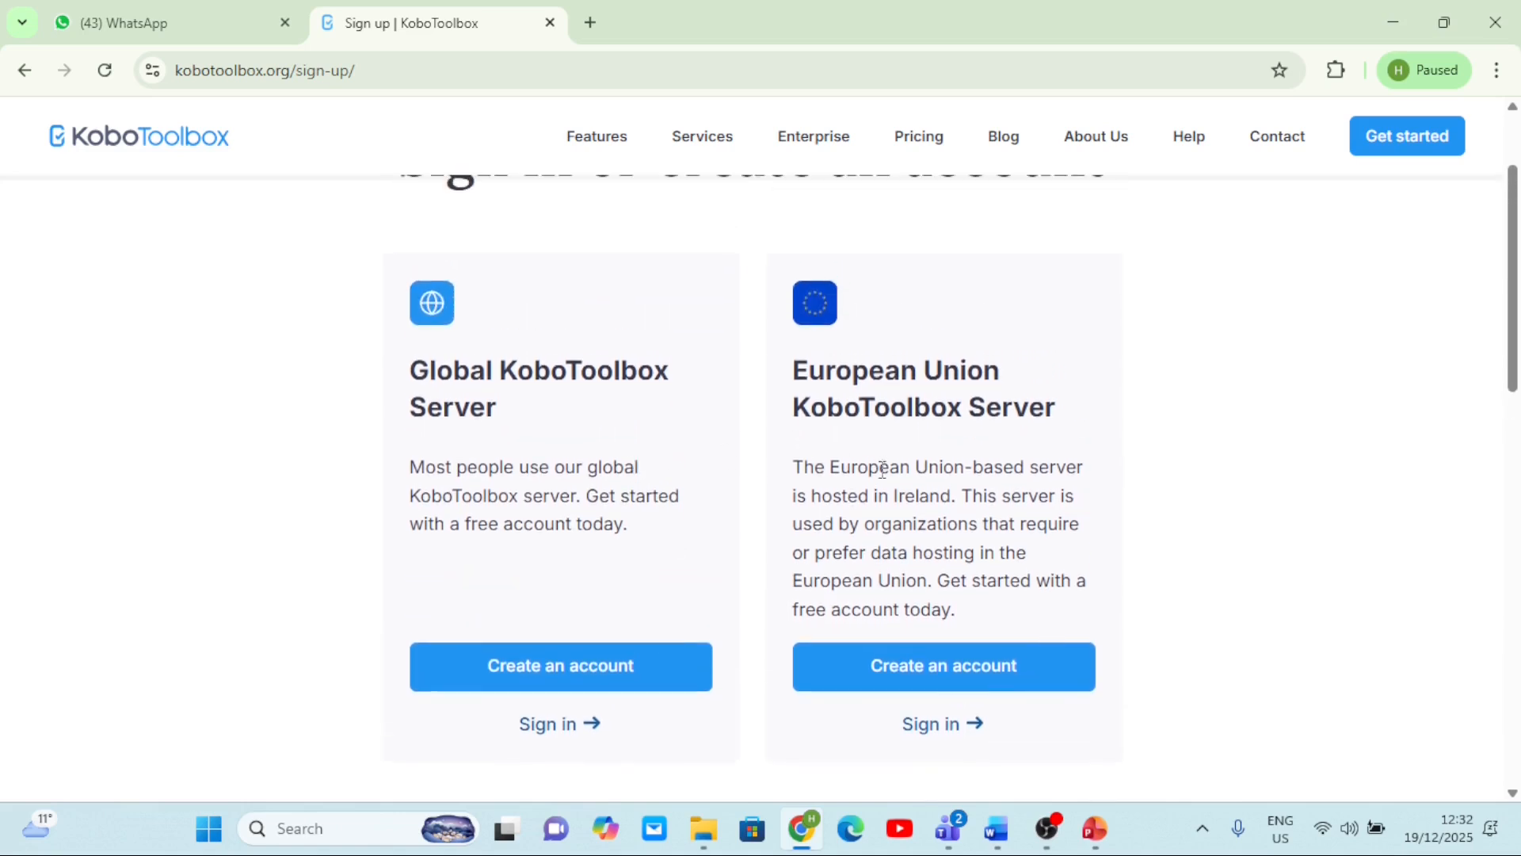
scroll(584, 488, "down", 1)
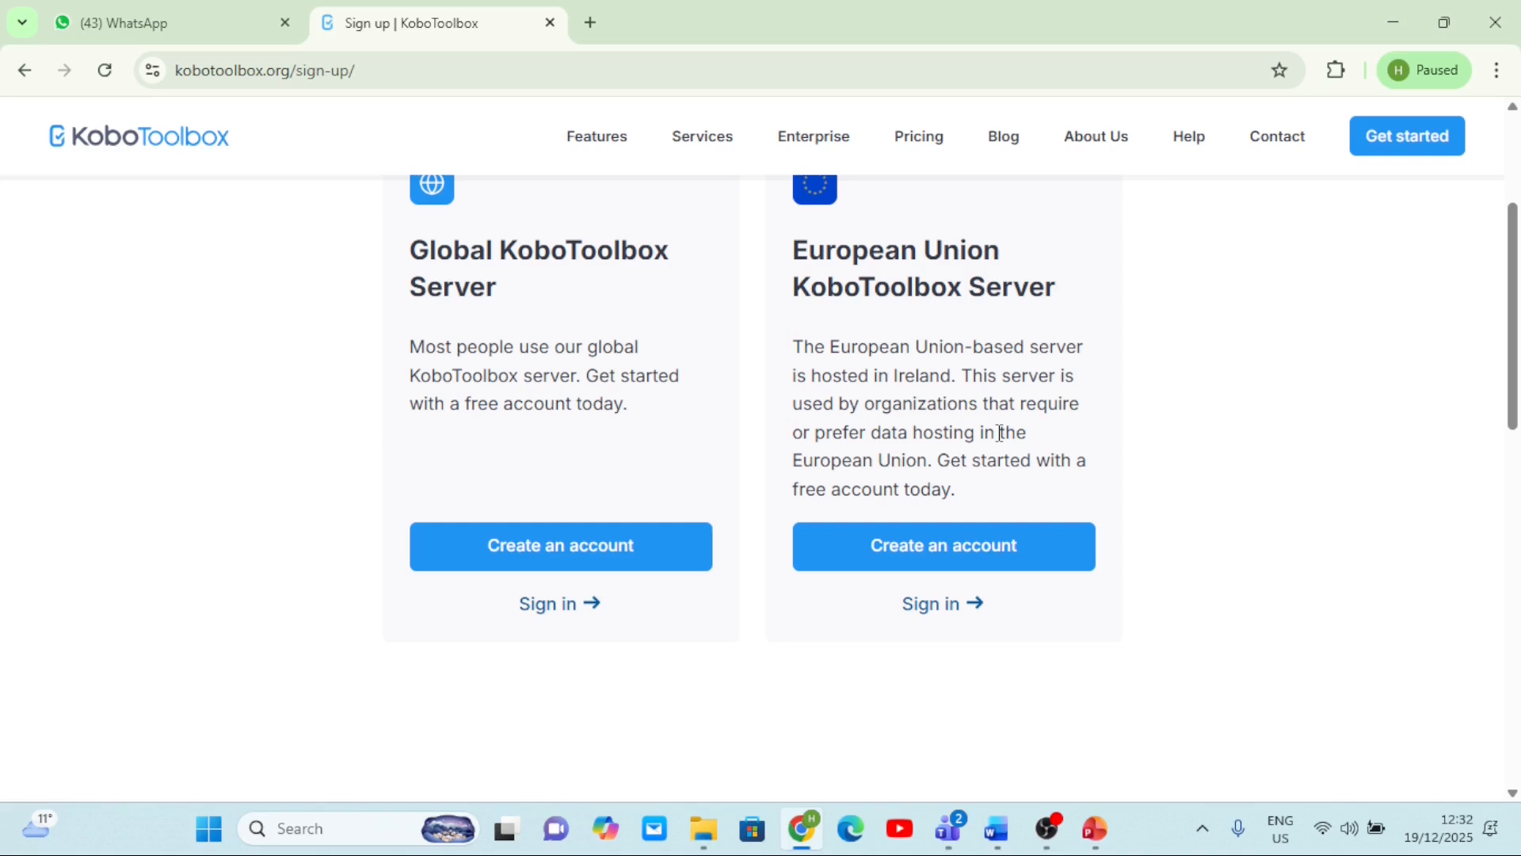
scroll(602, 422, "down", 1)
scroll(602, 421, "up", 1)
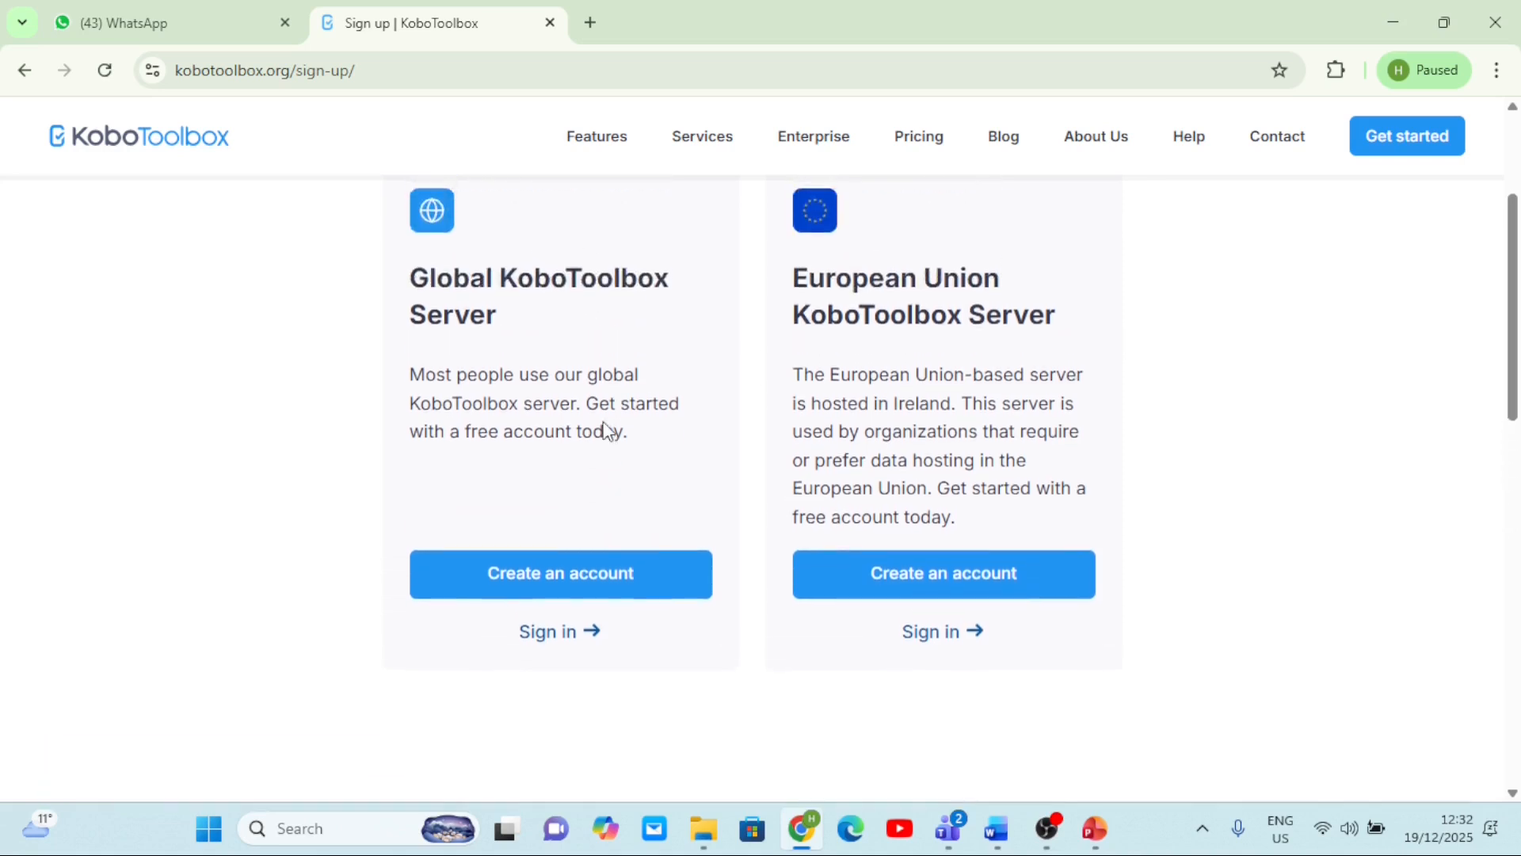
scroll(606, 430, "down", 1)
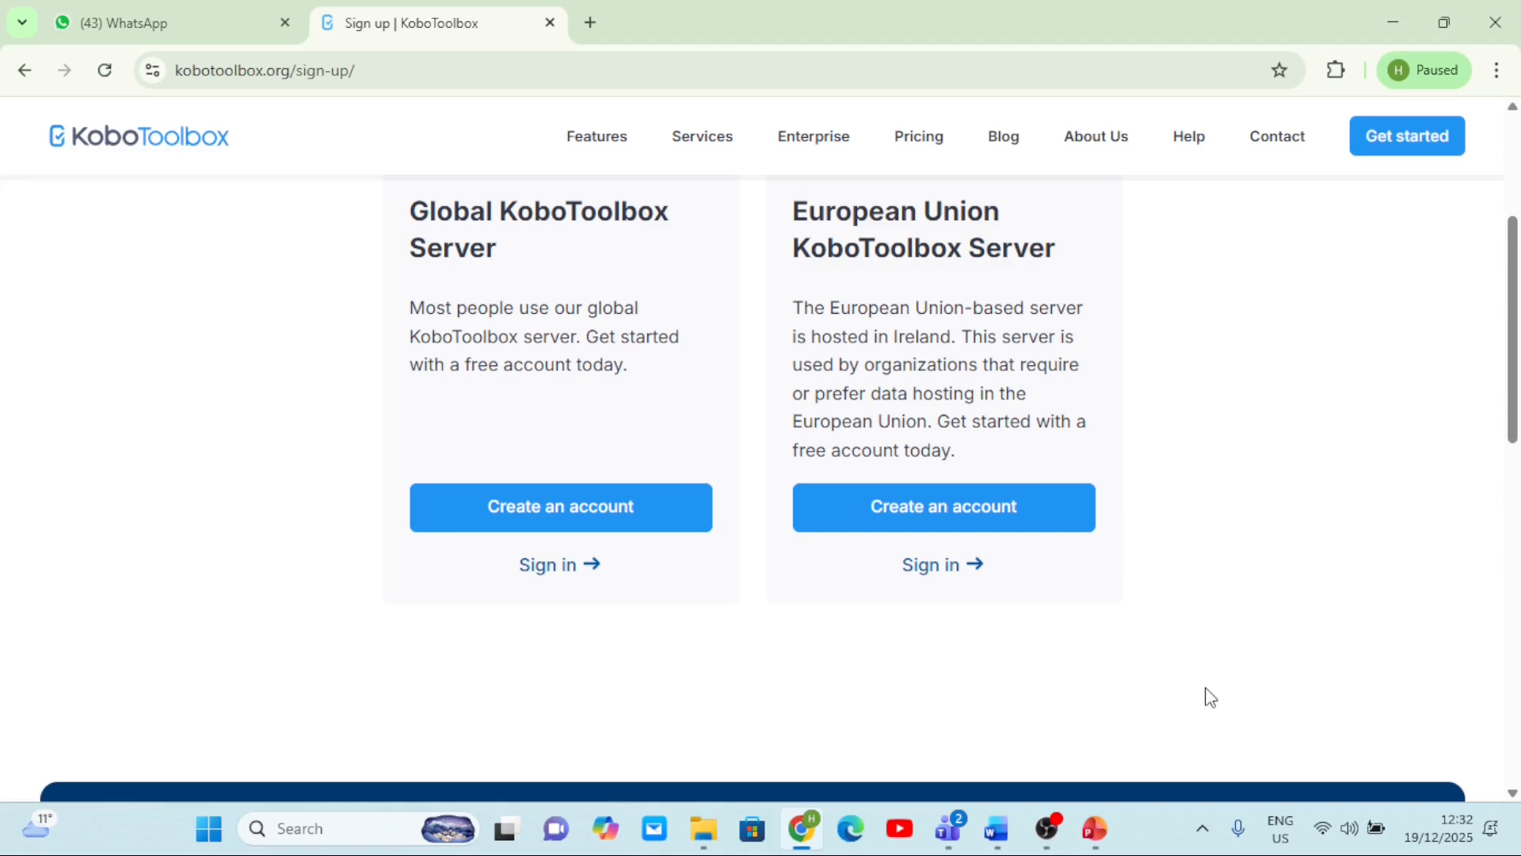
scroll(1272, 531, "up", 1)
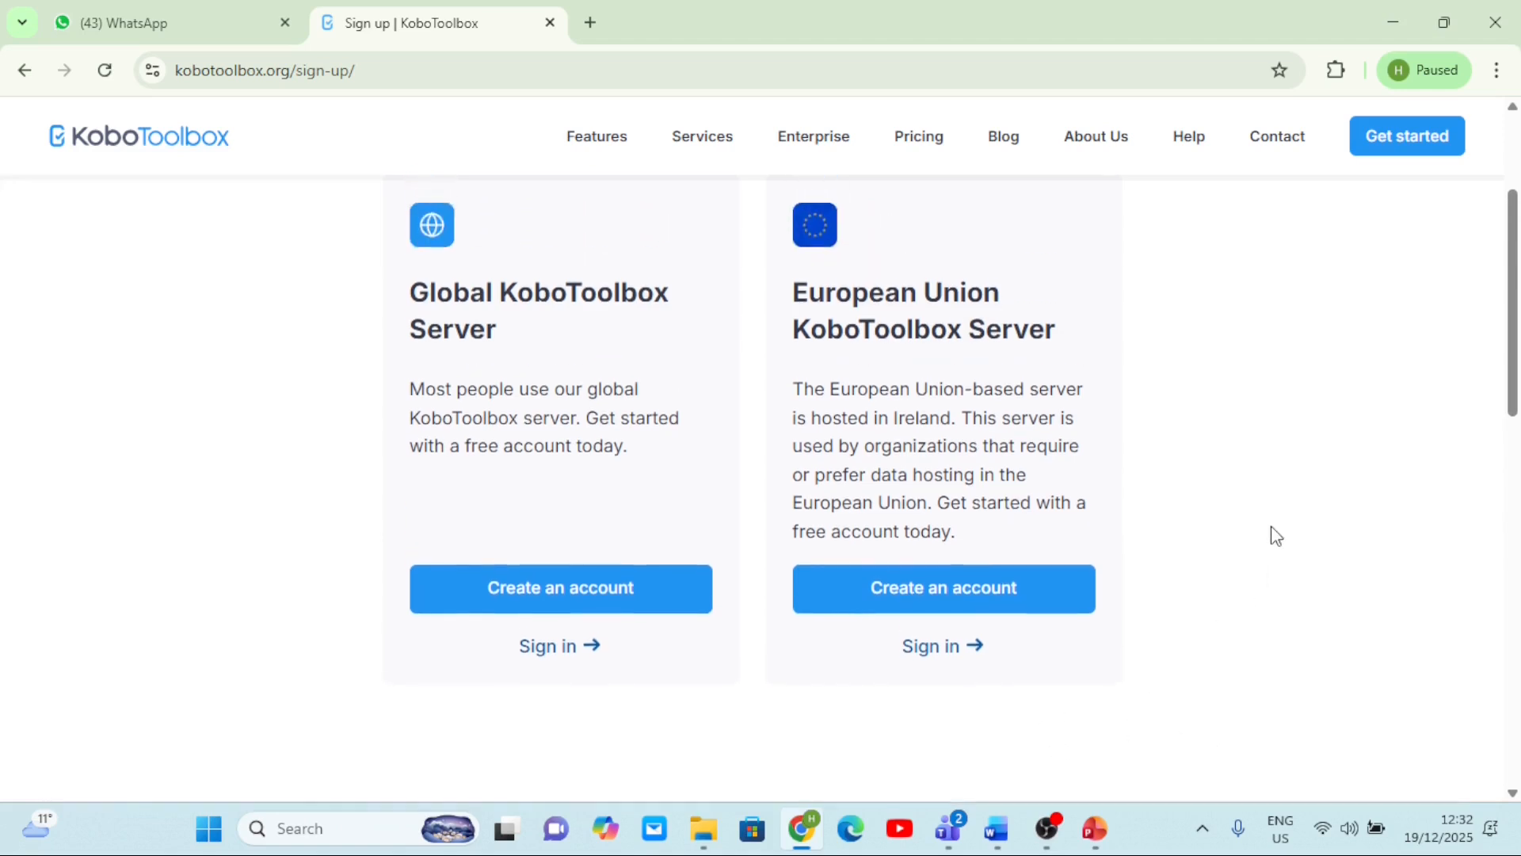
scroll(1272, 531, "down", 1)
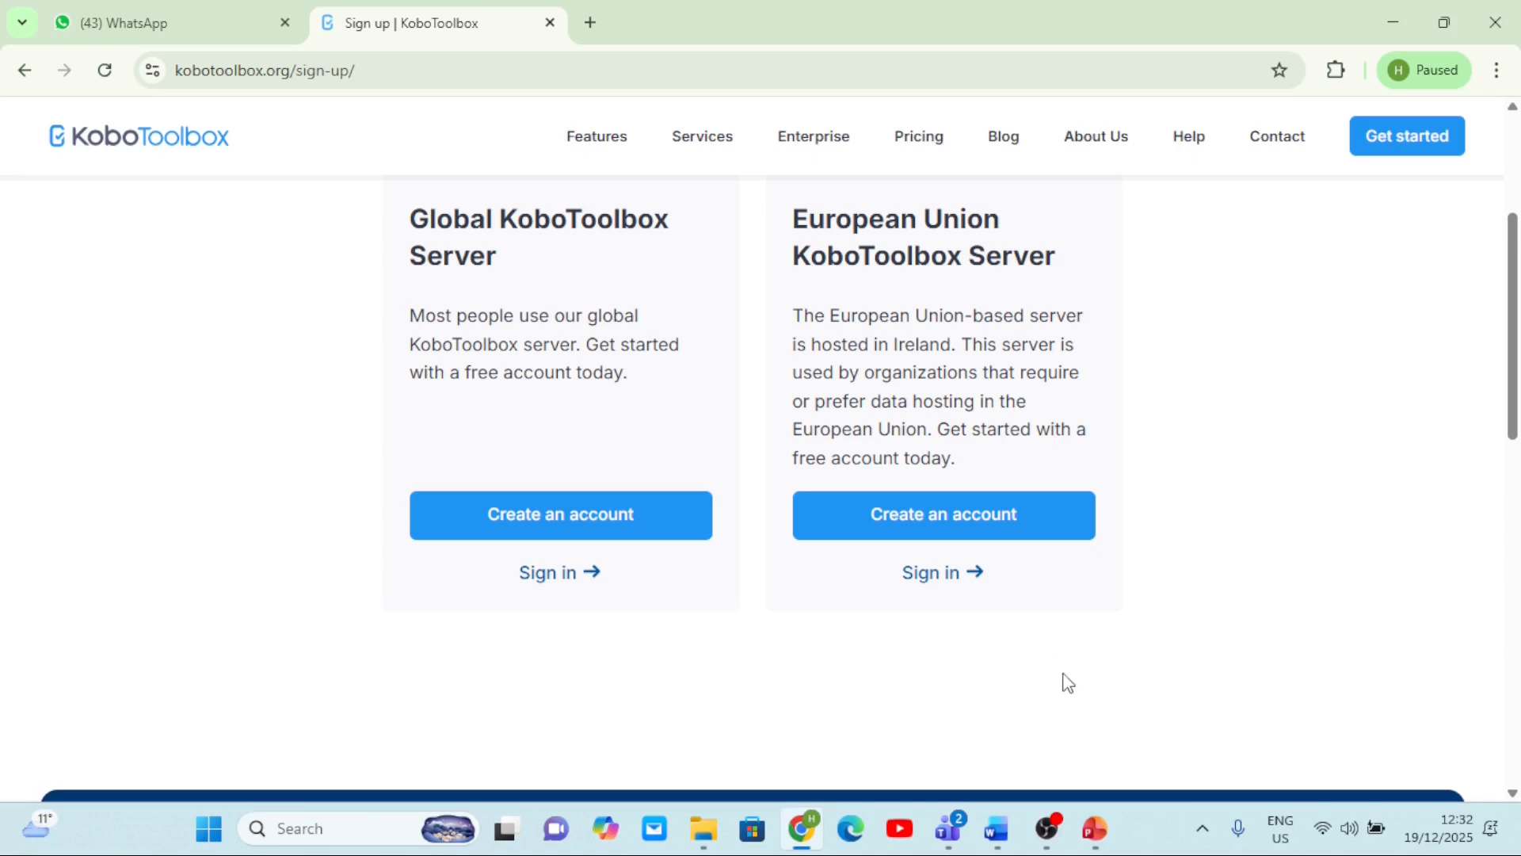
scroll(921, 417, "down", 1)
scroll(921, 418, "up", 3)
scroll(921, 417, "down", 1)
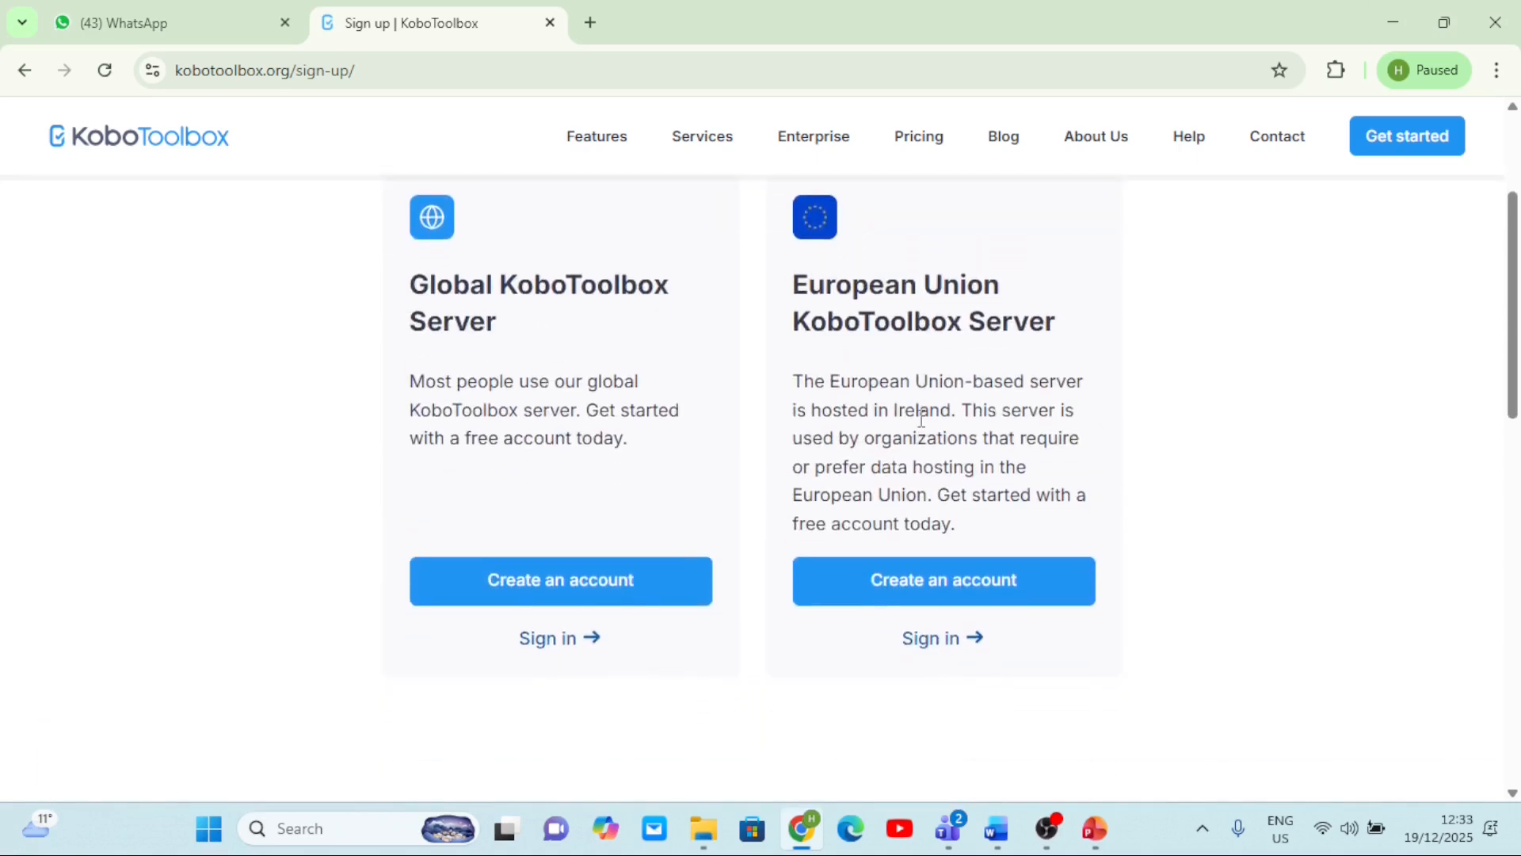
scroll(920, 418, "down", 2)
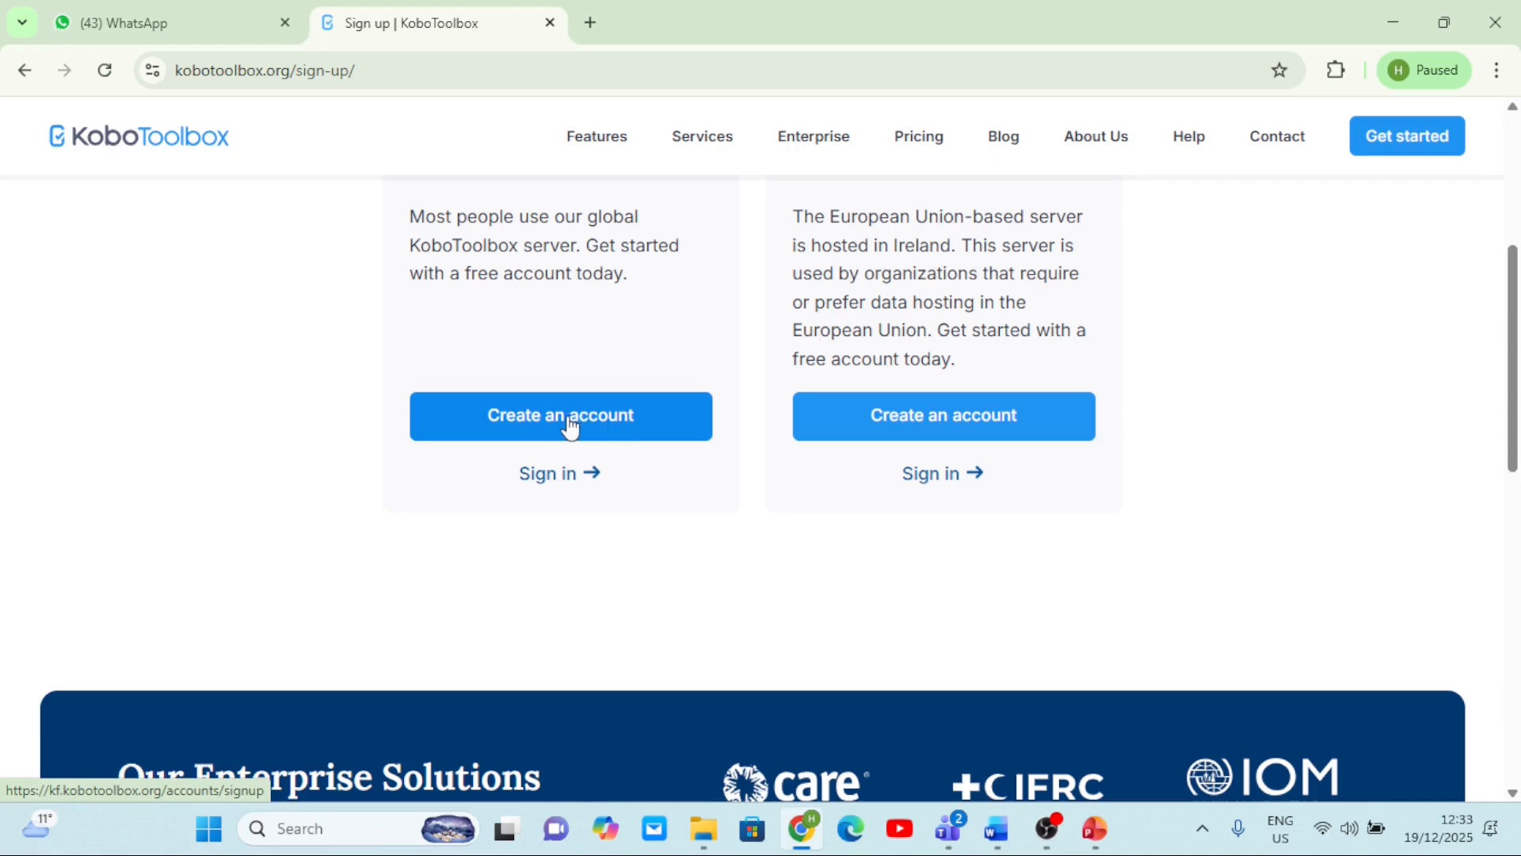
left_click(550, 480)
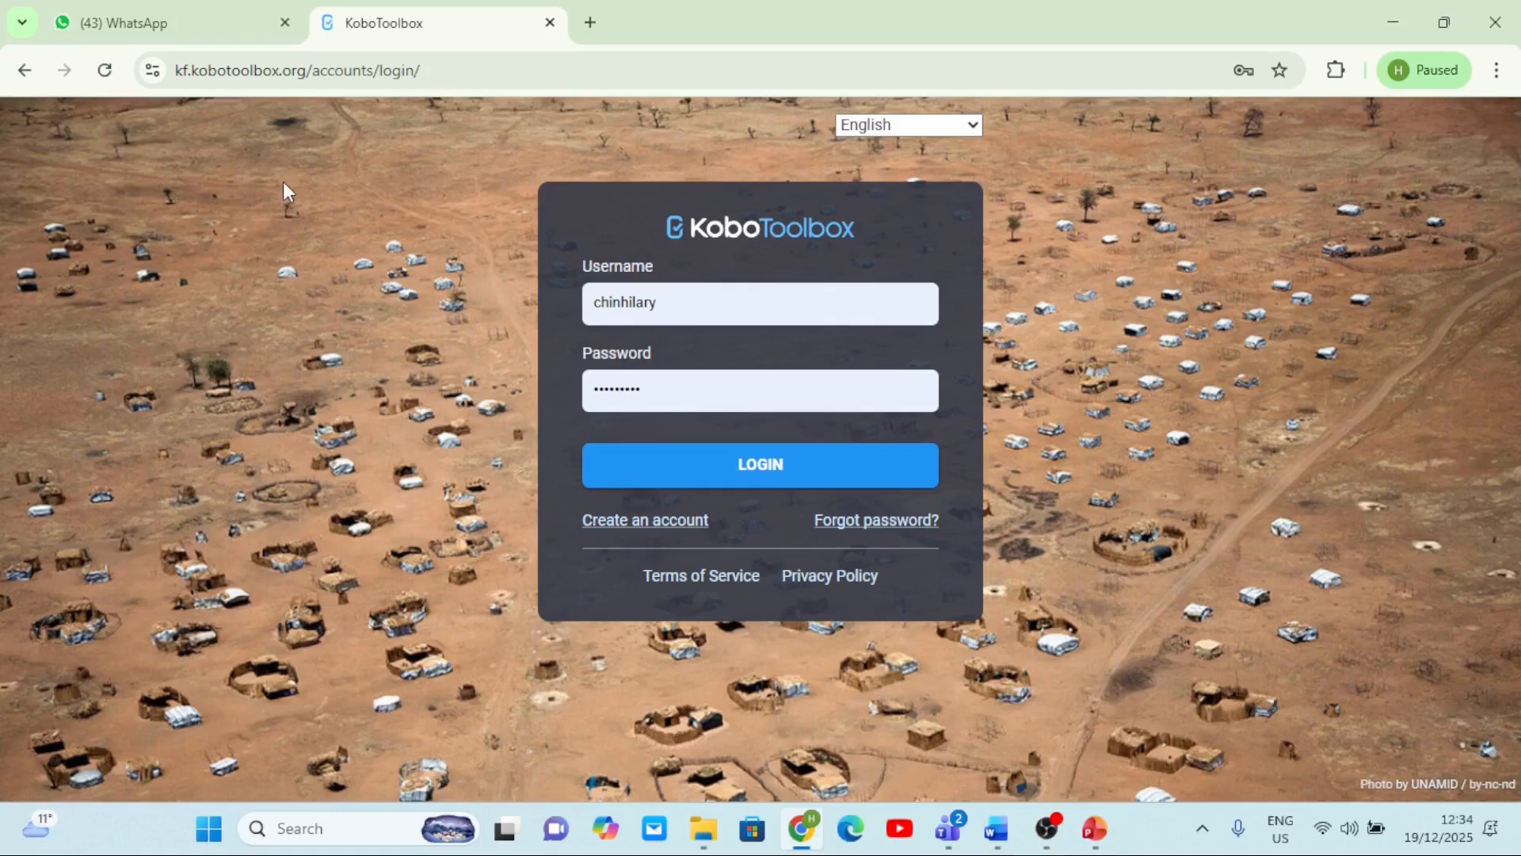
left_click(23, 71)
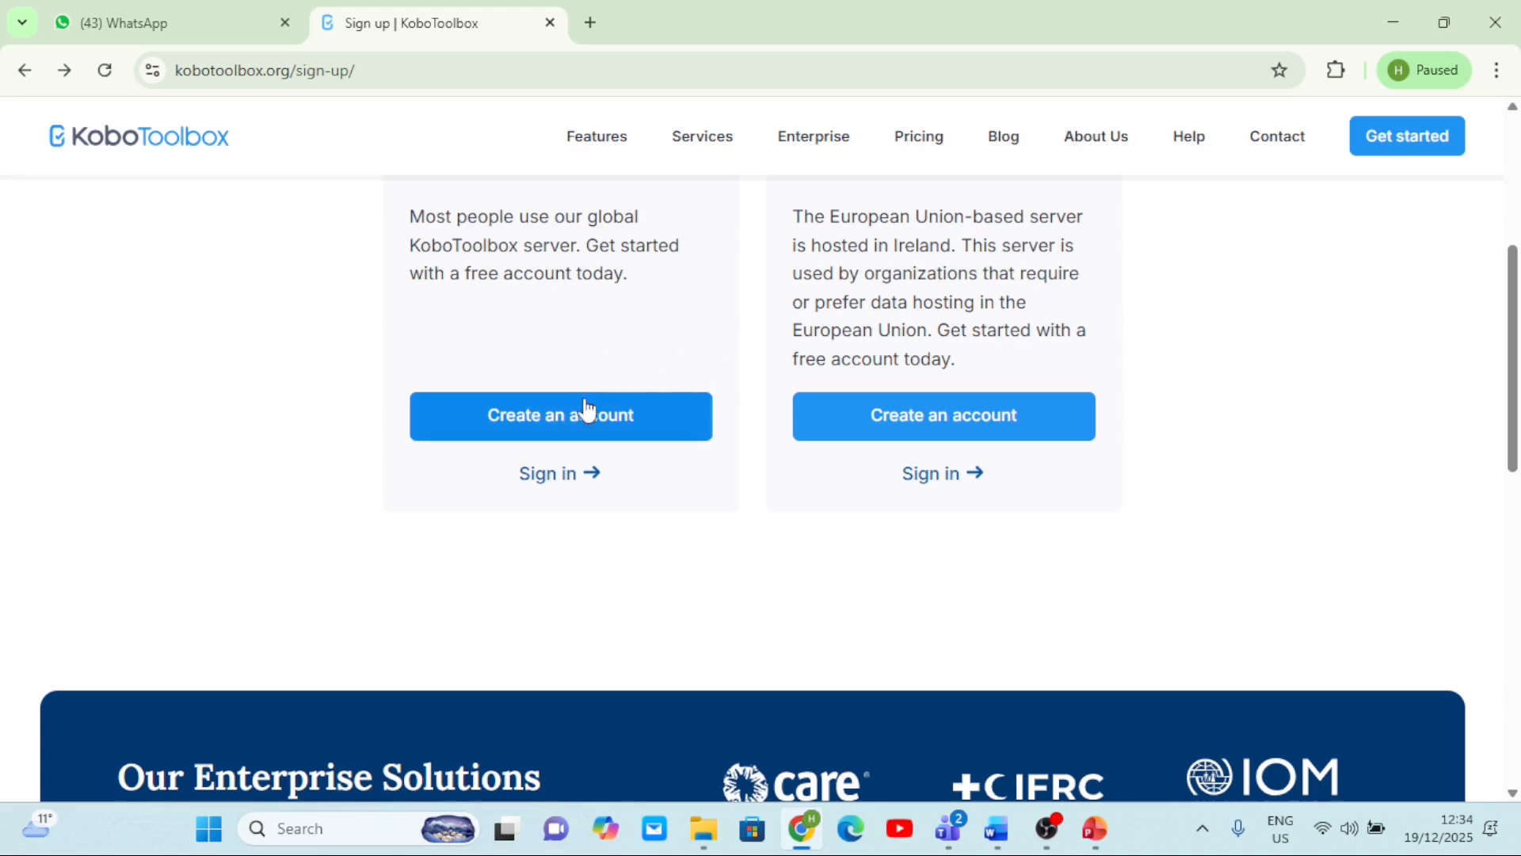
Step: Start creating an account on the Global server and look over the signup form
left_click(536, 421)
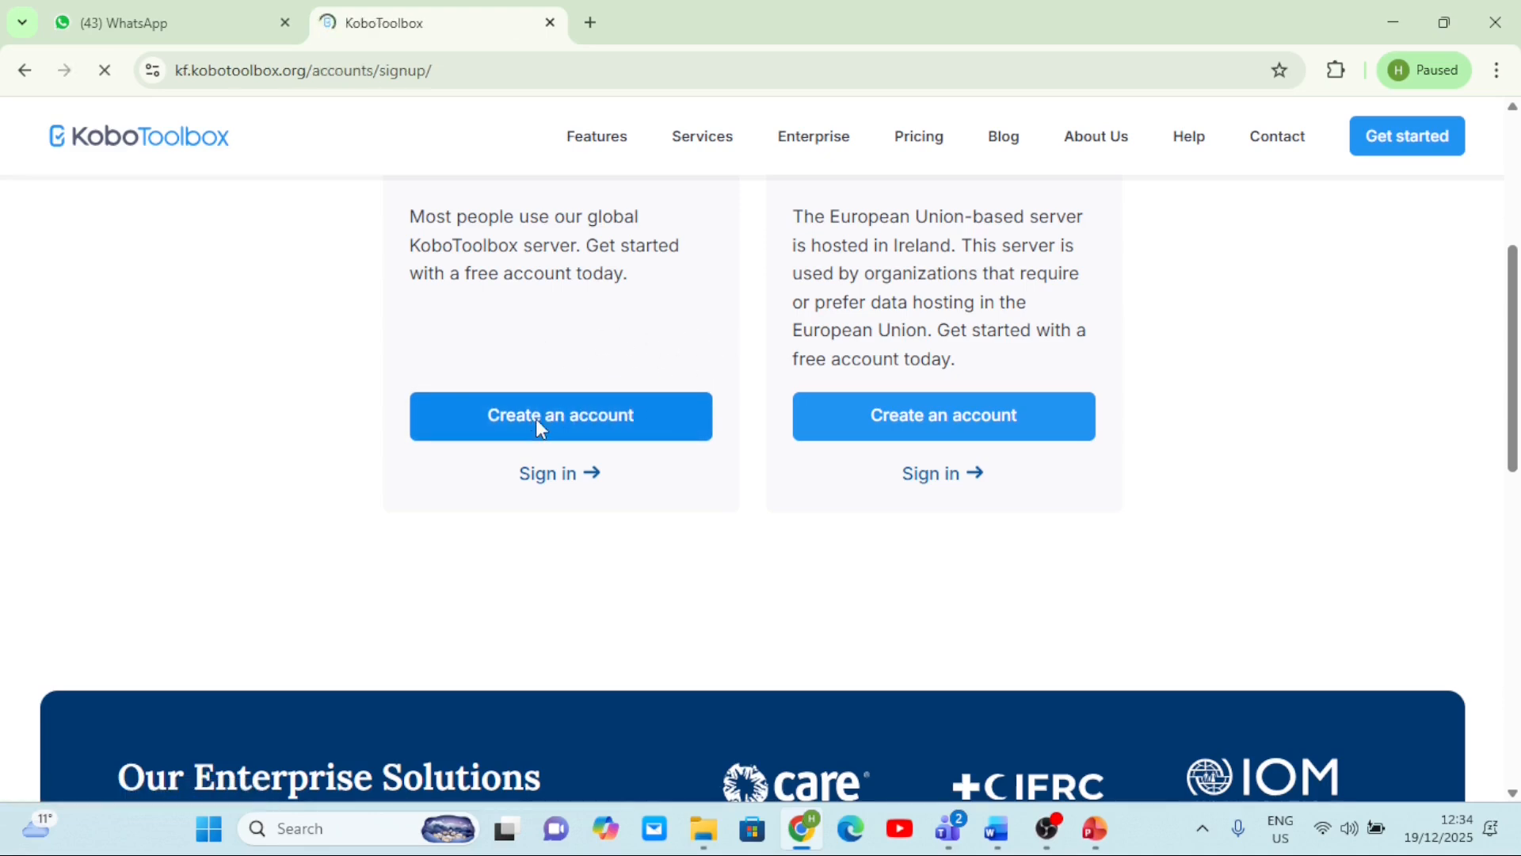
scroll(538, 428, "down", 6)
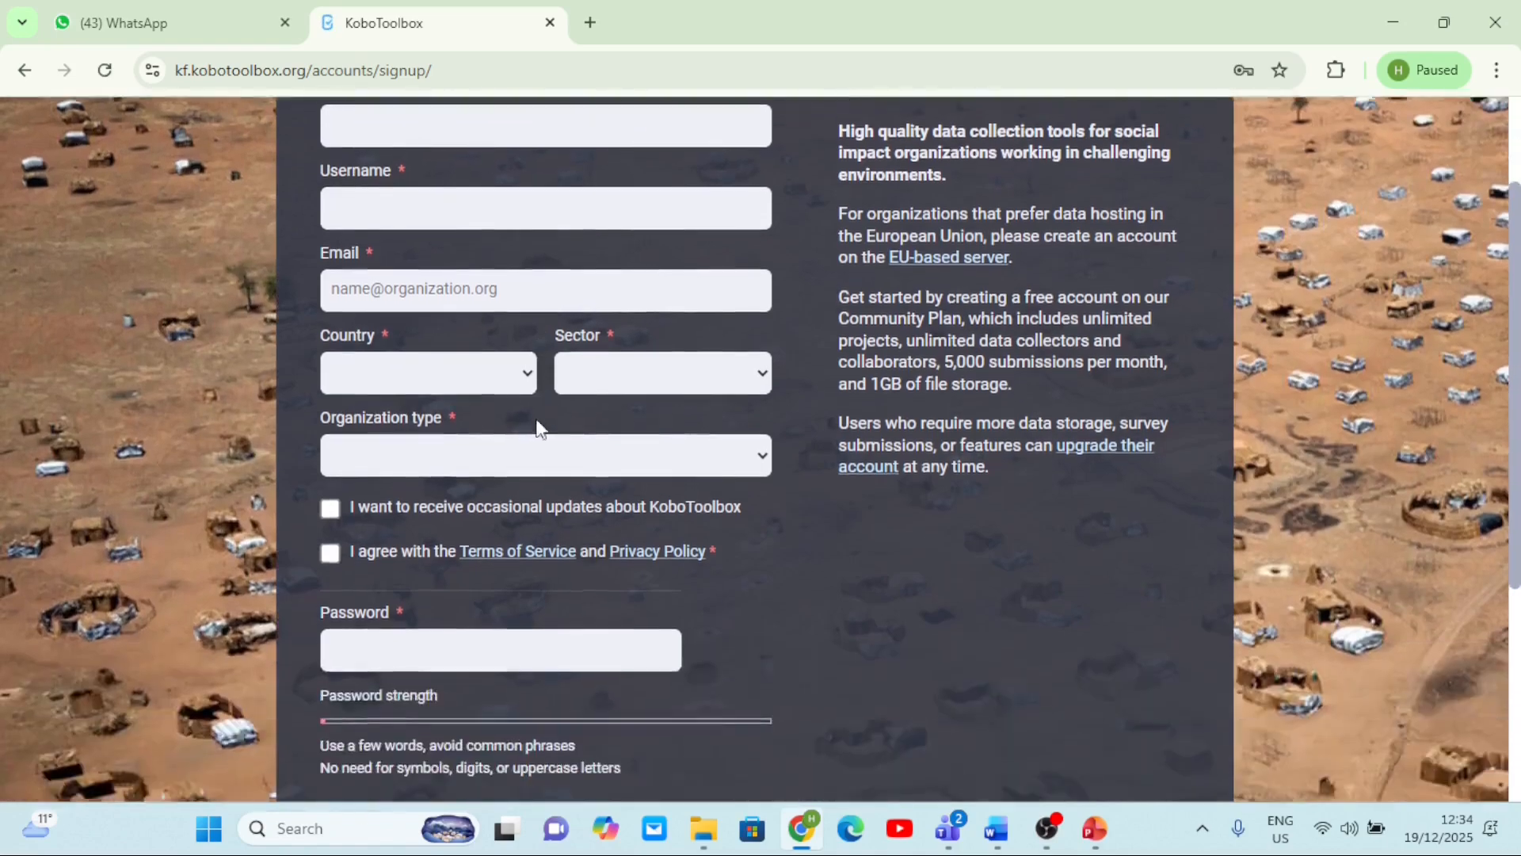
scroll(538, 422, "up", 7)
scroll(539, 423, "down", 1)
scroll(540, 427, "up", 1)
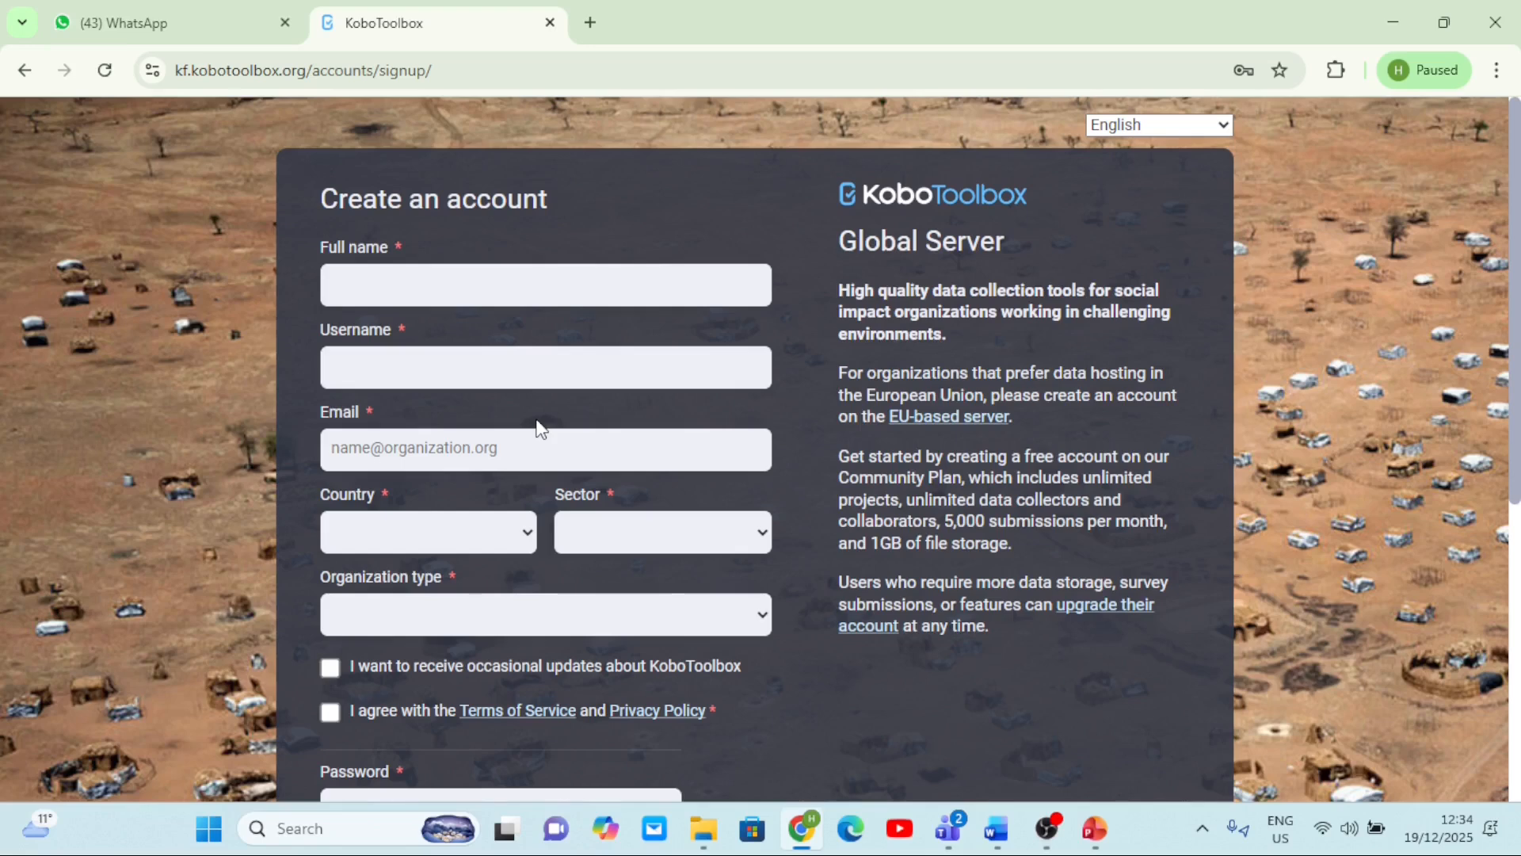
scroll(539, 428, "down", 3)
scroll(536, 424, "up", 3)
Step: Fill in the full name, username, saved e-mail and country Cameroon
left_click(410, 287)
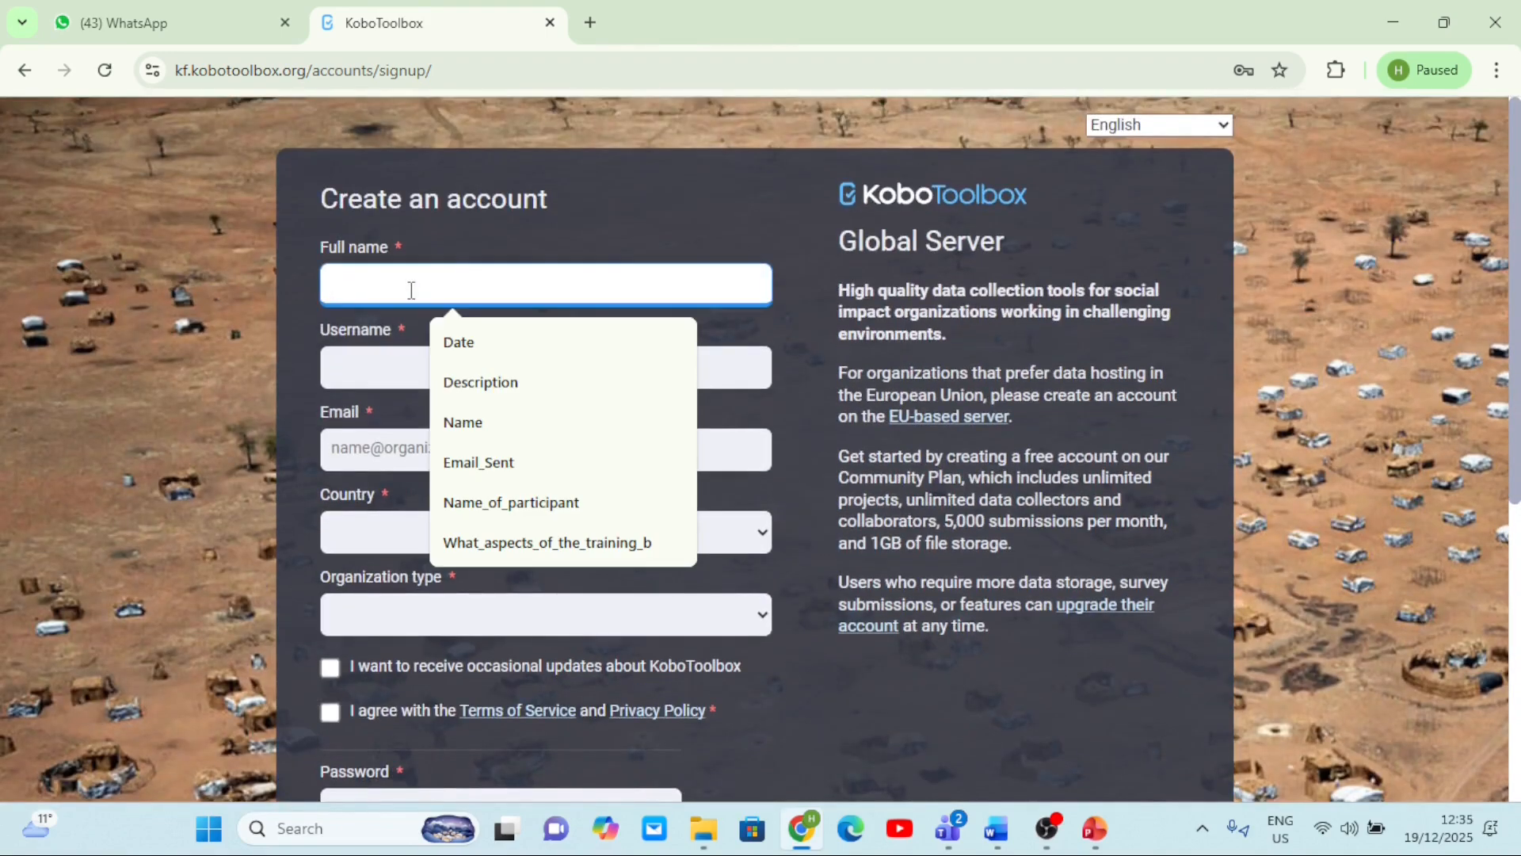
type("hILARY")
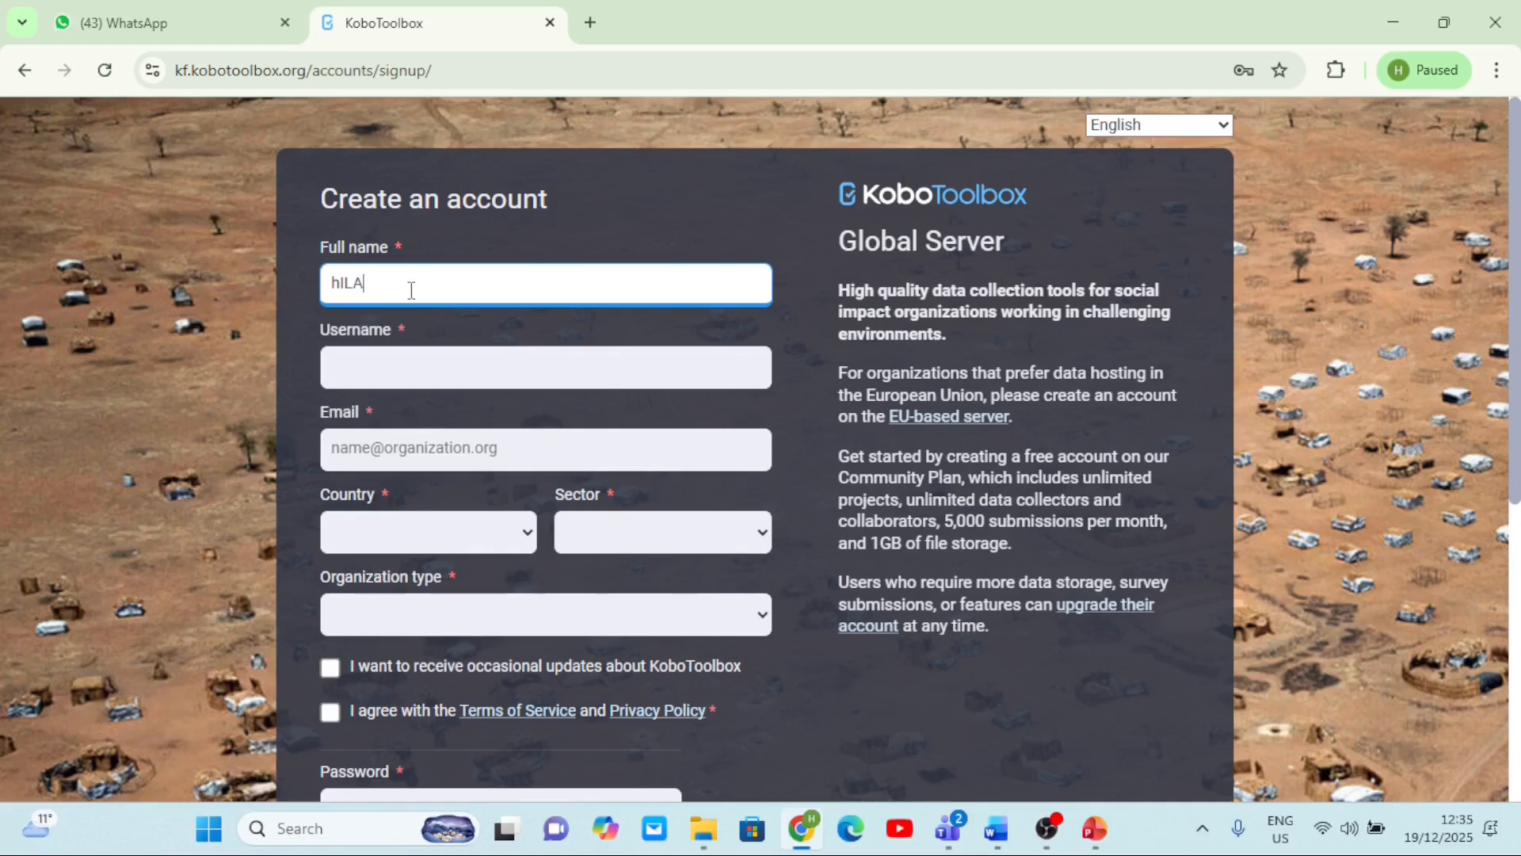
key("BackSpace")
key("BackSpace")
key("BackSpace")
key("BackSpace")
key("BackSpace")
key("BackSpace")
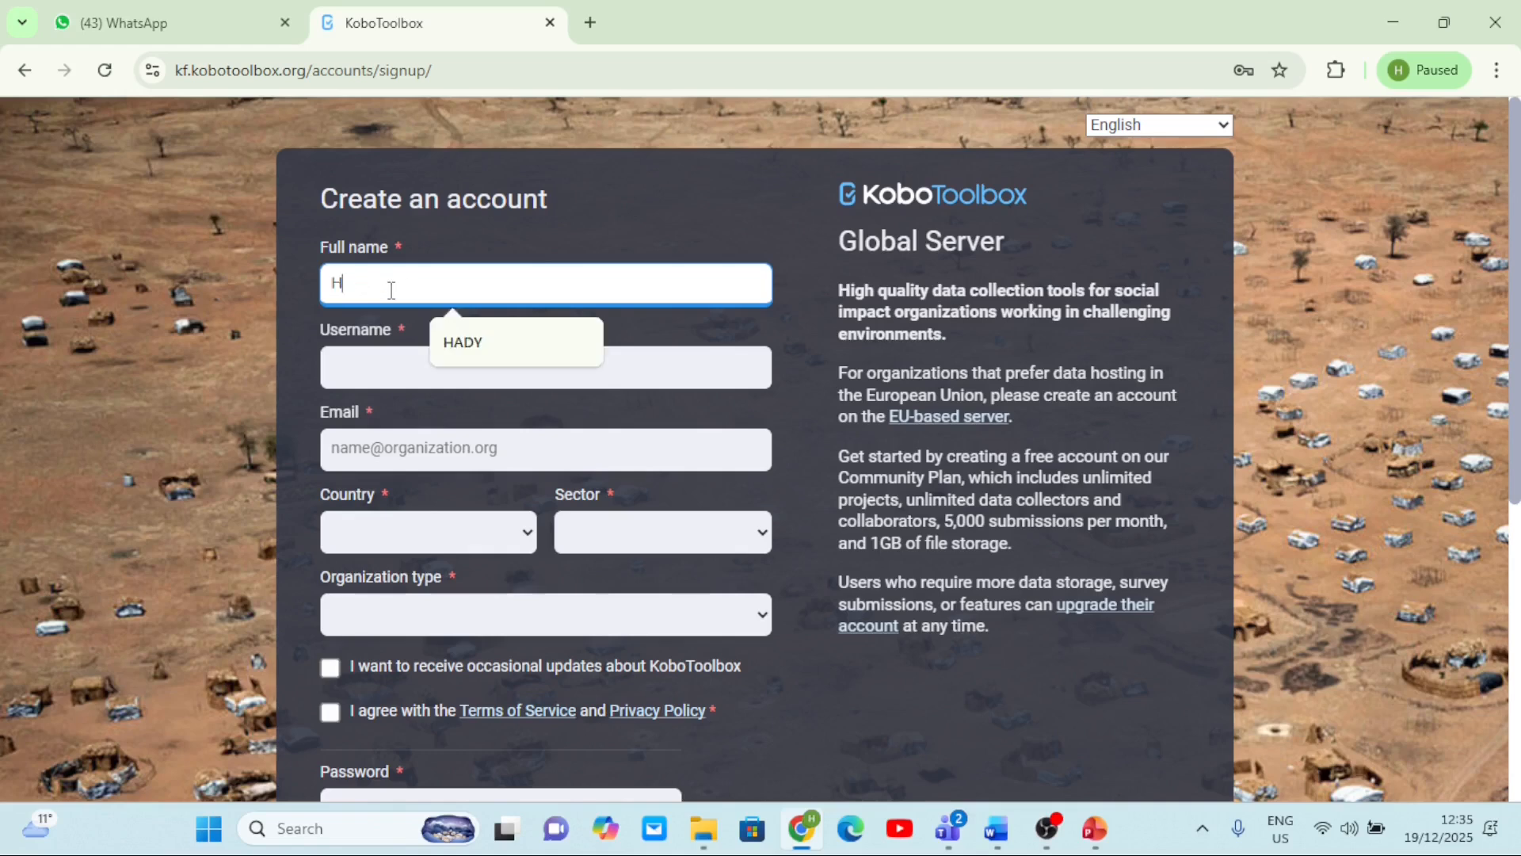
scroll(390, 291, "down", 1)
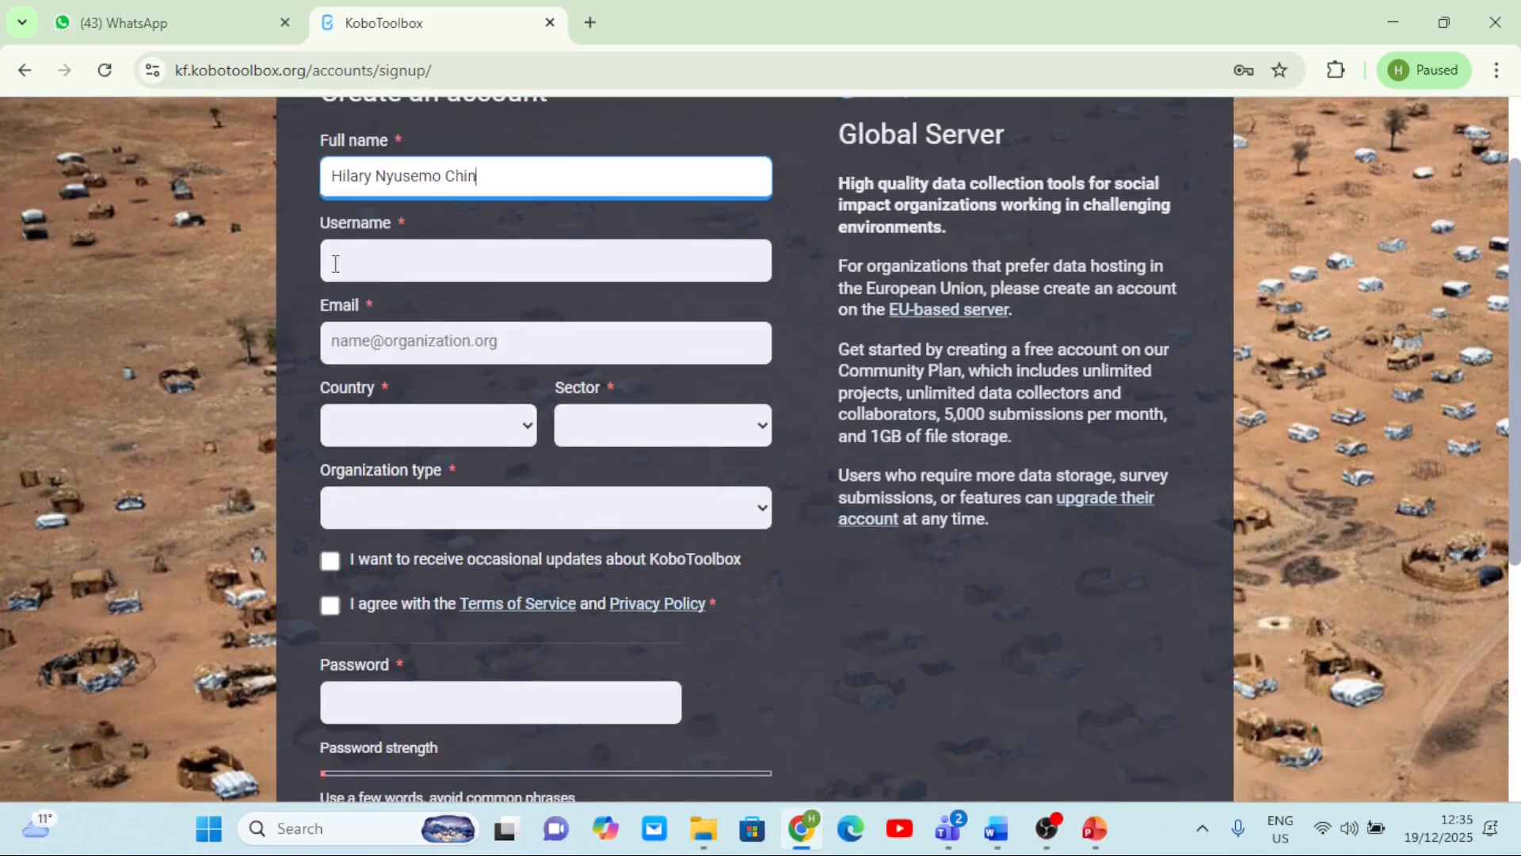
left_click(389, 264)
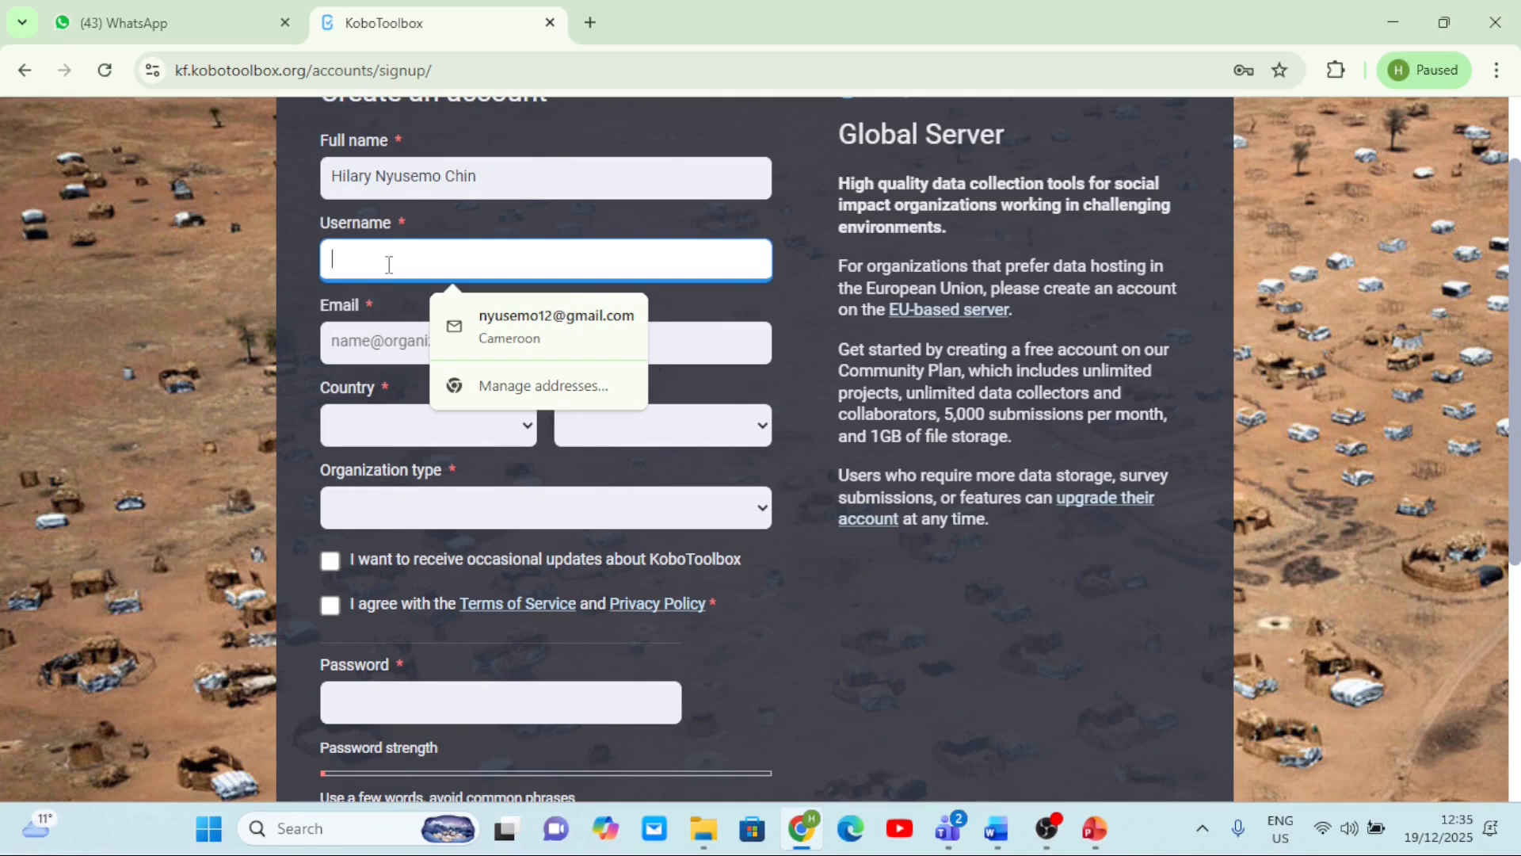
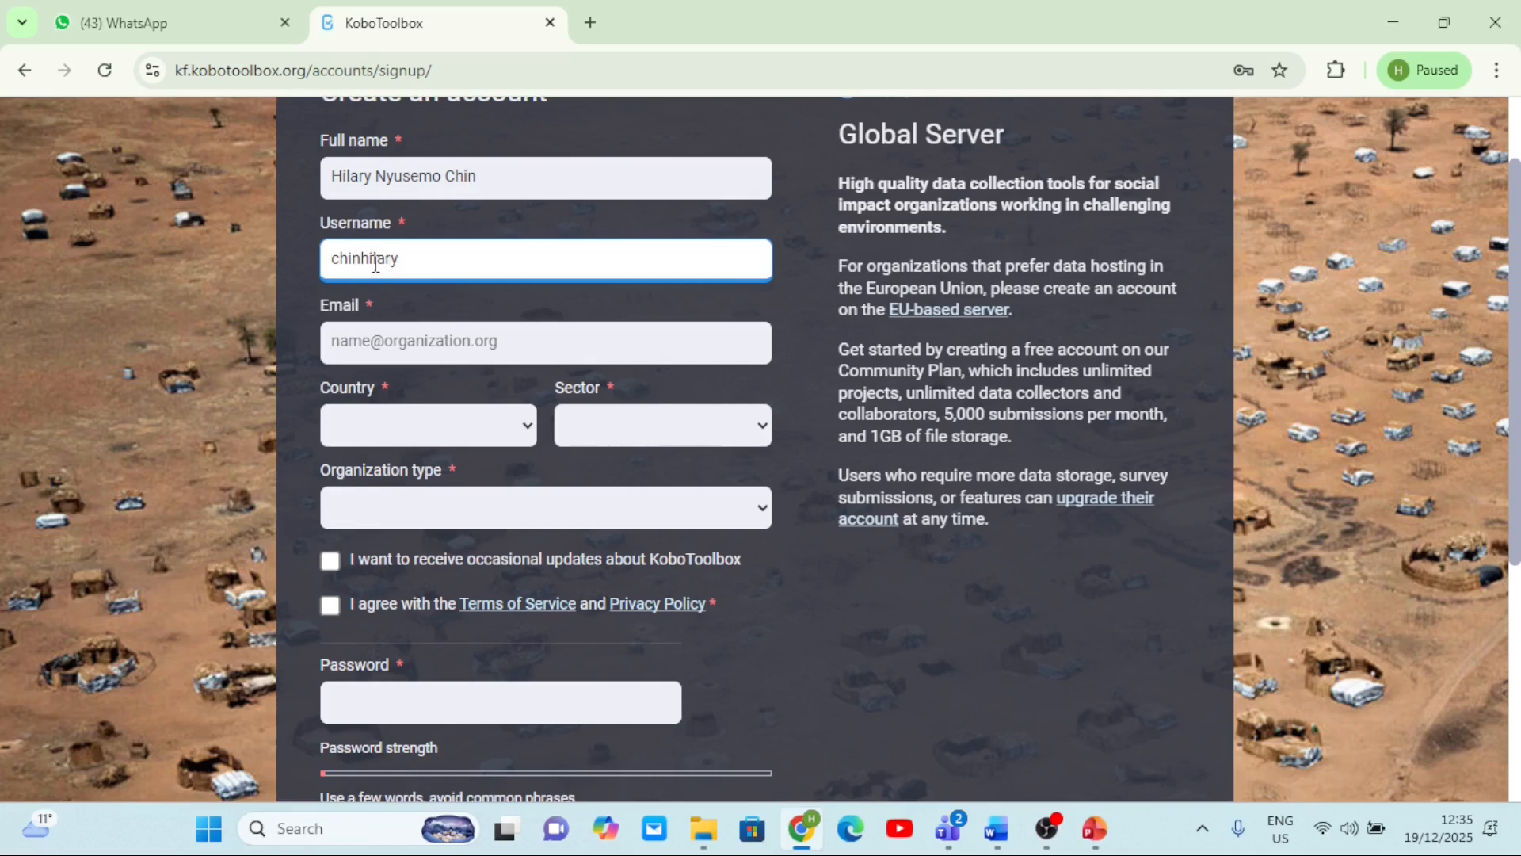
left_click(420, 350)
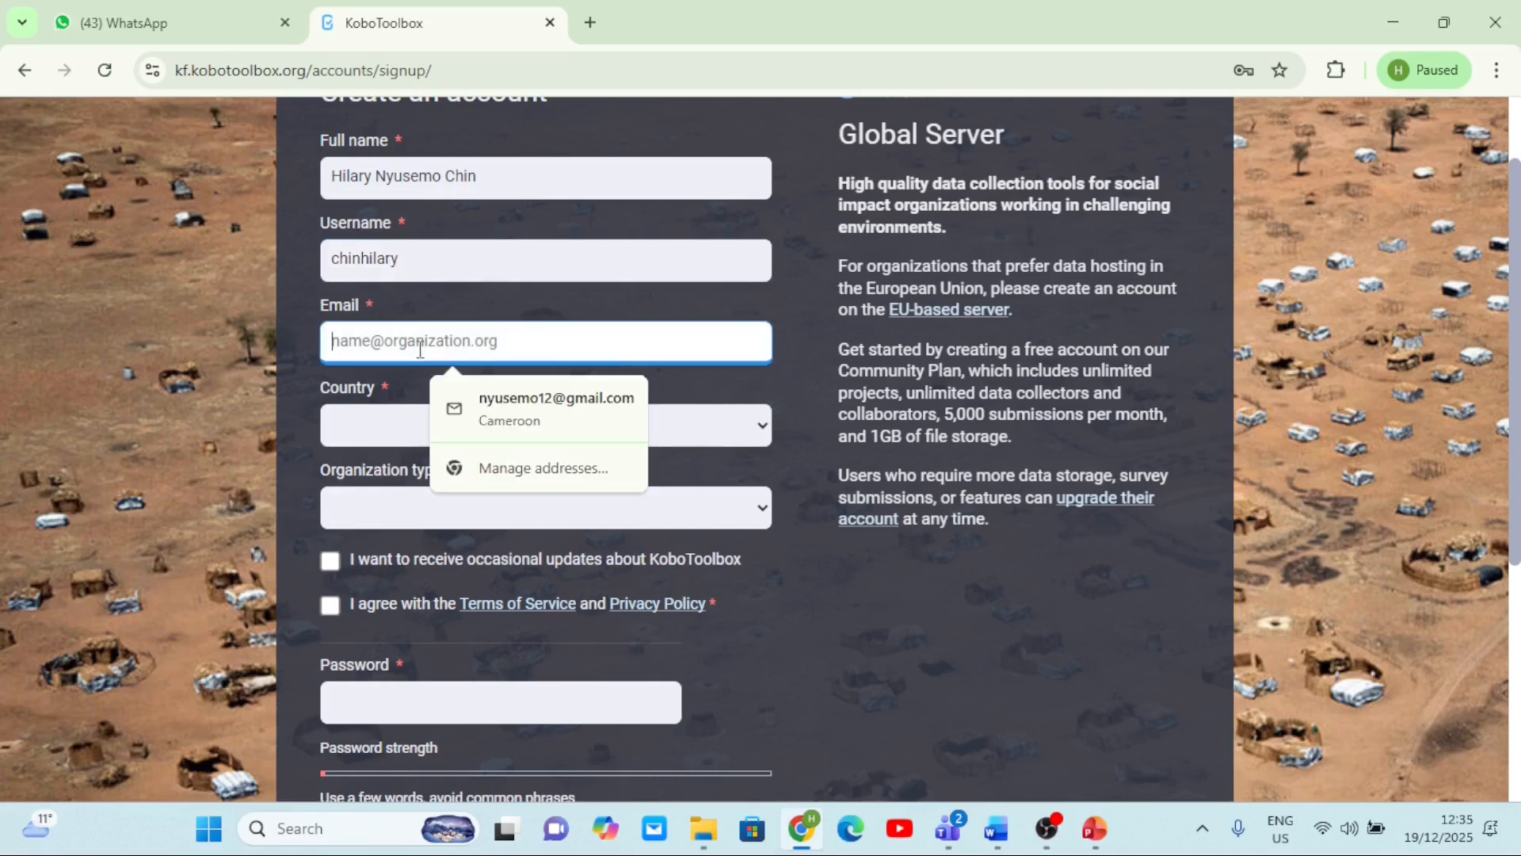
left_click(566, 409)
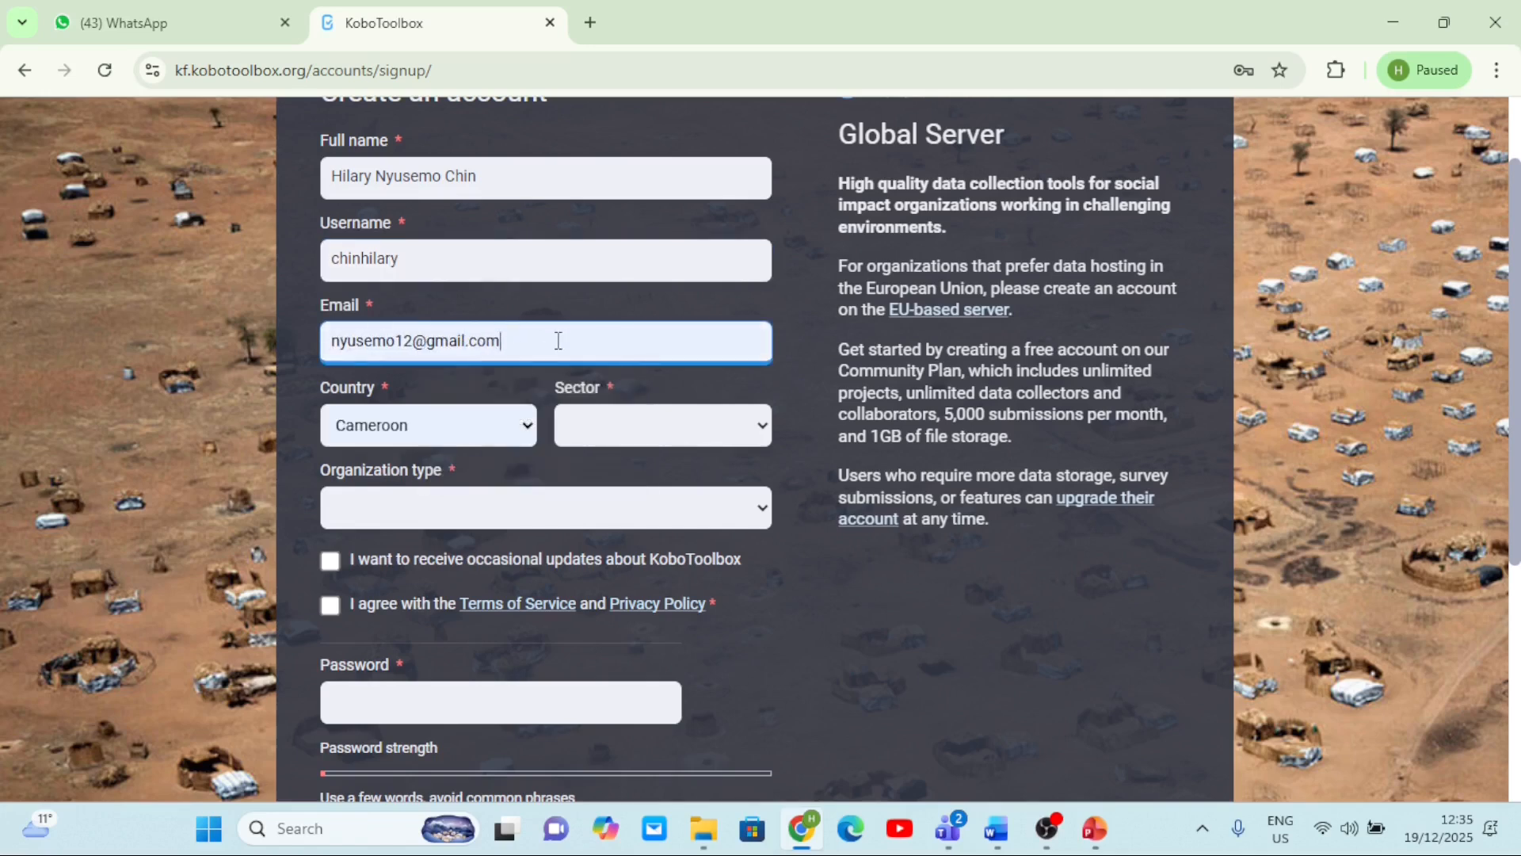
Step: Set the sector to Educational Services / Higher Education and organization type to Non-profit organization
scroll(558, 340, "down", 1)
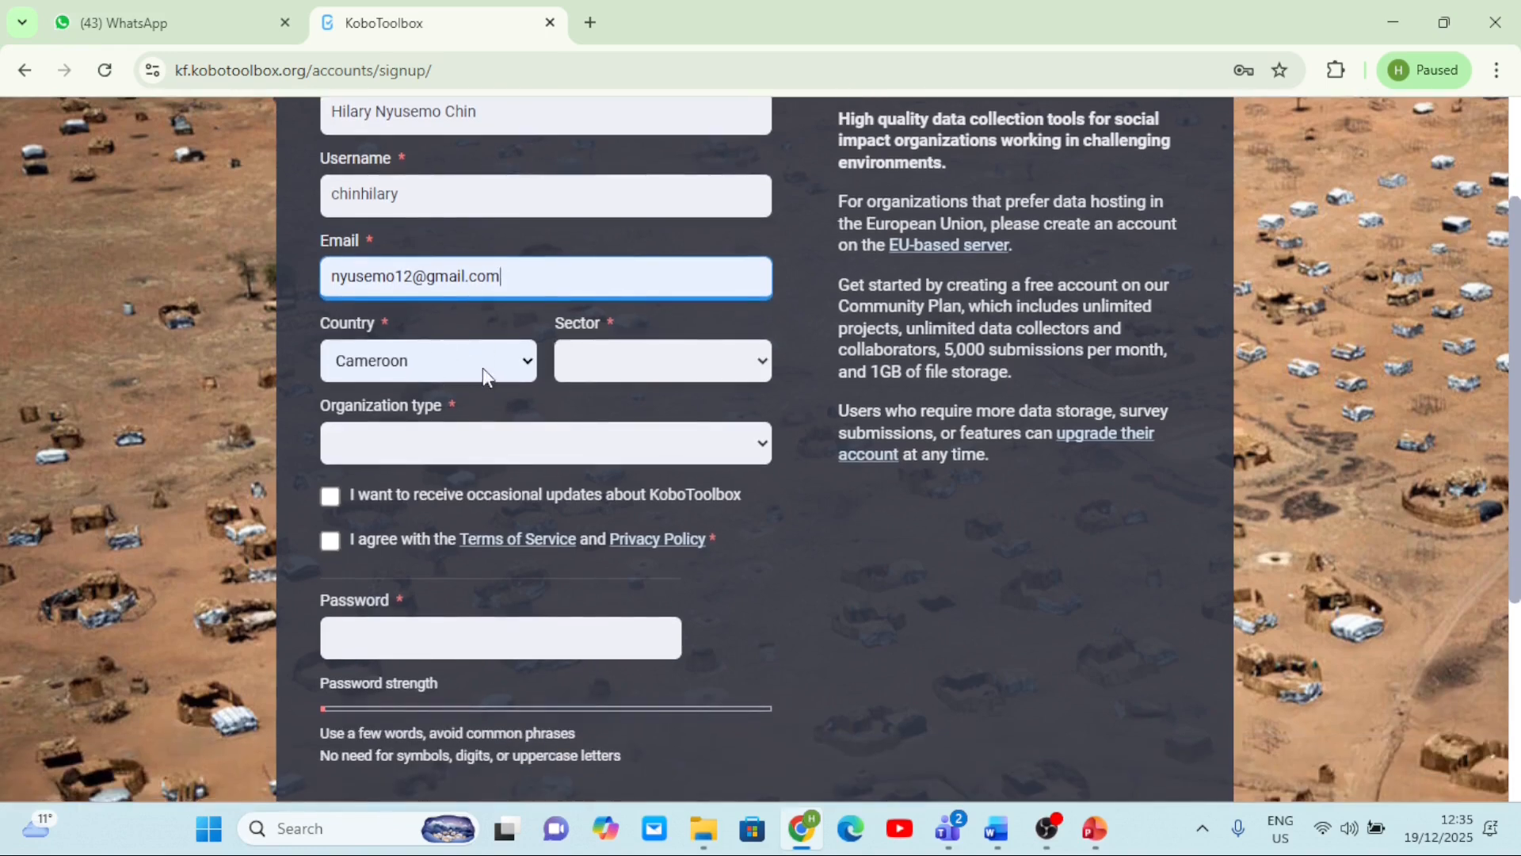
left_click(759, 358)
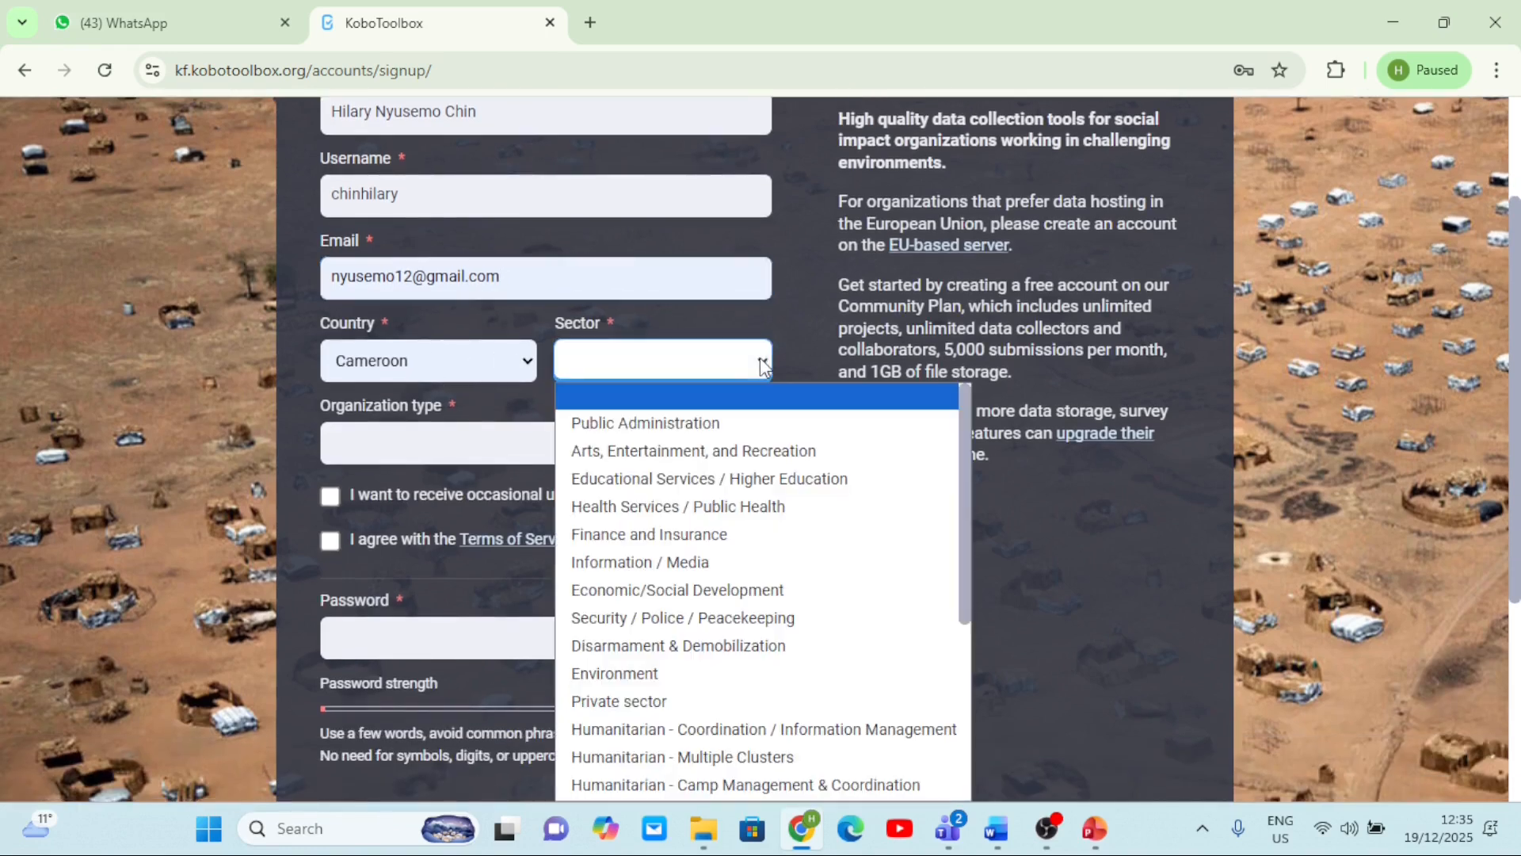
left_click(663, 469)
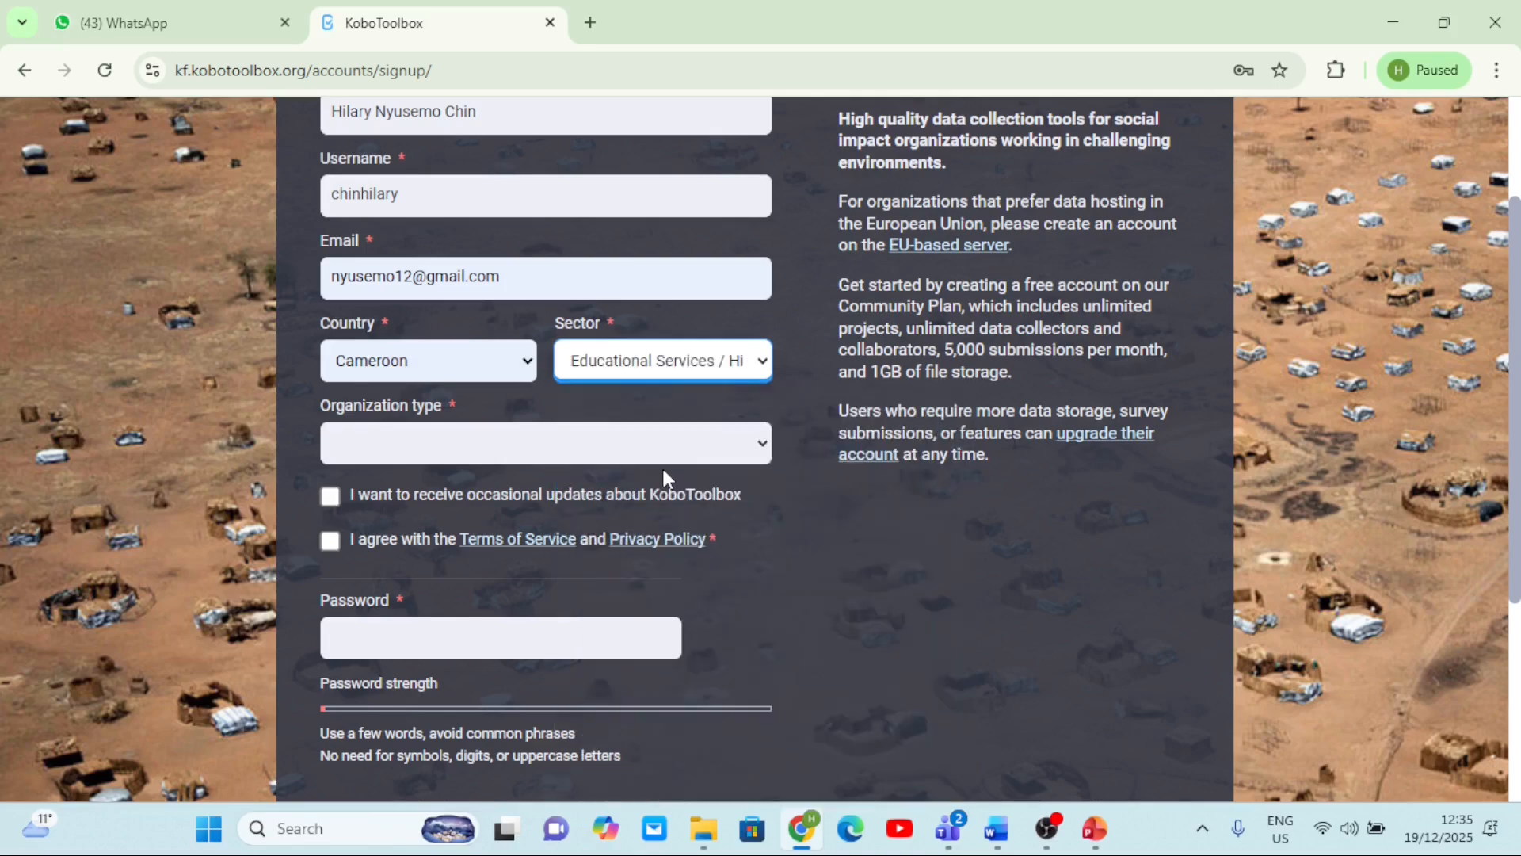
left_click(762, 361)
scroll(756, 634, "down", 4)
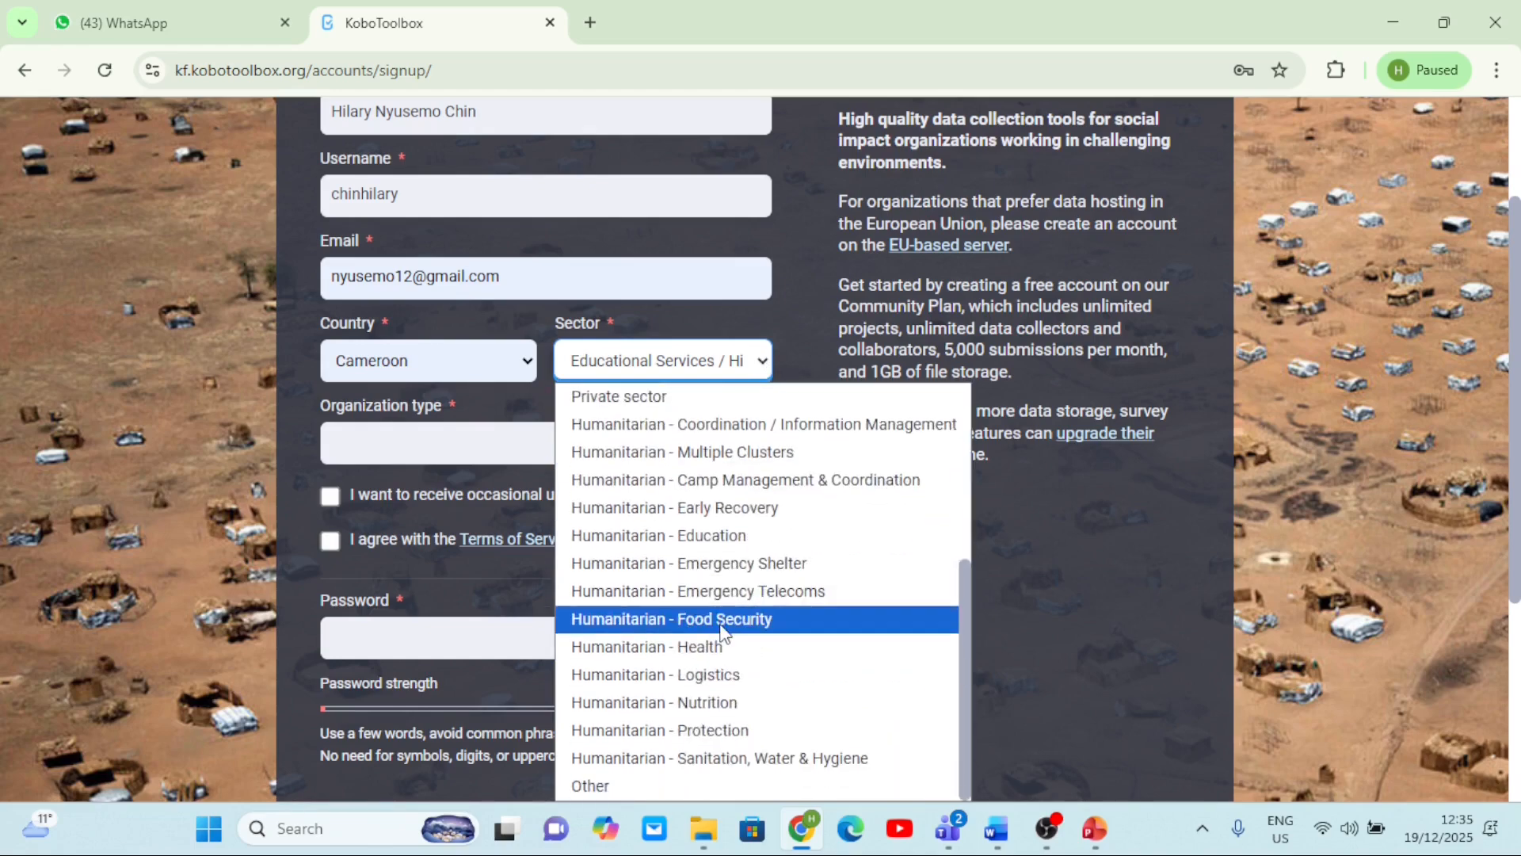
left_click(483, 398)
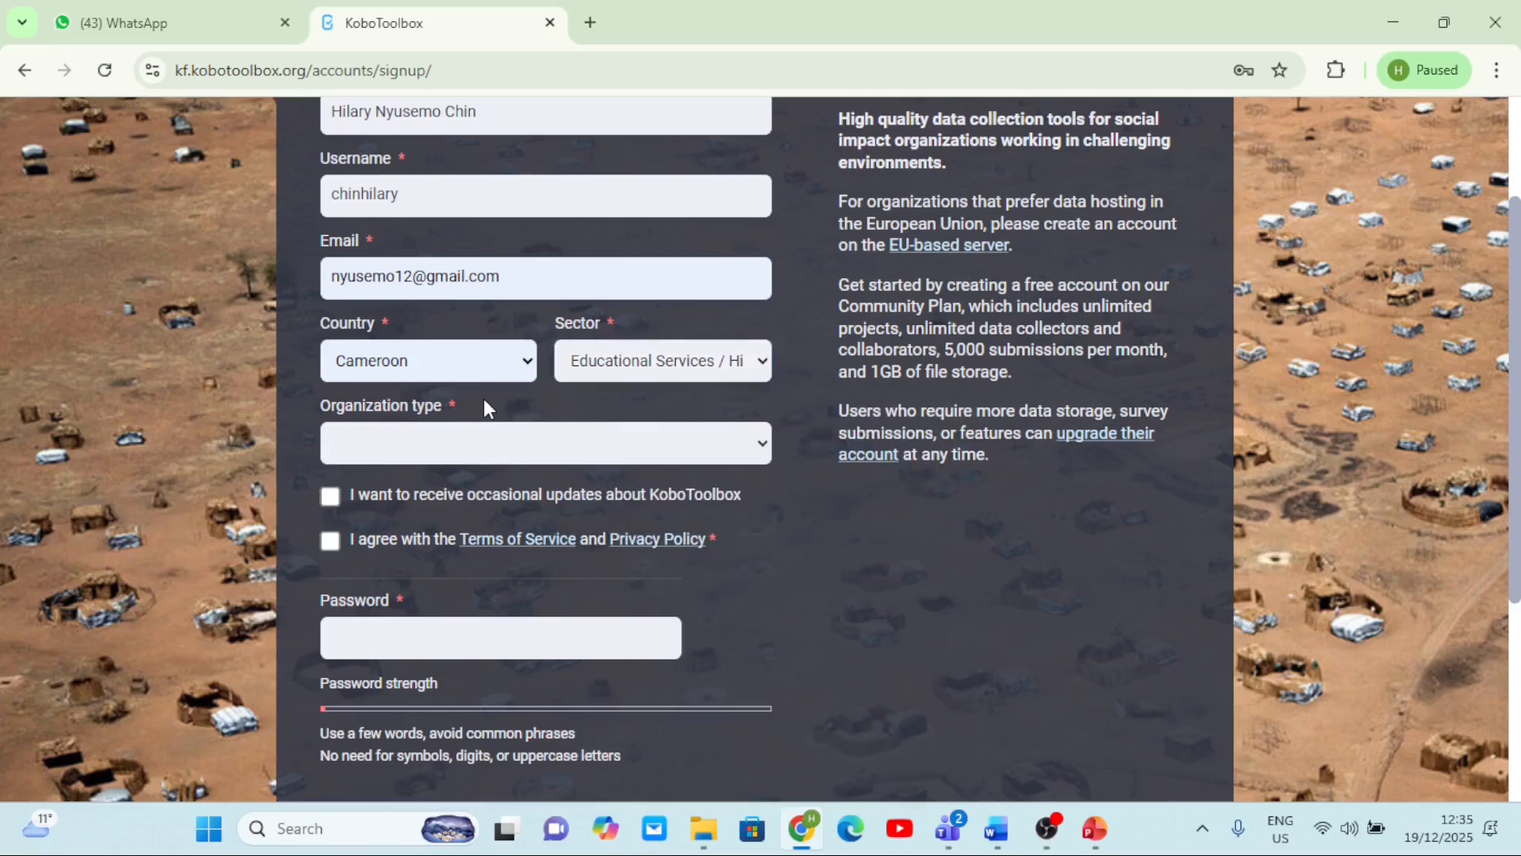
left_click(503, 448)
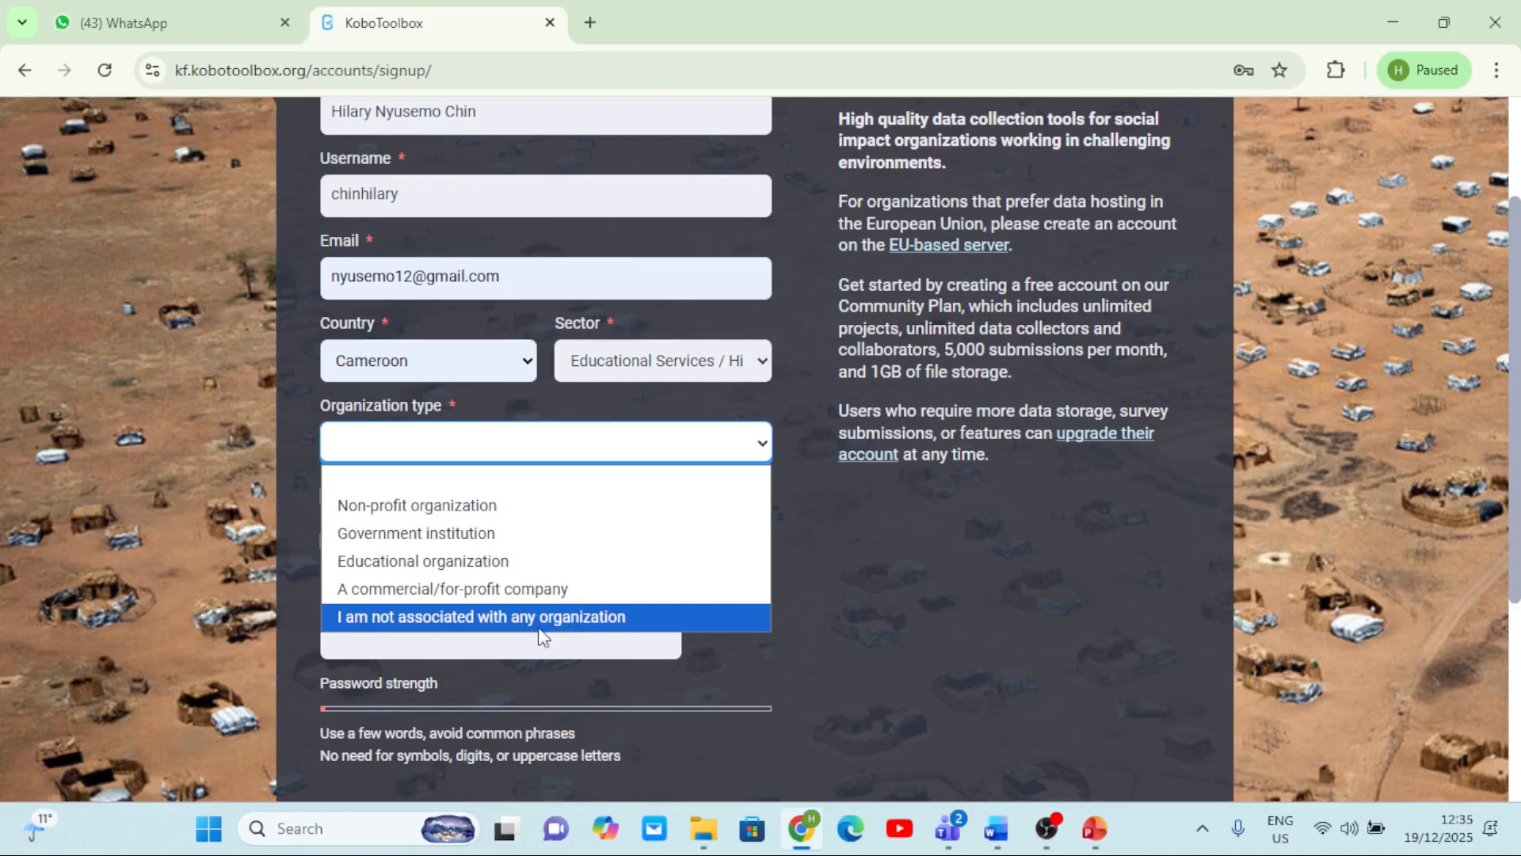
left_click(482, 507)
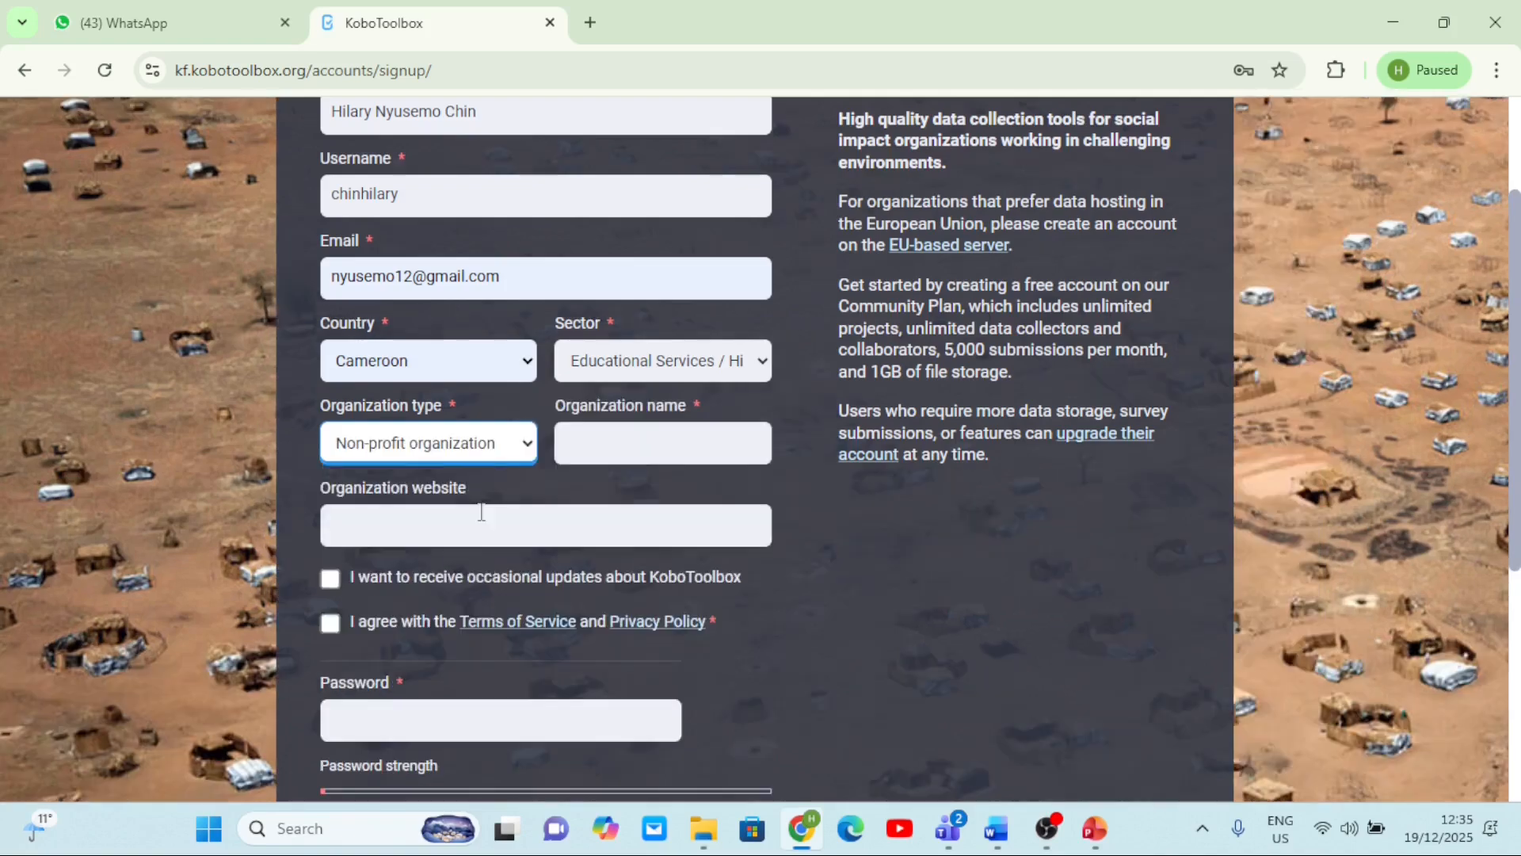
left_click(429, 525)
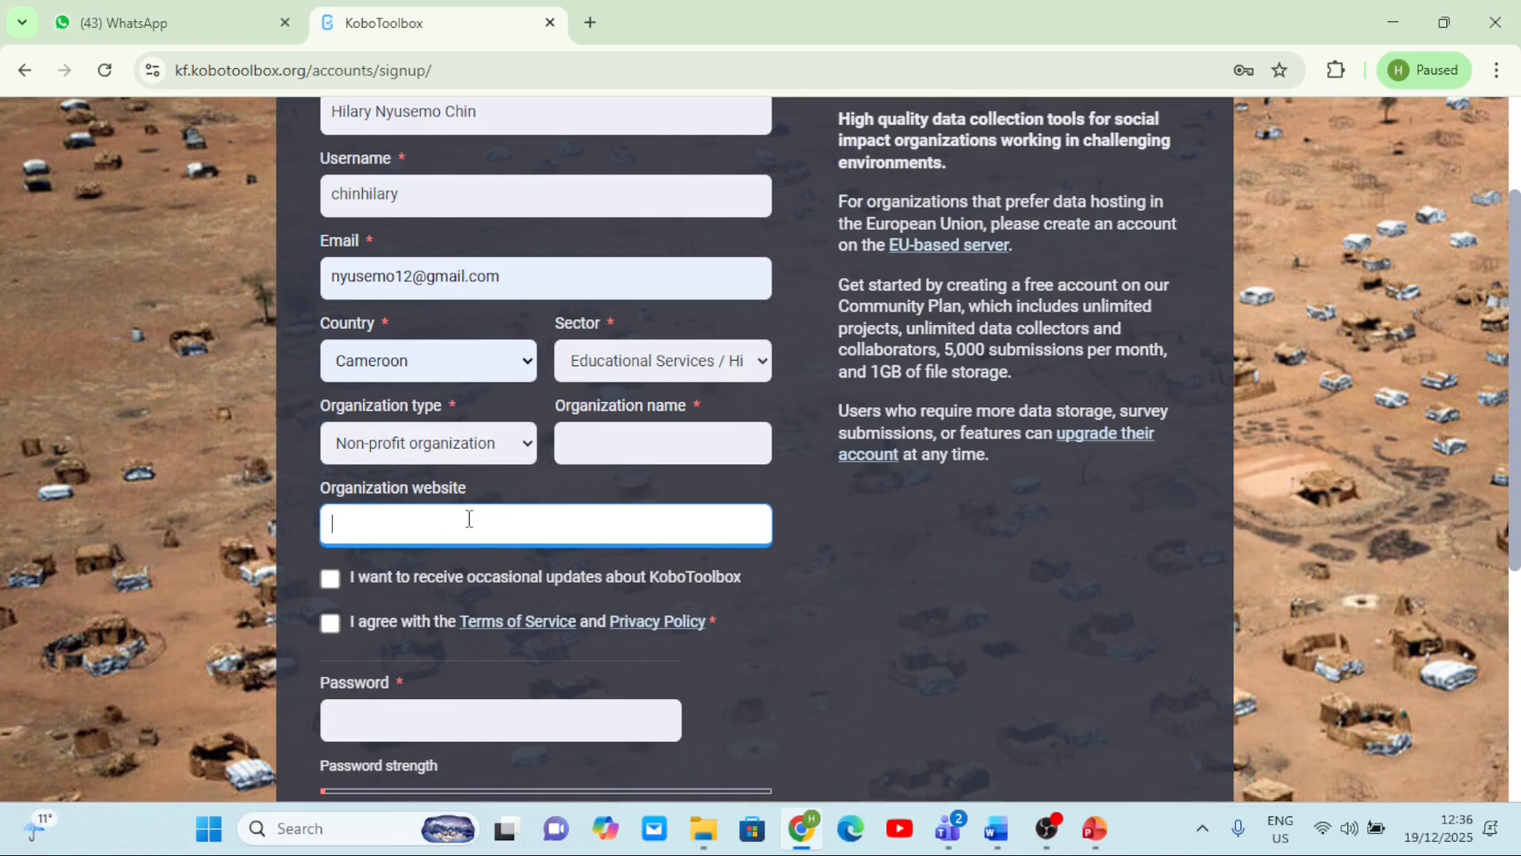
scroll(411, 479, "down", 1)
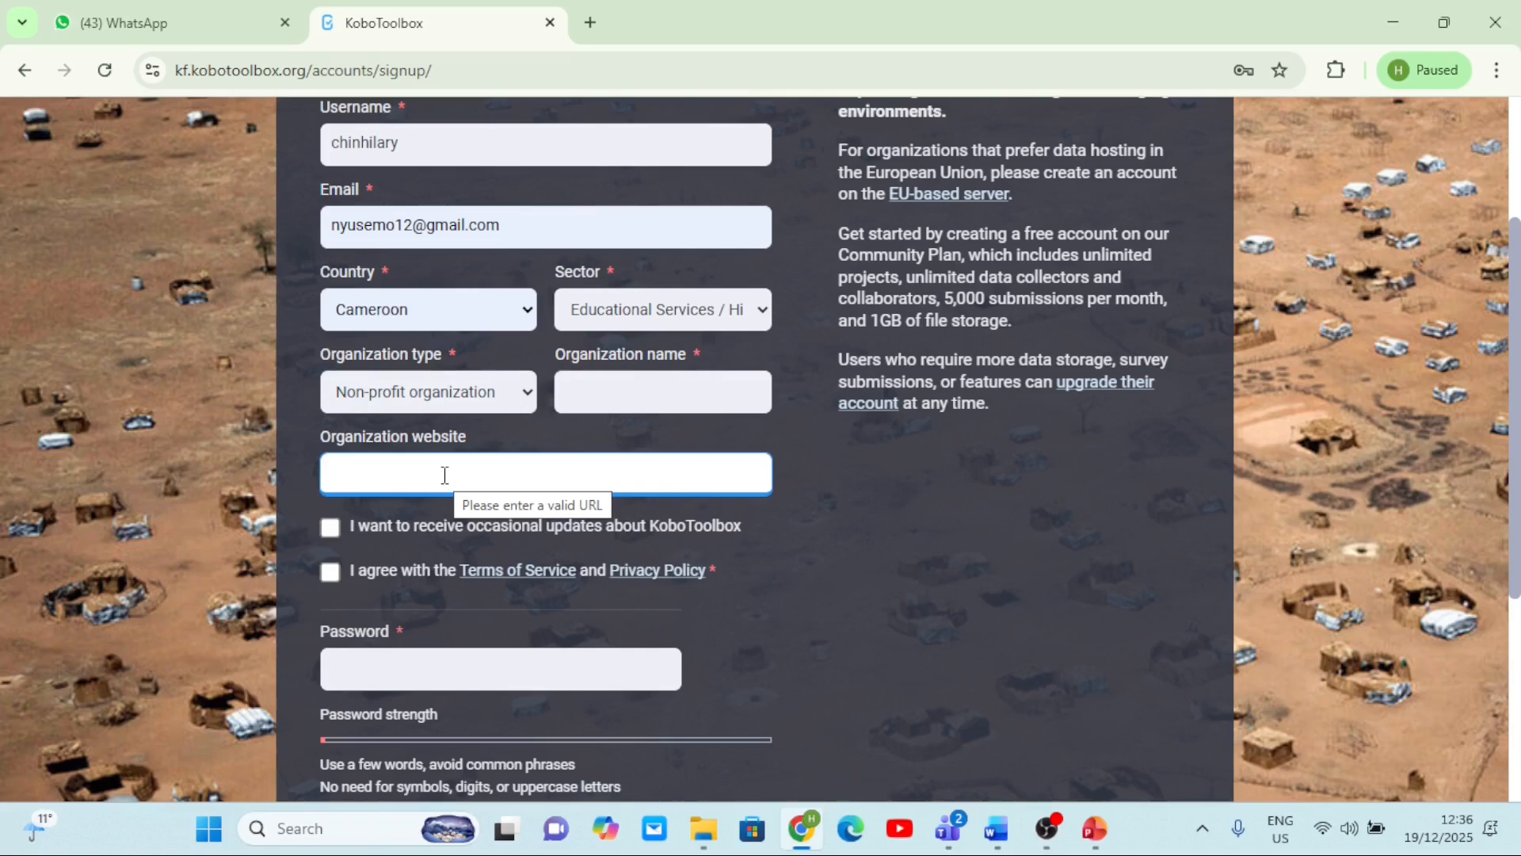
type("wwww")
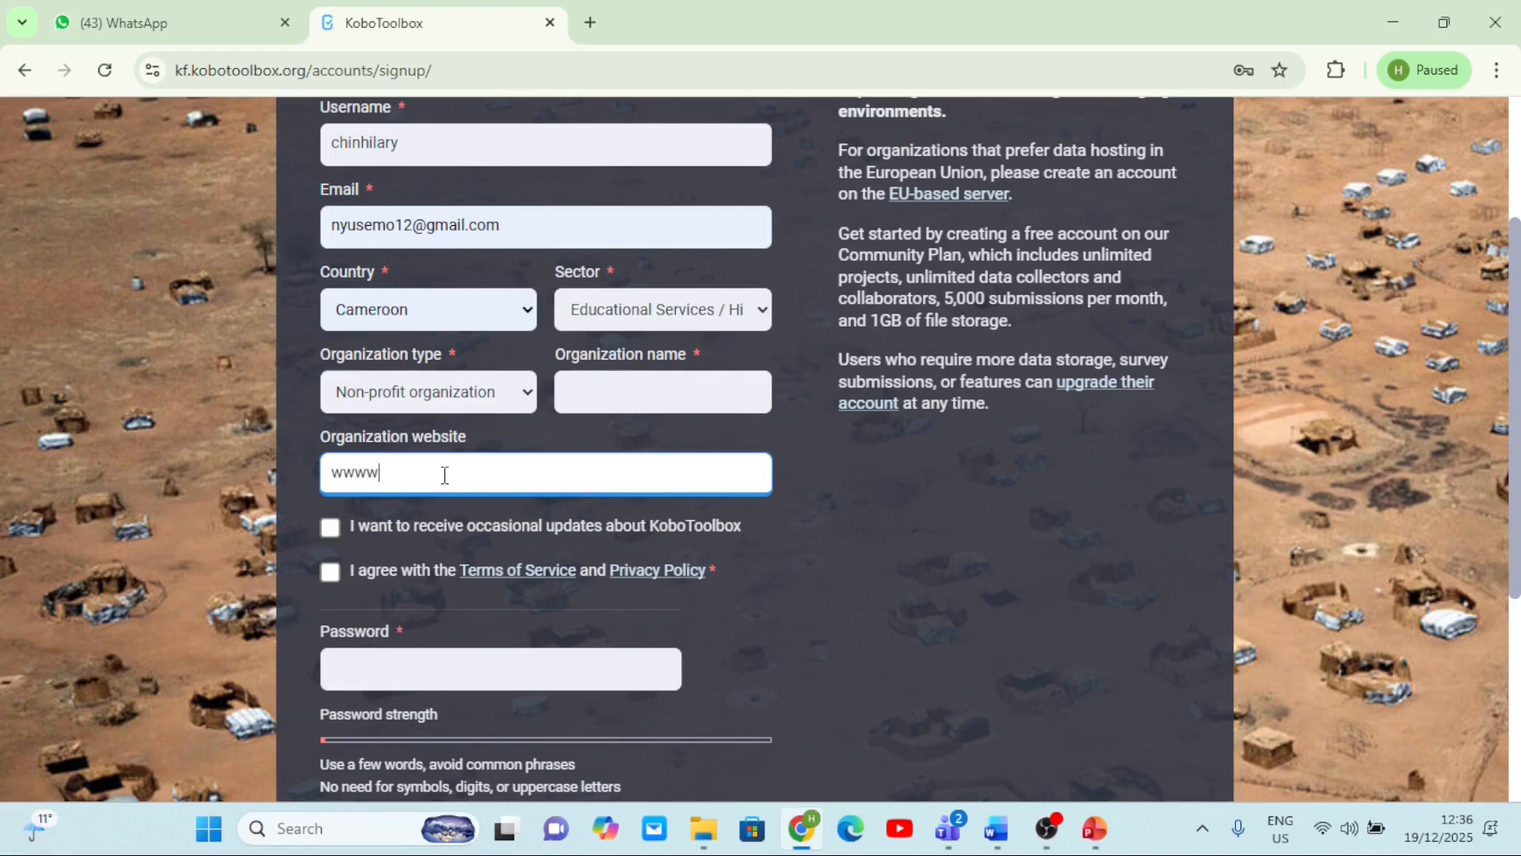
key("BackSpace")
type(".hadyguides.com")
scroll(445, 475, "down", 2)
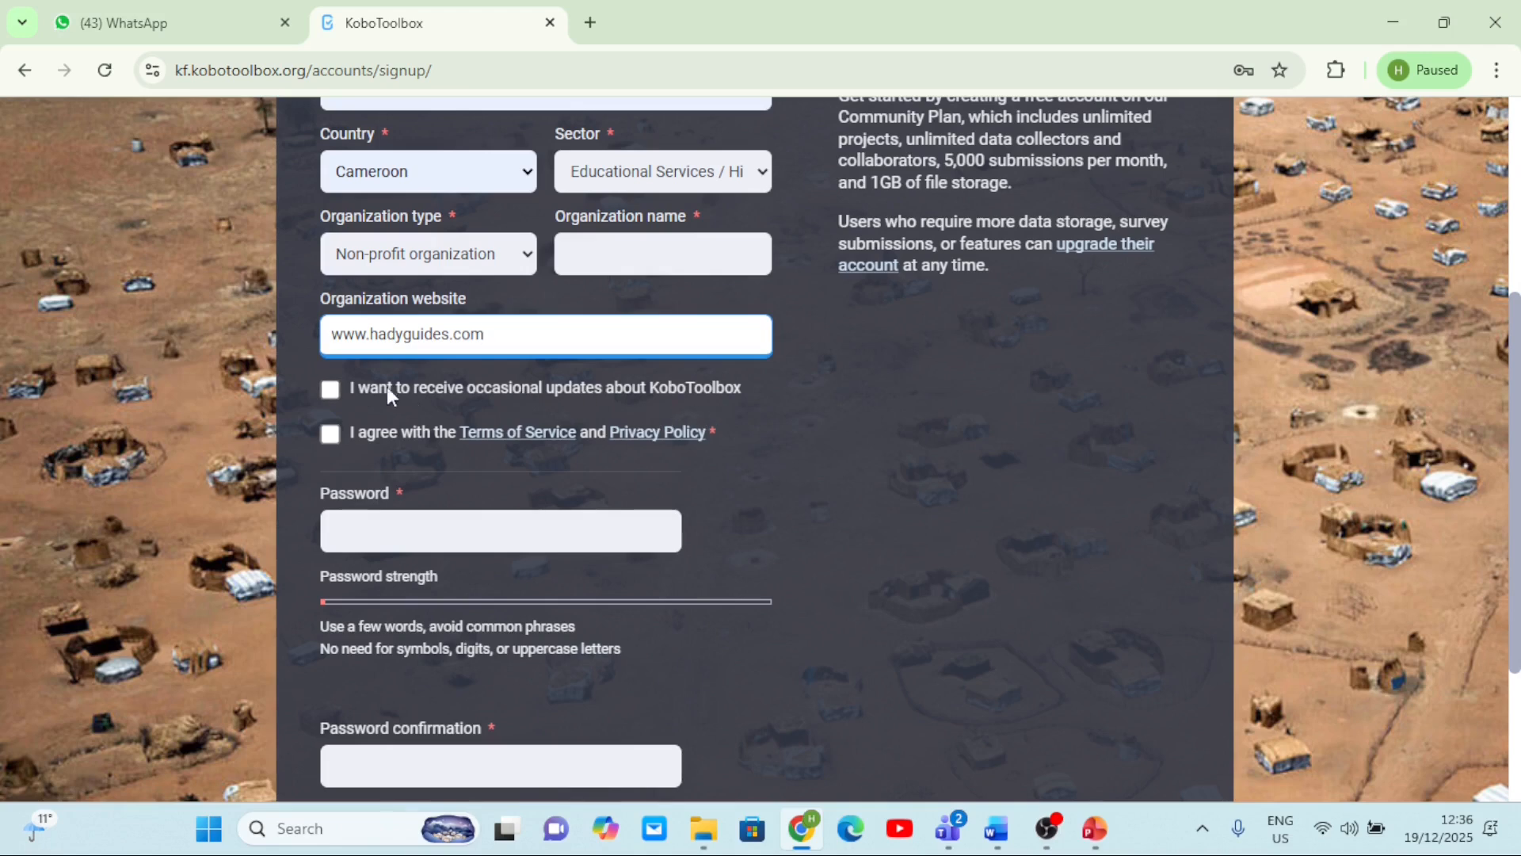
left_click(331, 387)
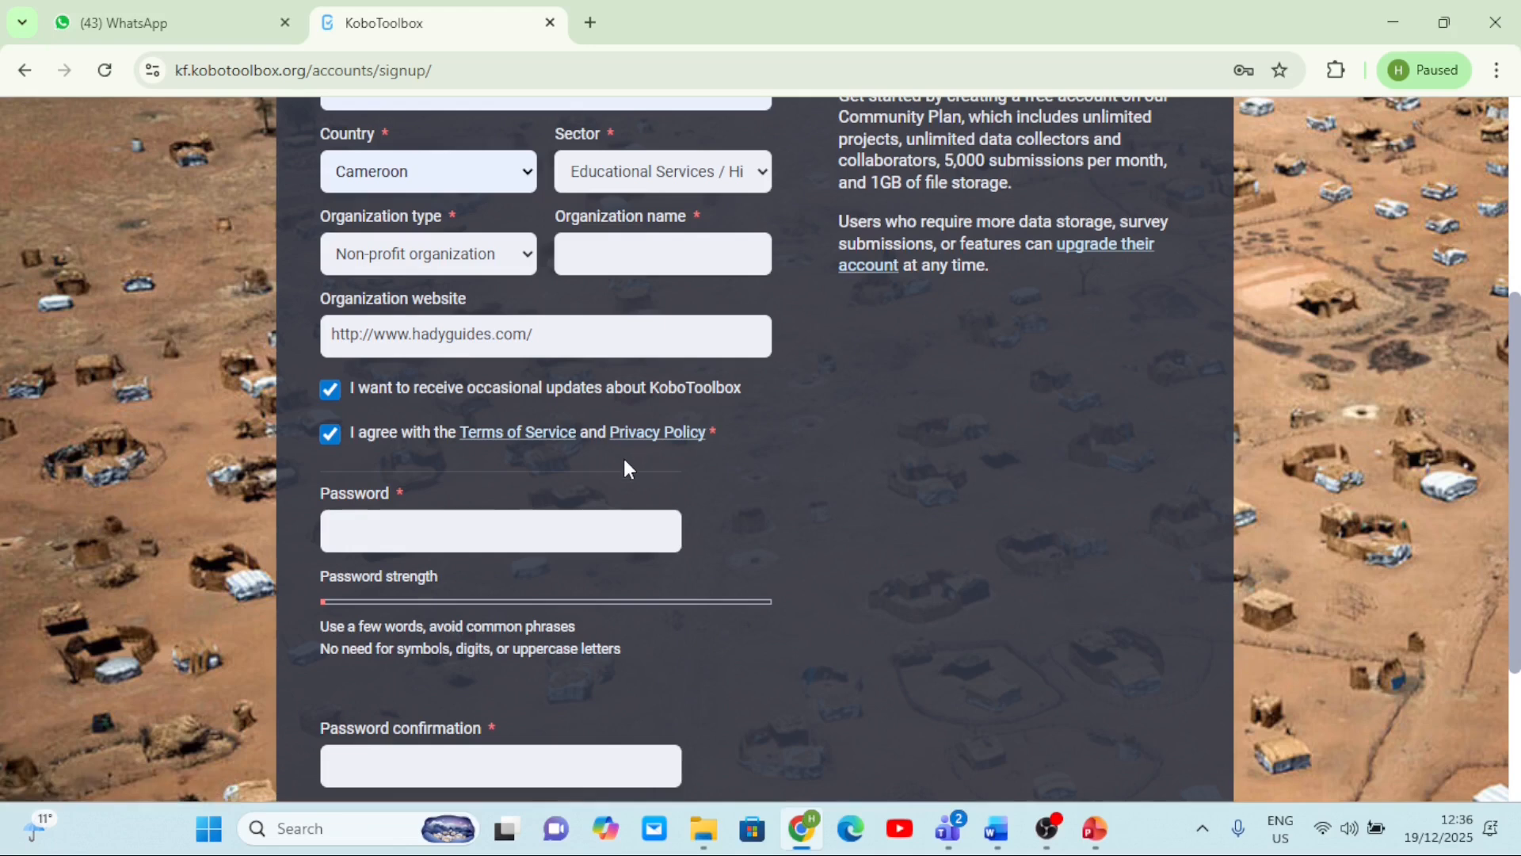
scroll(624, 461, "down", 1)
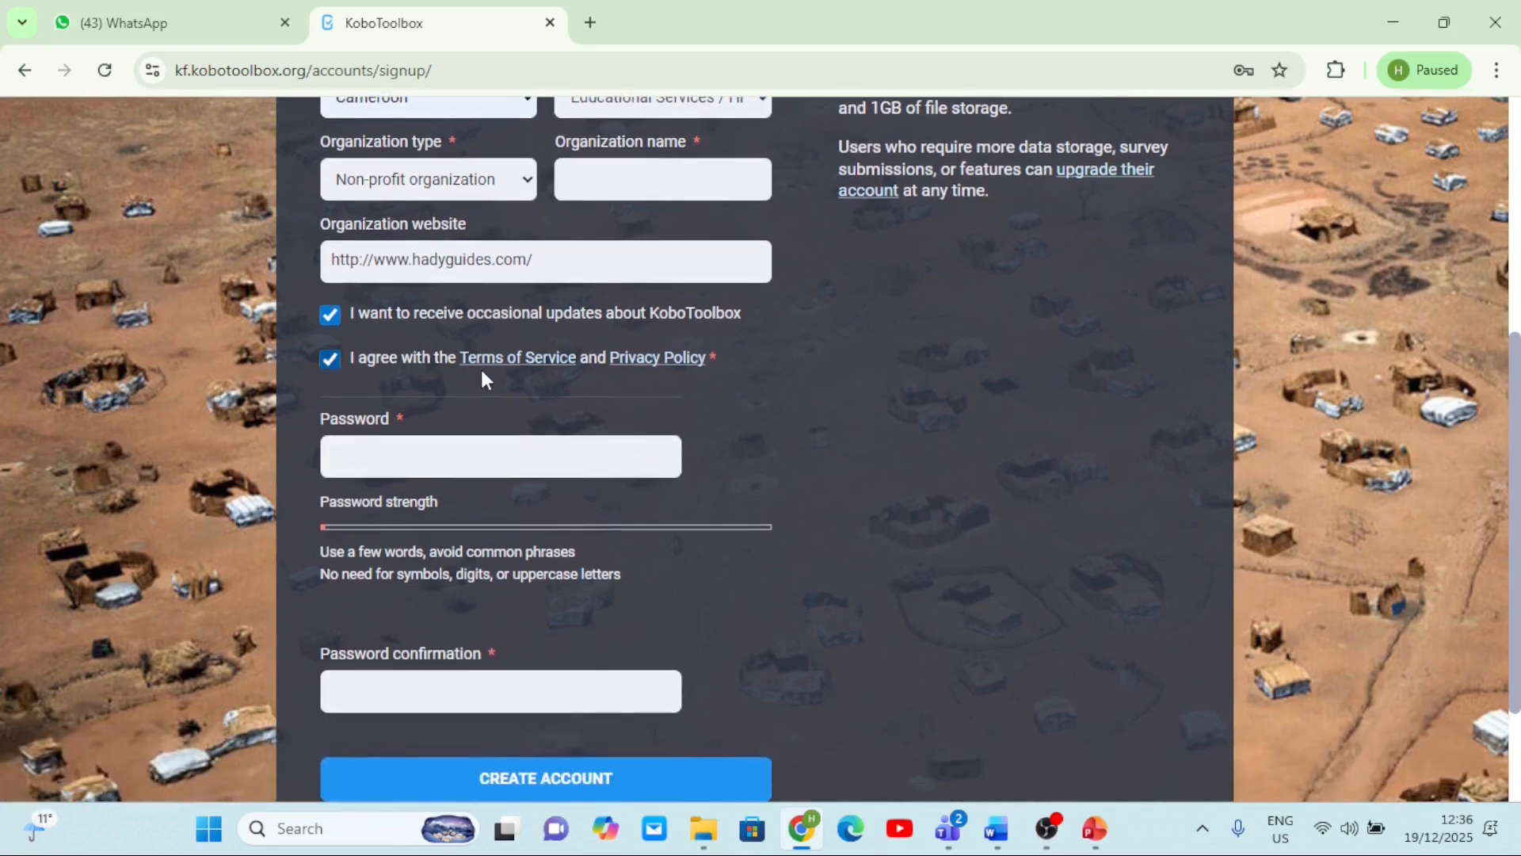
scroll(616, 392, "down", 1)
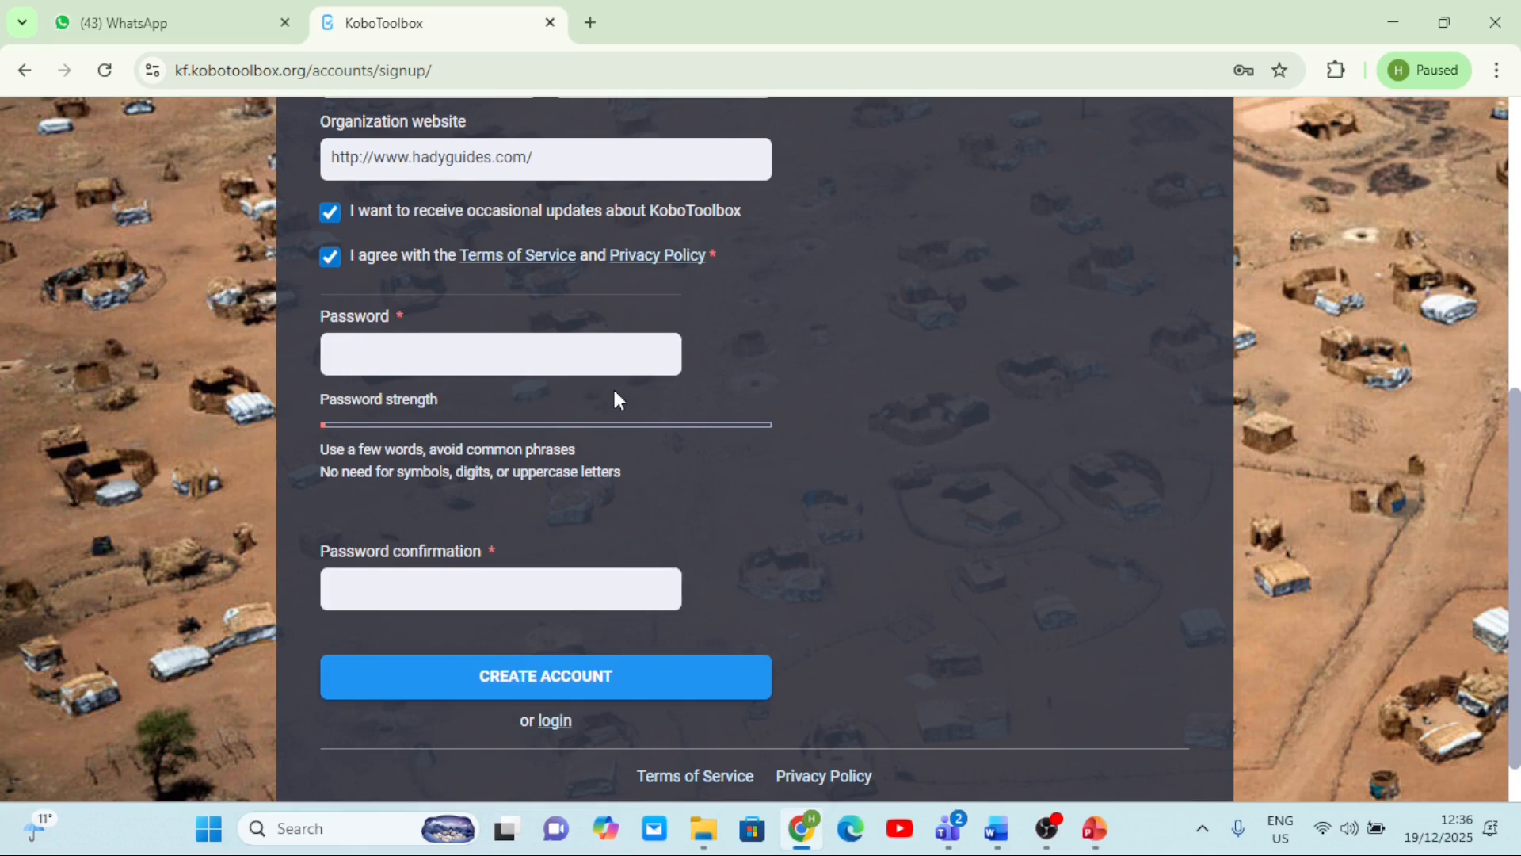
left_click(398, 354)
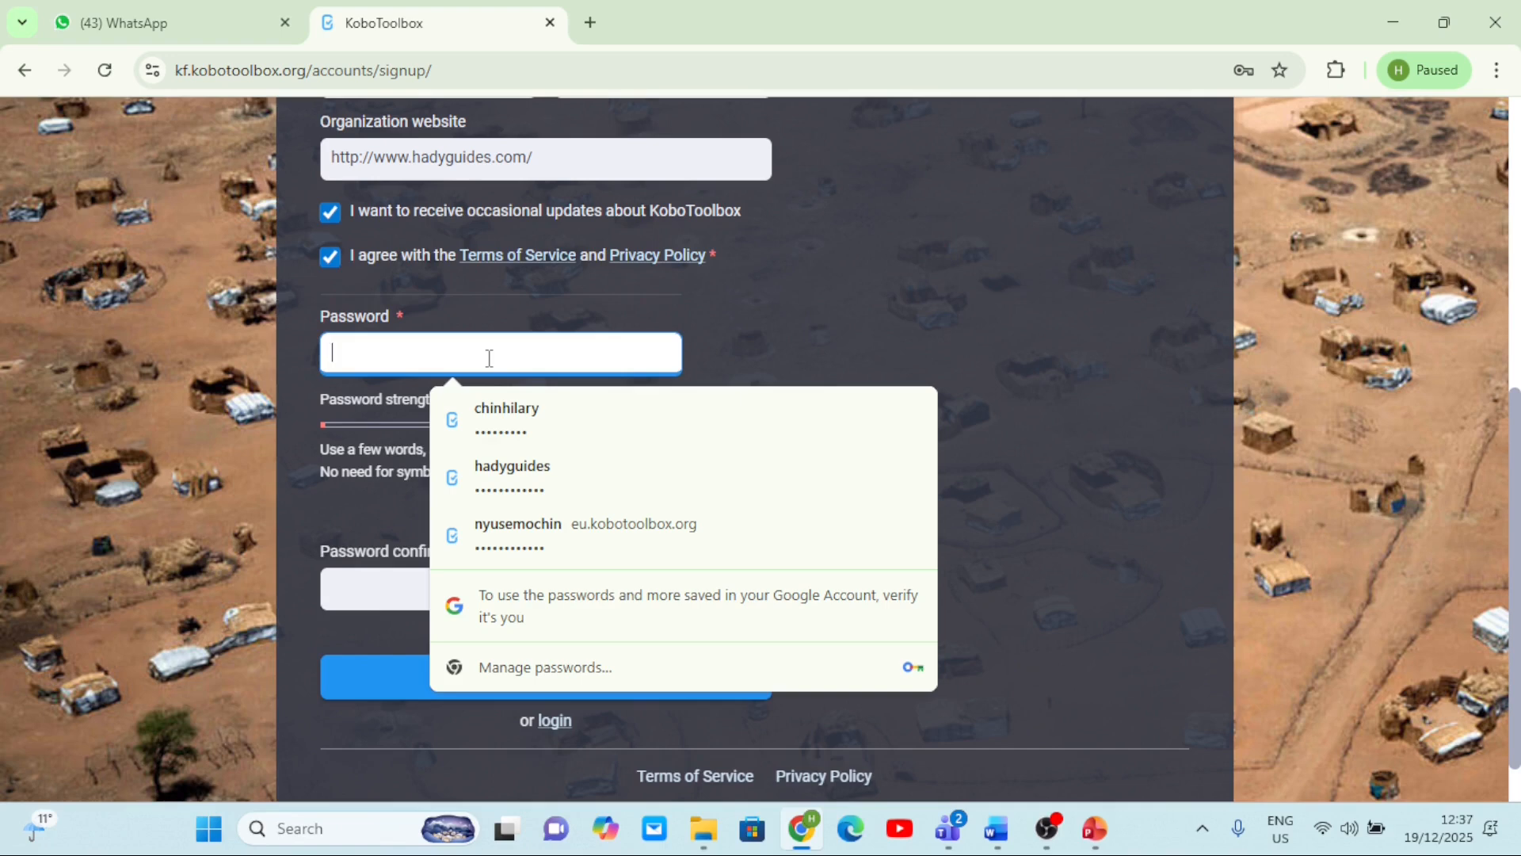
Step: Enter and confirm the account password, lengthening it until the strength meter turns green
type("****")
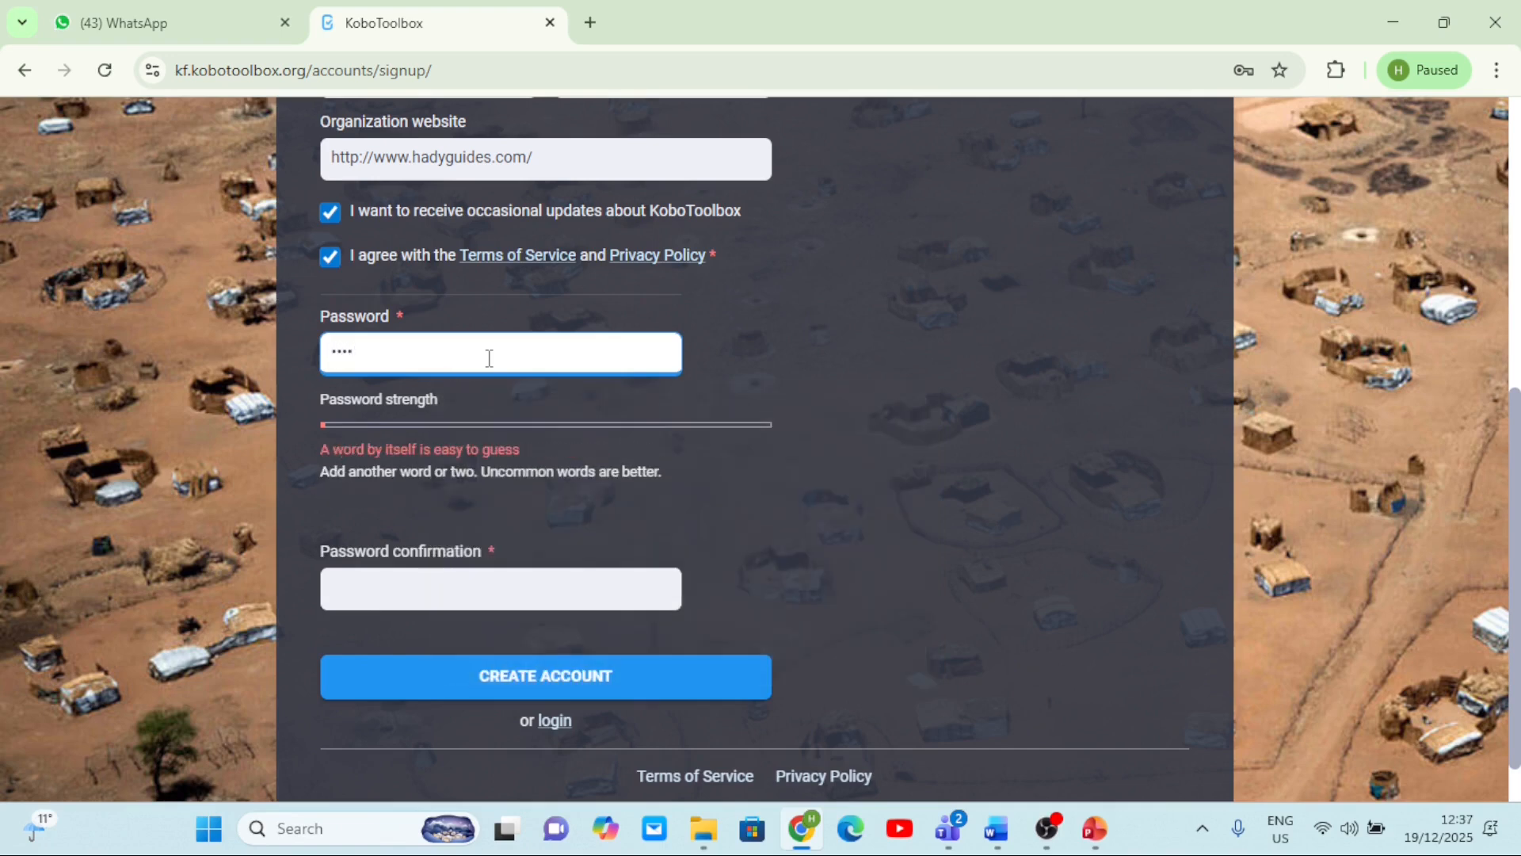
left_click(427, 584)
type("****")
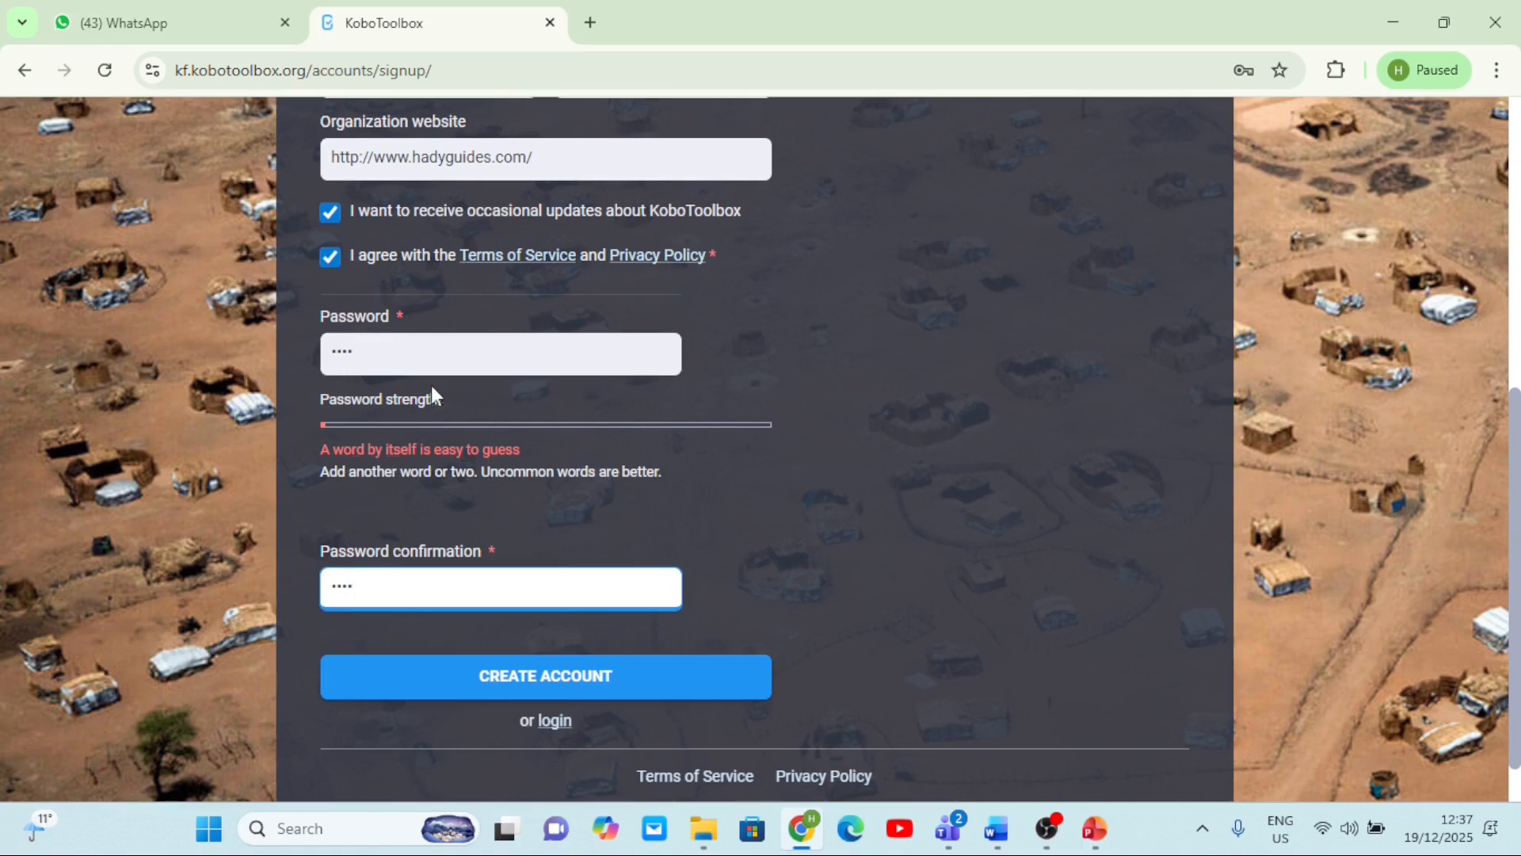
left_click(379, 354)
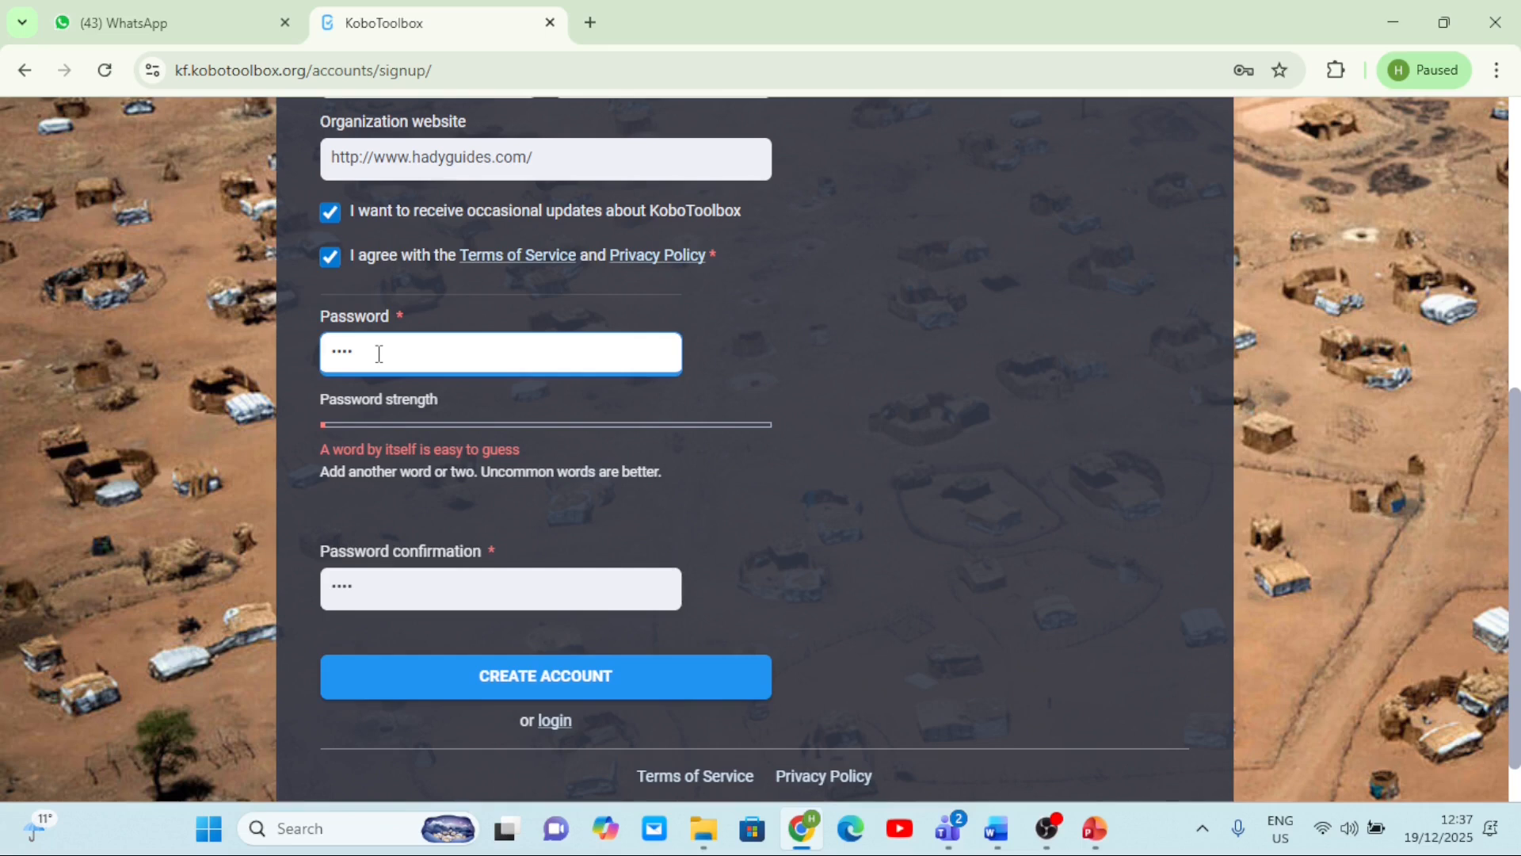
type("••")
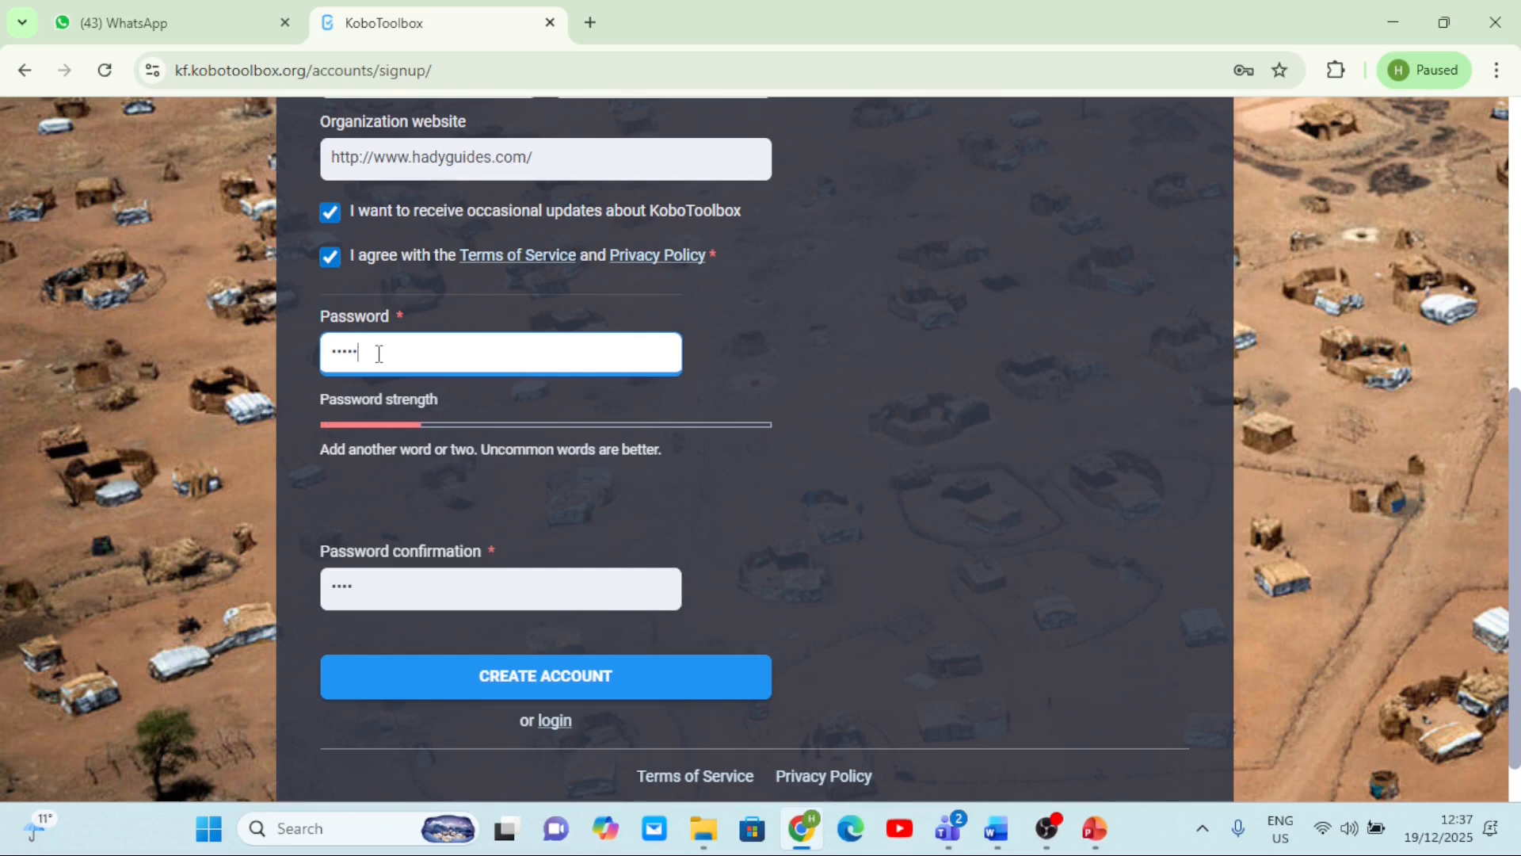
left_click(357, 589)
type("••••••")
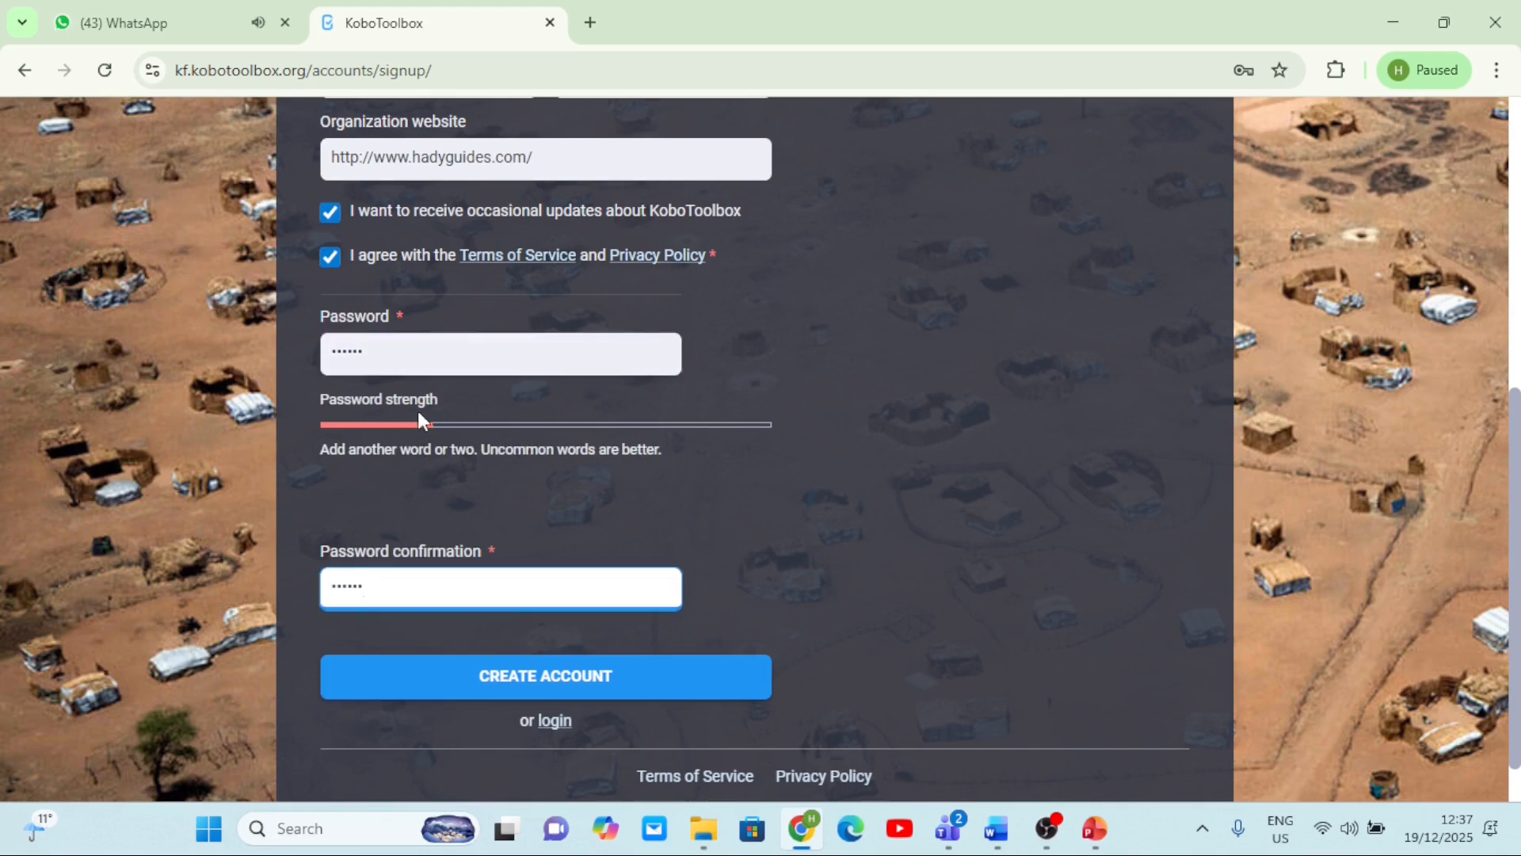
left_click(392, 357)
type("••")
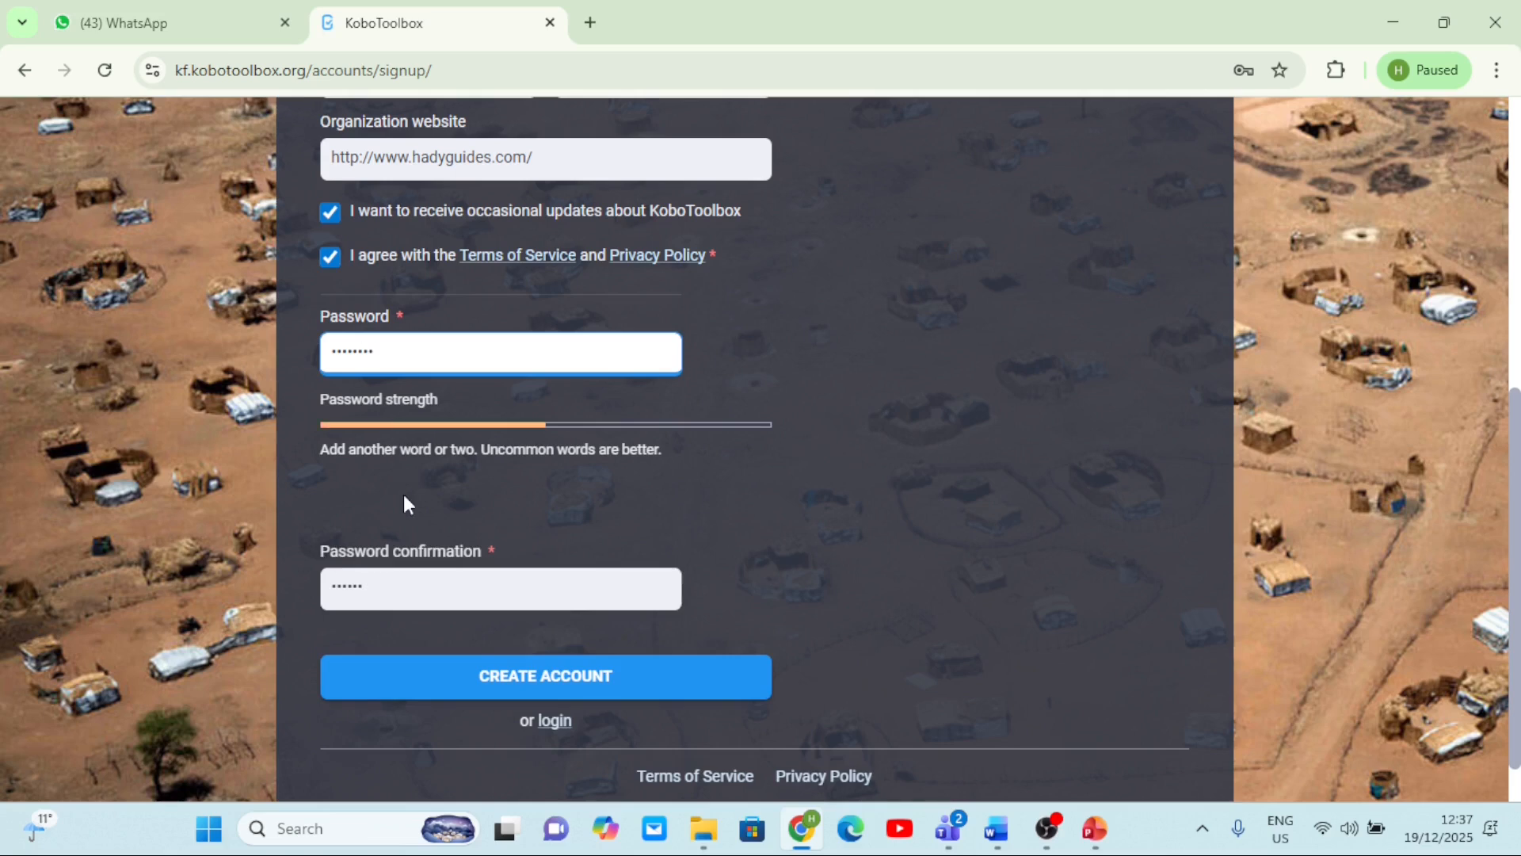
left_click(386, 584)
type("••")
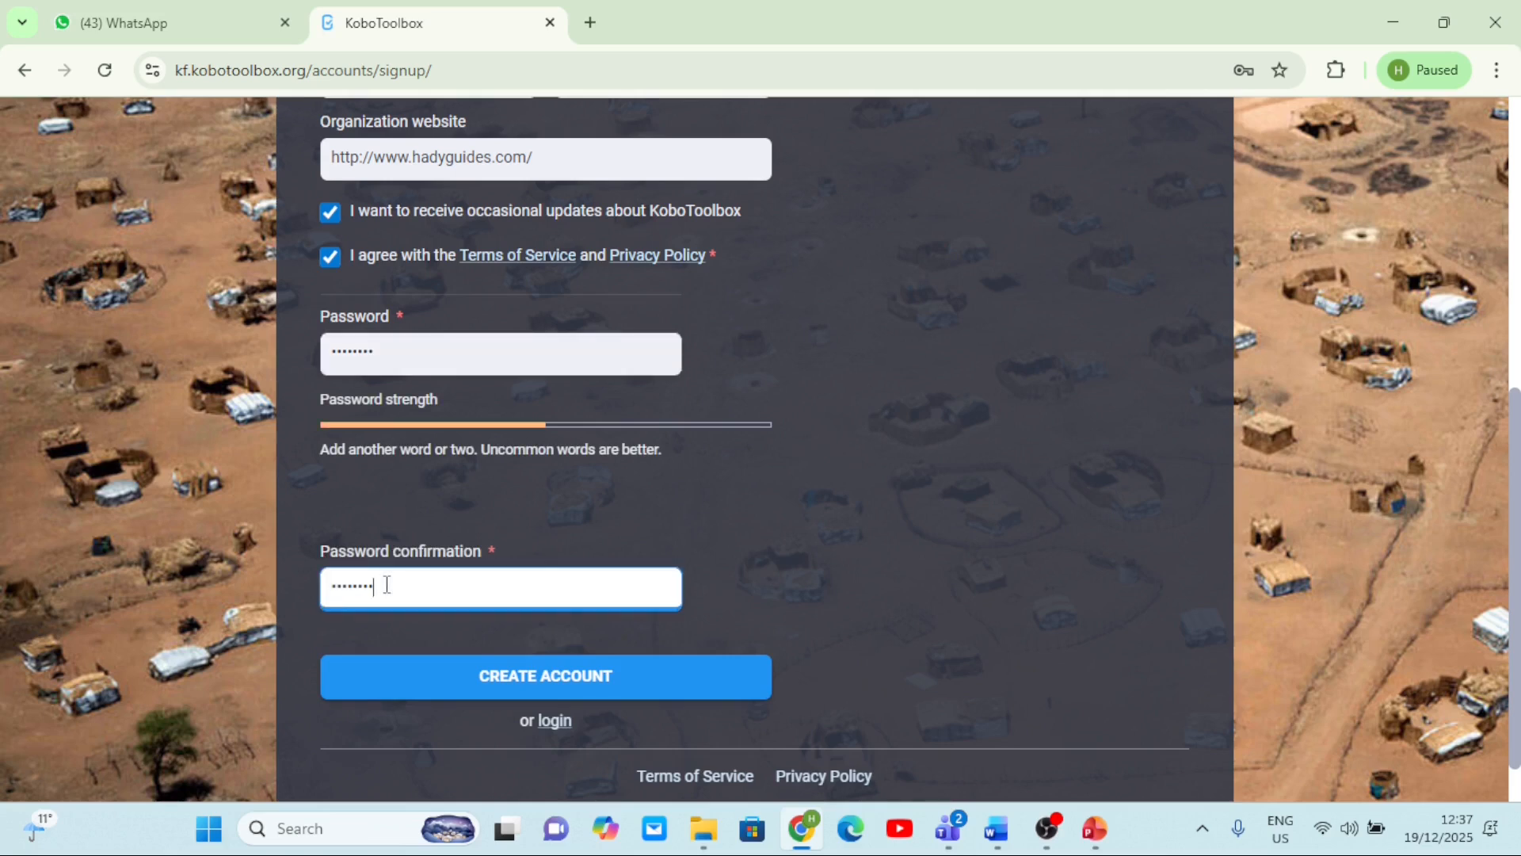
left_click(417, 349)
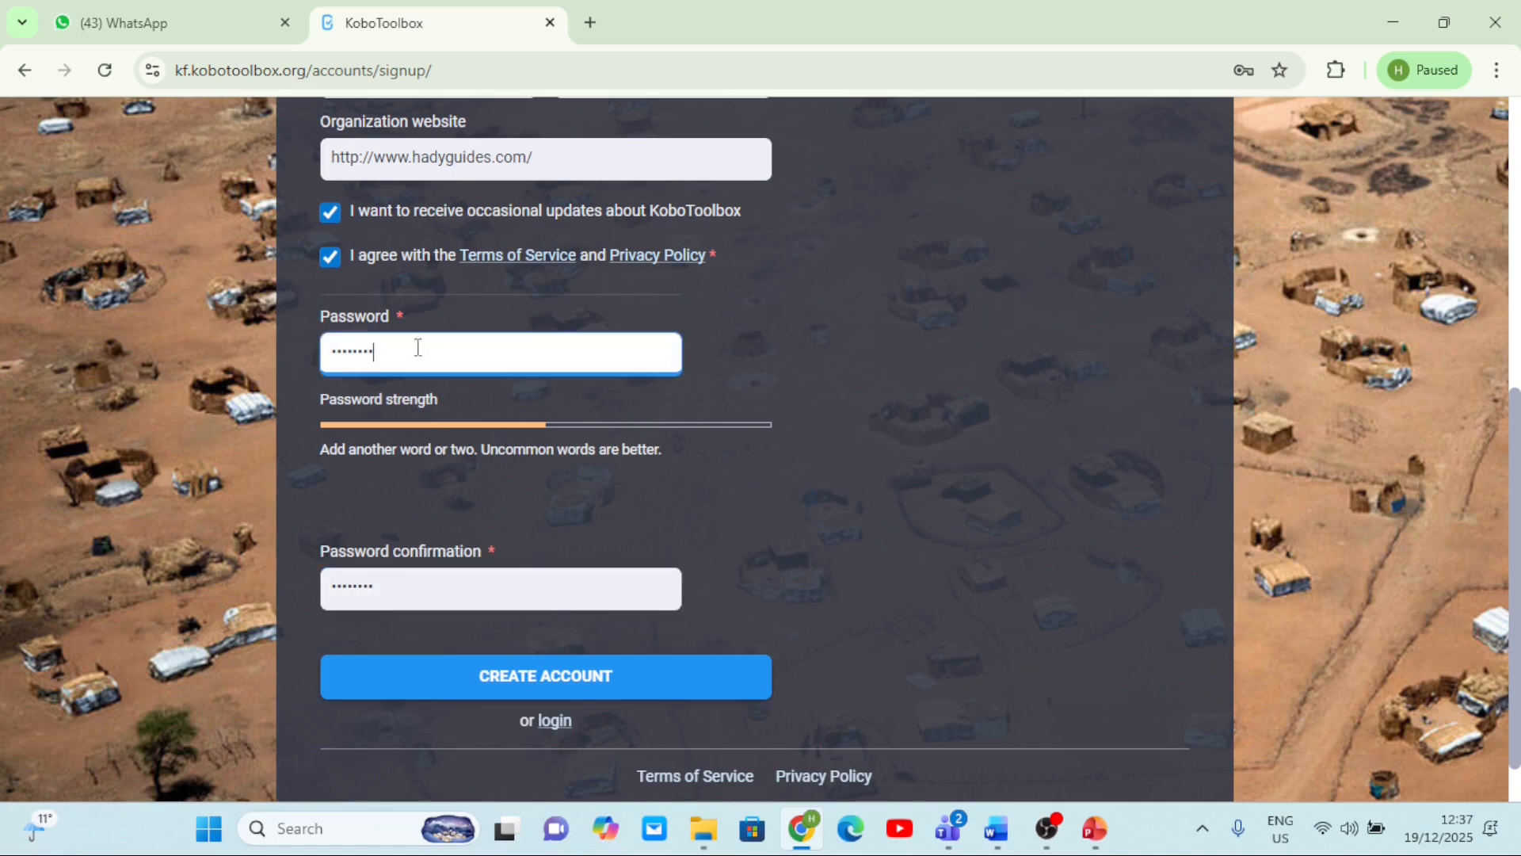
type("•")
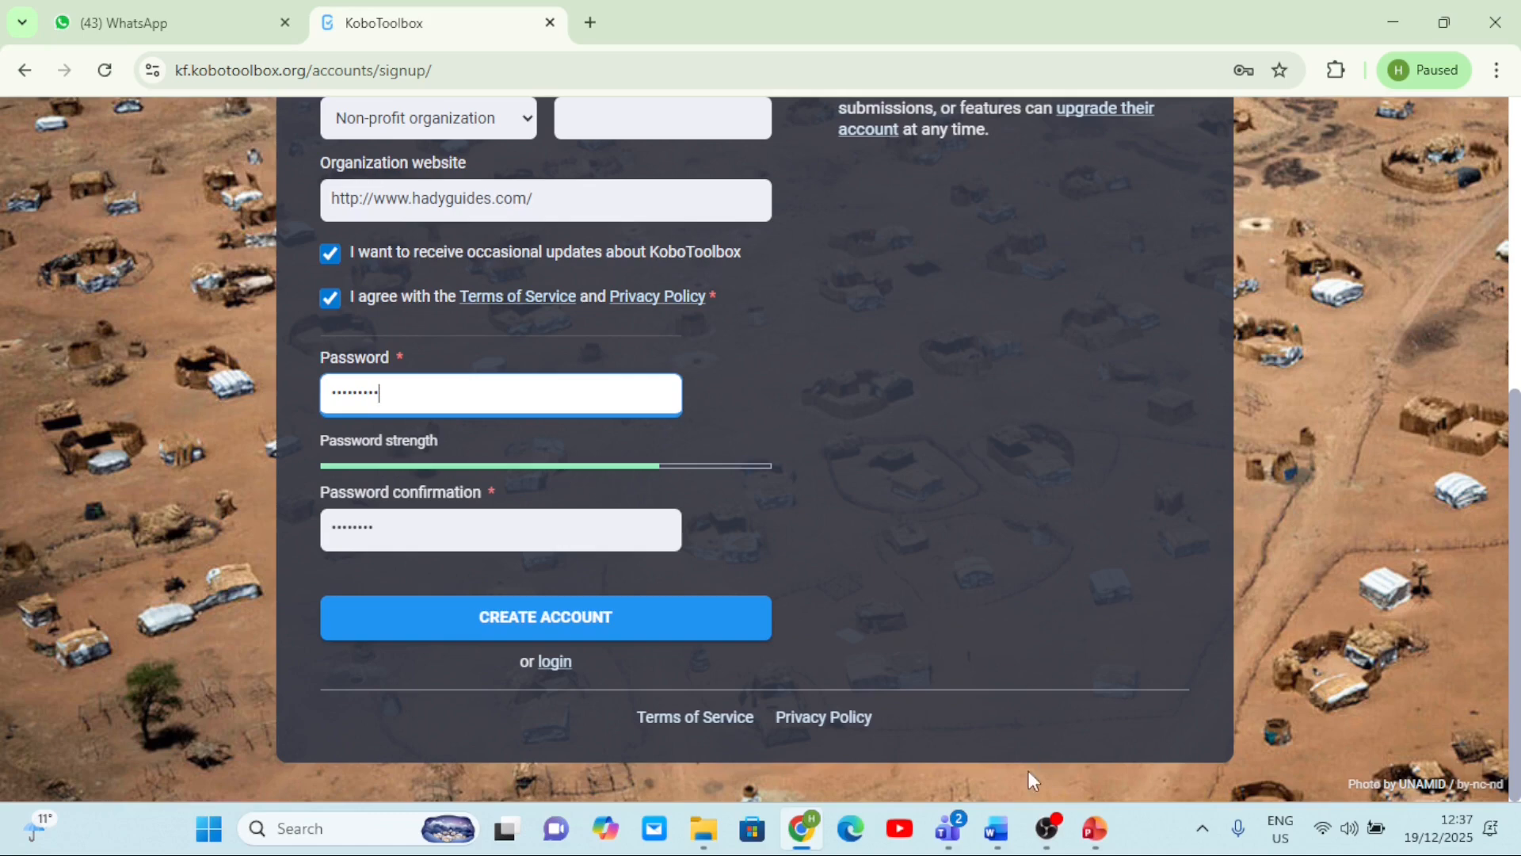
Step: In the Word 'Data for training' document, type the new account password below the Yes/No list
mouse_move(996, 828)
left_click(984, 740)
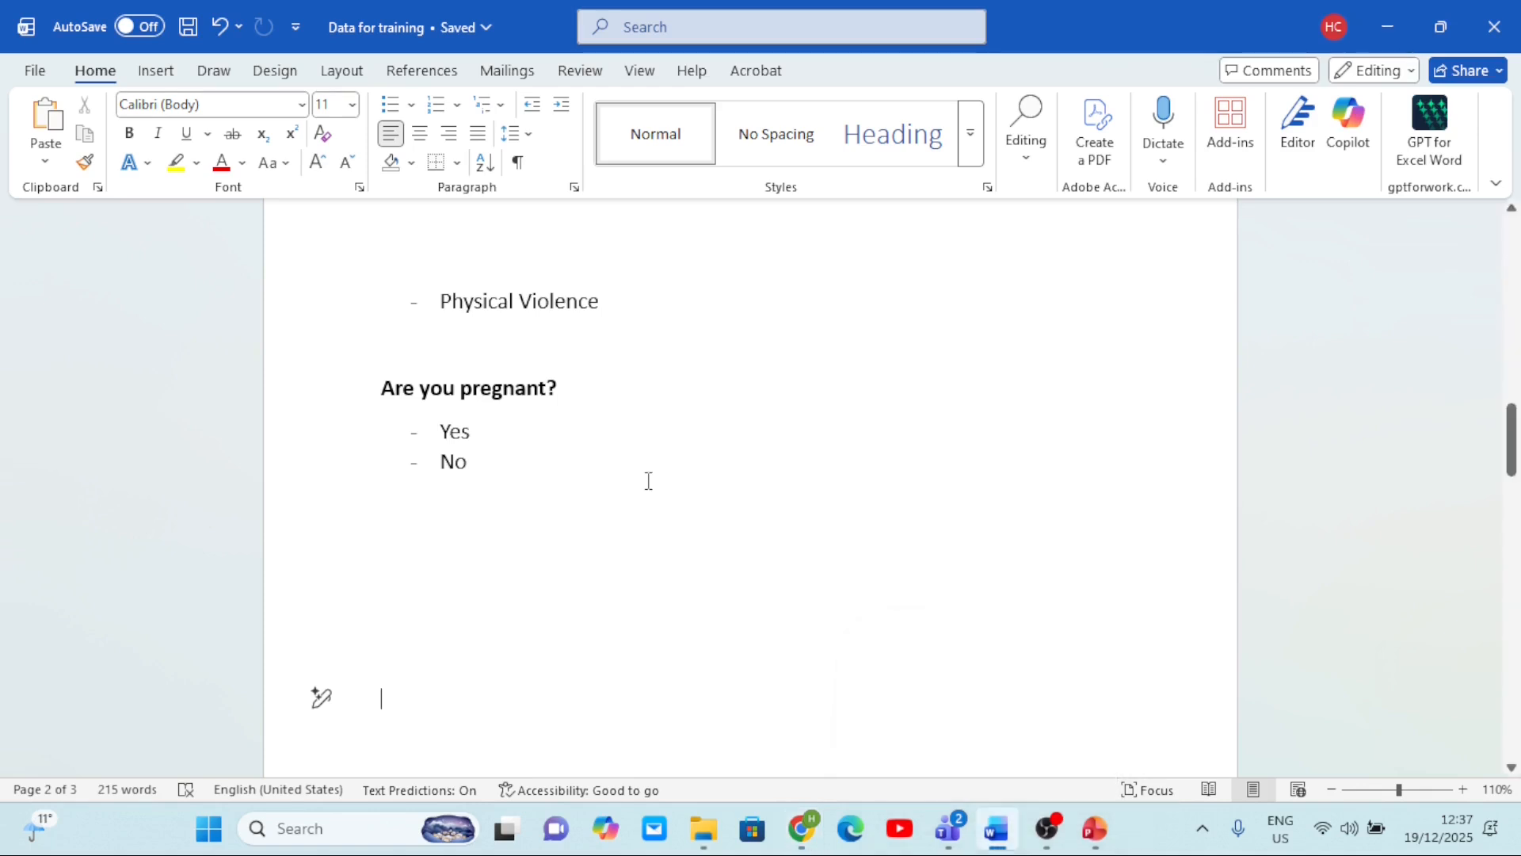
scroll(648, 481, "down", 1)
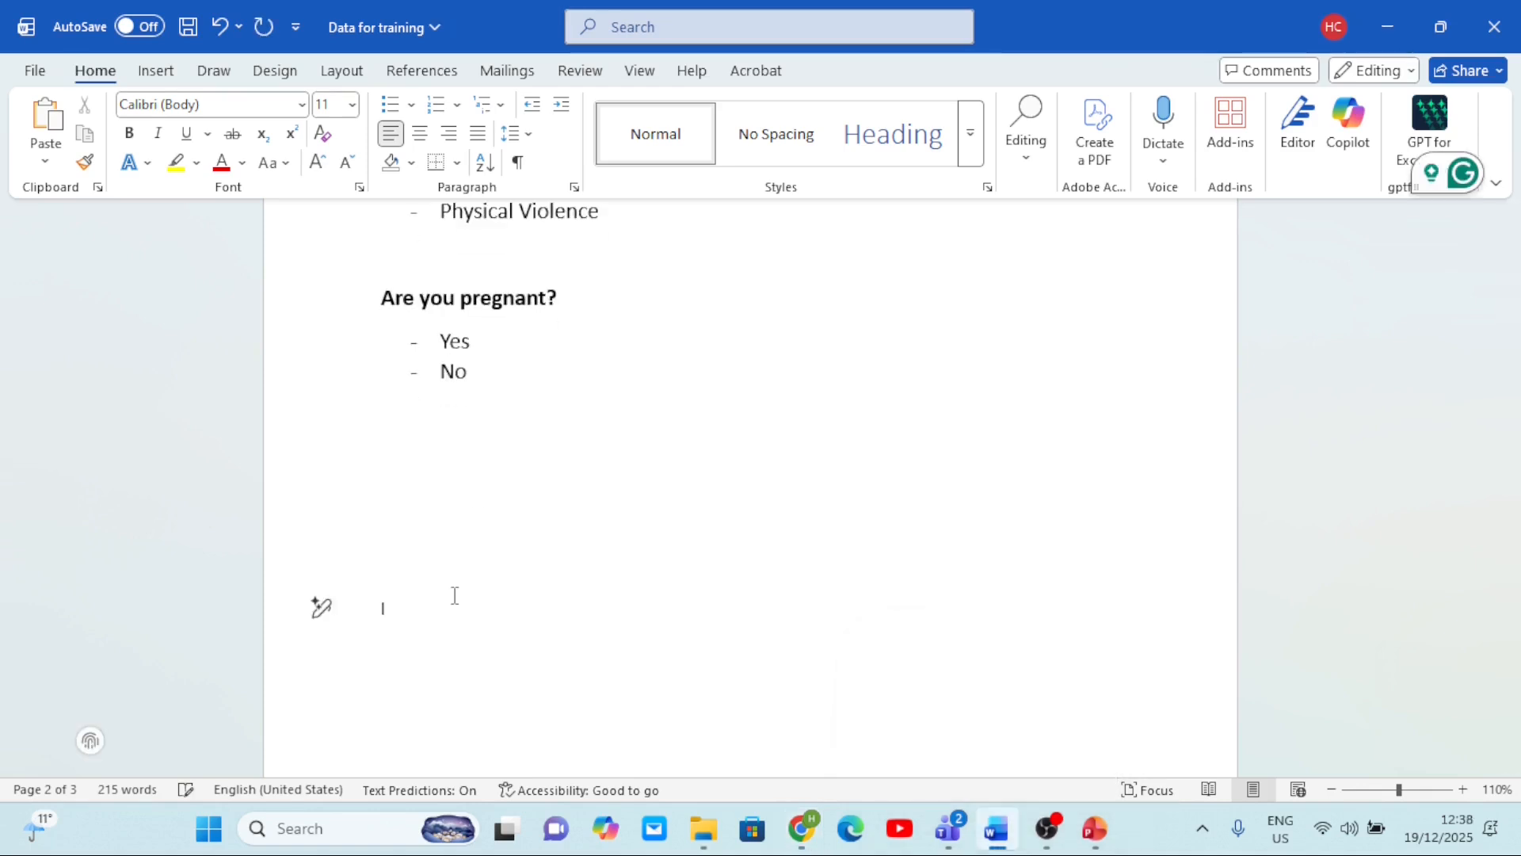
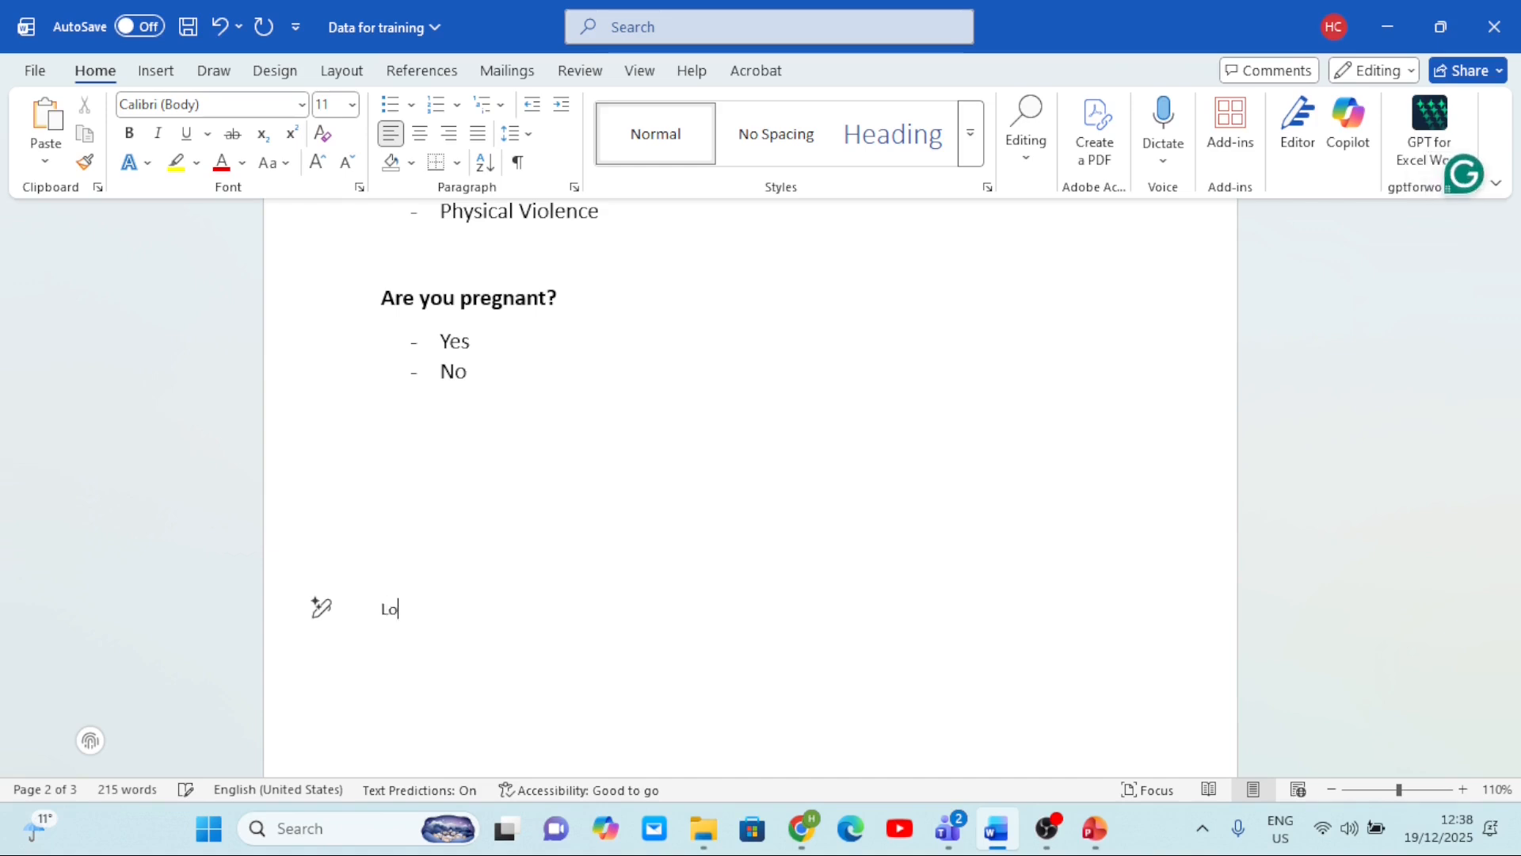
key("BackSpace")
key("BackSpace")
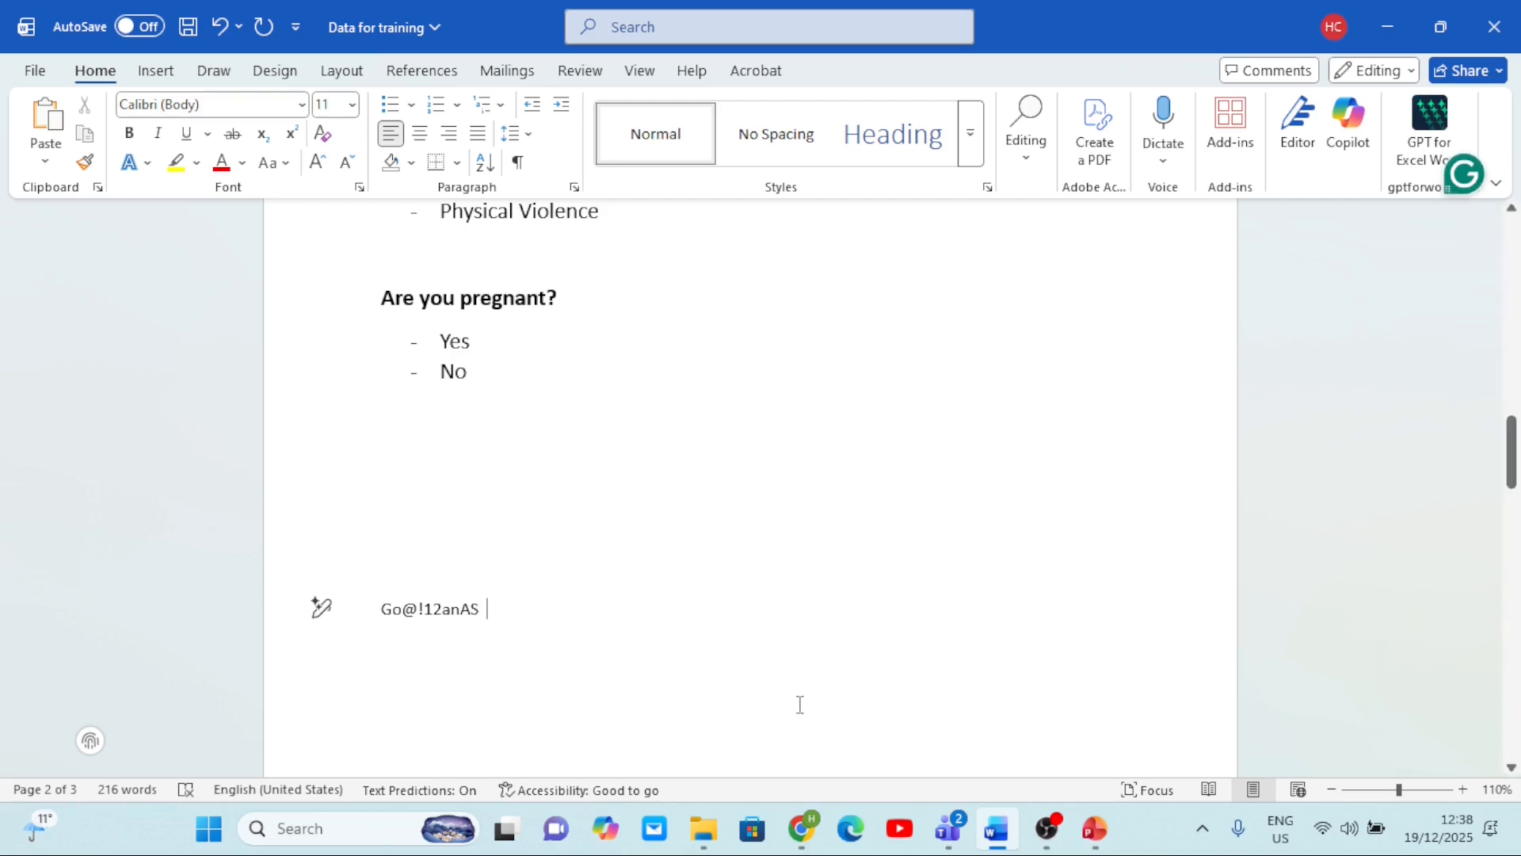
Step: Bring back the KoboToolbox signup page, review the filled form, then go back a page
mouse_move(802, 827)
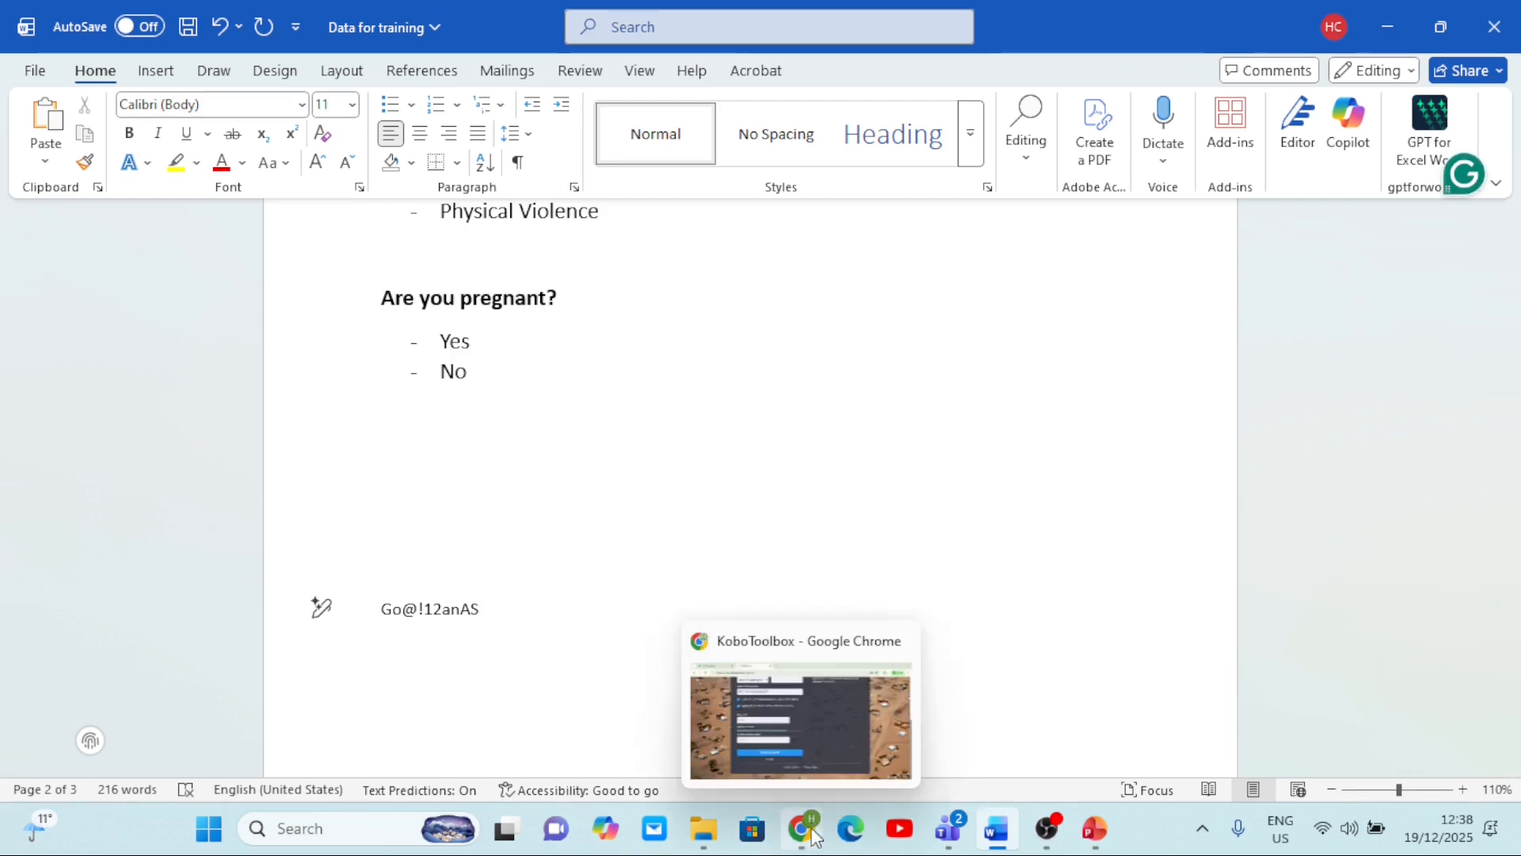
left_click(790, 728)
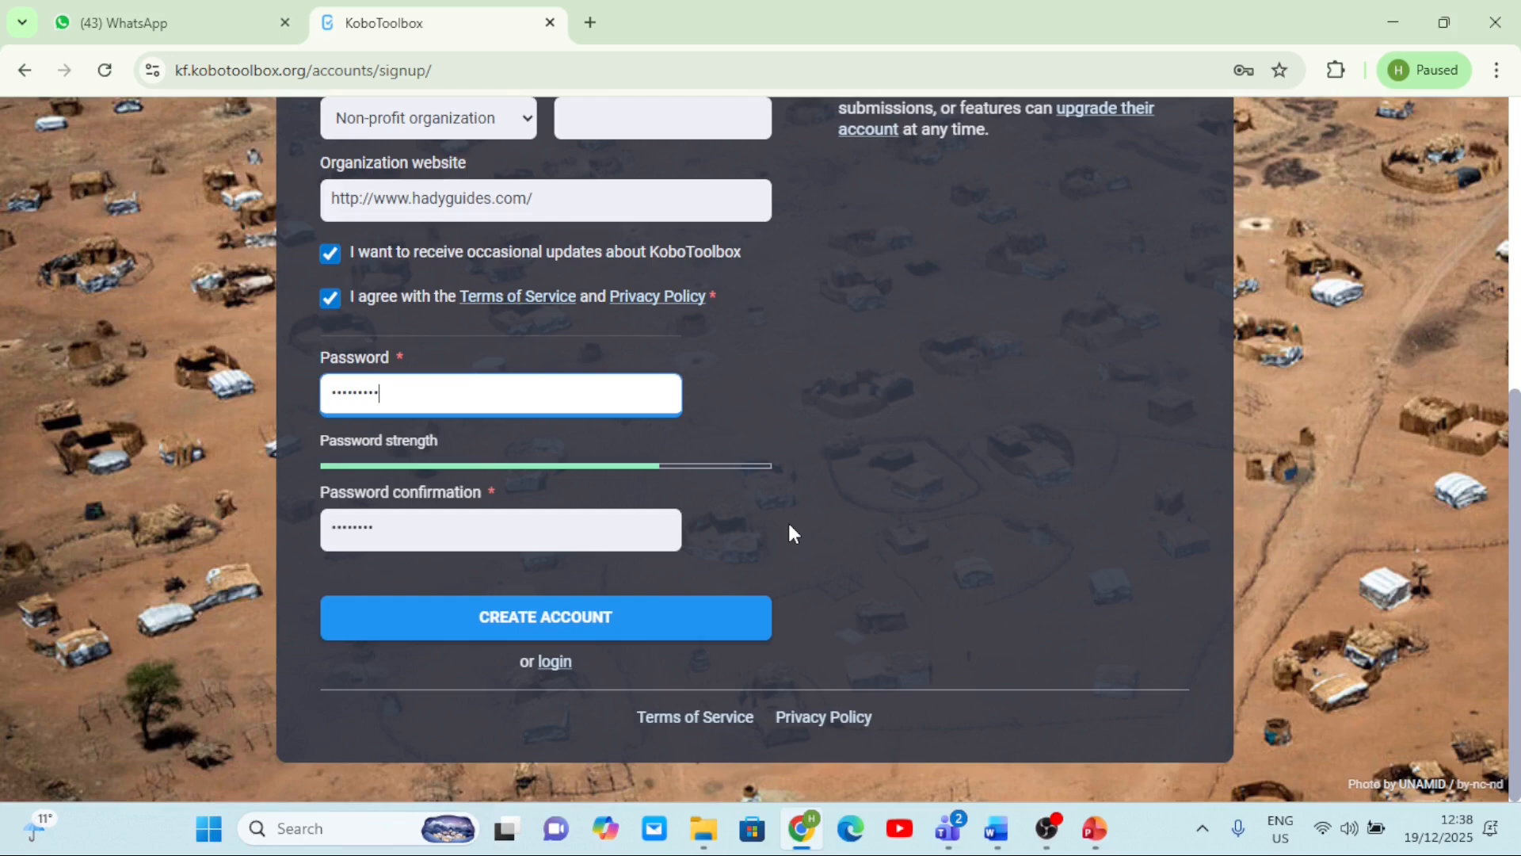
scroll(790, 527, "up", 6)
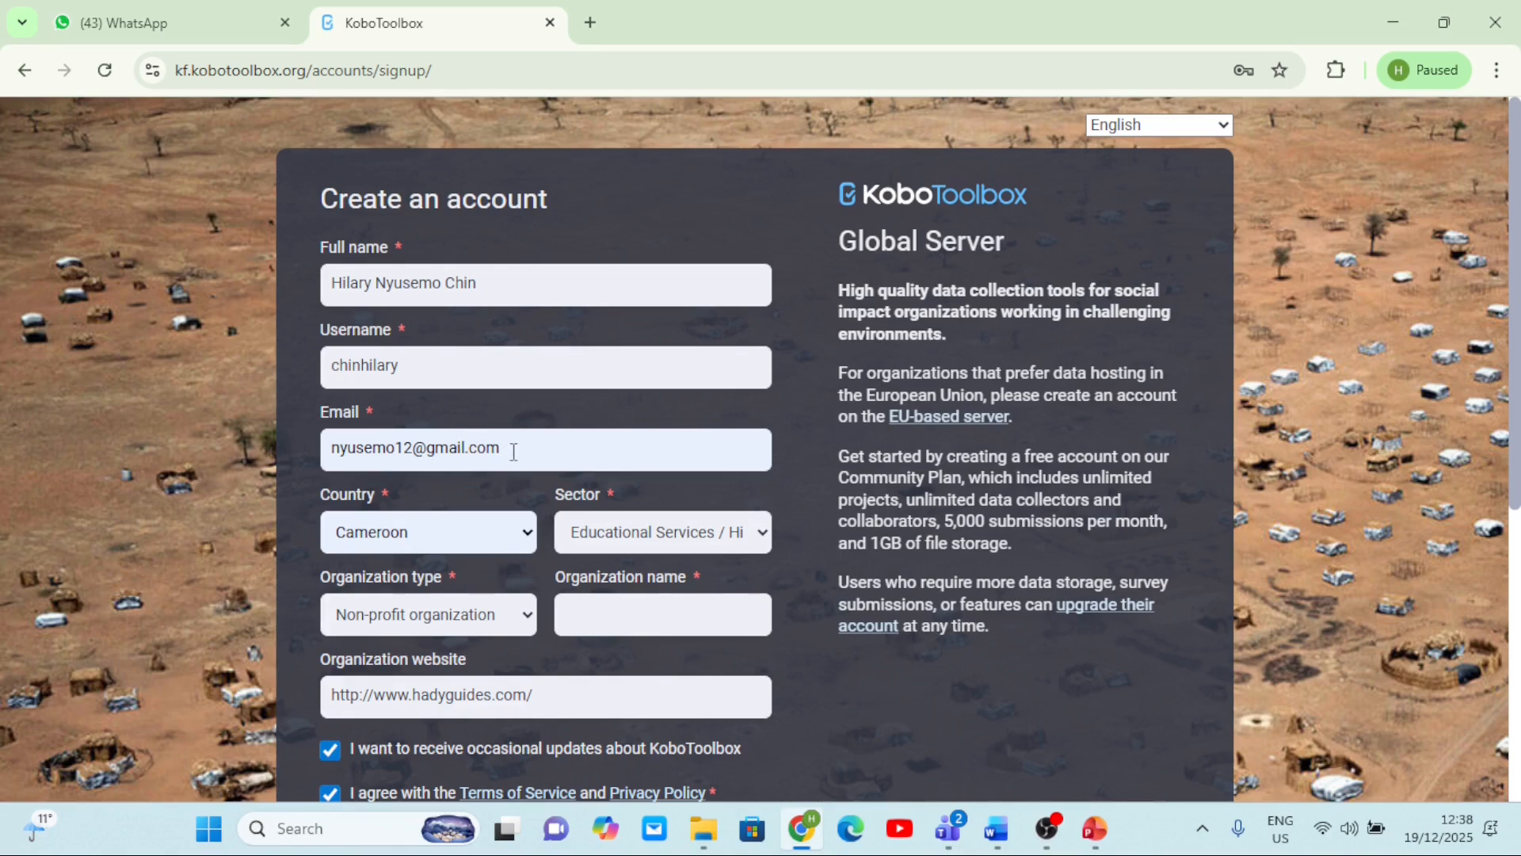
scroll(513, 453, "down", 6)
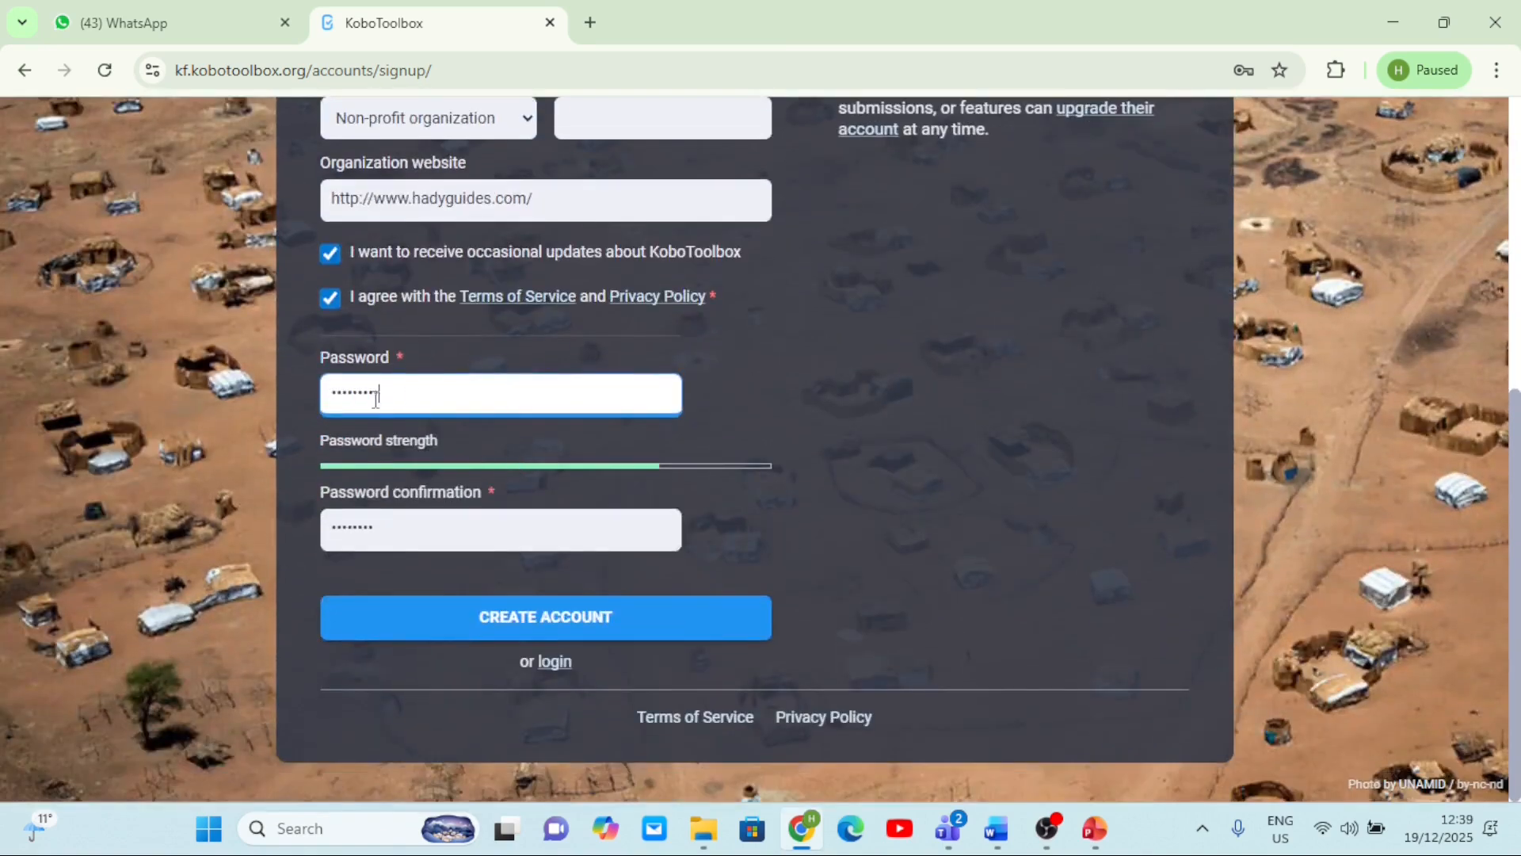
scroll(490, 400, "up", 2)
scroll(490, 400, "up", 6)
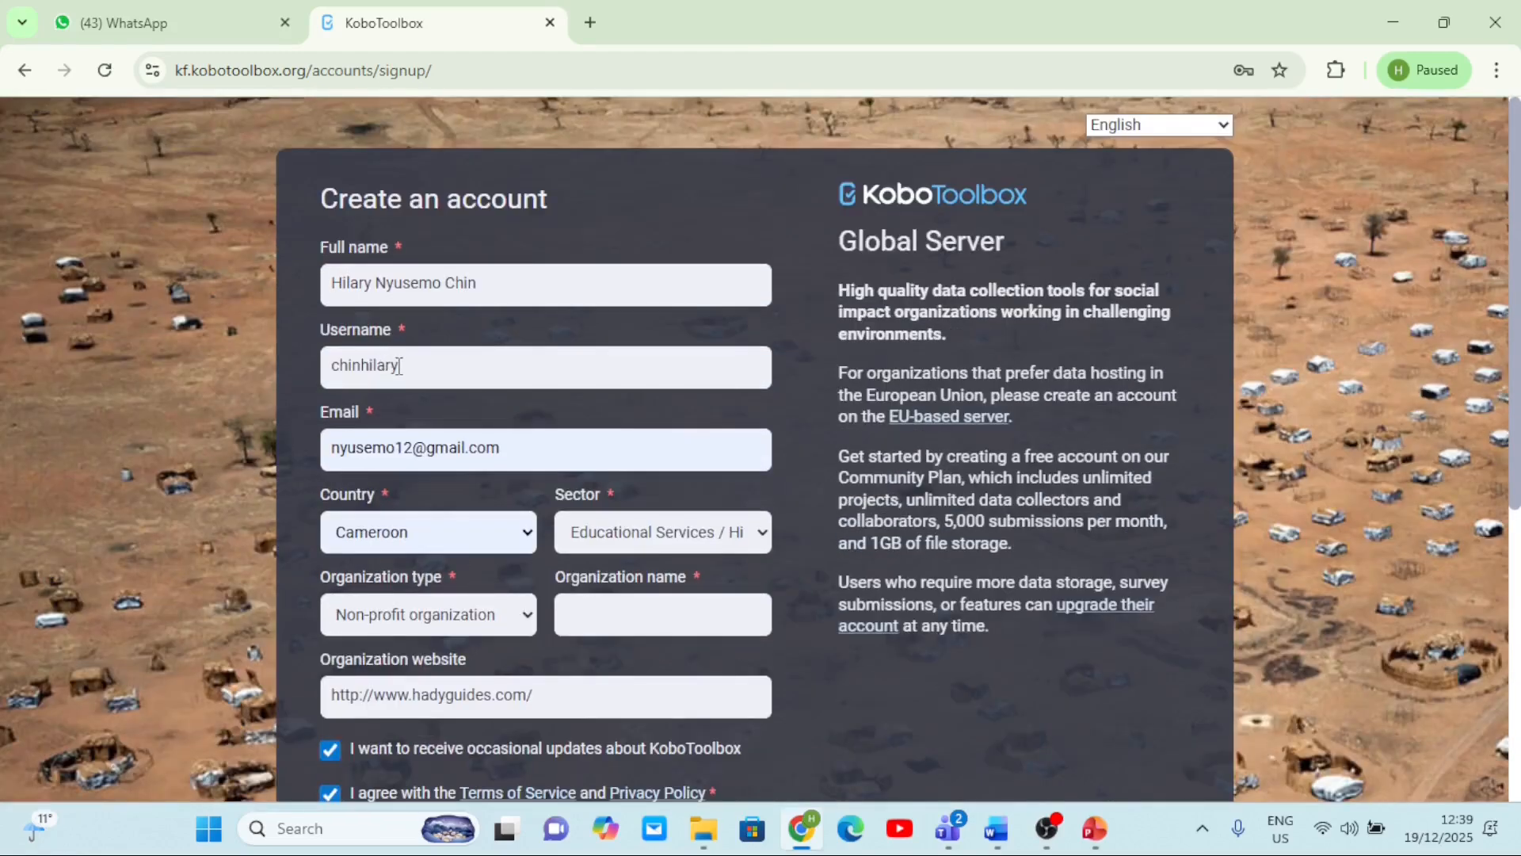
scroll(482, 437, "down", 6)
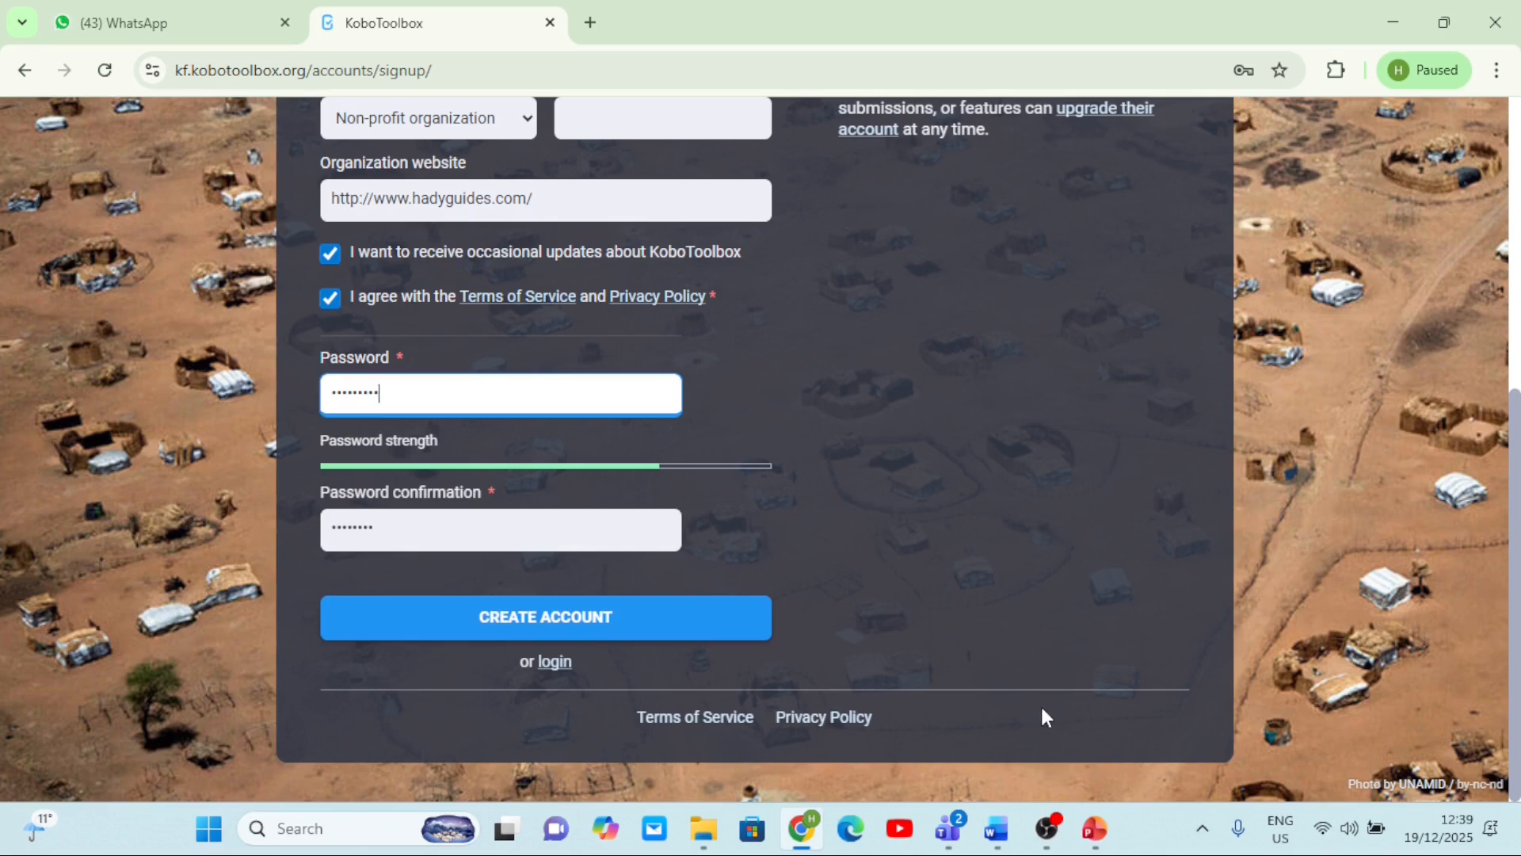
left_click(24, 70)
Step: Go back again from the KoboToolbox sign-up page
left_click(25, 70)
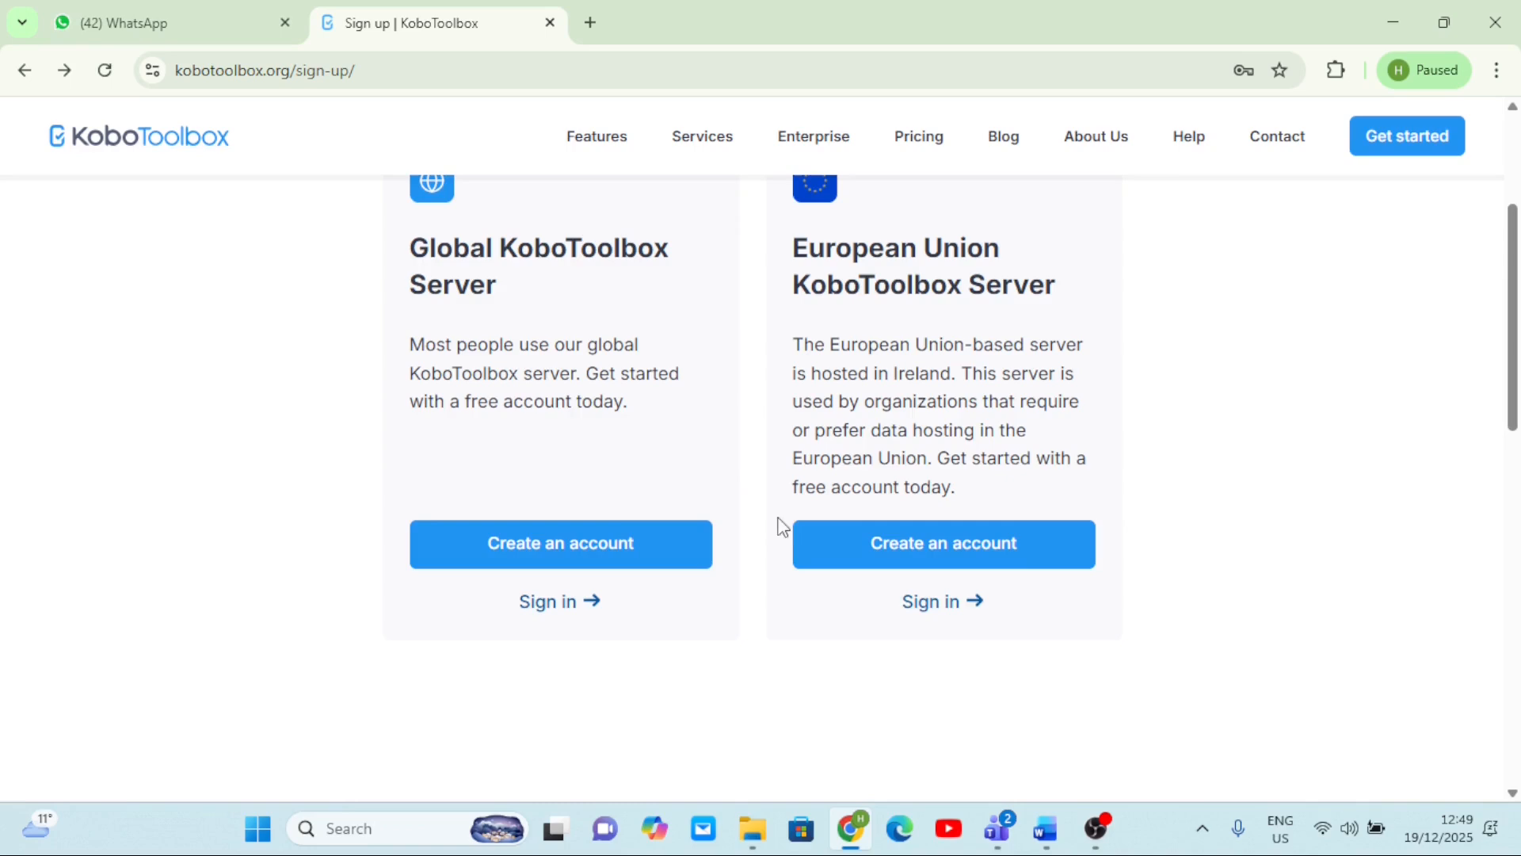
Step: Sign in on the Global KoboToolbox Server using the autofilled username and password
scroll(744, 455, "up", 2)
scroll(744, 455, "down", 2)
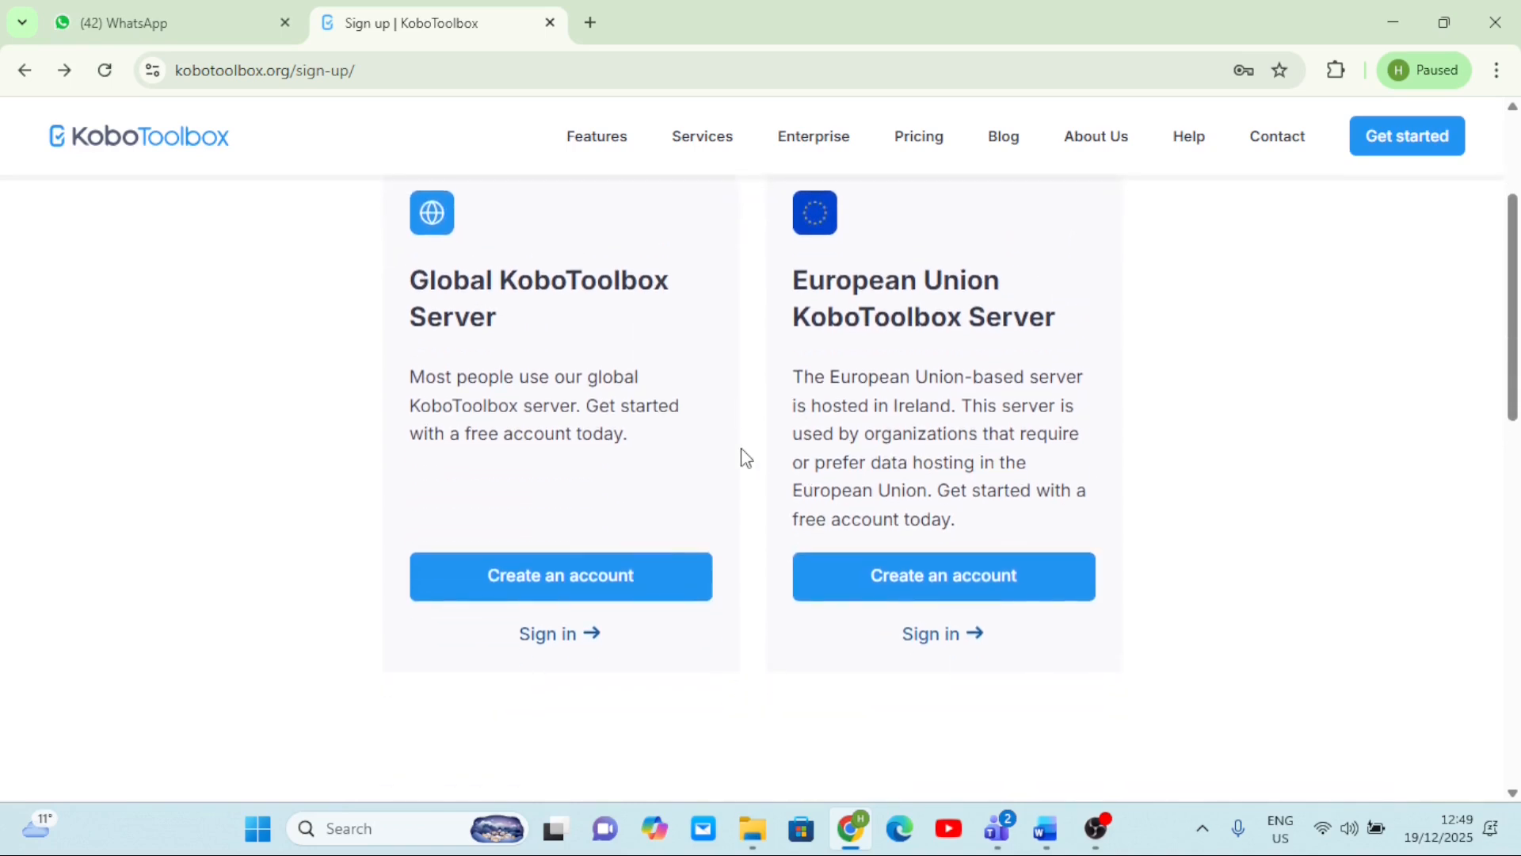
left_click(544, 638)
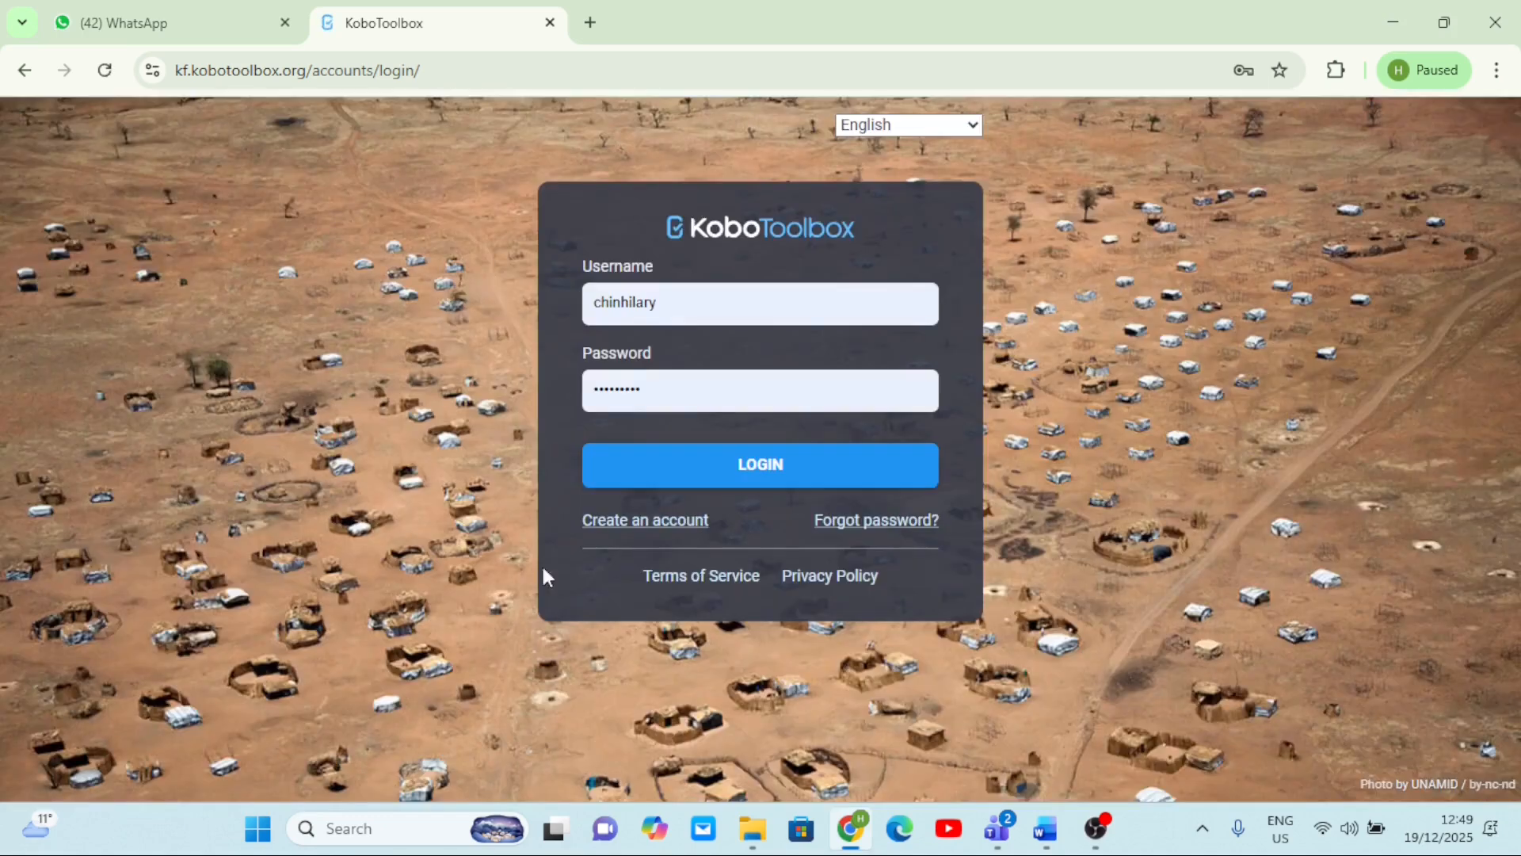
left_click(759, 467)
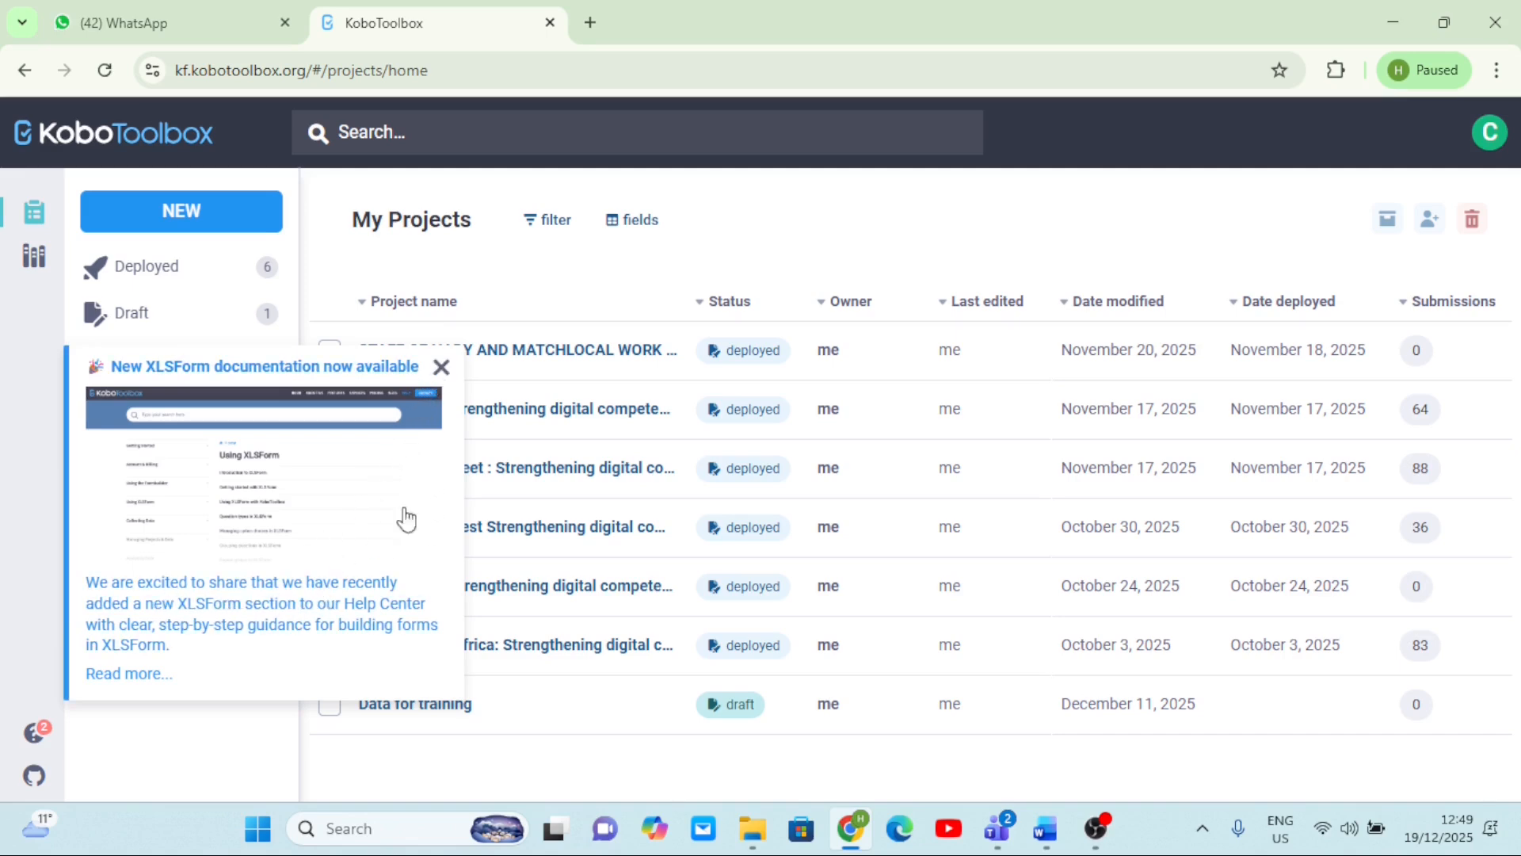
Step: Dismiss the New XLSForm documentation notice and begin creating a new project
left_click(441, 368)
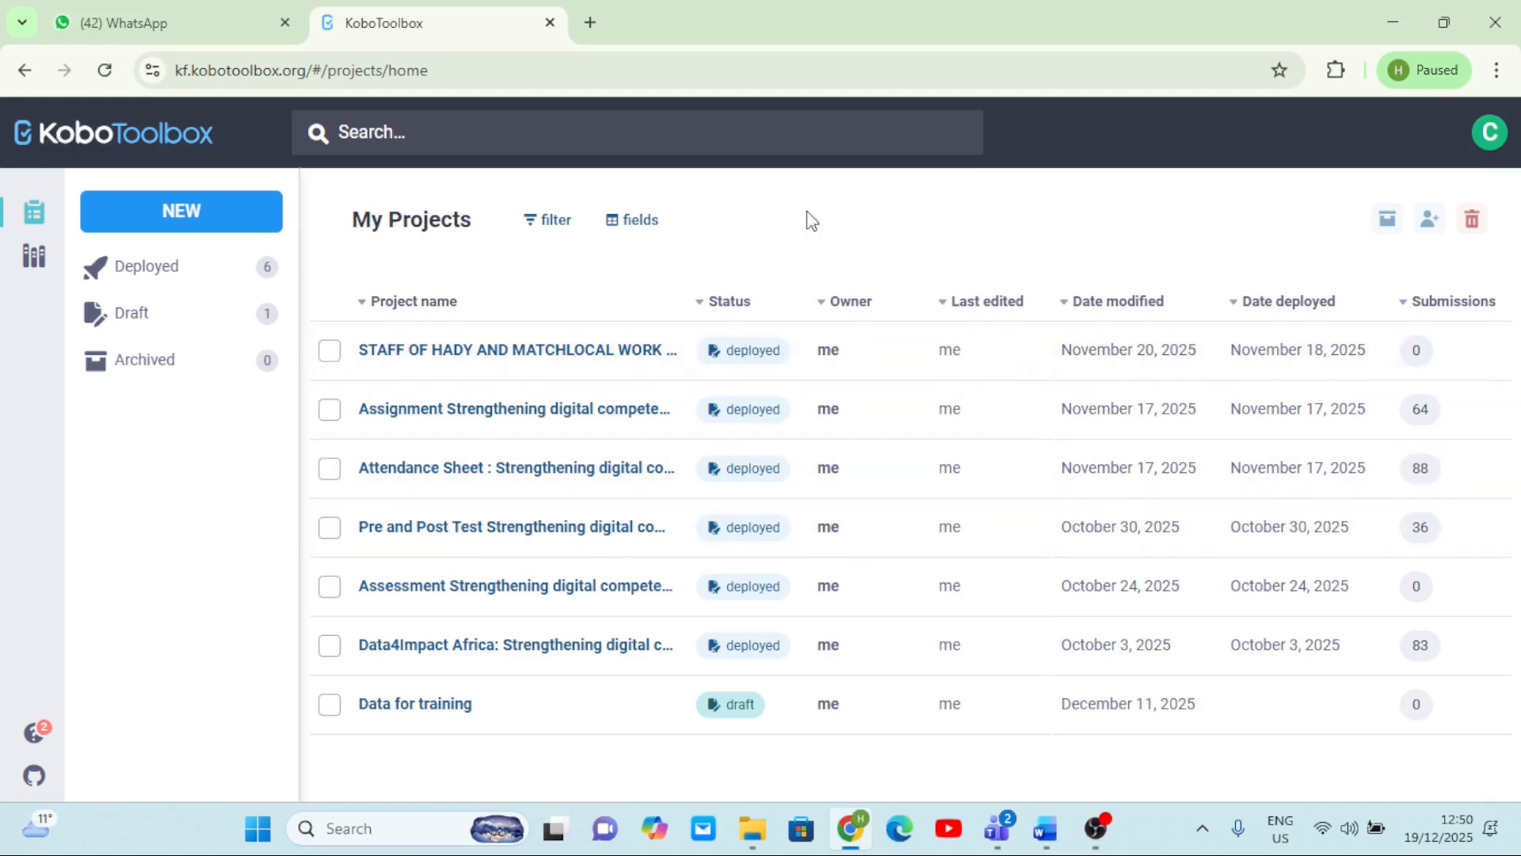
left_click(202, 215)
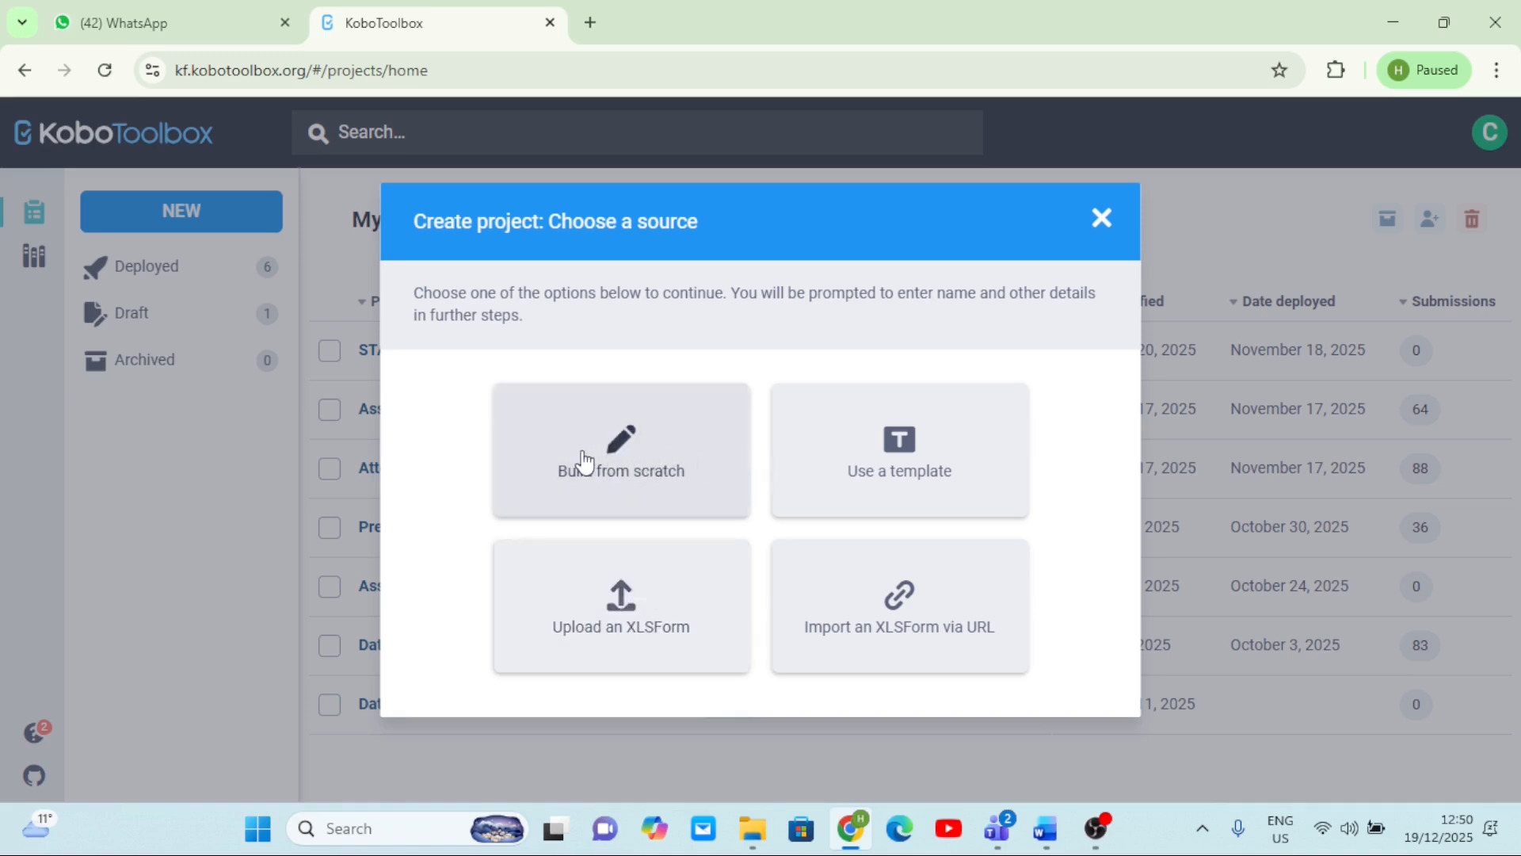
Step: Build a form from scratch named Data4impact with the description 'NGOs Participants'
left_click(635, 447)
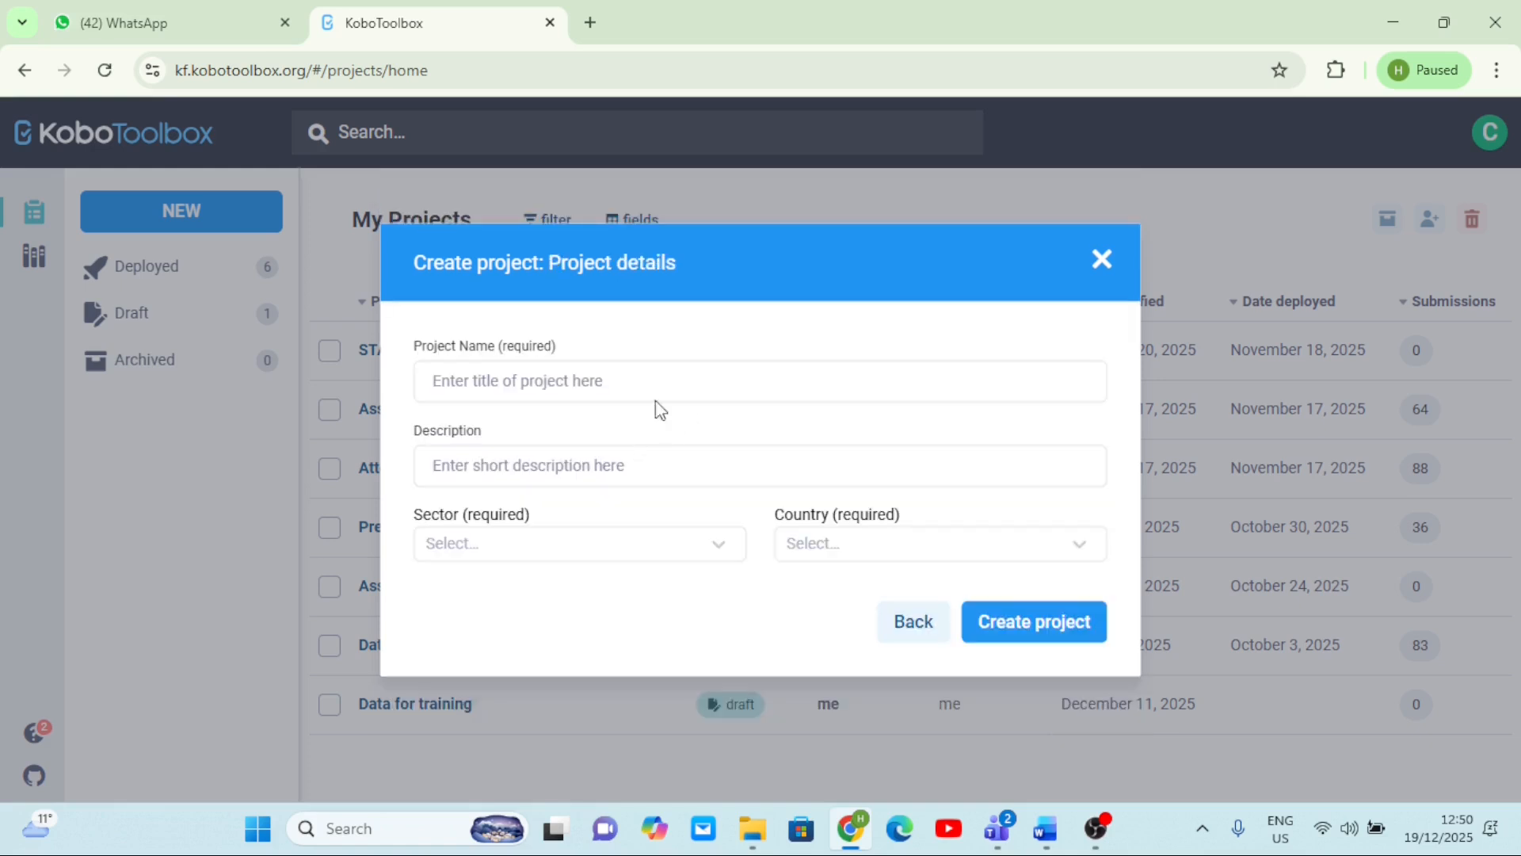
left_click(608, 380)
type("dEN")
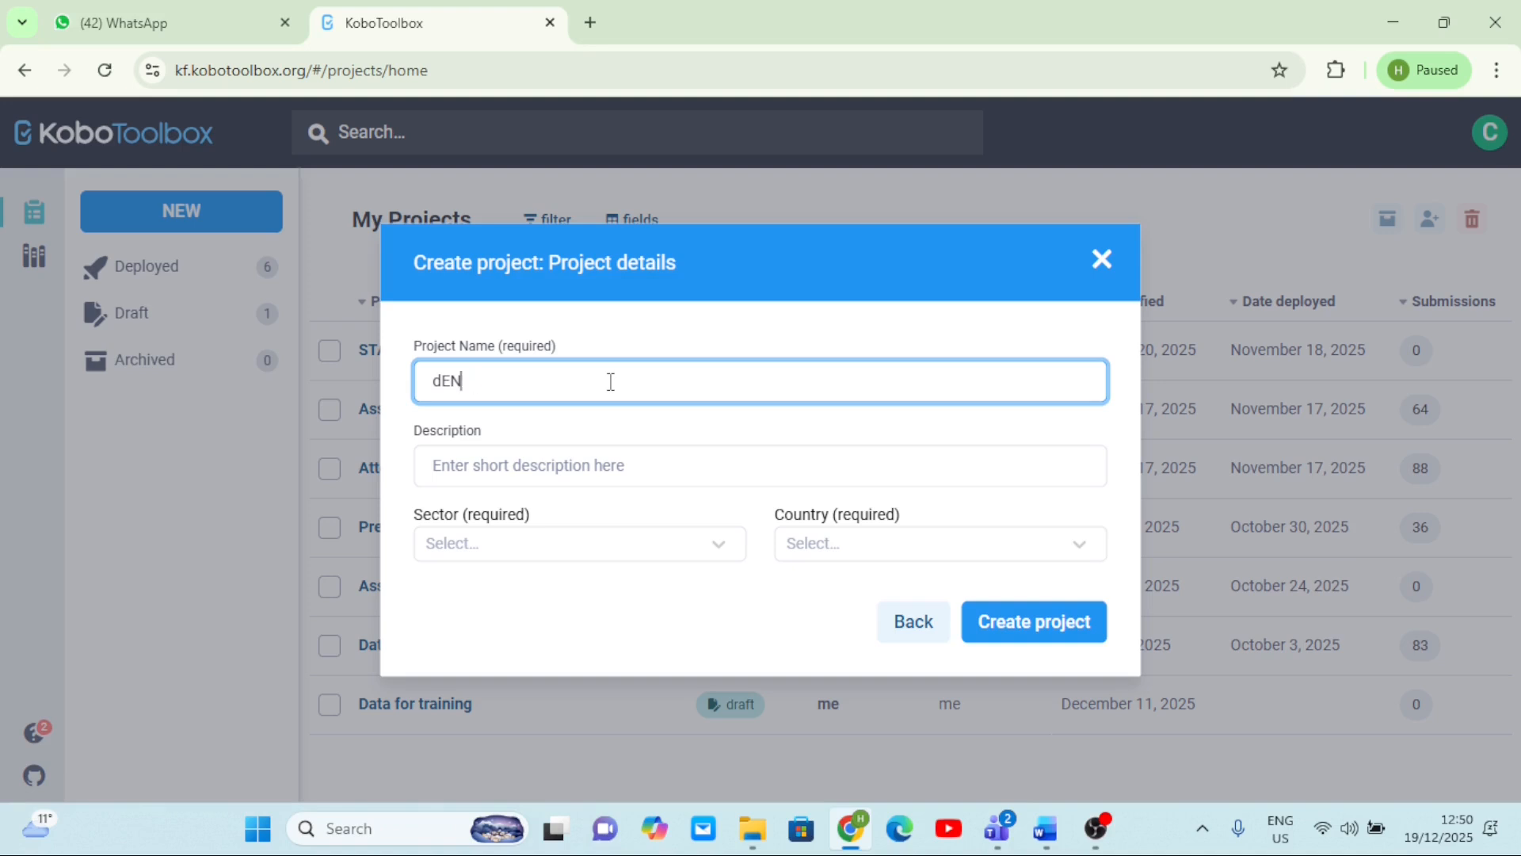
key("BackSpace")
key("BackSpace")
key("BackSpace")
type("d")
key("BackSpace")
key("BackSpace")
key("BackSpace")
key("BackSpace")
type("D")
left_click(602, 470)
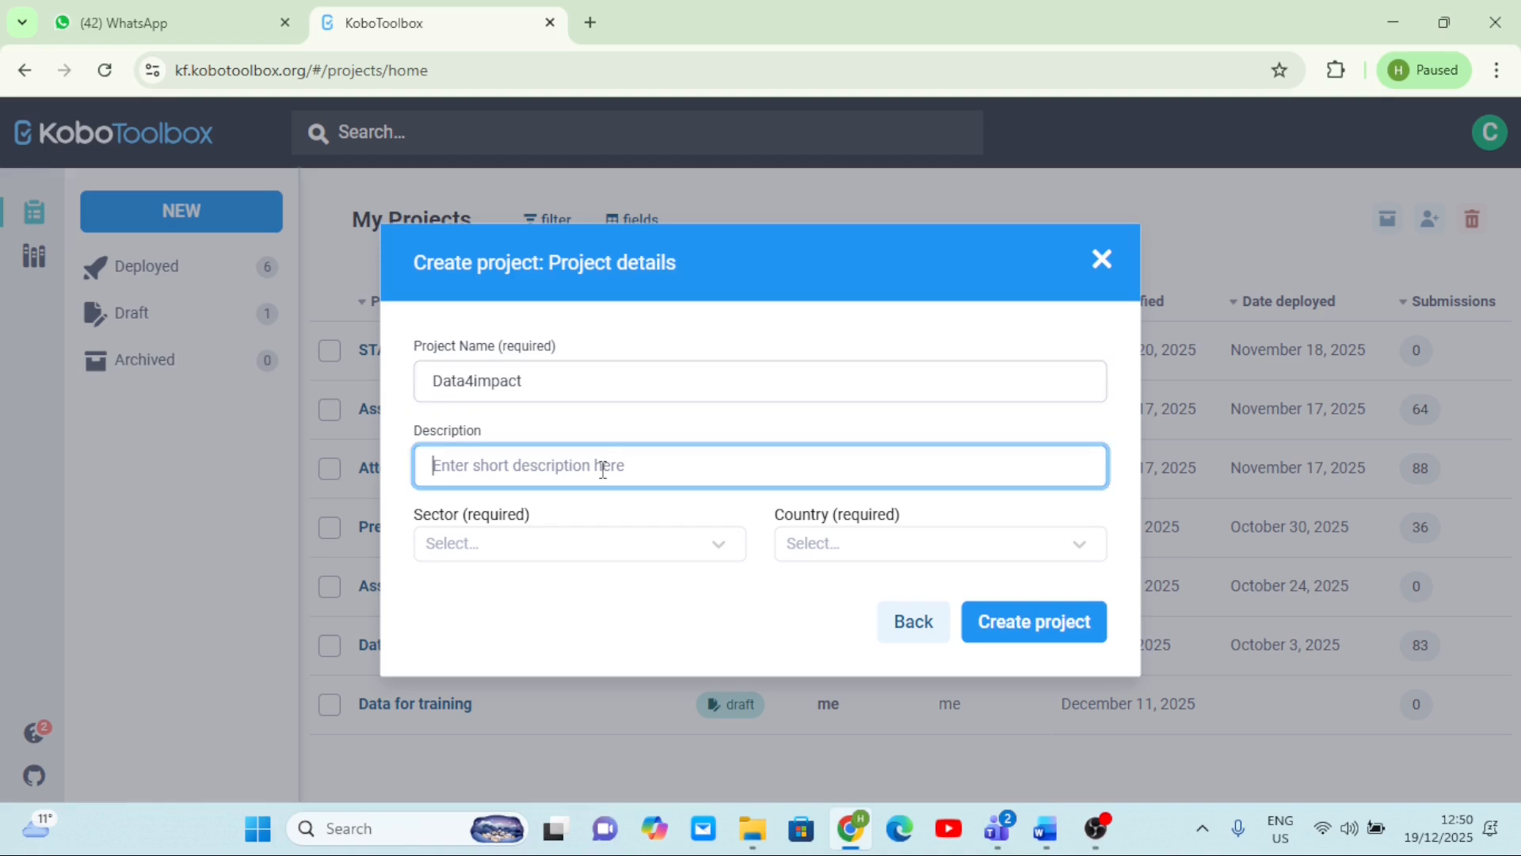
type("NGOS")
key("BackSpace")
type("s")
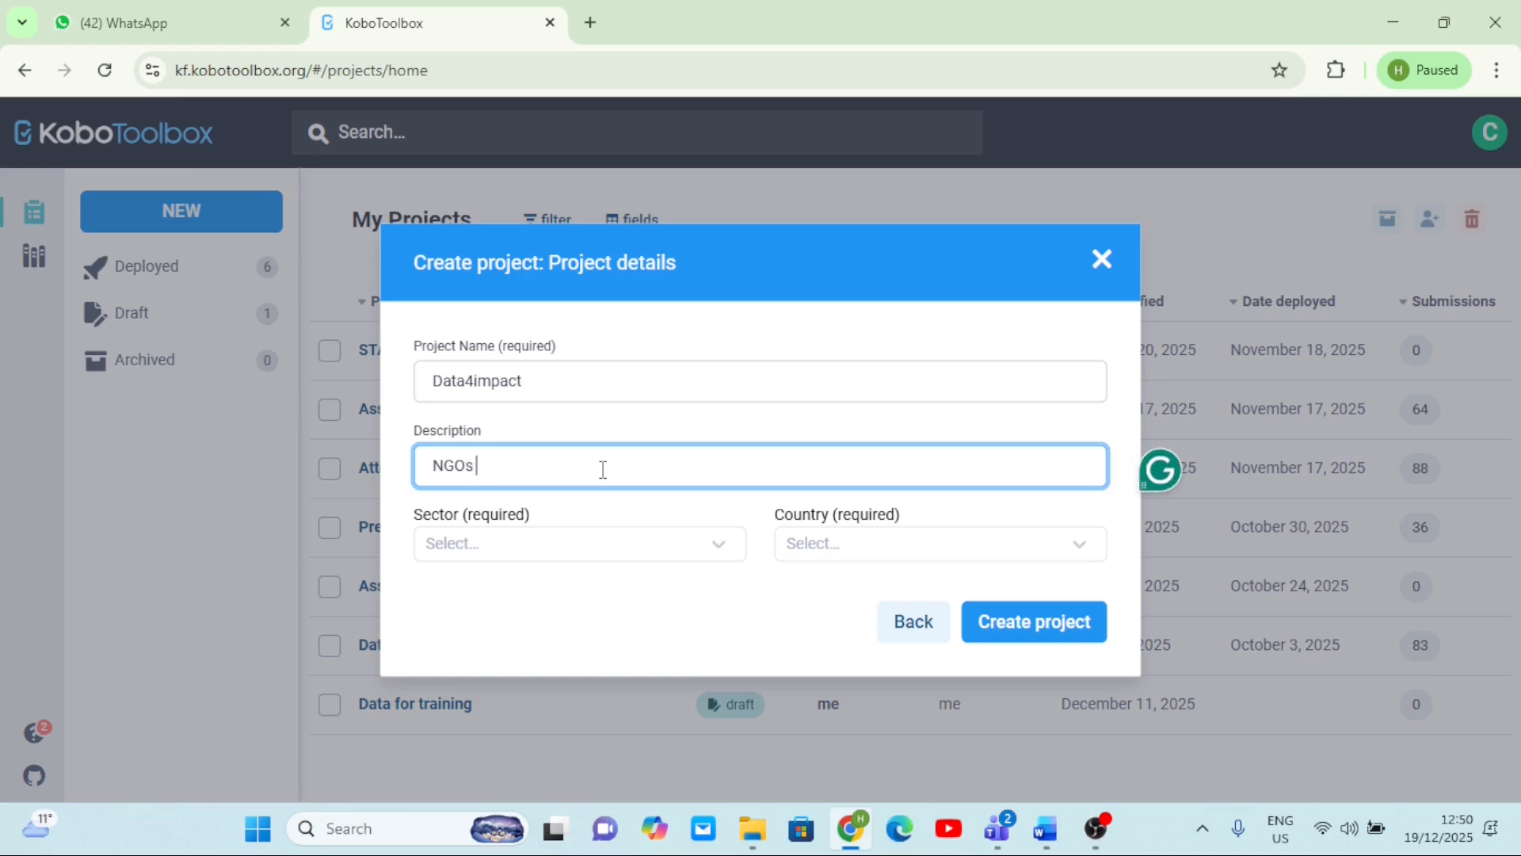
type(" Participants")
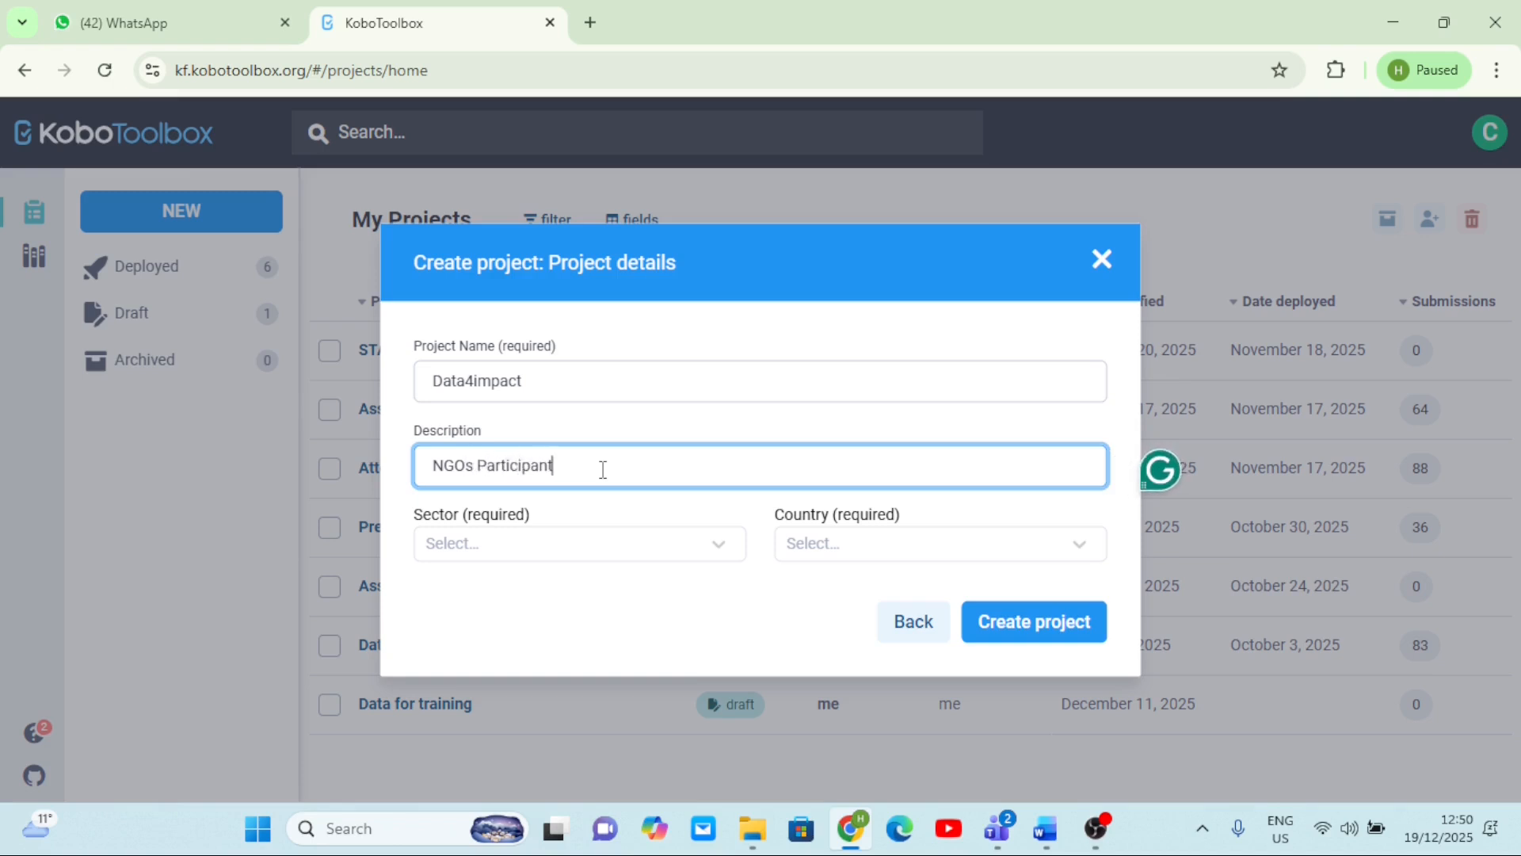
Step: Set sector to Educational Services / Higher Education and country to Cameroon, then create the project
left_click(502, 546)
left_click(557, 479)
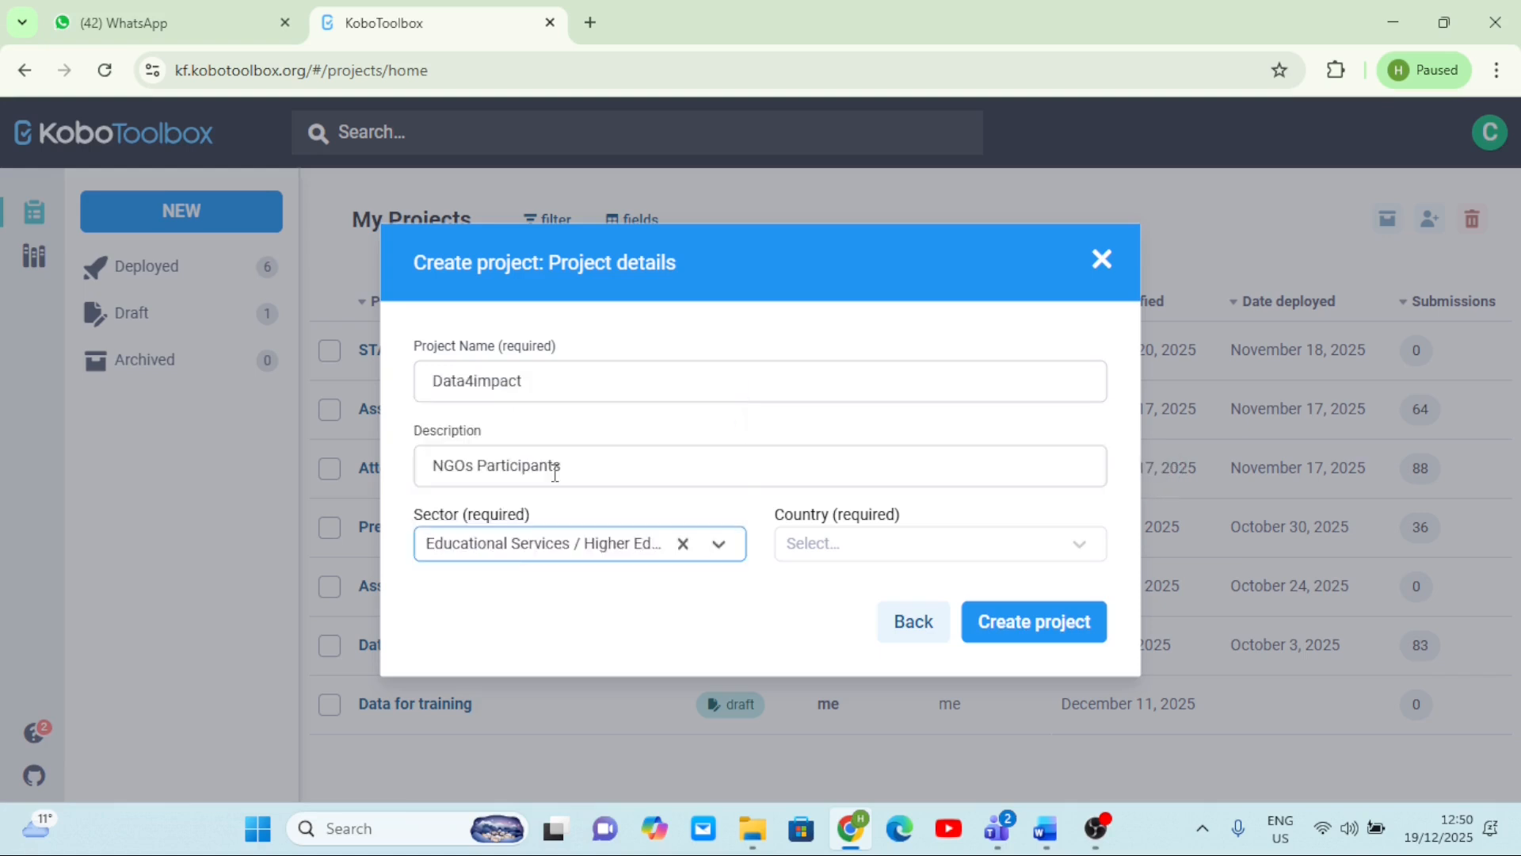
left_click(867, 546)
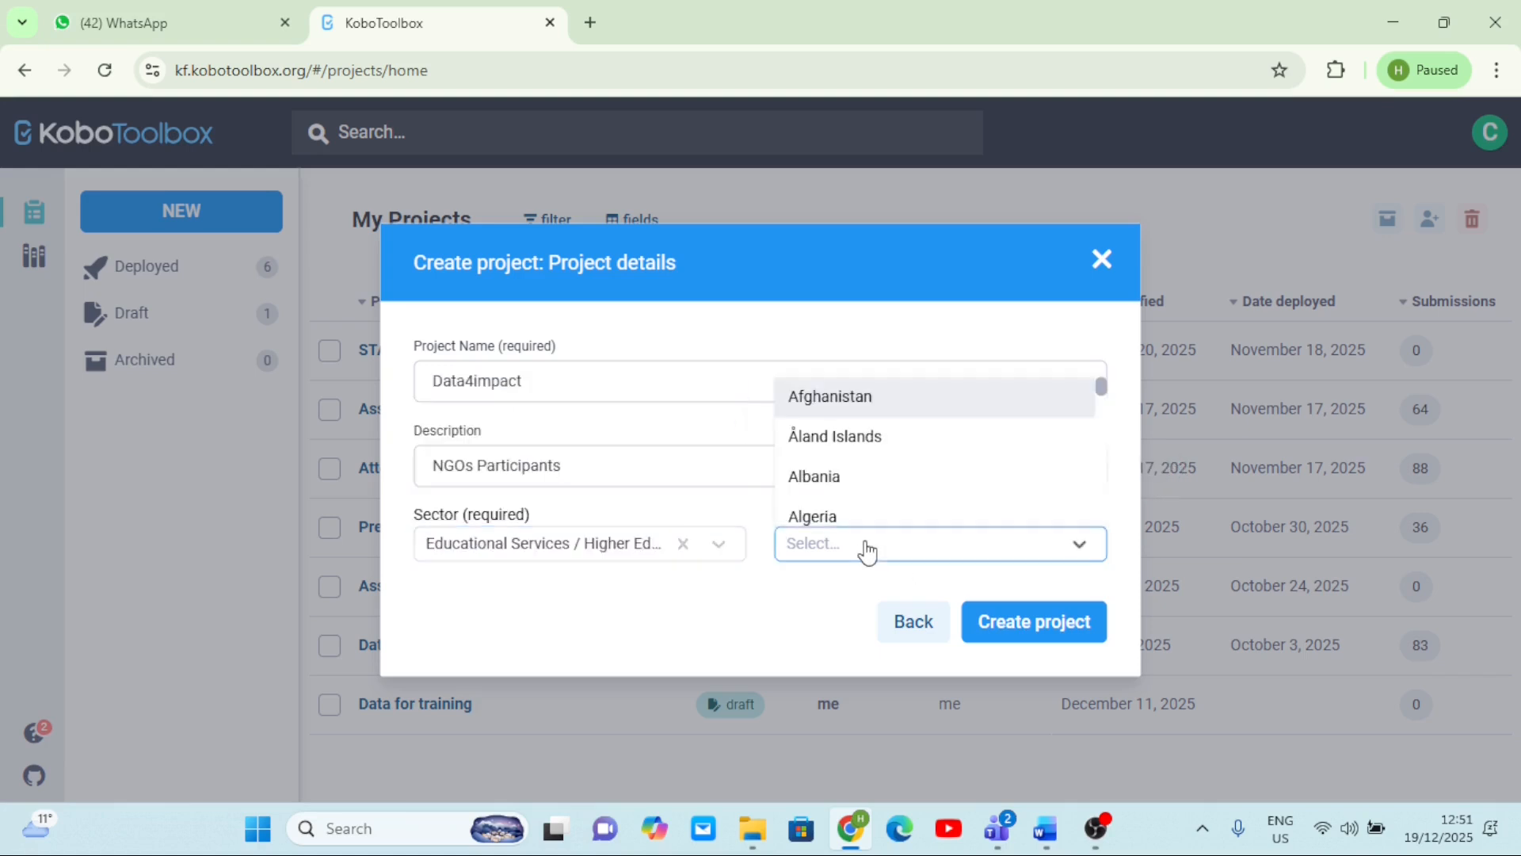
type("Cameroon")
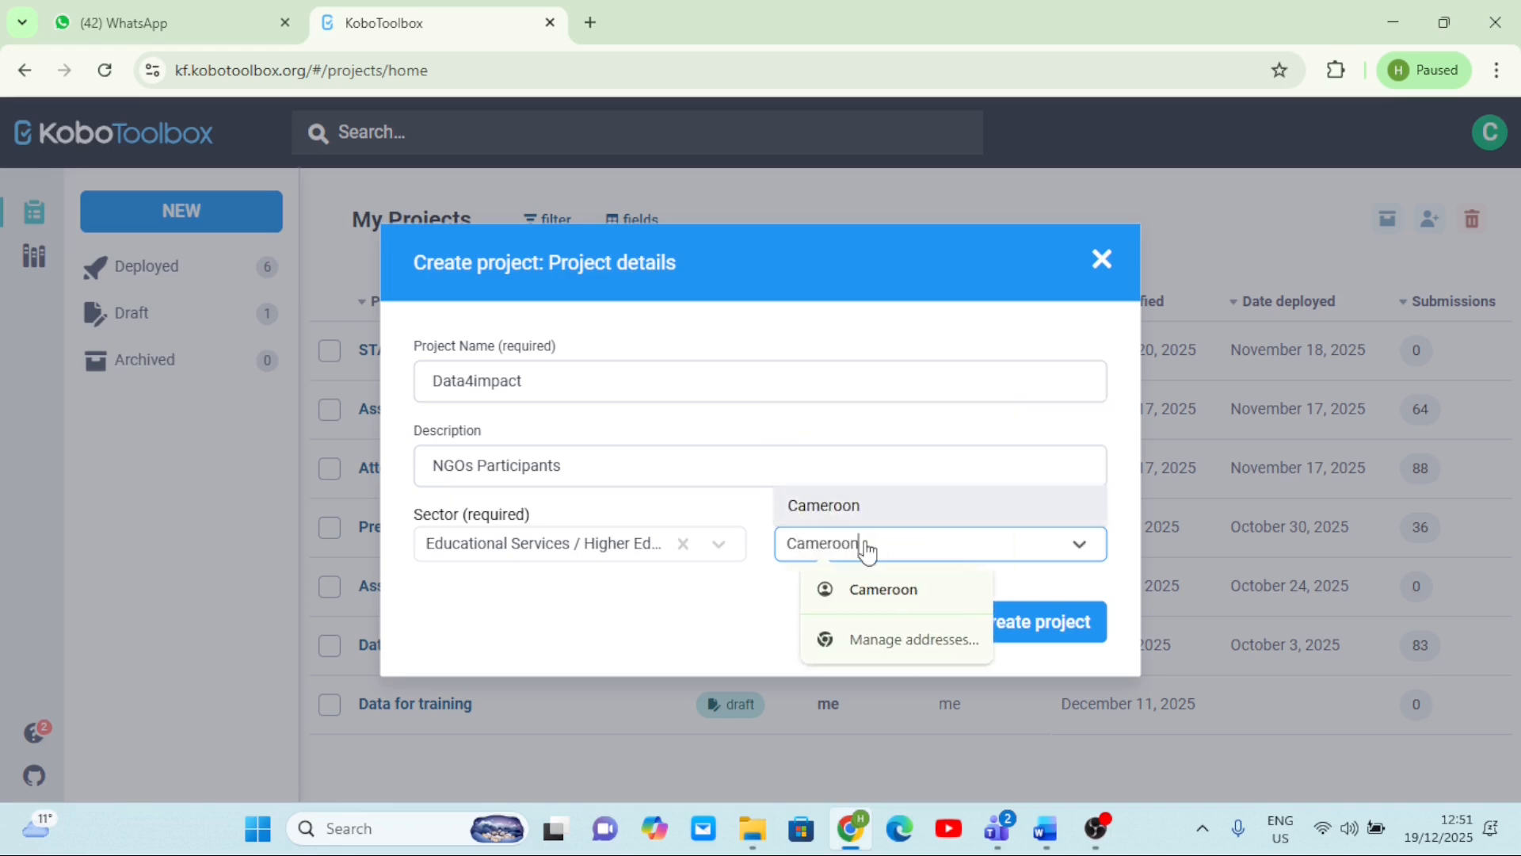
left_click(862, 515)
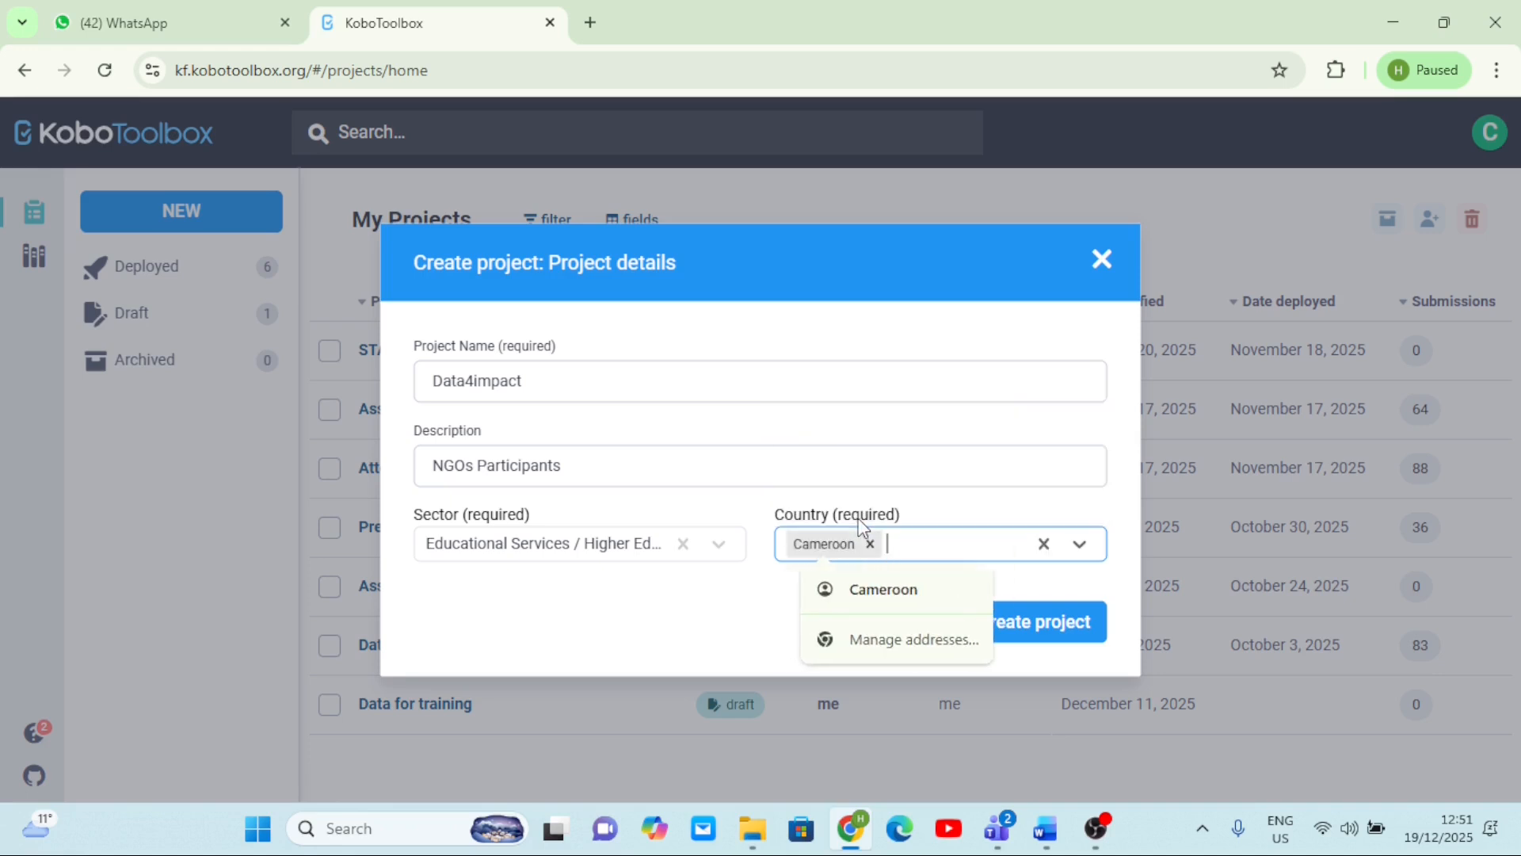
left_click(900, 590)
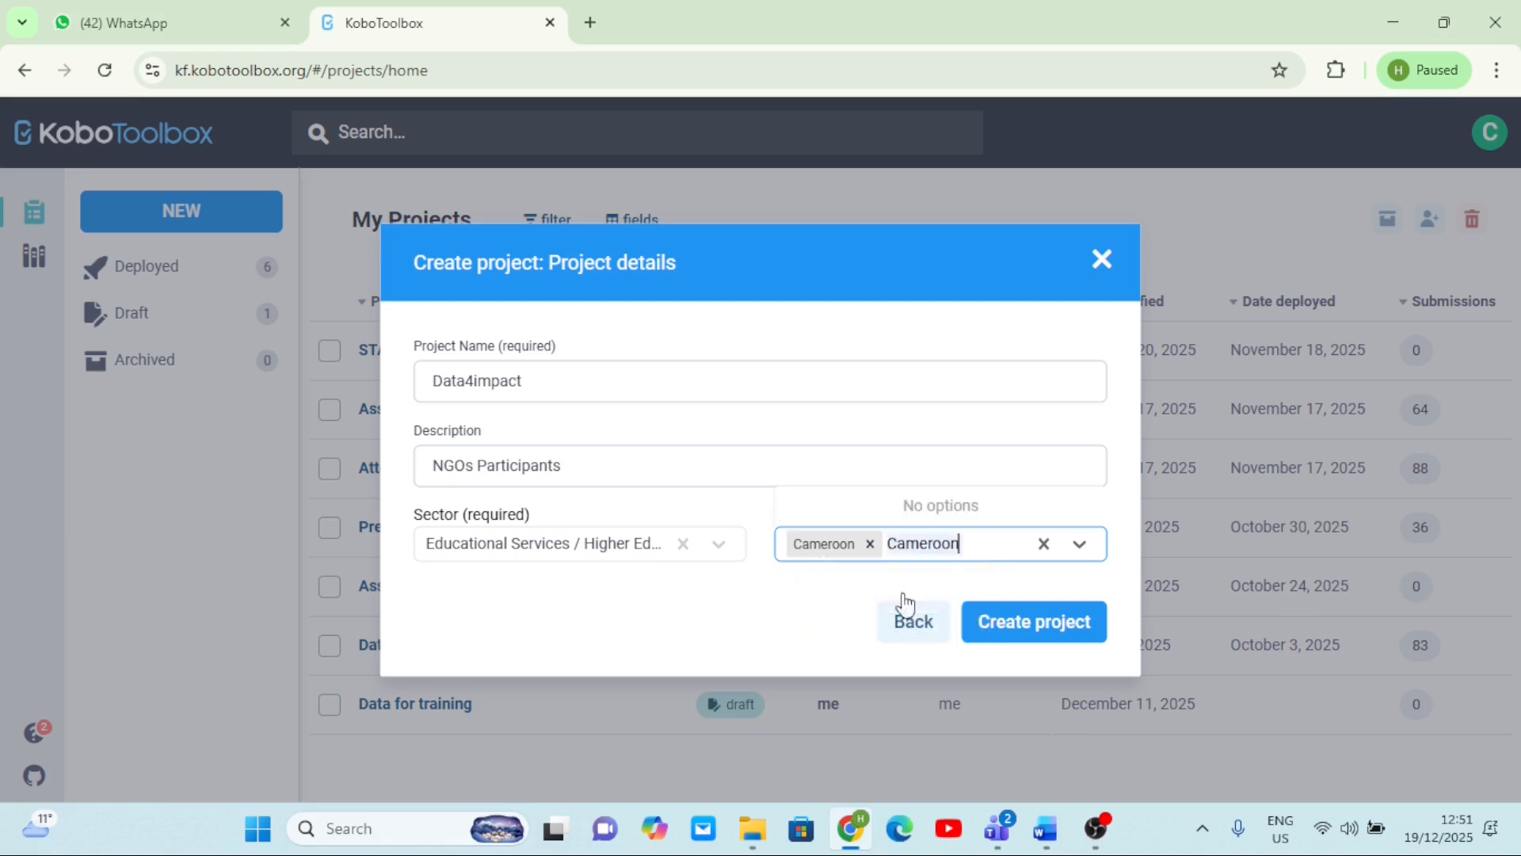
left_click(870, 544)
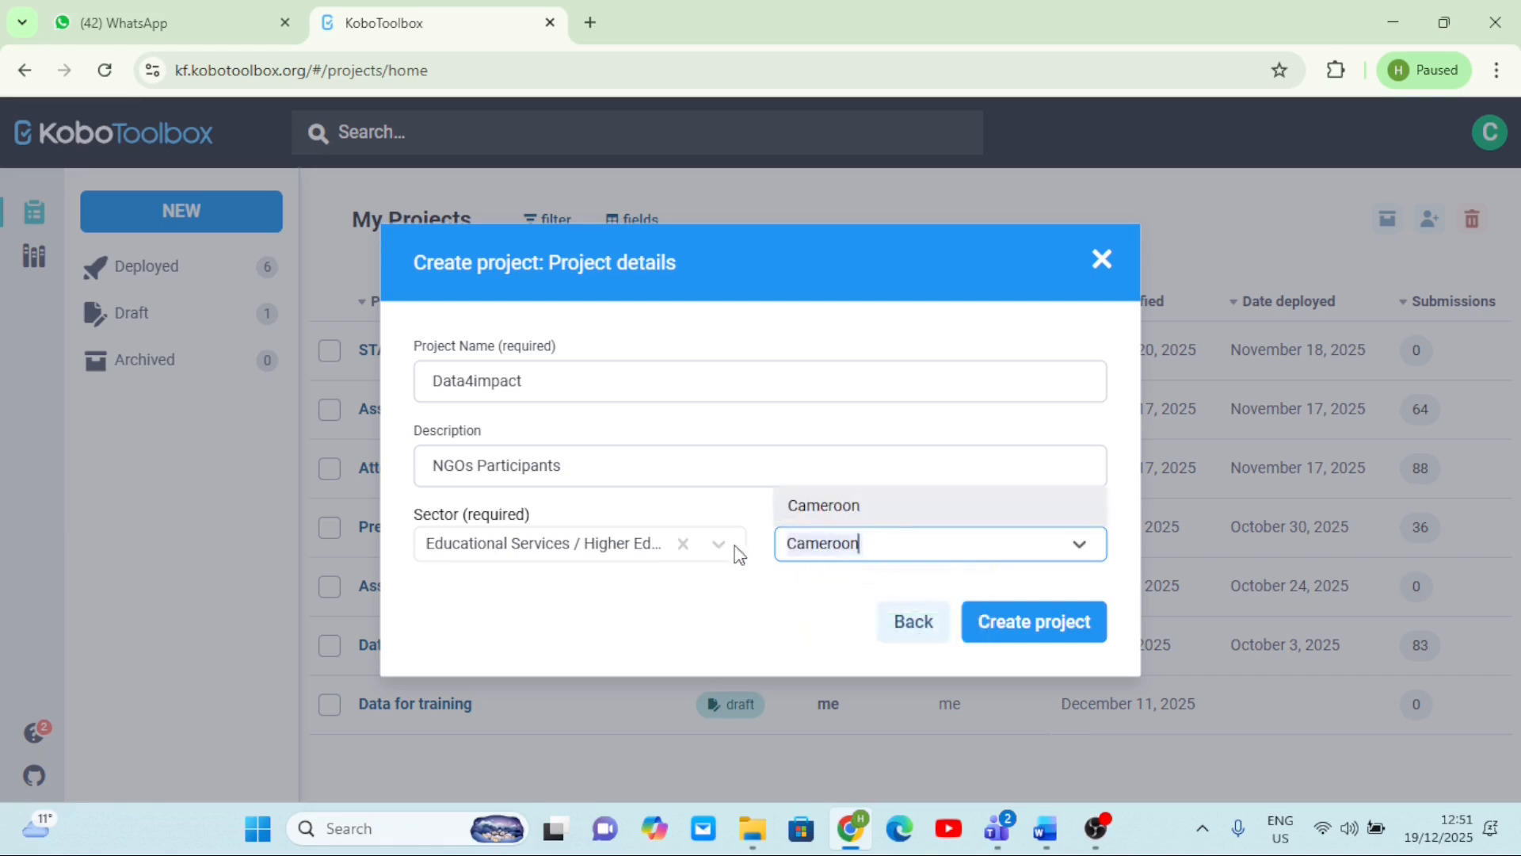
left_click(830, 511)
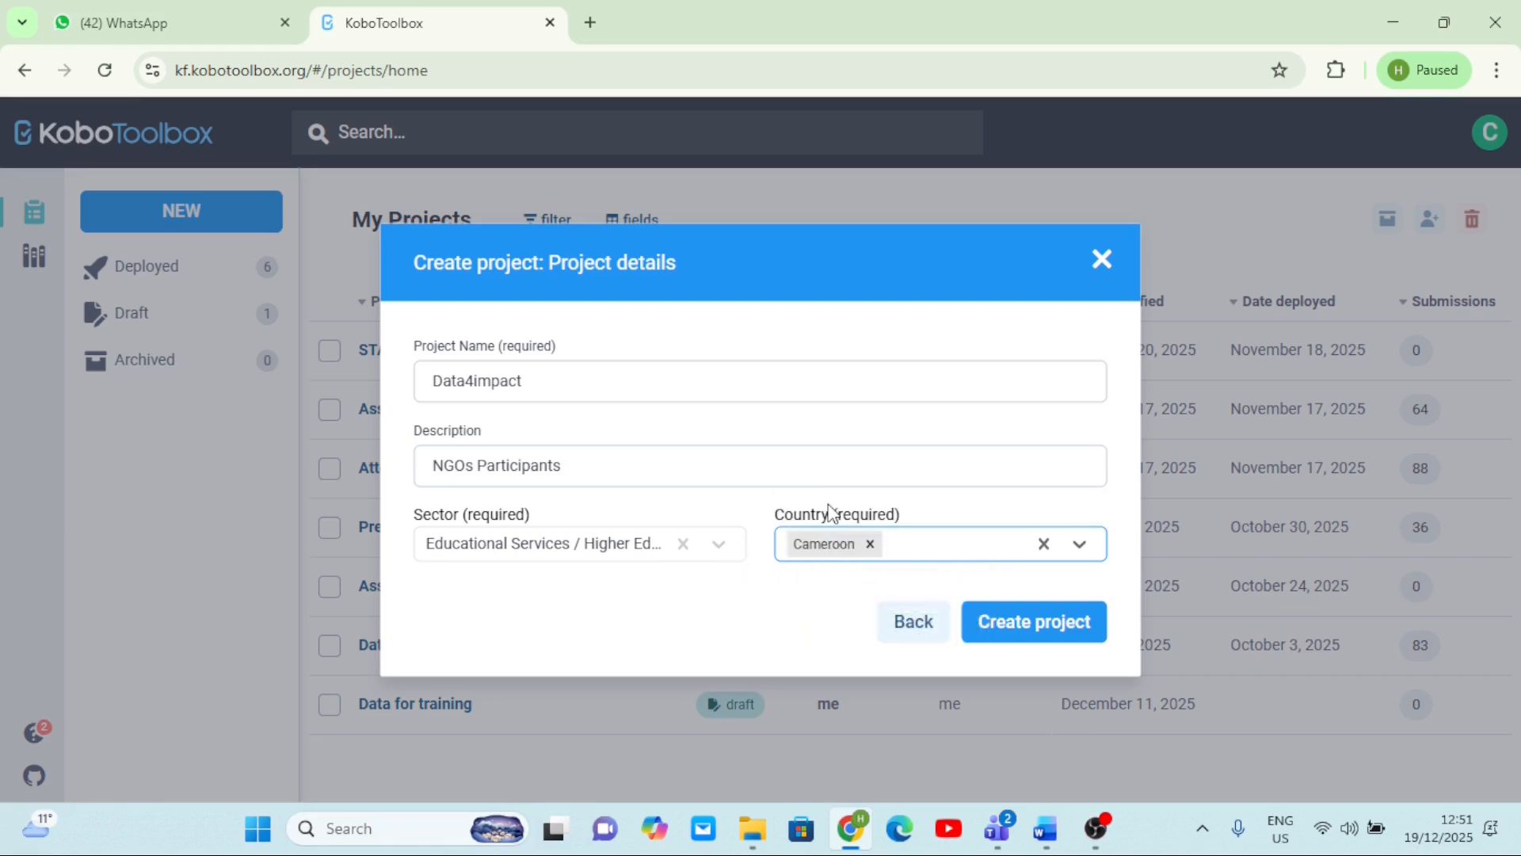
left_click(1054, 625)
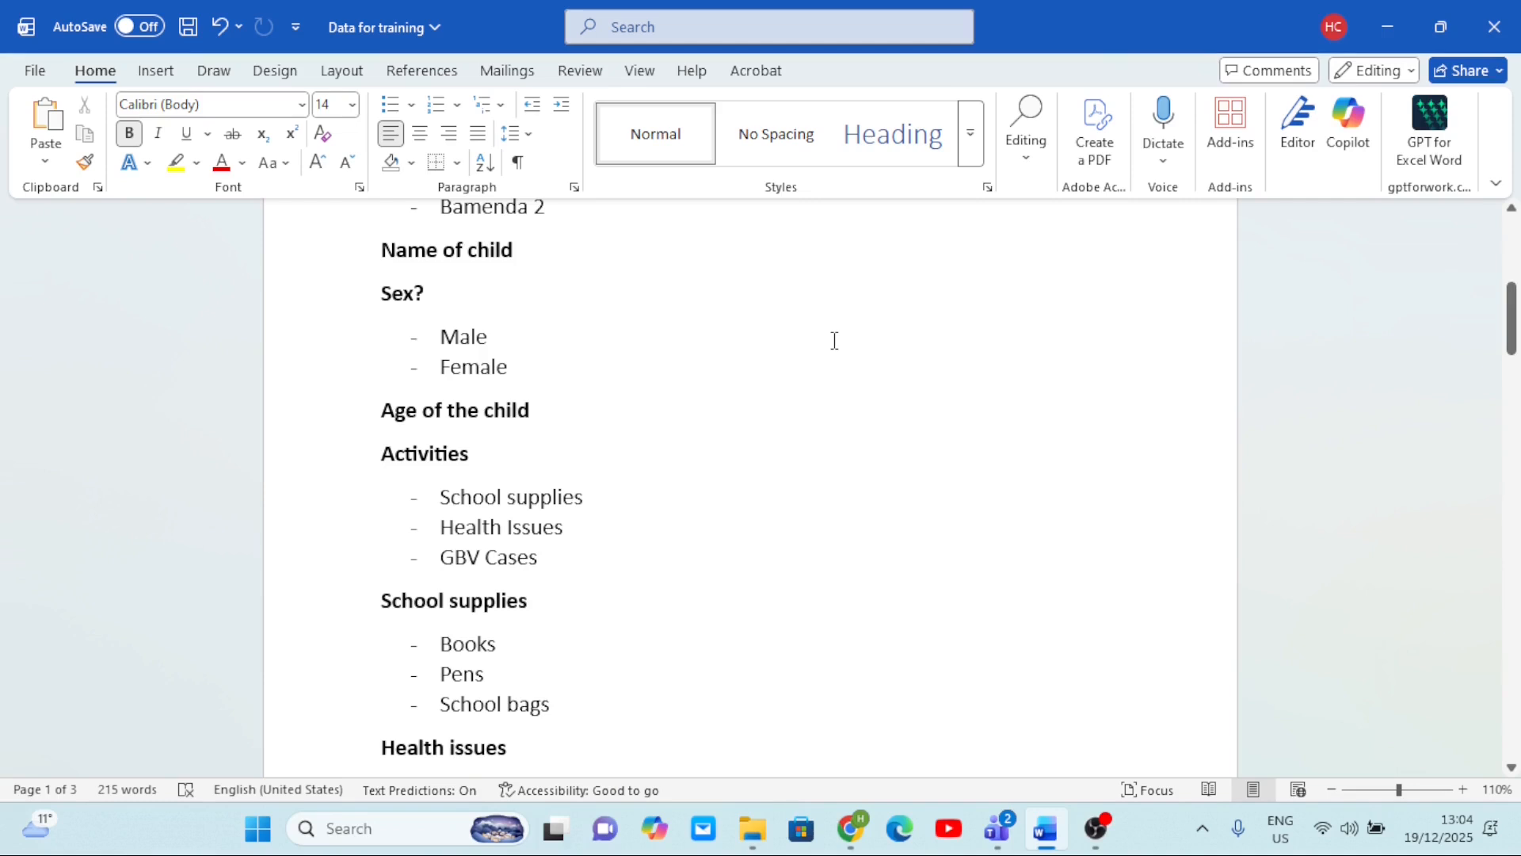
Step: Scroll the Word DATA PLANNING questions down past School supplies to Health issues and GBV cases
scroll(834, 340, "up", 8)
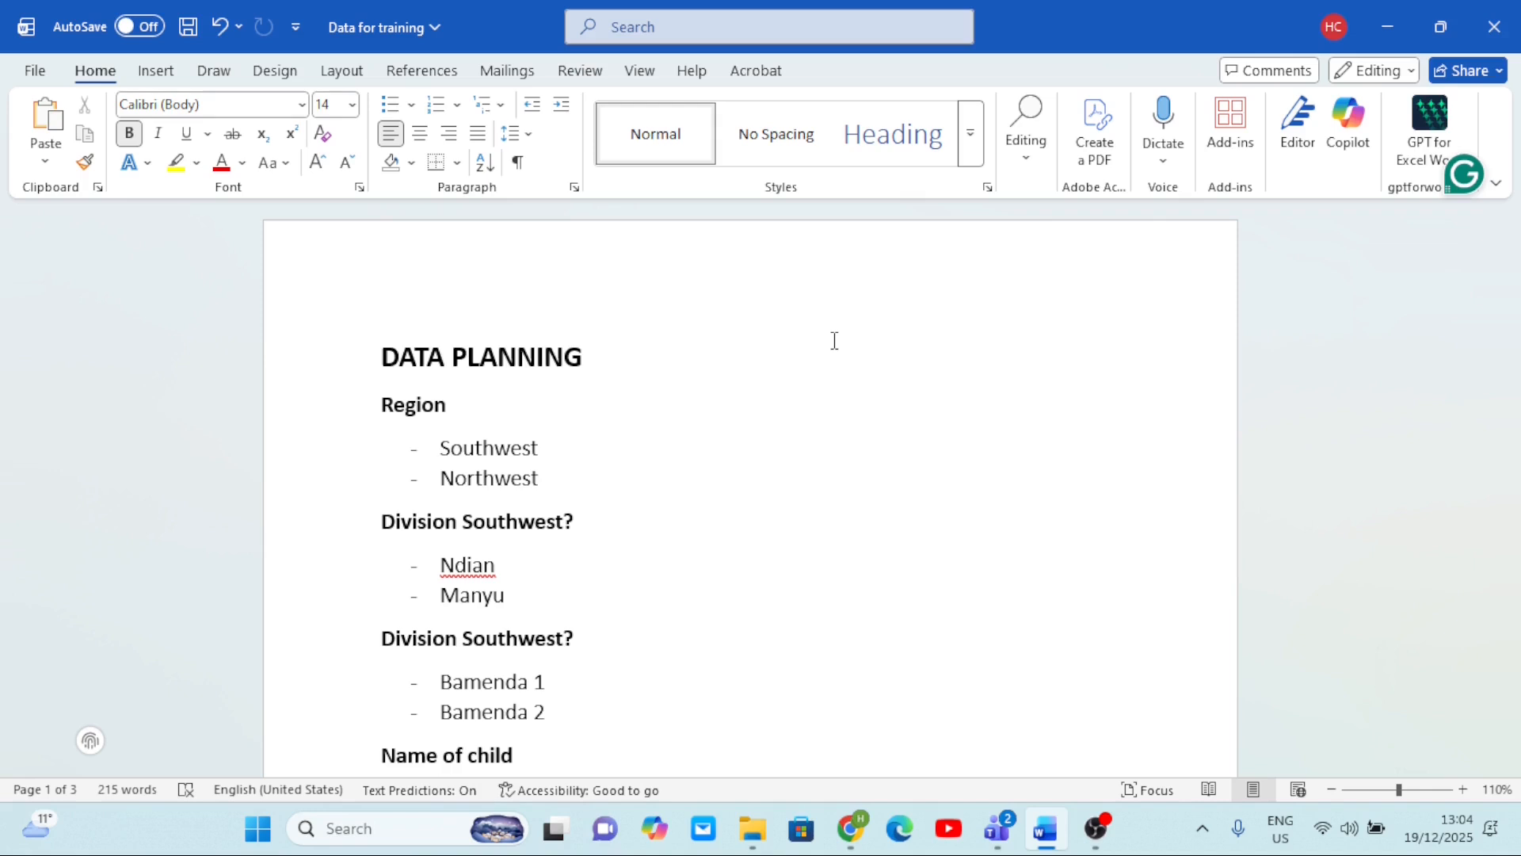
scroll(834, 341, "down", 2)
scroll(834, 341, "up", 1)
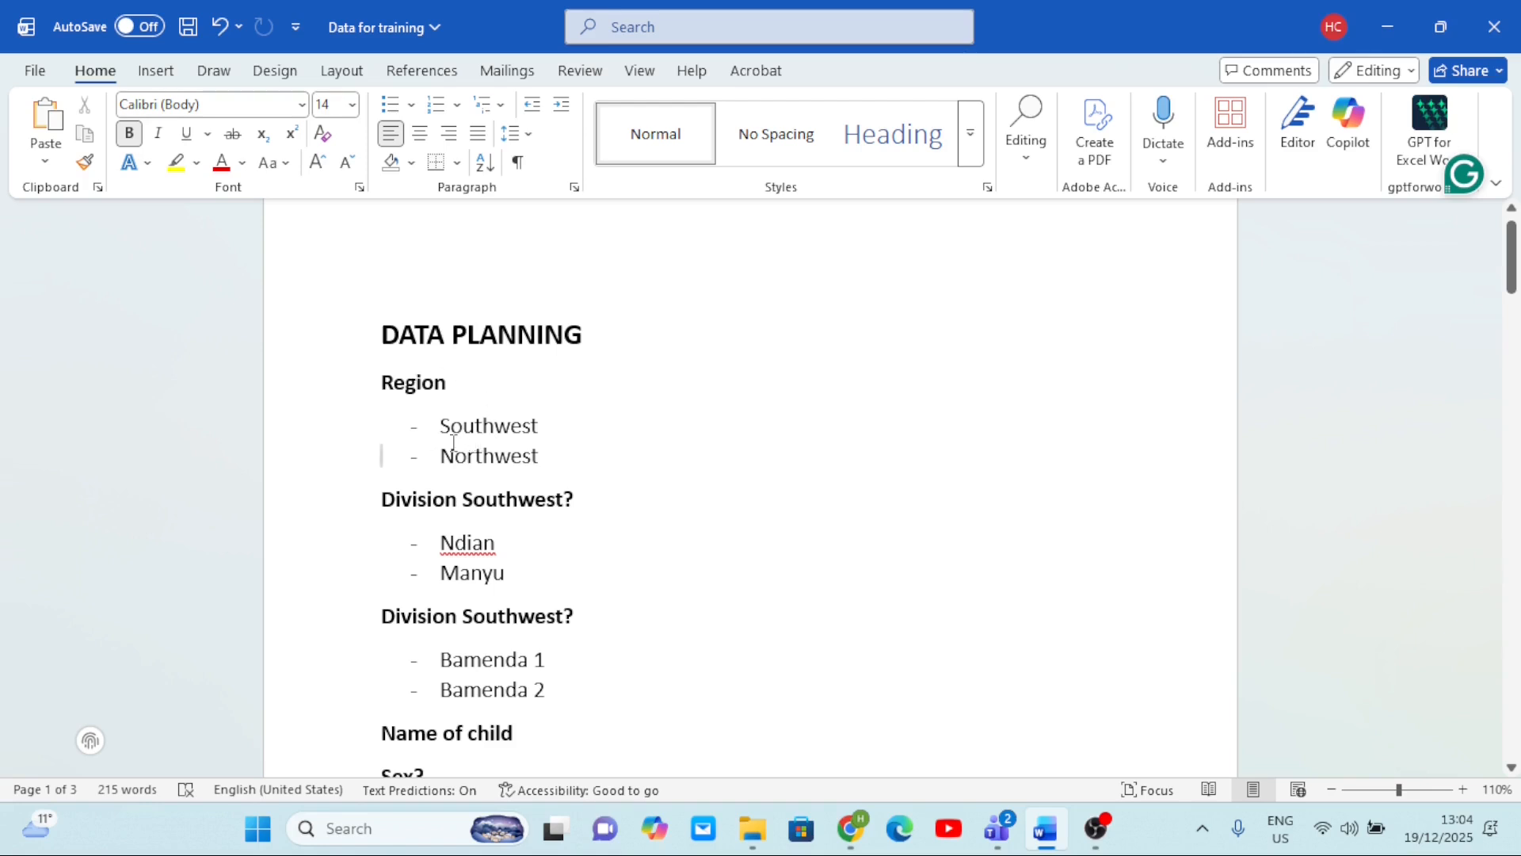
scroll(488, 458, "down", 3)
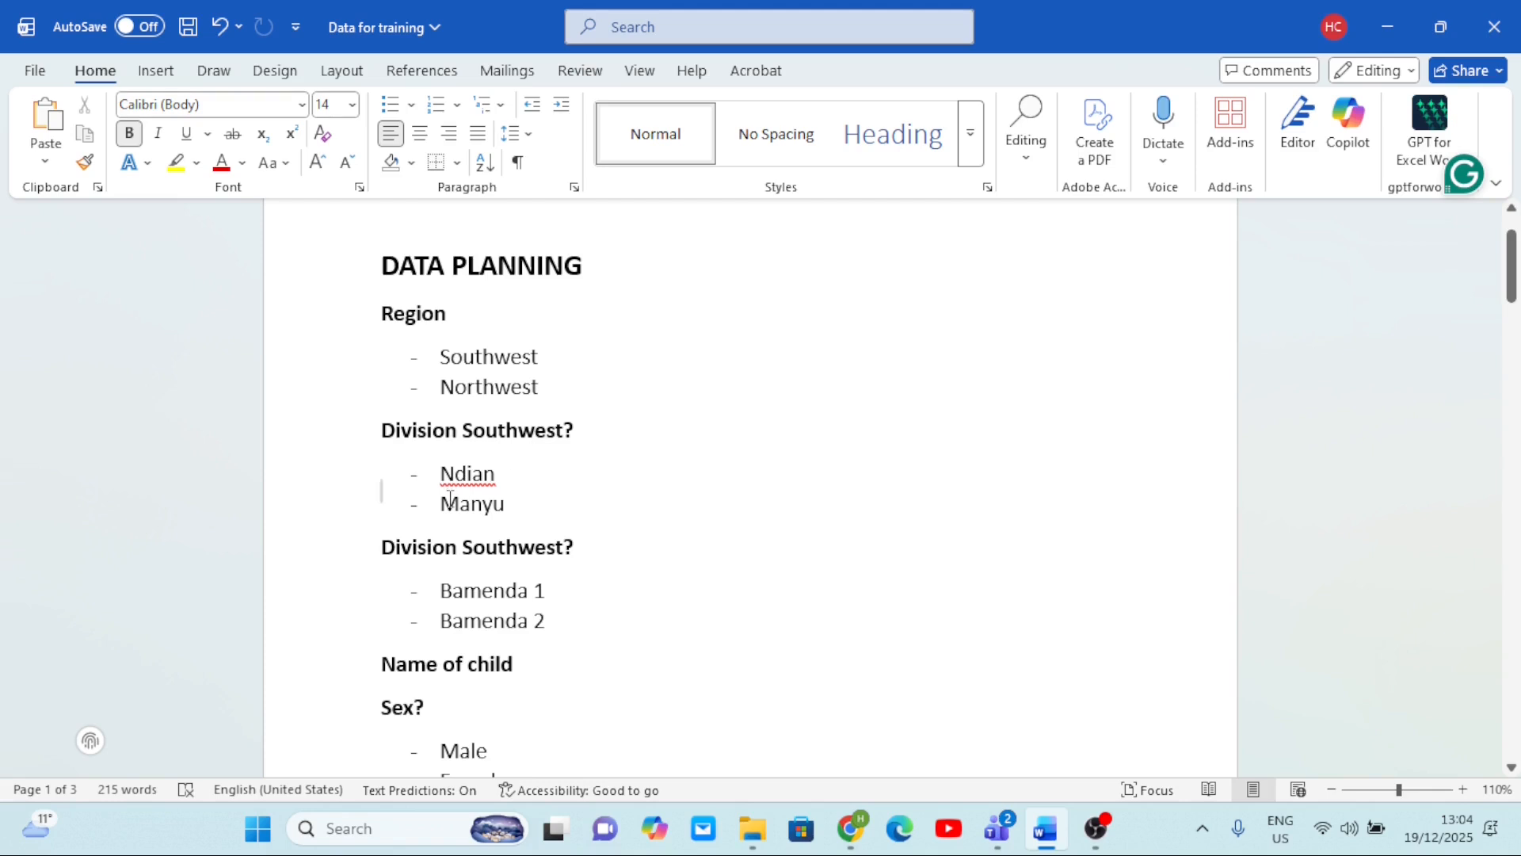
scroll(480, 509, "down", 4)
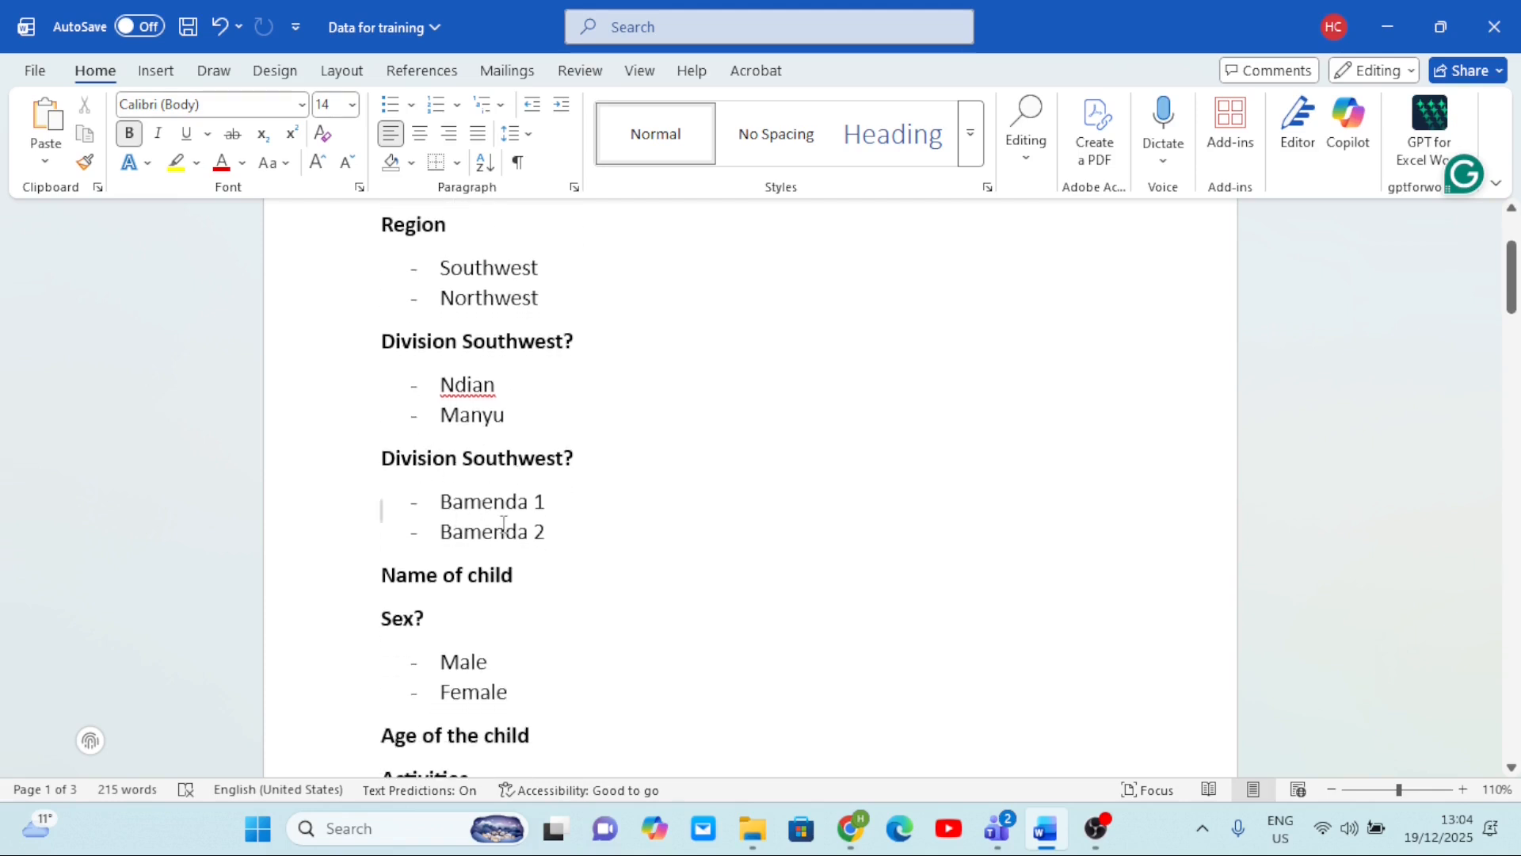
scroll(504, 525, "down", 3)
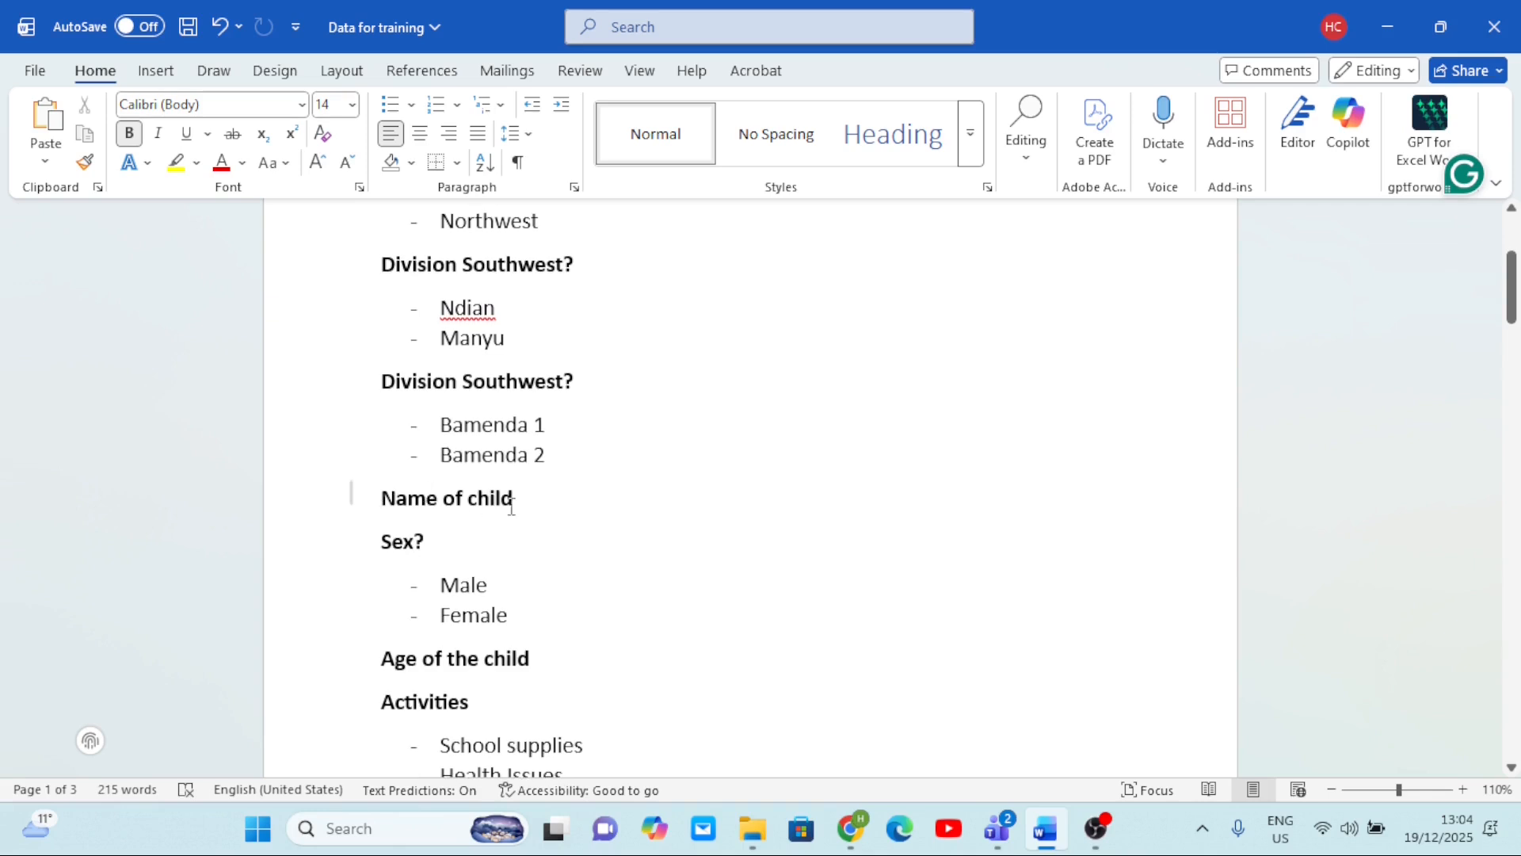
scroll(514, 507, "down", 4)
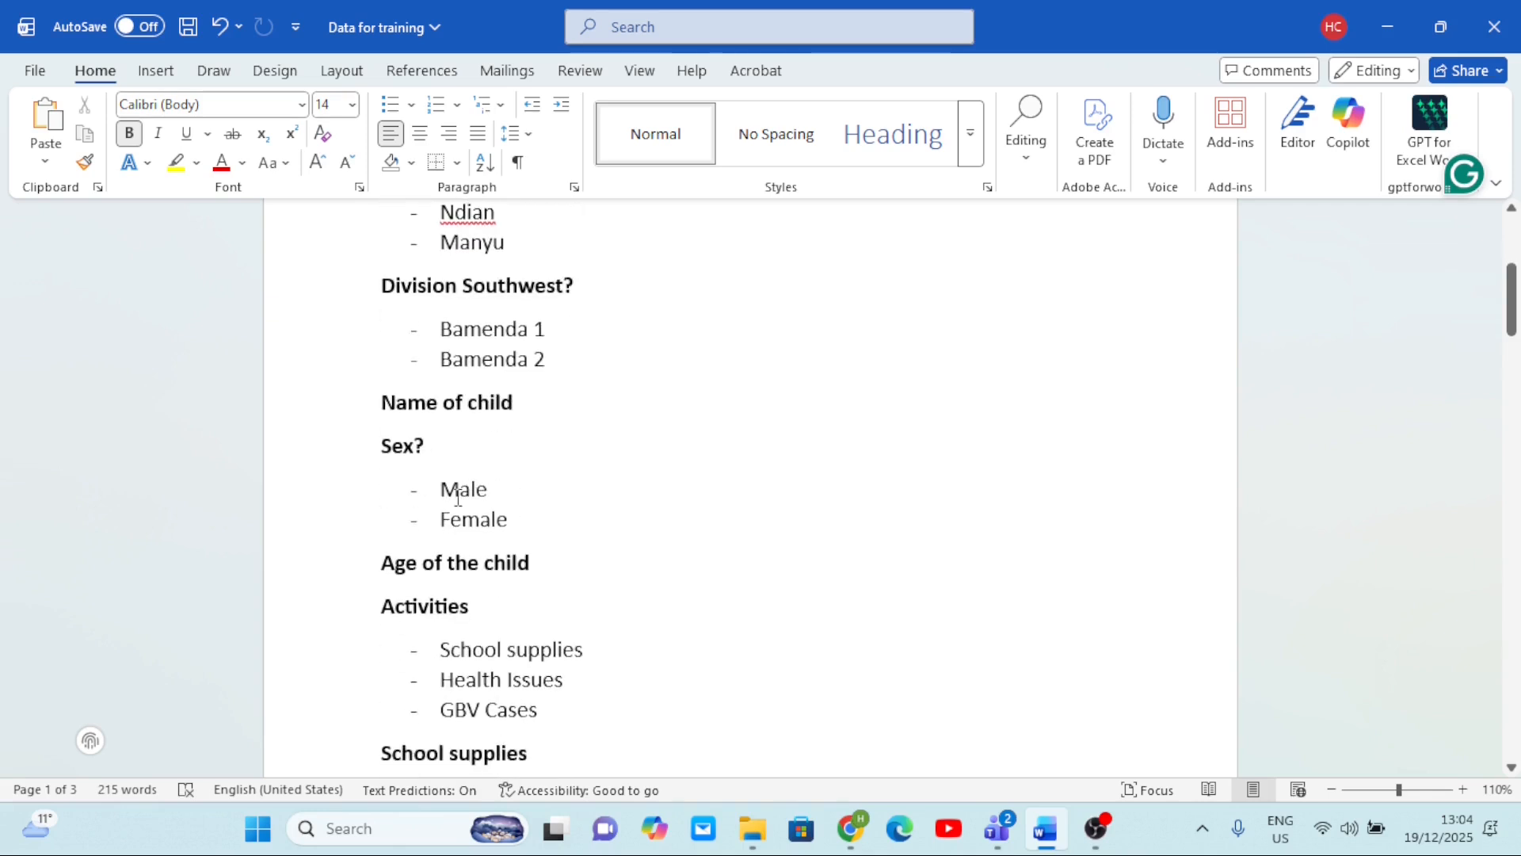
scroll(452, 495, "down", 3)
scroll(467, 499, "down", 2)
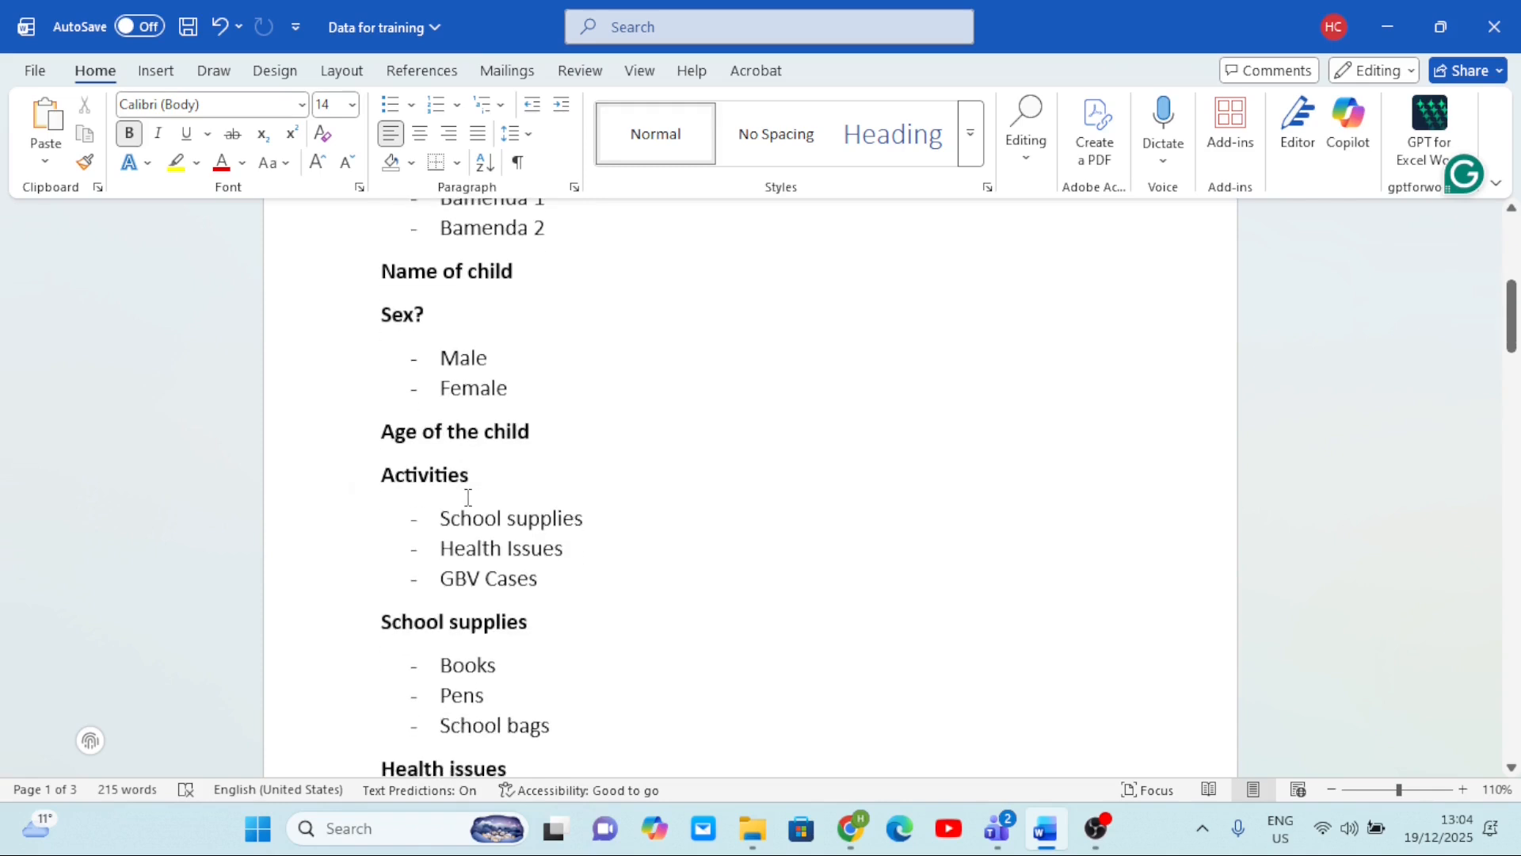
scroll(448, 497, "down", 3)
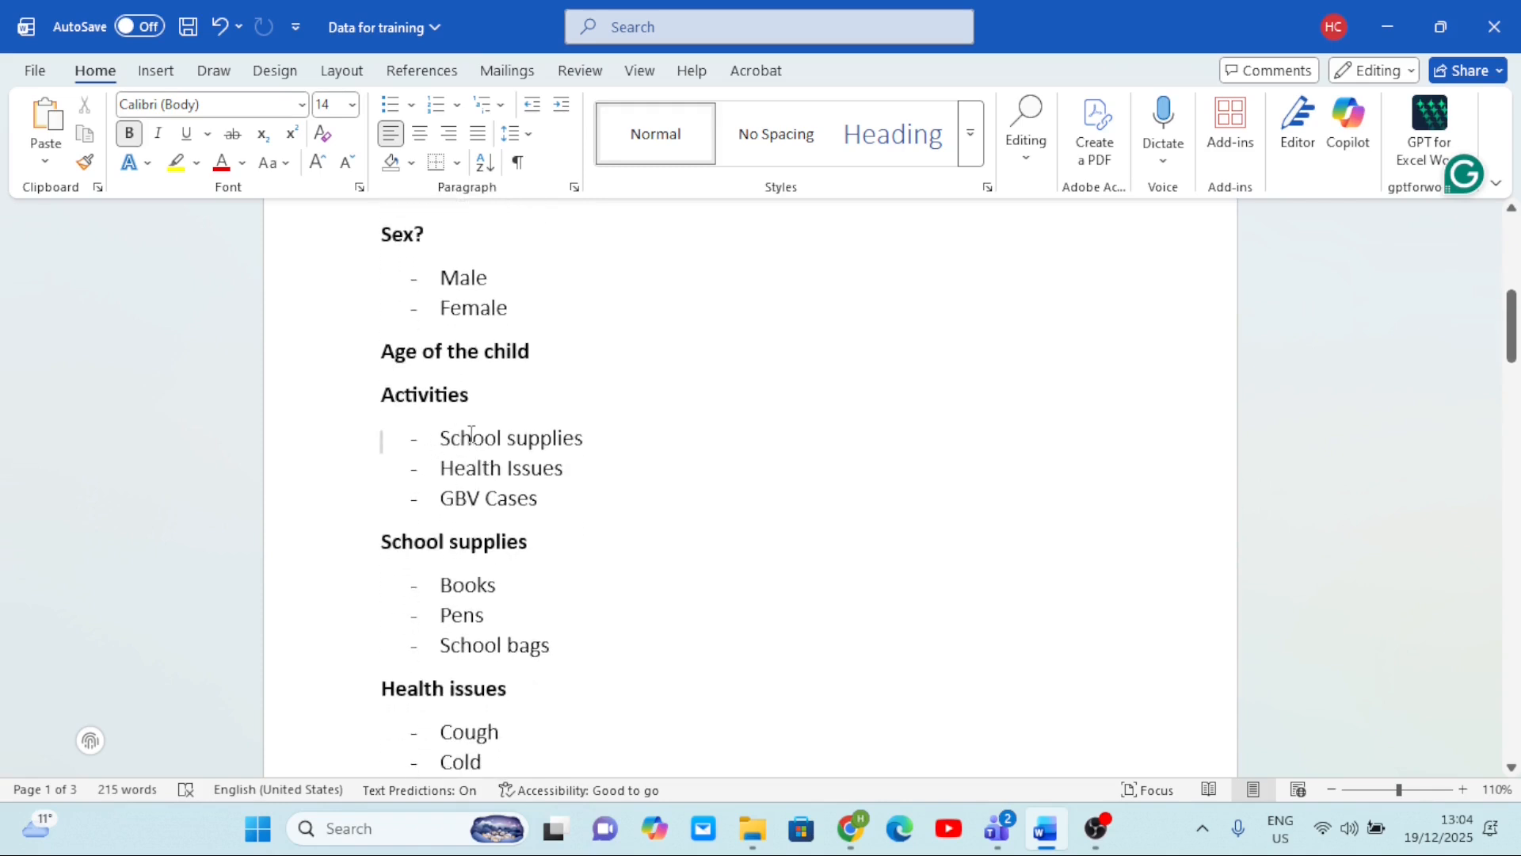
scroll(479, 446, "down", 4)
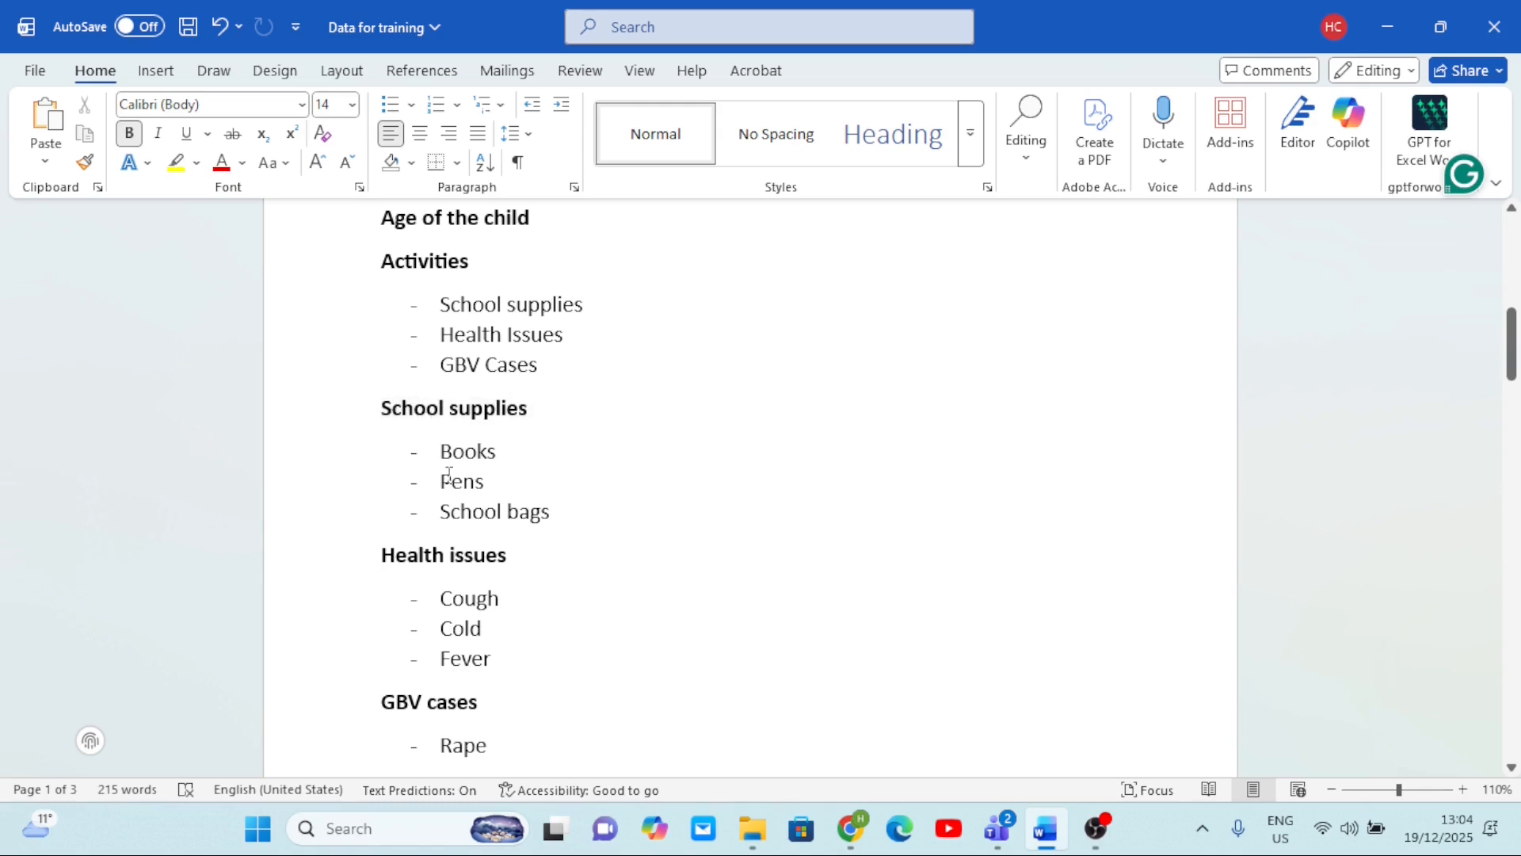
scroll(497, 513, "down", 3)
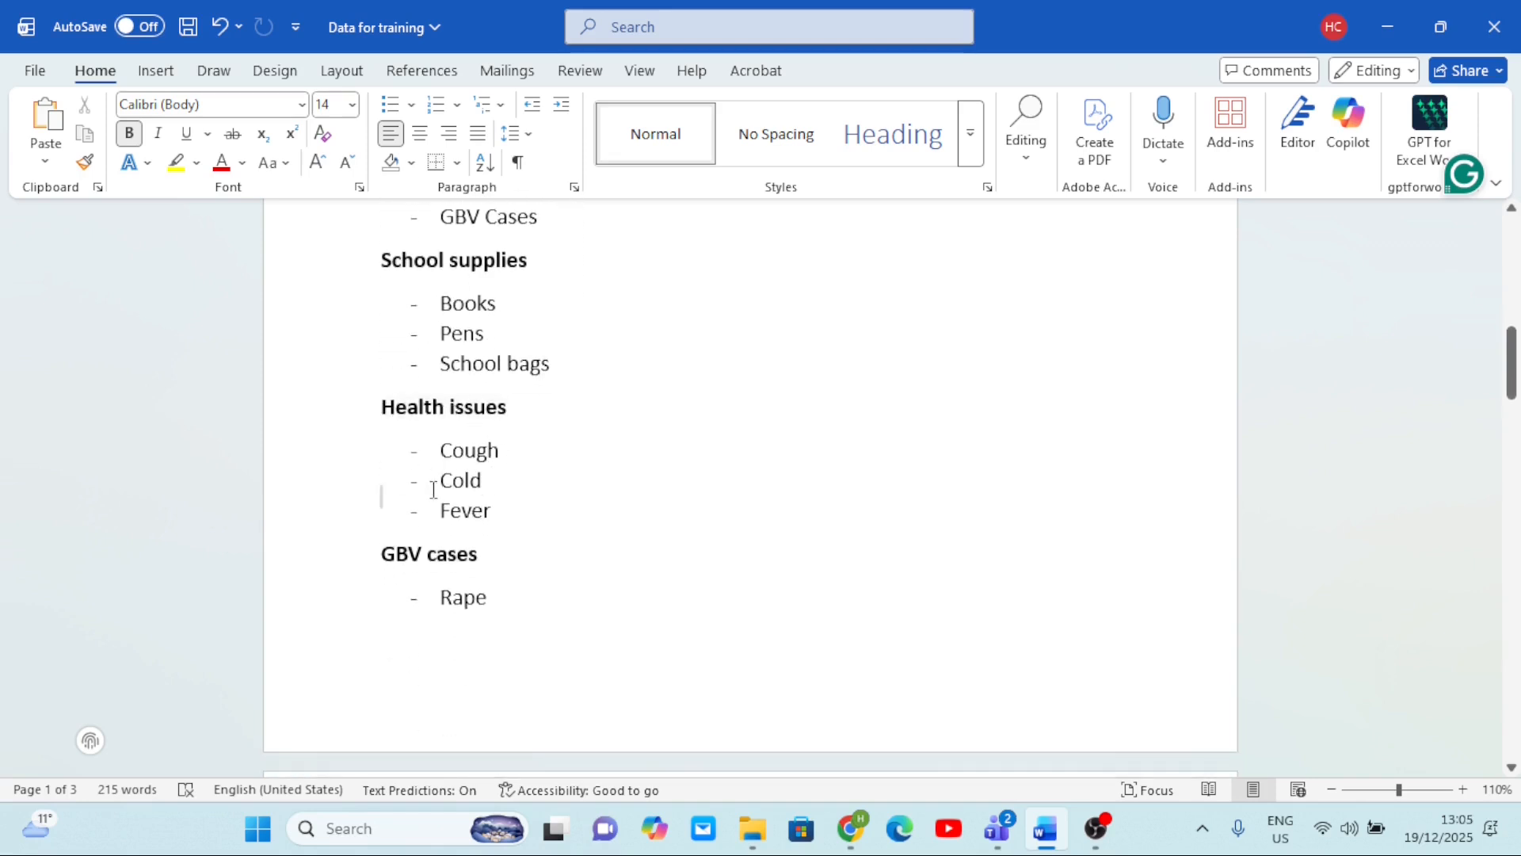
scroll(491, 517, "down", 5)
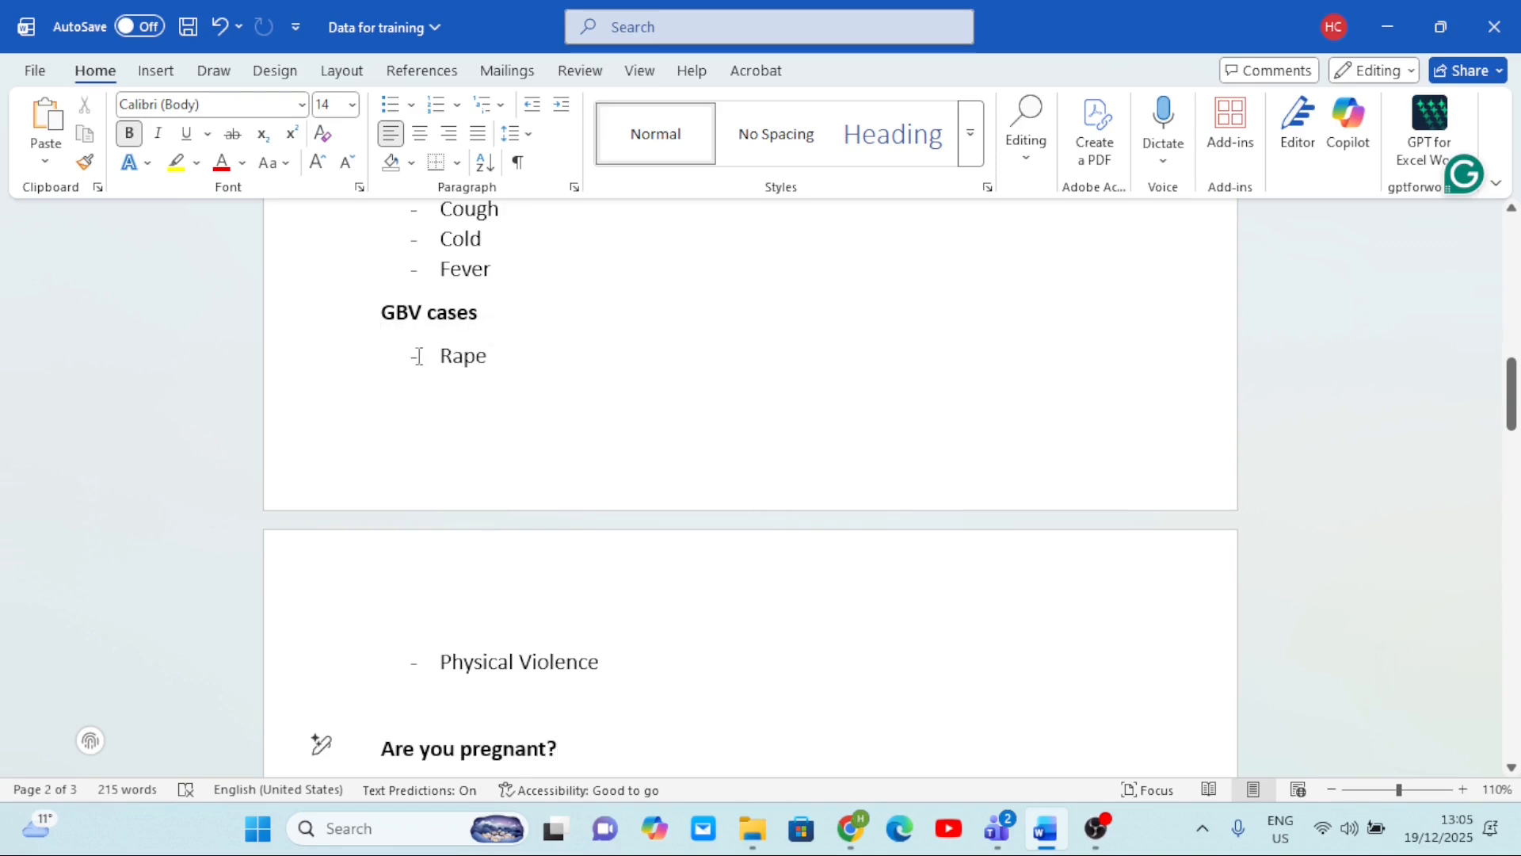
scroll(531, 647, "down", 5)
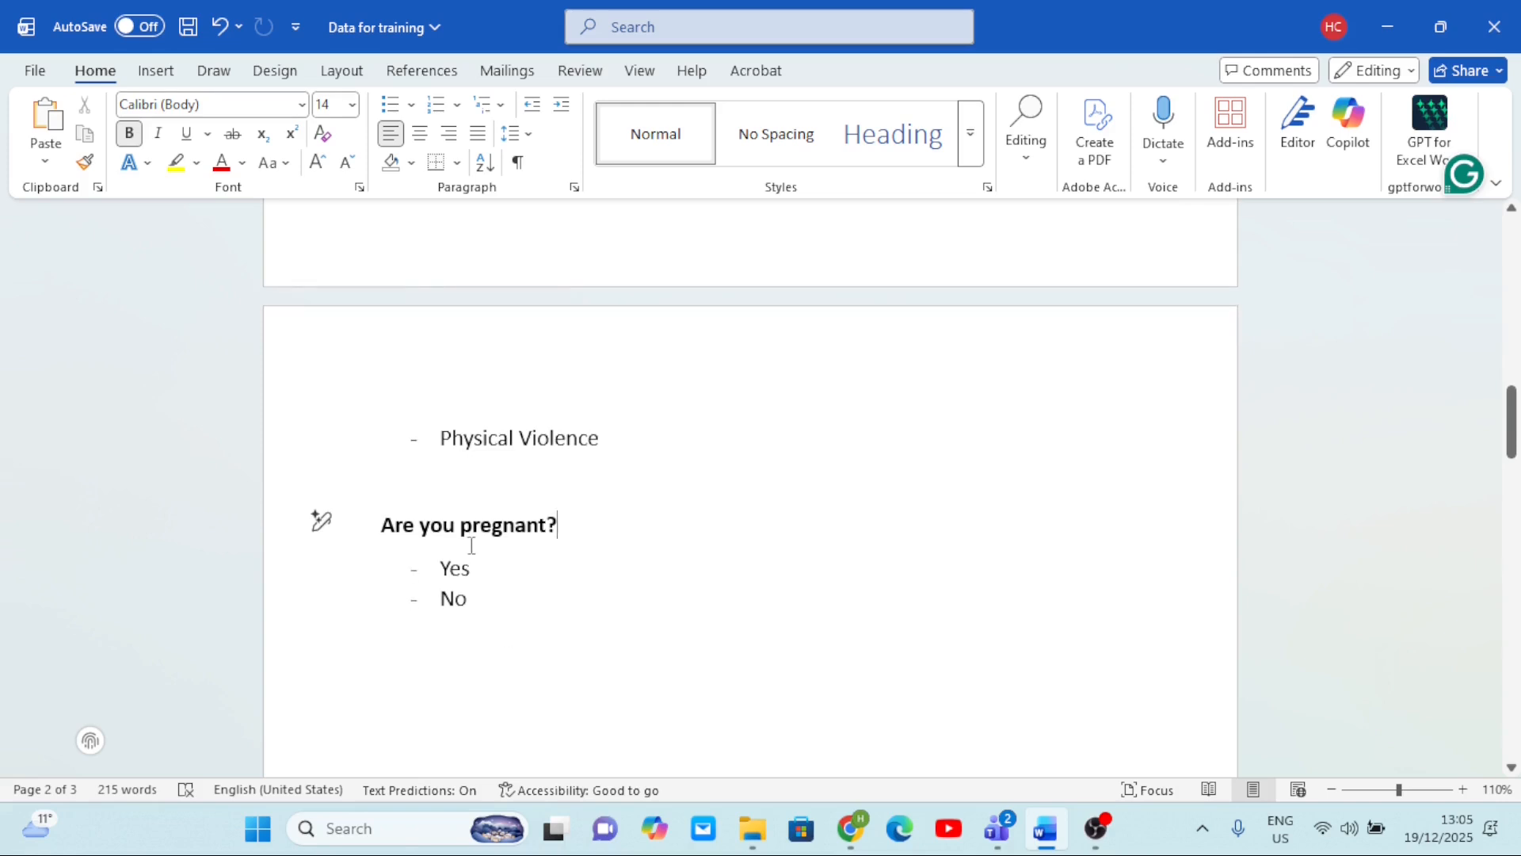
scroll(472, 545, "down", 1)
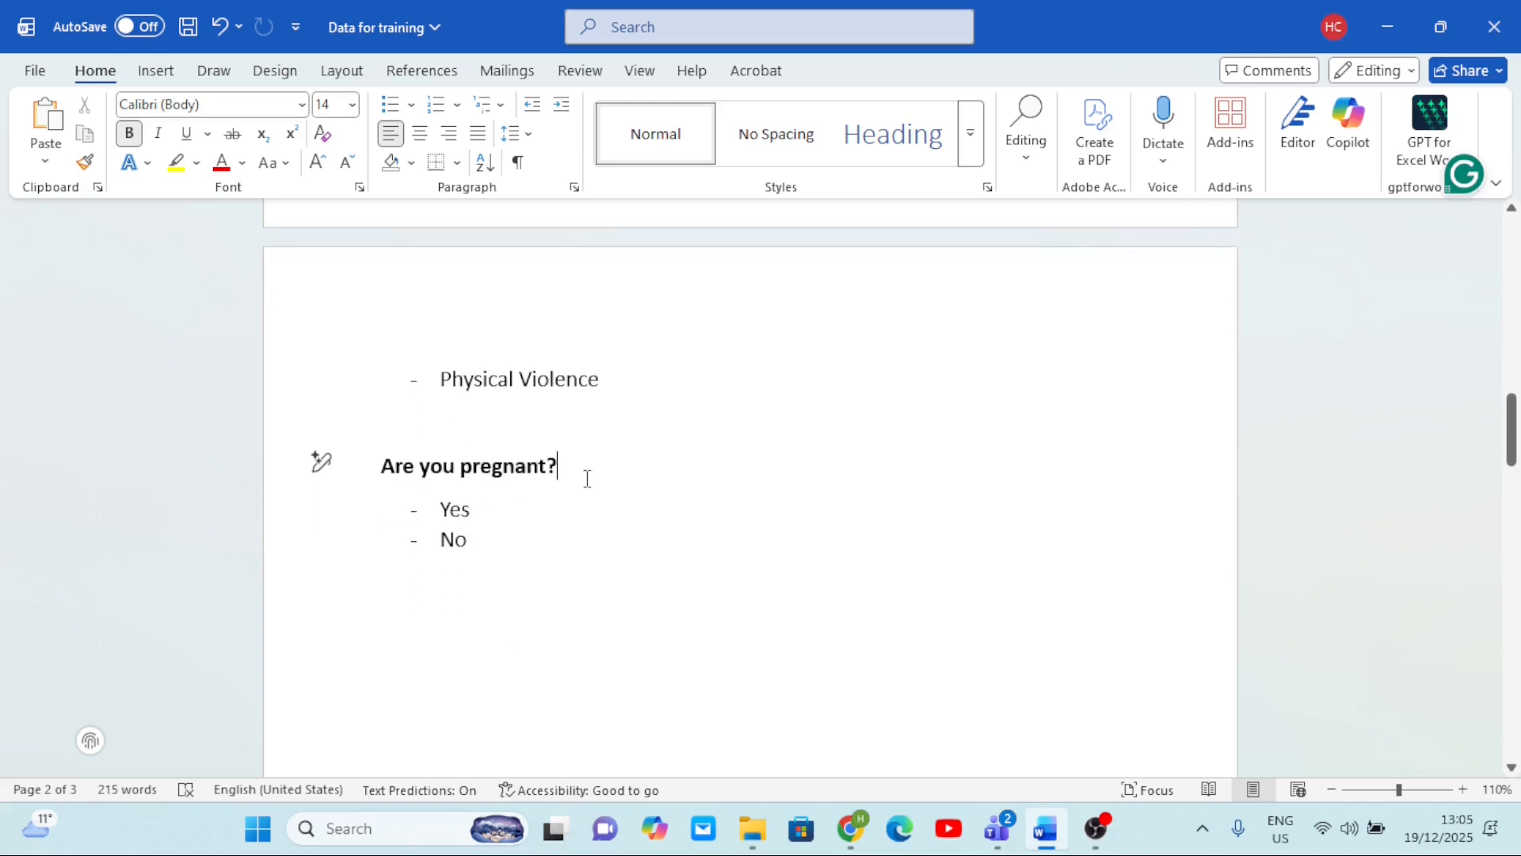
scroll(568, 522, "down", 10)
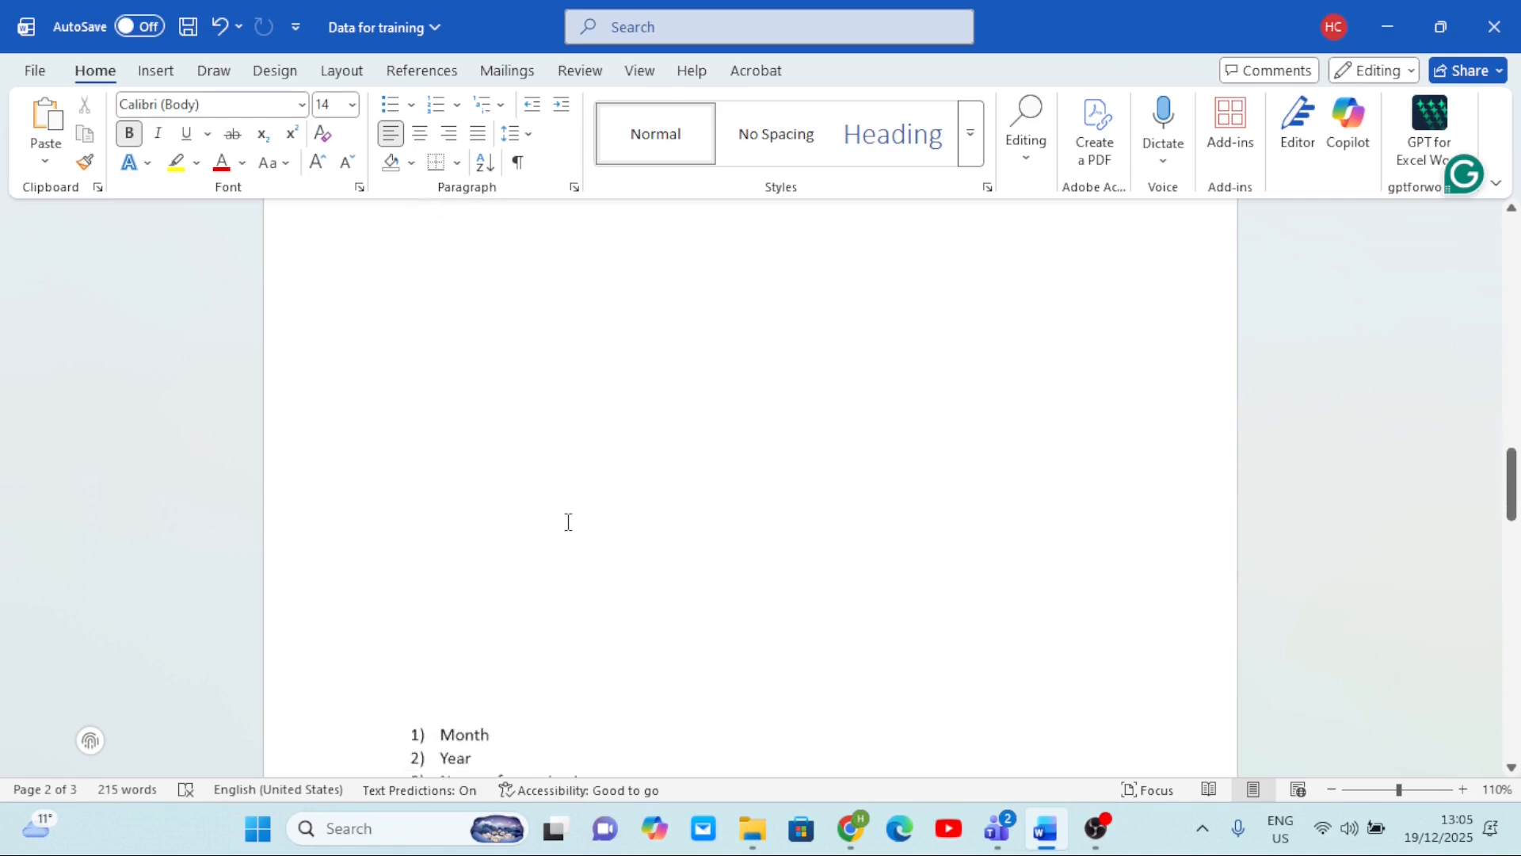
scroll(568, 522, "up", 8)
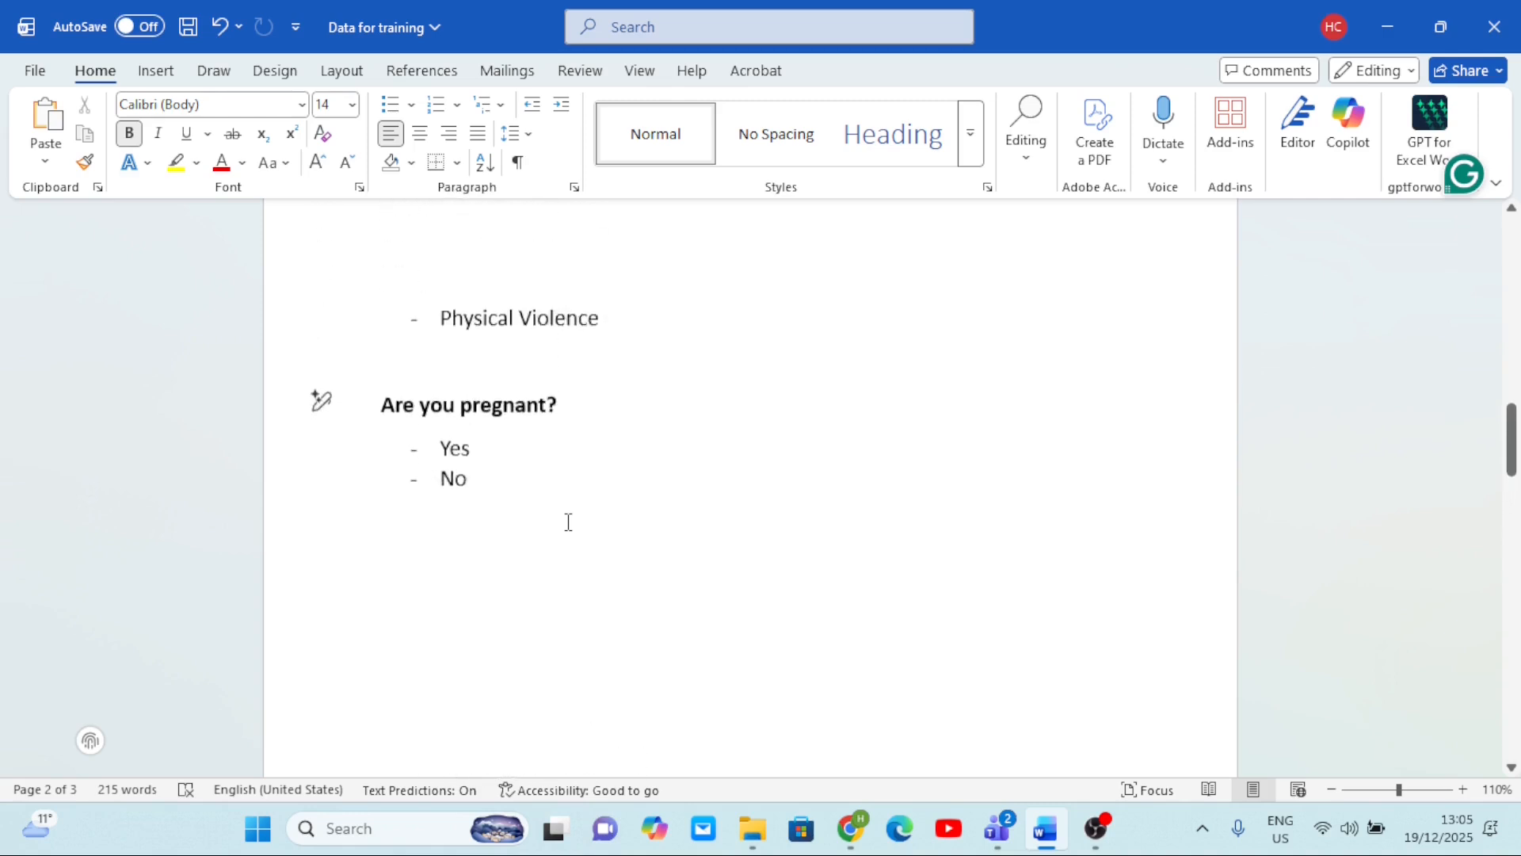
scroll(568, 522, "up", 12)
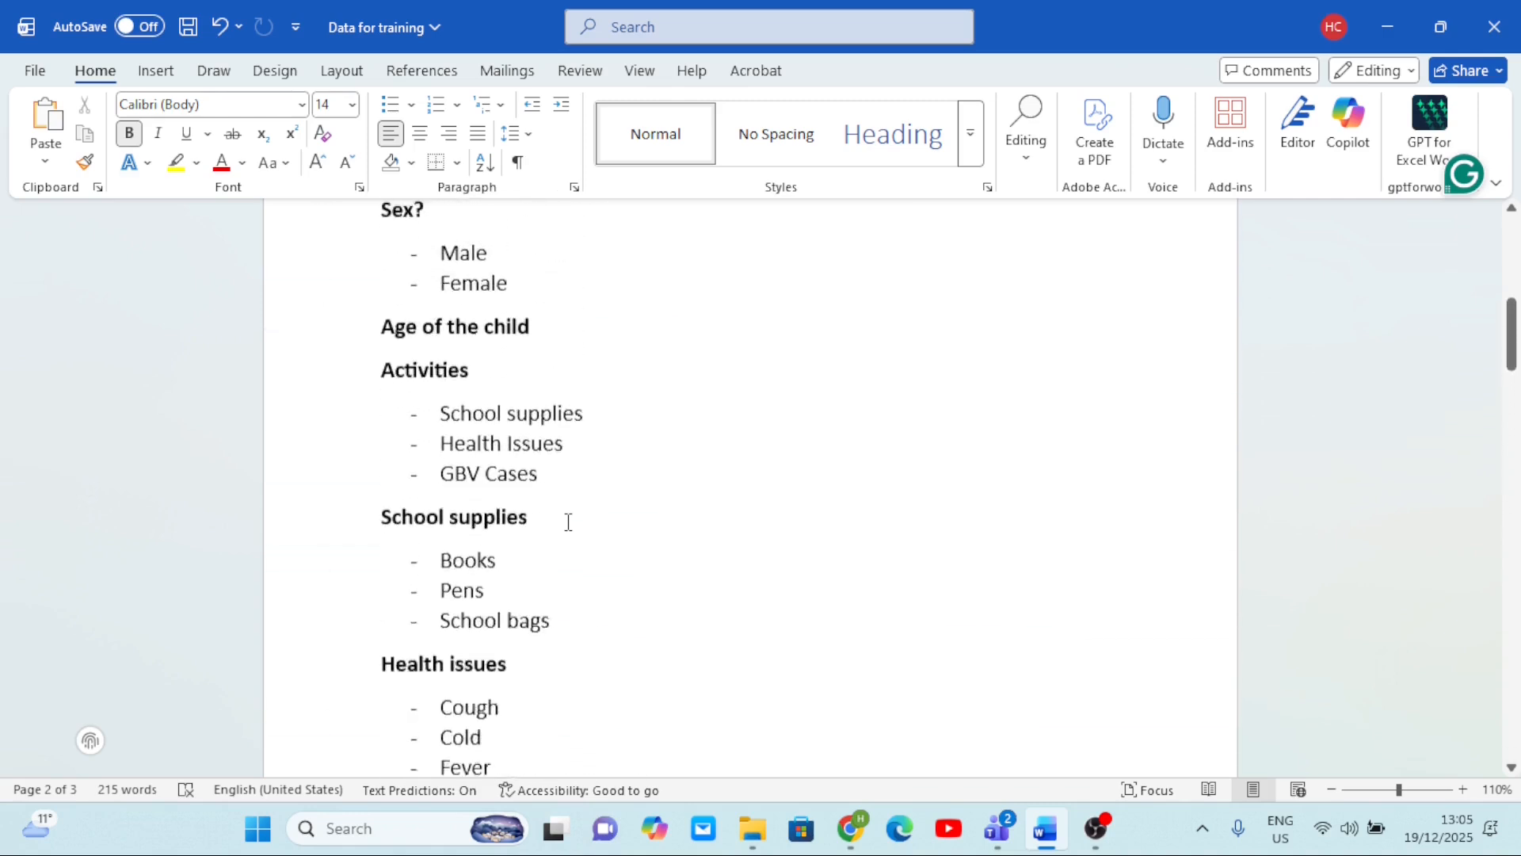
scroll(569, 522, "up", 6)
scroll(568, 522, "down", 2)
scroll(568, 522, "down", 2)
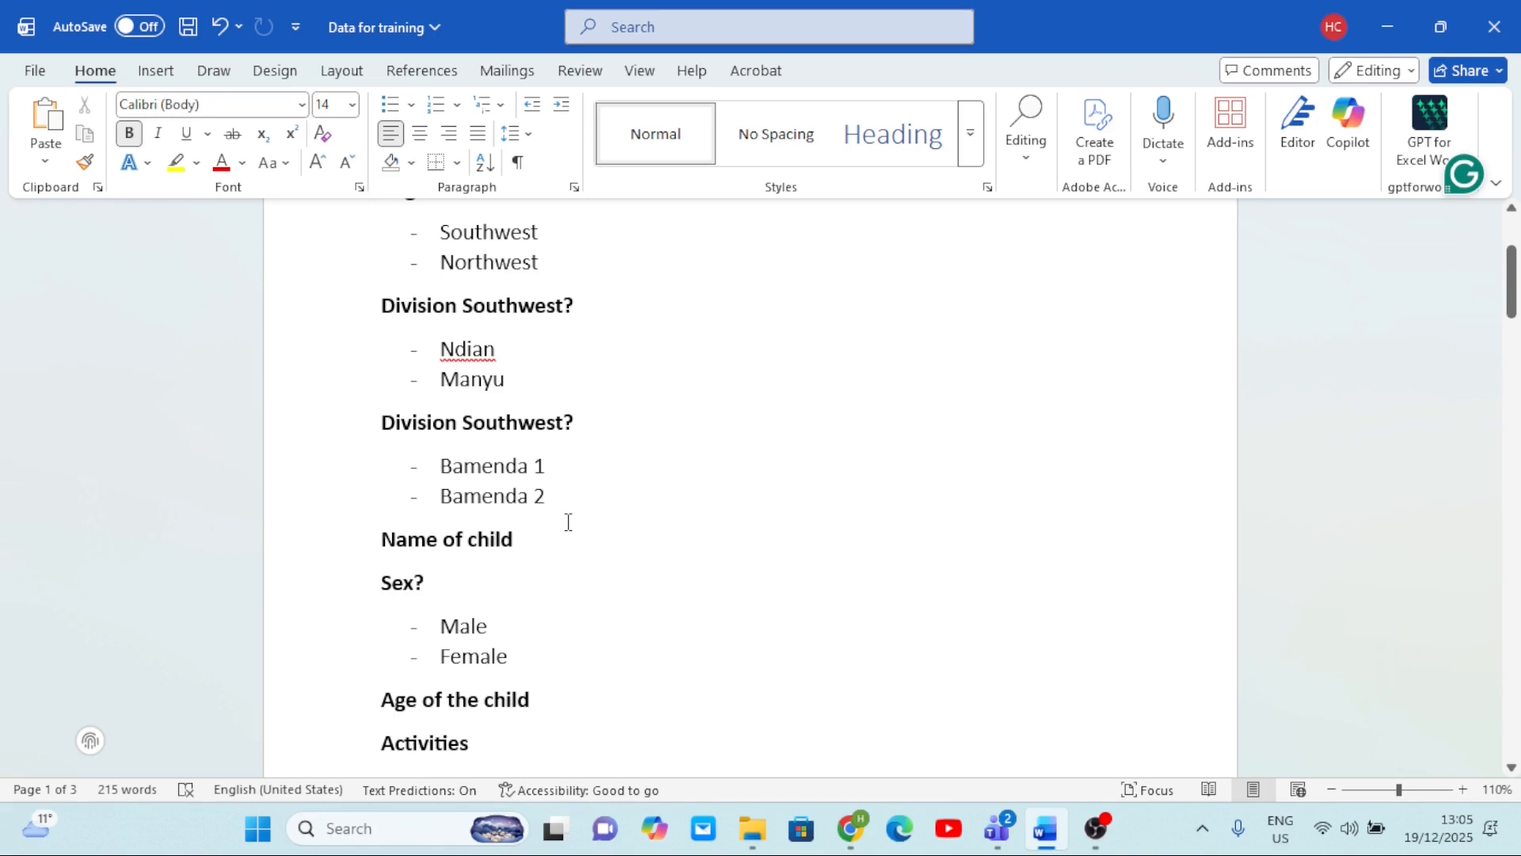
scroll(568, 521, "down", 18)
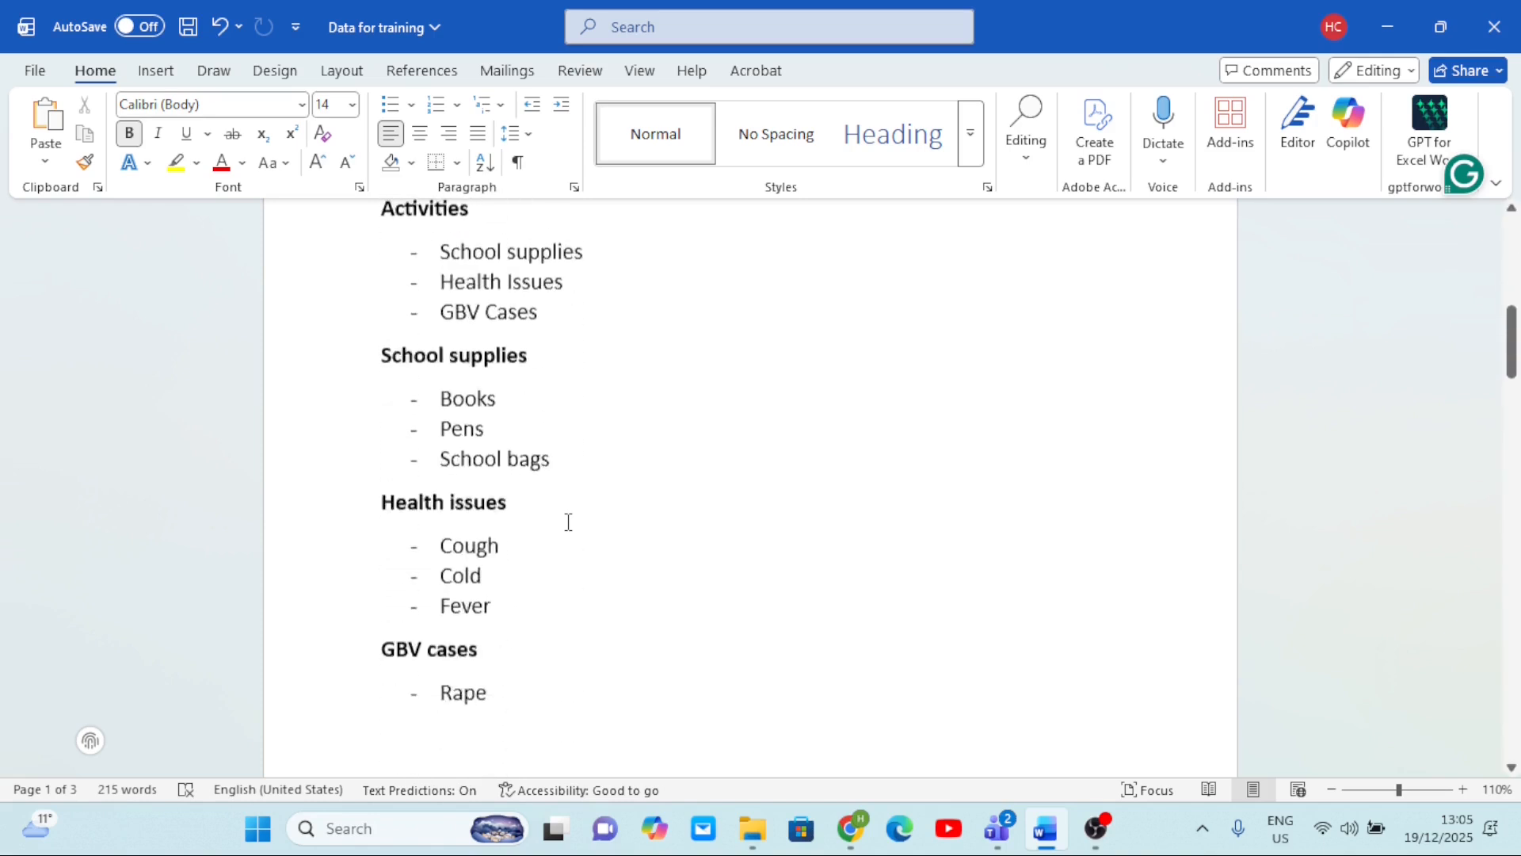
scroll(568, 521, "down", 15)
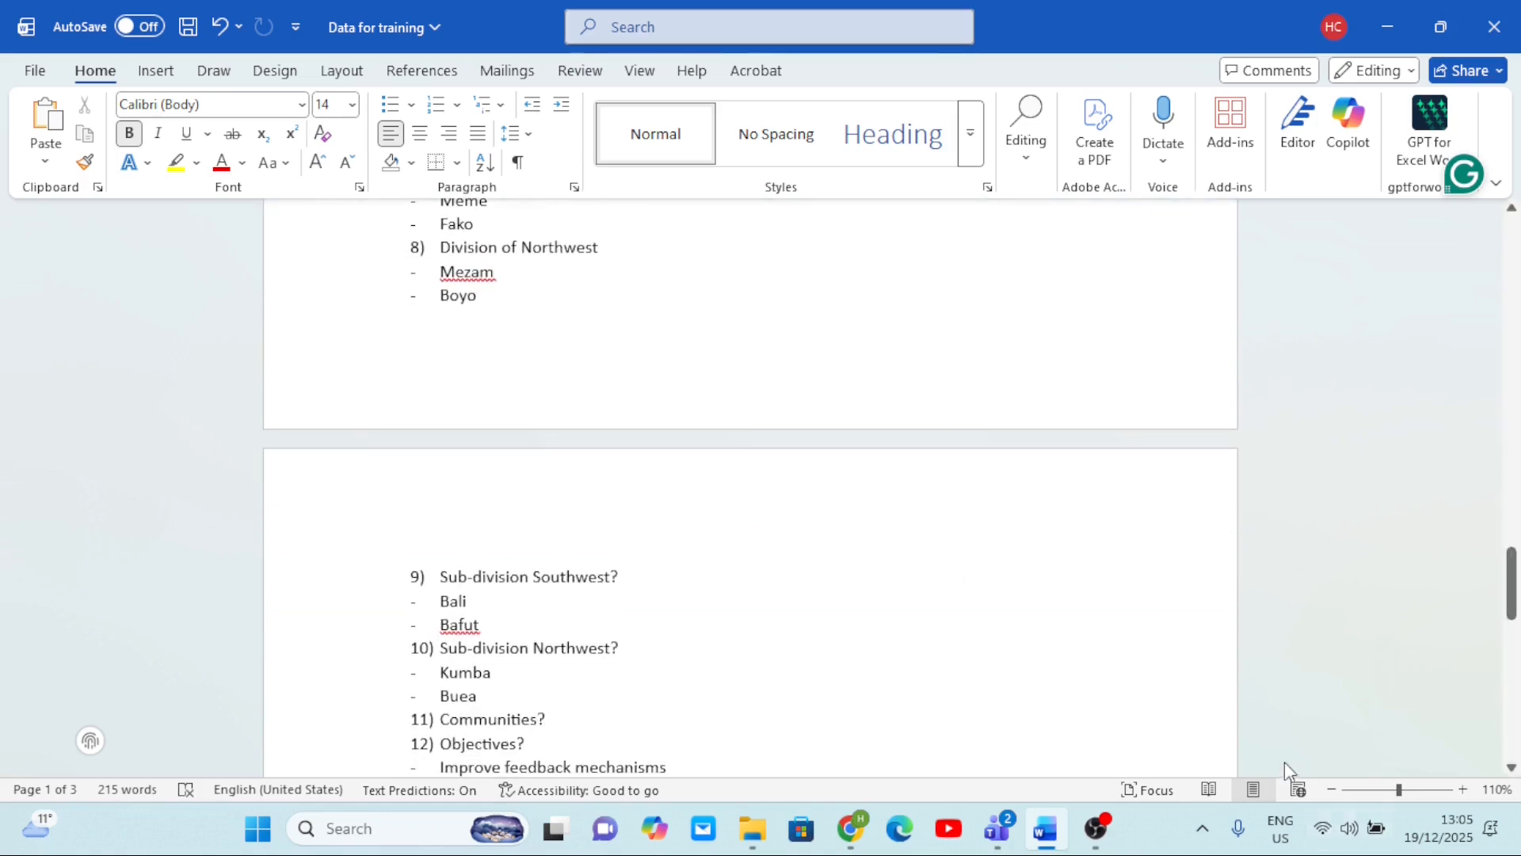
Step: Zoom the document to 120% and select the numbered question list from Month downward
left_click(1463, 789)
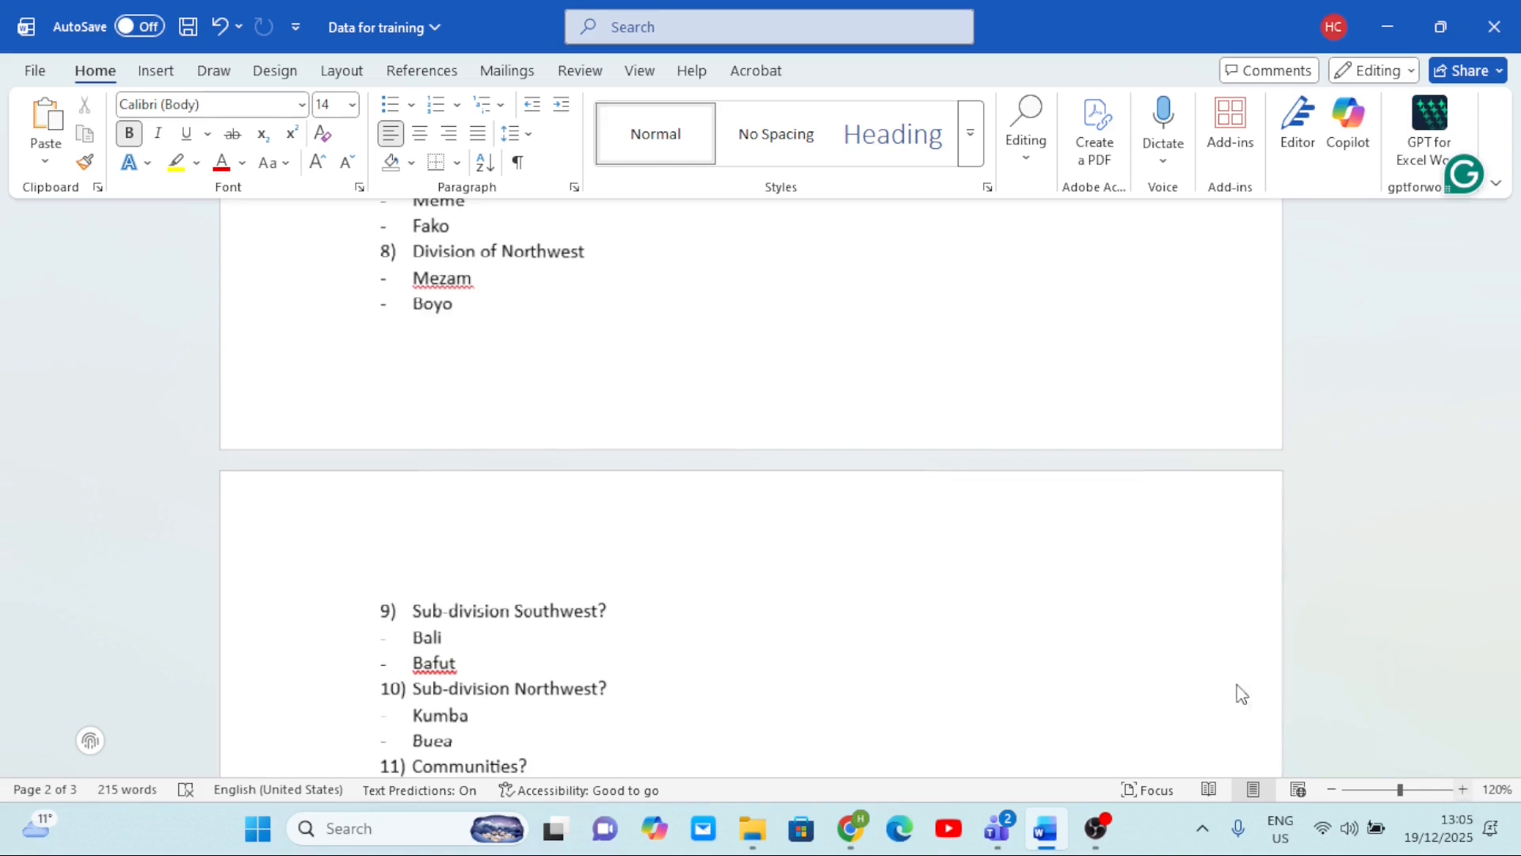
scroll(977, 532, "up", 6)
scroll(976, 532, "down", 5)
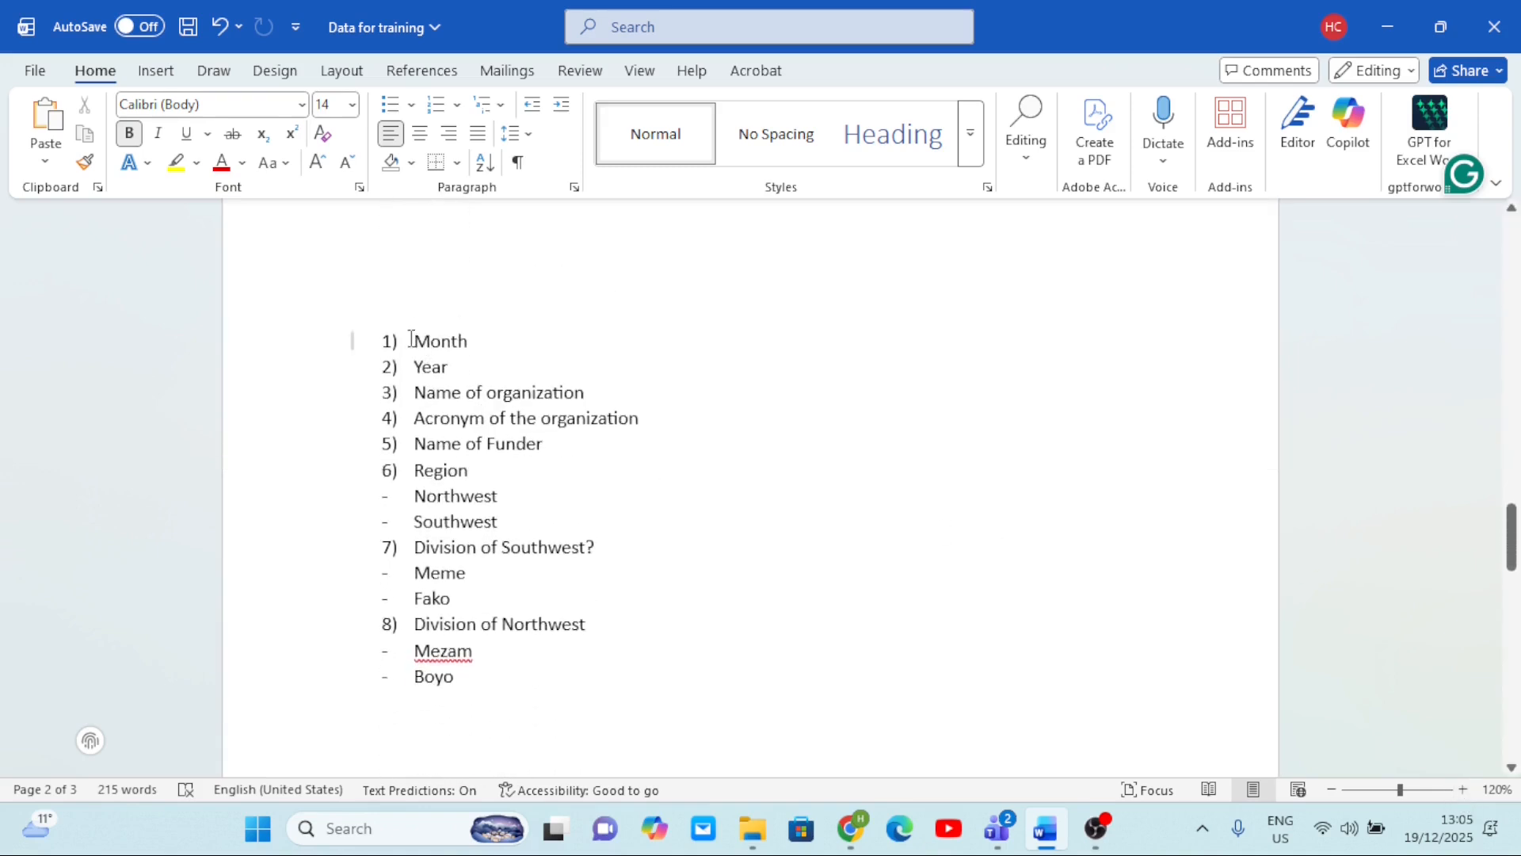
left_click_drag(285, 339, 784, 828)
Step: Make the selected question list 12-point bold and scroll back up to Year
mouse_move(759, 821)
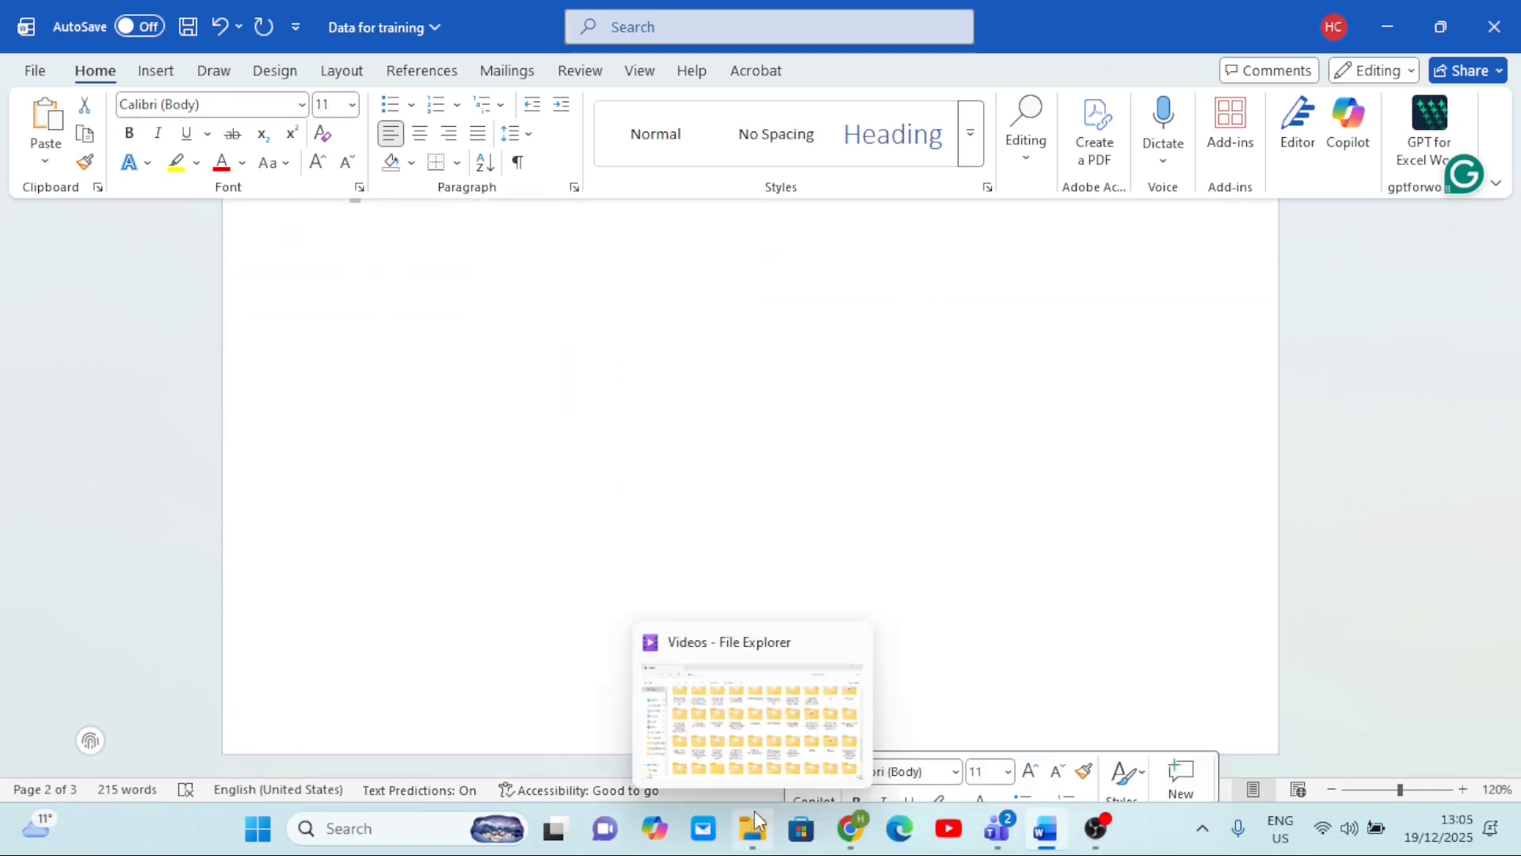
left_click(130, 135)
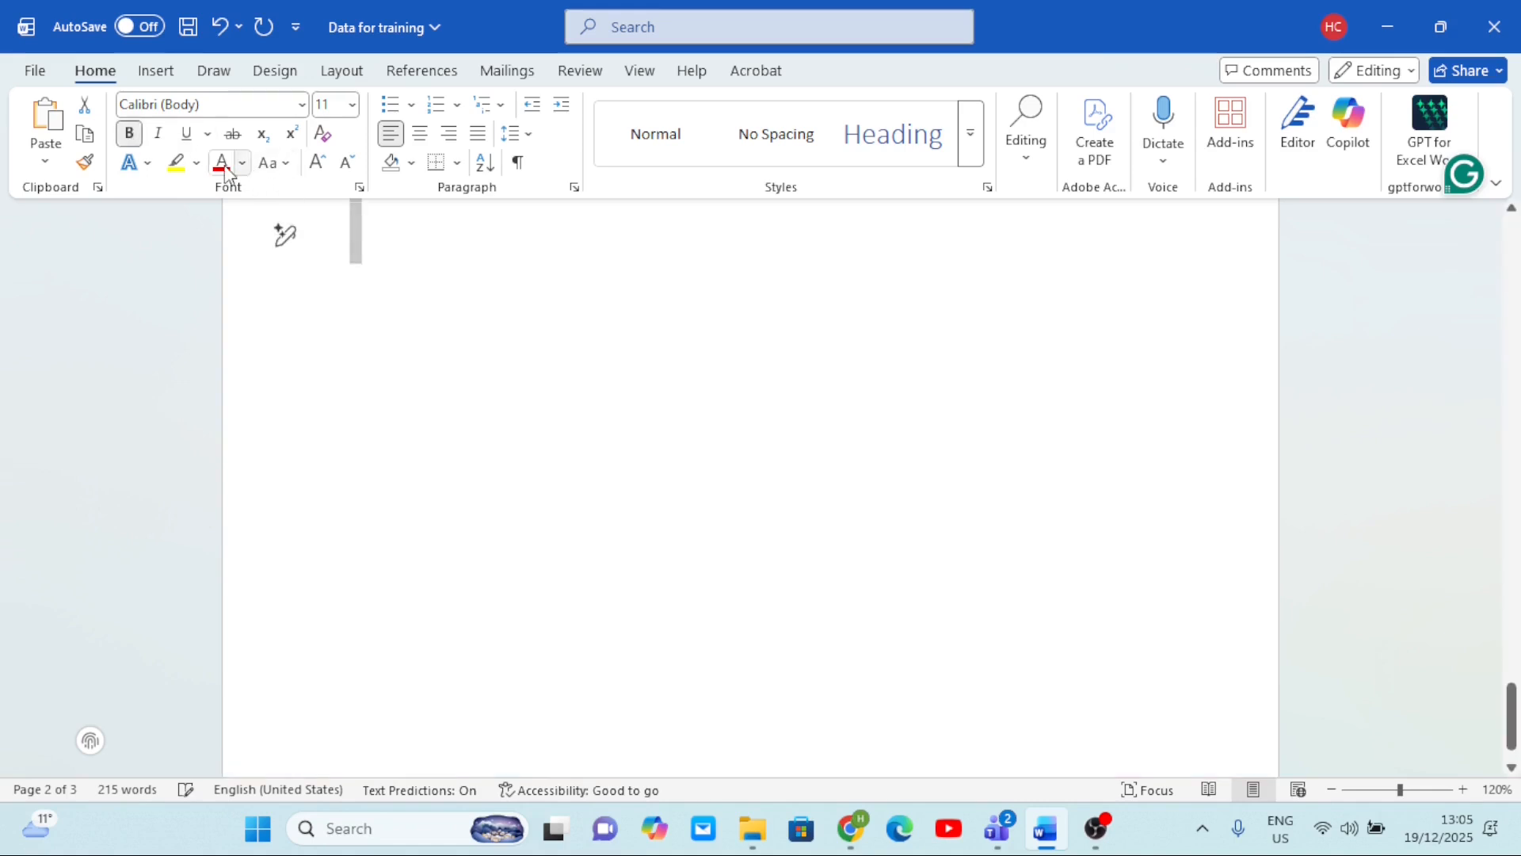
left_click(316, 170)
left_click(316, 170)
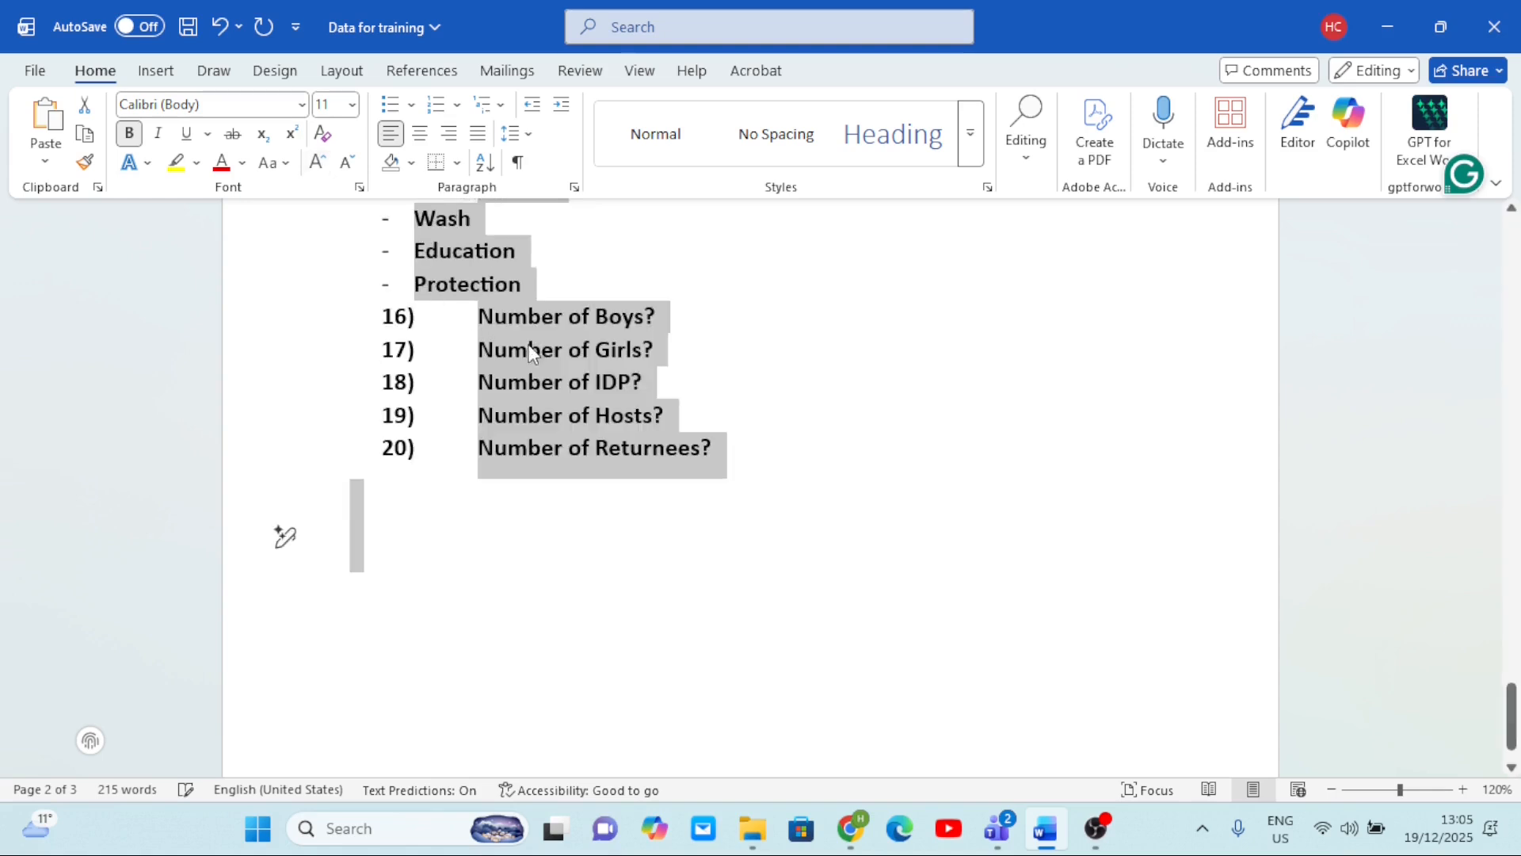
left_click(345, 161)
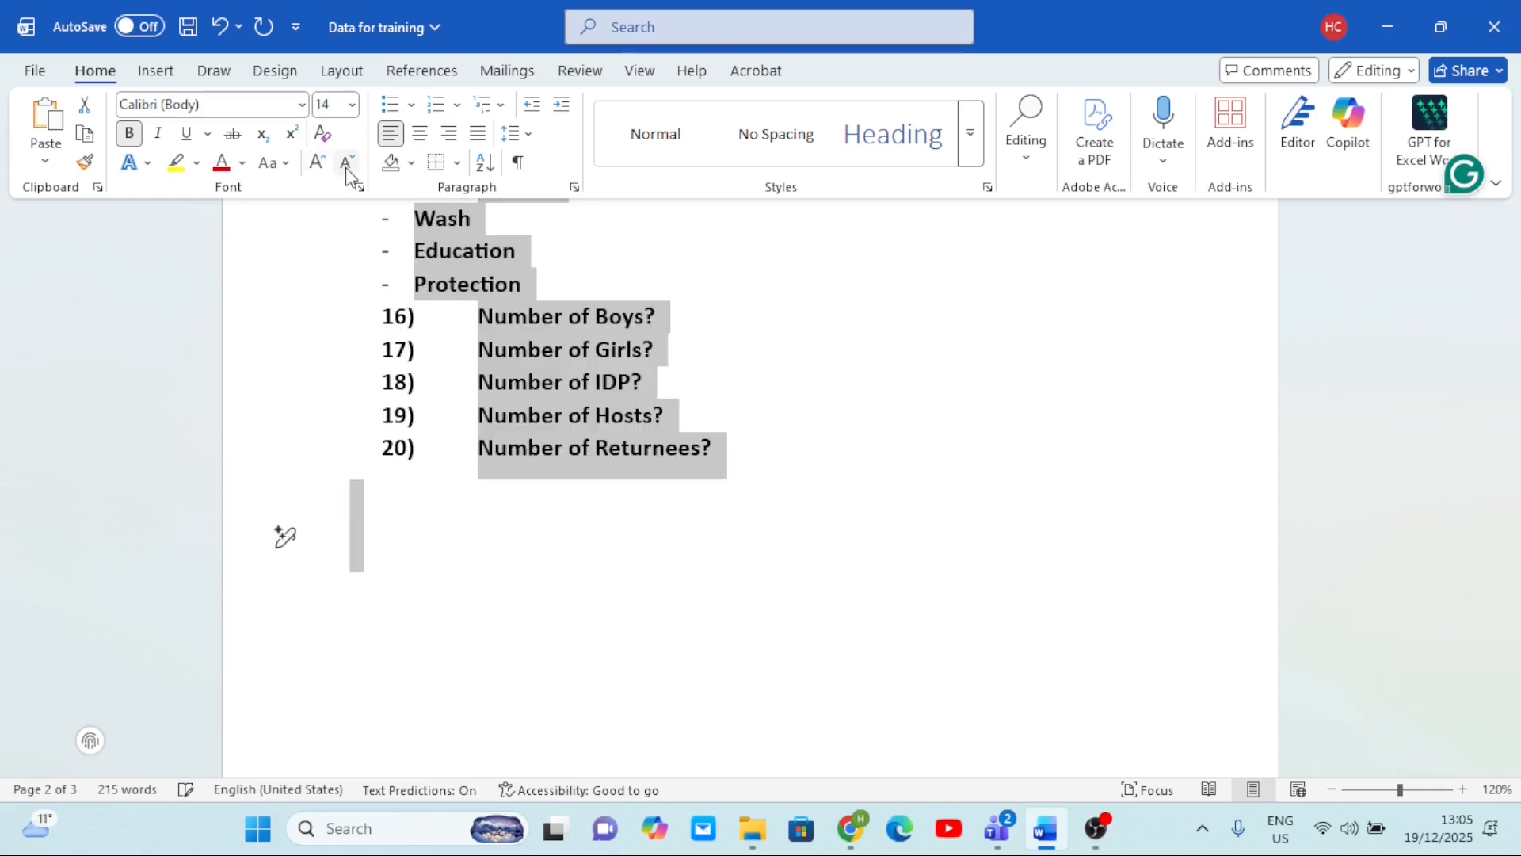
scroll(625, 408, "up", 9)
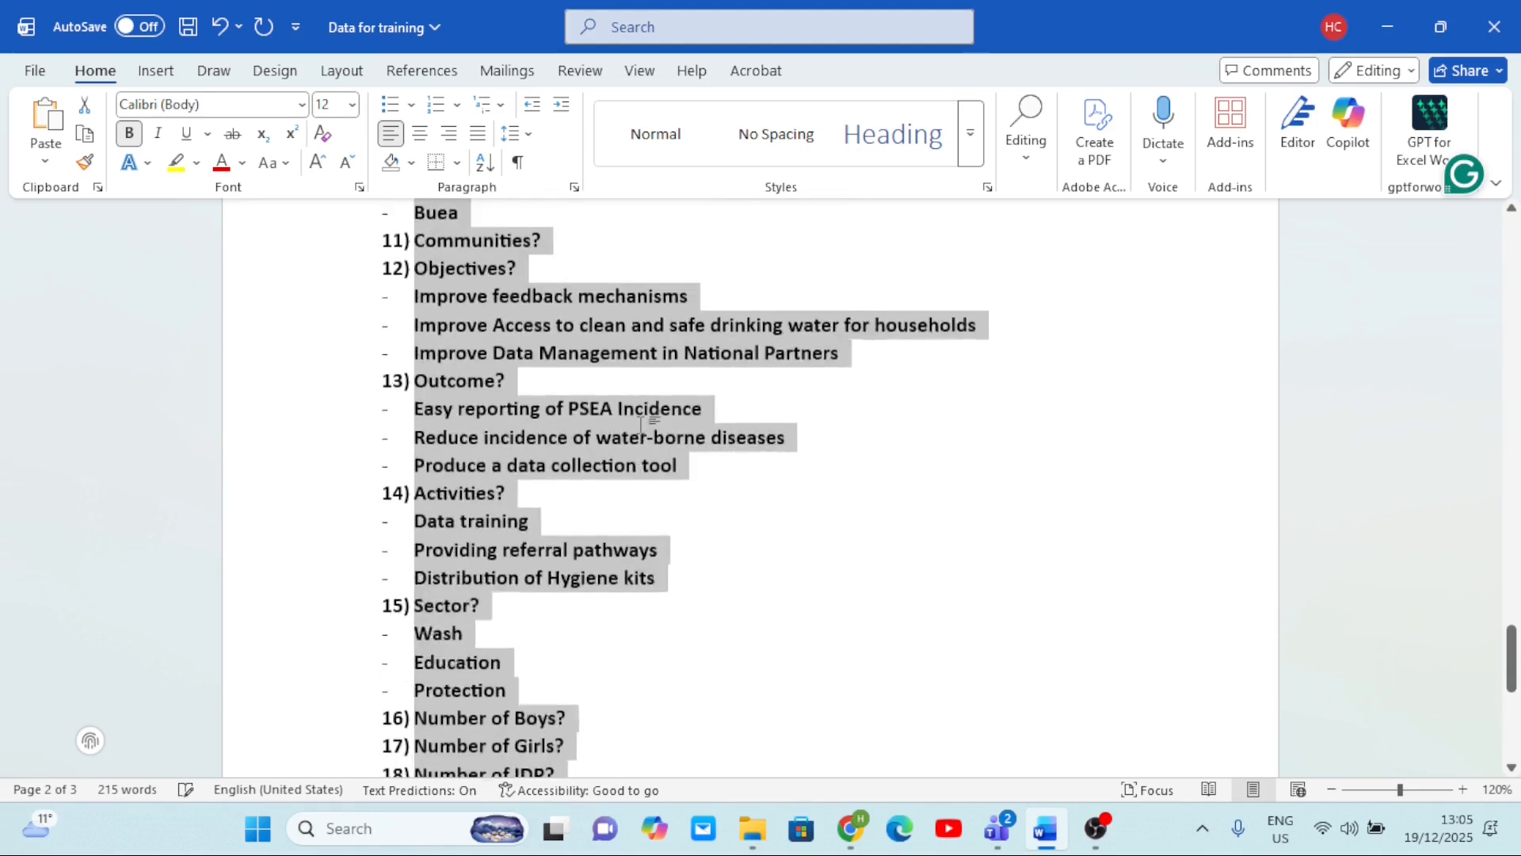
scroll(640, 425, "up", 7)
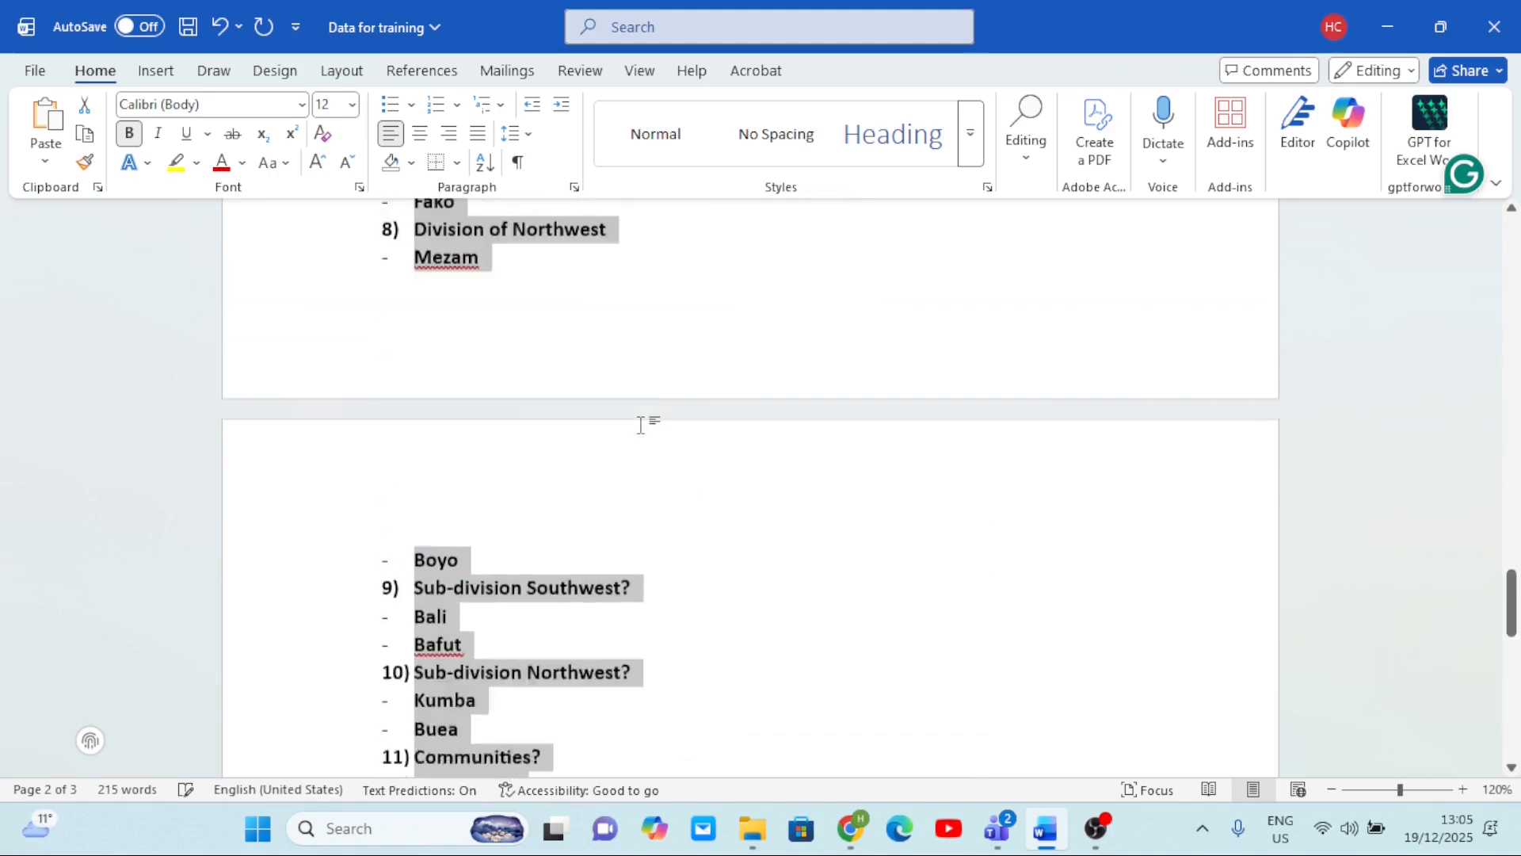
scroll(640, 425, "up", 3)
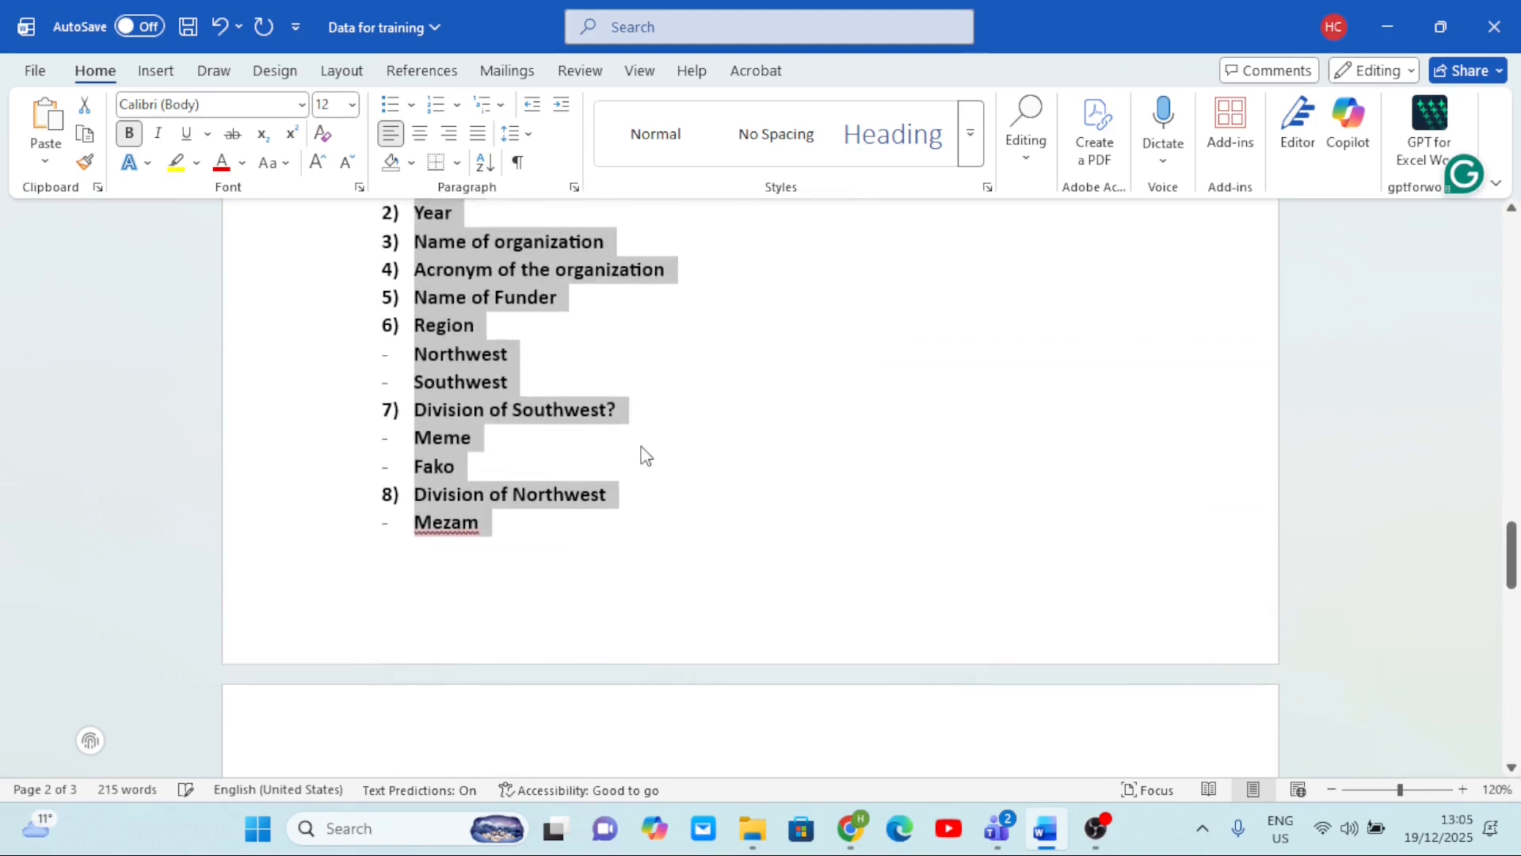
scroll(644, 453, "up", 5)
Step: Deselect the question list and scroll up and down through the Word questions to review them
left_click(783, 405)
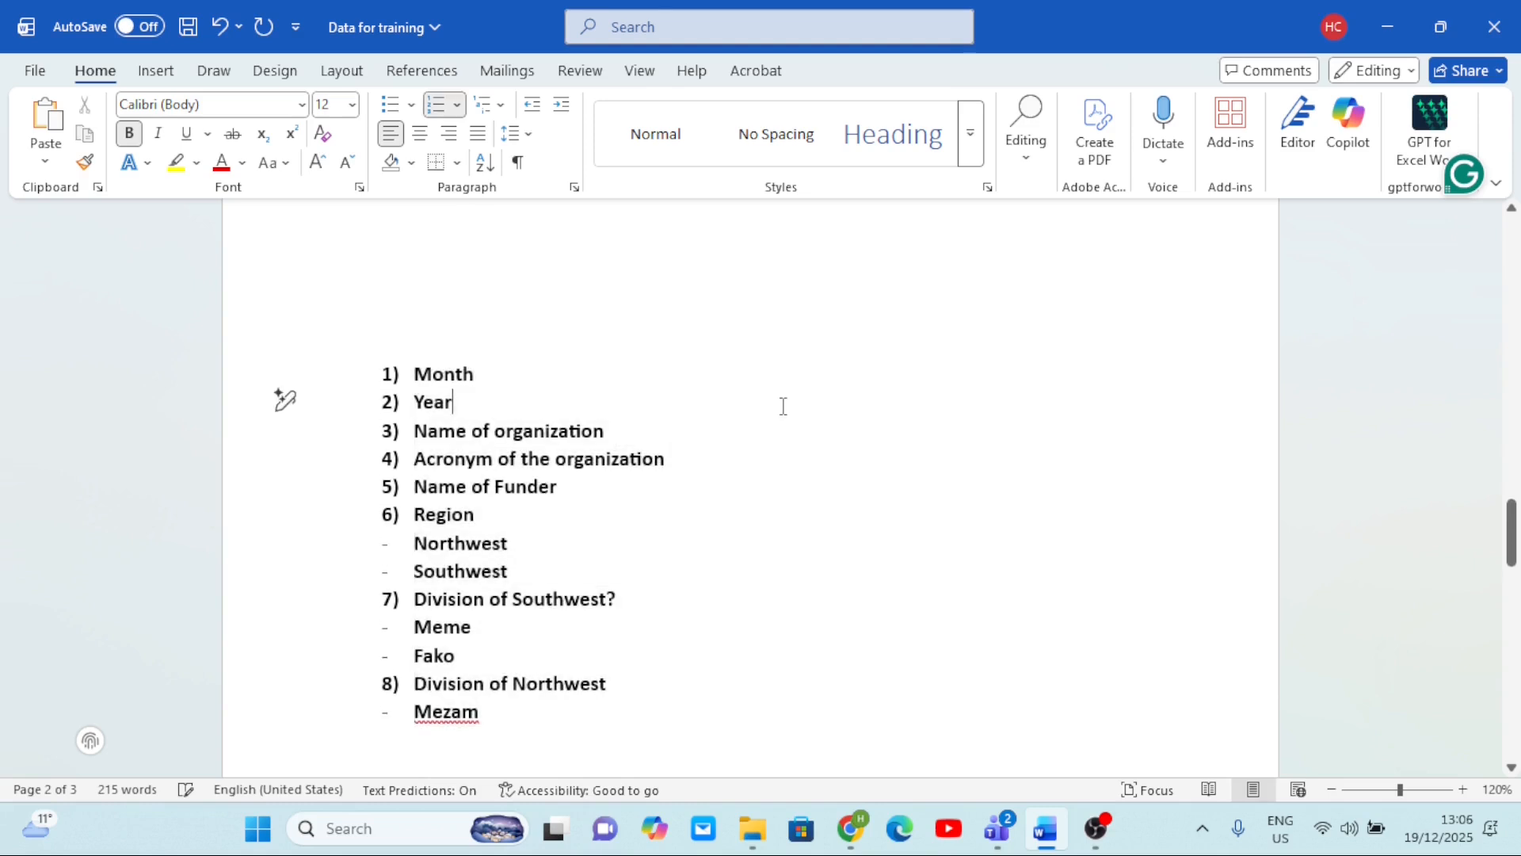
scroll(626, 388, "down", 1)
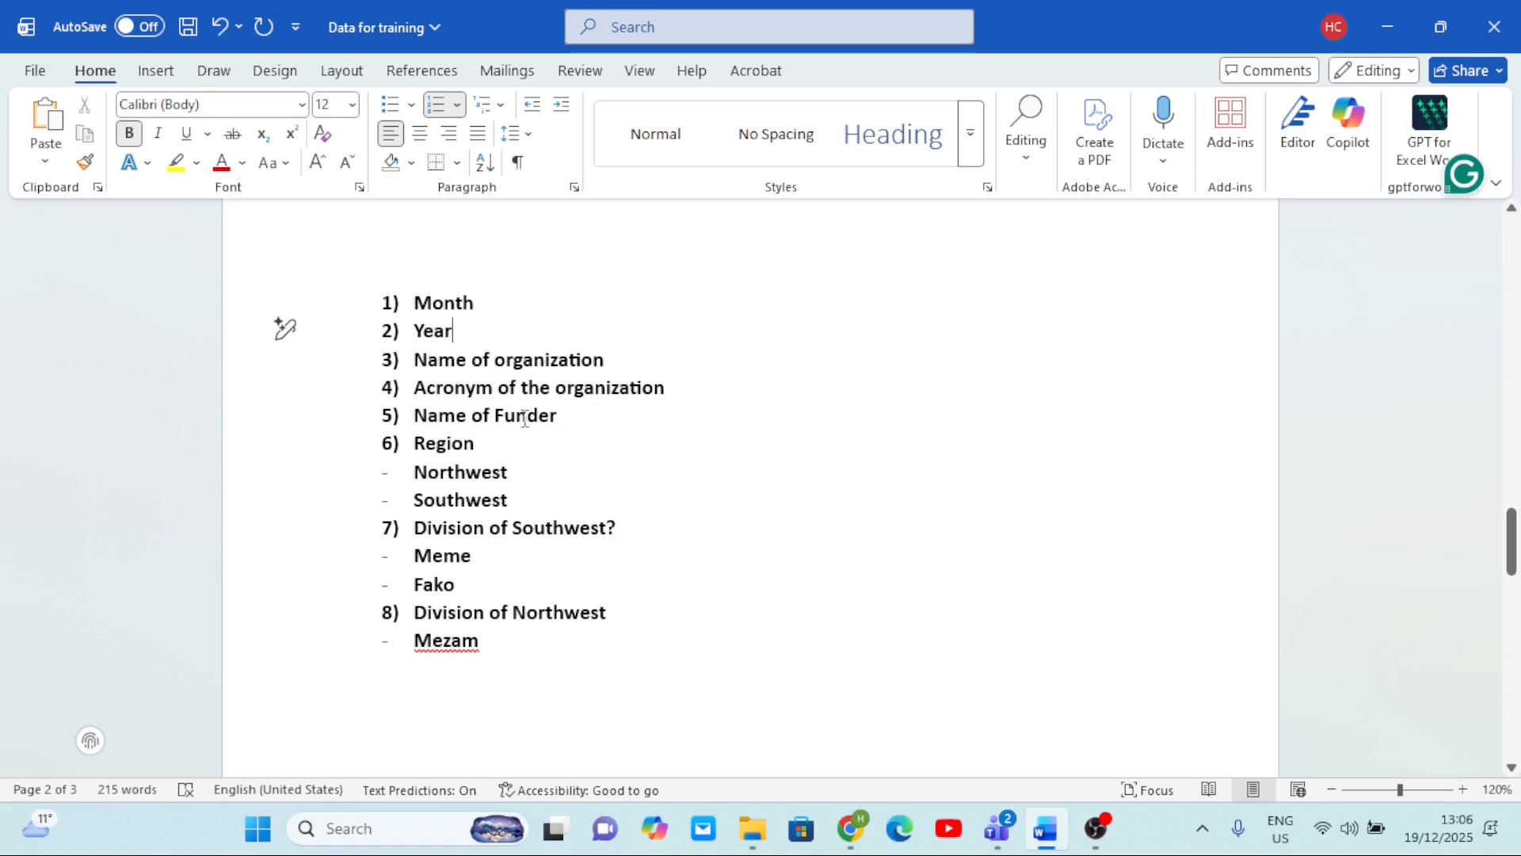
scroll(536, 422, "down", 1)
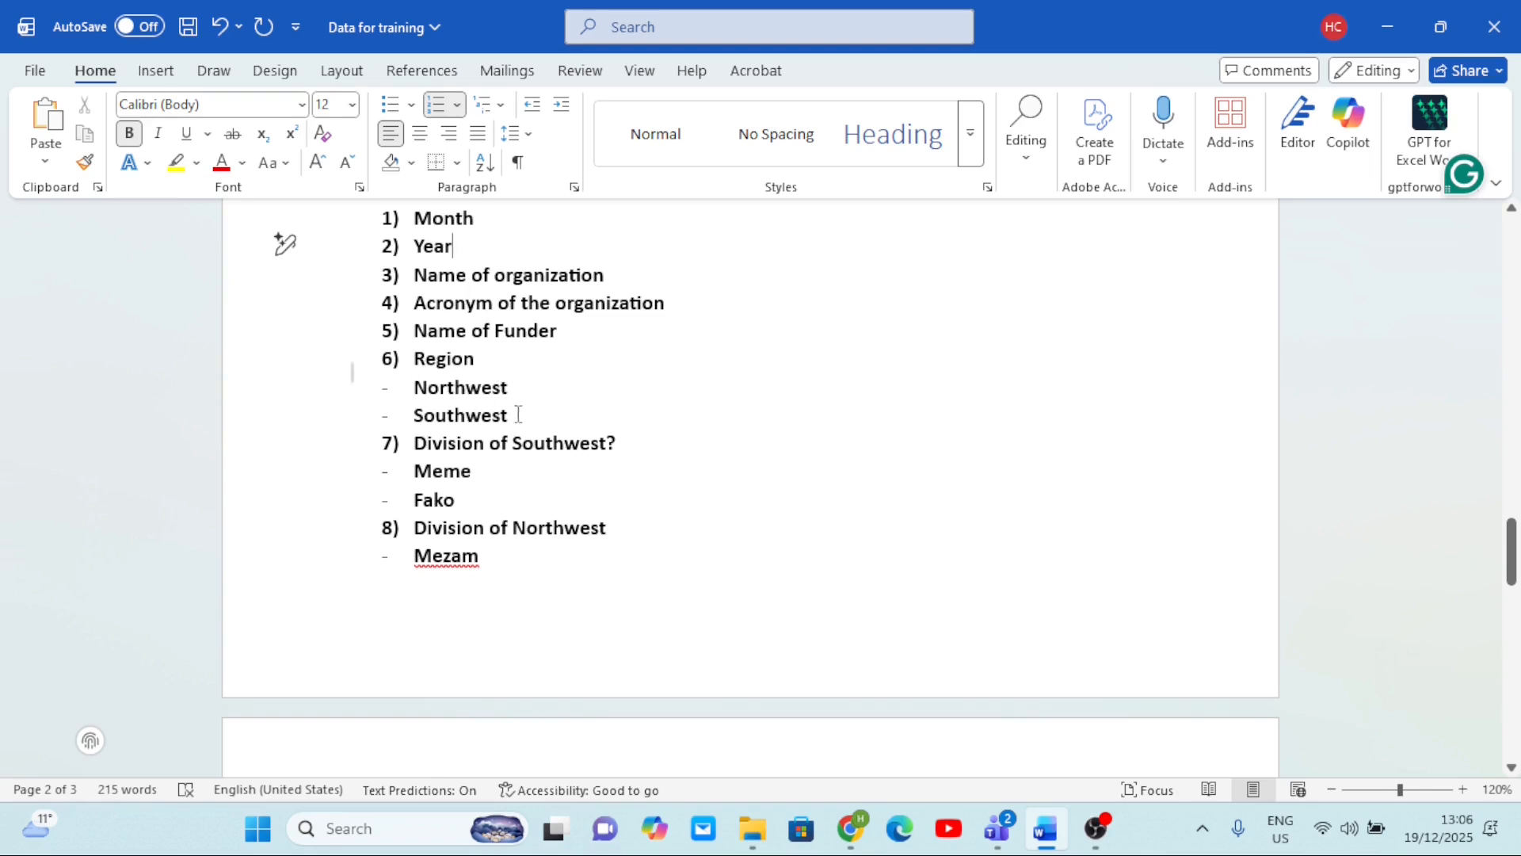
scroll(541, 436, "down", 4)
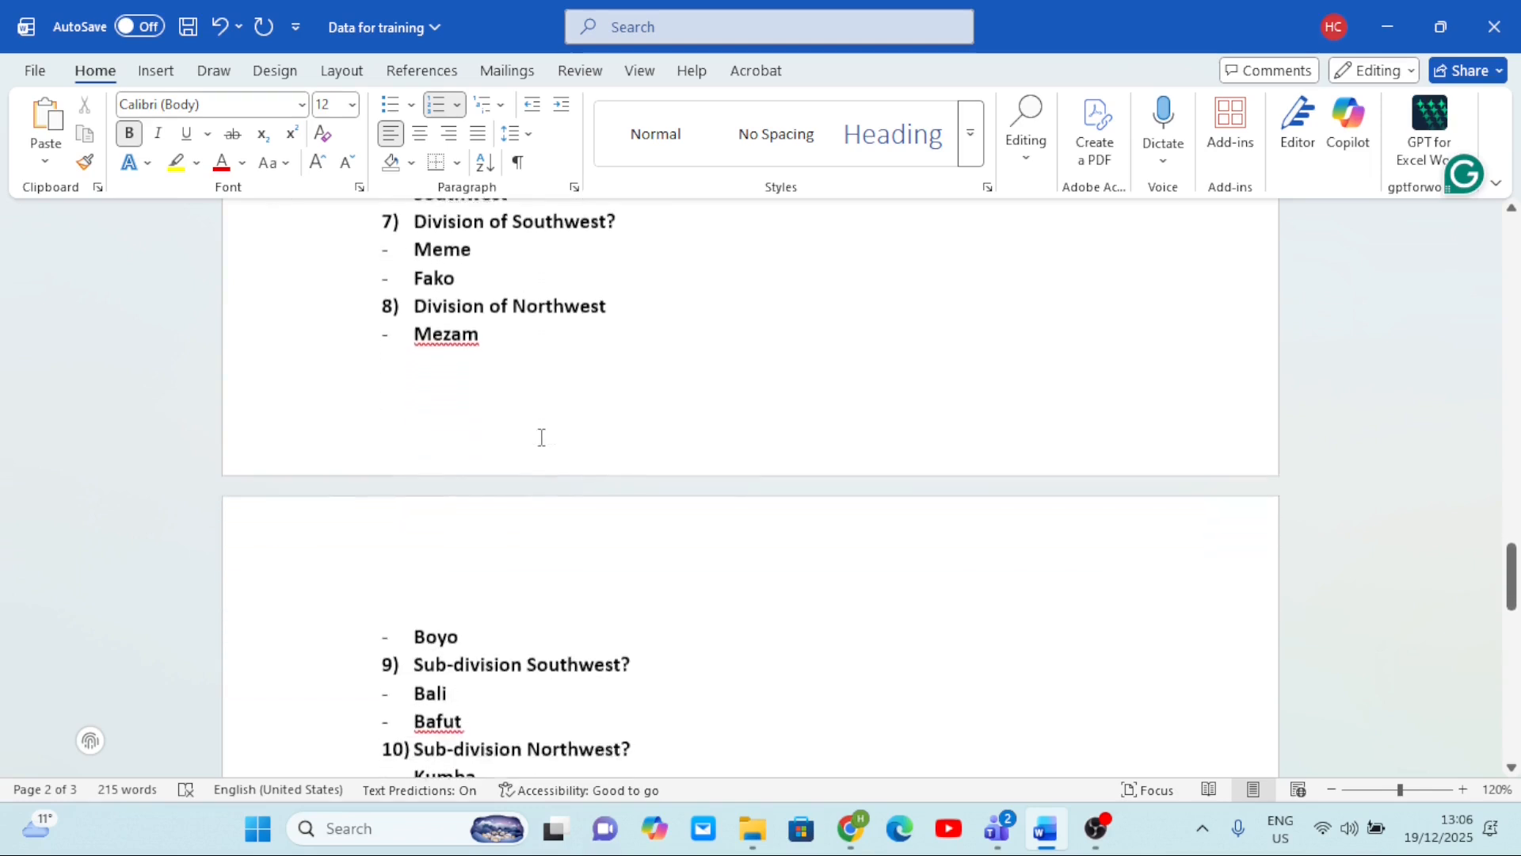
scroll(541, 438, "down", 2)
scroll(533, 507, "down", 2)
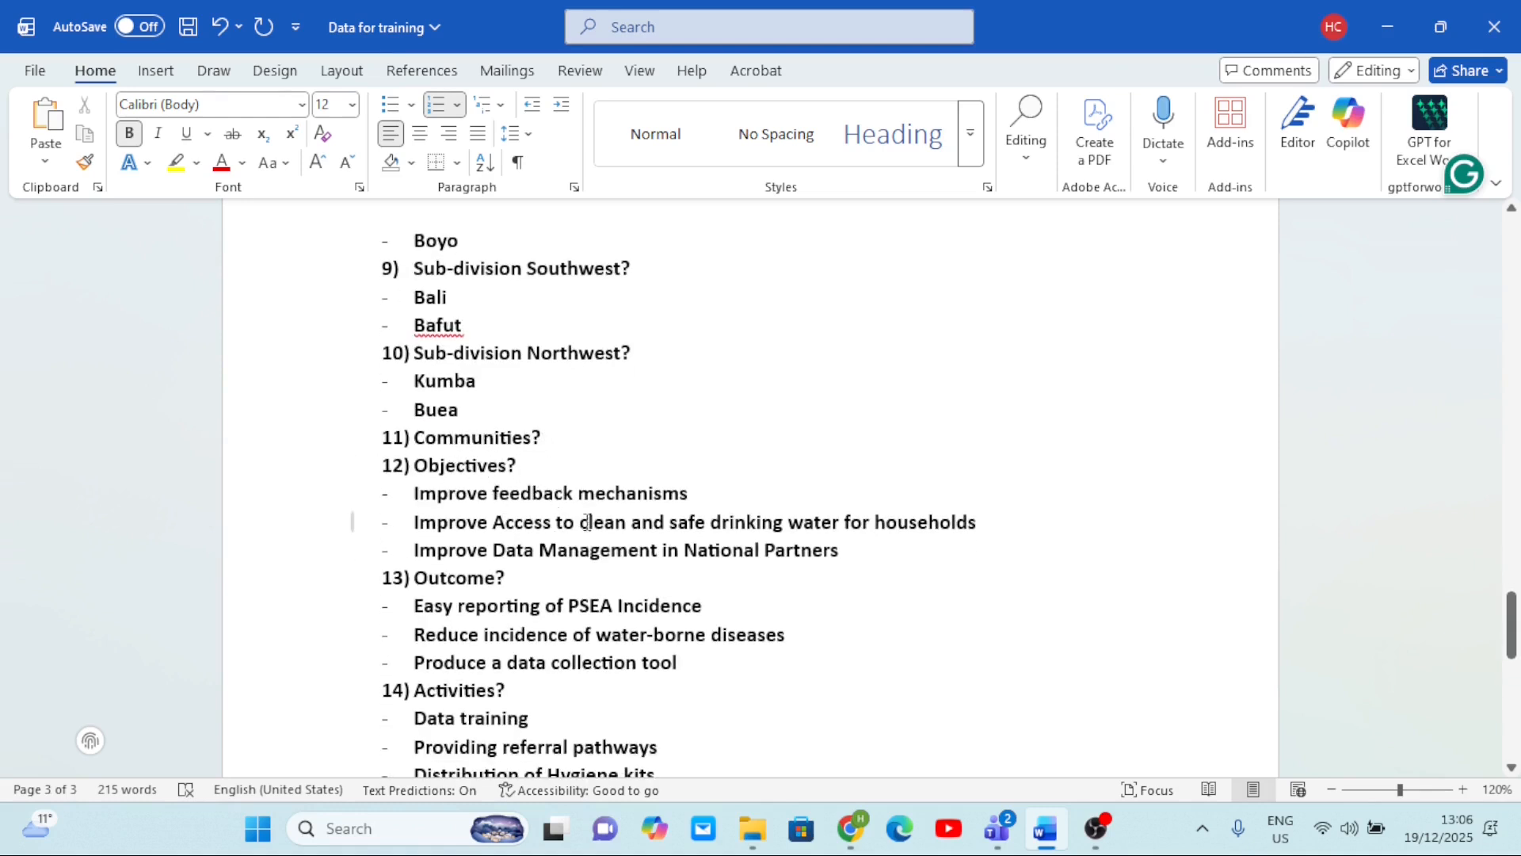
scroll(559, 539, "down", 2)
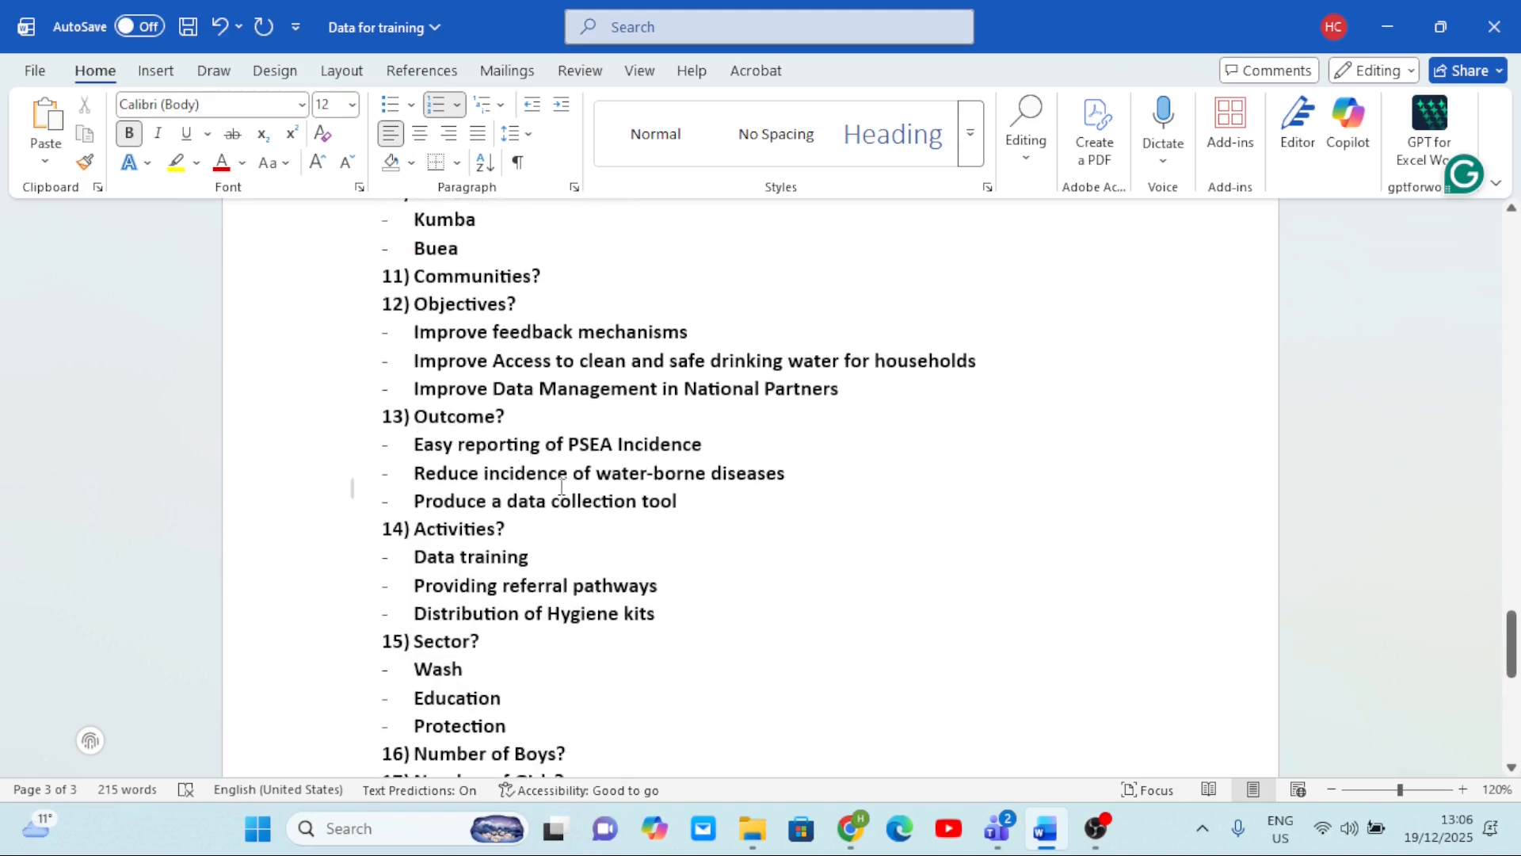
scroll(561, 485, "down", 2)
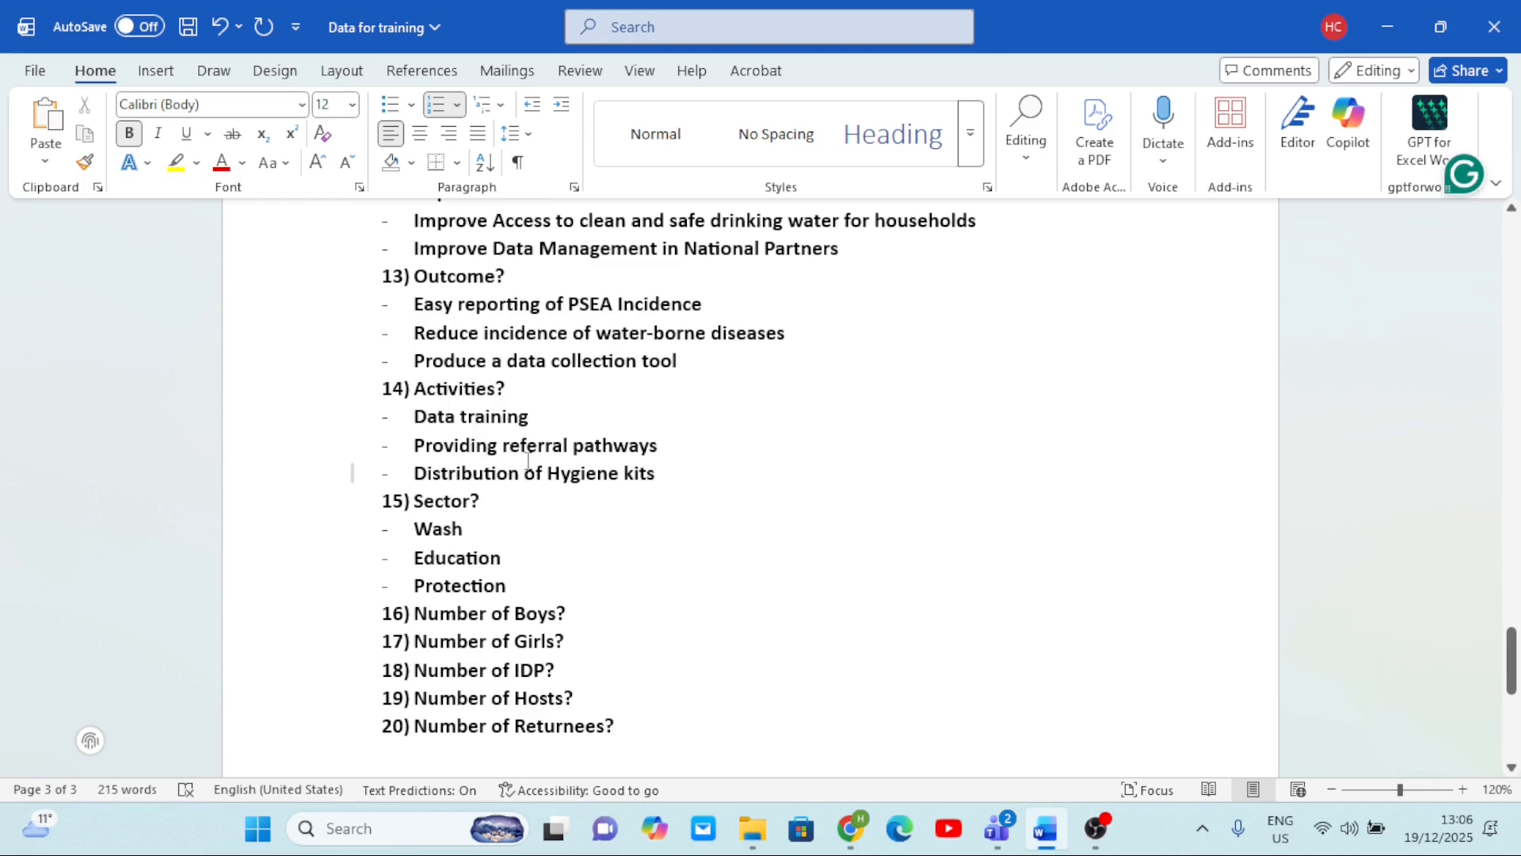
scroll(529, 462, "down", 2)
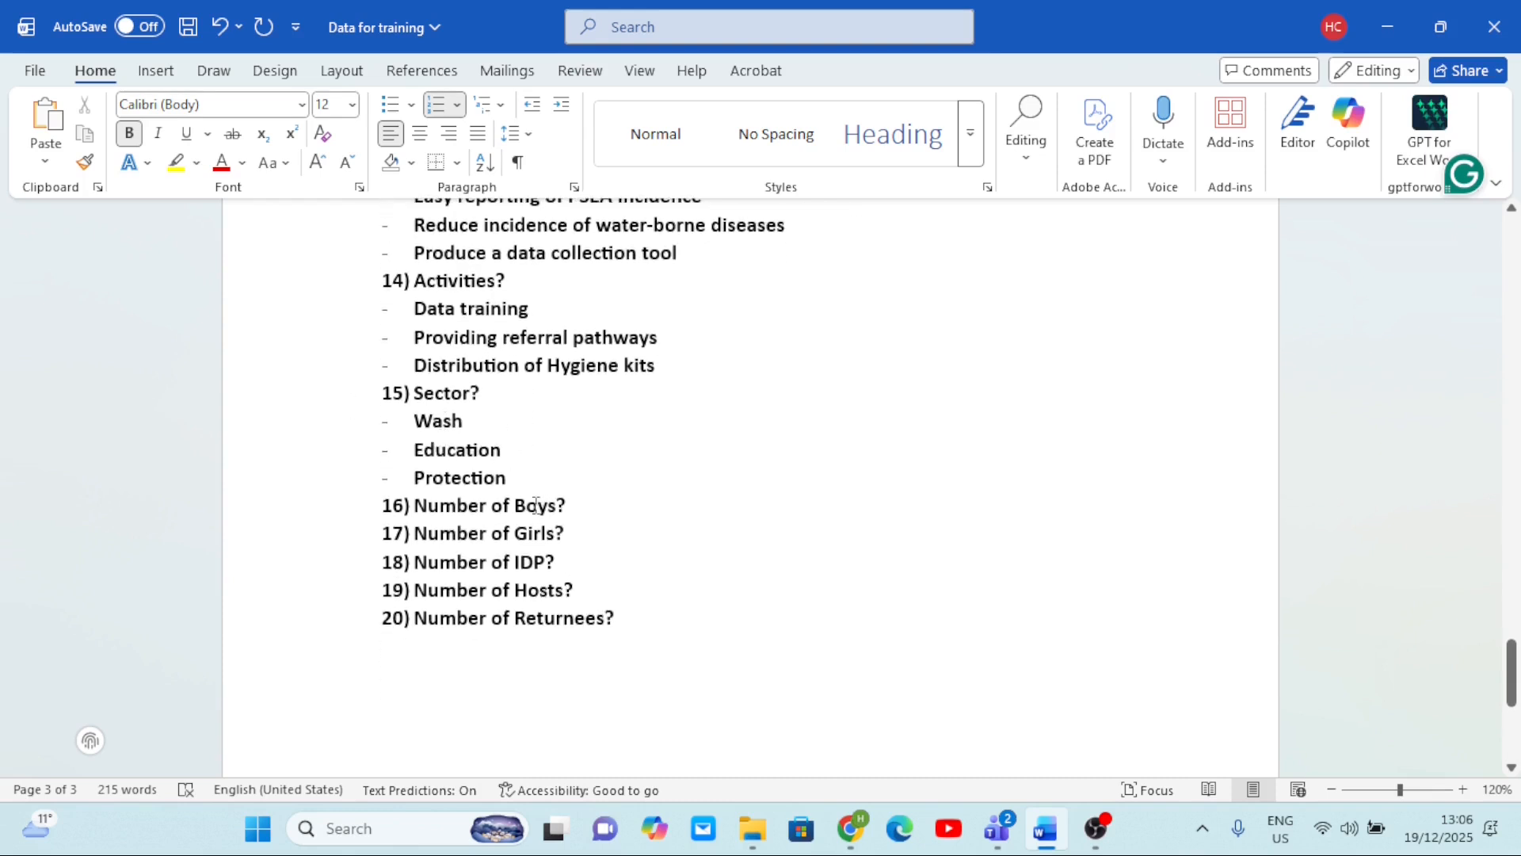
scroll(536, 504, "down", 1)
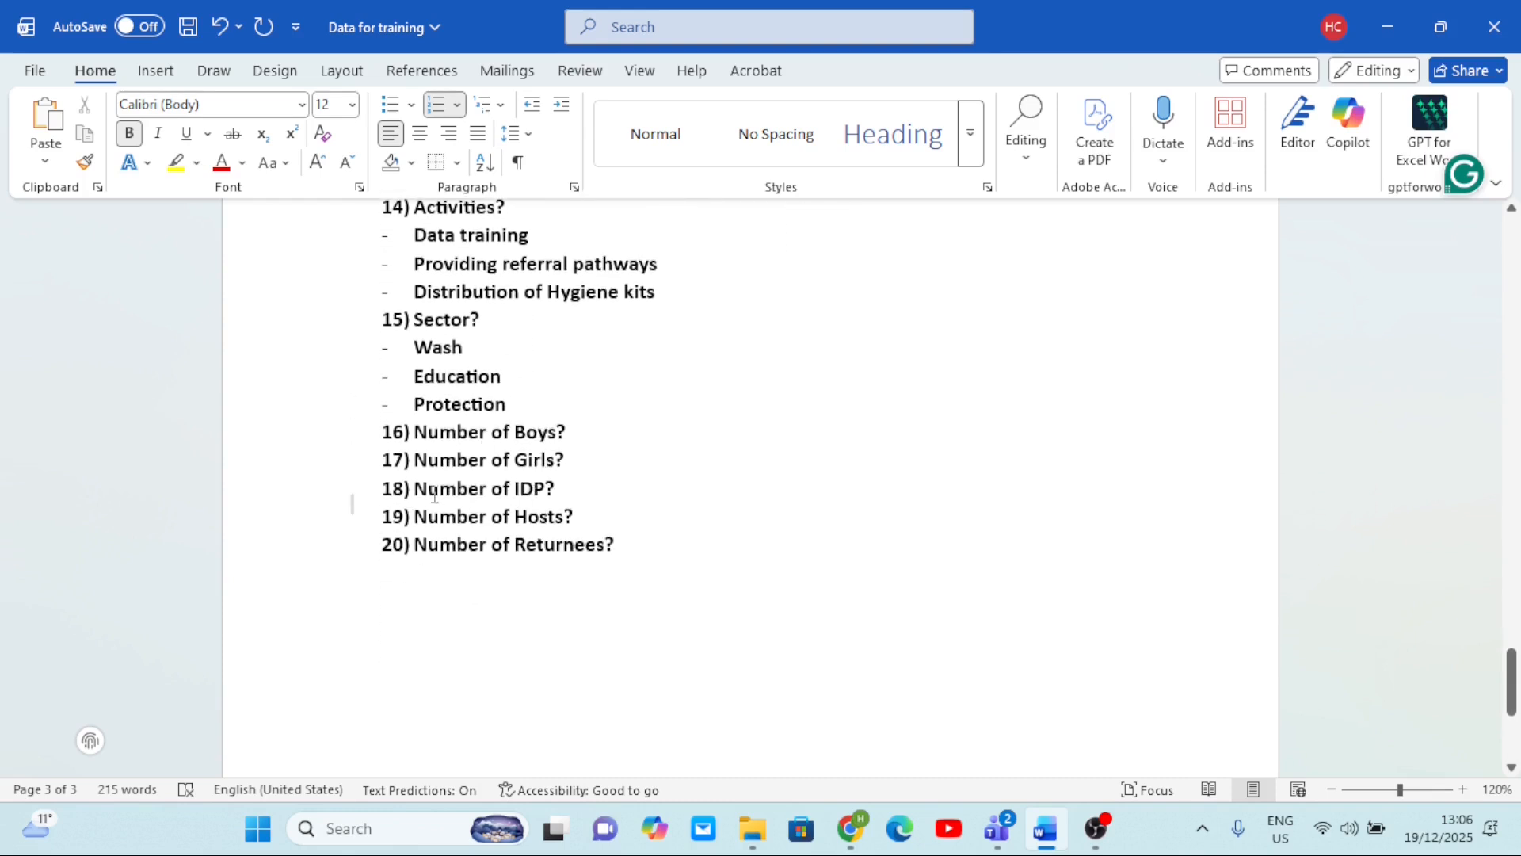
scroll(524, 524, "down", 8)
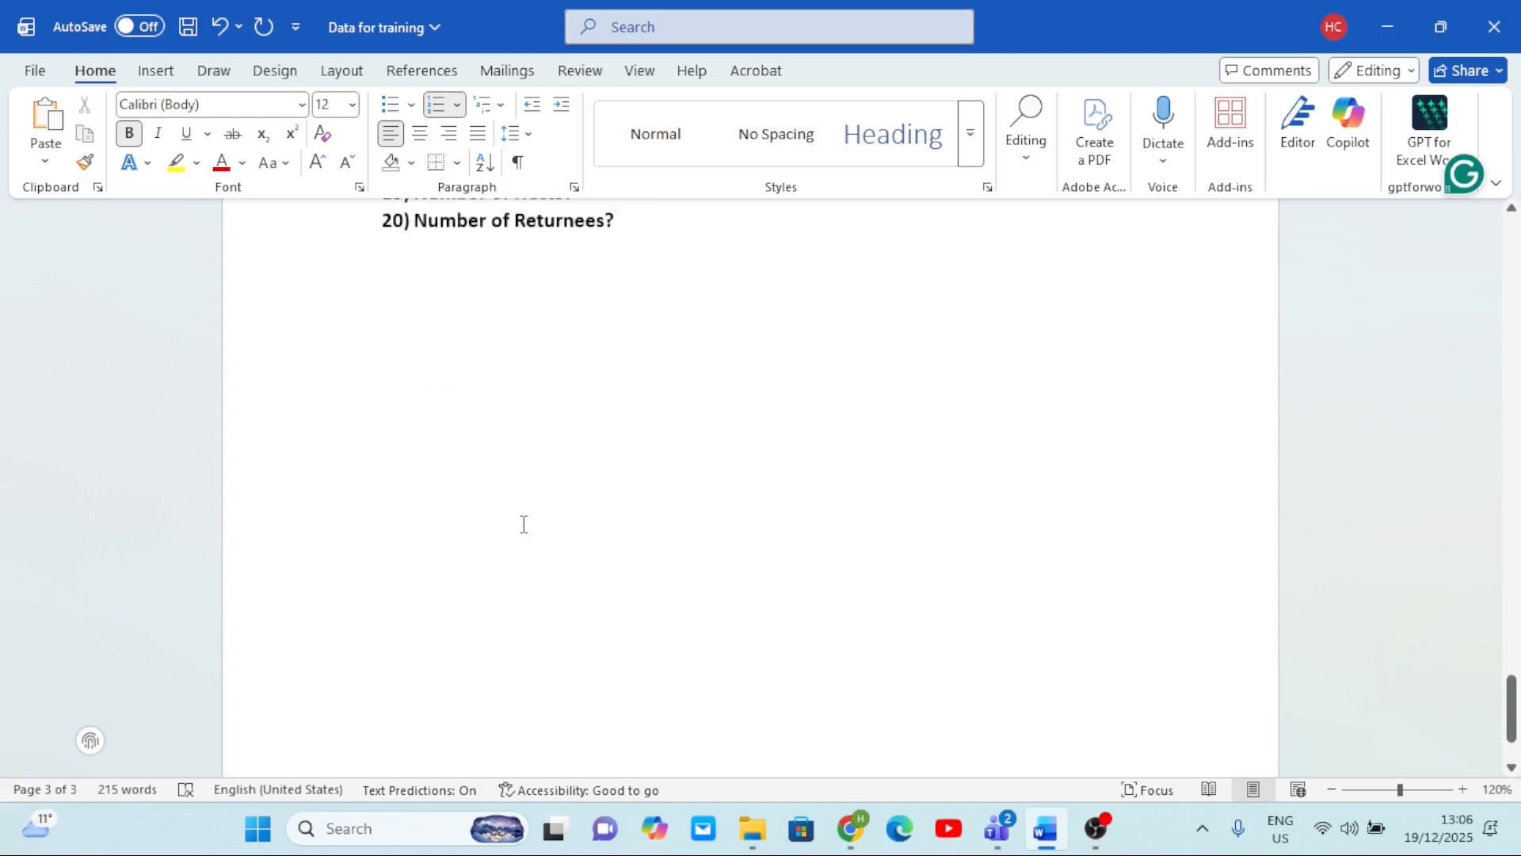
scroll(523, 523, "up", 8)
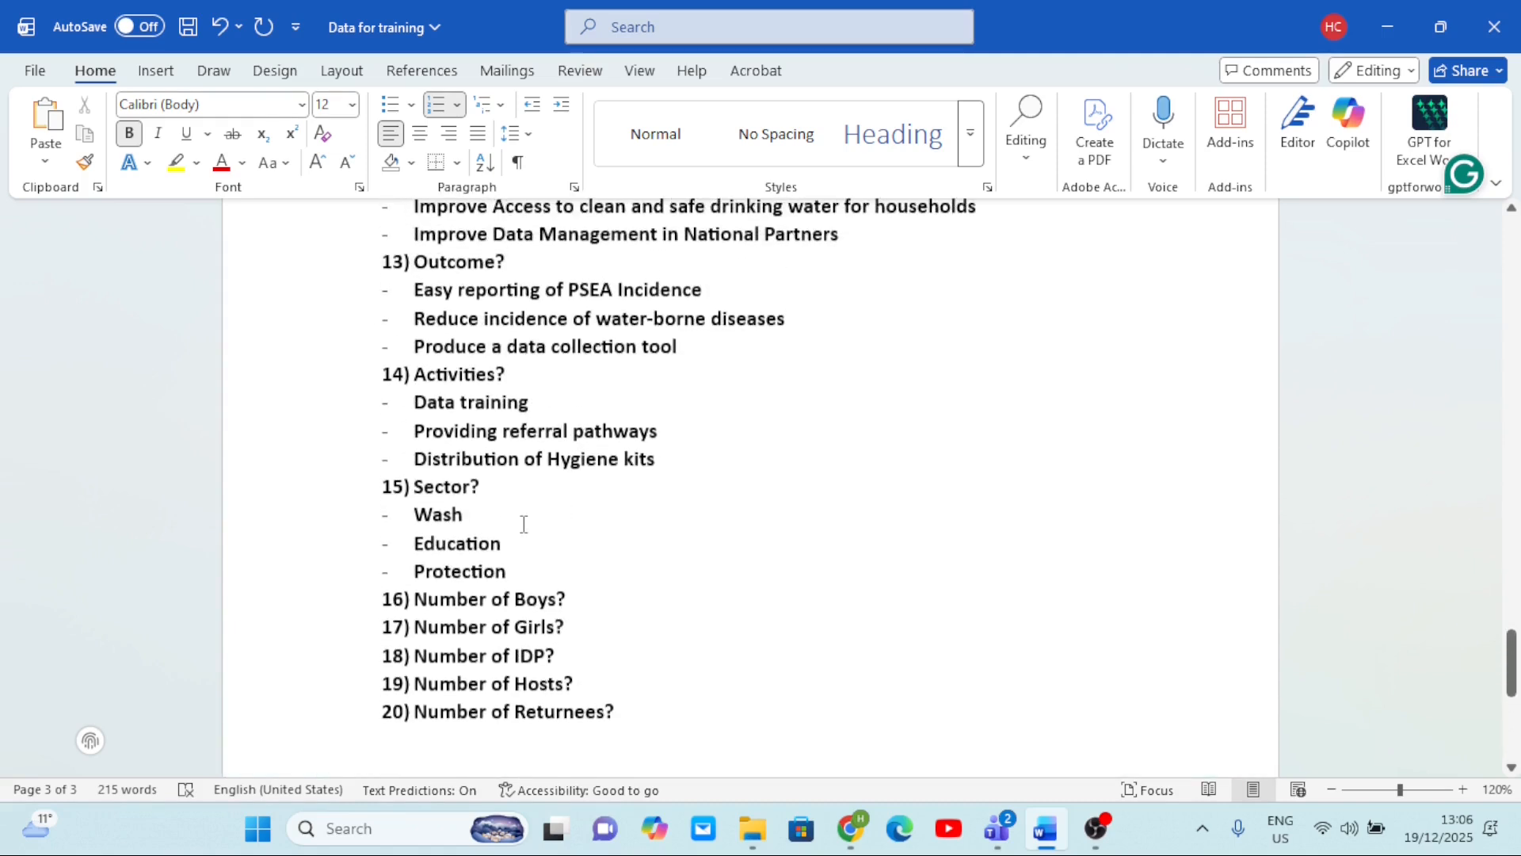
scroll(523, 523, "up", 8)
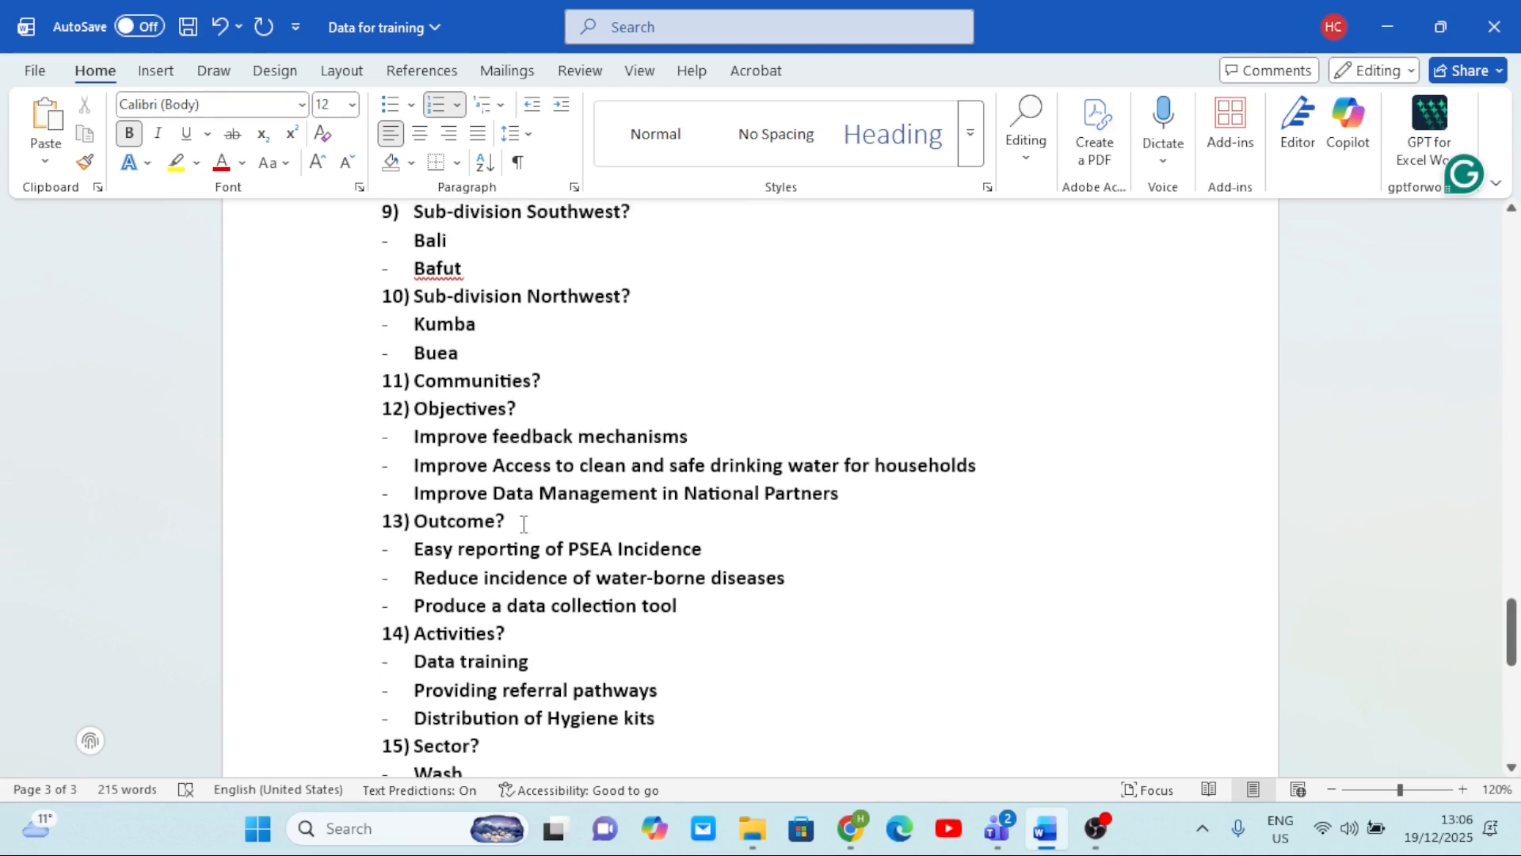
scroll(523, 523, "up", 1)
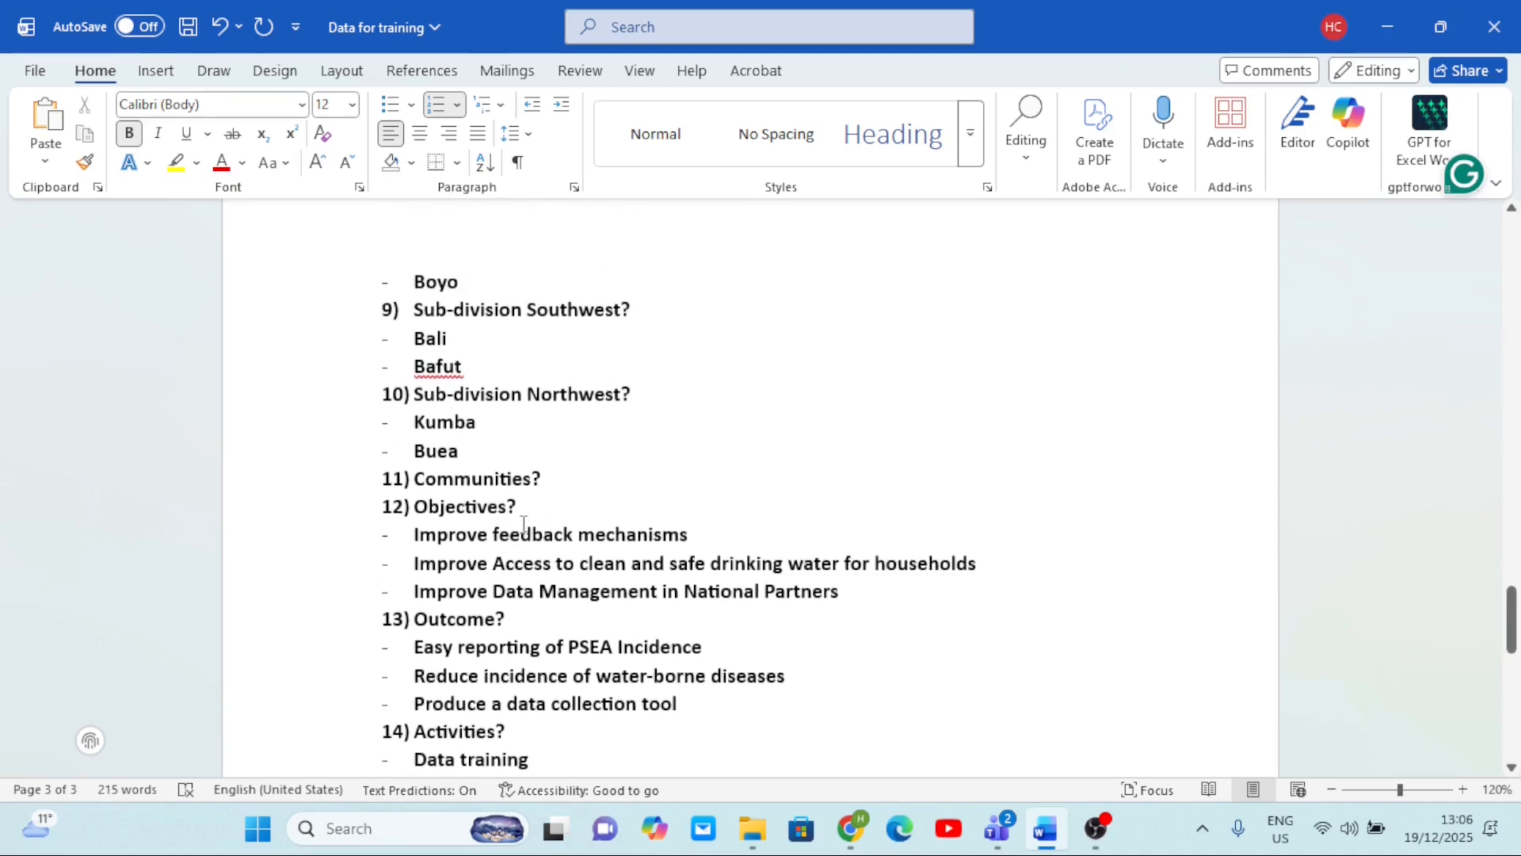
scroll(523, 524, "up", 8)
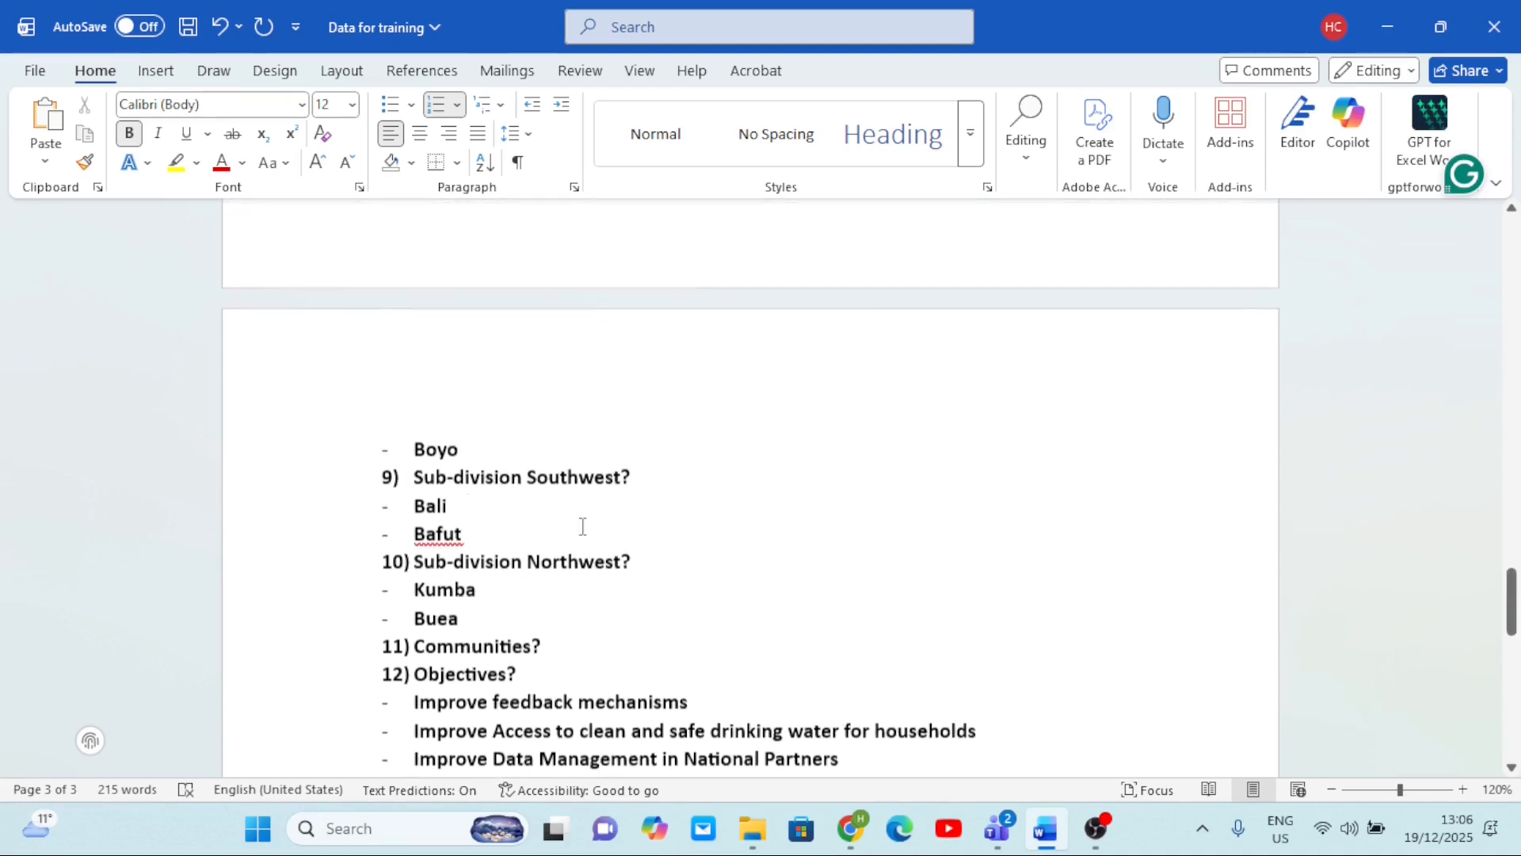
scroll(601, 541, "down", 5)
scroll(601, 541, "up", 15)
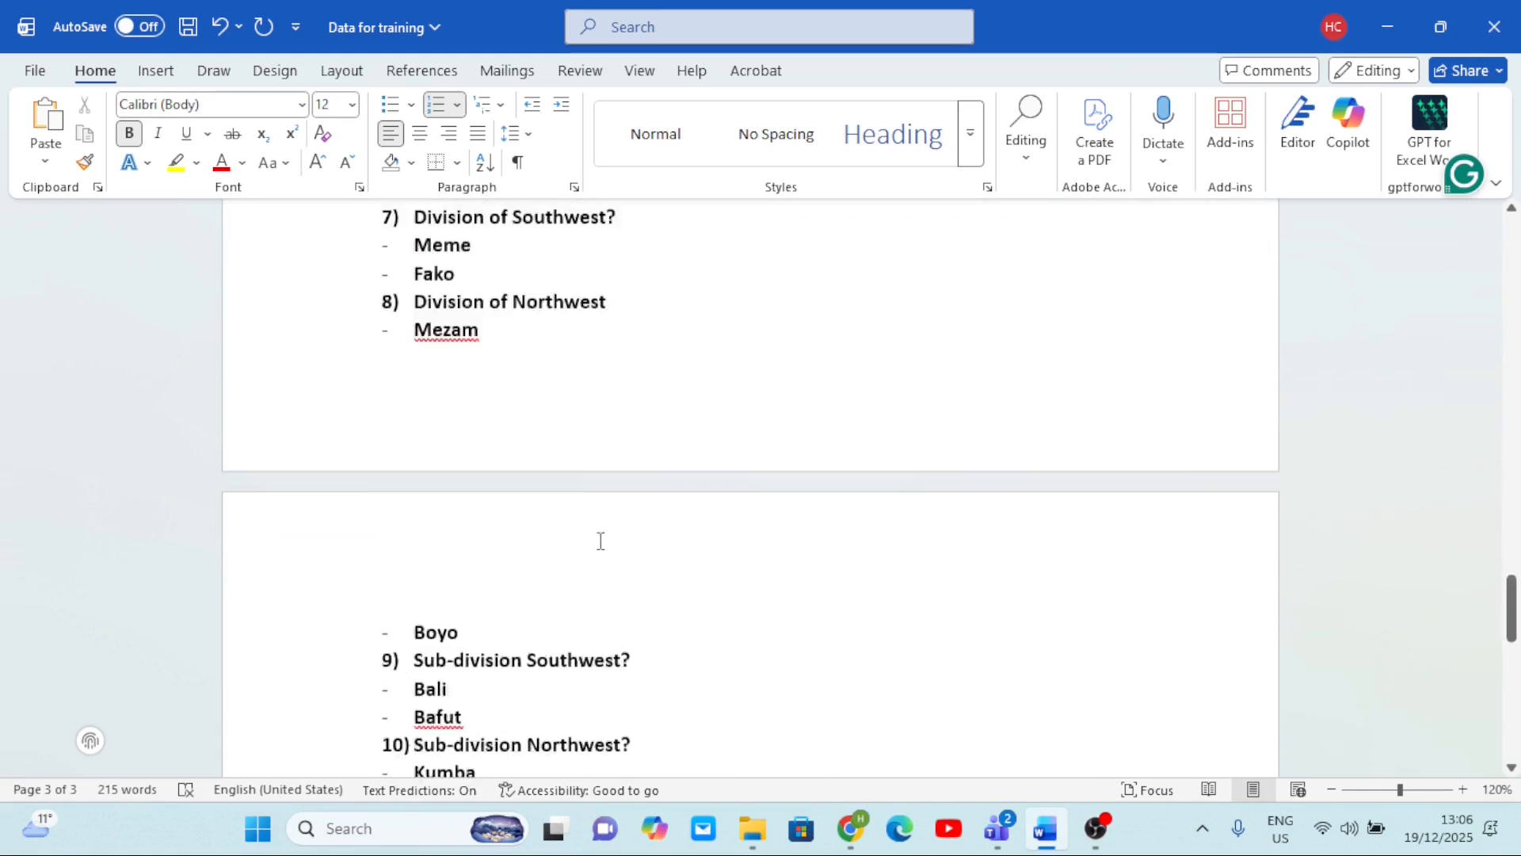
scroll(601, 541, "down", 5)
scroll(601, 541, "up", 3)
scroll(600, 541, "up", 10)
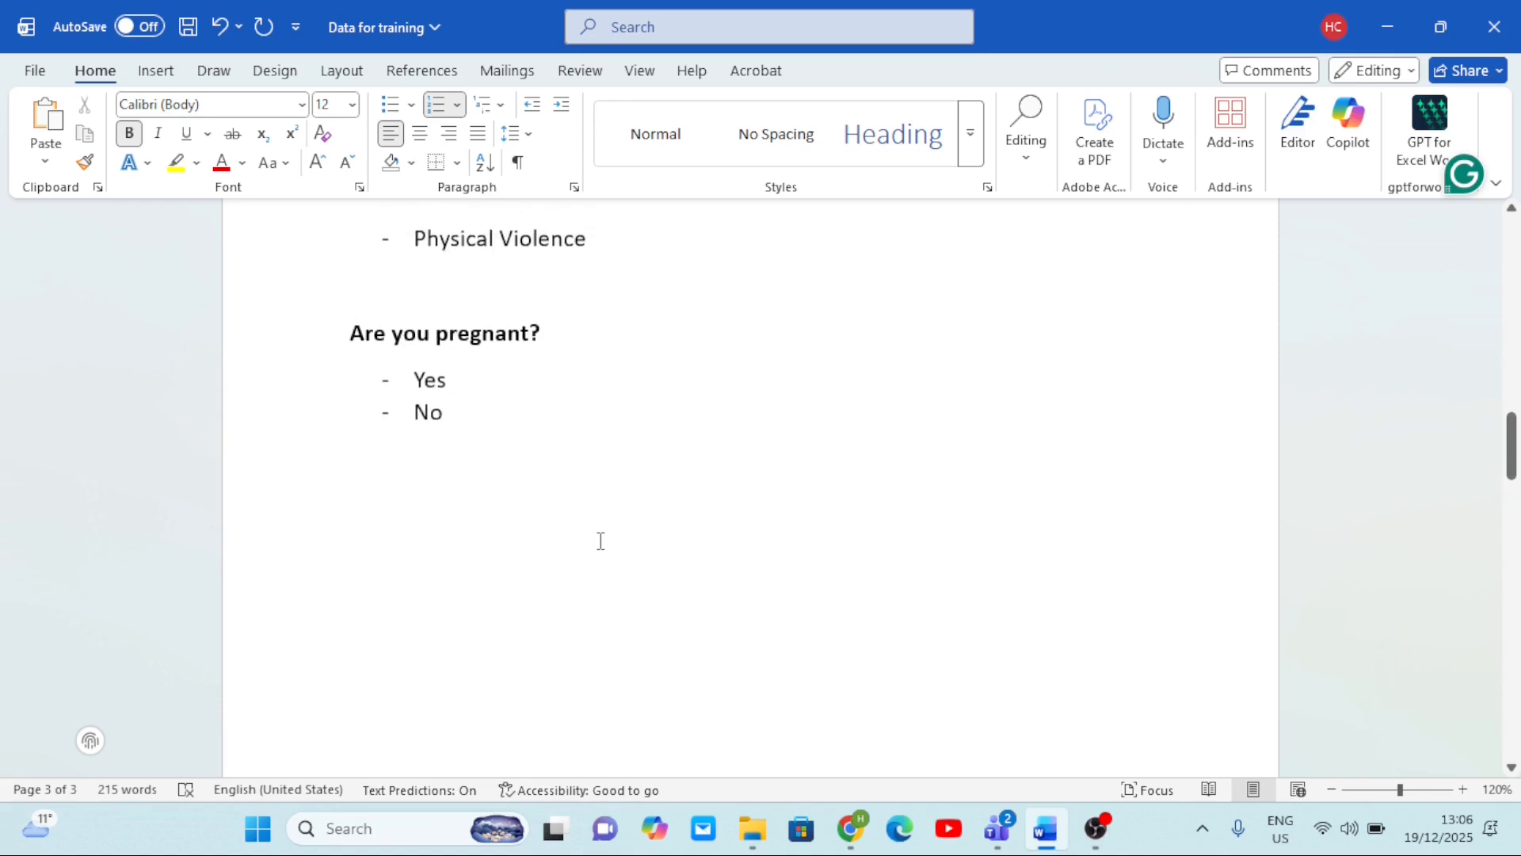
scroll(601, 541, "down", 5)
scroll(600, 541, "down", 8)
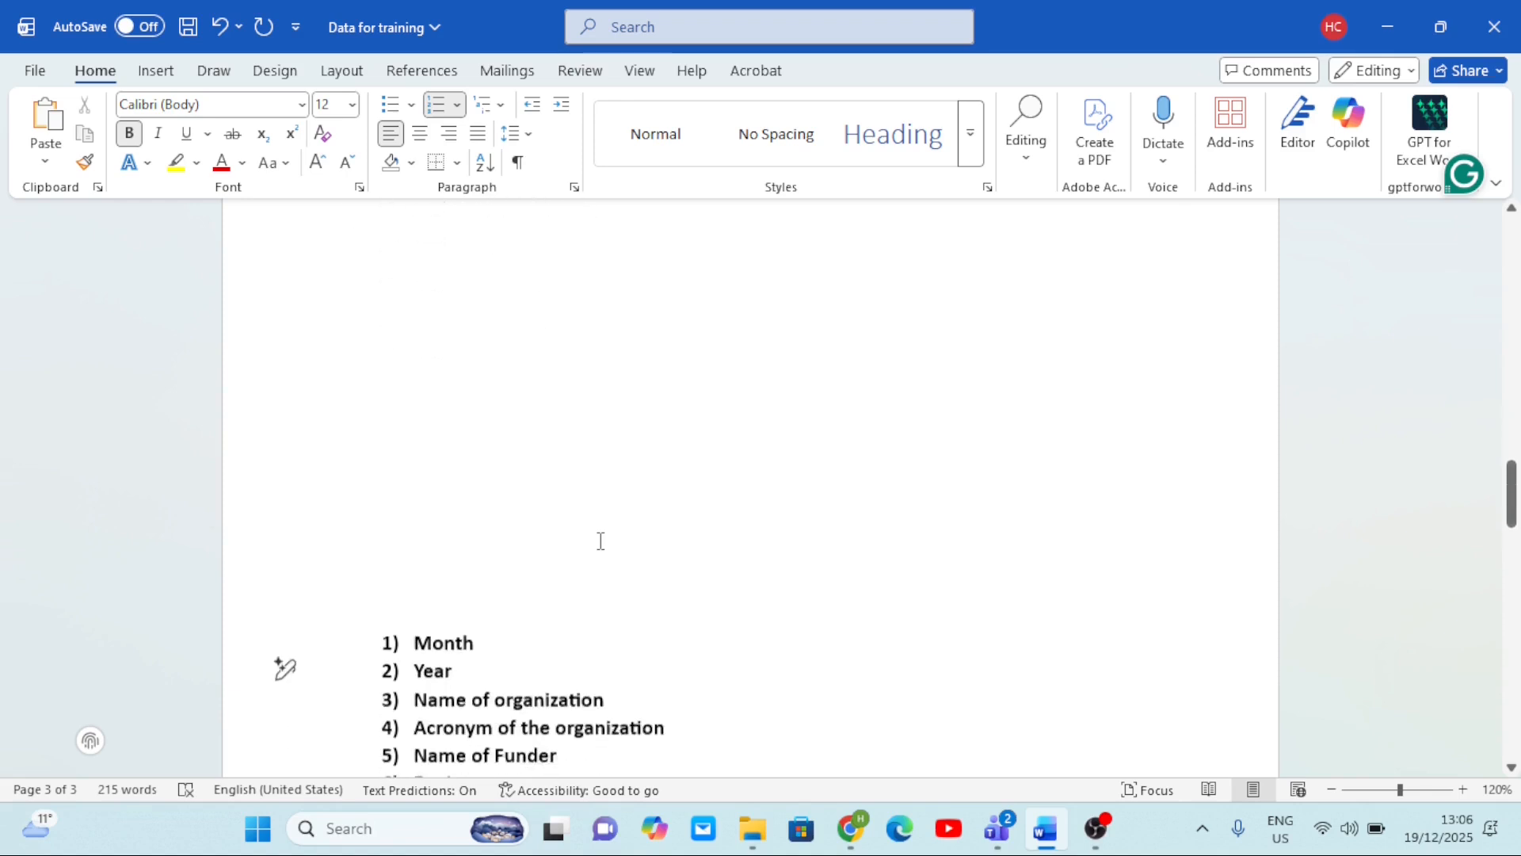
scroll(601, 542, "up", 20)
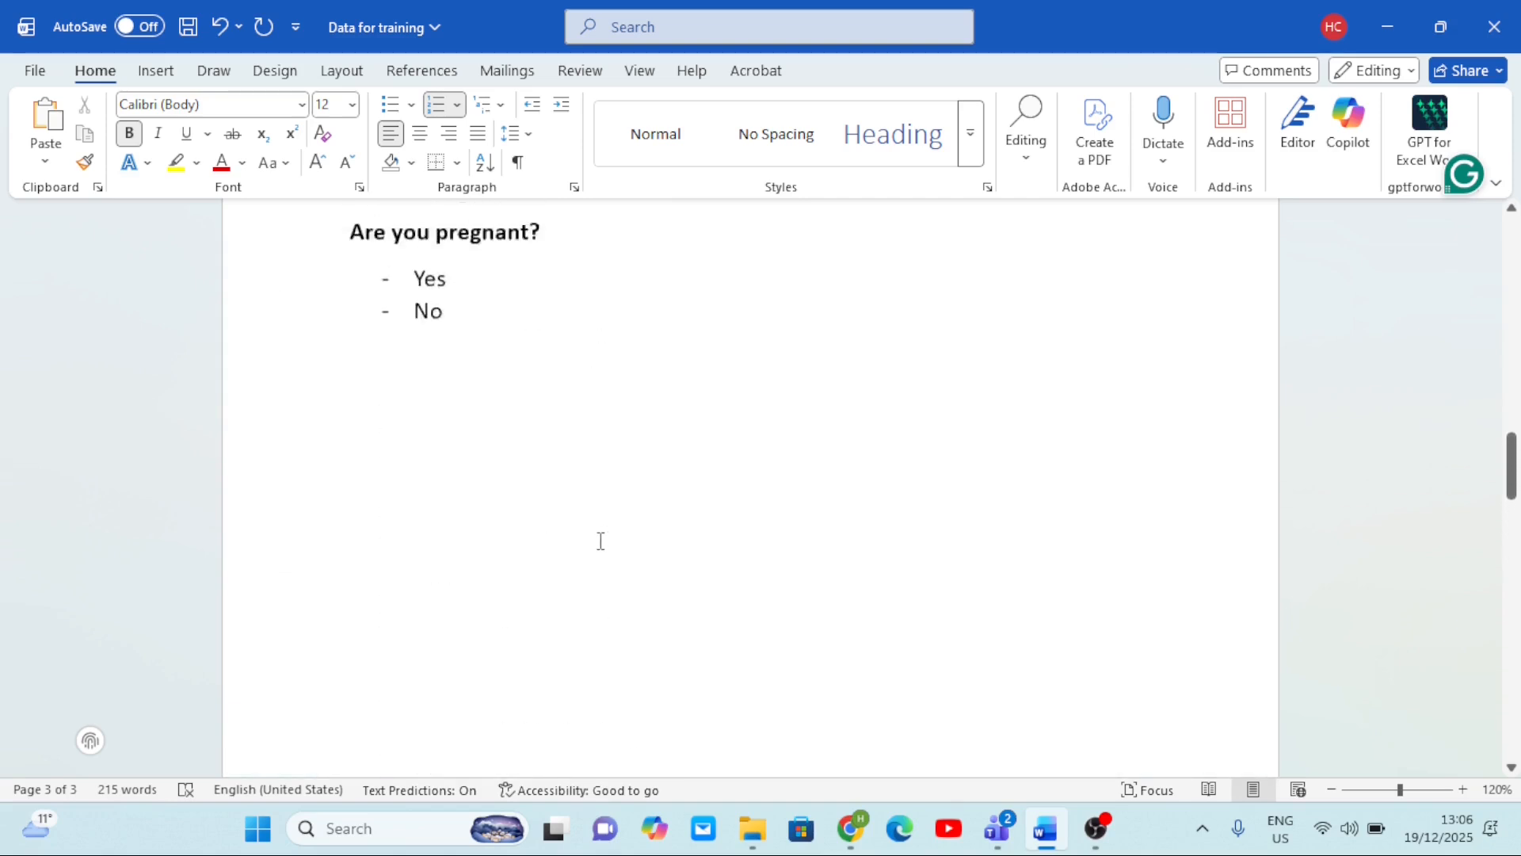
scroll(600, 541, "up", 6)
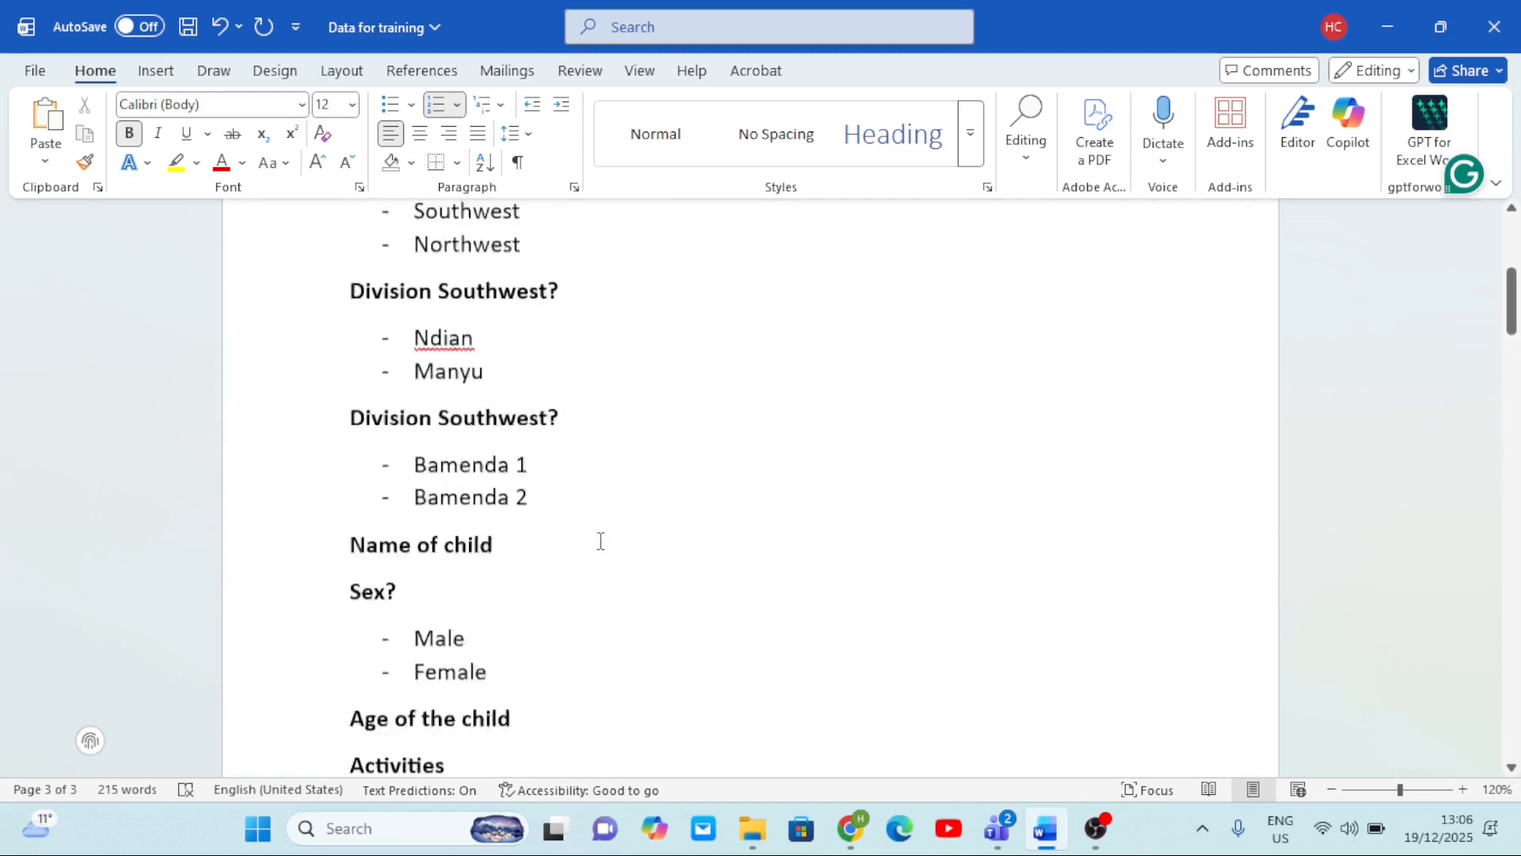
scroll(600, 539, "down", 1)
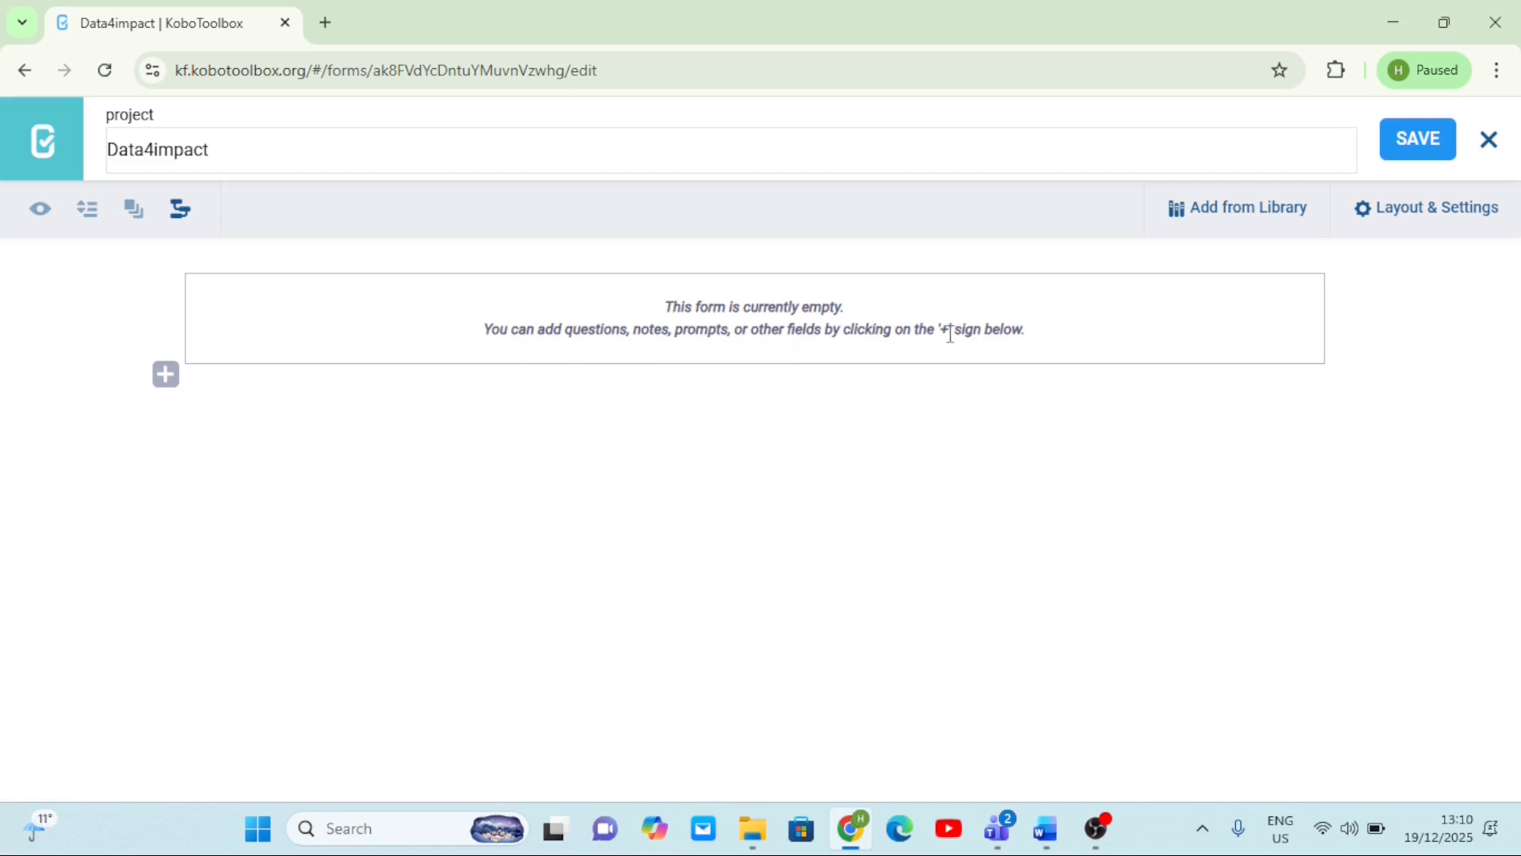
Step: Add a first, still-unlabelled question to the empty Data4impact form
left_click(166, 375)
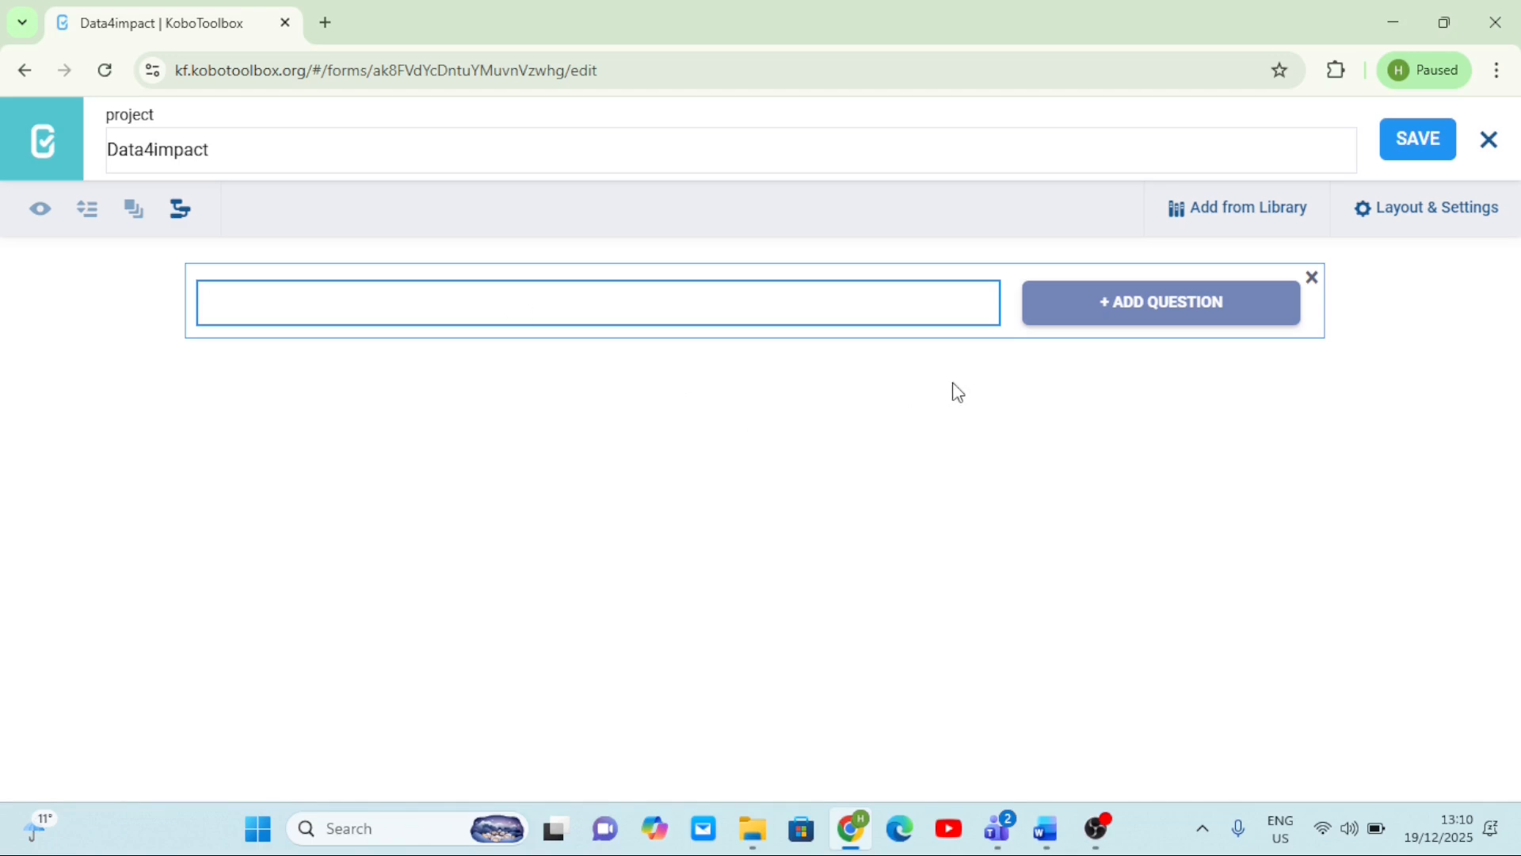
Step: Bring up the question-type grid, from Select One to External XML, for the form's first question
left_click(1165, 317)
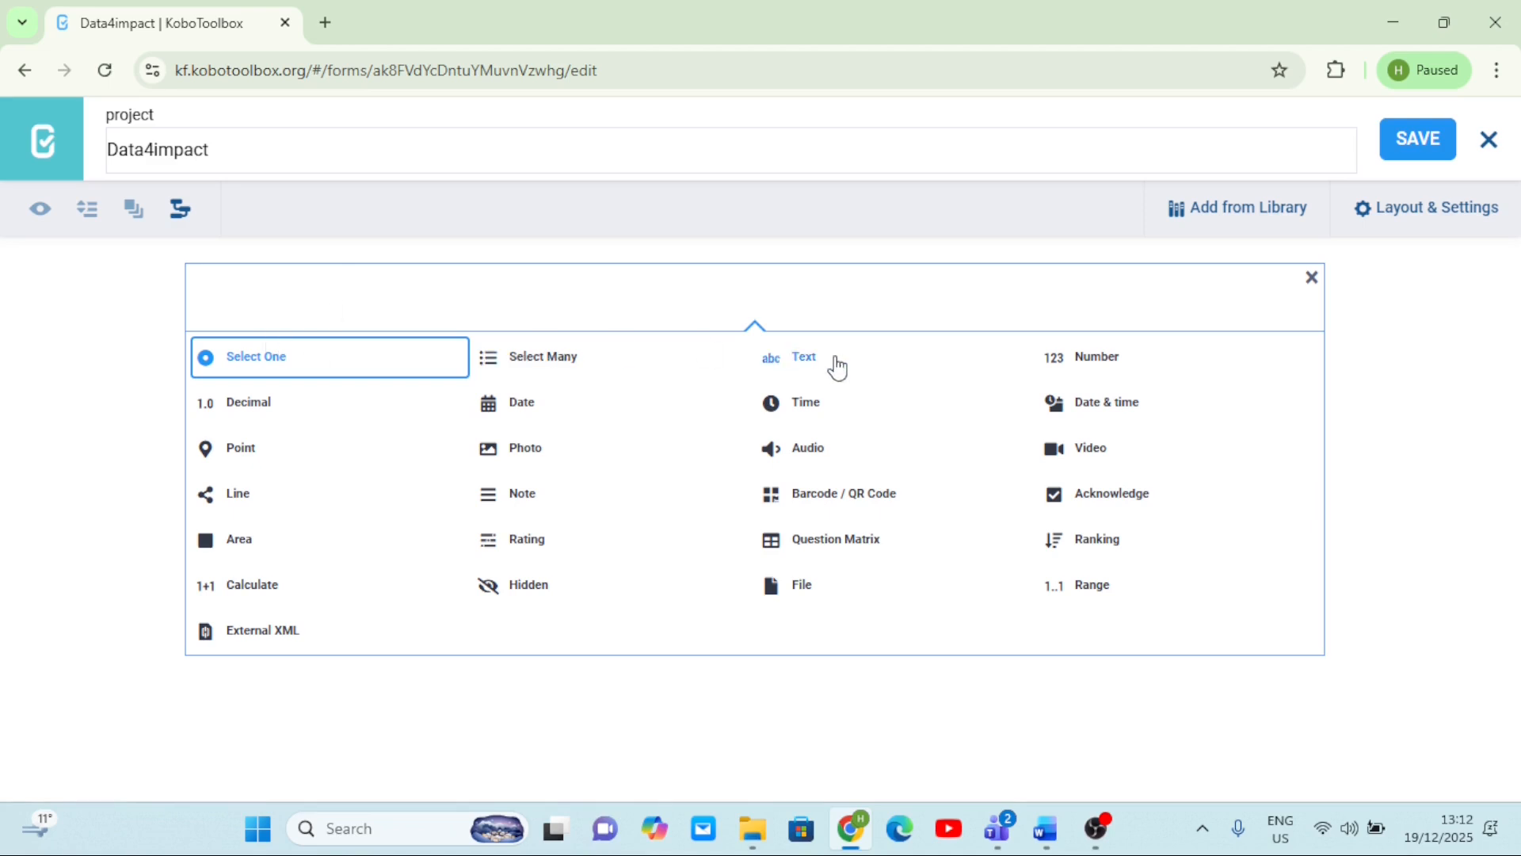
mouse_move(1045, 846)
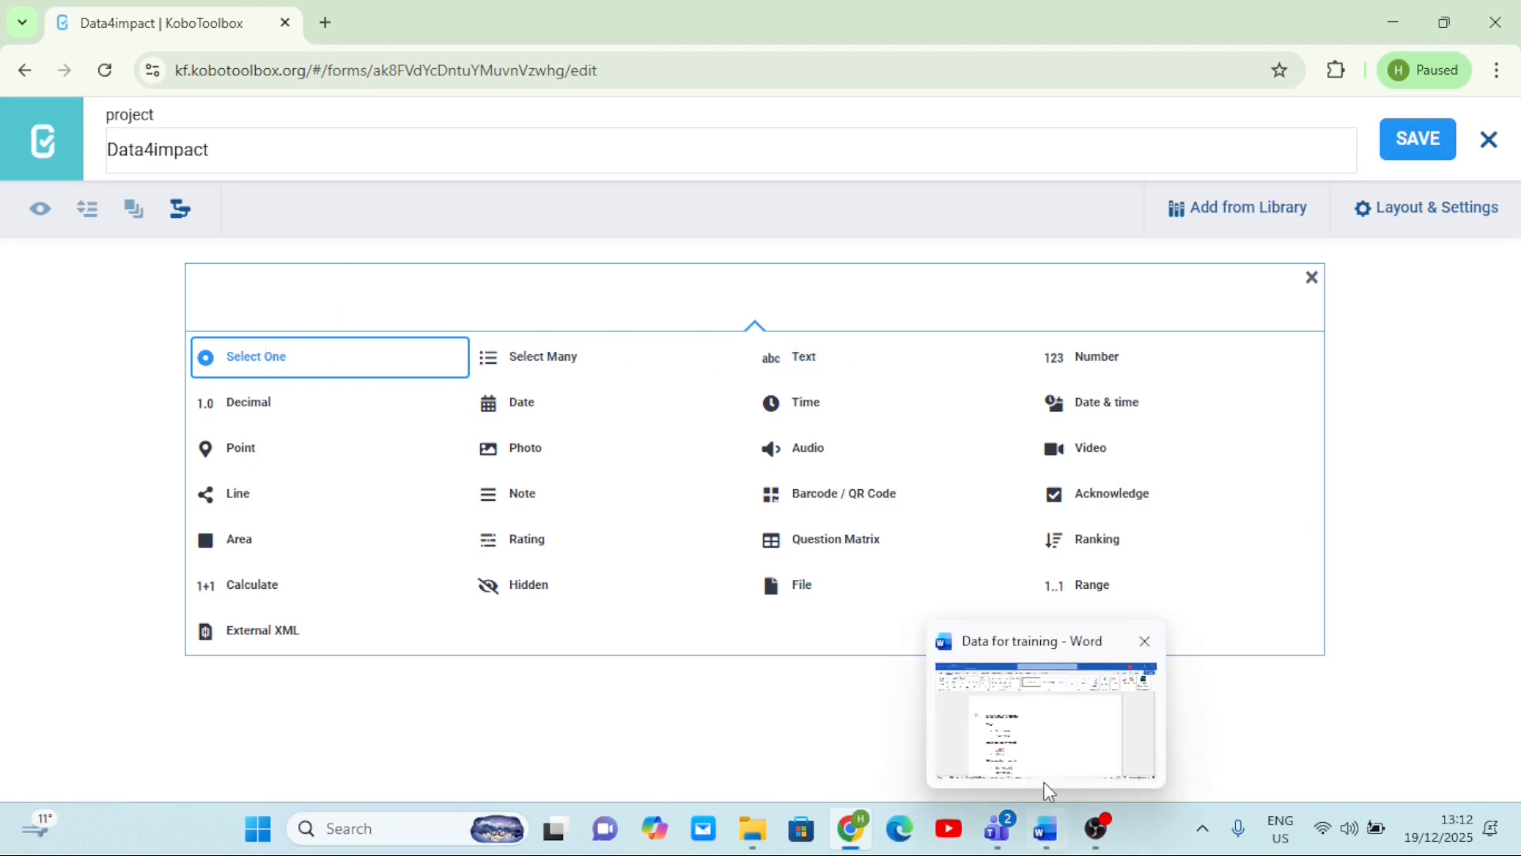
mouse_move(1053, 753)
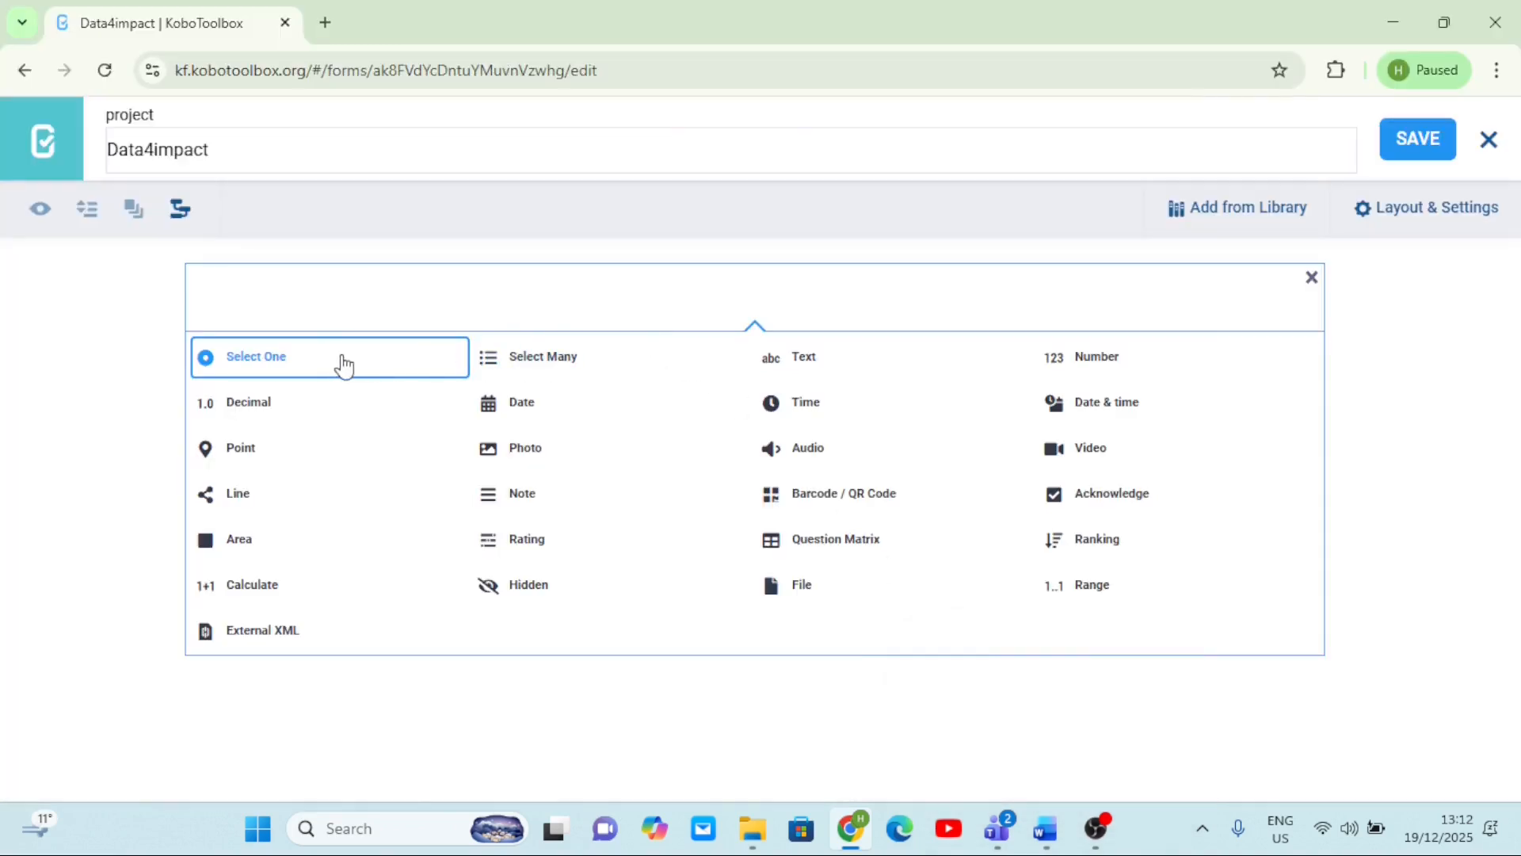
Step: Make the question a Select One labelled 'Region?' with answer choices SW and NW
left_click(325, 363)
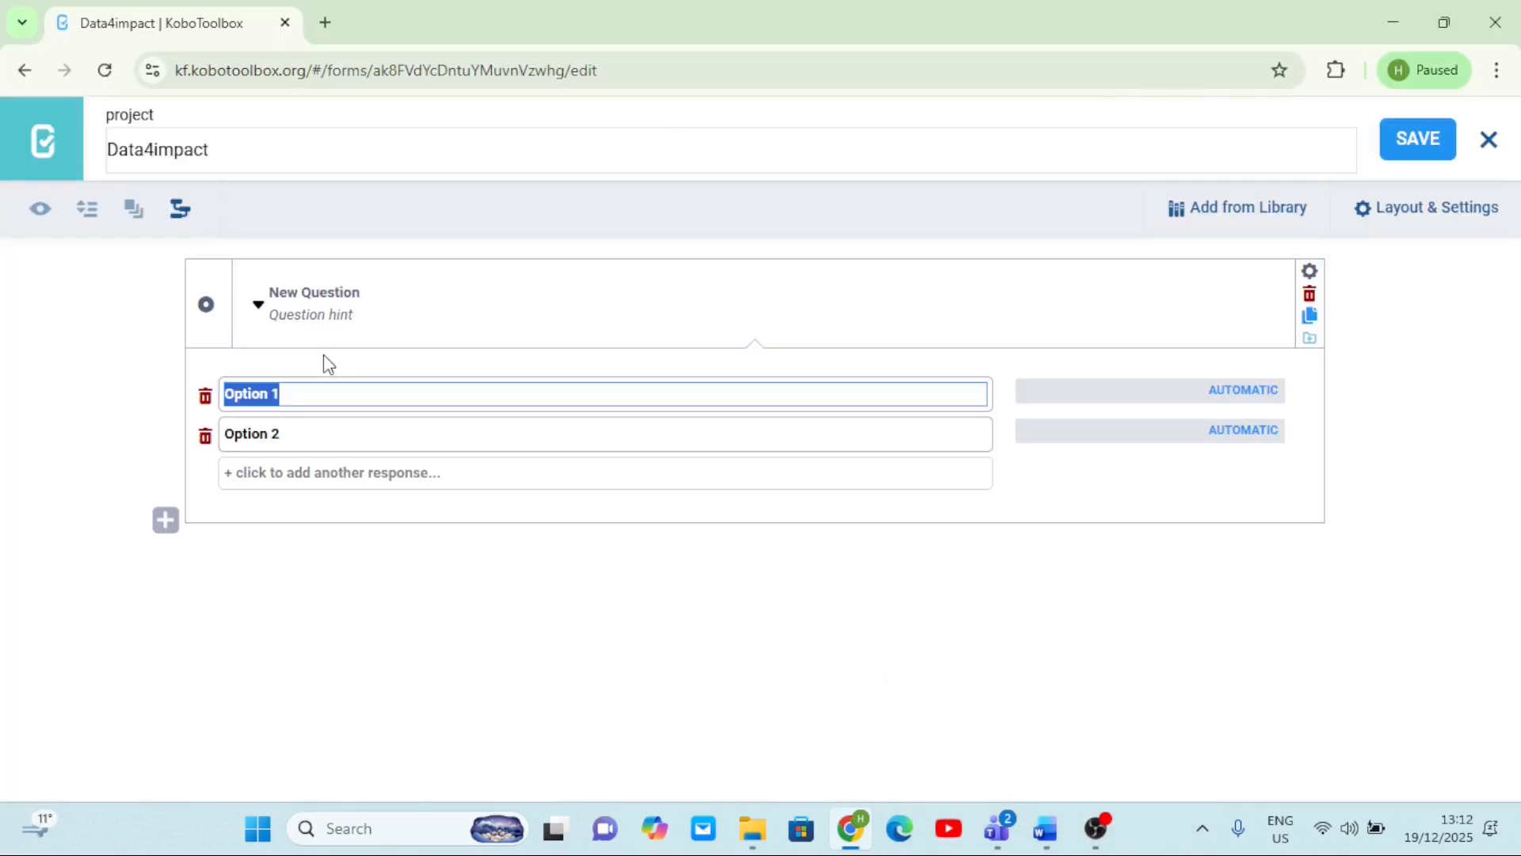
left_click(367, 302)
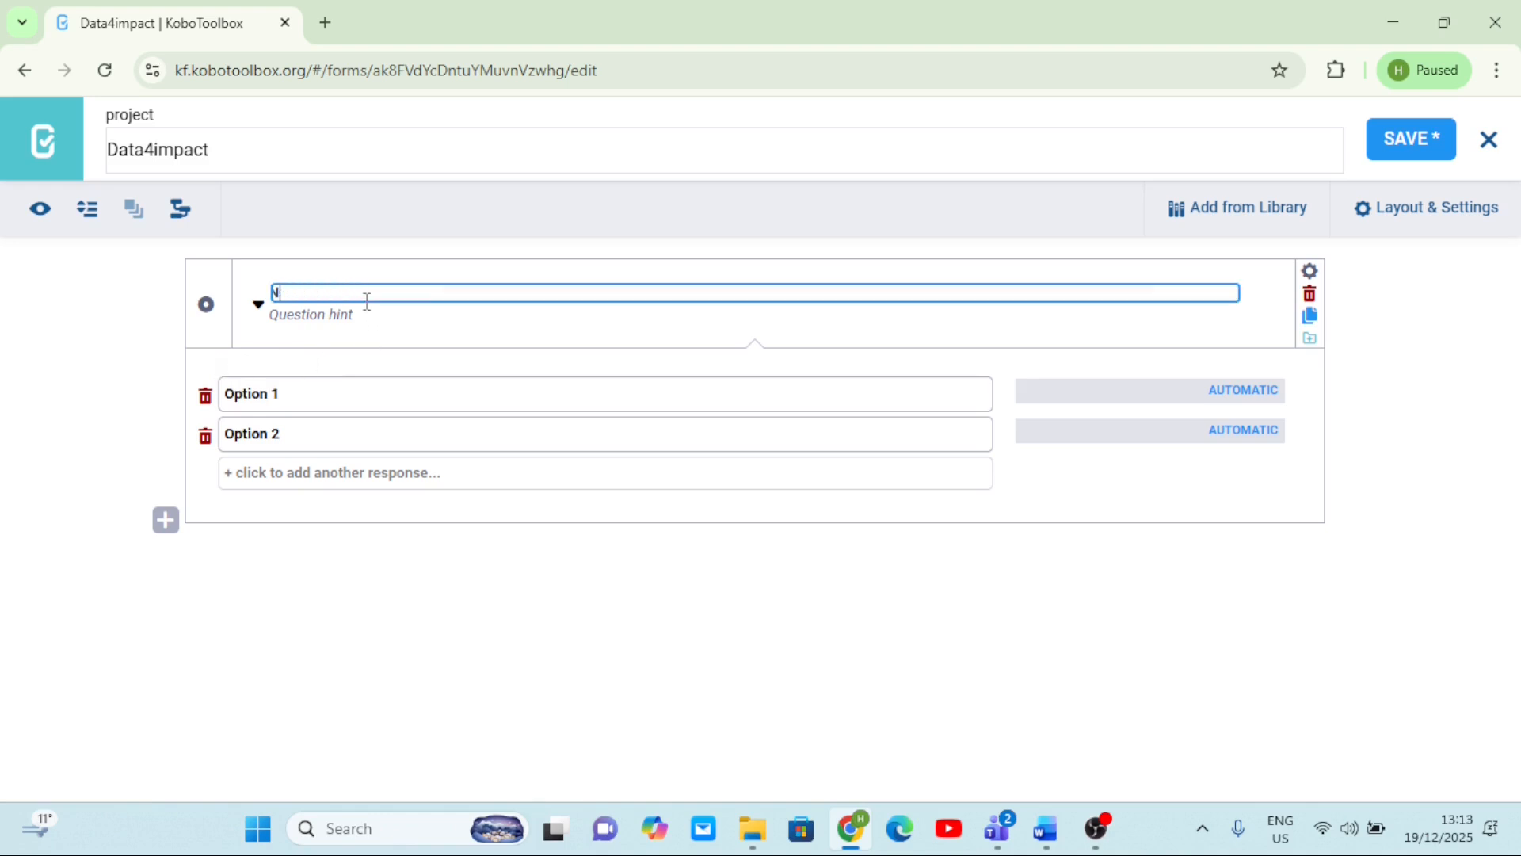
key("BackSpace")
type("Re")
left_click(284, 394)
double_click(285, 395)
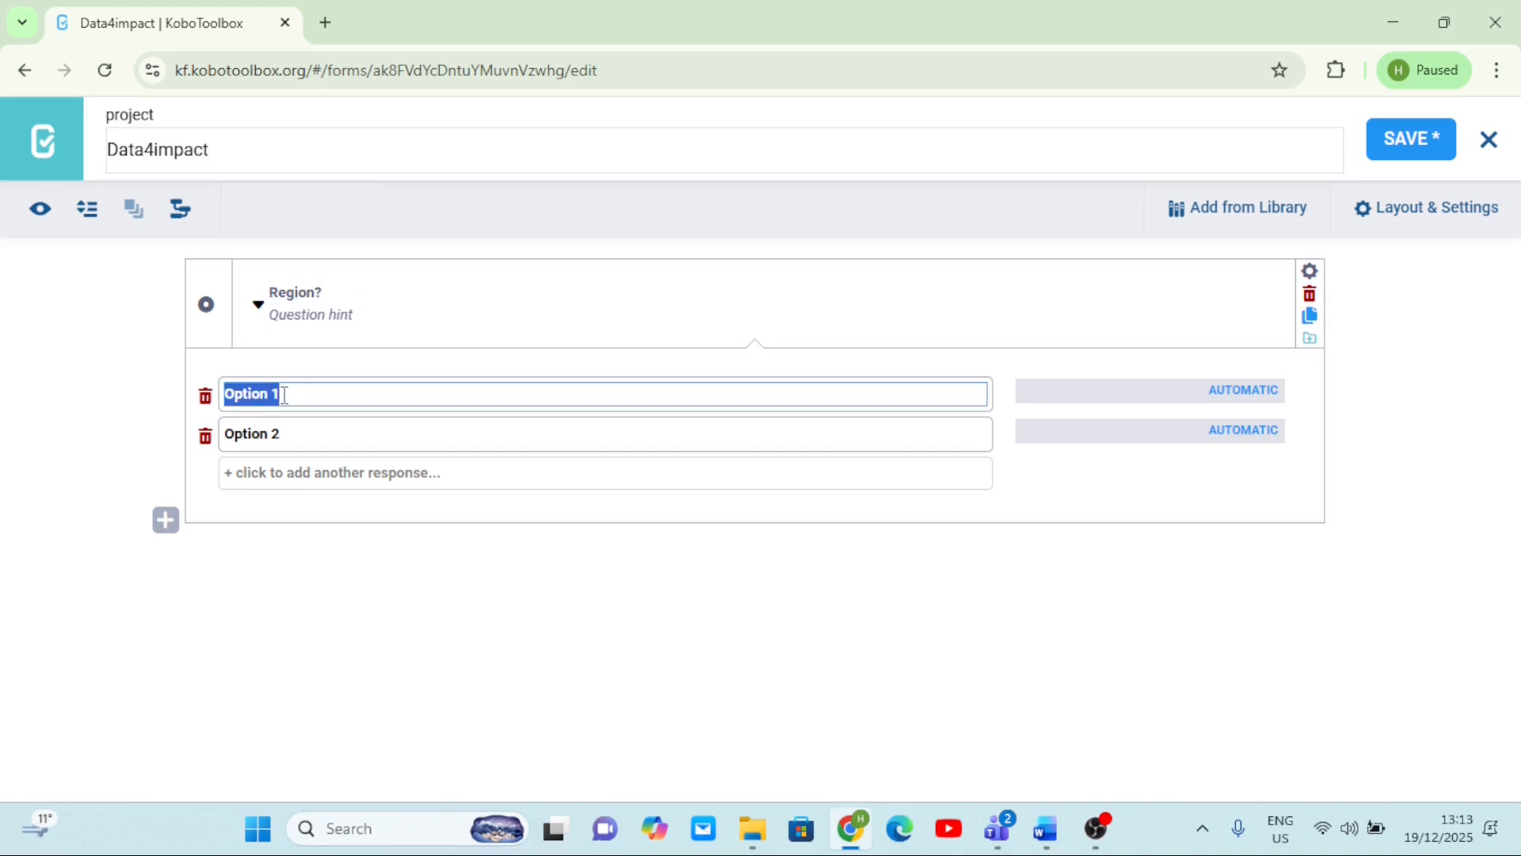
type("SW")
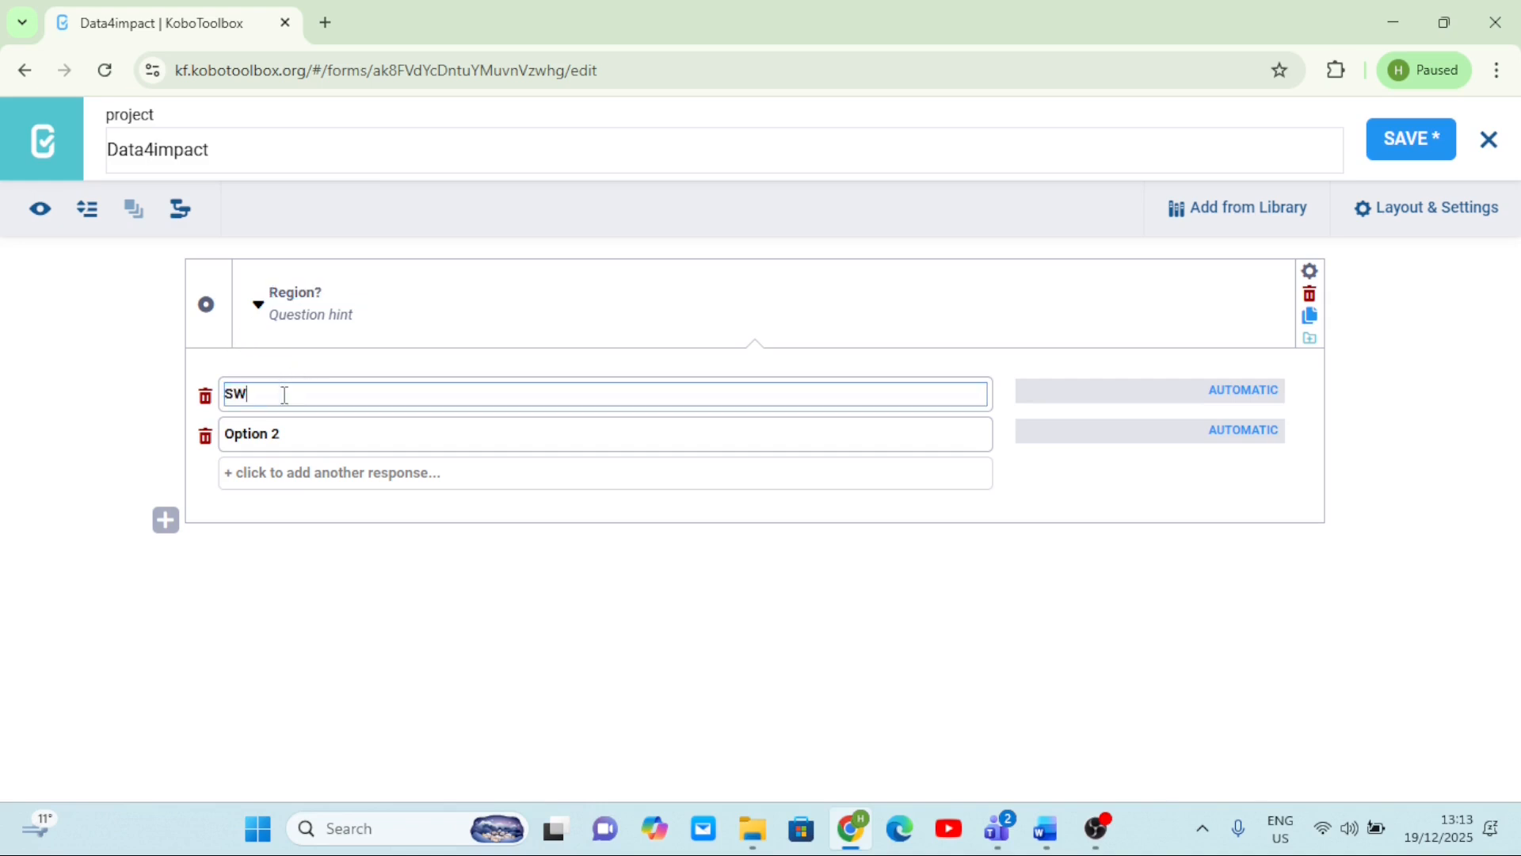
left_click(283, 435)
double_click(283, 434)
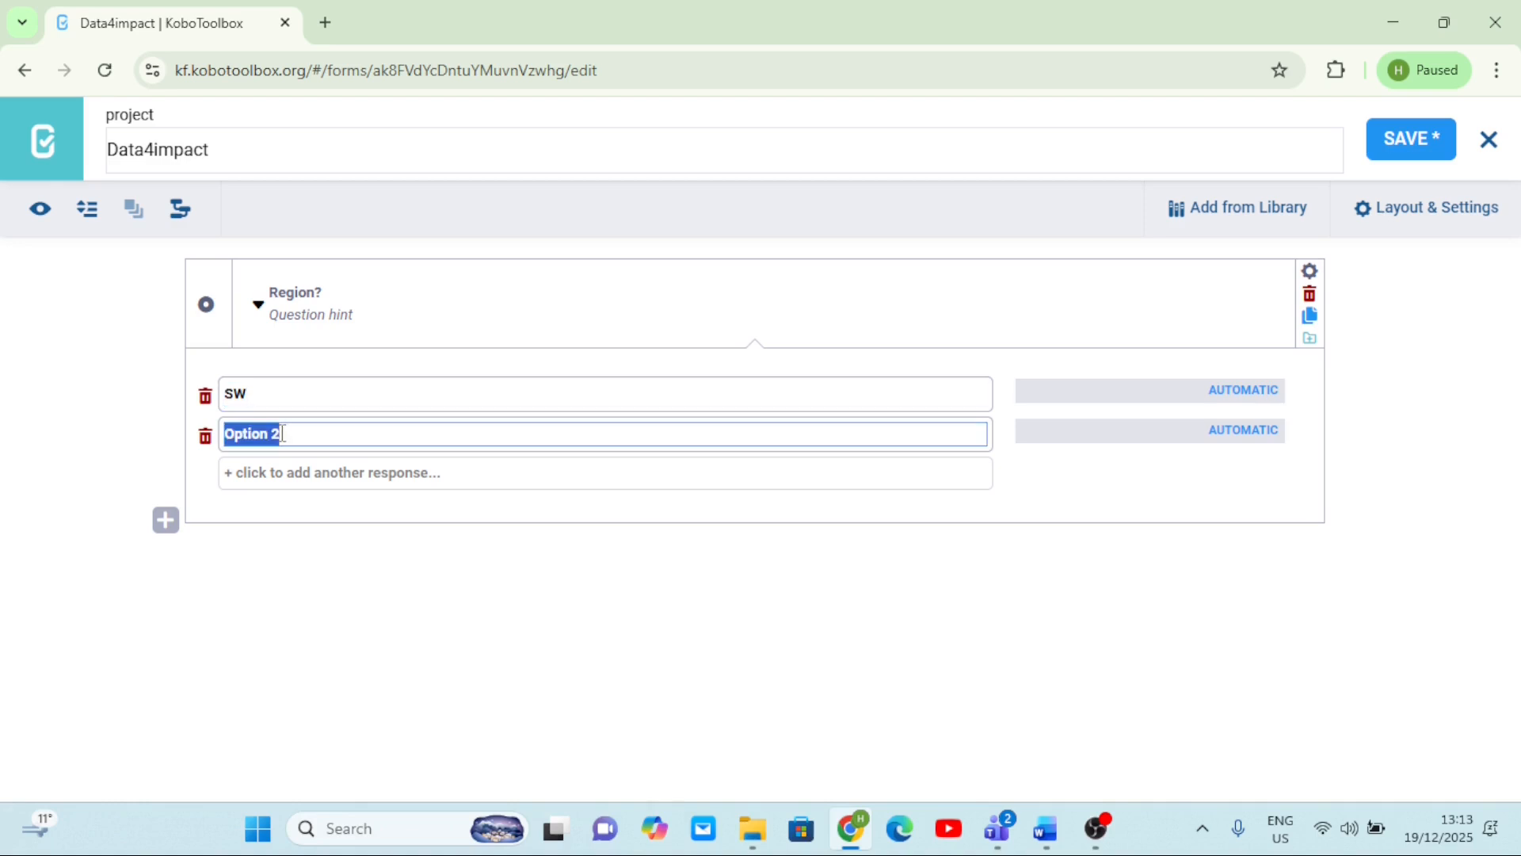
type("N")
key("BackSpace")
type("NW")
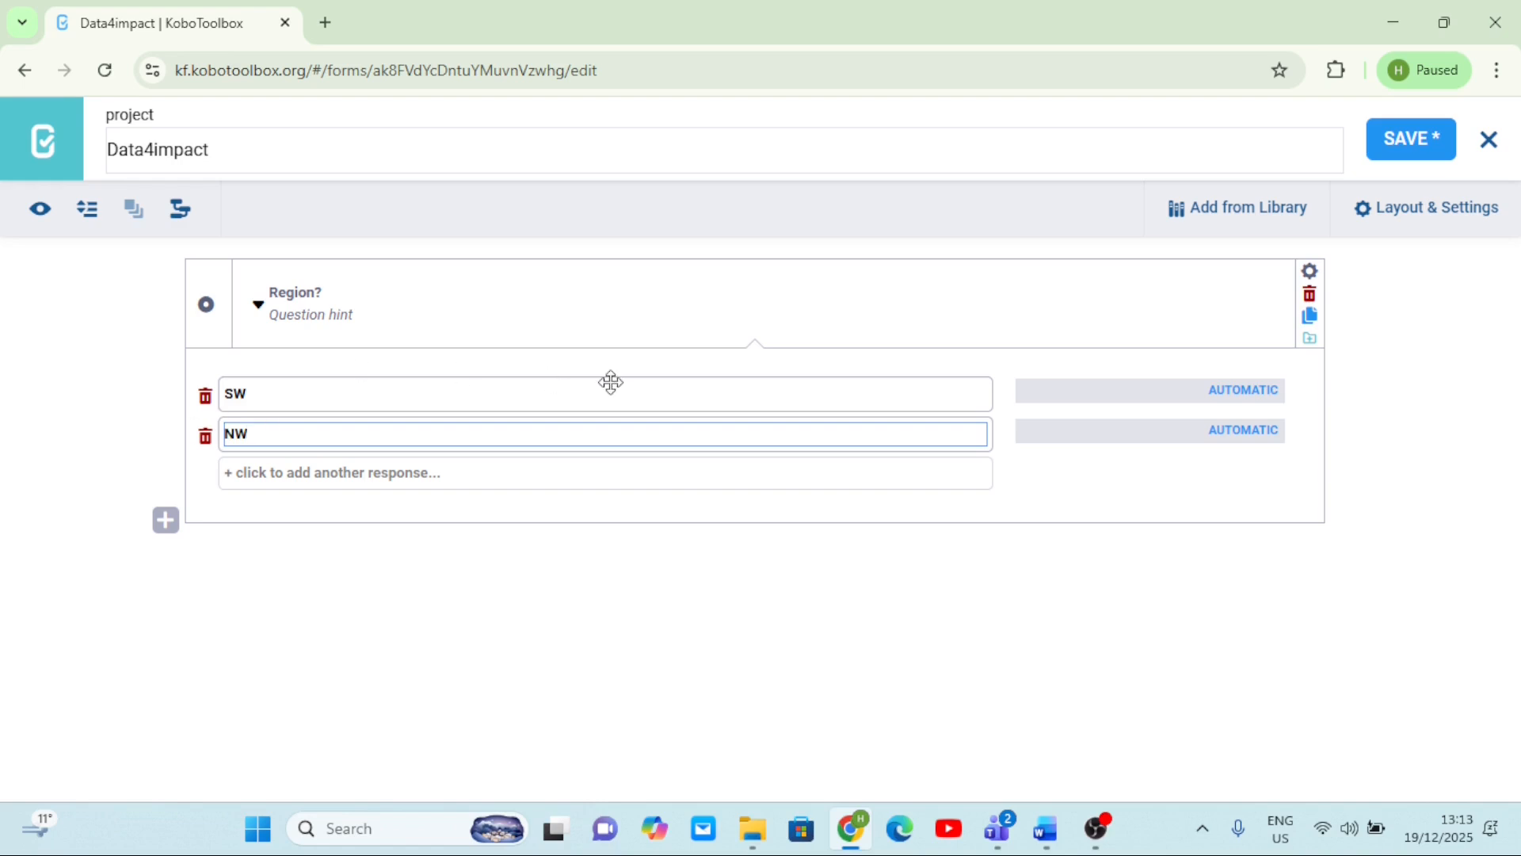
Step: Give the SW and NW choices values 1 and 2, then save the form
double_click(1233, 390)
type("1")
double_click(1243, 430)
type("2")
left_click(1315, 575)
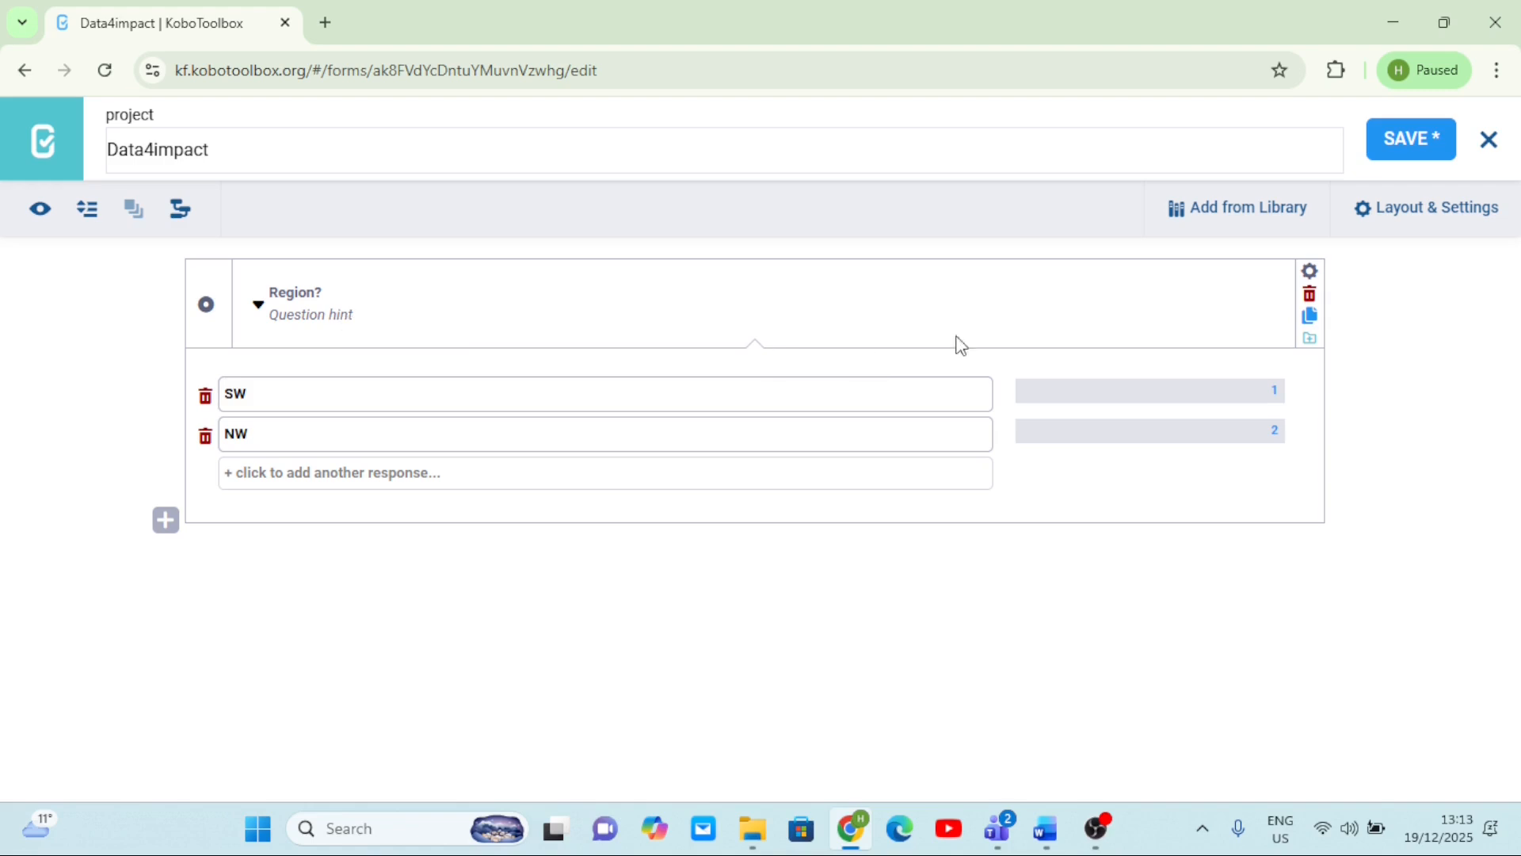
left_click(1411, 147)
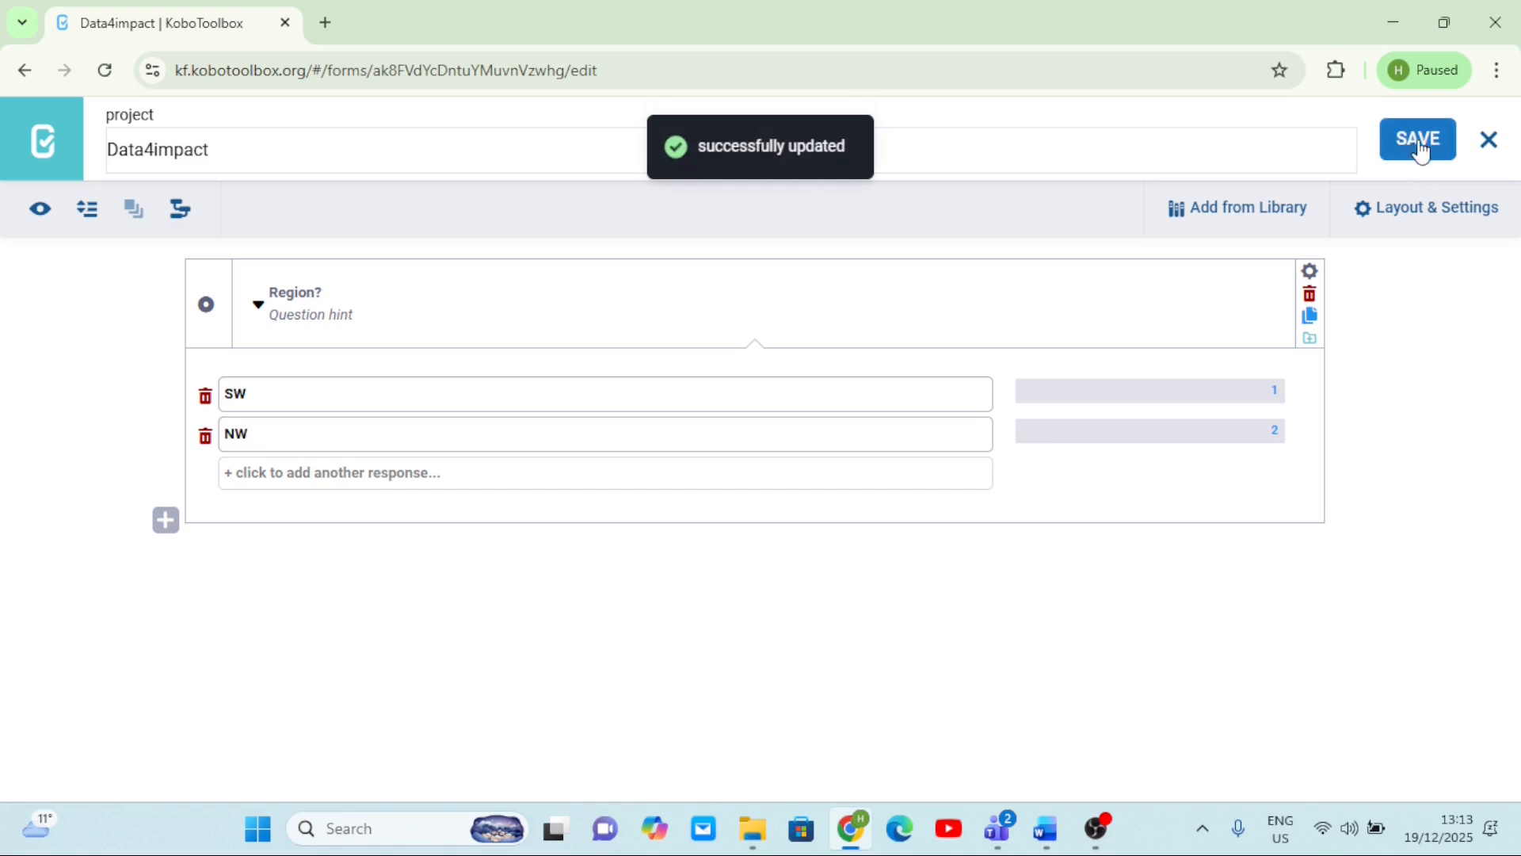
Step: Collapse Region? and start a new question below it, showing the question-type choices
left_click(257, 306)
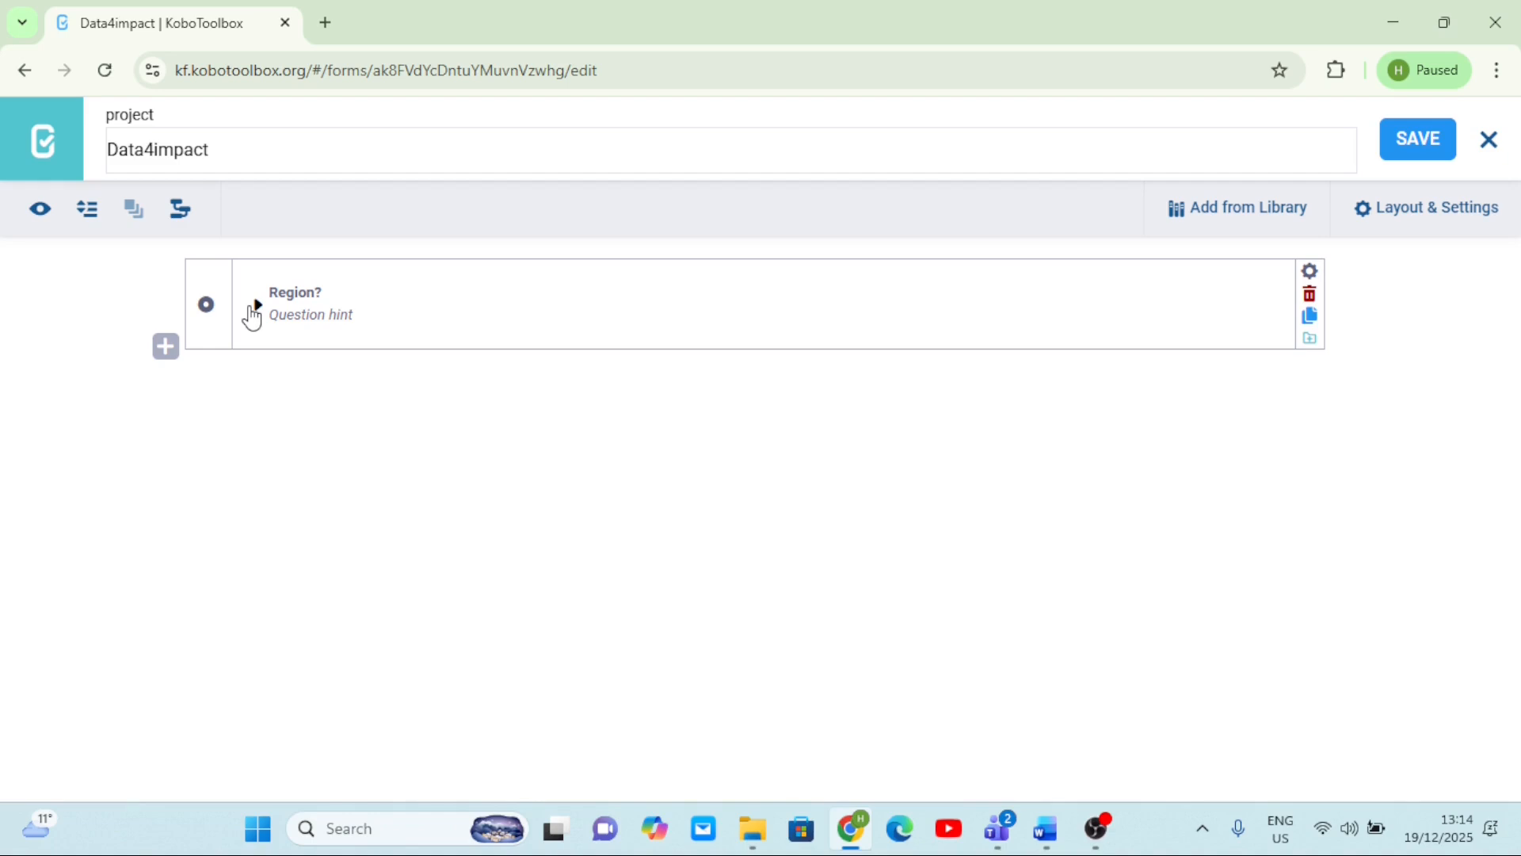
left_click(166, 348)
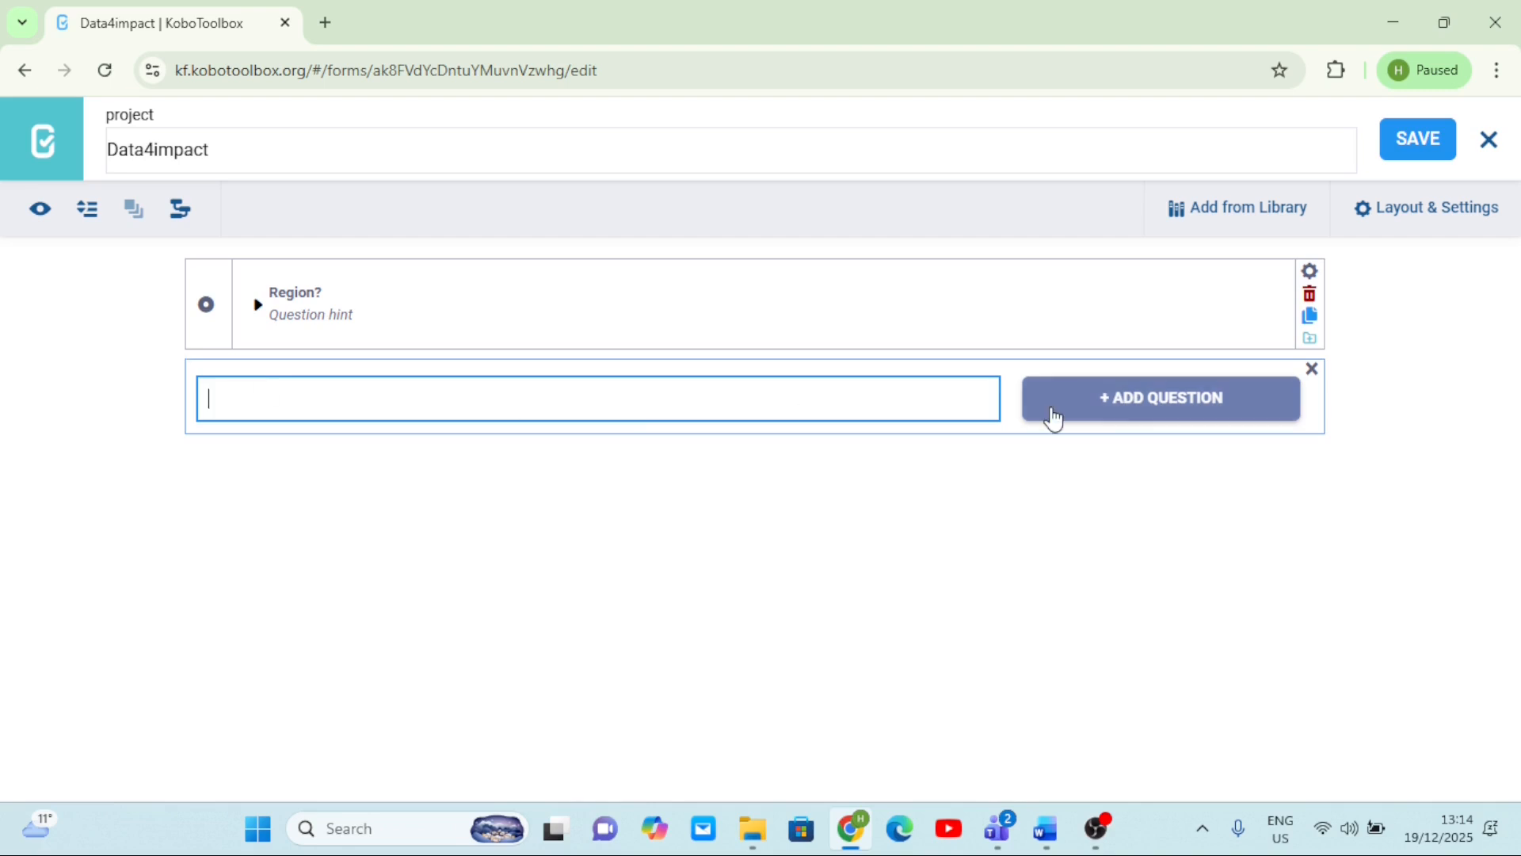
left_click(1131, 402)
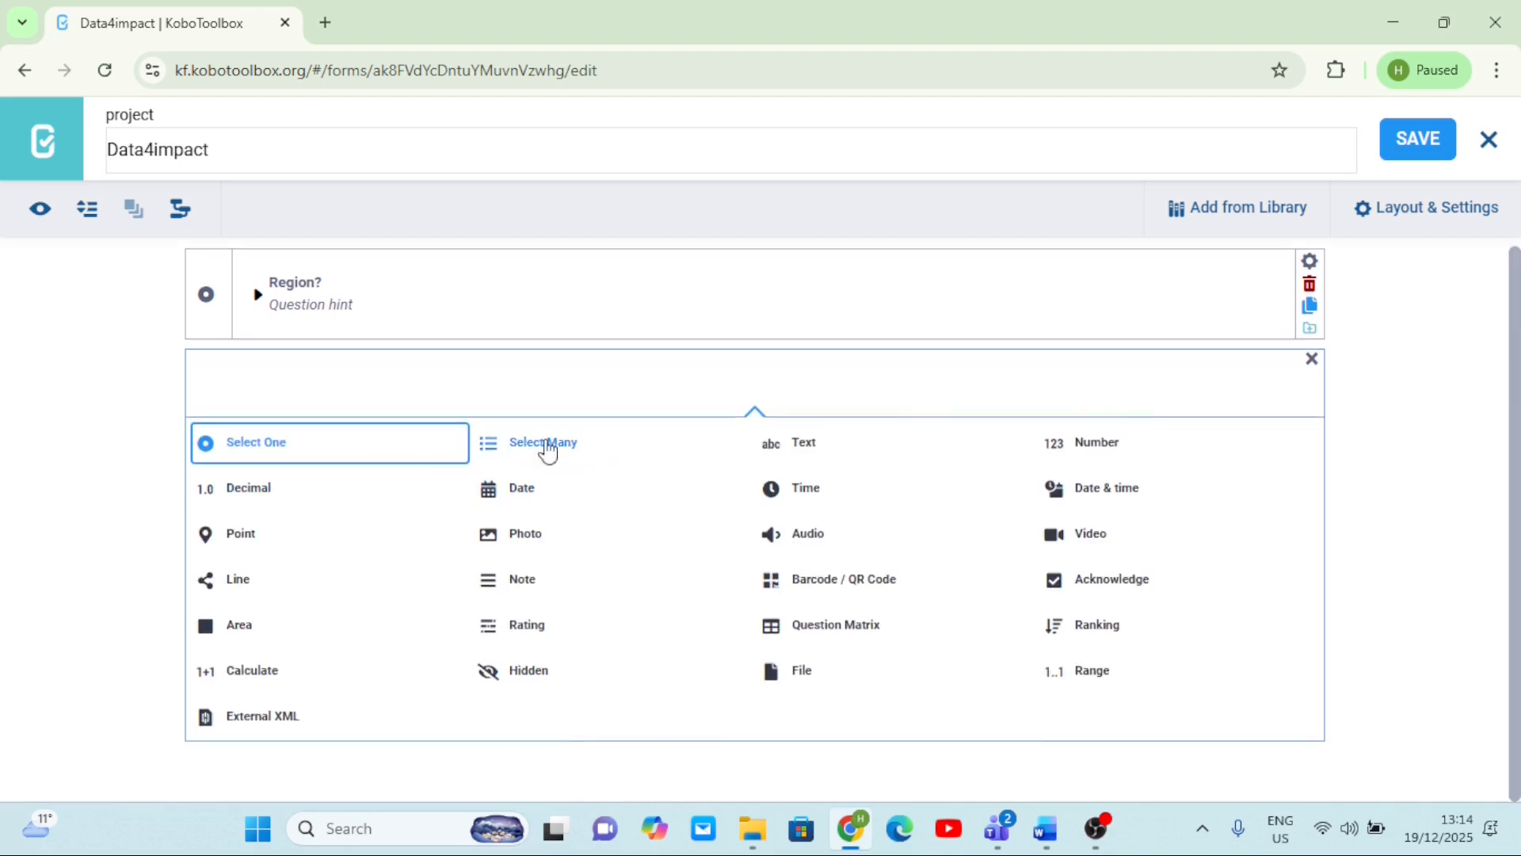
Step: Make the new question a Select One labelled 'DSW', checking the Data for training planning document
left_click(272, 458)
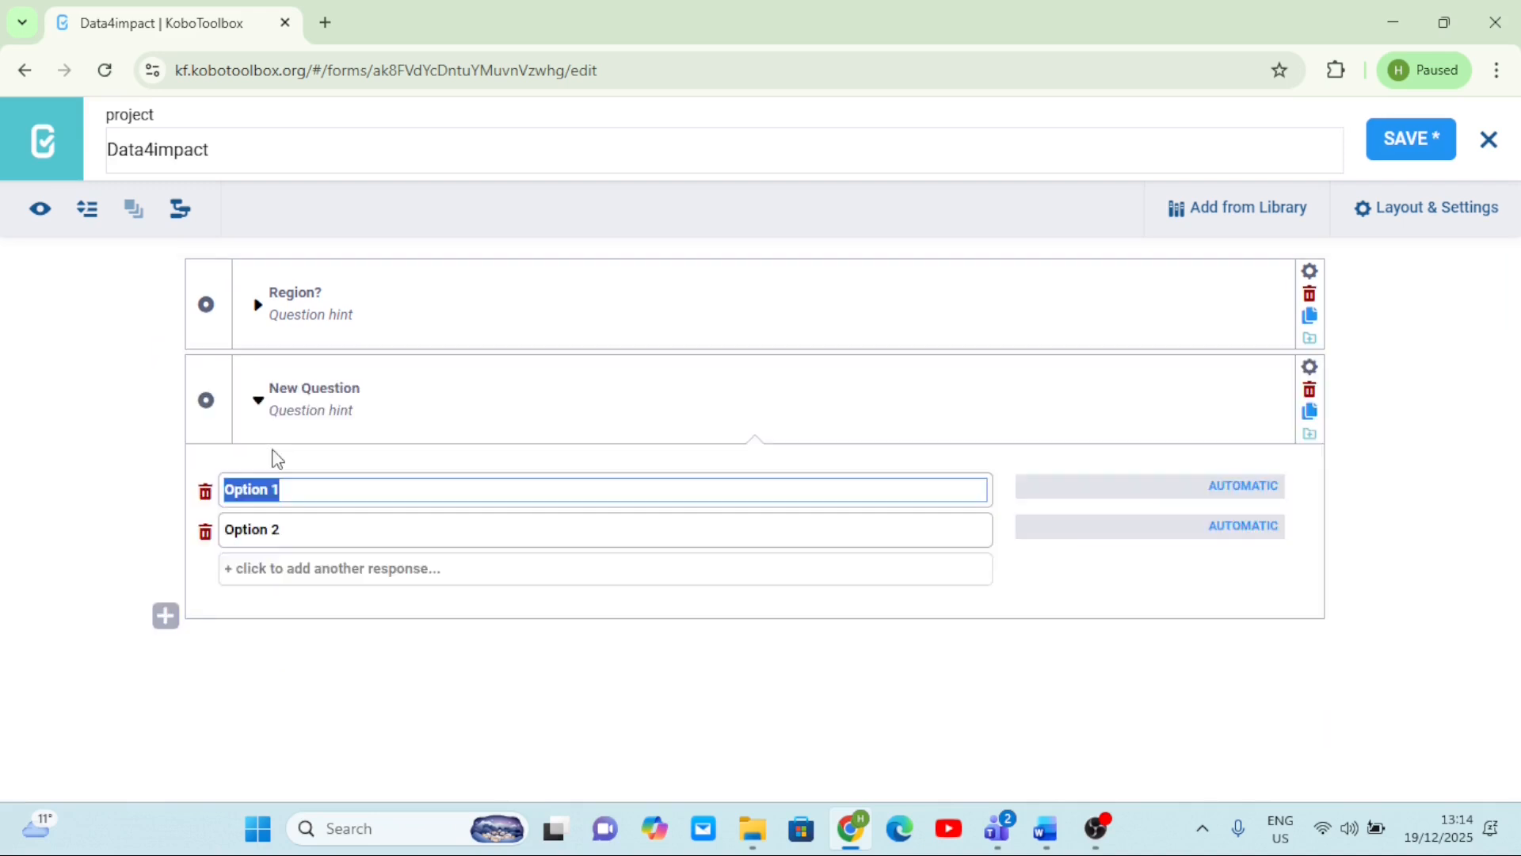
left_click(363, 387)
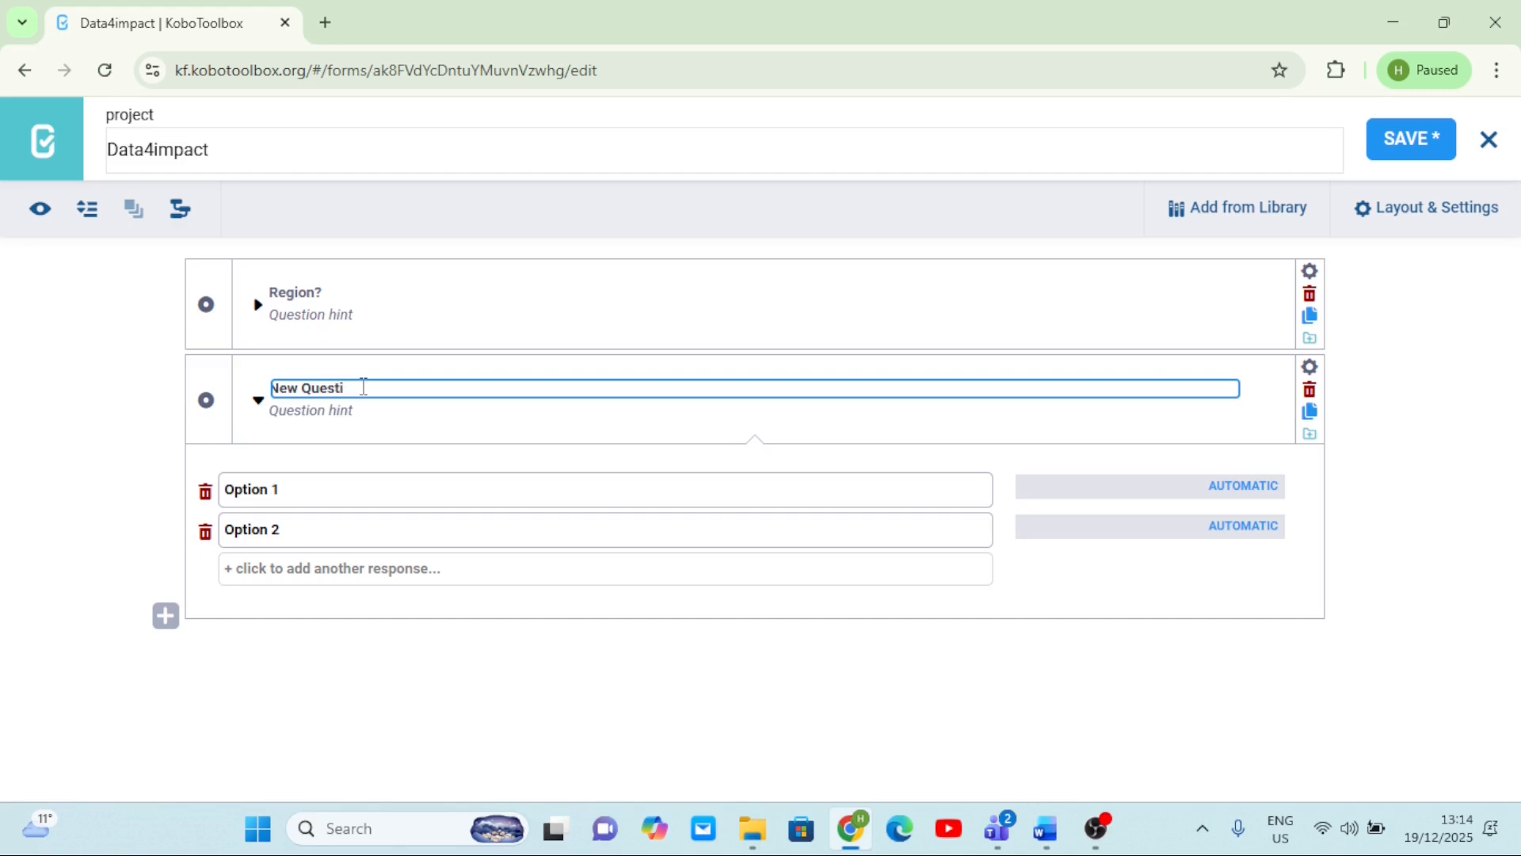
key("BackSpace")
key("BackSpace")
key("BackSpace")
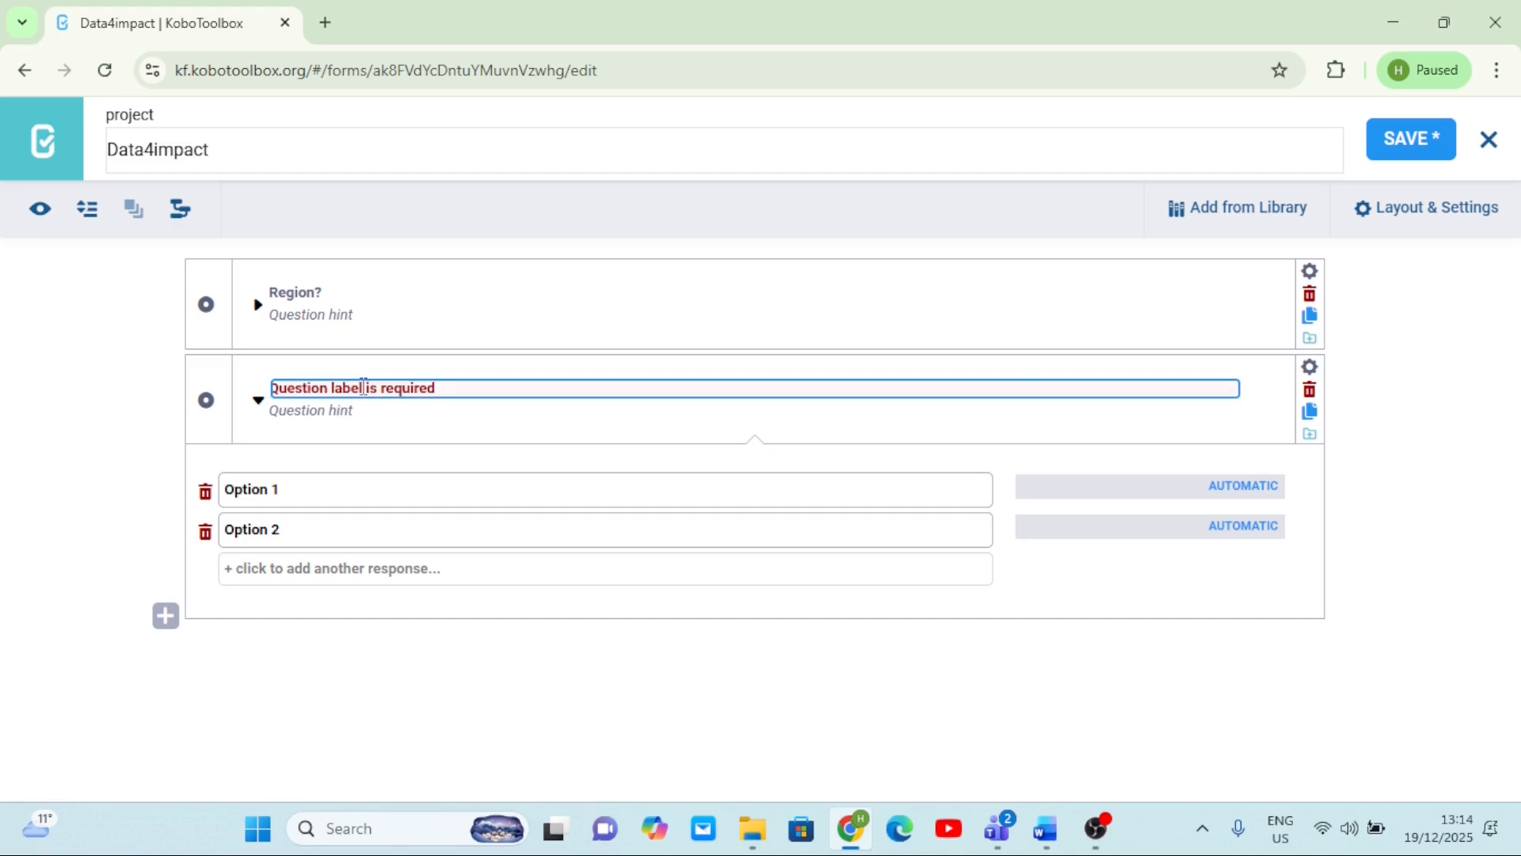
type("d")
key("BackSpace")
type("DNW")
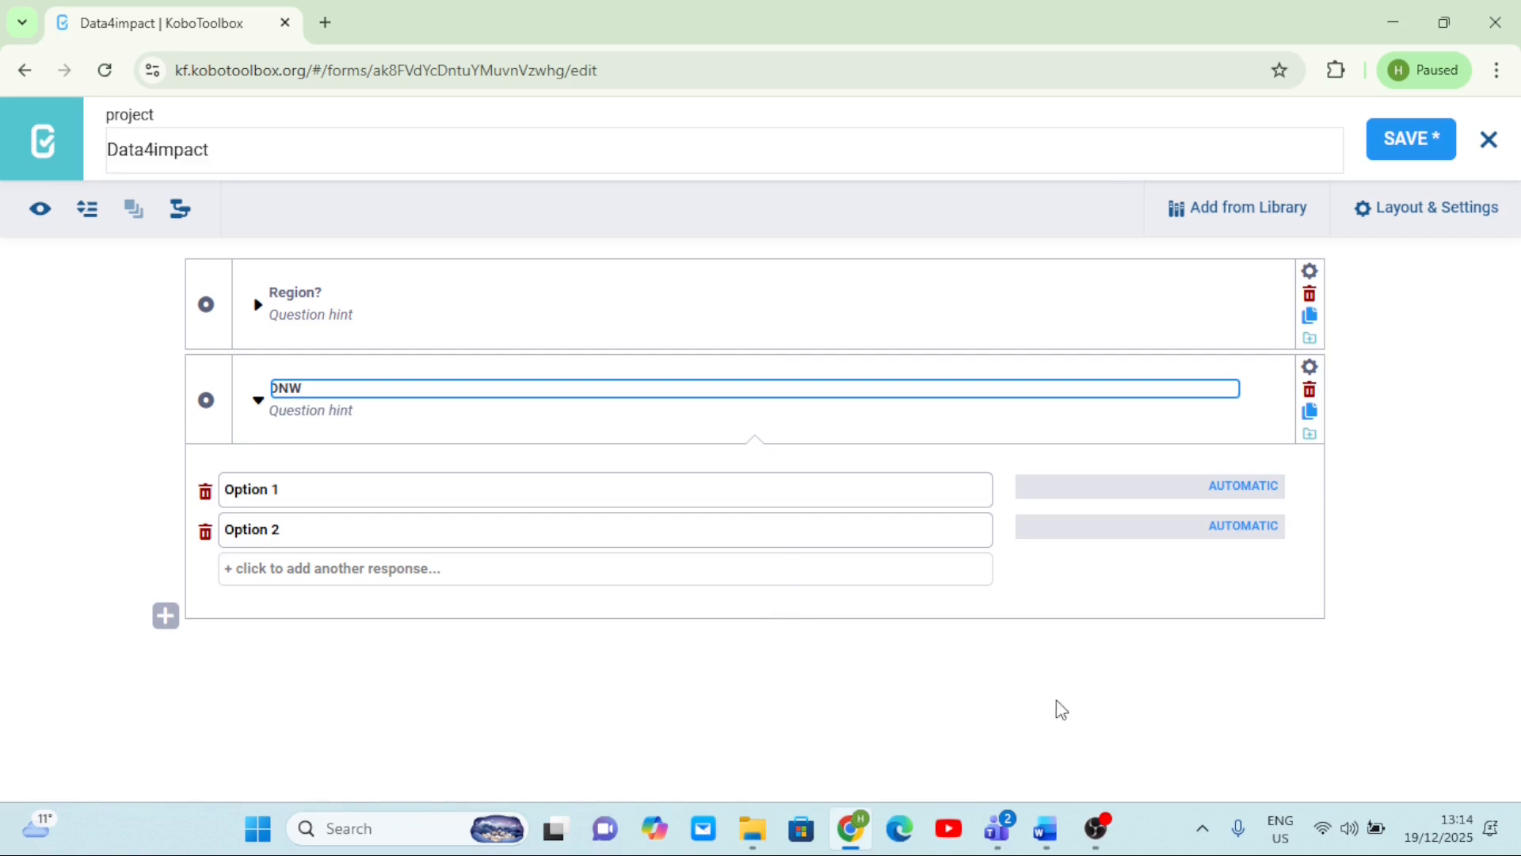
mouse_move(1048, 832)
left_click(1048, 756)
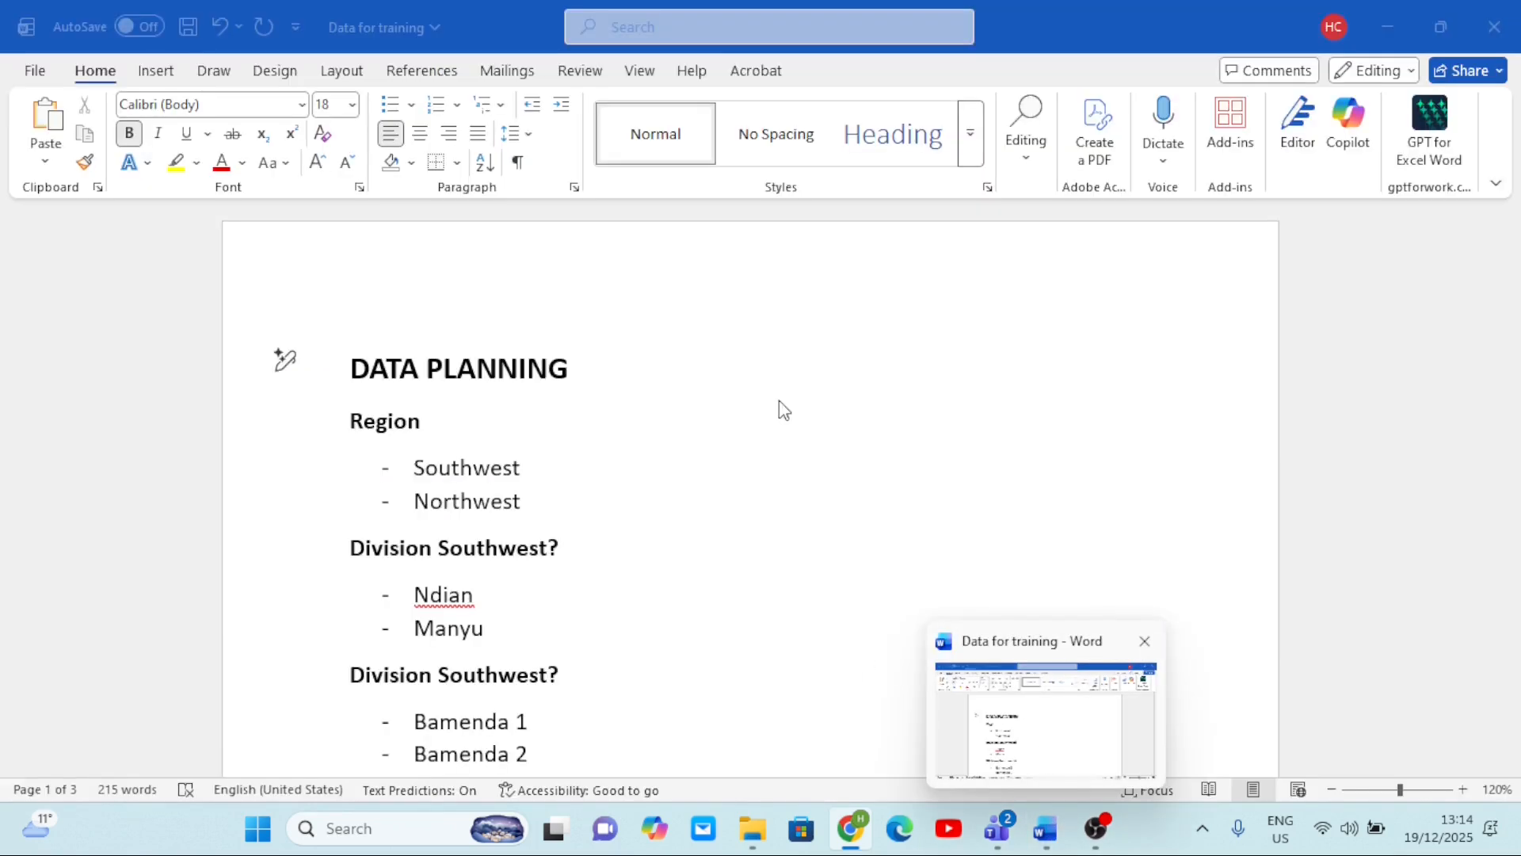
key("alt+Tab")
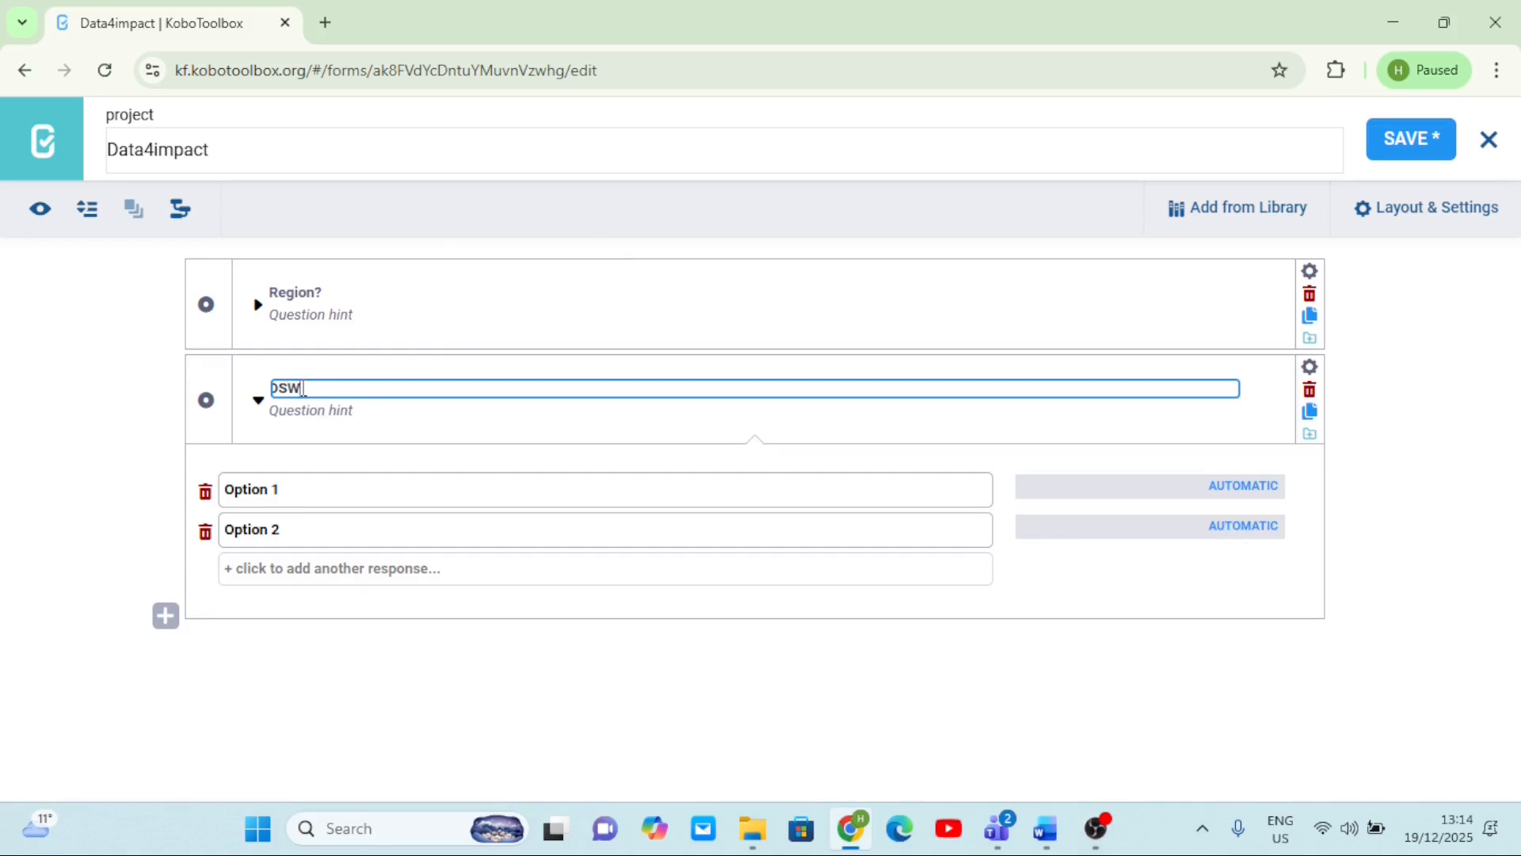
Step: Add DSW choices NDIAN and MANYU with values 1 and 2
left_click(282, 489)
type("ndian")
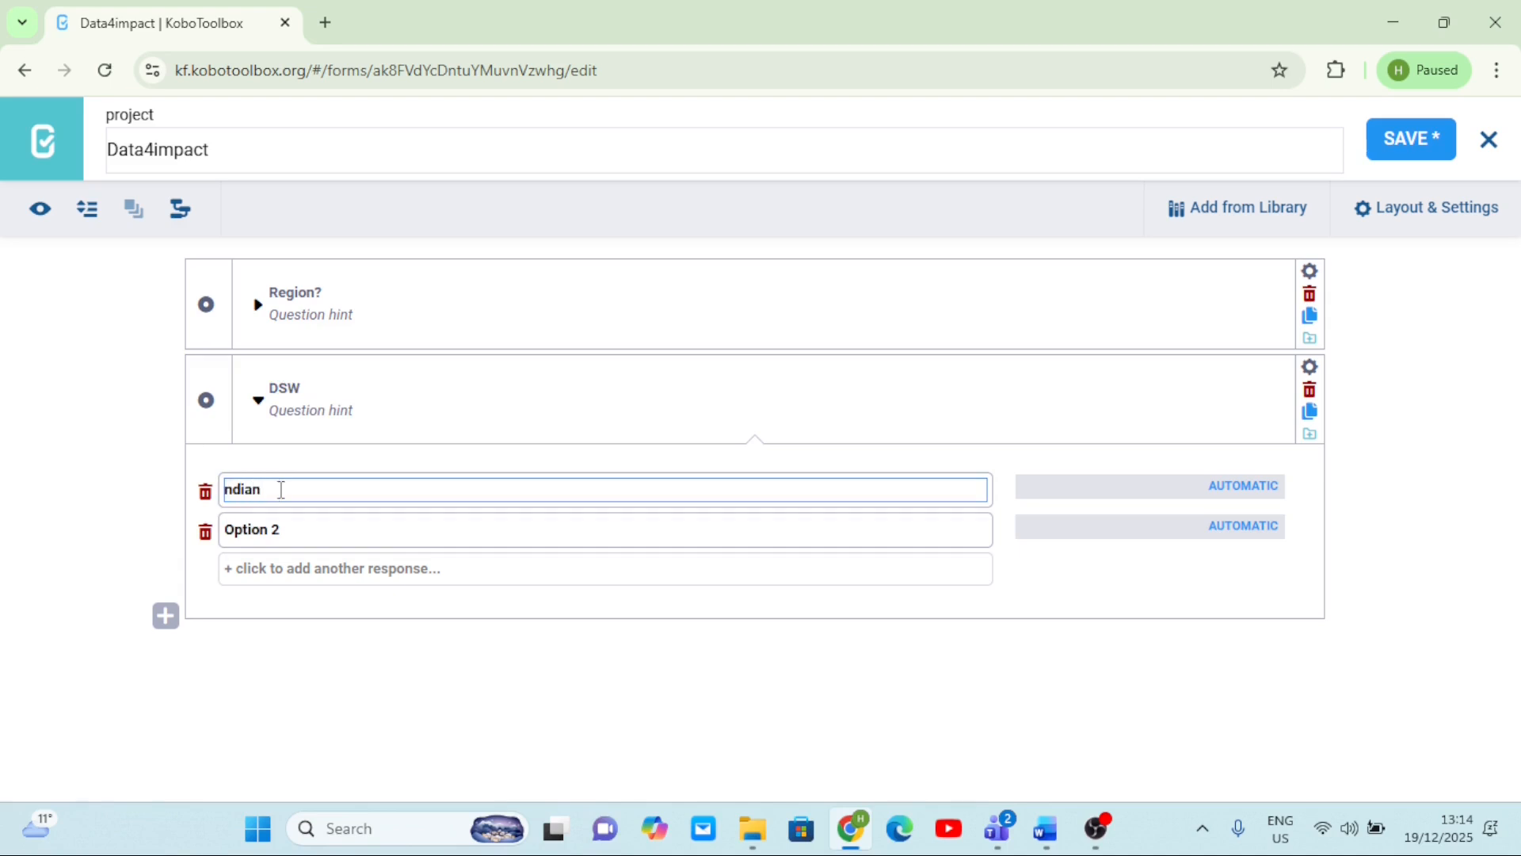
key("BackSpace")
key("BackSpace")
type("NDIAN")
left_click(286, 530)
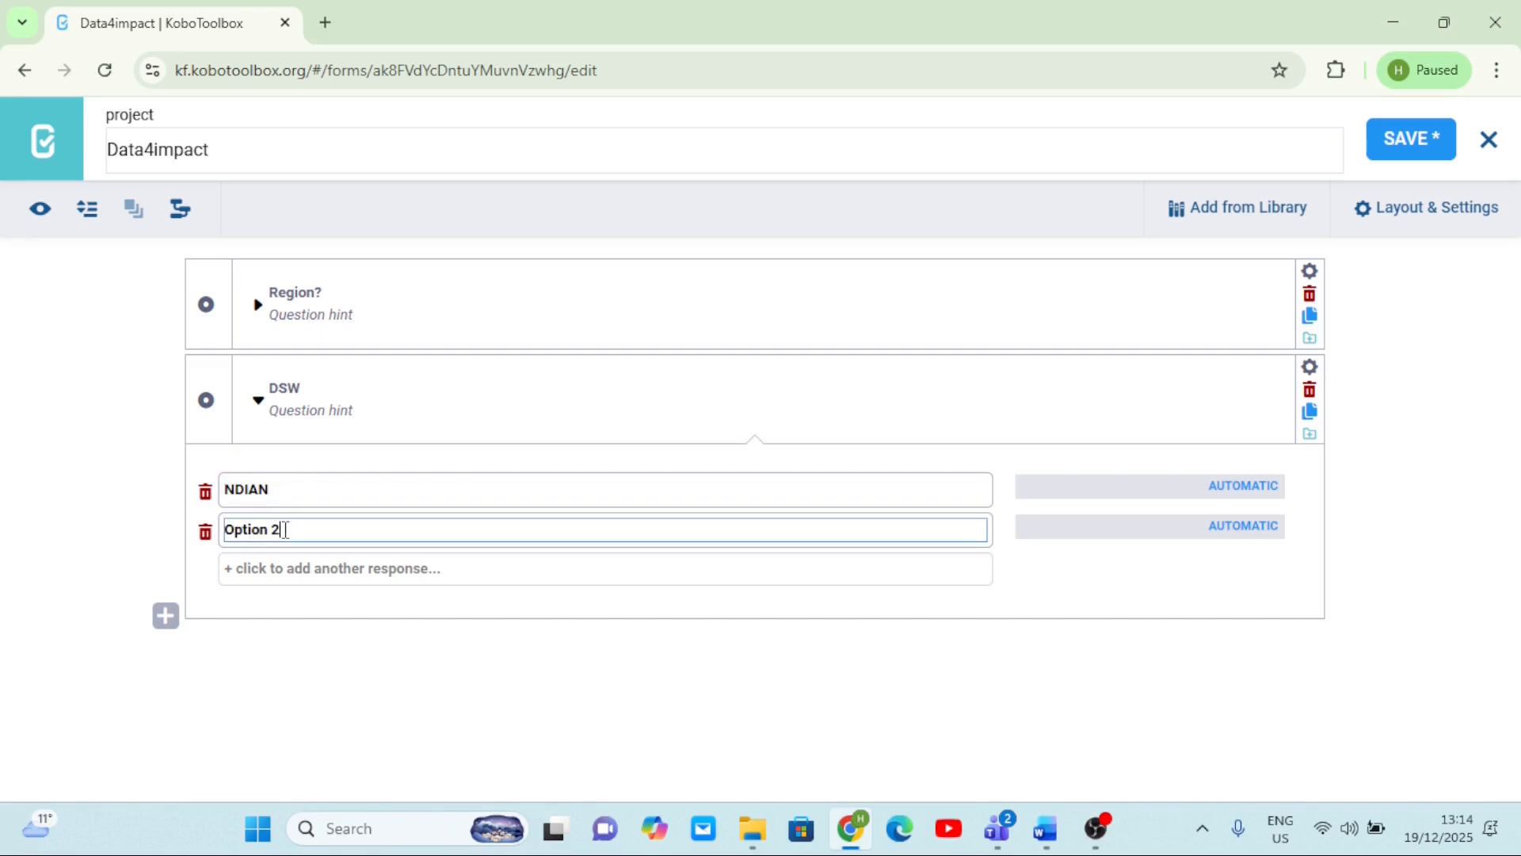
type("MANYU")
left_click(1230, 481)
type("1")
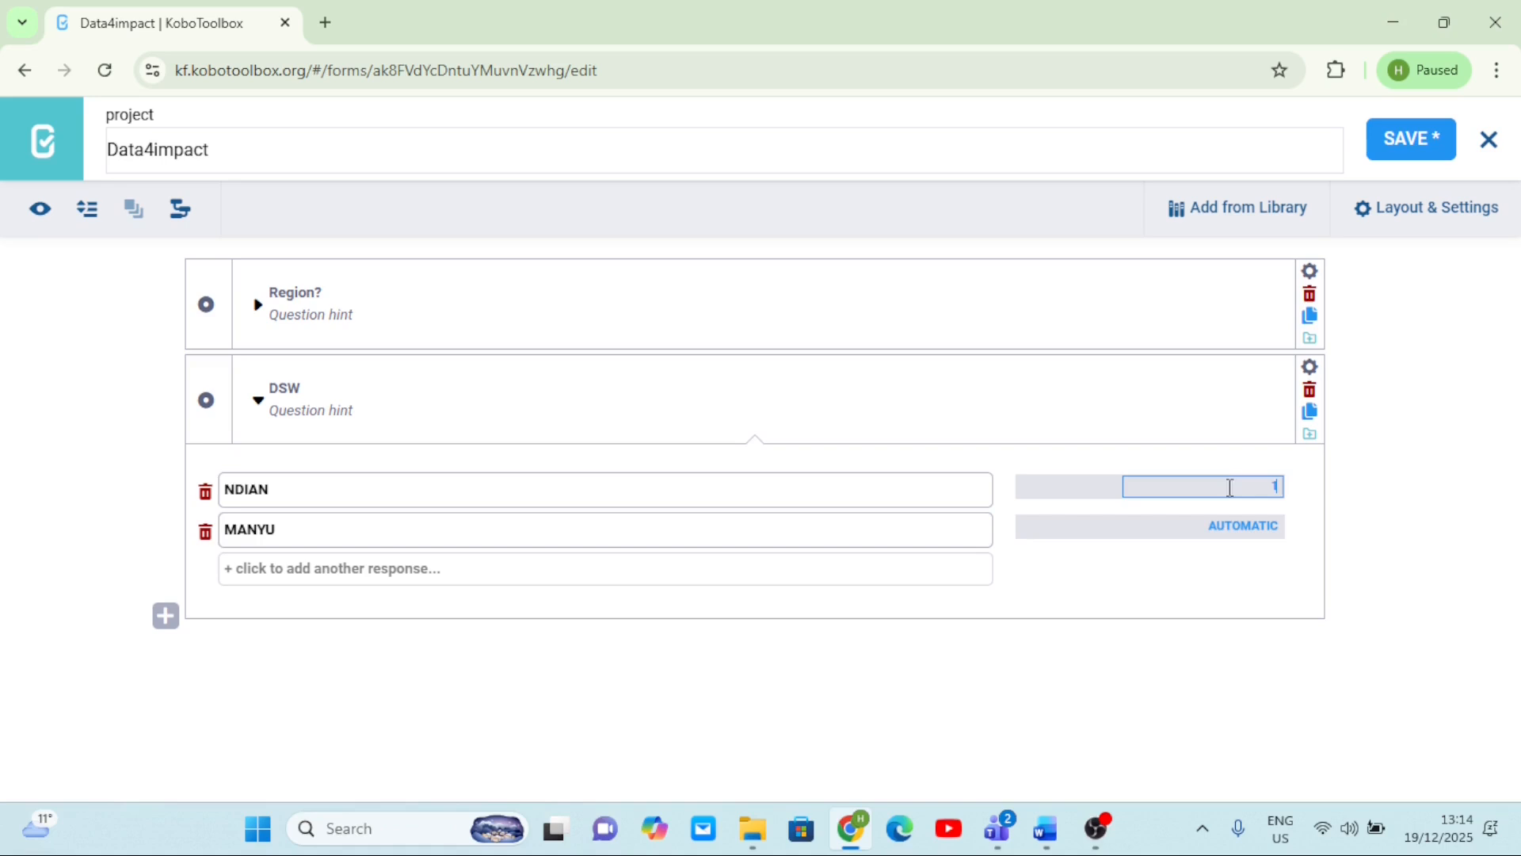
left_click(1236, 533)
type("2")
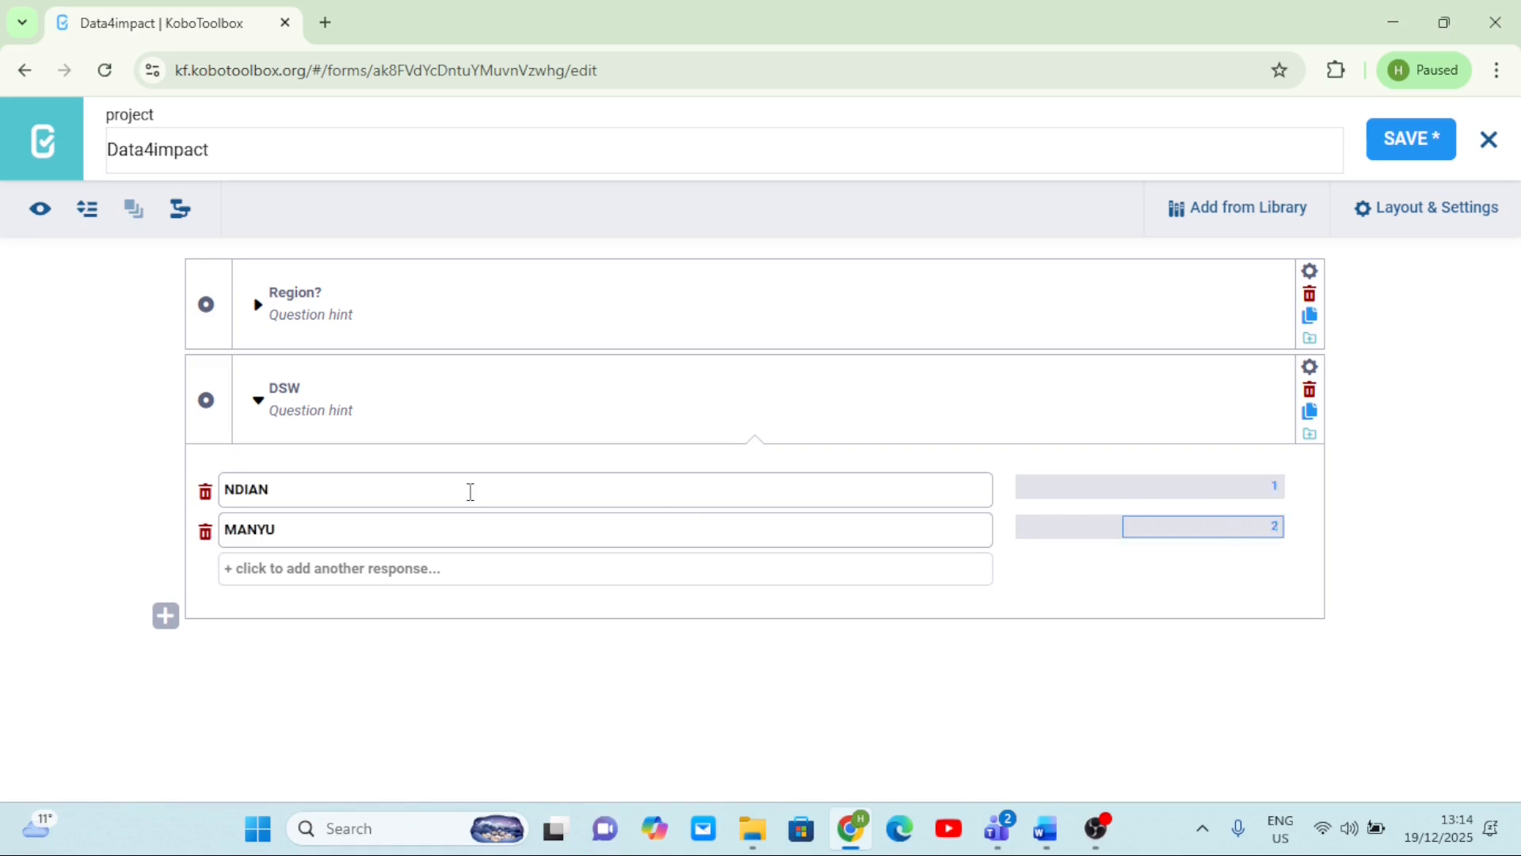
Step: Change the choice values to NDIAN and MANYU, matching their labels, and save the form
left_click(269, 485)
key("ctrl+c")
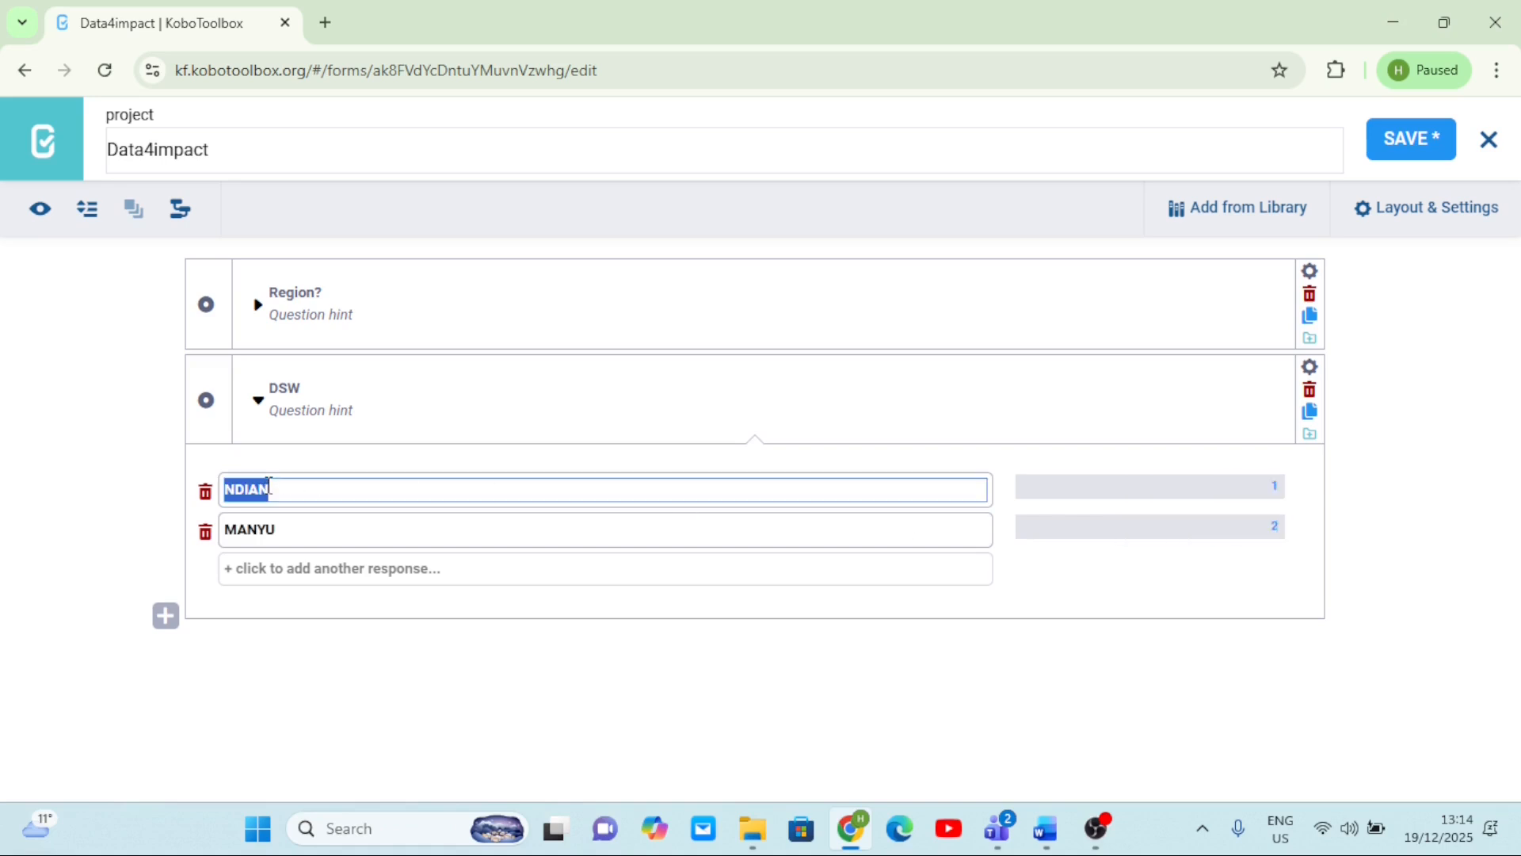
left_click(1250, 483)
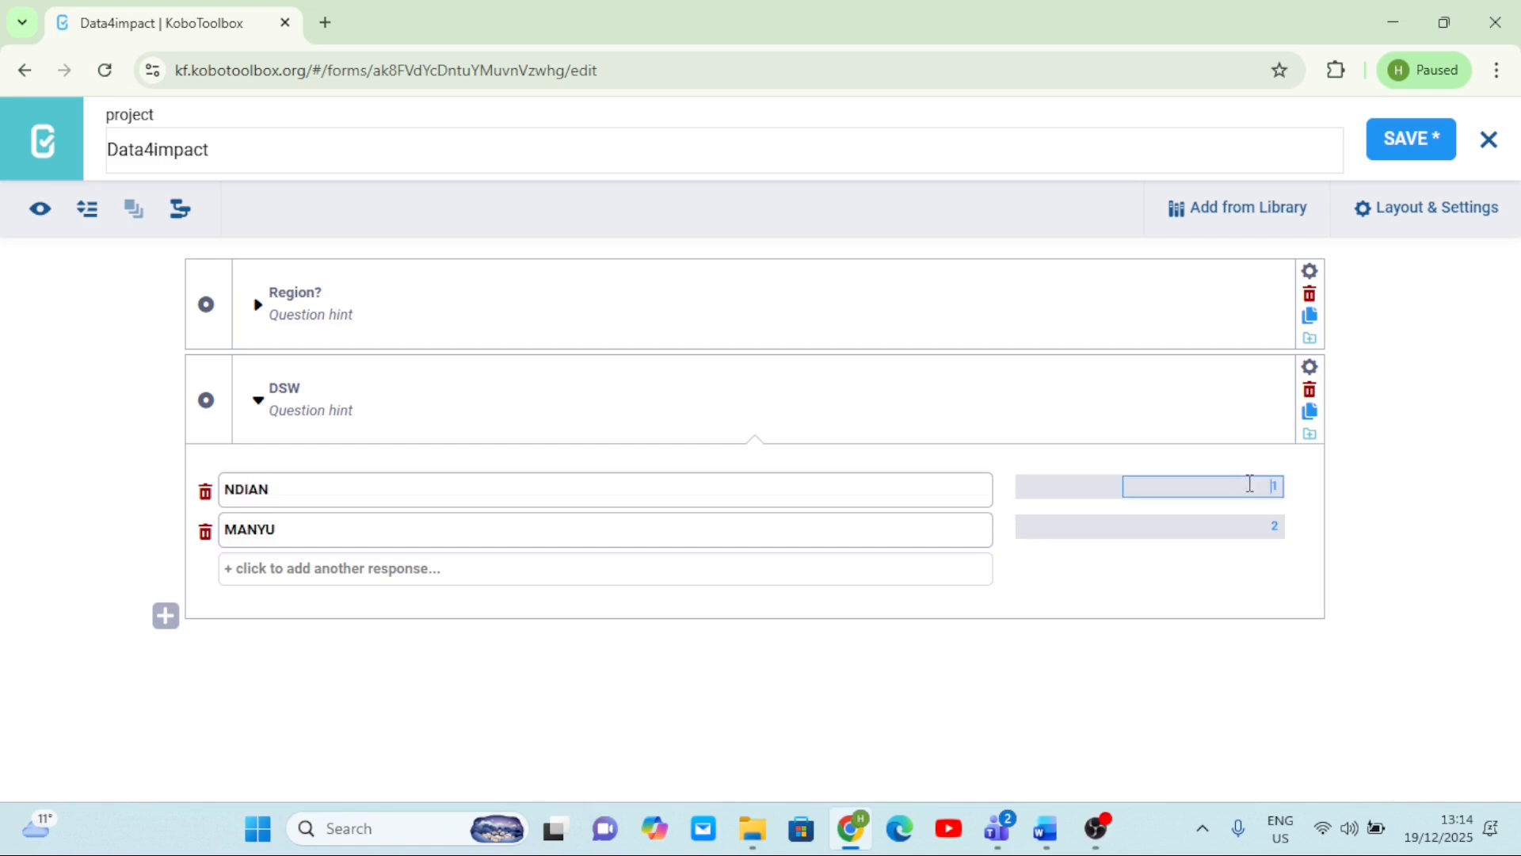
key("ctrl+v")
left_click(255, 537)
key("ctrl+c")
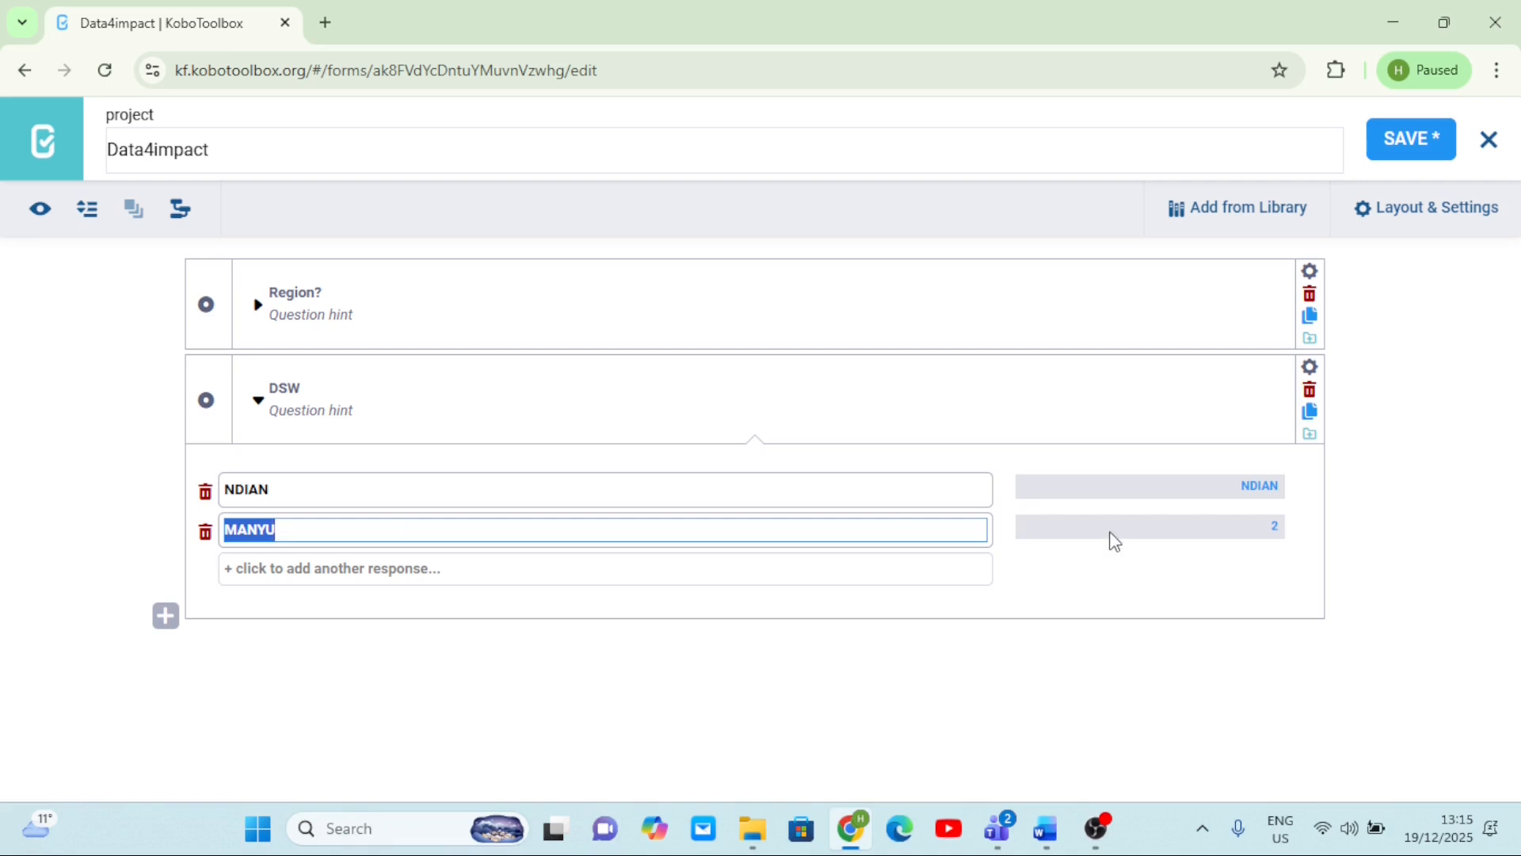
left_click(1249, 529)
key("ctrl+v")
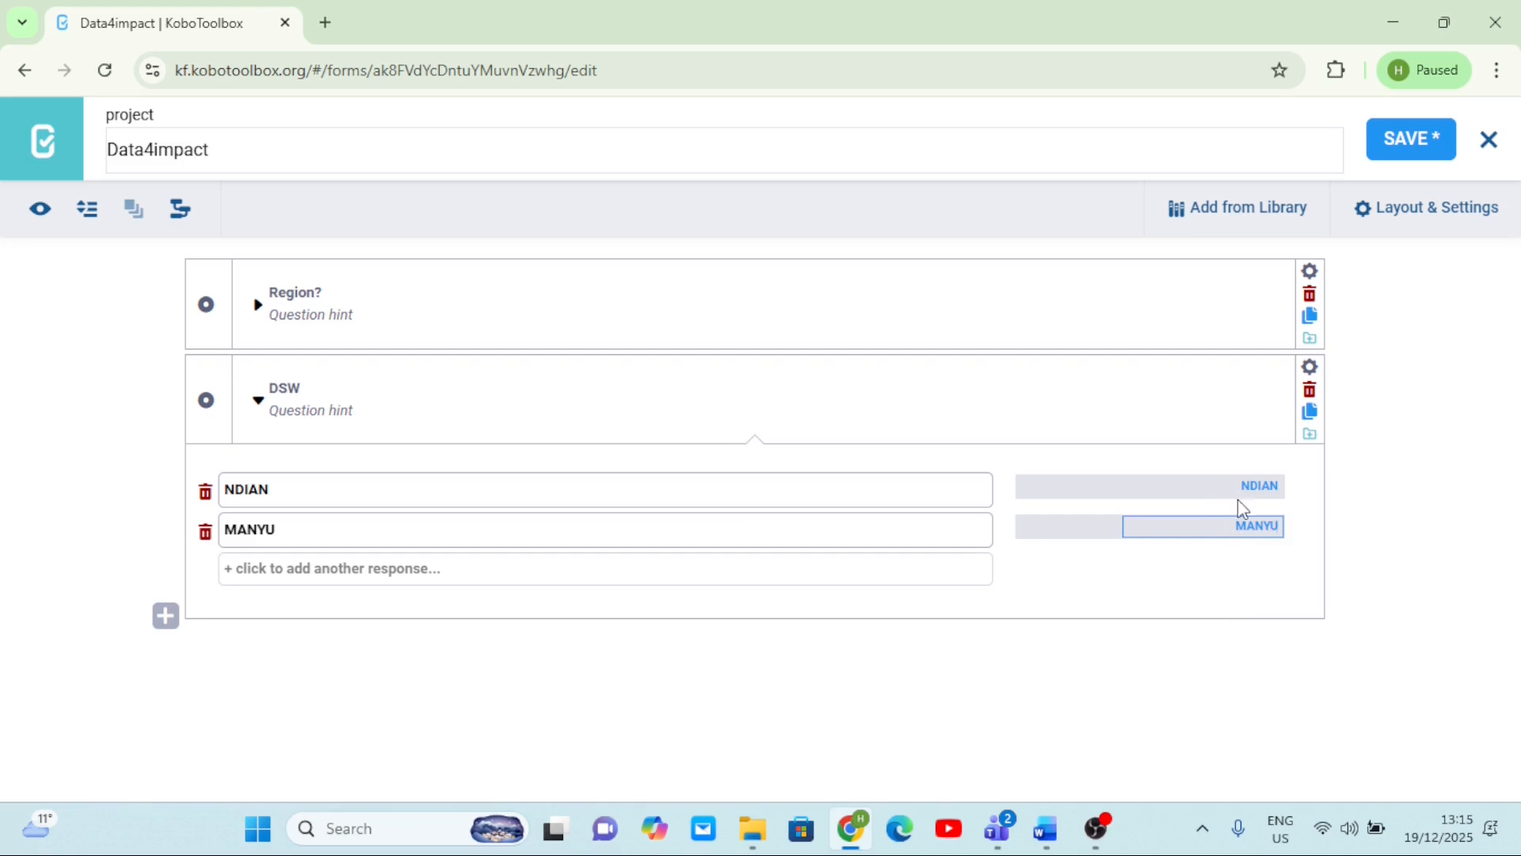
left_click(1397, 144)
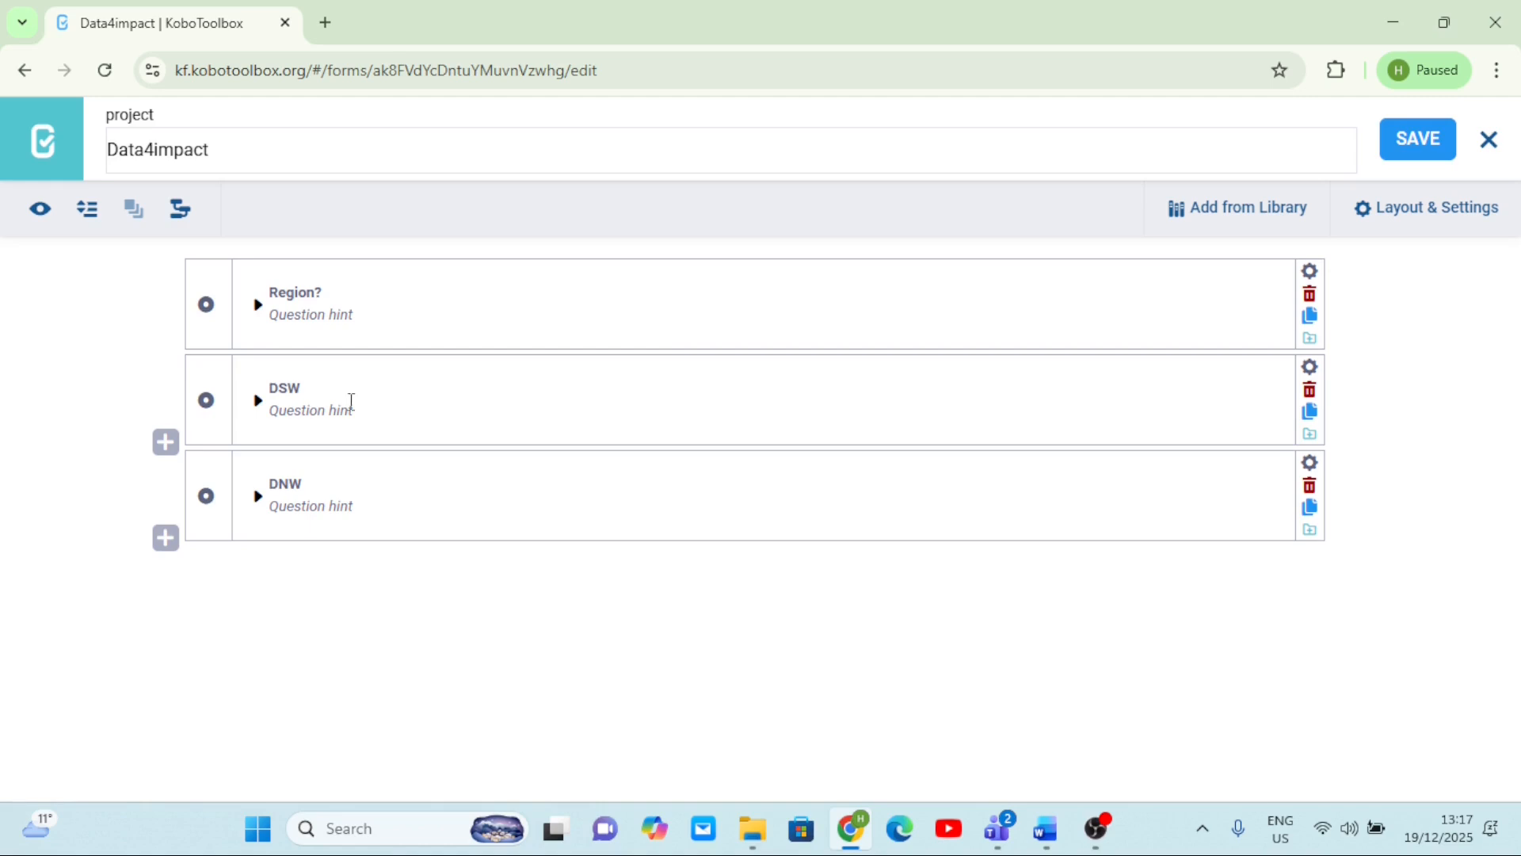
Step: Add a Text question 'Name of child?' below DNW and save the form
left_click(165, 545)
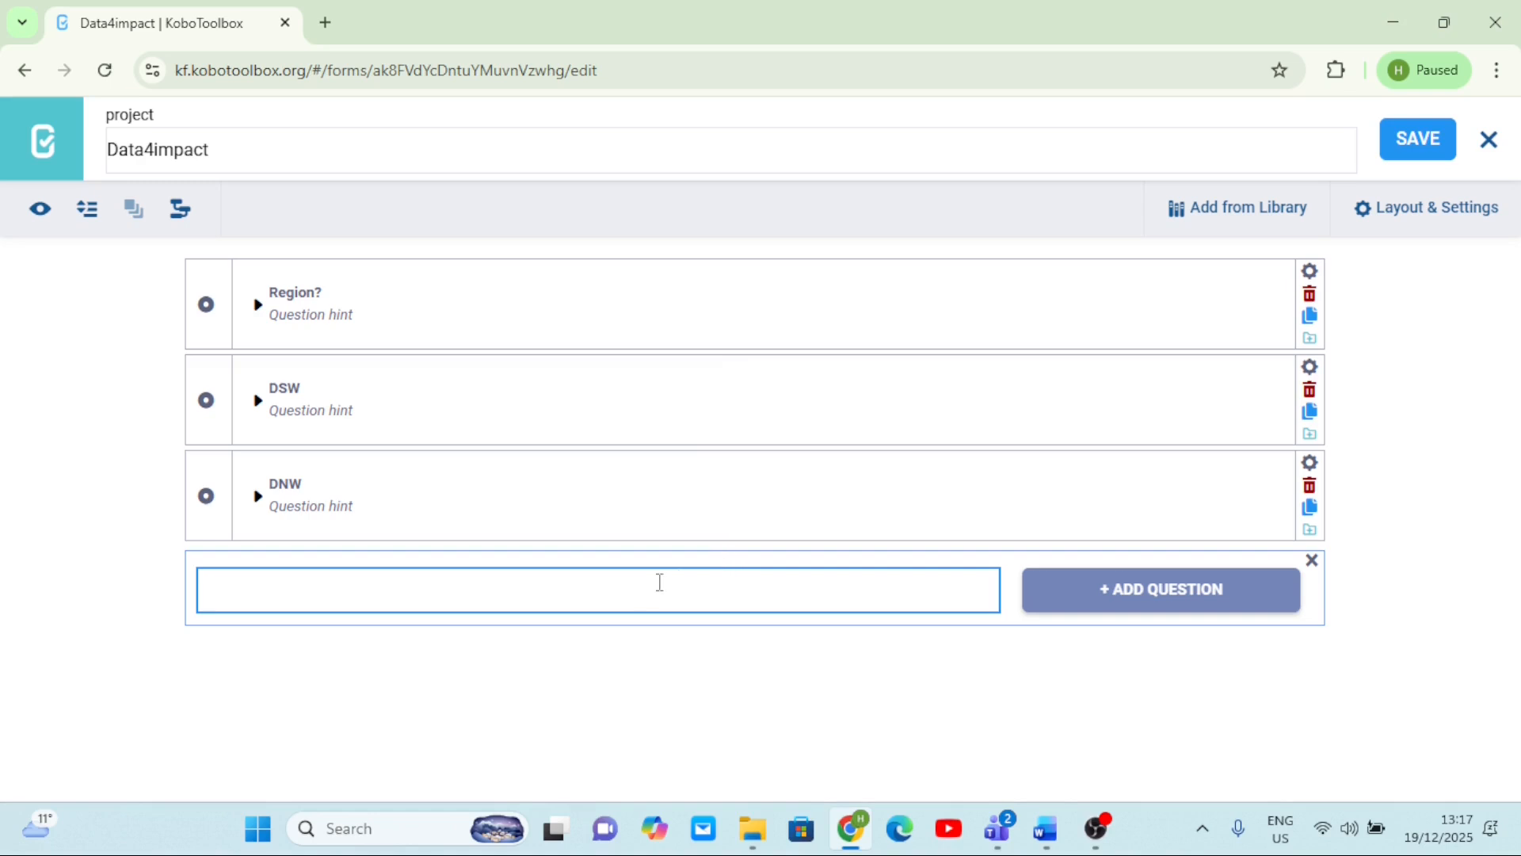
type("Name of child?")
left_click(1146, 606)
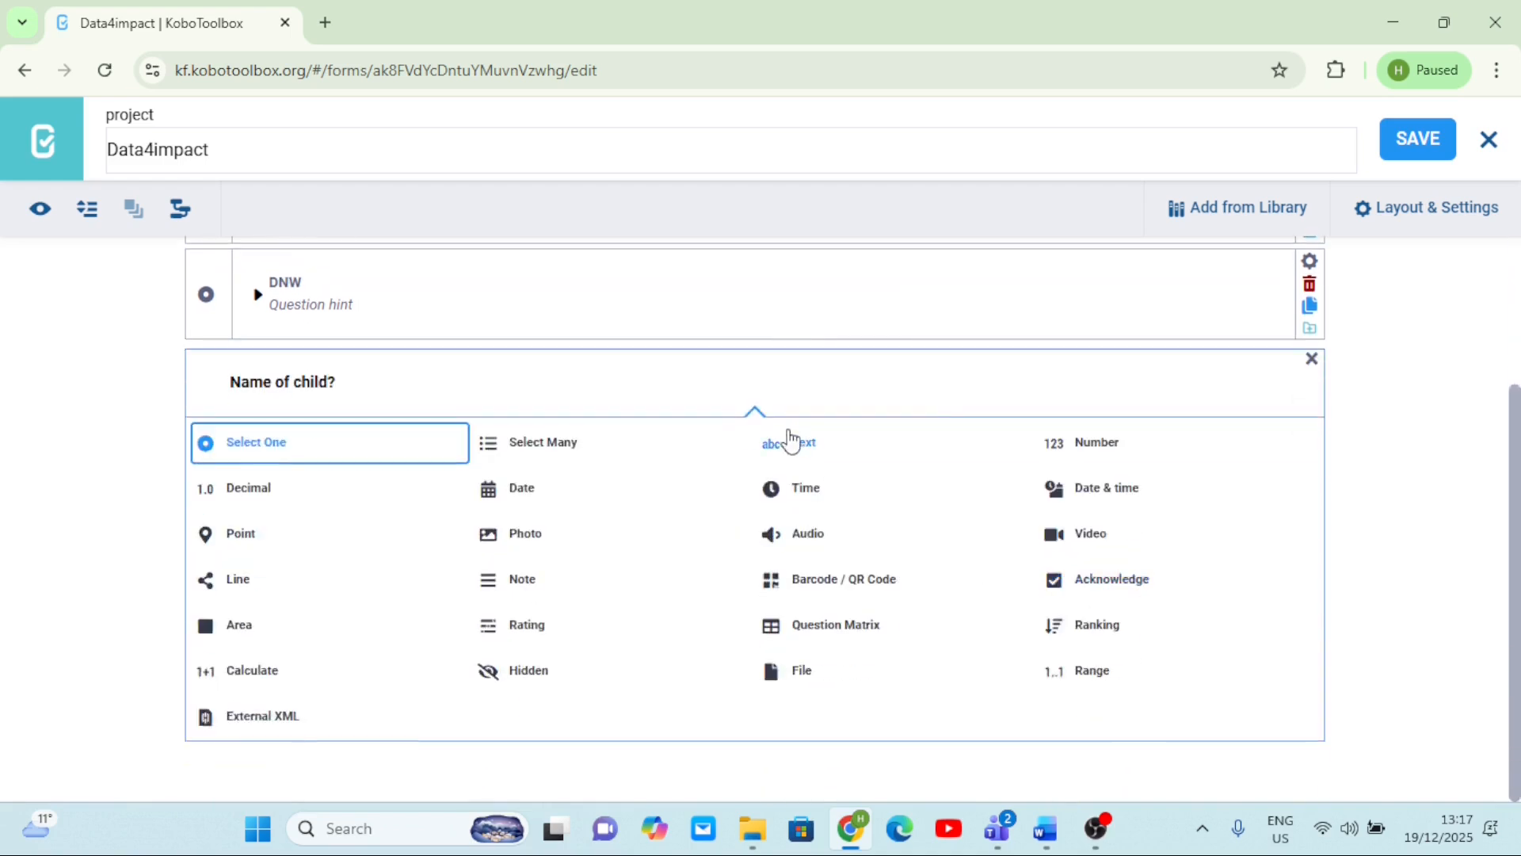
left_click(824, 450)
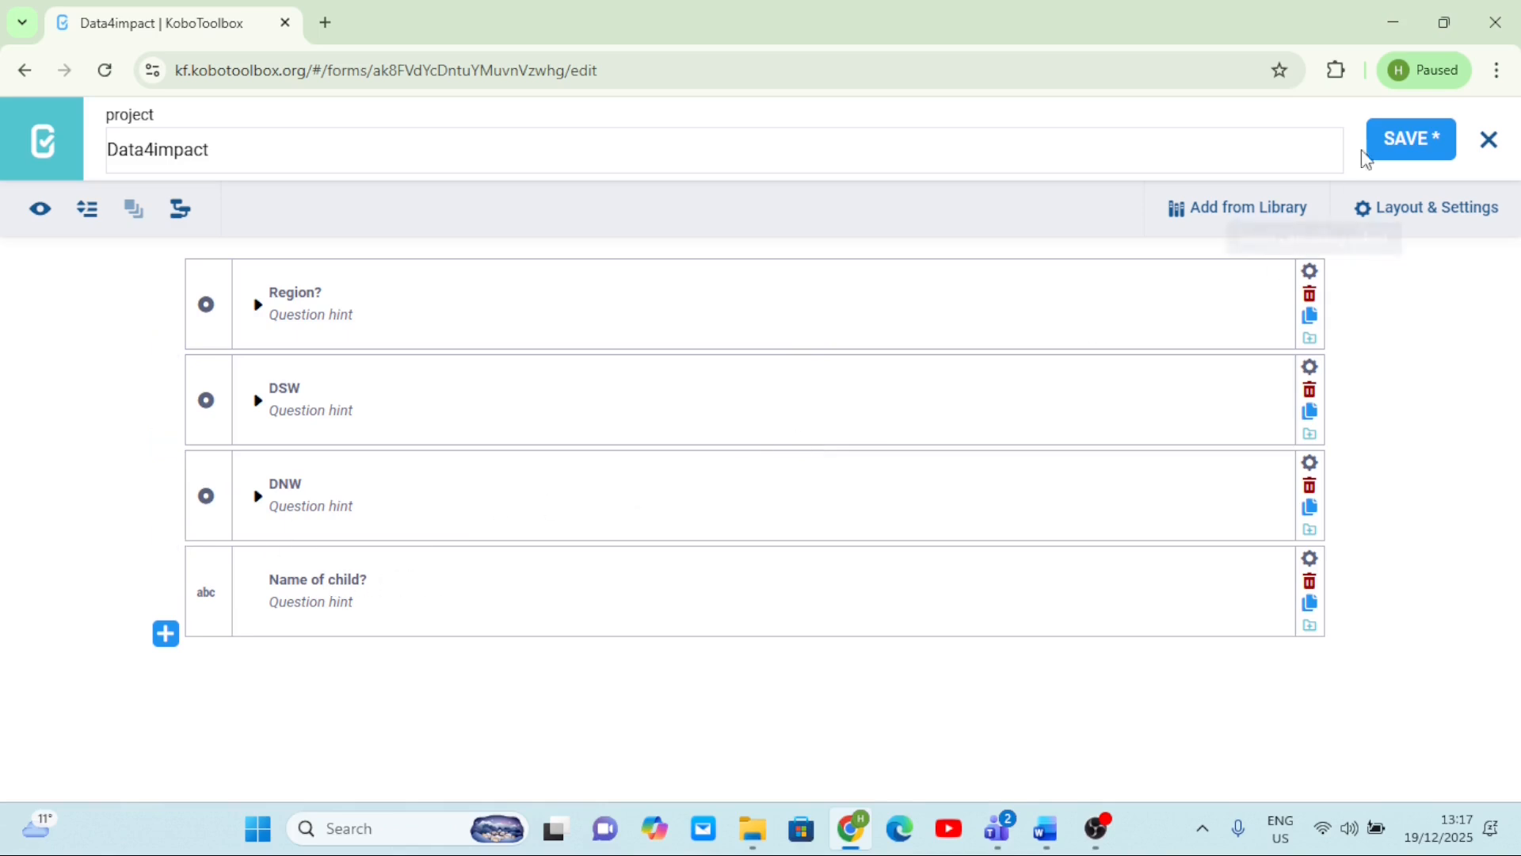
left_click(1430, 134)
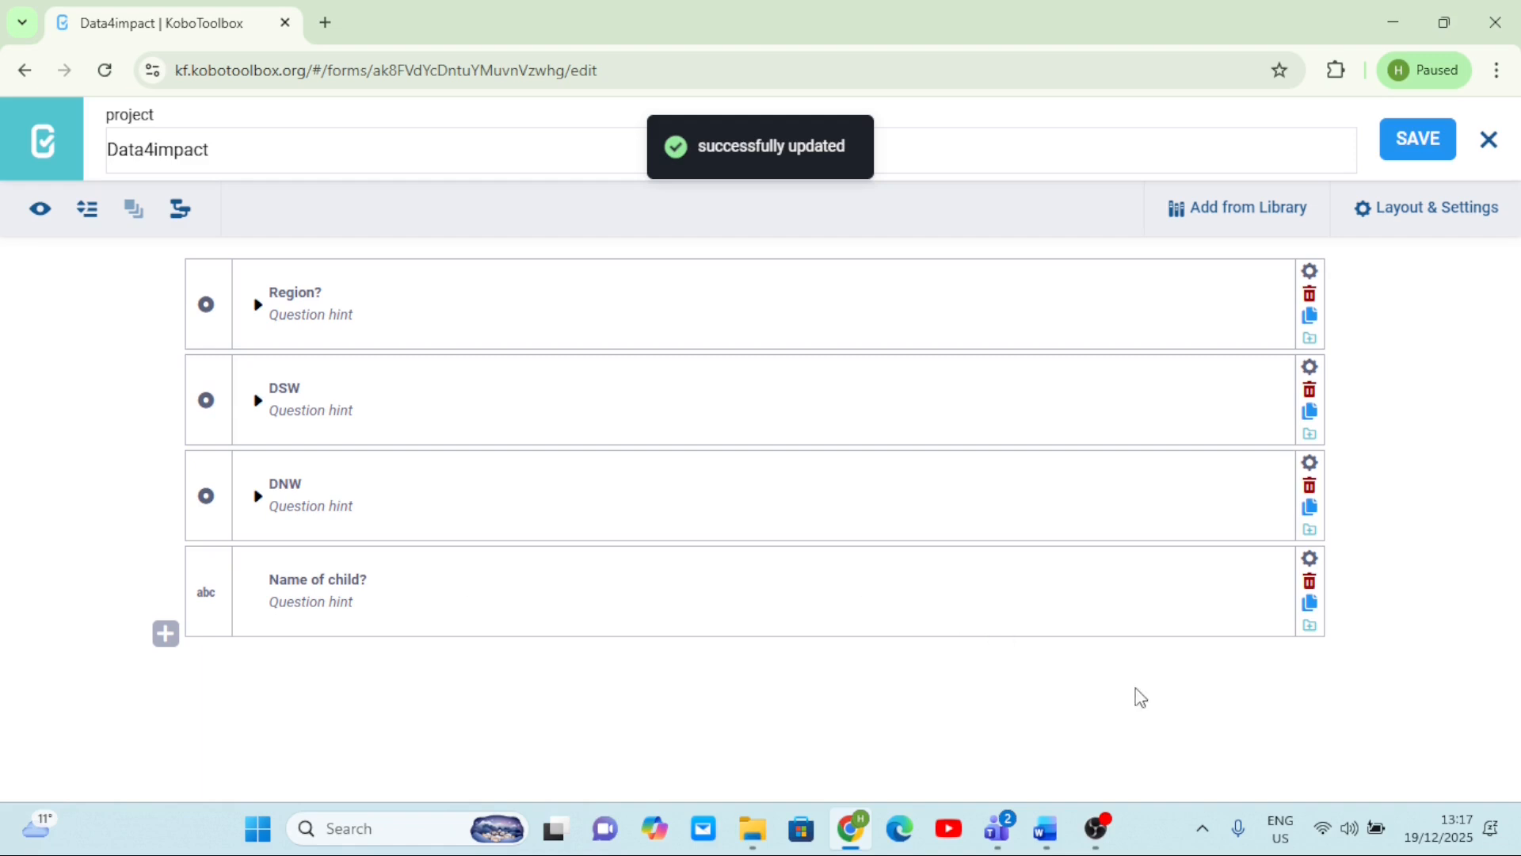
left_click(166, 636)
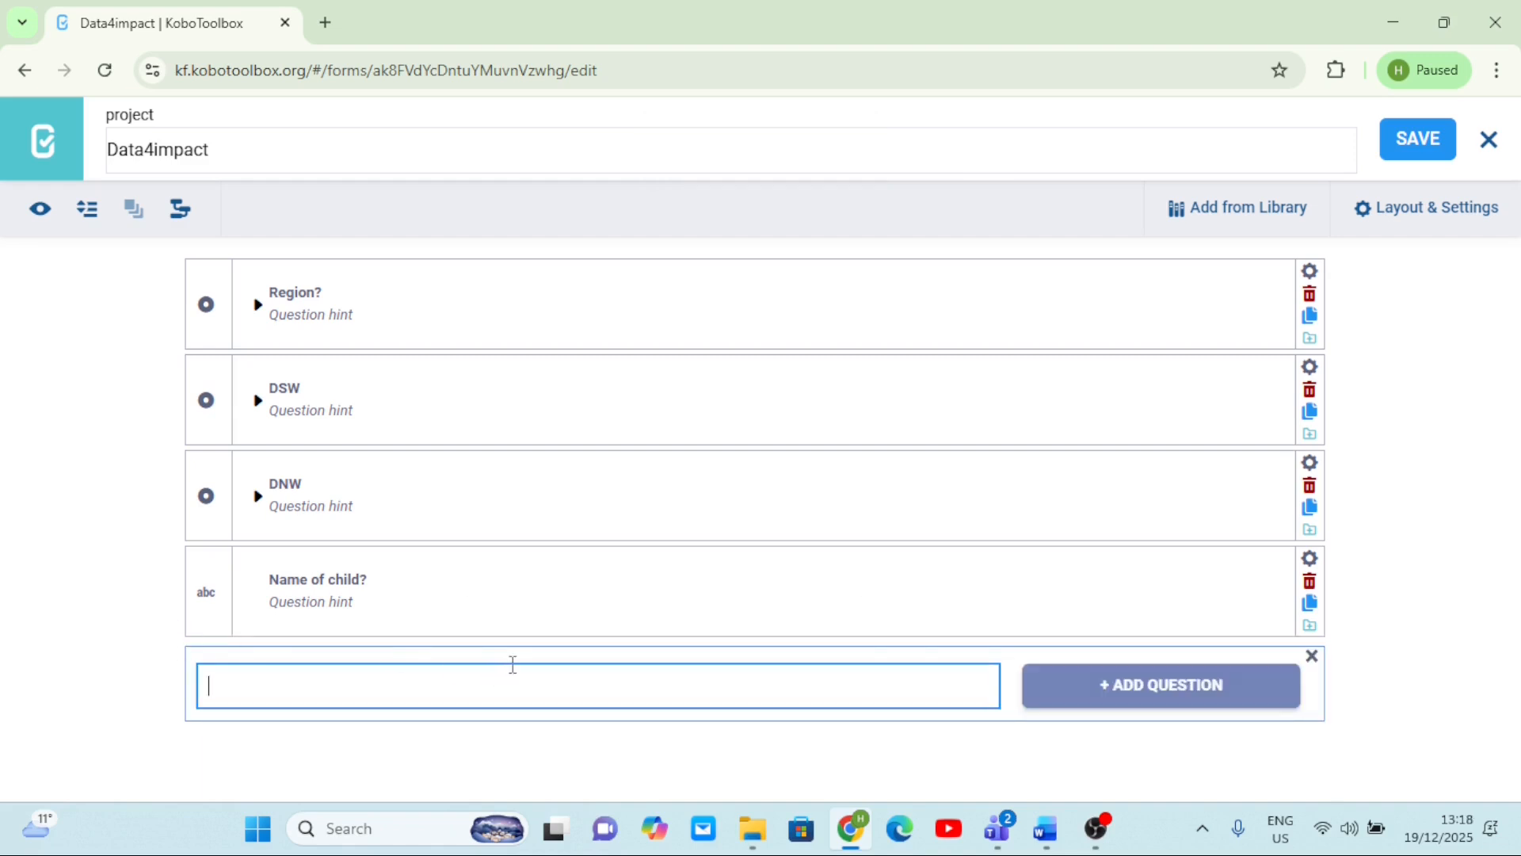
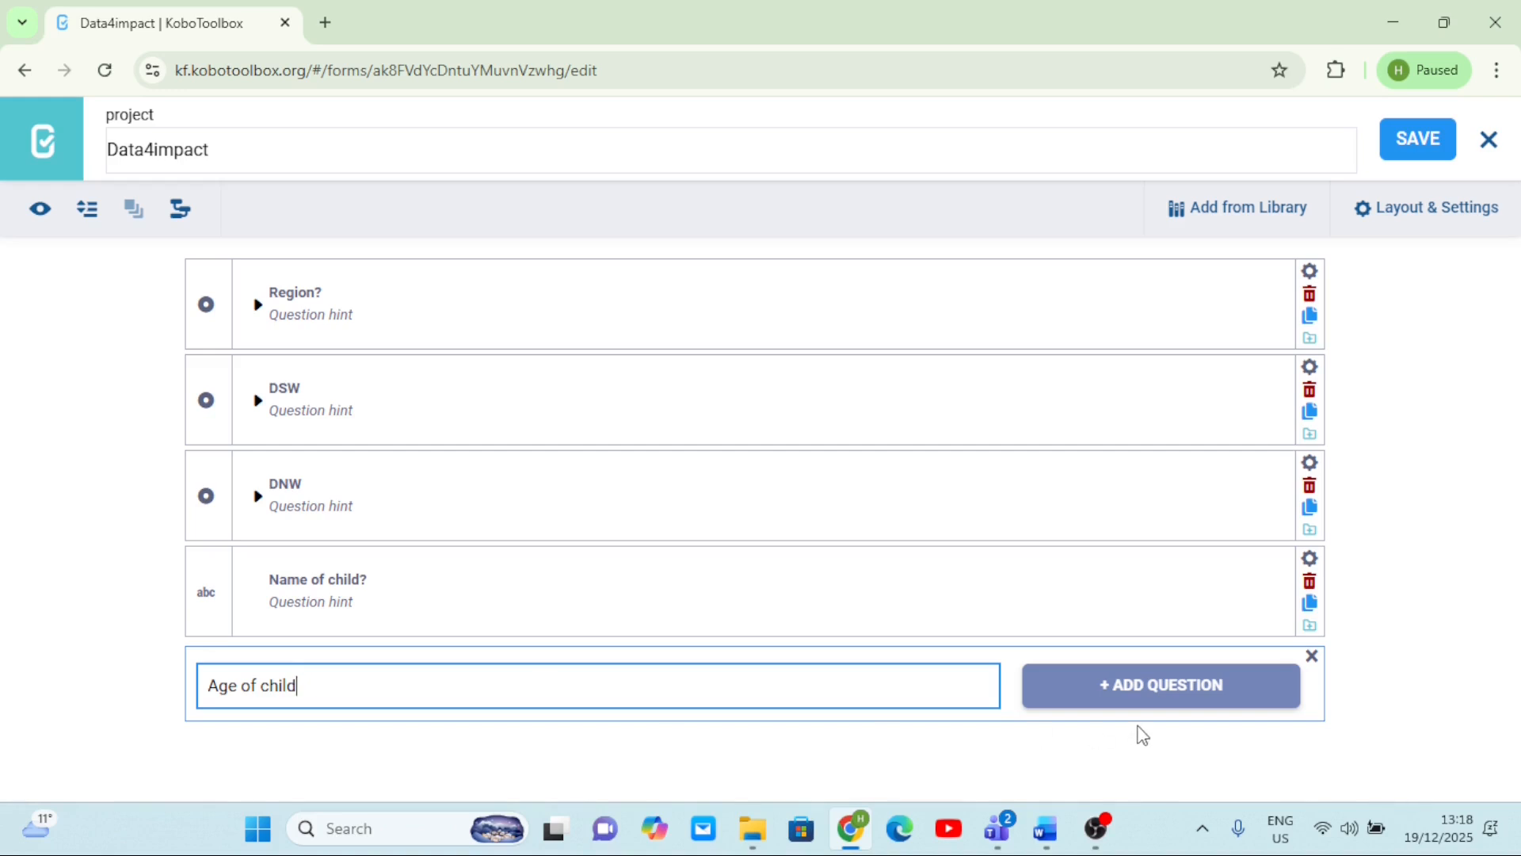
Step: Add 'Age of child' as a Number question, save the form, and glance at the Word notes
left_click(1165, 703)
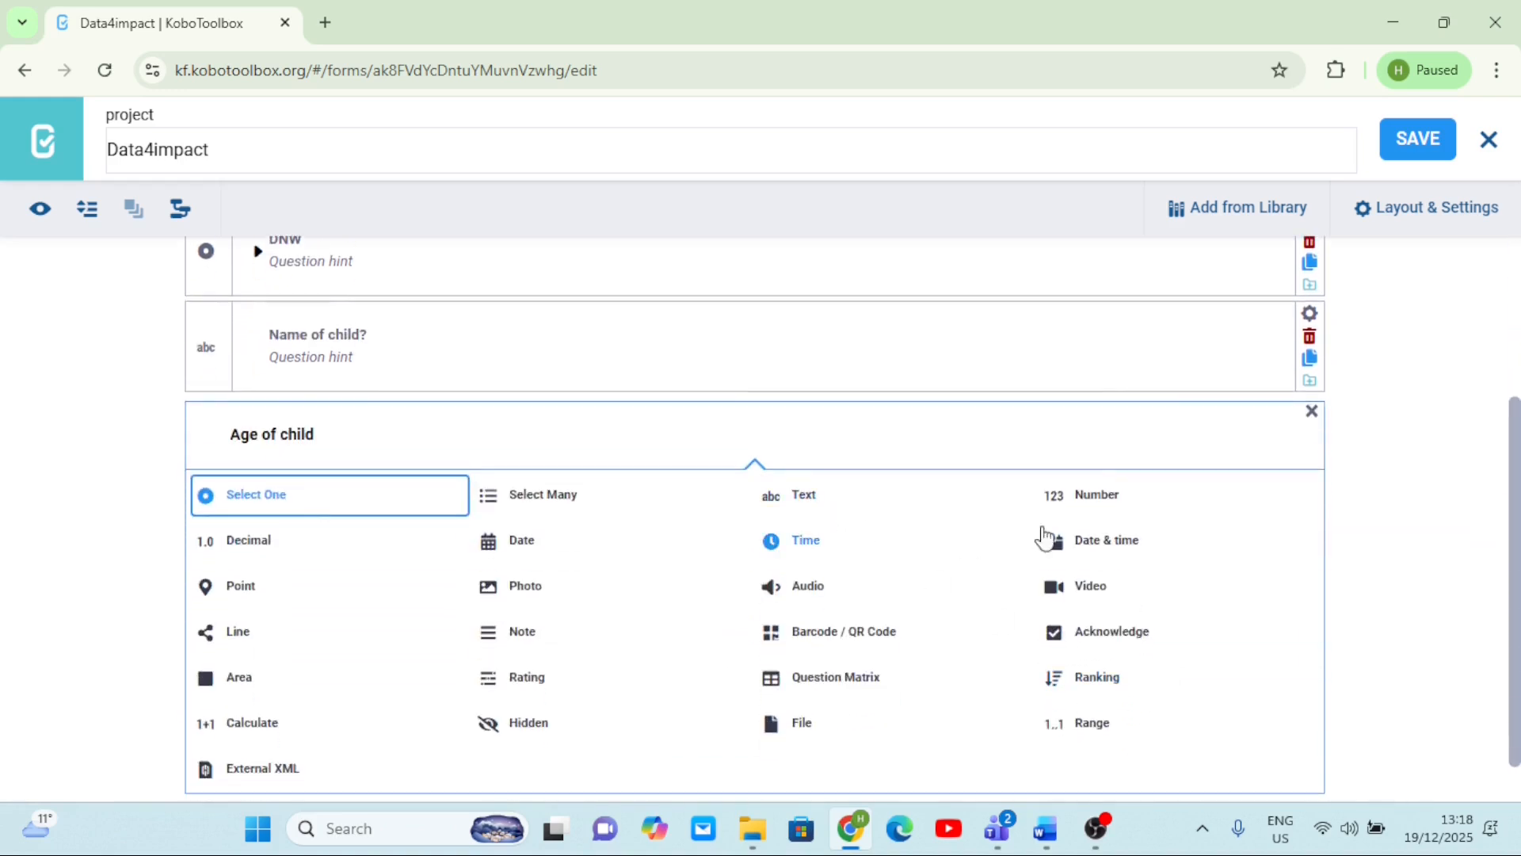
left_click(1095, 503)
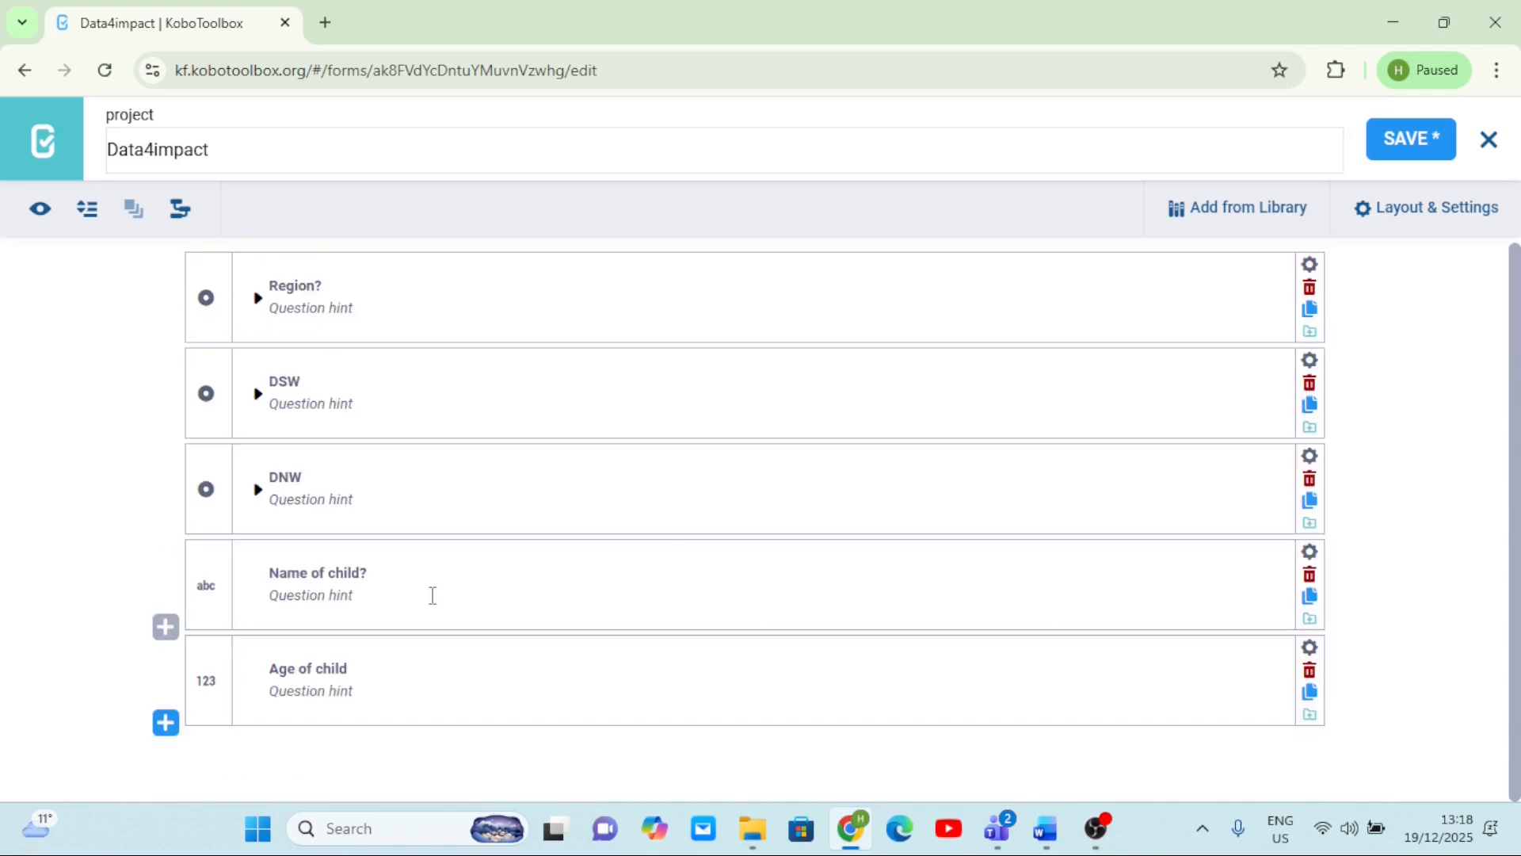
left_click(1388, 137)
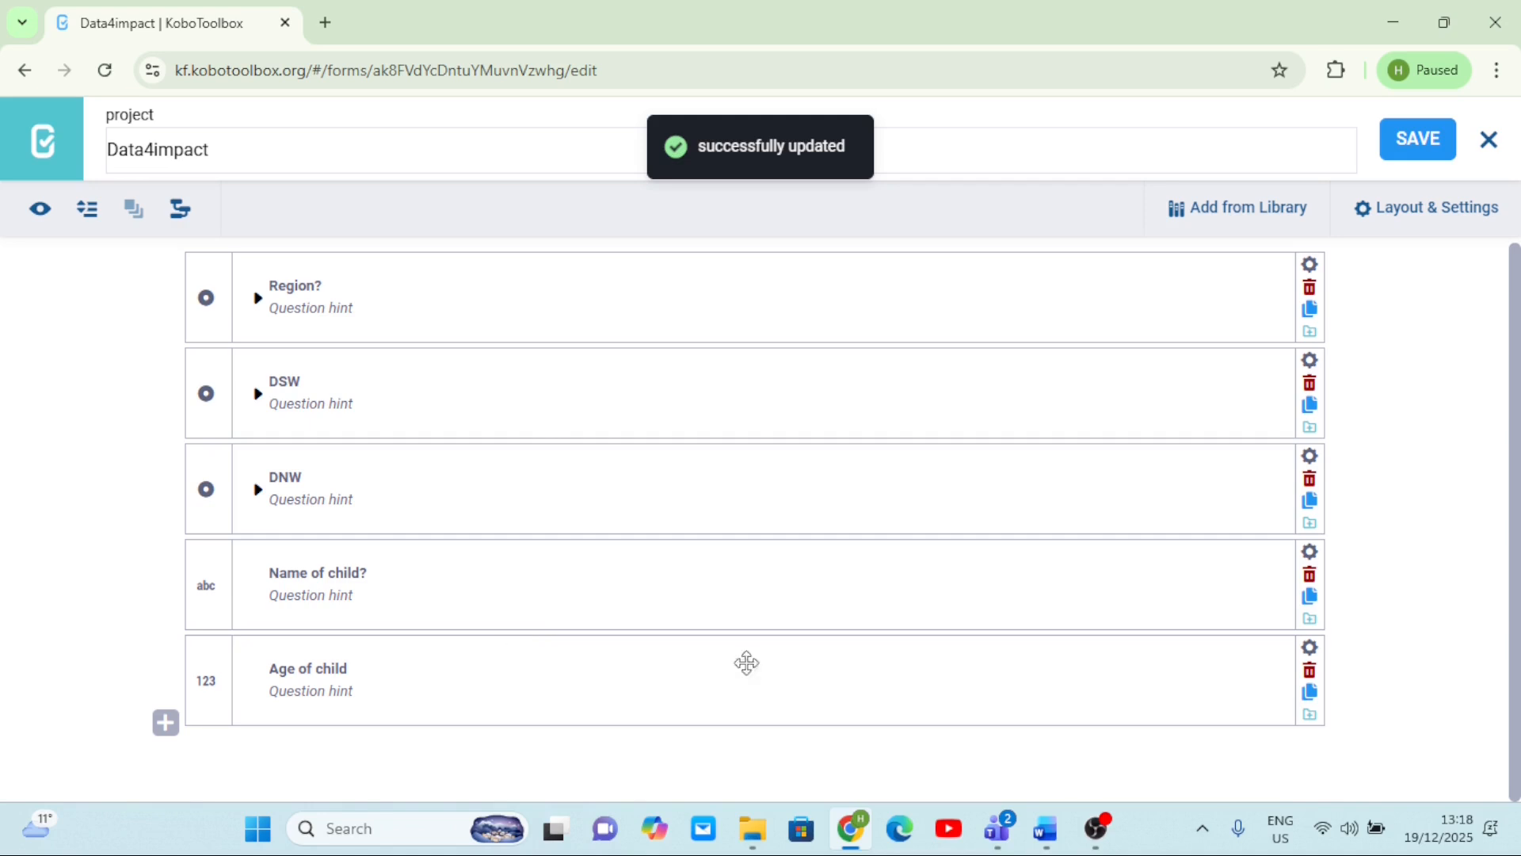
mouse_move(1049, 828)
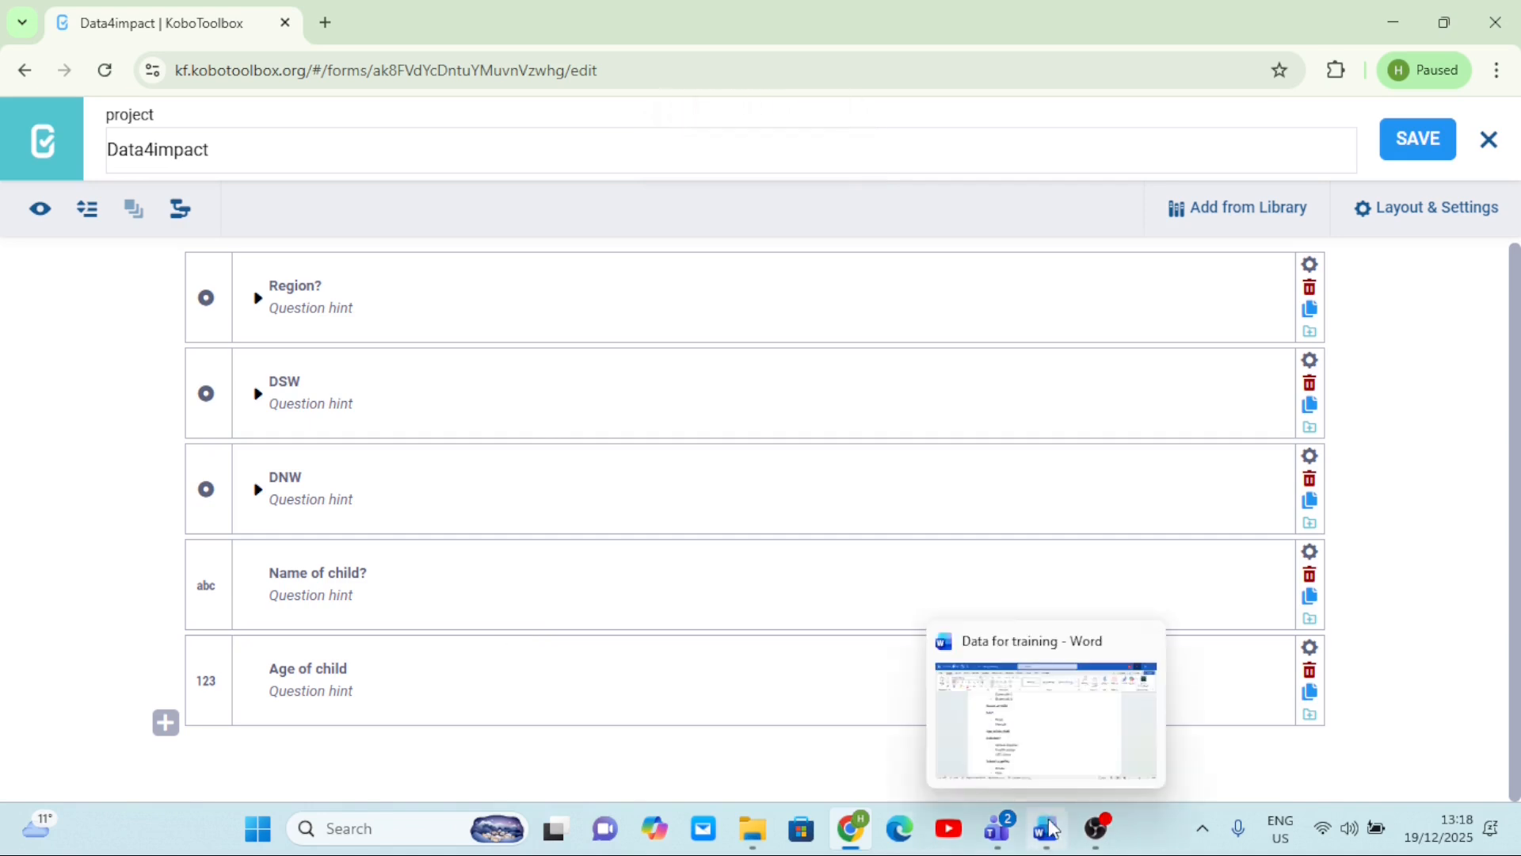
left_click(1047, 758)
scroll(669, 509, "down", 1)
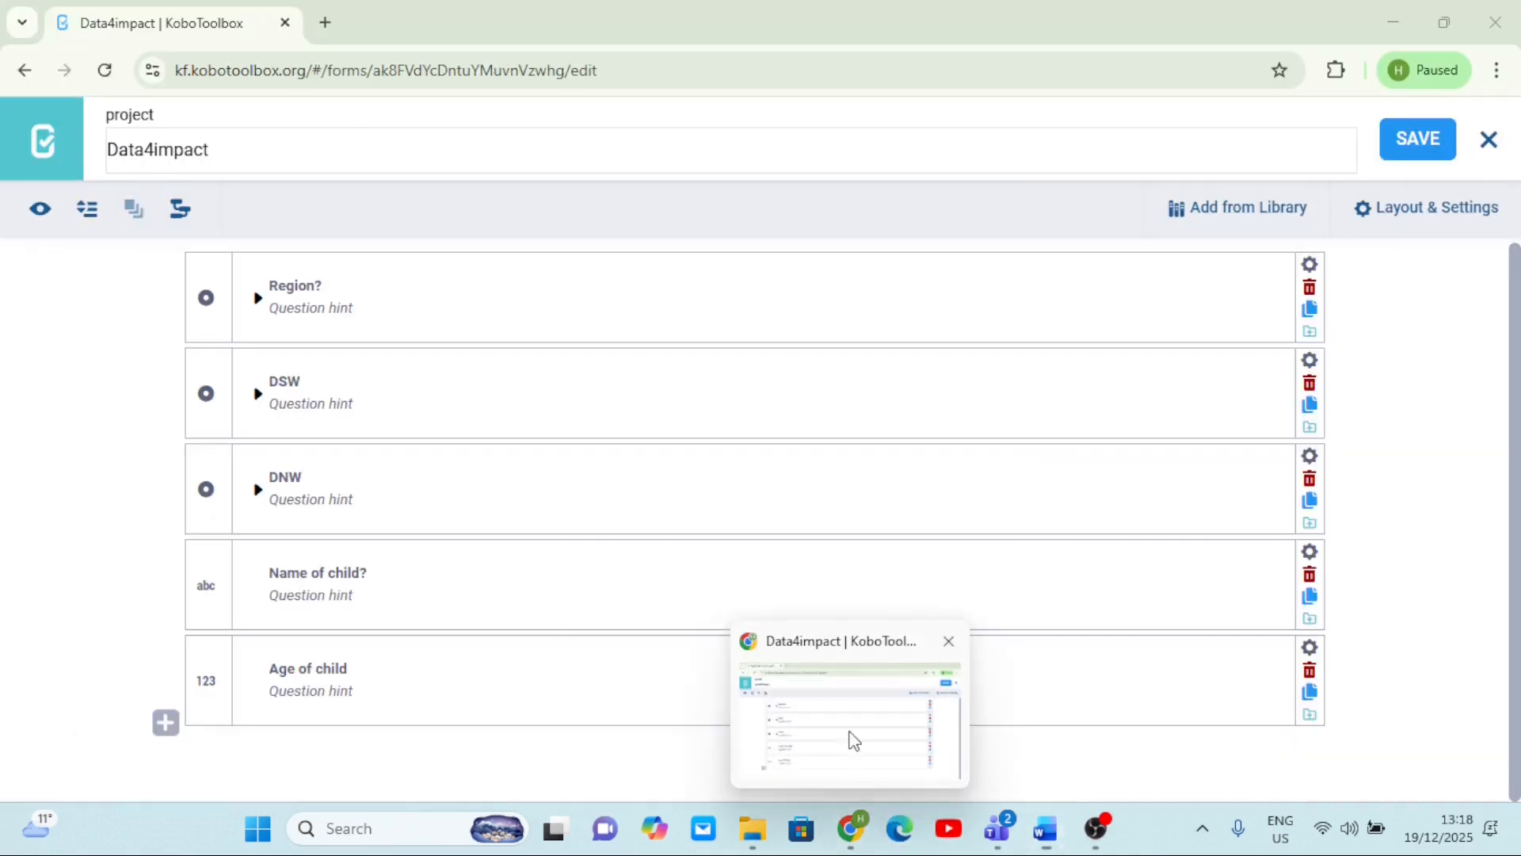
left_click(851, 737)
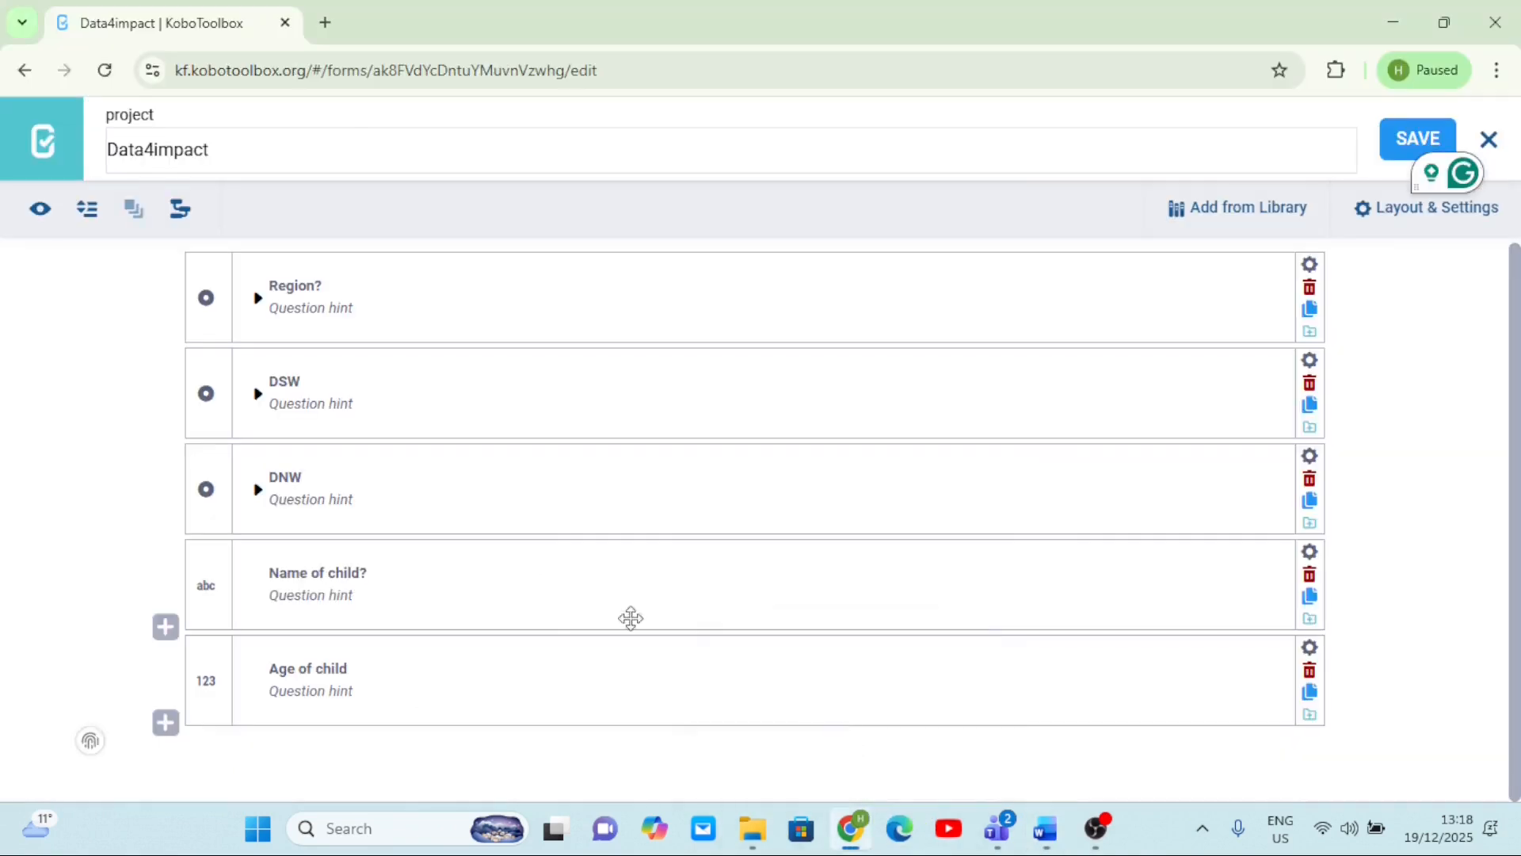
Step: Add a Select One question 'Activities?' with first choice School supllies
left_click(166, 722)
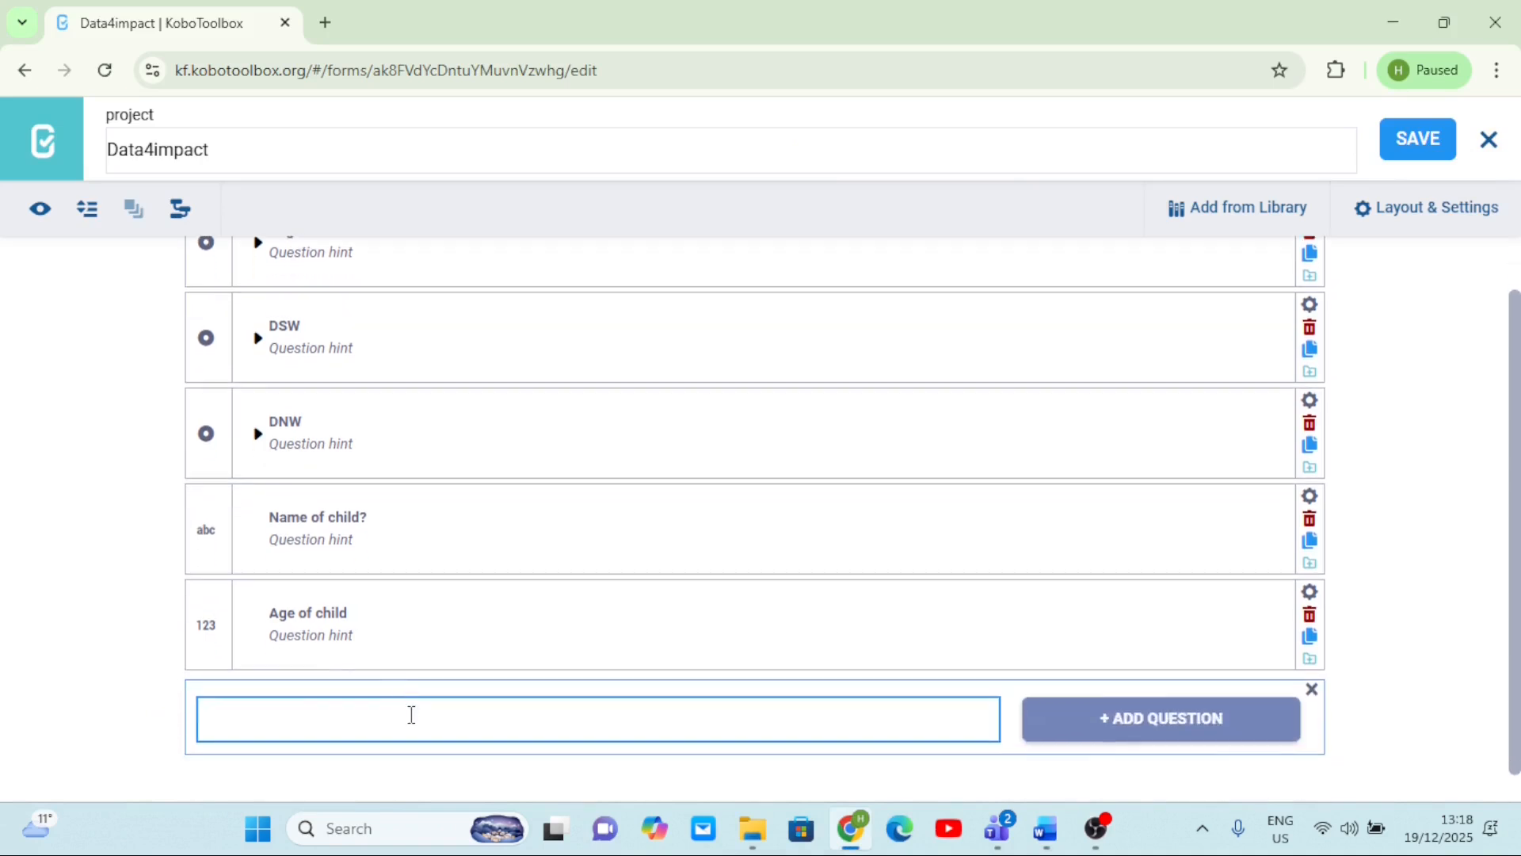
type("Activities?")
left_click(1119, 688)
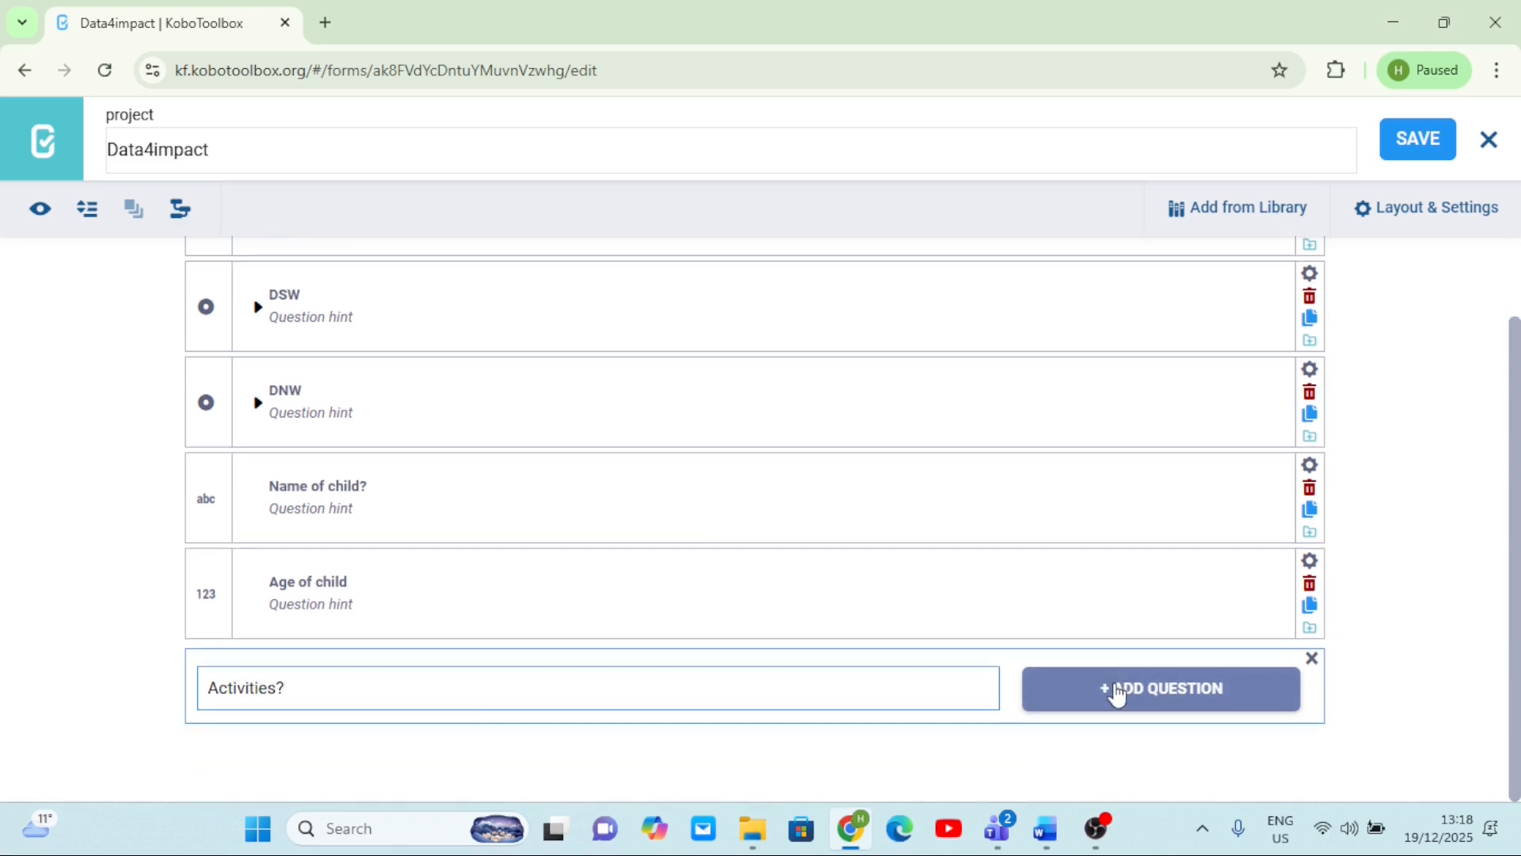
left_click(248, 512)
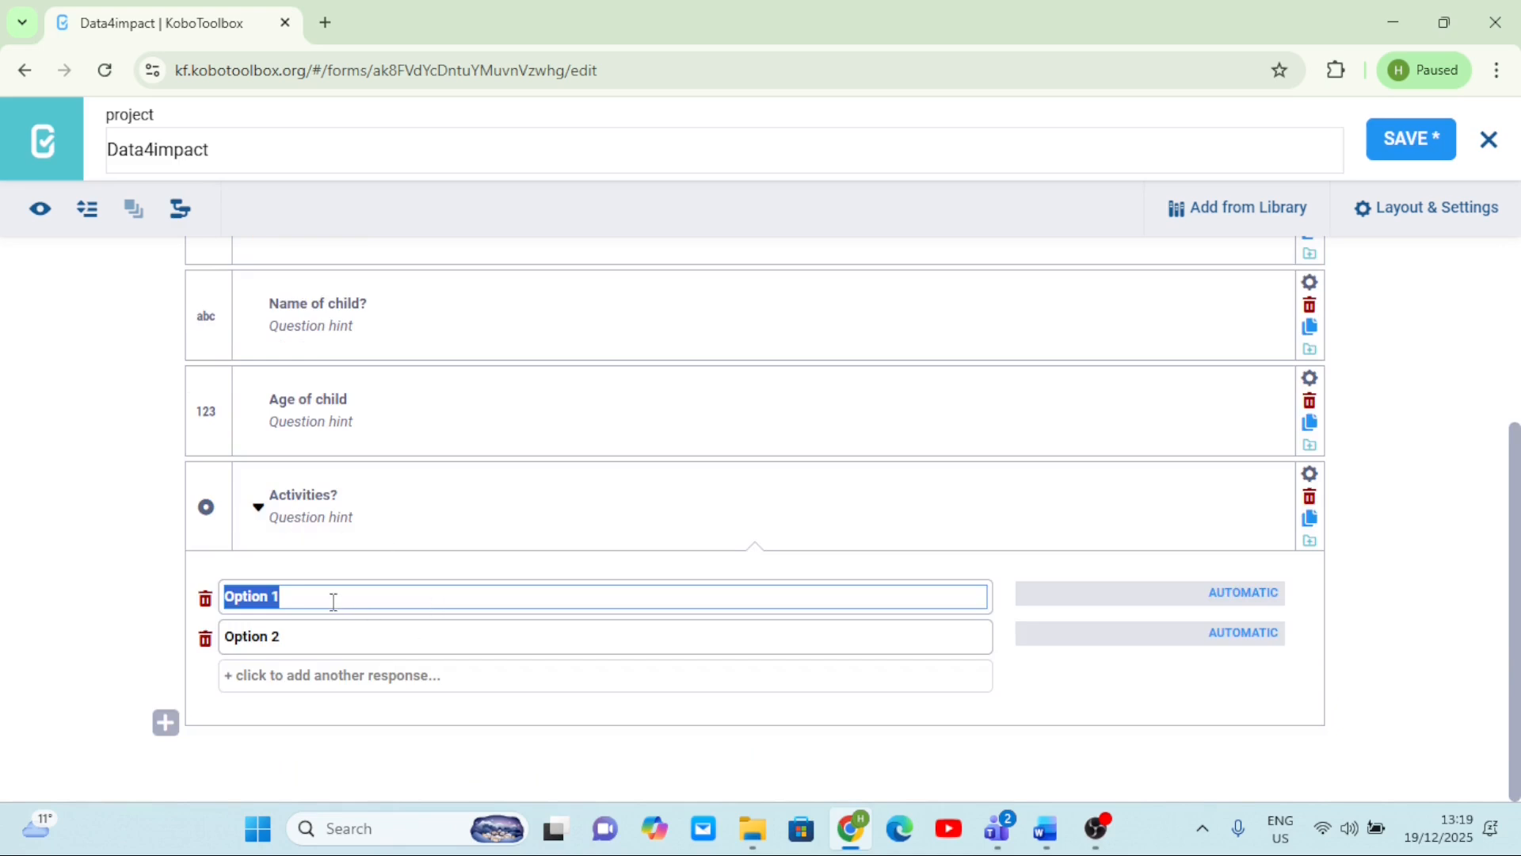
type("School suplies")
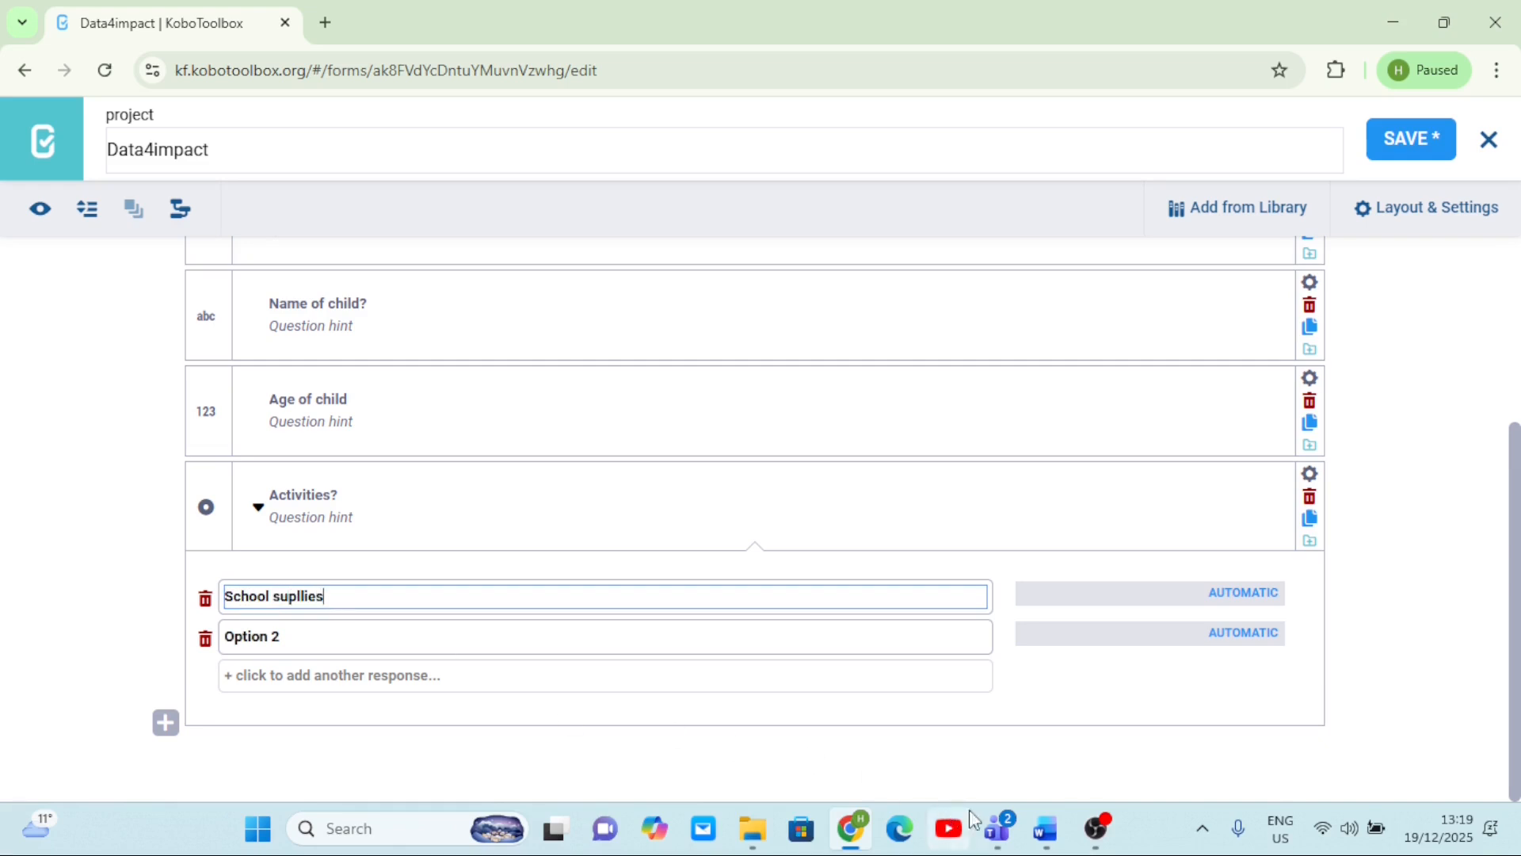
mouse_move(1025, 836)
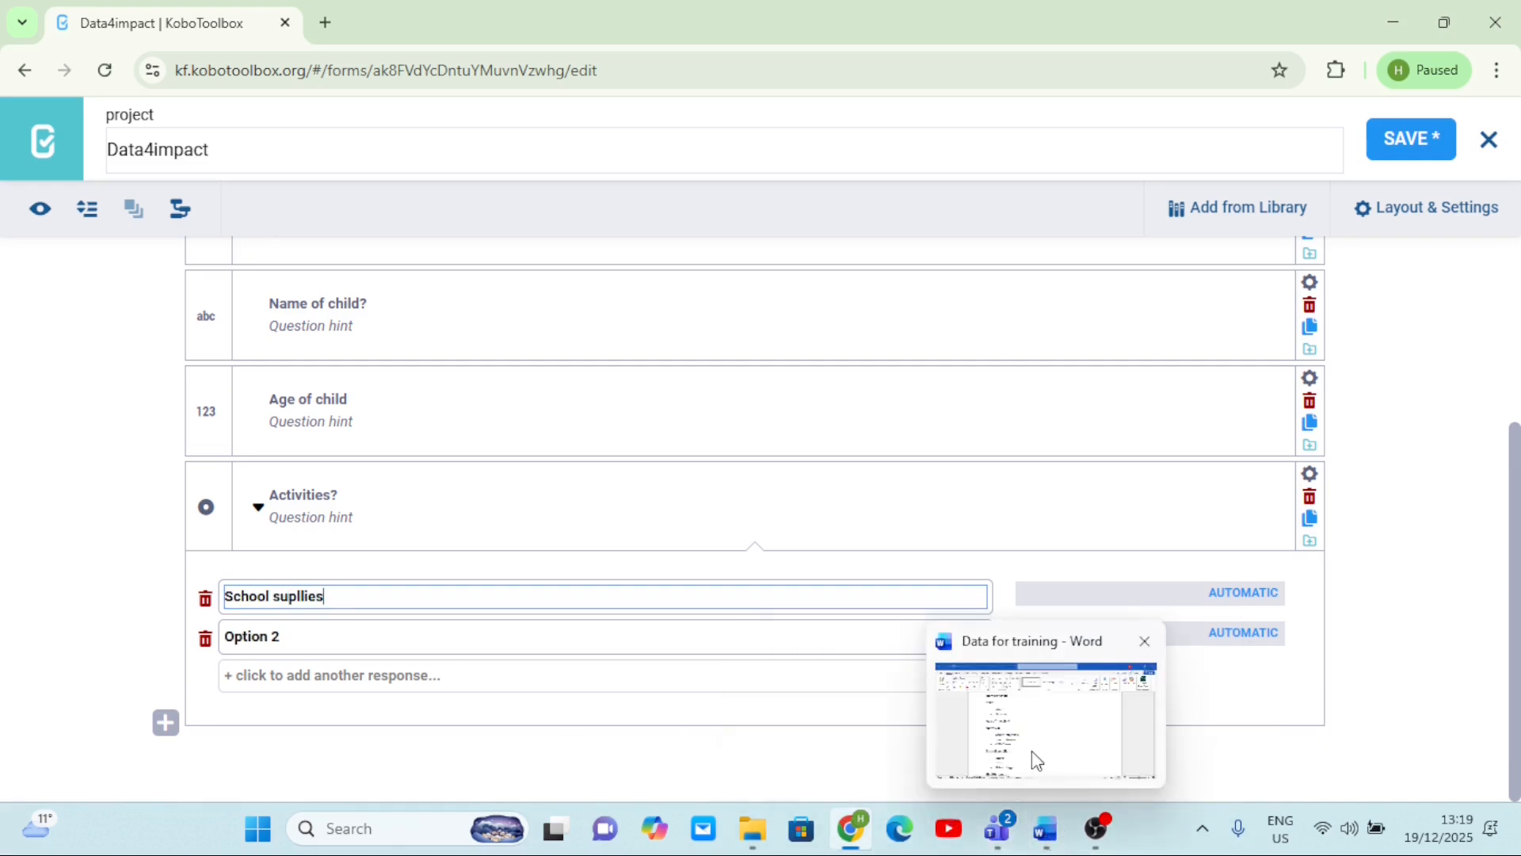
left_click(1035, 758)
key("alt+Tab")
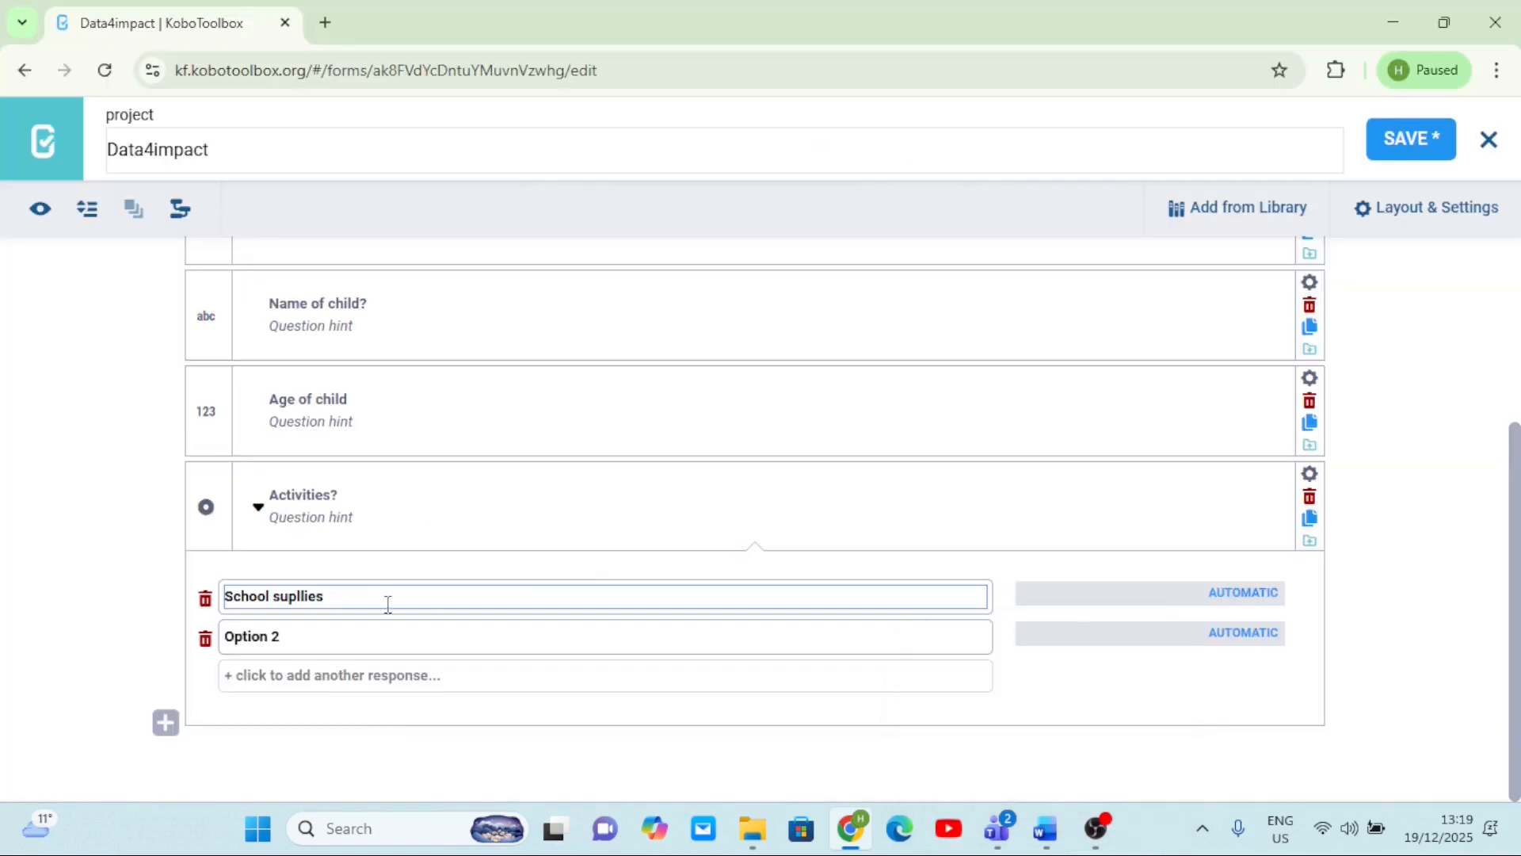
Step: Rename the second choice to Health issues and add a third choice, GBV Cases
left_click(284, 635)
double_click(284, 635)
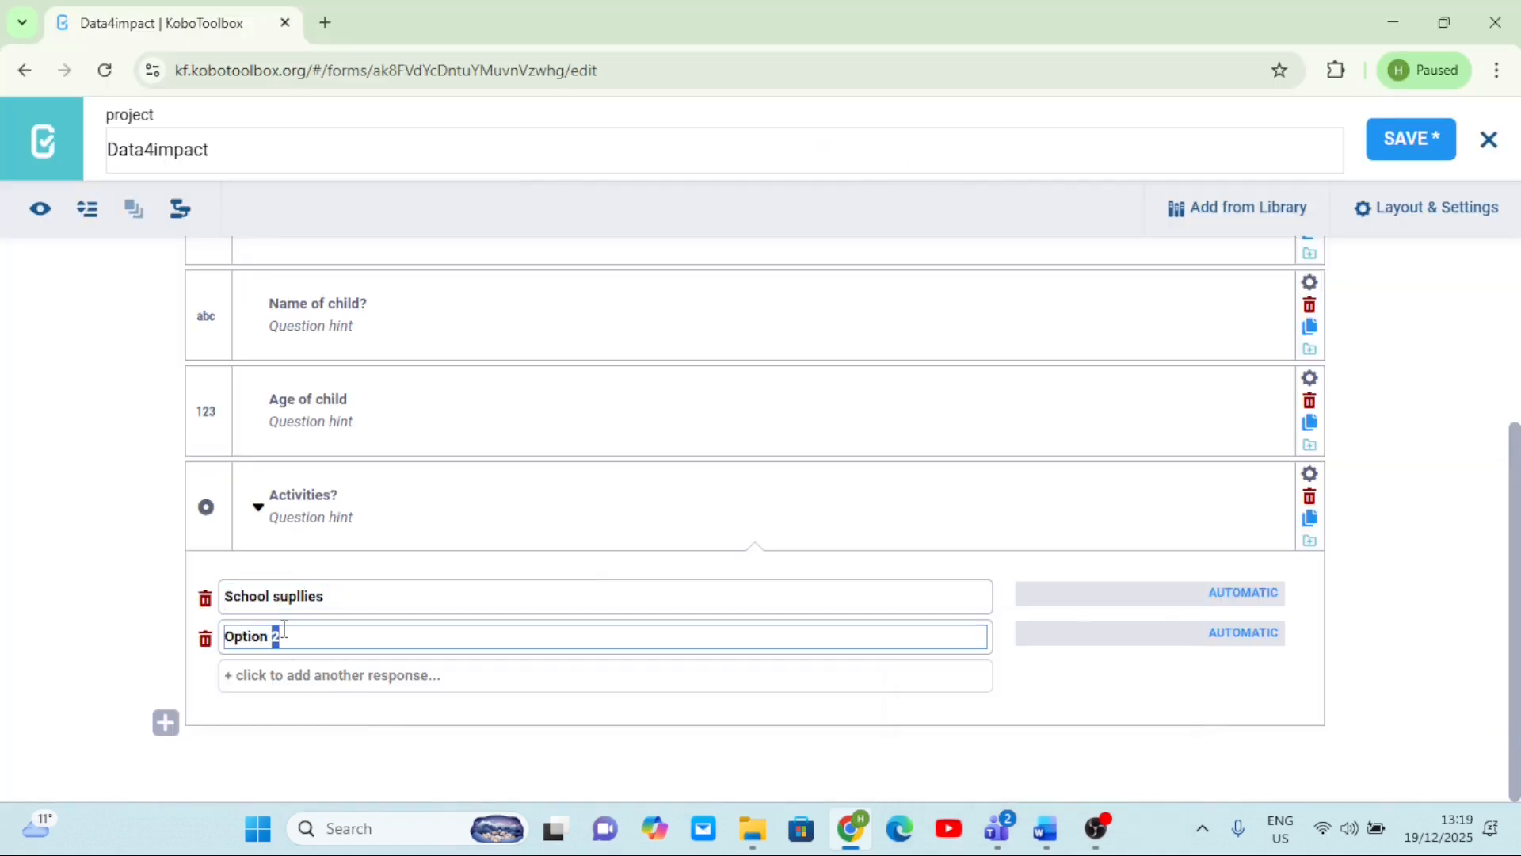
key("BackSpace")
key("BackSpace")
type("Health issues")
left_click(260, 678)
type("GBV Cases")
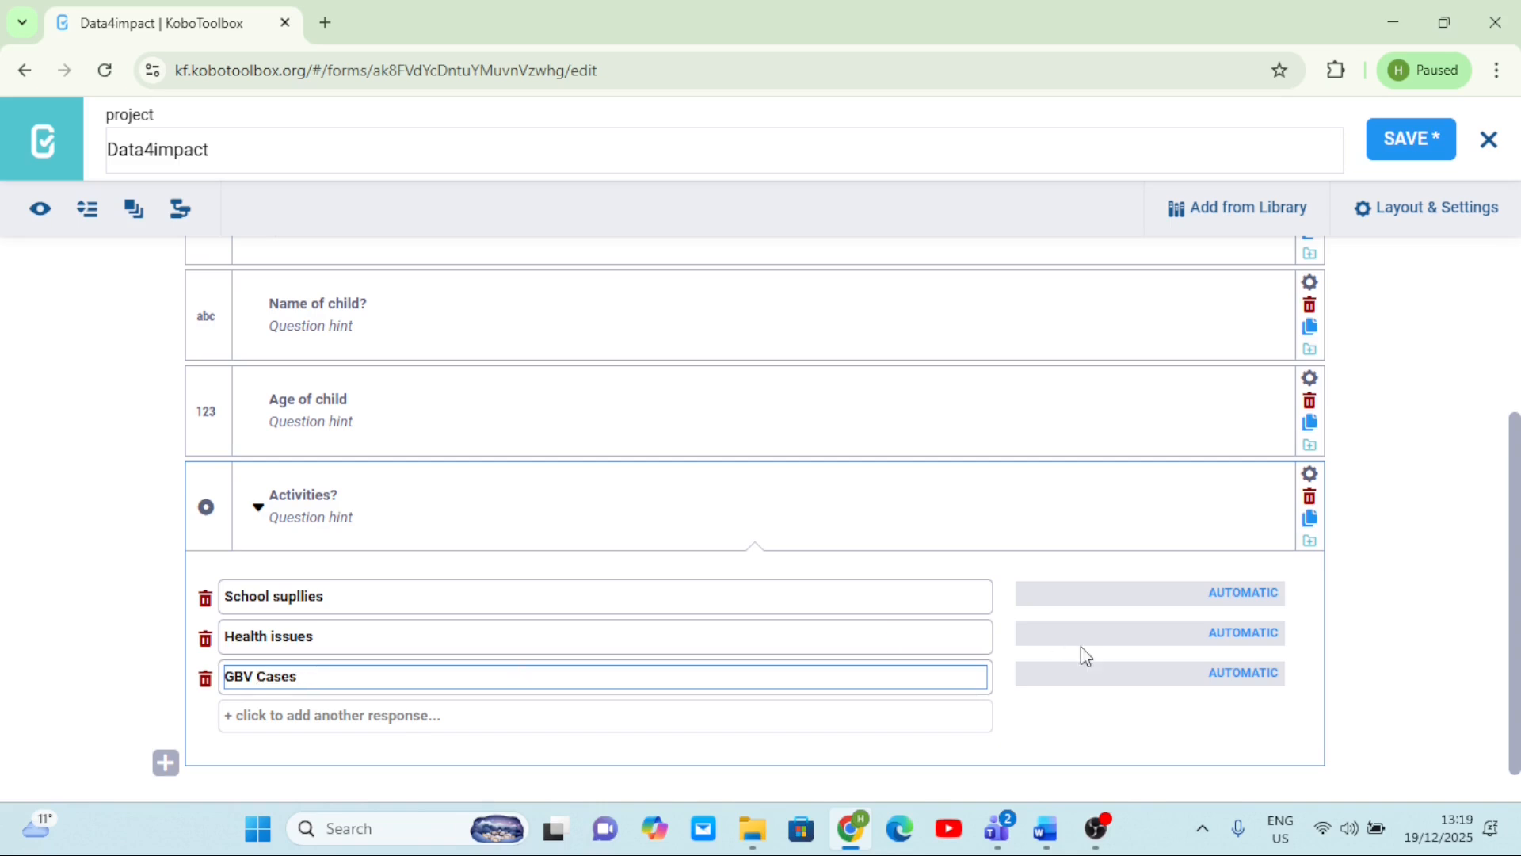
Step: Code the Activities? choices 1, 2 and 3, save the form, and collapse the choices
double_click(1235, 593)
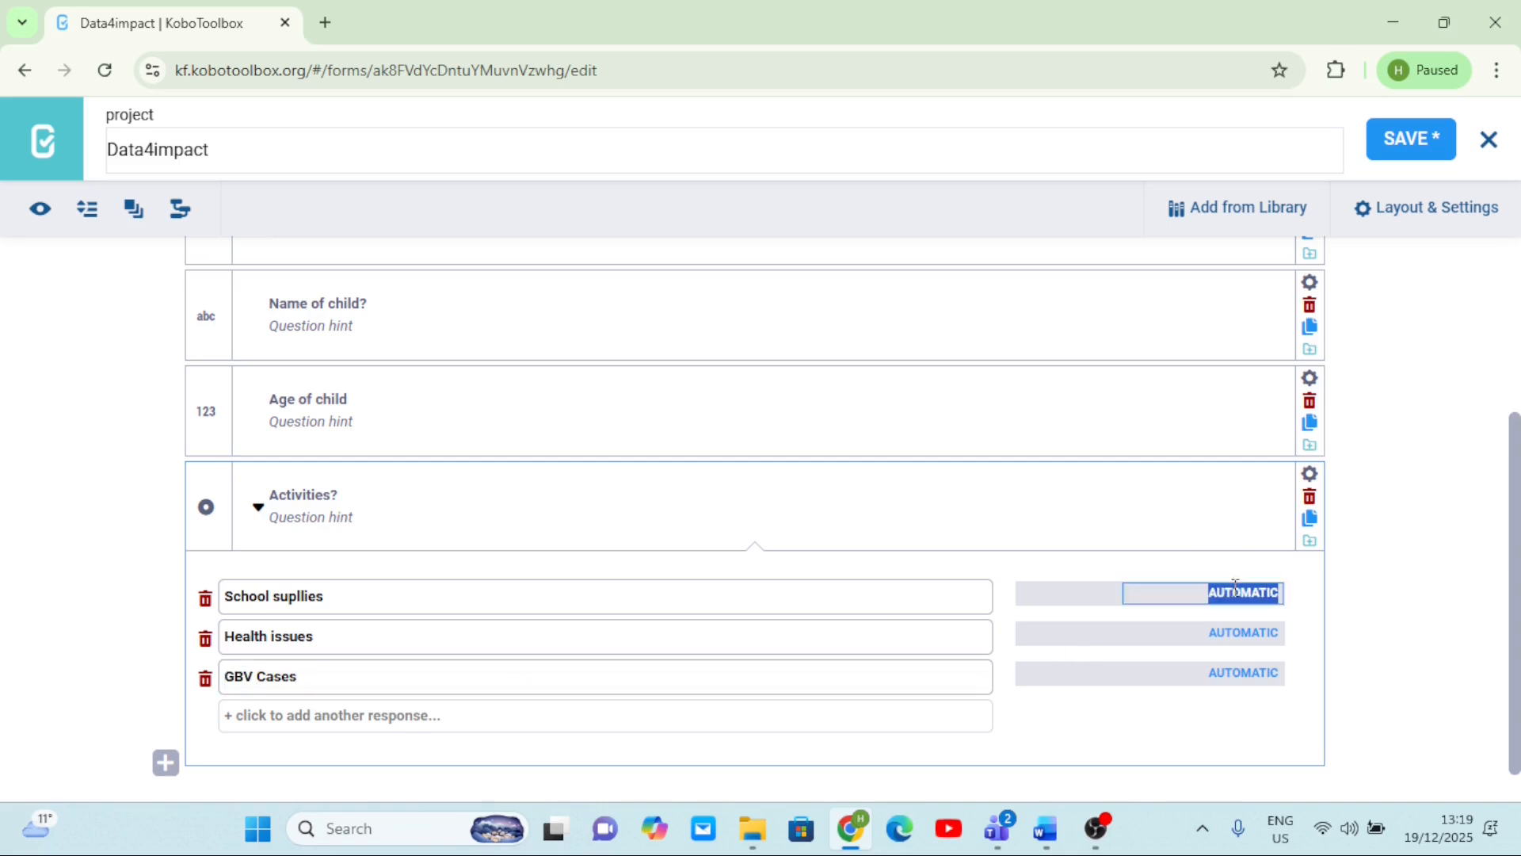
type("1")
double_click(1257, 634)
type("2")
double_click(1258, 673)
type("3")
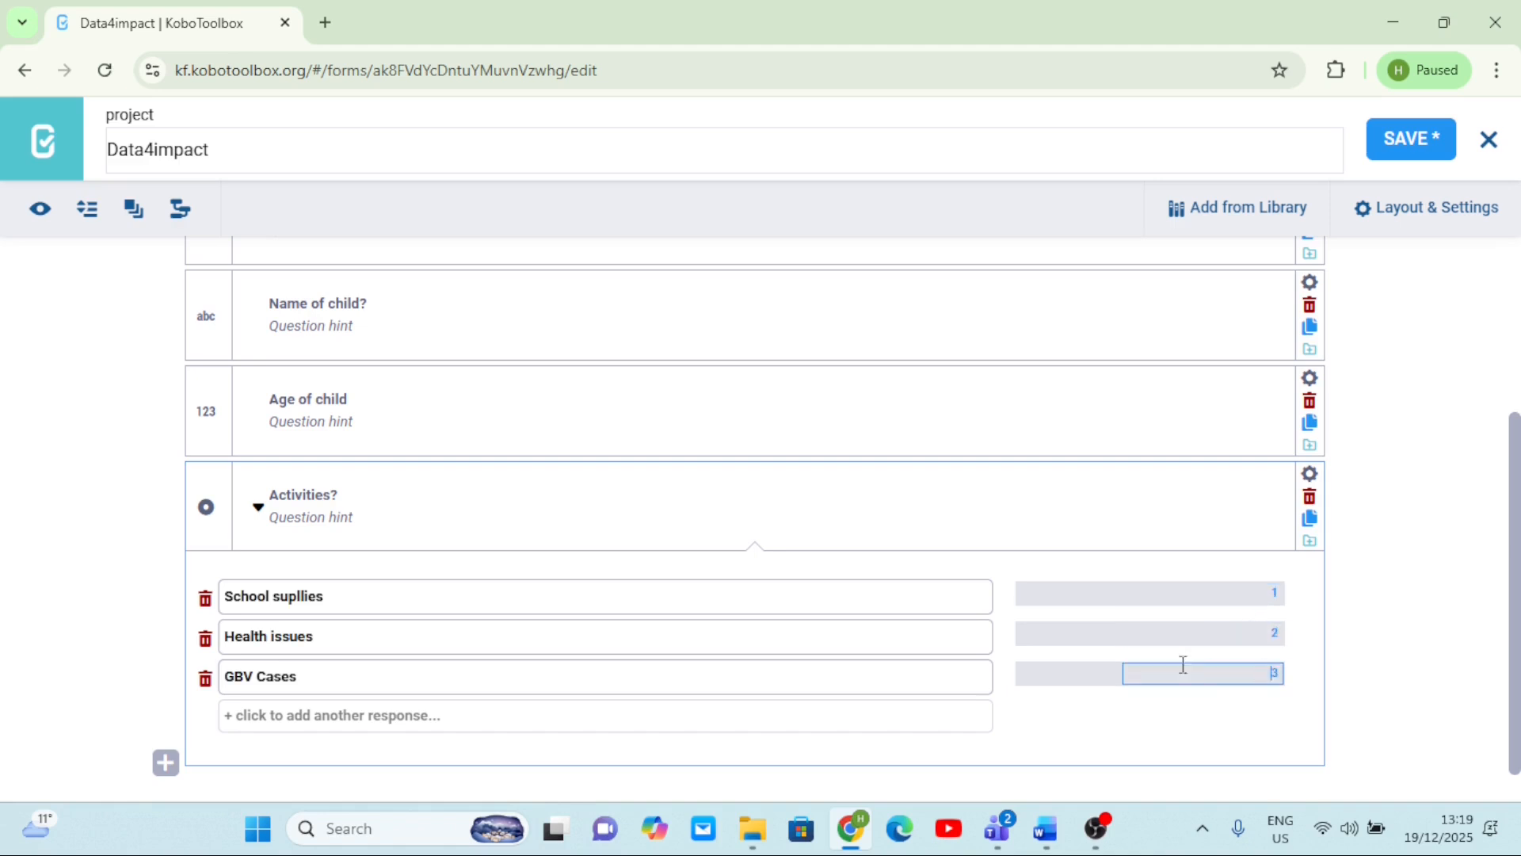
left_click(1407, 139)
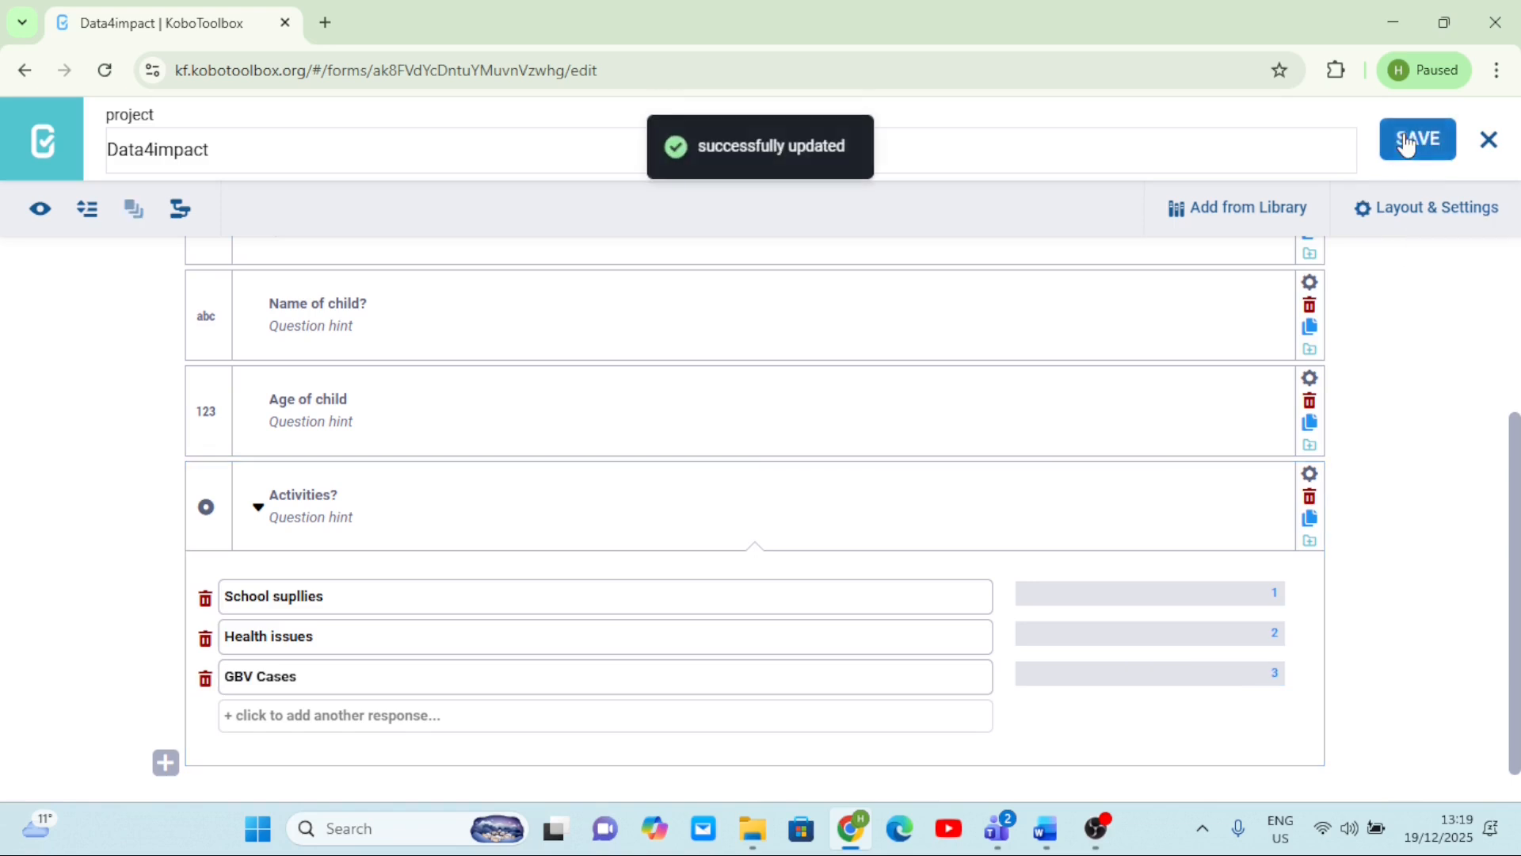
scroll(1074, 585, "down", 1)
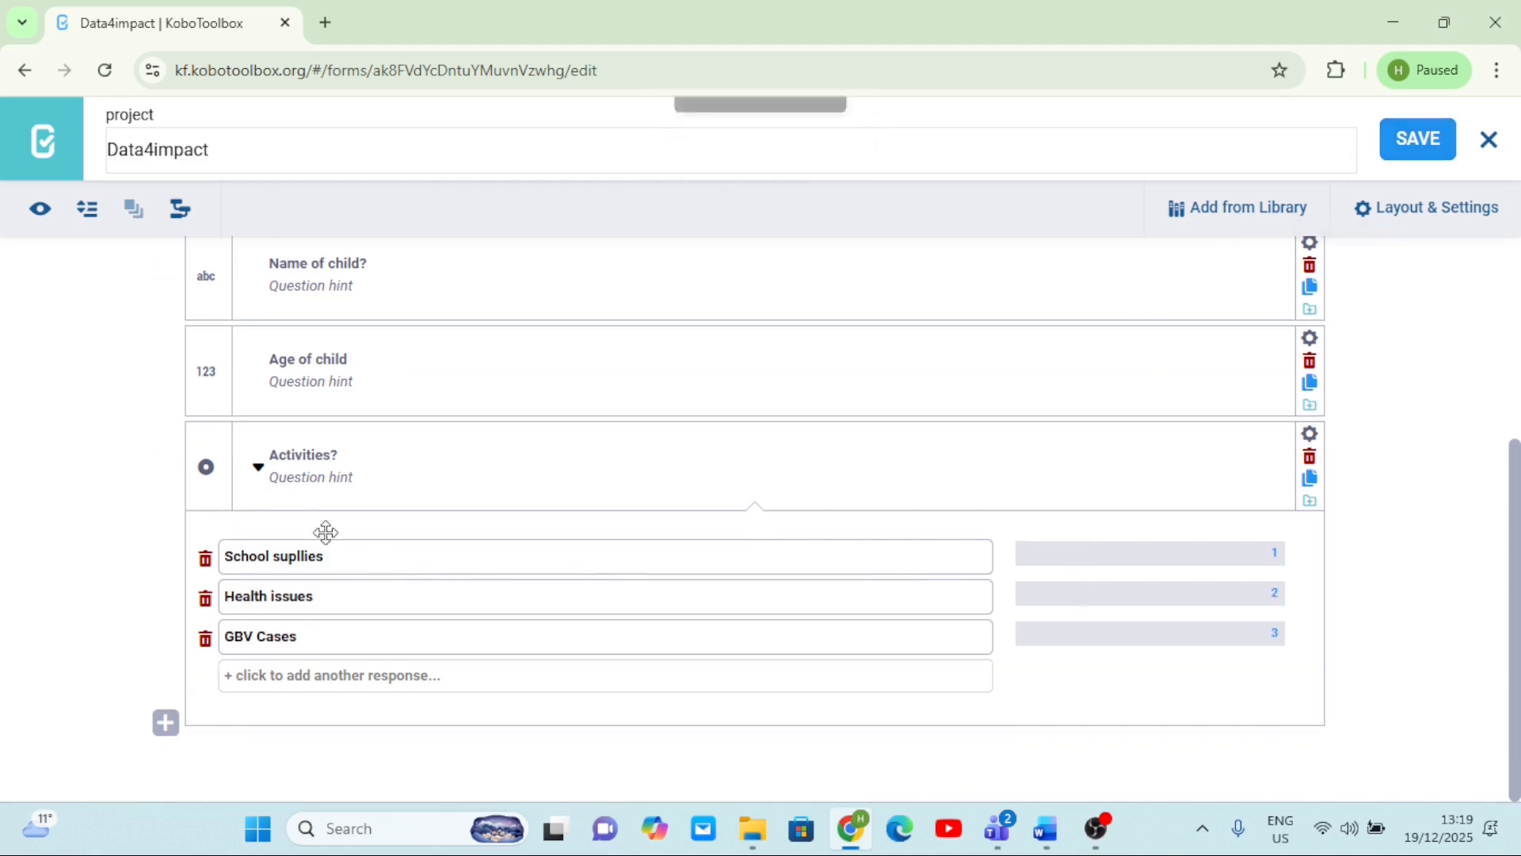
left_click(258, 467)
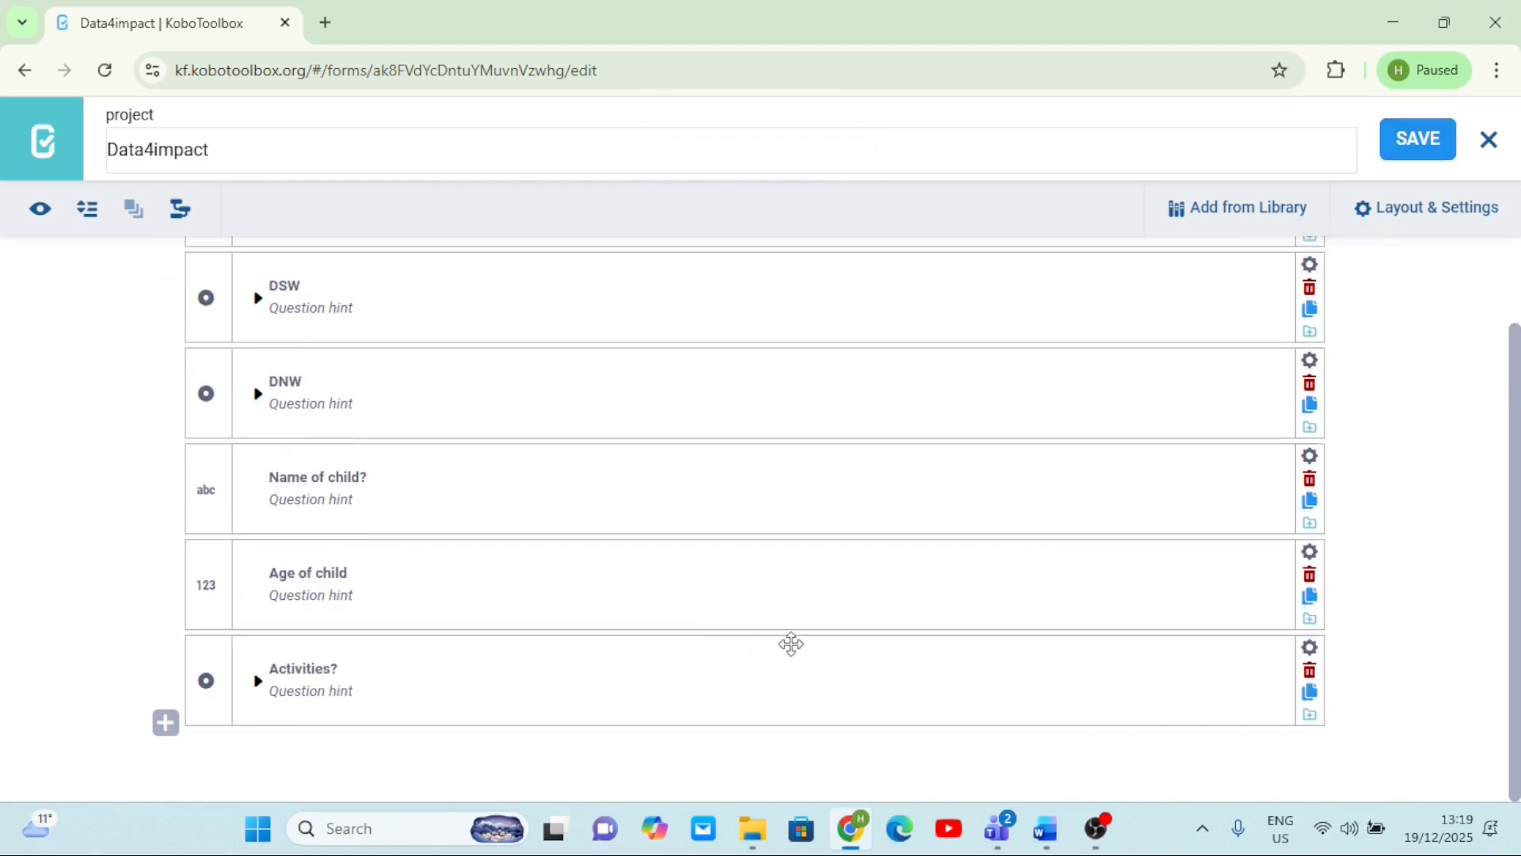
Step: In the Word training notes, find the School supplies section and copy its heading
mouse_move(1047, 832)
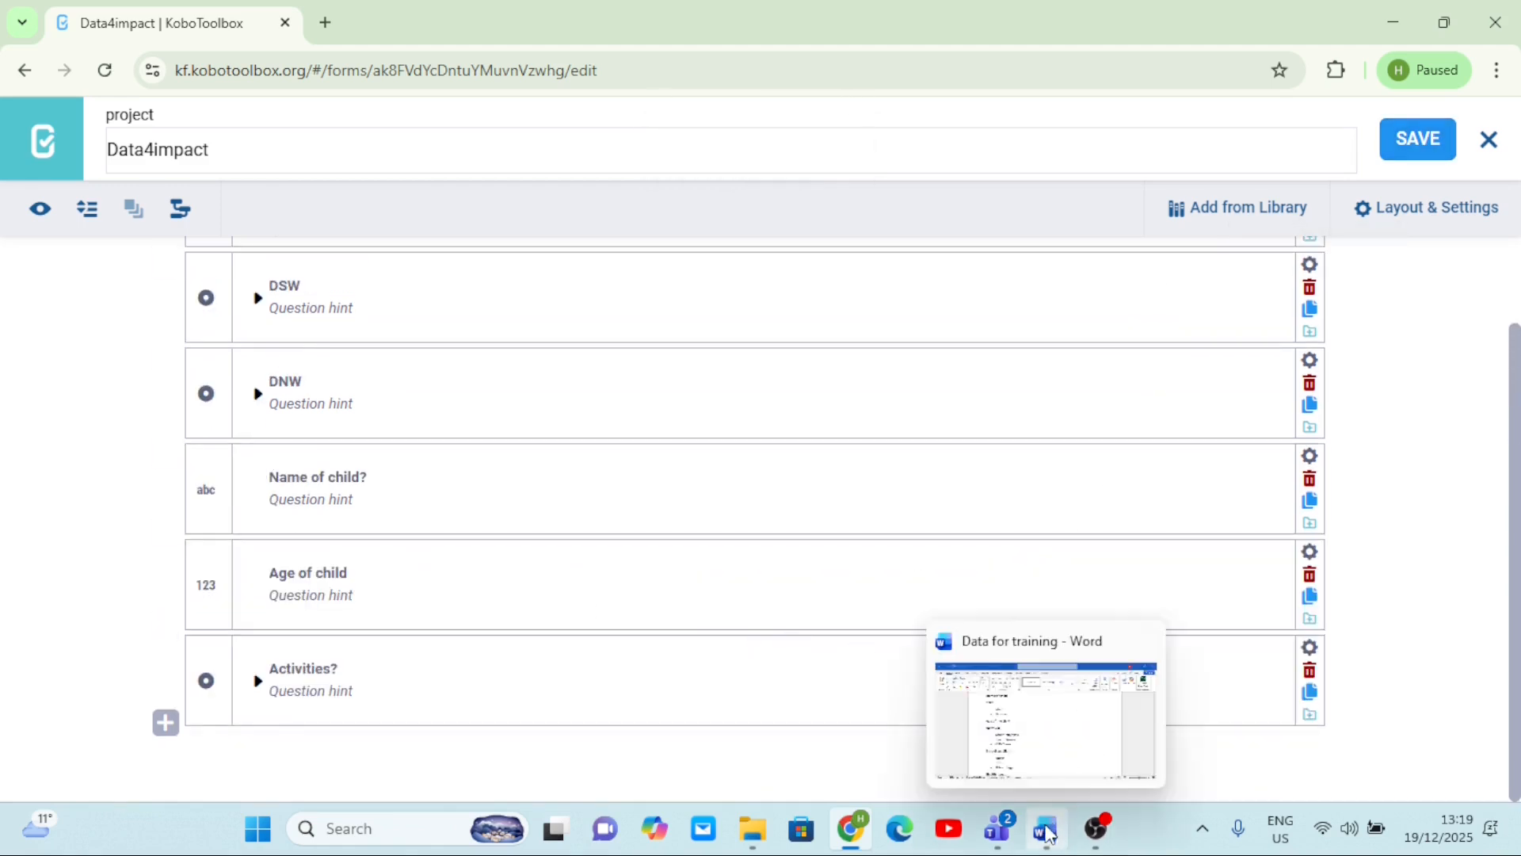
left_click(1025, 756)
scroll(711, 583, "down", 1)
scroll(711, 583, "down", 1)
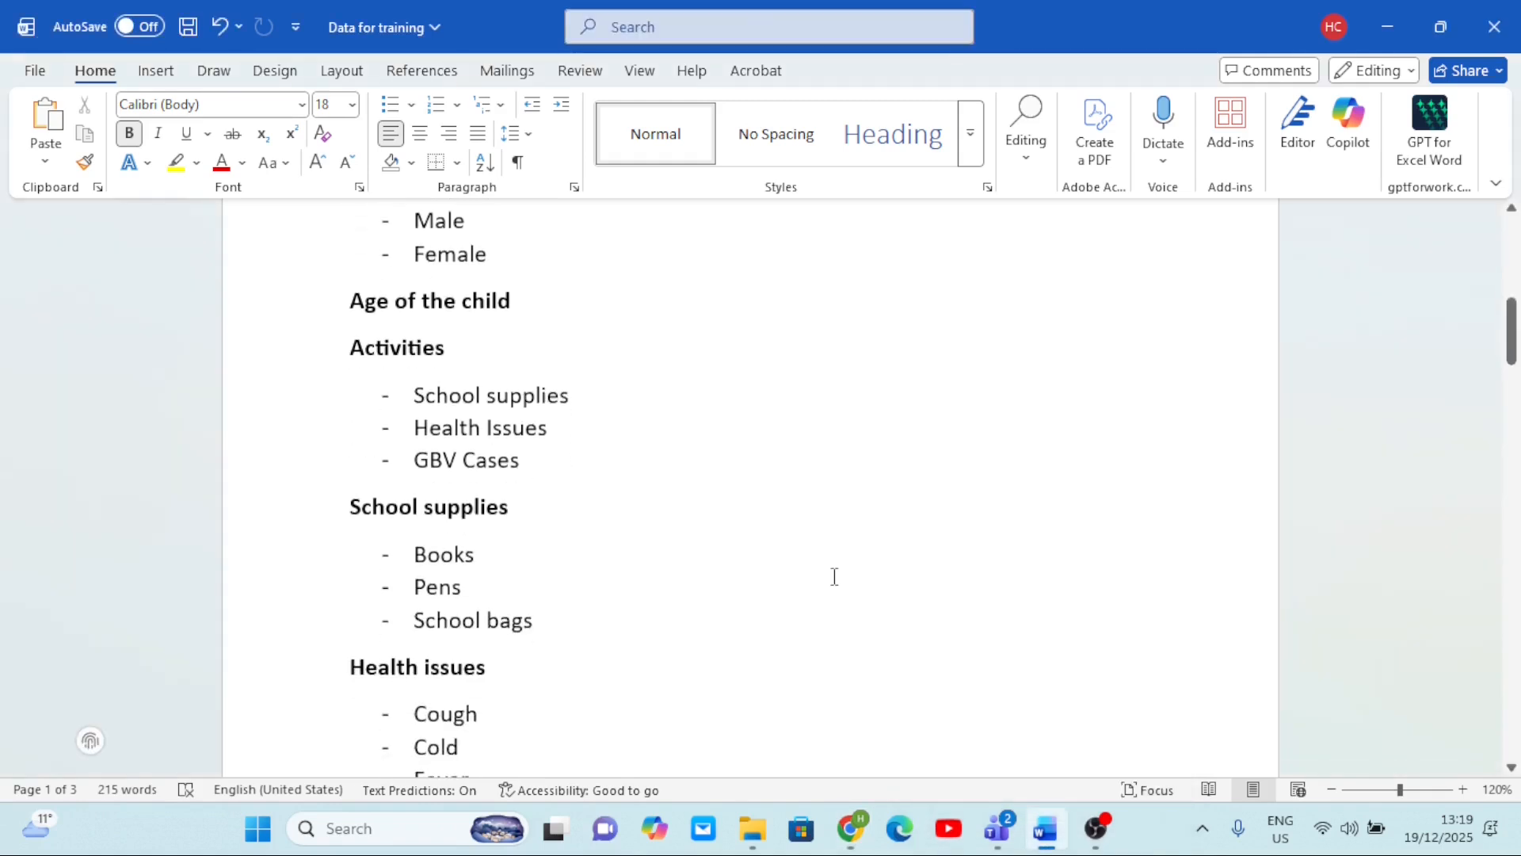
scroll(834, 576, "down", 5)
scroll(834, 576, "down", 7)
scroll(834, 576, "up", 10)
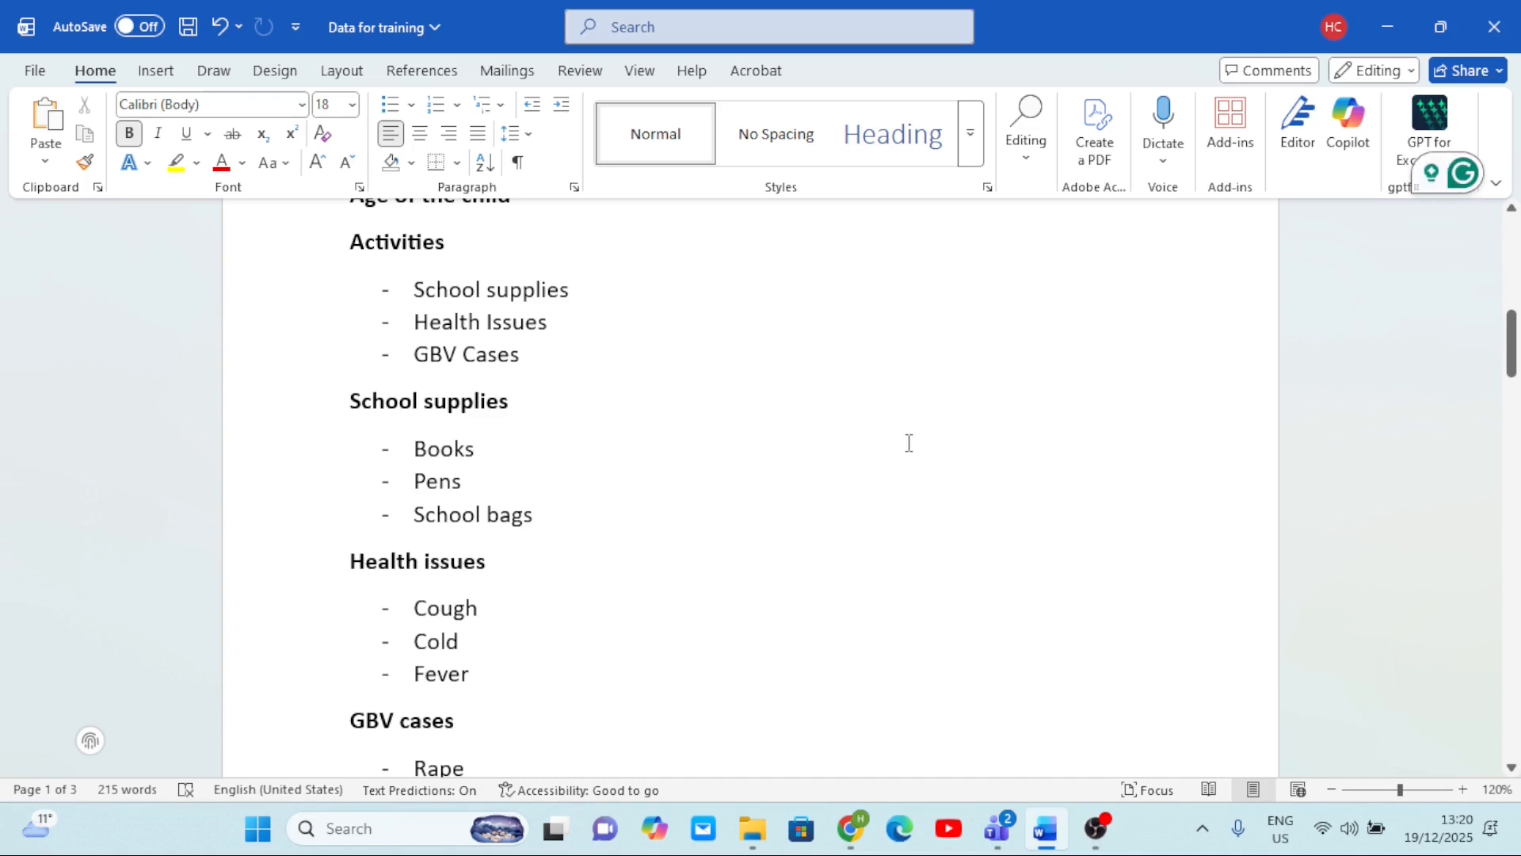
scroll(909, 442, "up", 2)
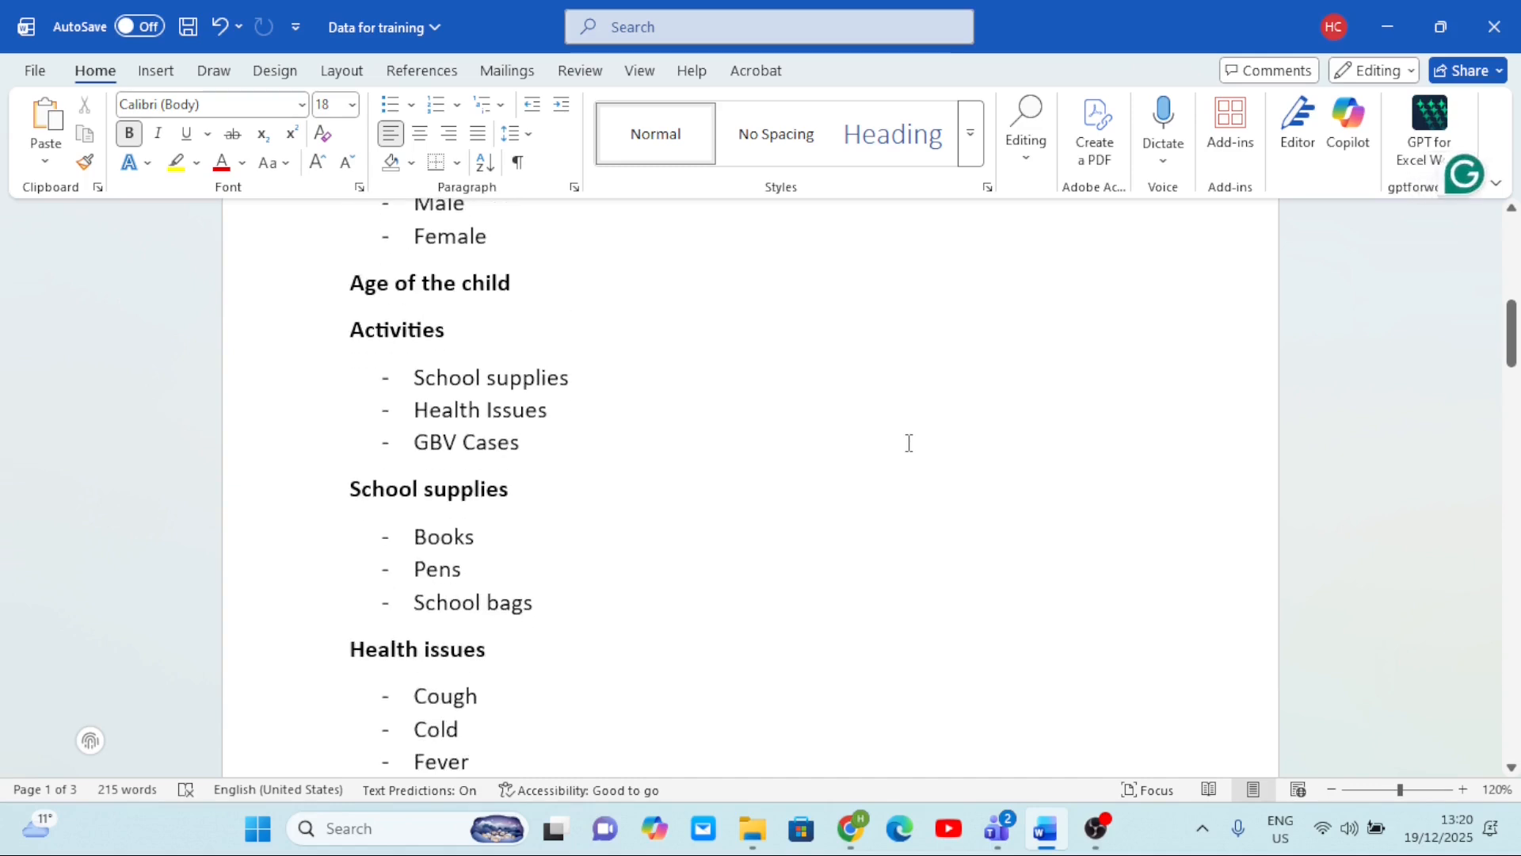
scroll(802, 378, "down", 2)
scroll(801, 378, "down", 1)
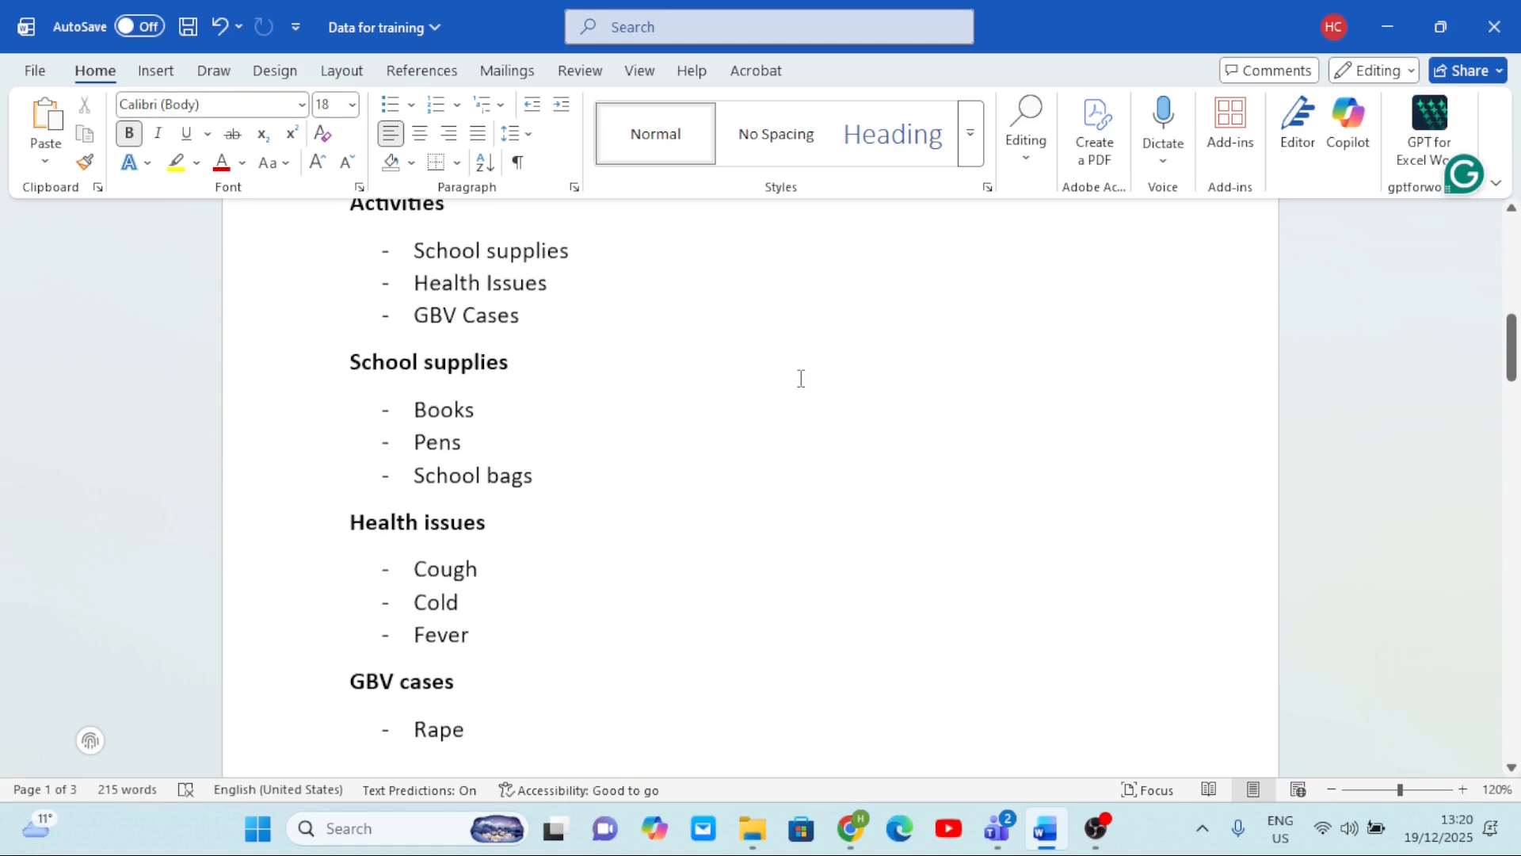
left_click(287, 358)
key("ctrl+c")
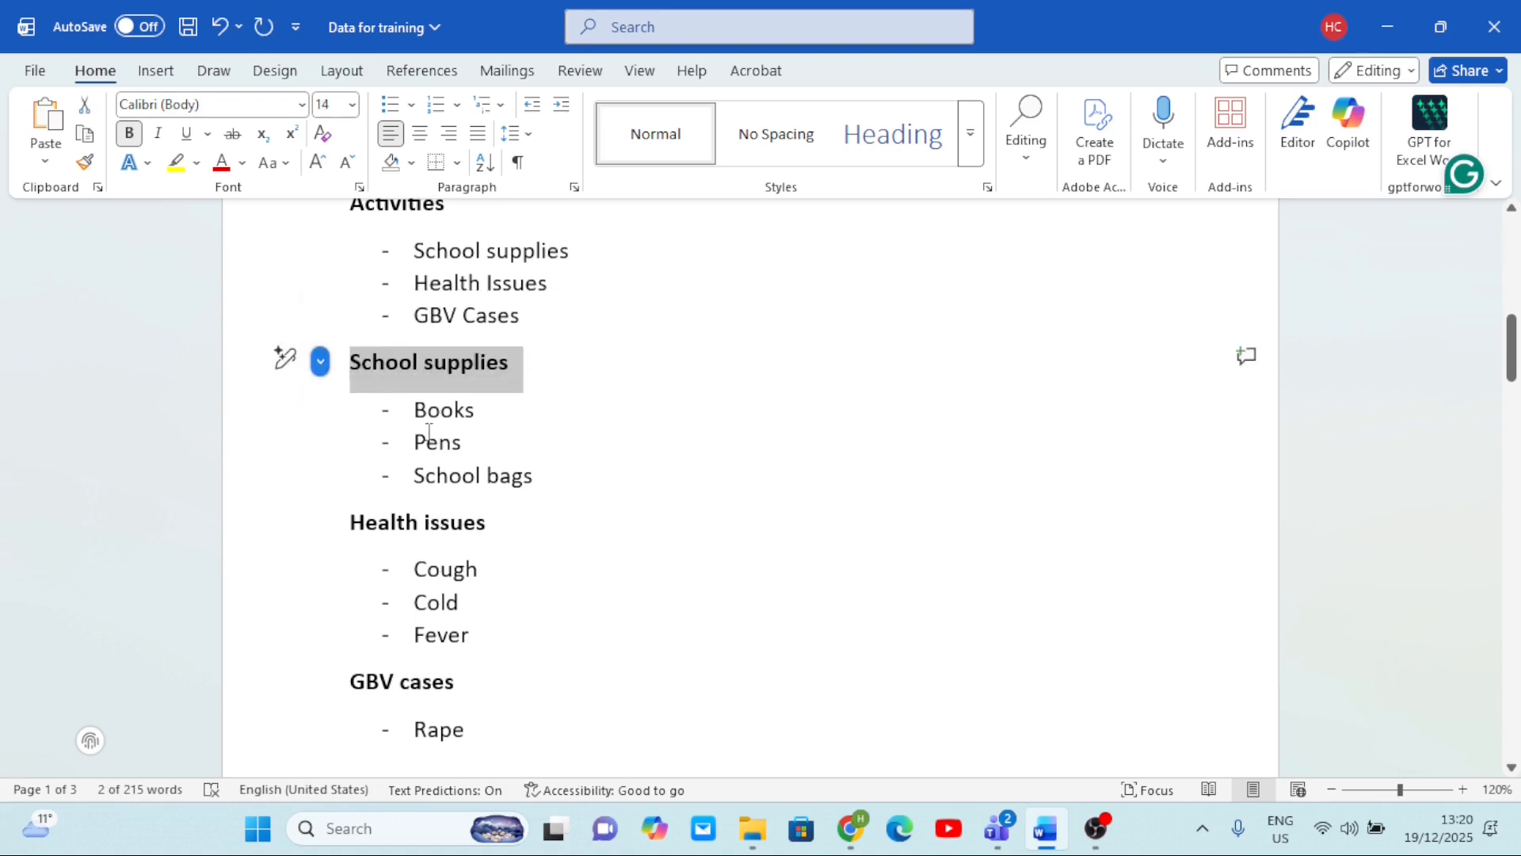
Step: Paste 'School supplies' as the label of a new question below Activities?
mouse_move(851, 829)
left_click(842, 749)
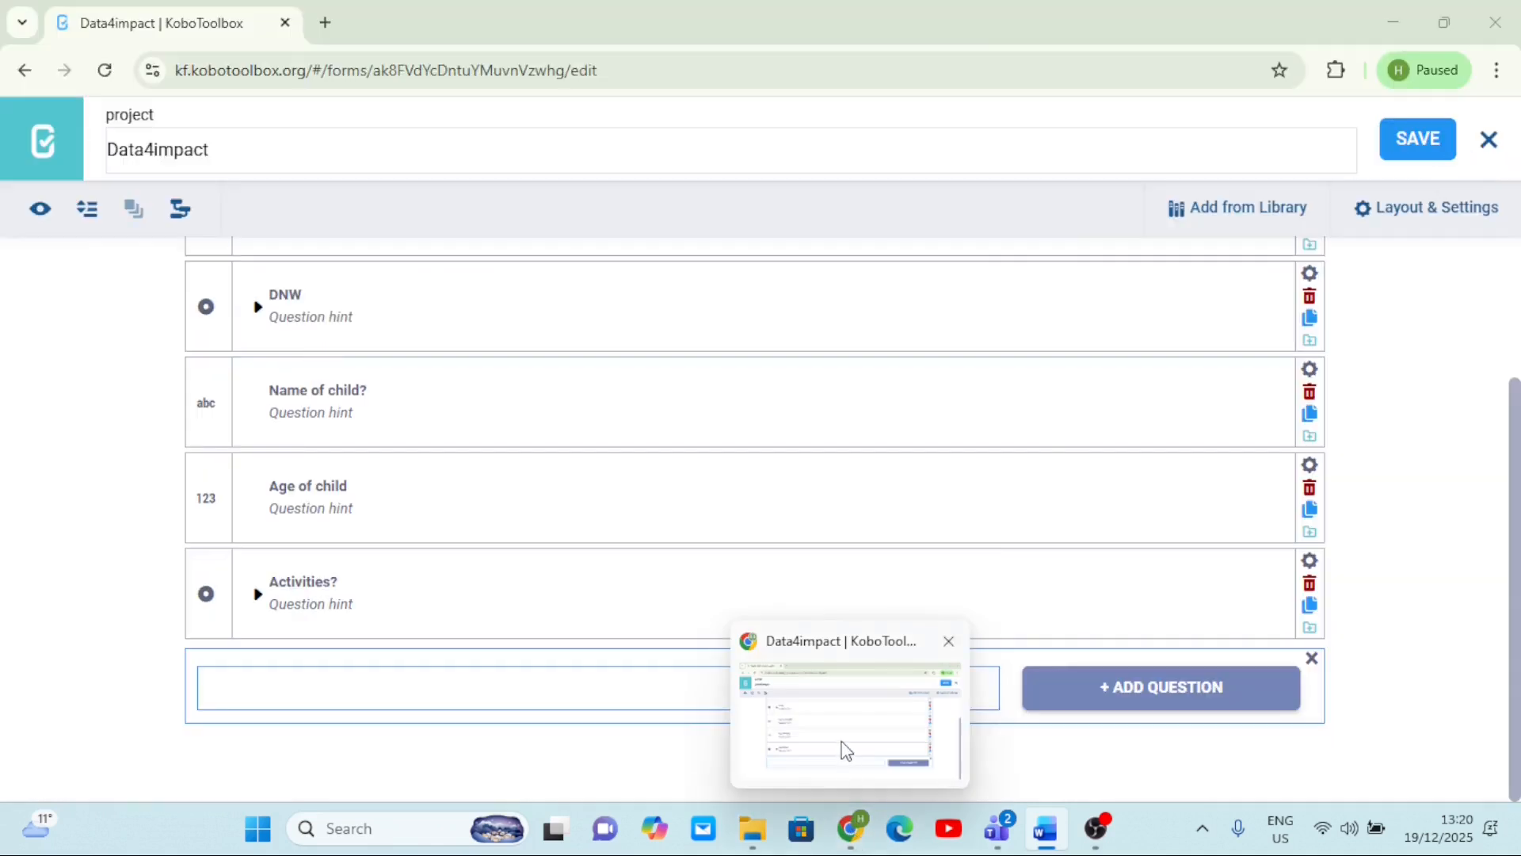
key("ctrl+v")
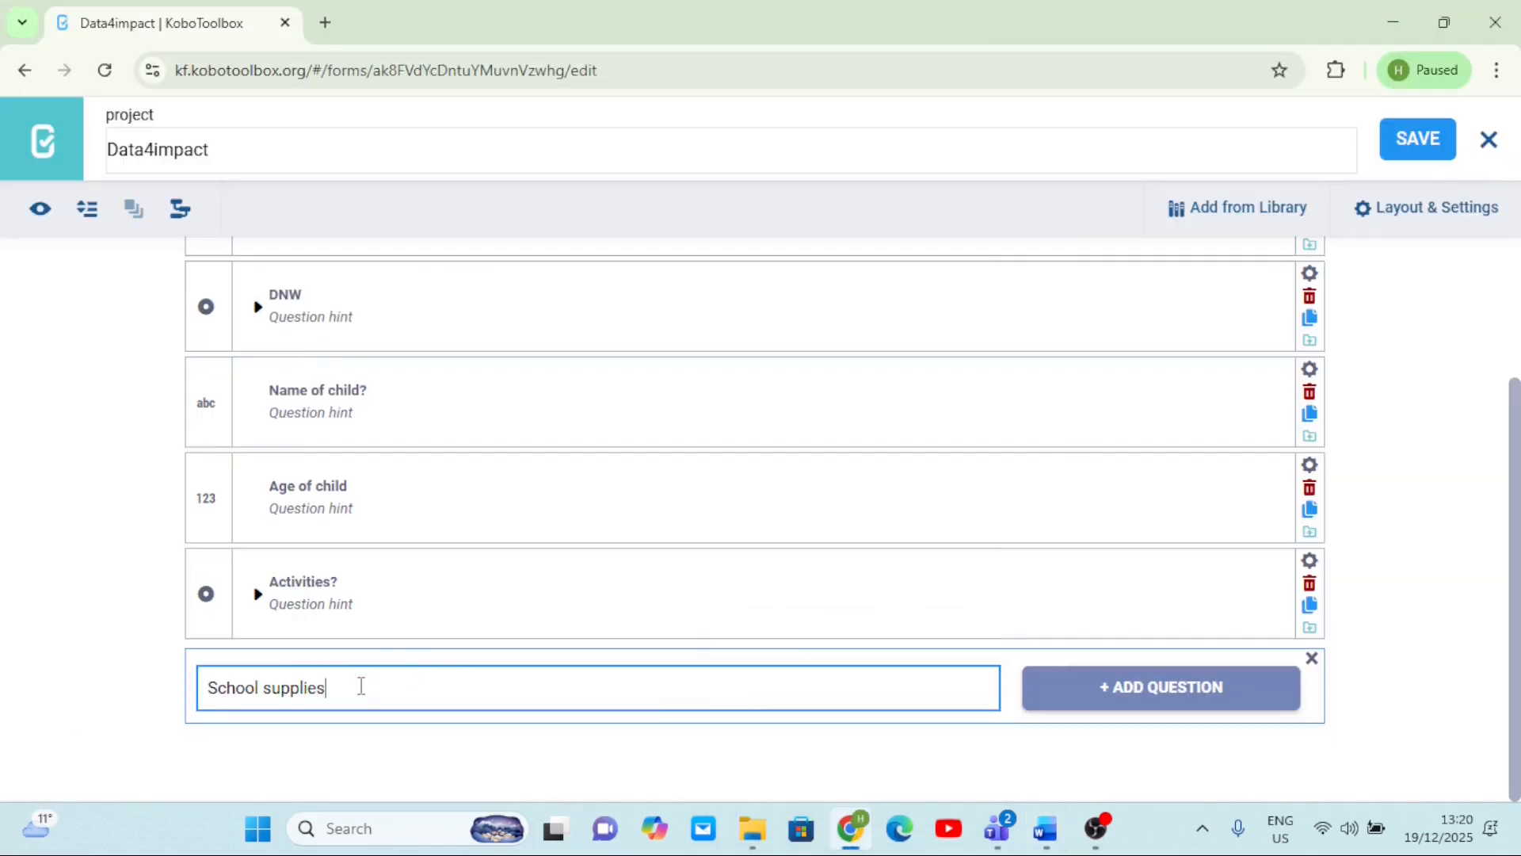
left_click(1112, 701)
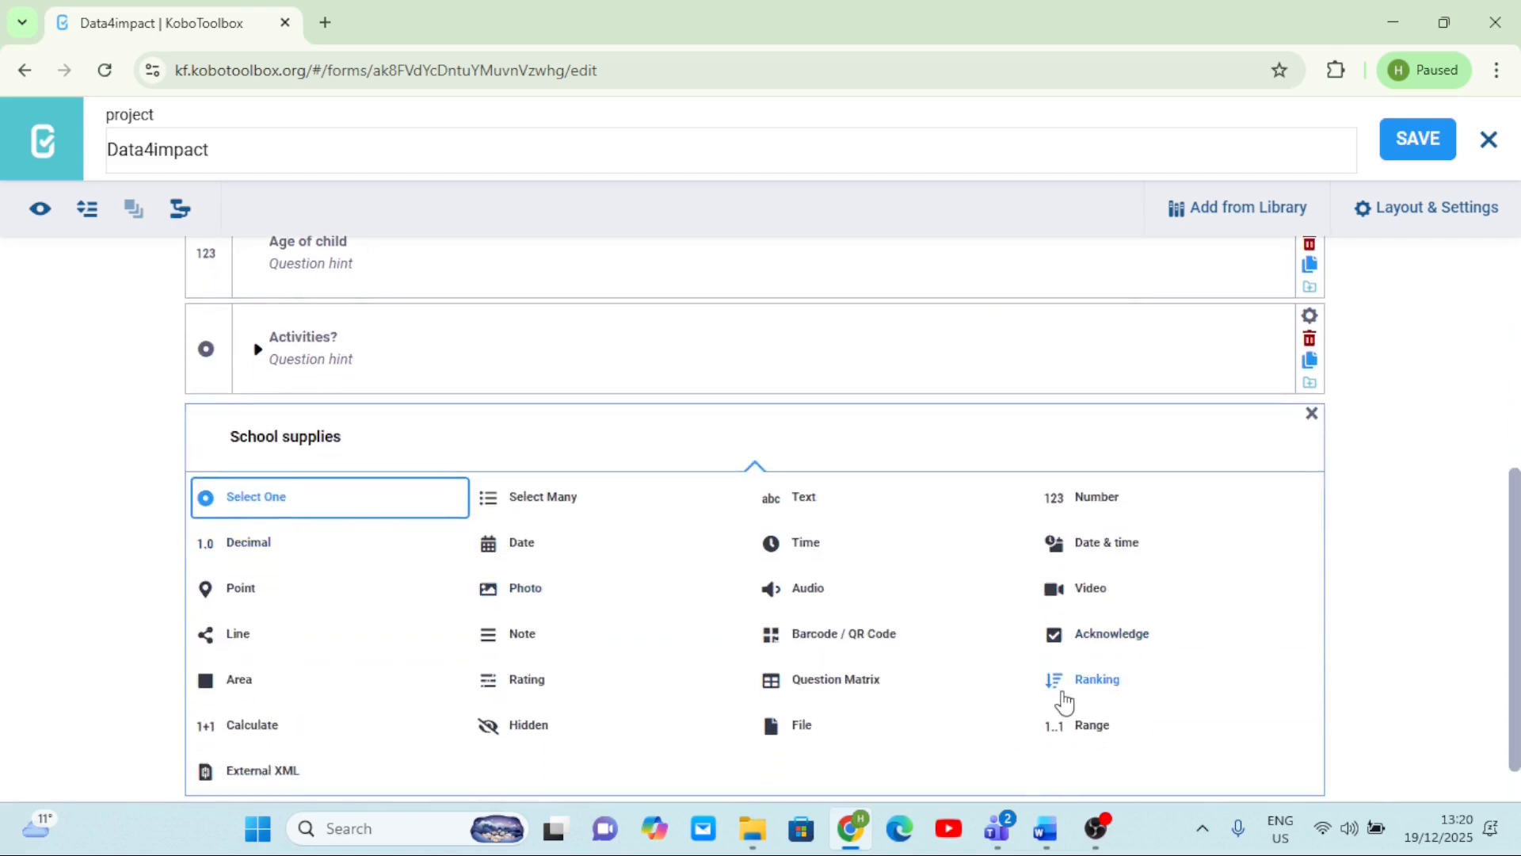
Step: Copy 'Books' from the Word notes and make School supplies a Select Many question
mouse_move(1054, 850)
mouse_move(1040, 773)
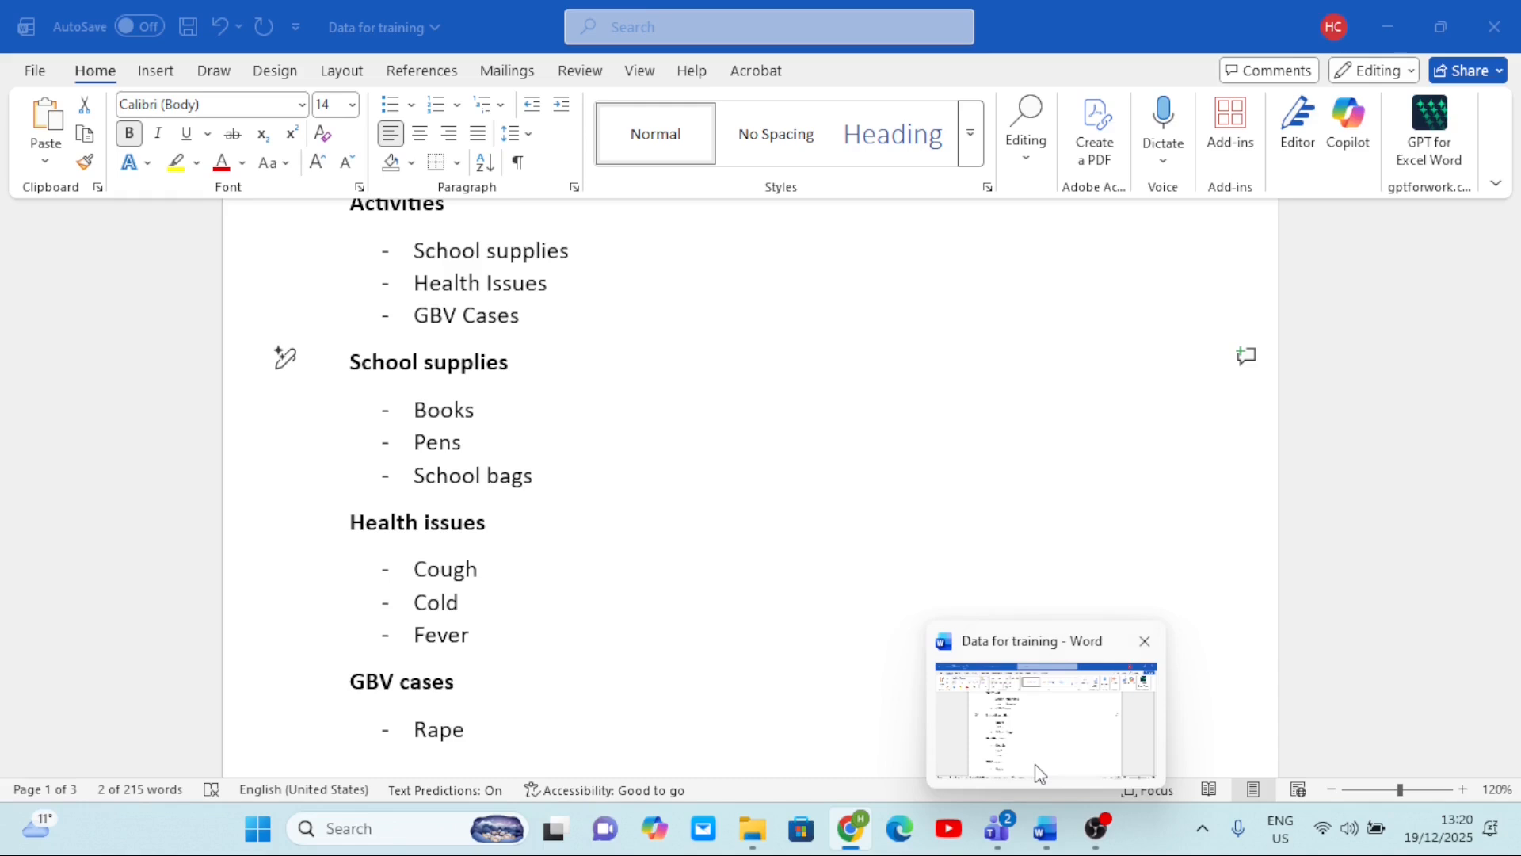
left_click(1035, 764)
left_click_drag(479, 419, 414, 419)
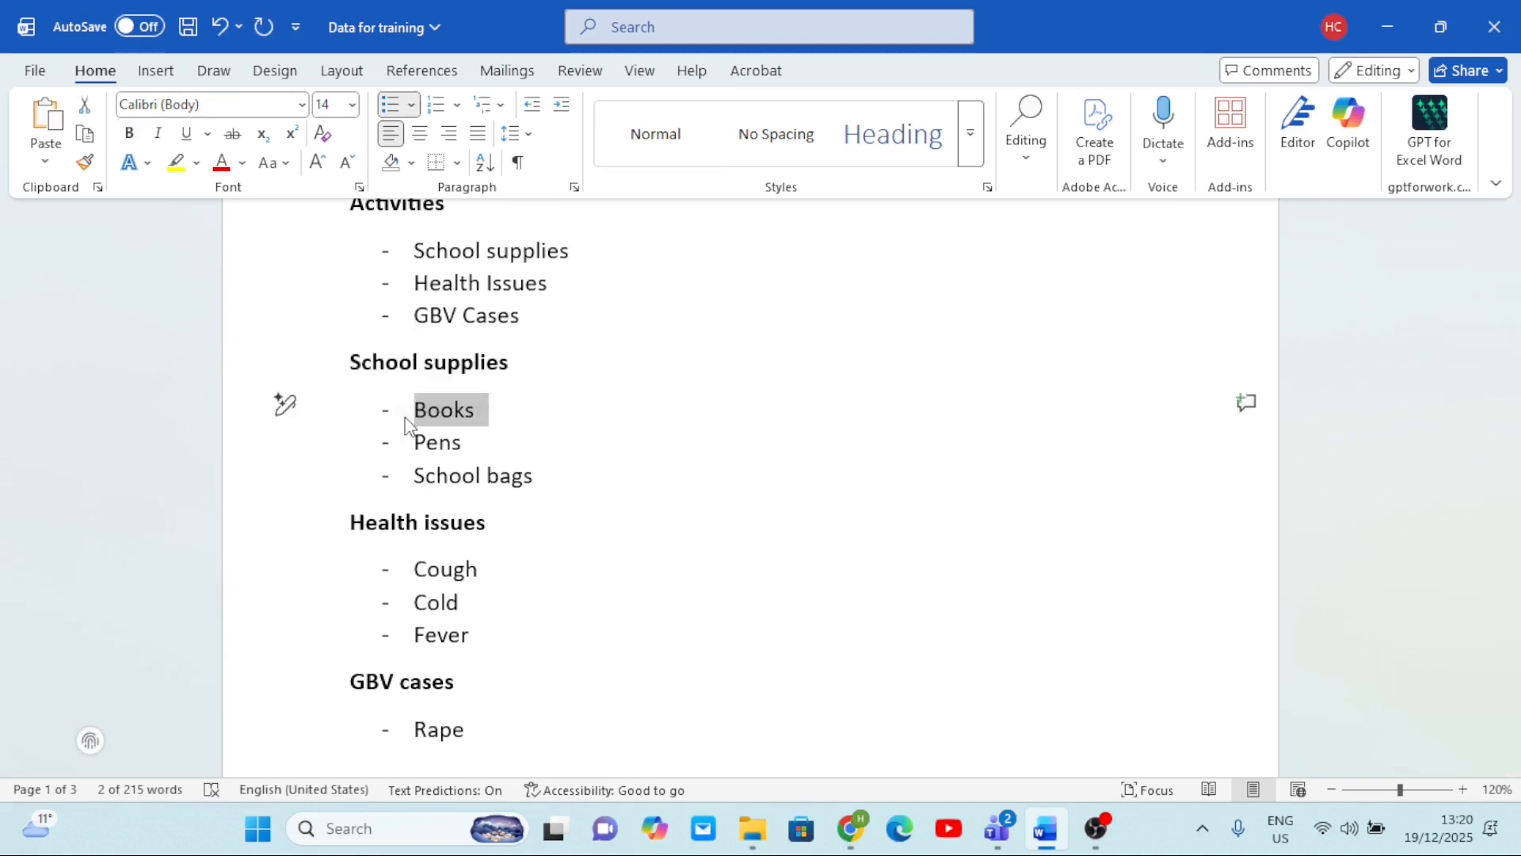
mouse_move(862, 830)
left_click(845, 753)
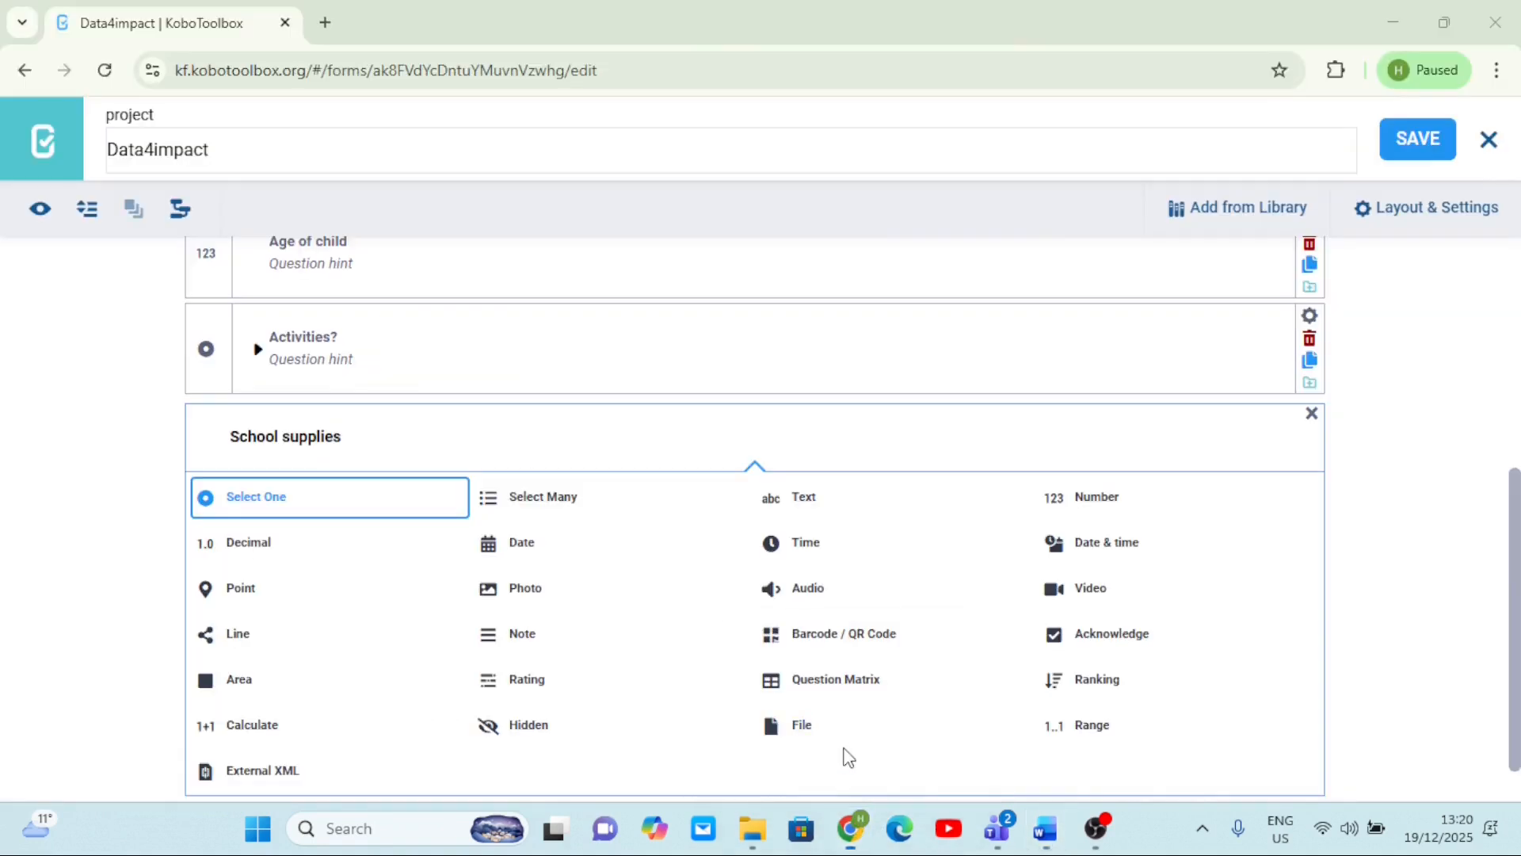
left_click(564, 507)
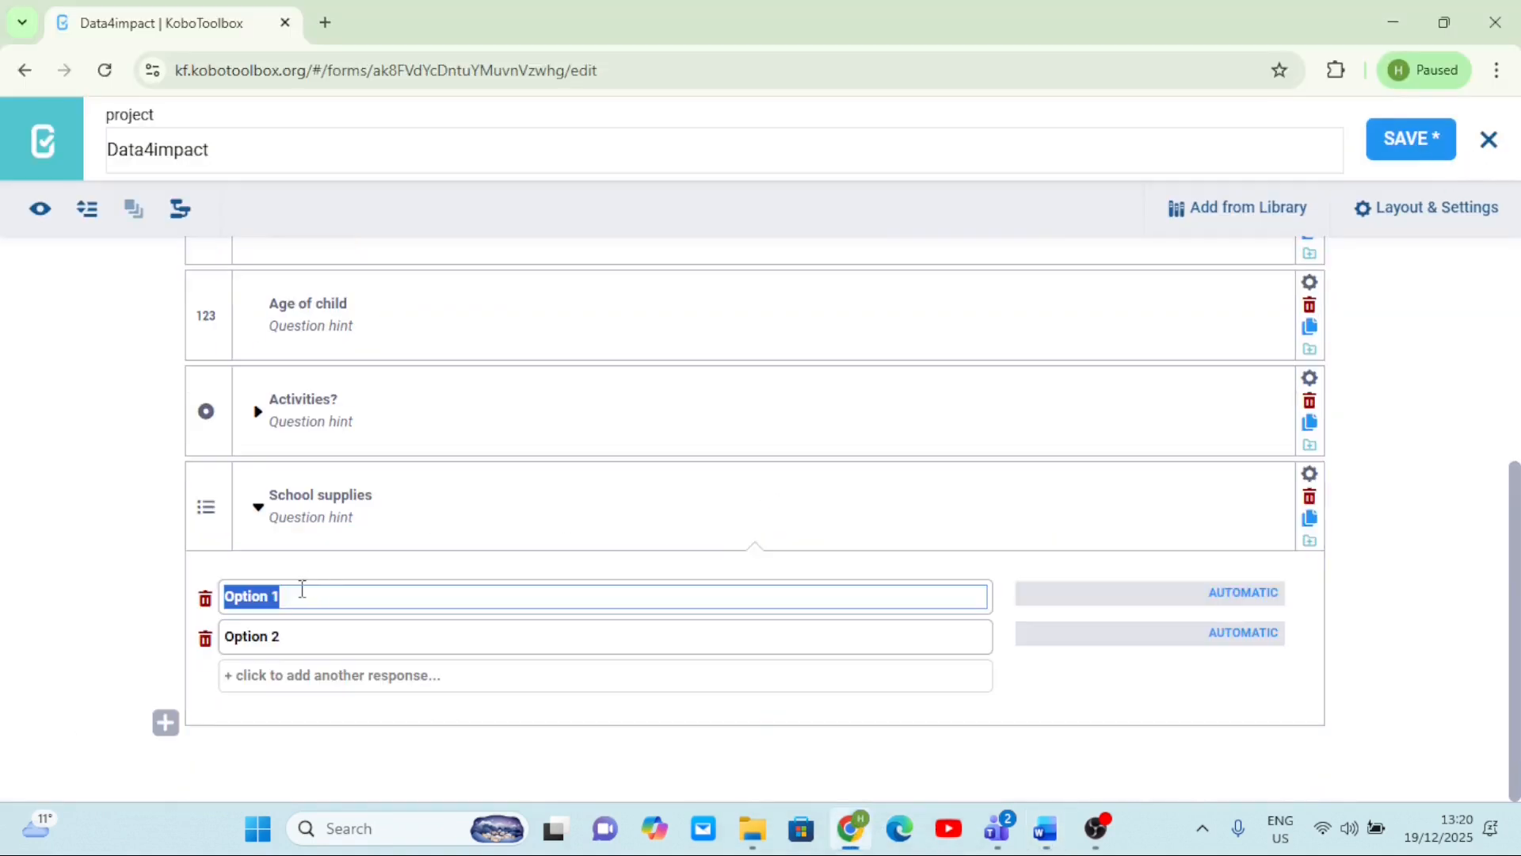
Step: Label the first two School supplies choices Books and Pens with values 1 and 2
type("-\tBooks")
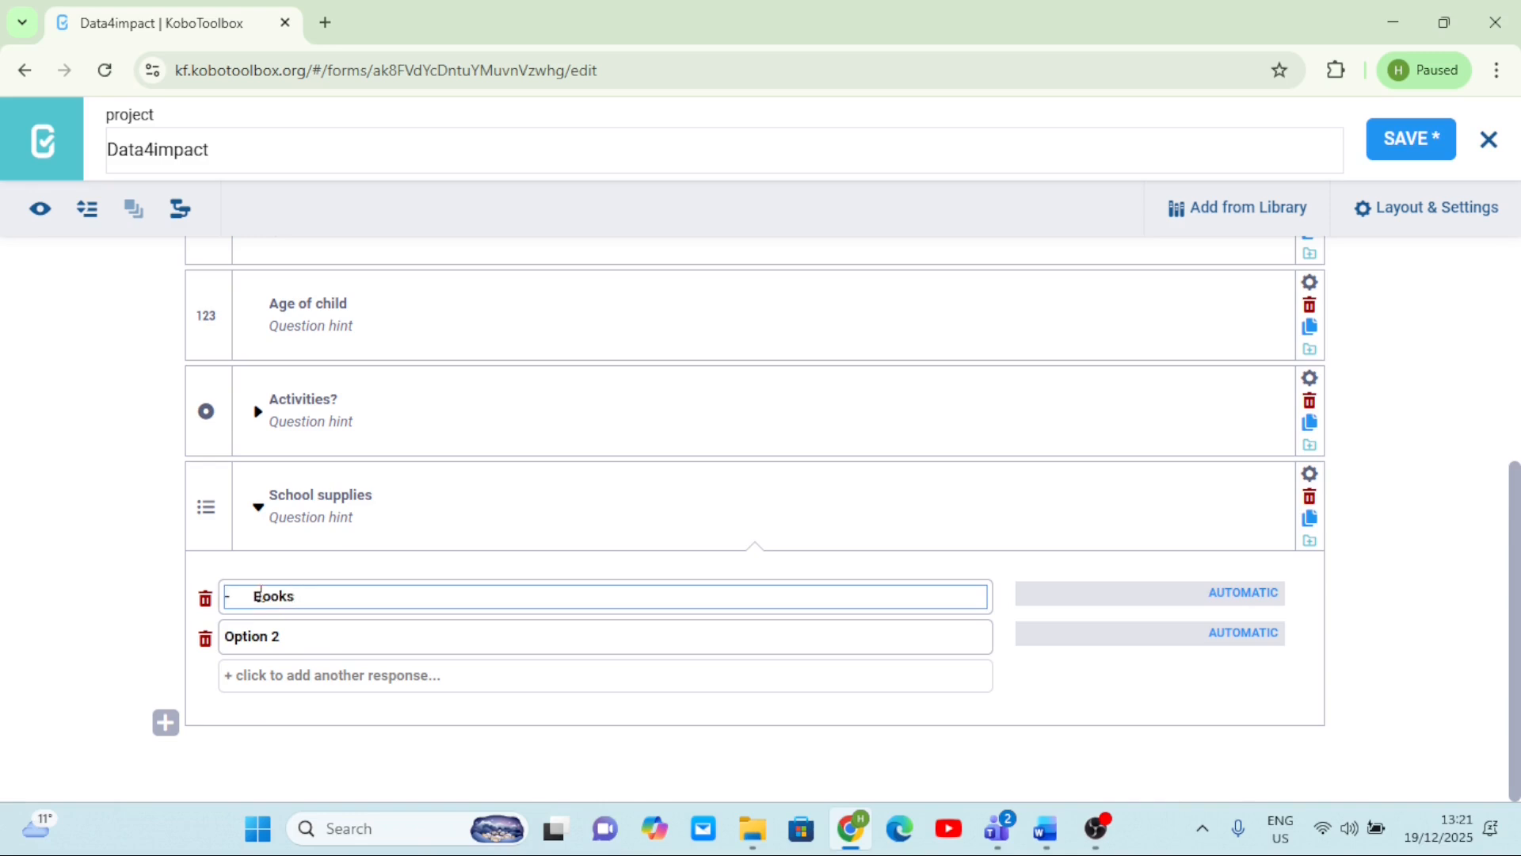
key("BackSpace")
key("BackSpace")
key("BackSpace")
key("BackSpace")
left_click(283, 637)
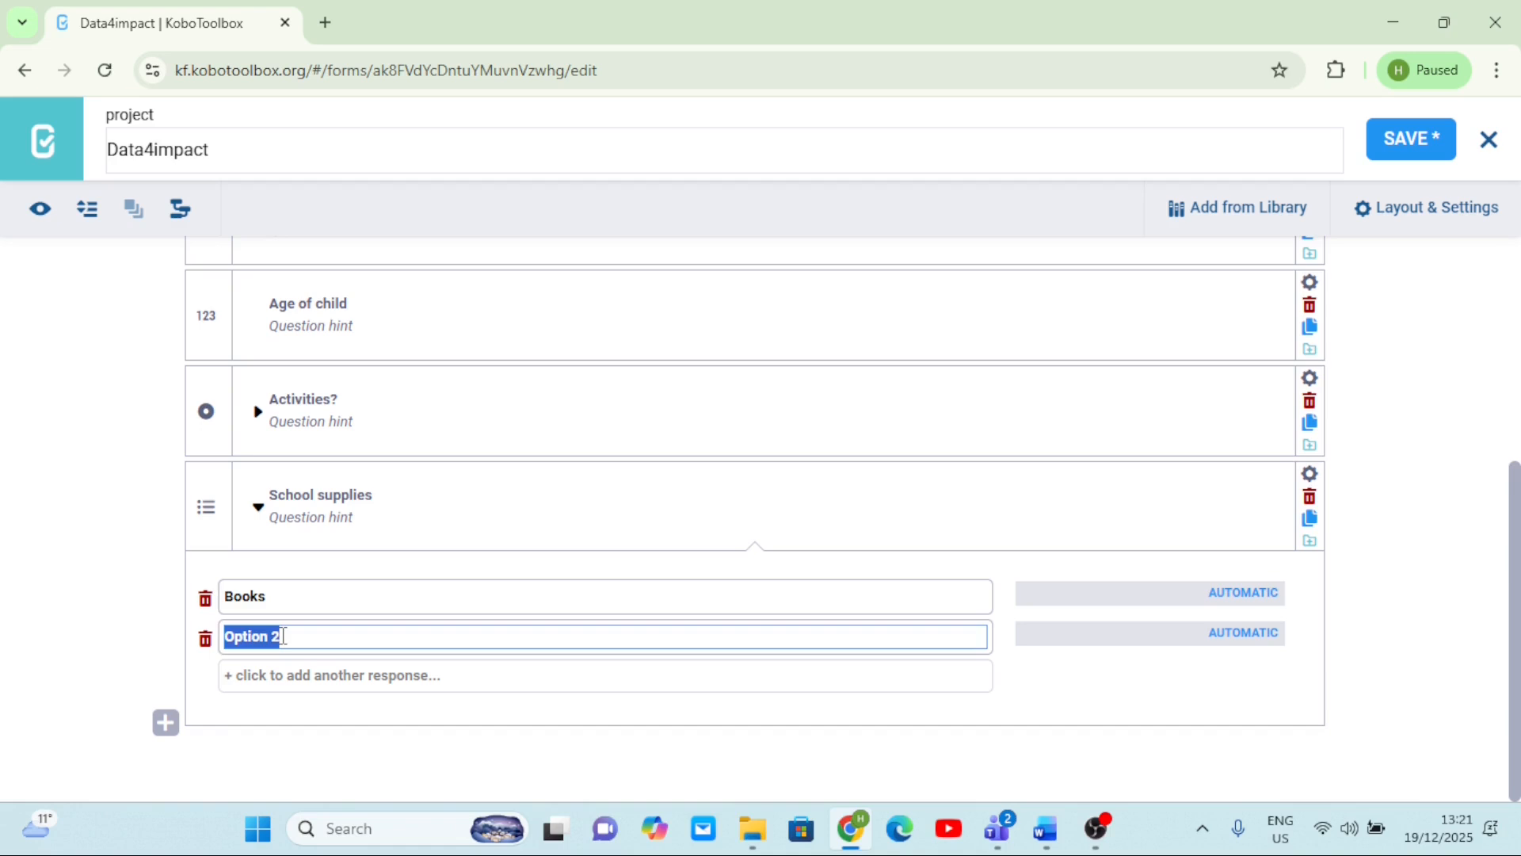
type("Pens")
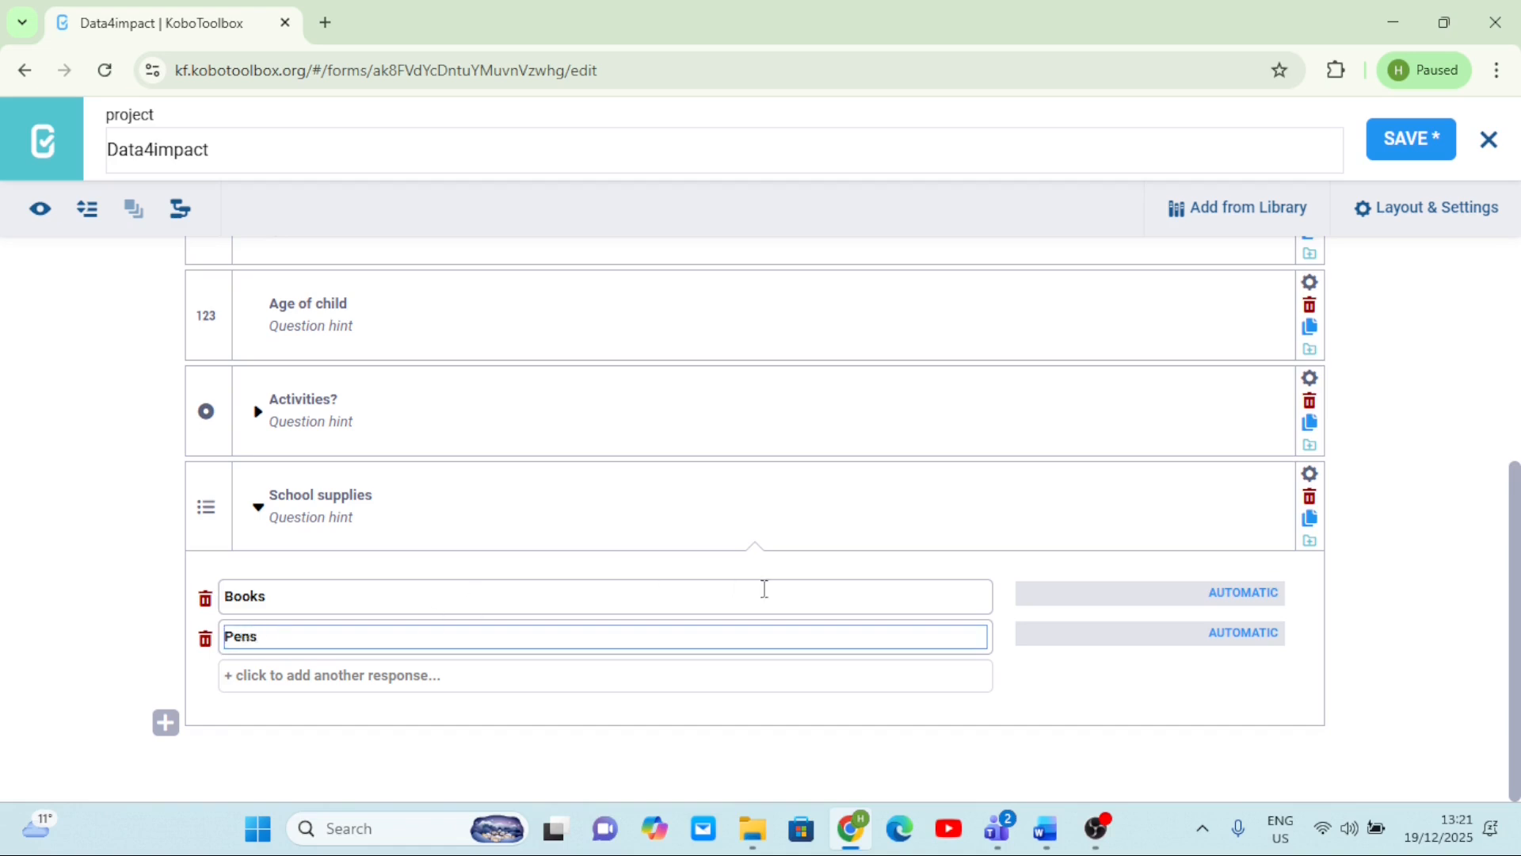
left_click(1227, 595)
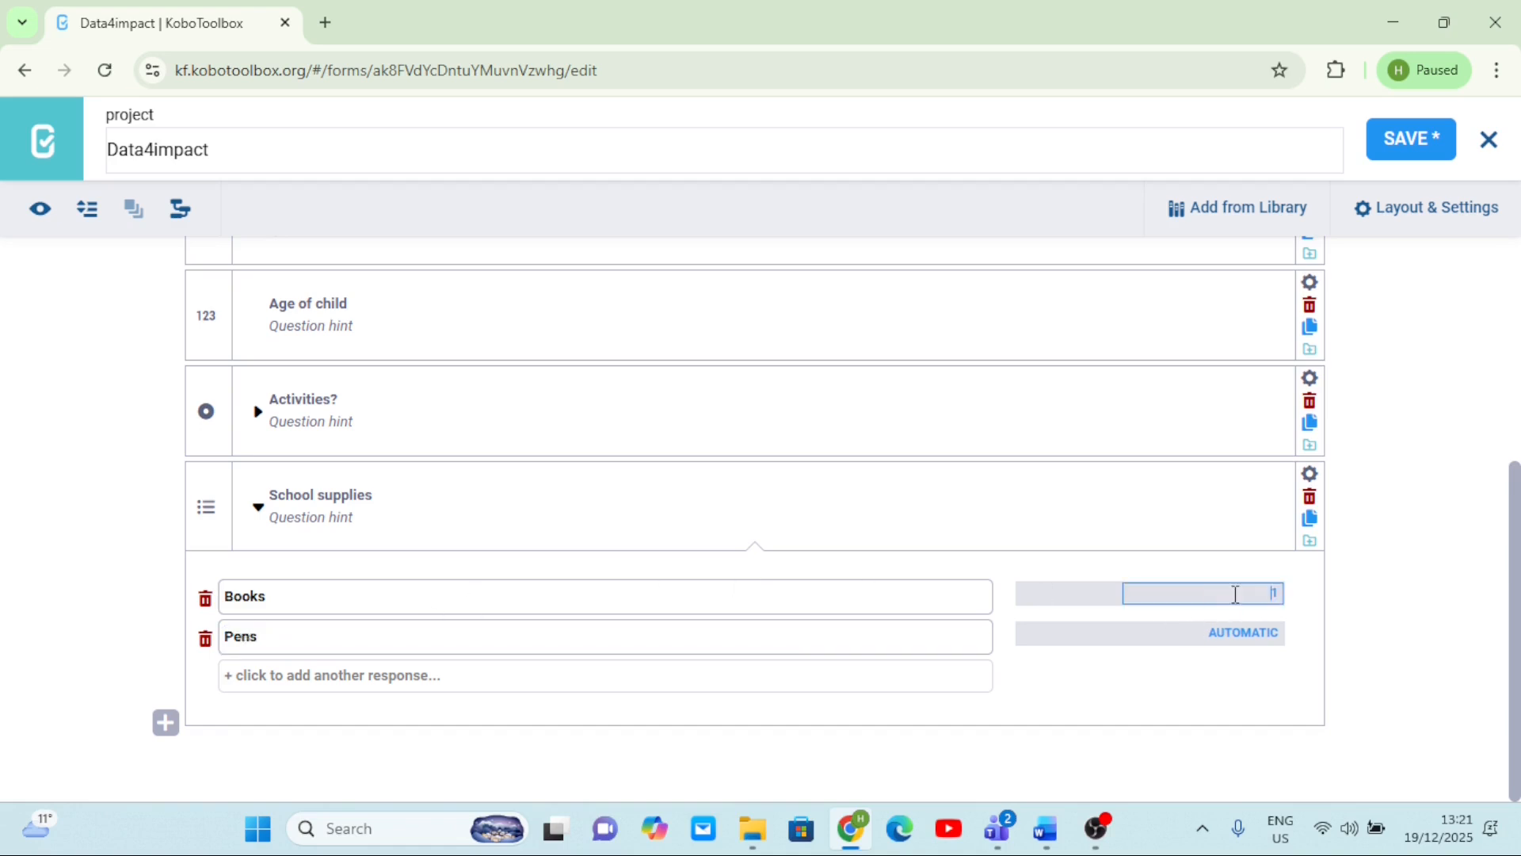
left_click(1253, 635)
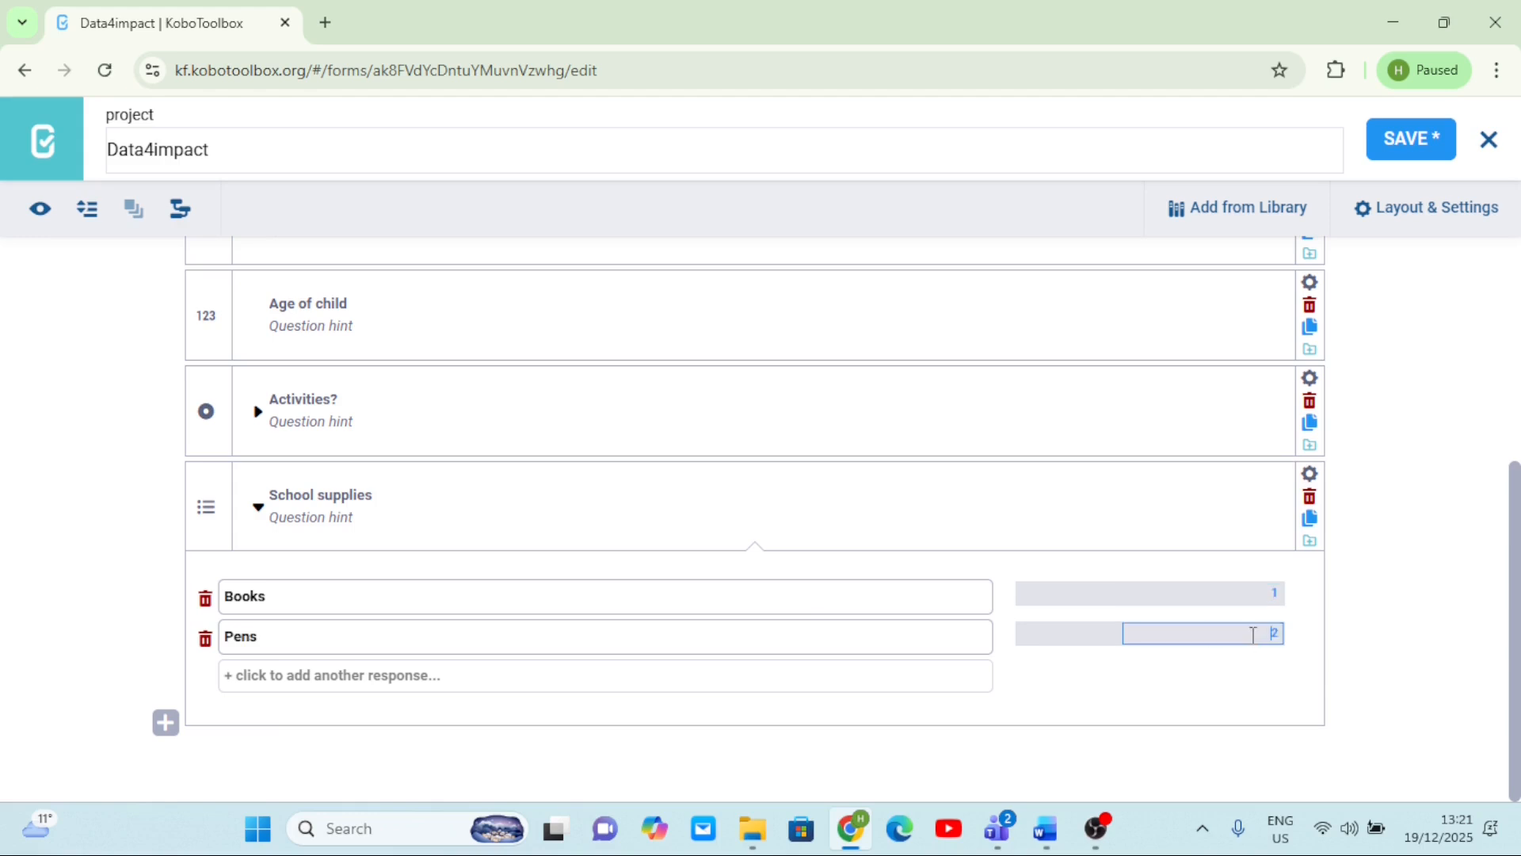
left_click(261, 648)
left_click(252, 676)
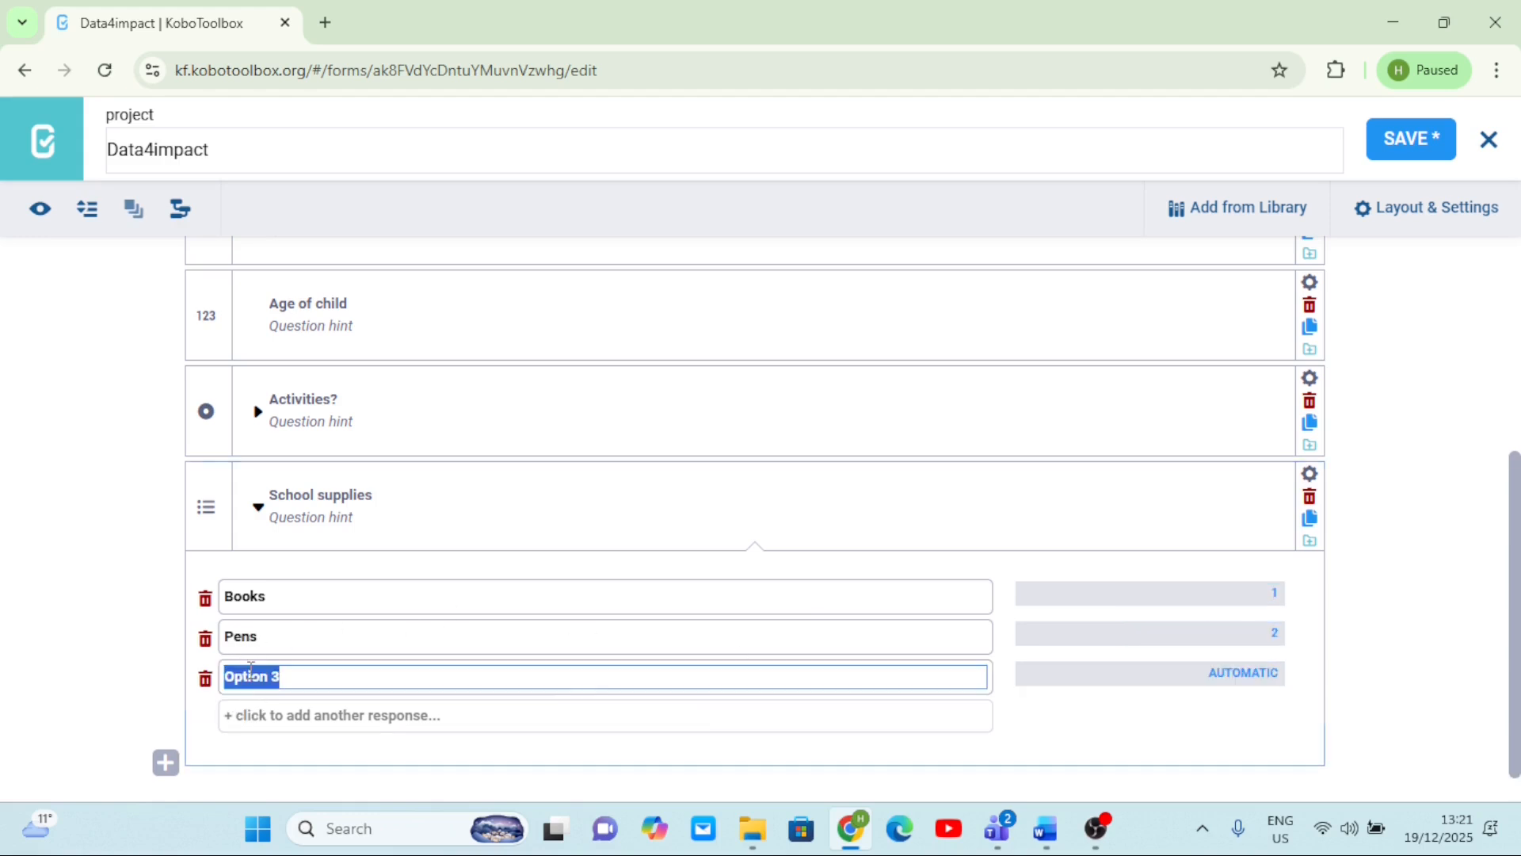
Step: Add a third choice, School bags, with value 3
mouse_move(1046, 824)
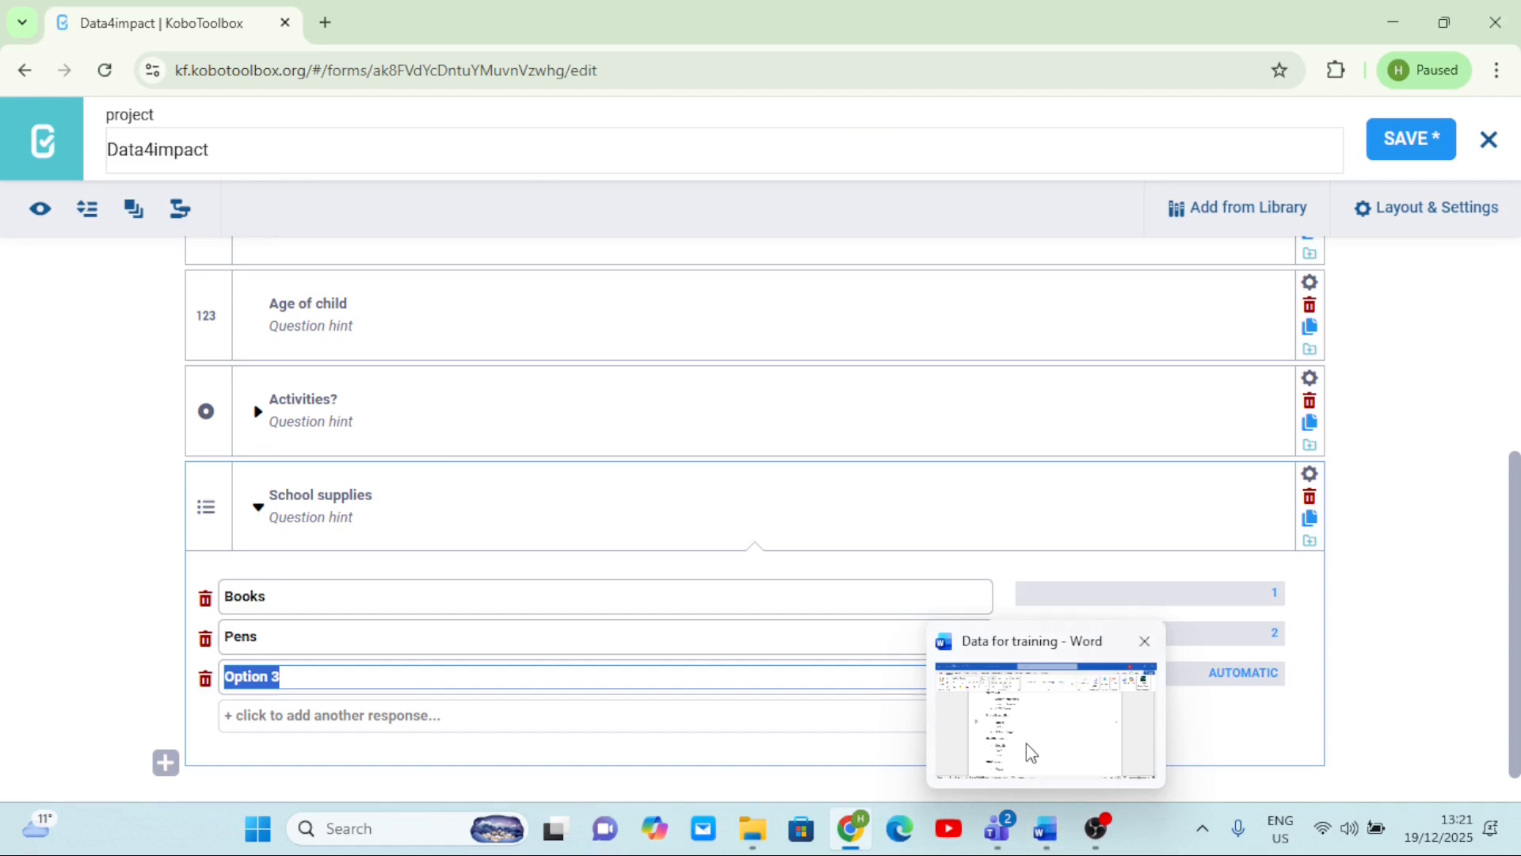
left_click(1030, 749)
key("alt+Tab")
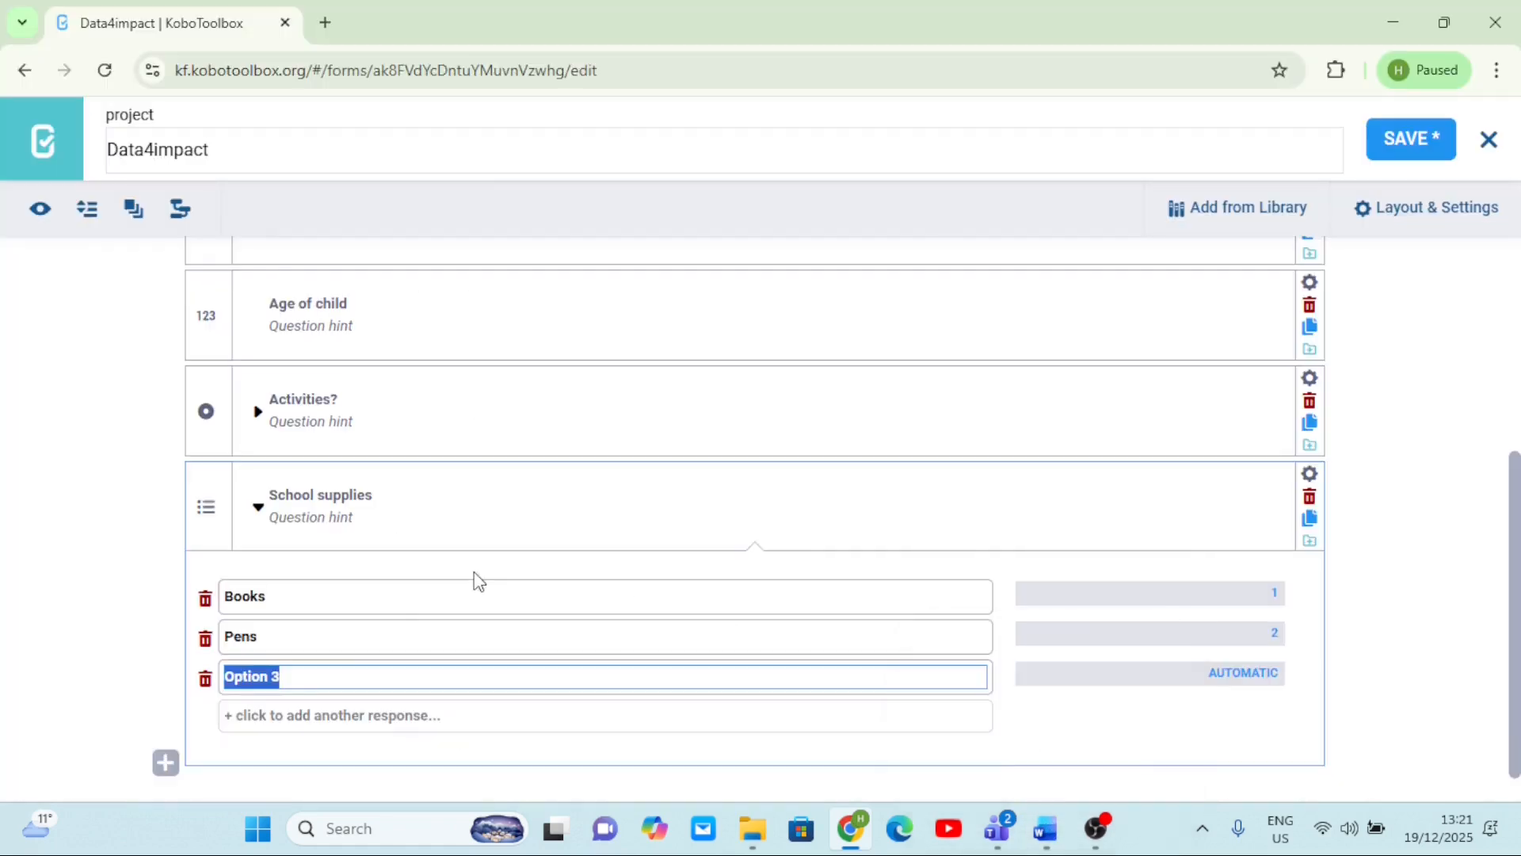
type("School bags")
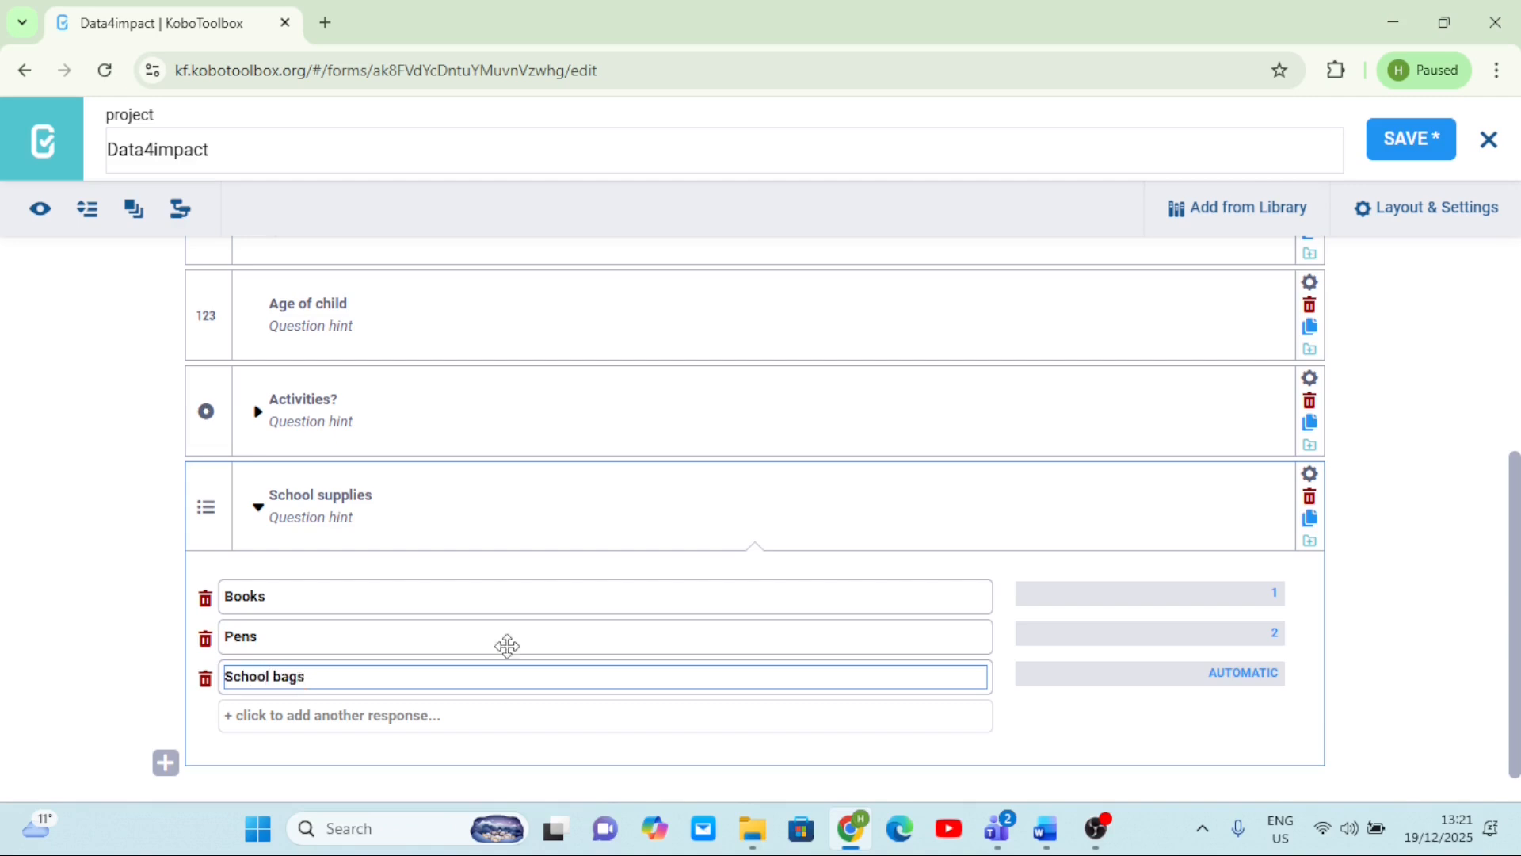
left_click(1246, 680)
type("3")
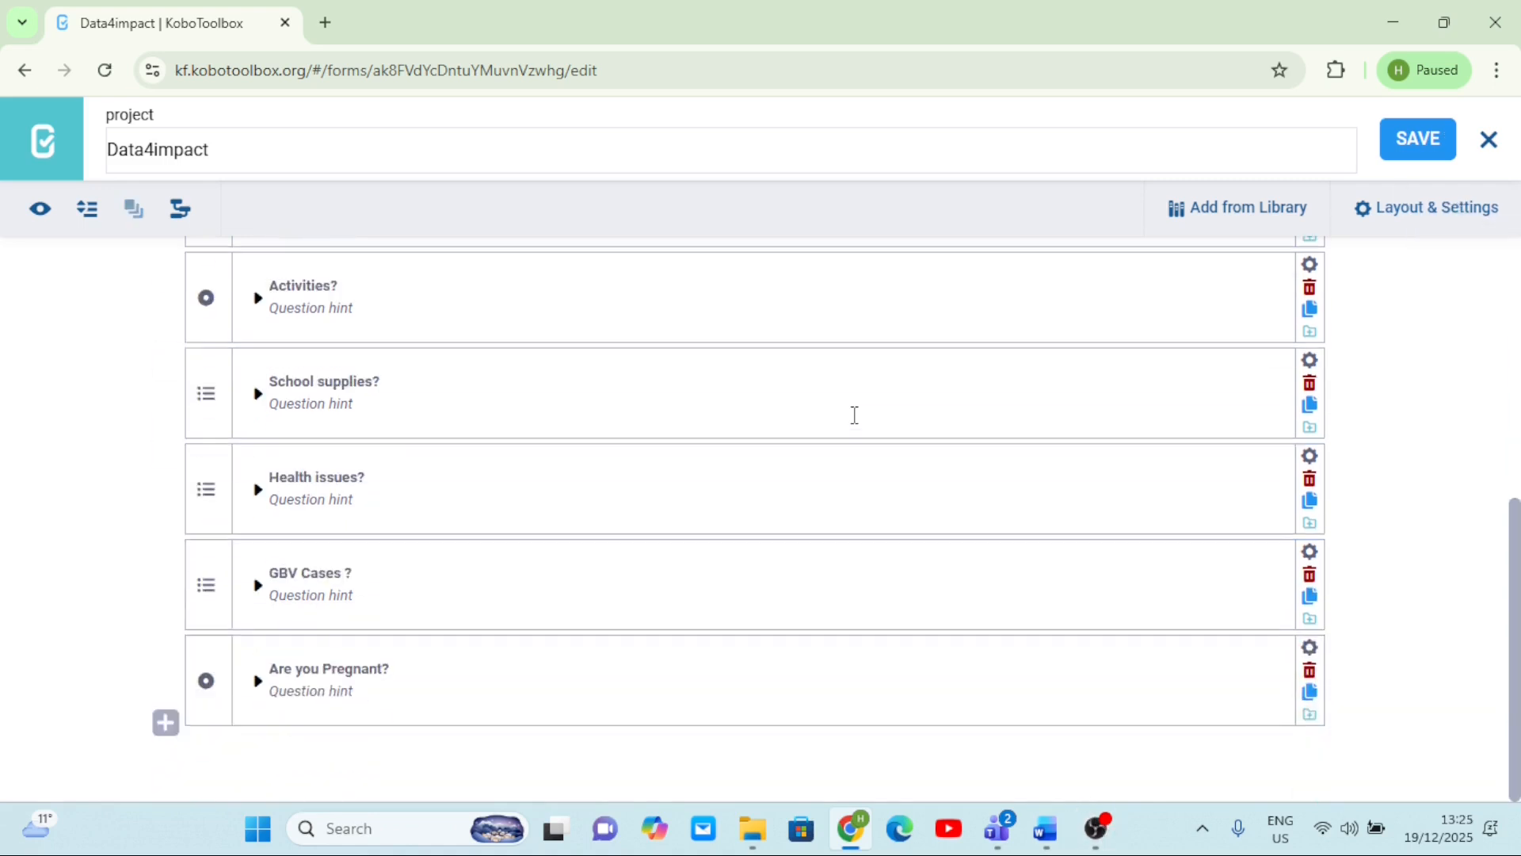
scroll(853, 415, "up", 6)
scroll(854, 415, "down", 2)
scroll(854, 414, "up", 2)
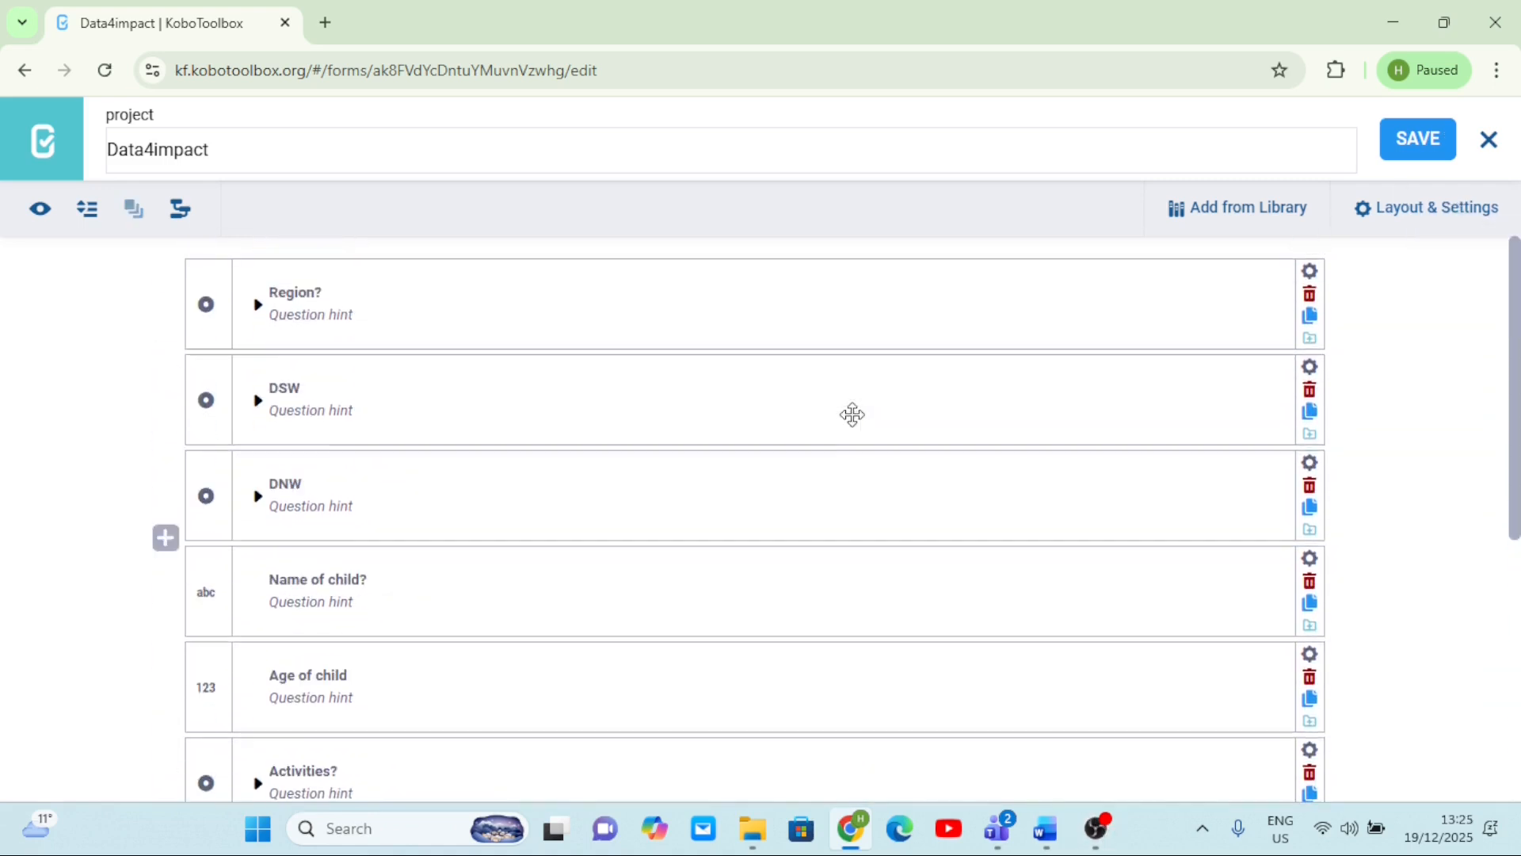
scroll(854, 415, "down", 6)
scroll(854, 415, "up", 6)
scroll(852, 414, "down", 4)
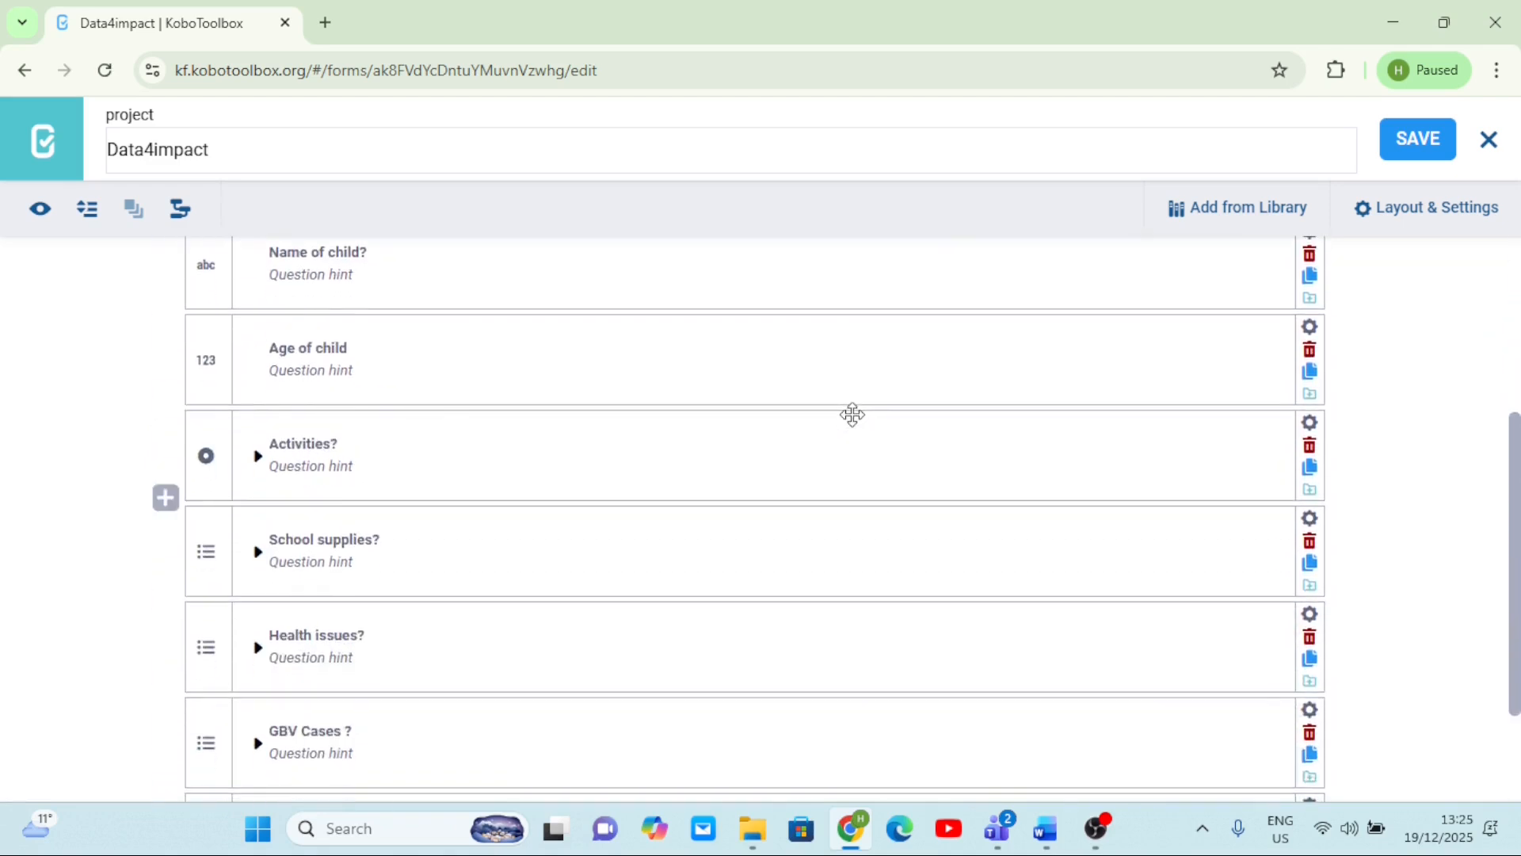
scroll(853, 414, "up", 4)
scroll(854, 414, "down", 5)
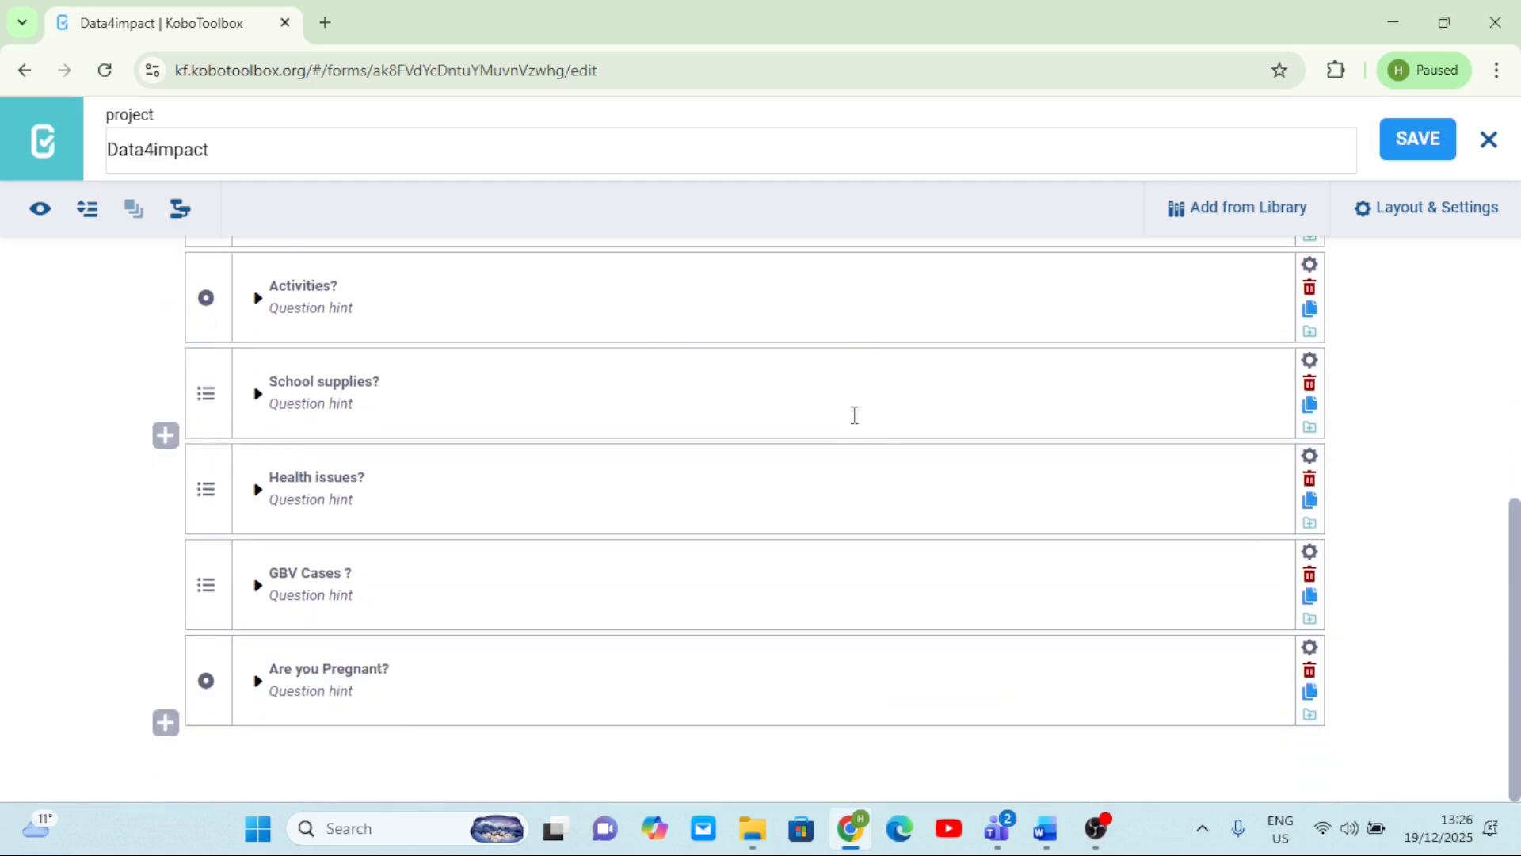
scroll(852, 414, "up", 5)
scroll(853, 415, "down", 4)
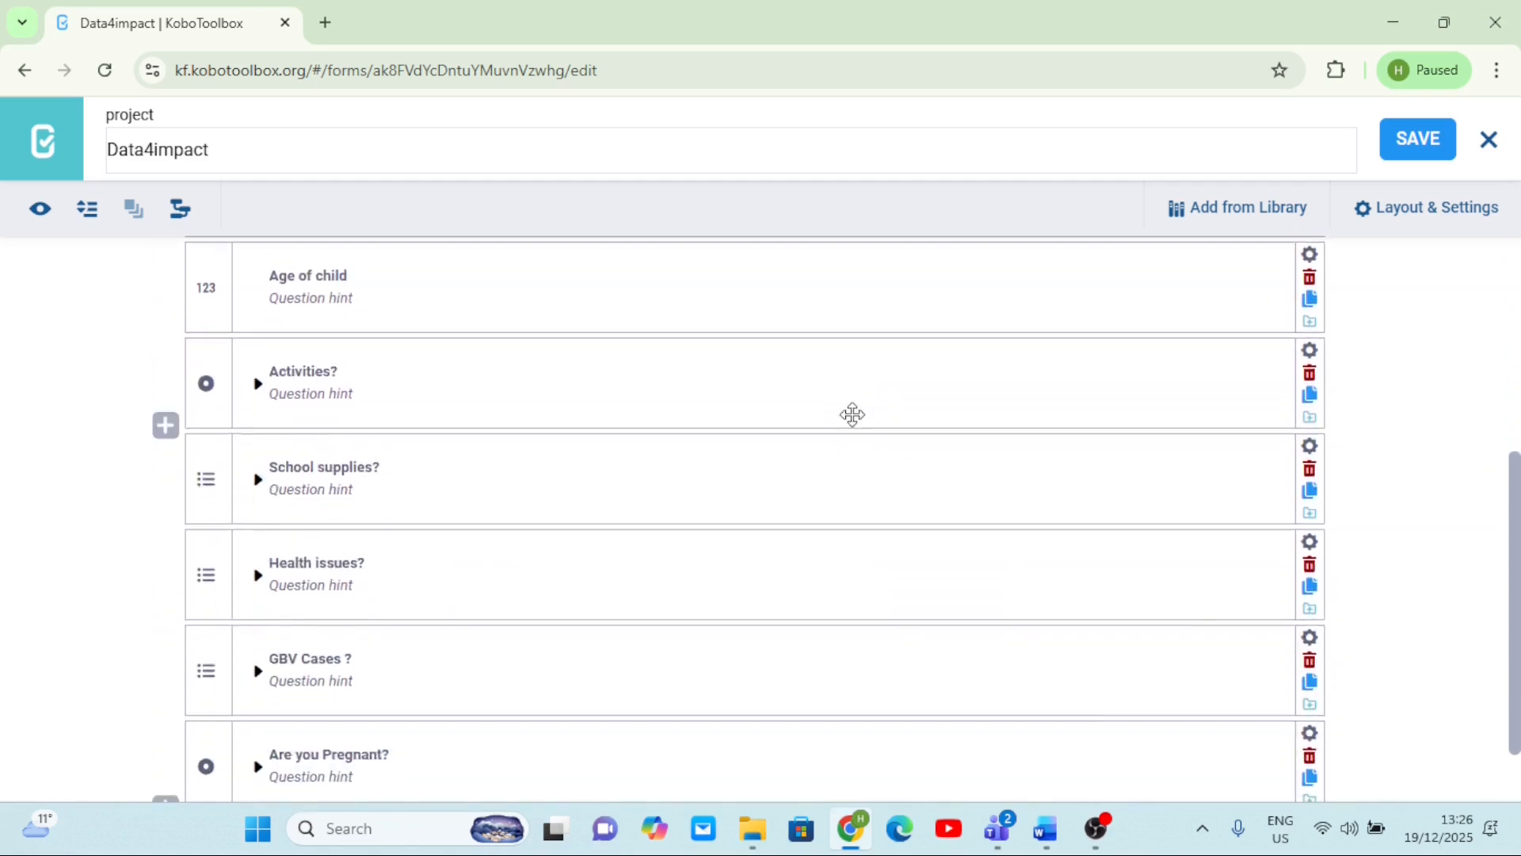
scroll(852, 414, "up", 4)
scroll(852, 415, "down", 4)
scroll(854, 415, "down", 1)
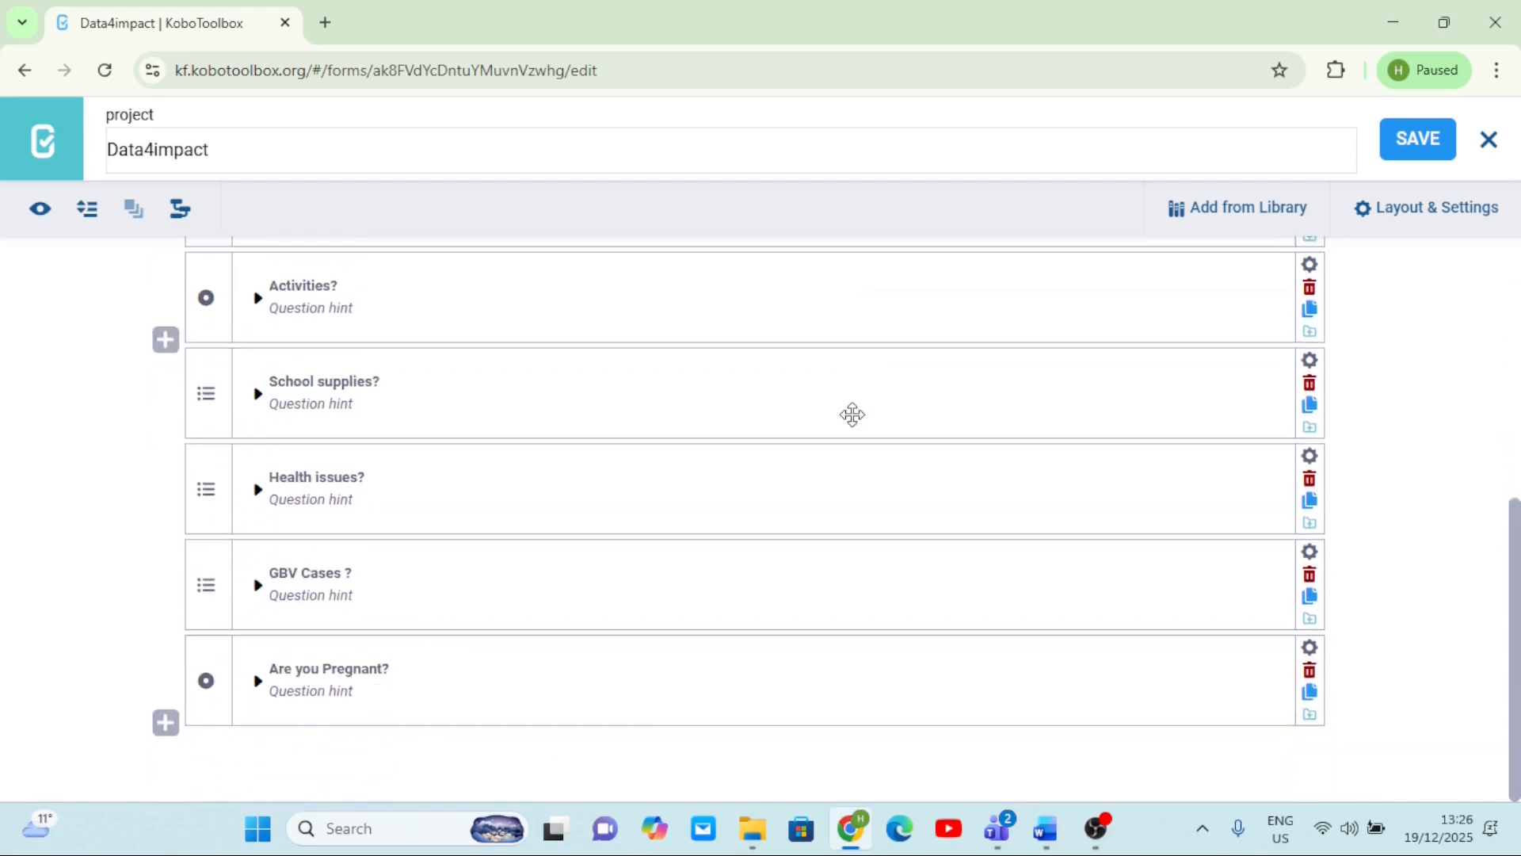
scroll(853, 415, "up", 5)
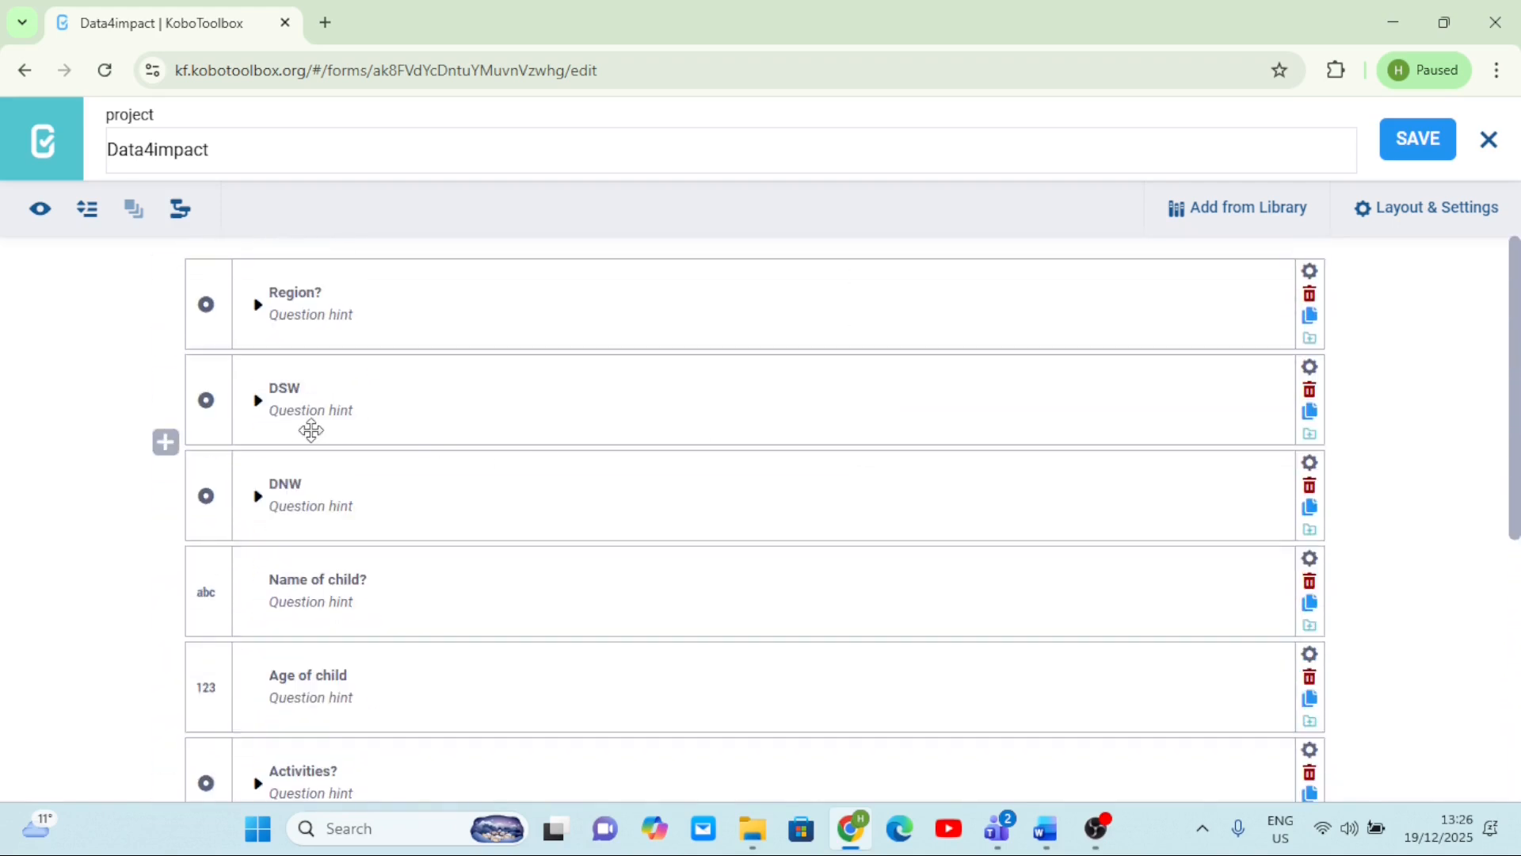
scroll(304, 431, "down", 3)
scroll(366, 466, "down", 1)
scroll(364, 467, "up", 1)
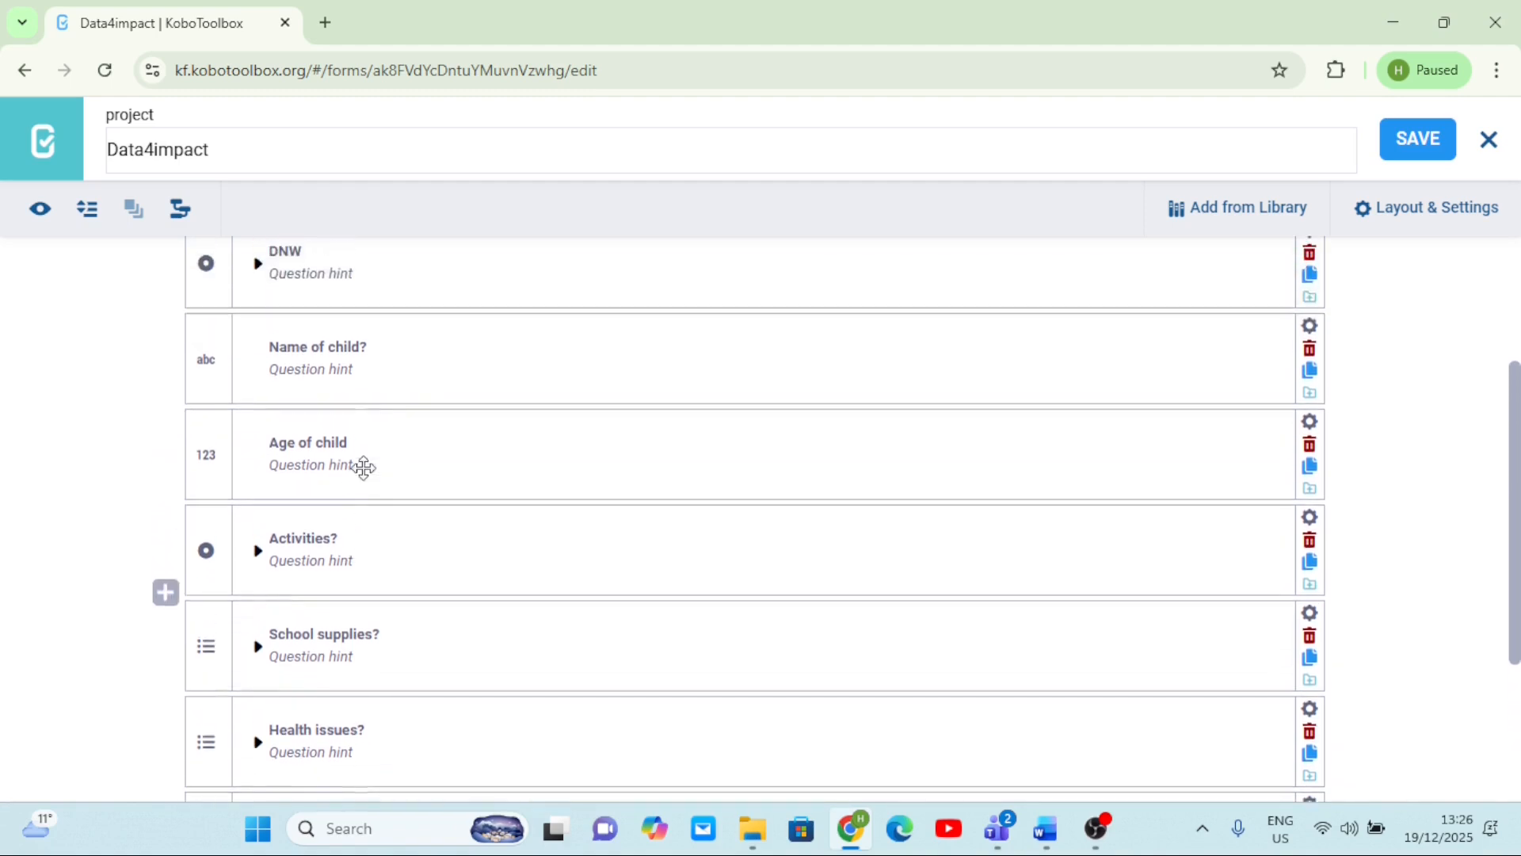
scroll(316, 435, "up", 1)
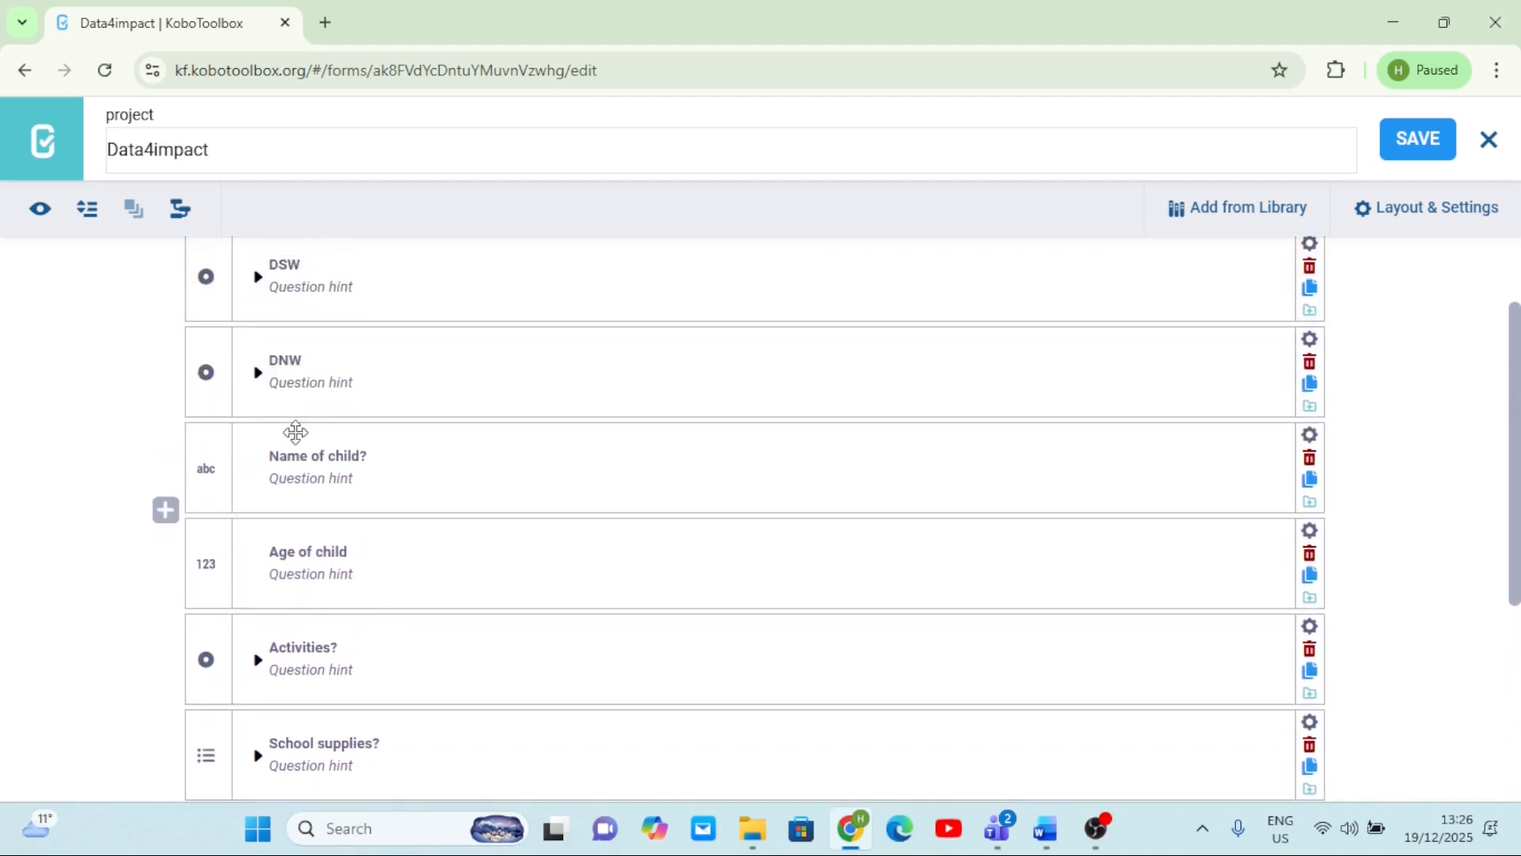
scroll(364, 431, "up", 1)
scroll(366, 431, "down", 1)
scroll(366, 431, "down", 5)
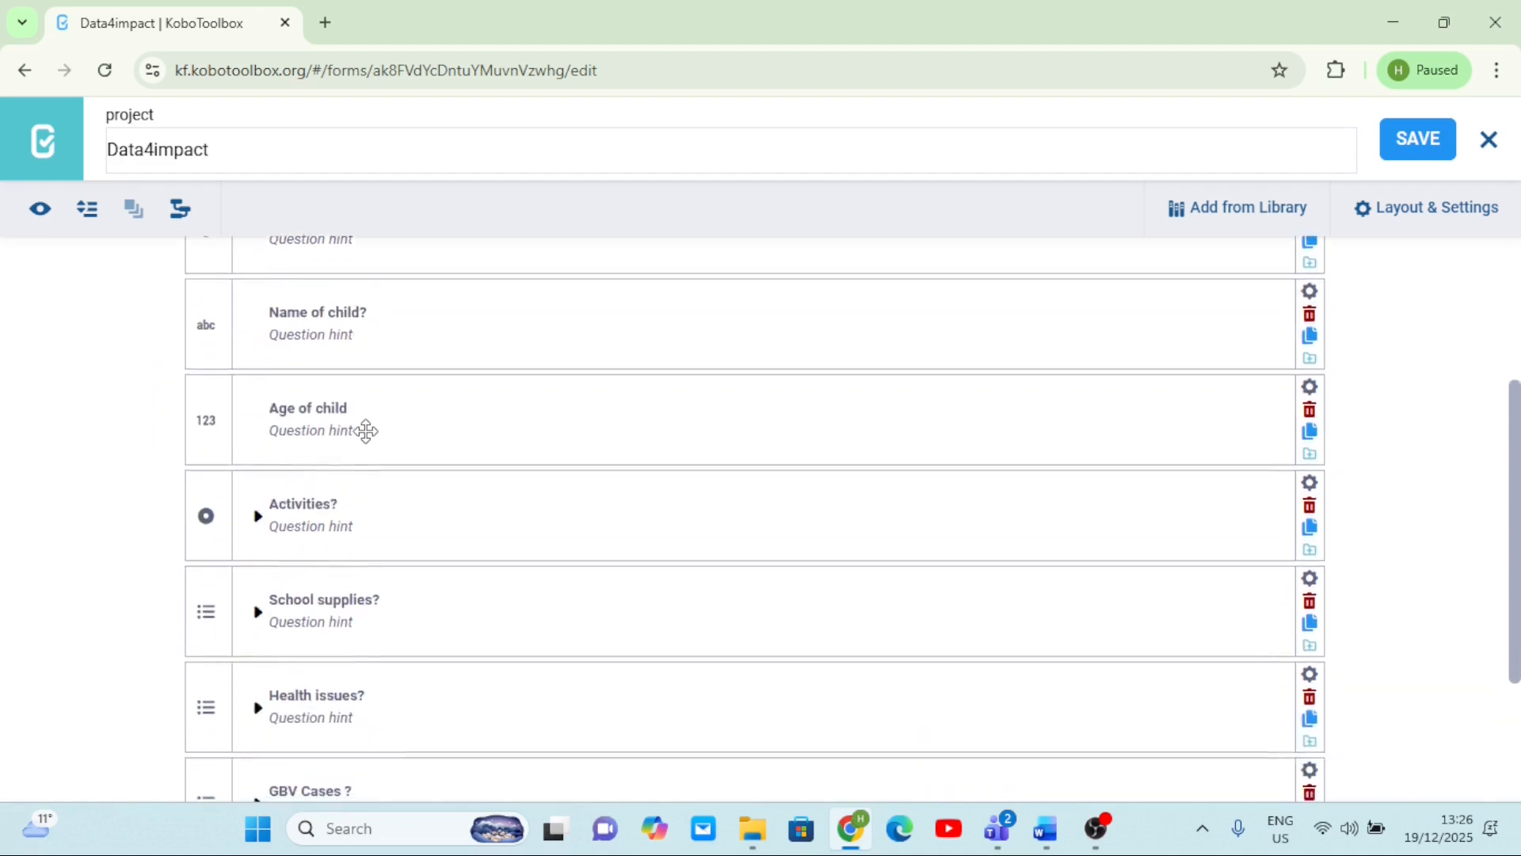
scroll(366, 431, "up", 5)
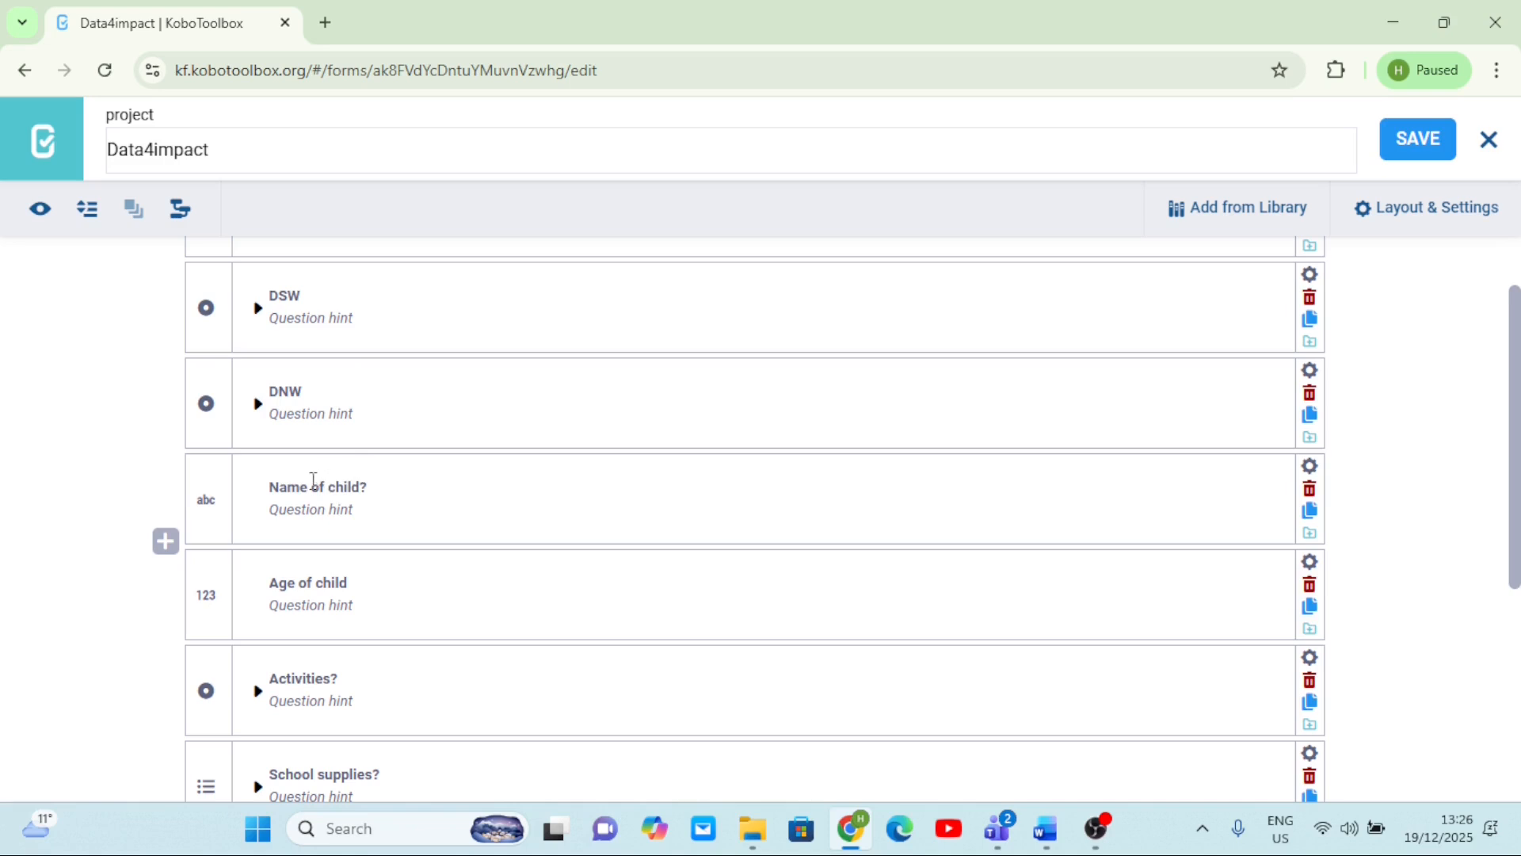
scroll(410, 498, "down", 1)
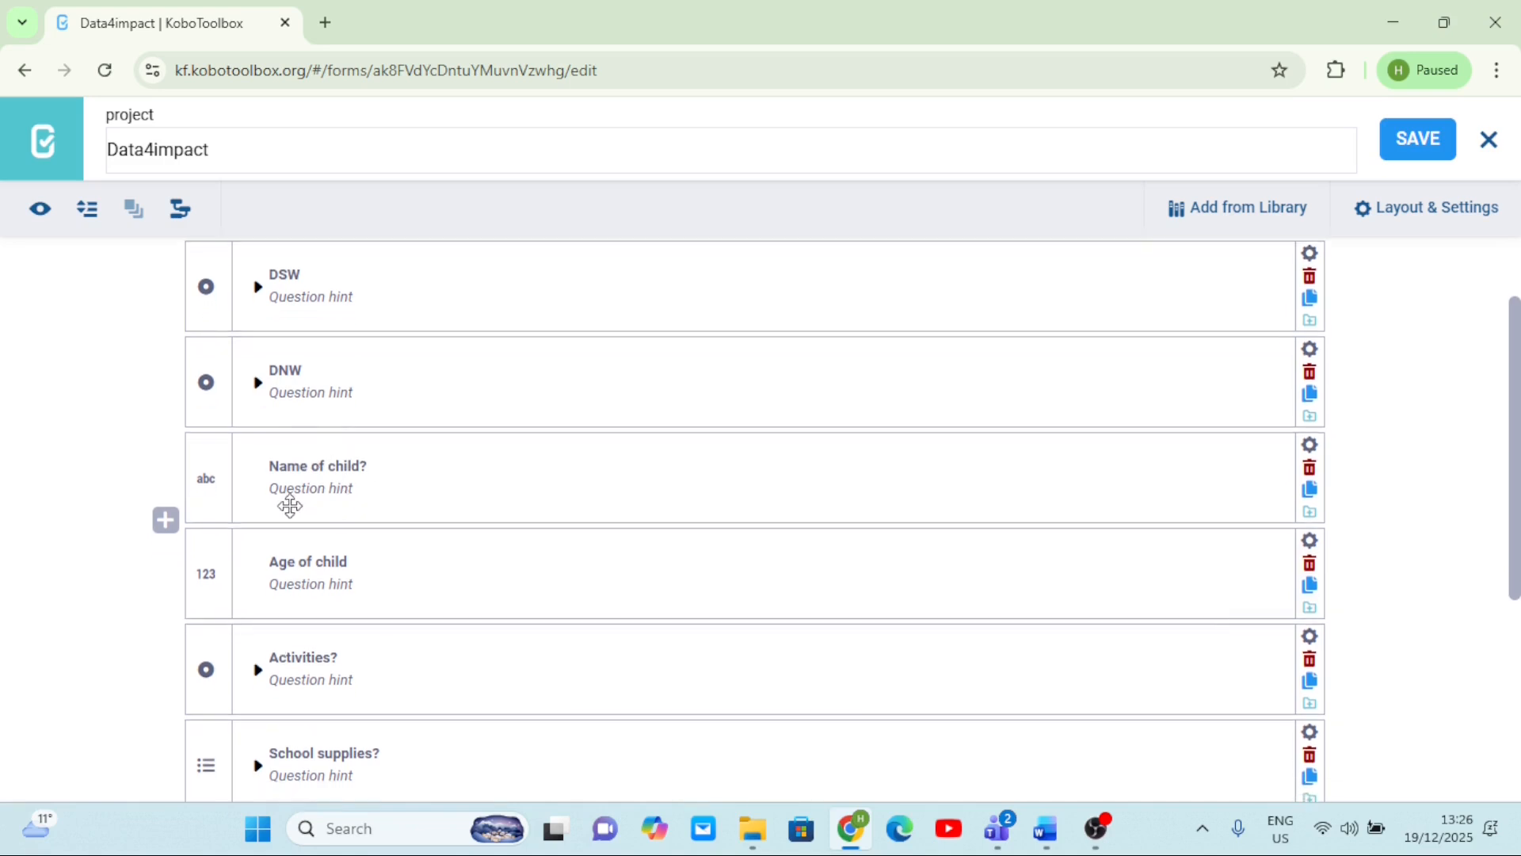
scroll(434, 510, "down", 5)
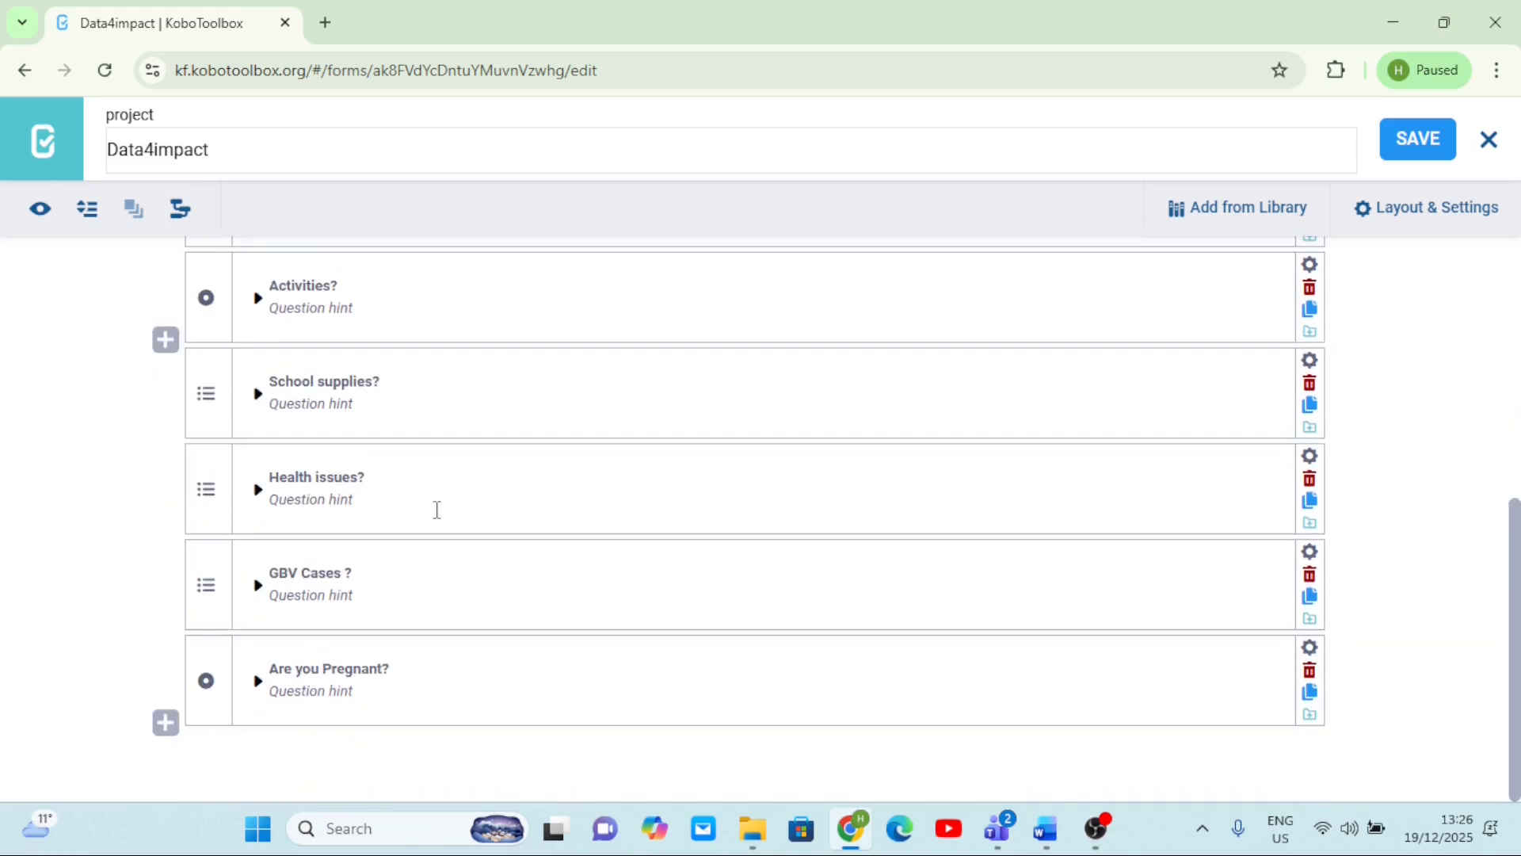
scroll(437, 509, "up", 6)
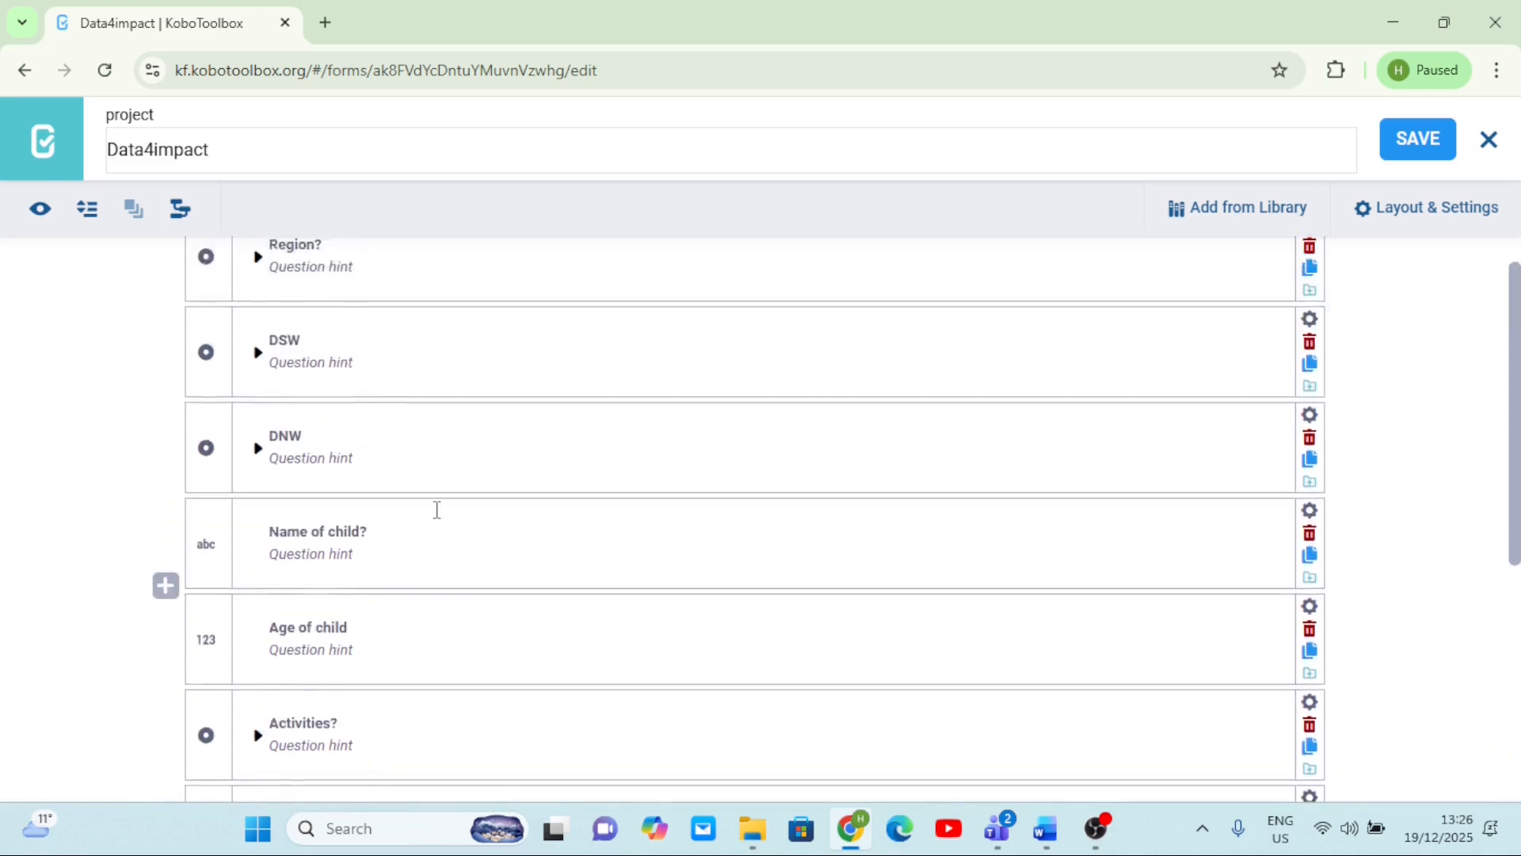
scroll(437, 510, "down", 6)
scroll(437, 510, "up", 6)
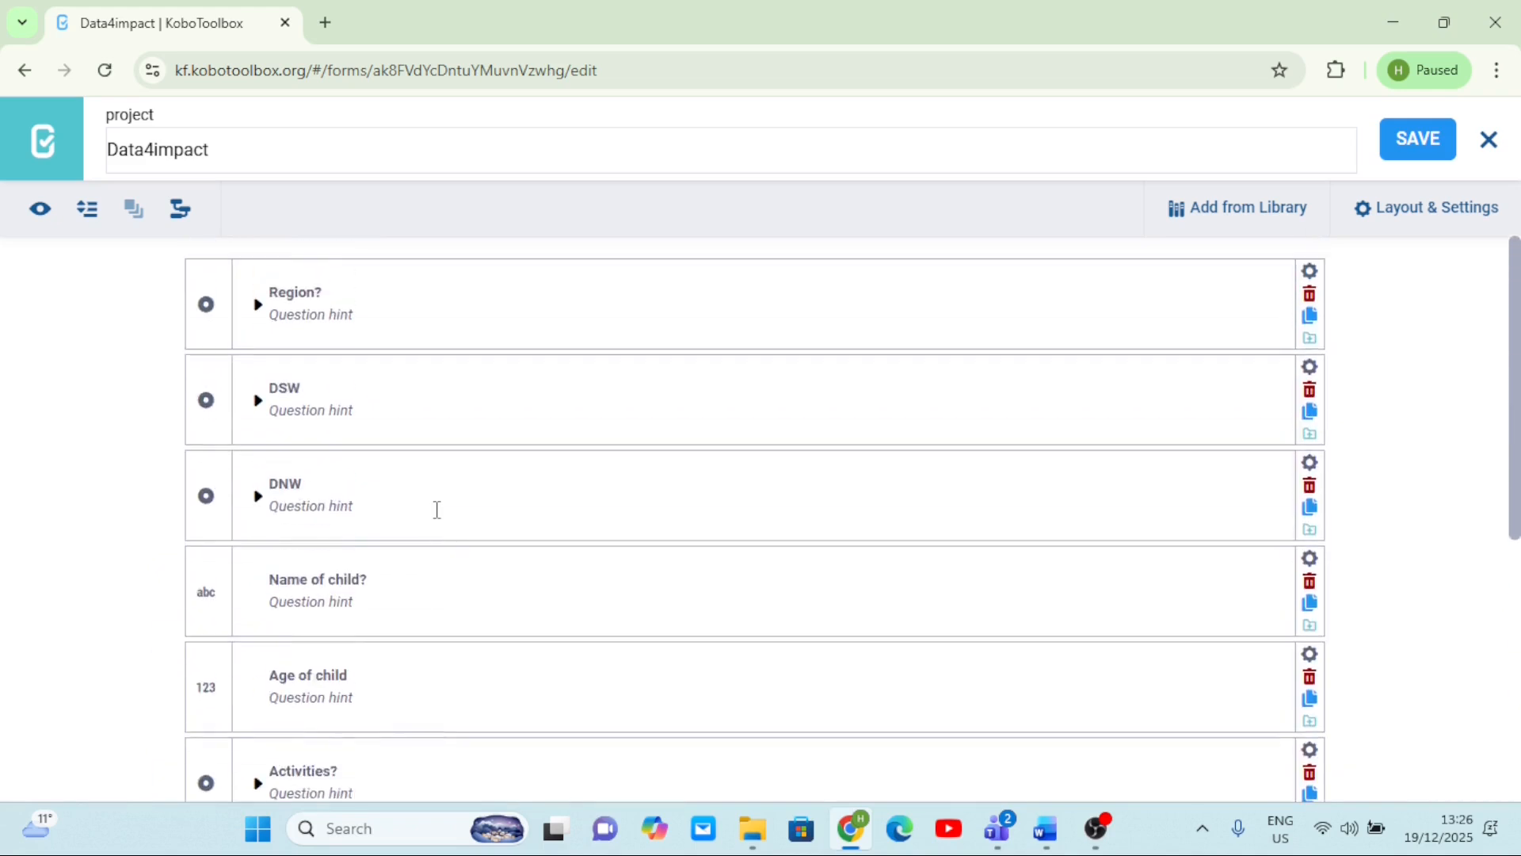
scroll(437, 510, "down", 6)
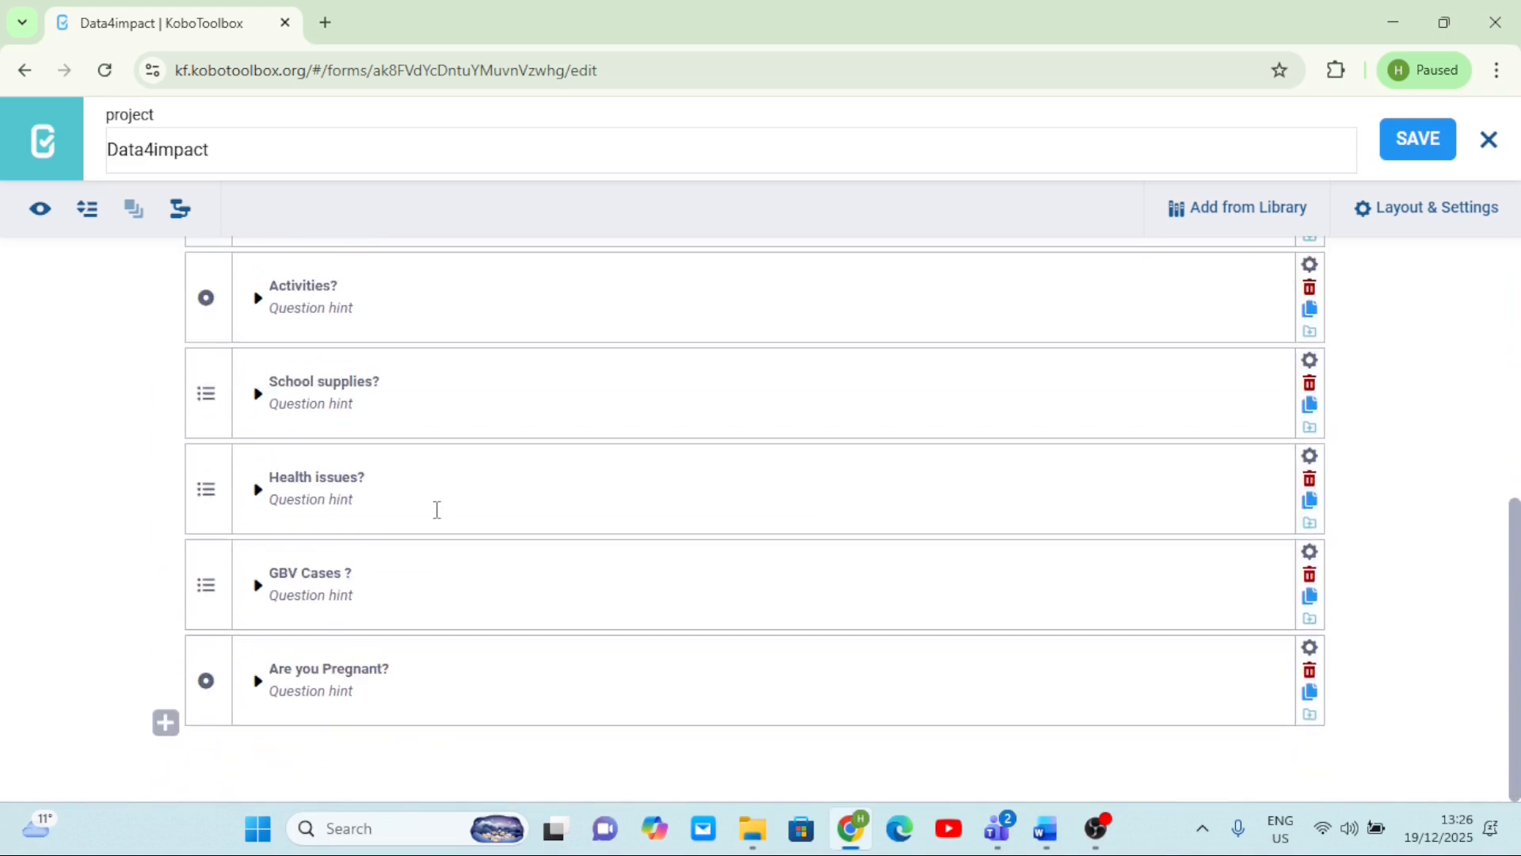
scroll(436, 510, "up", 6)
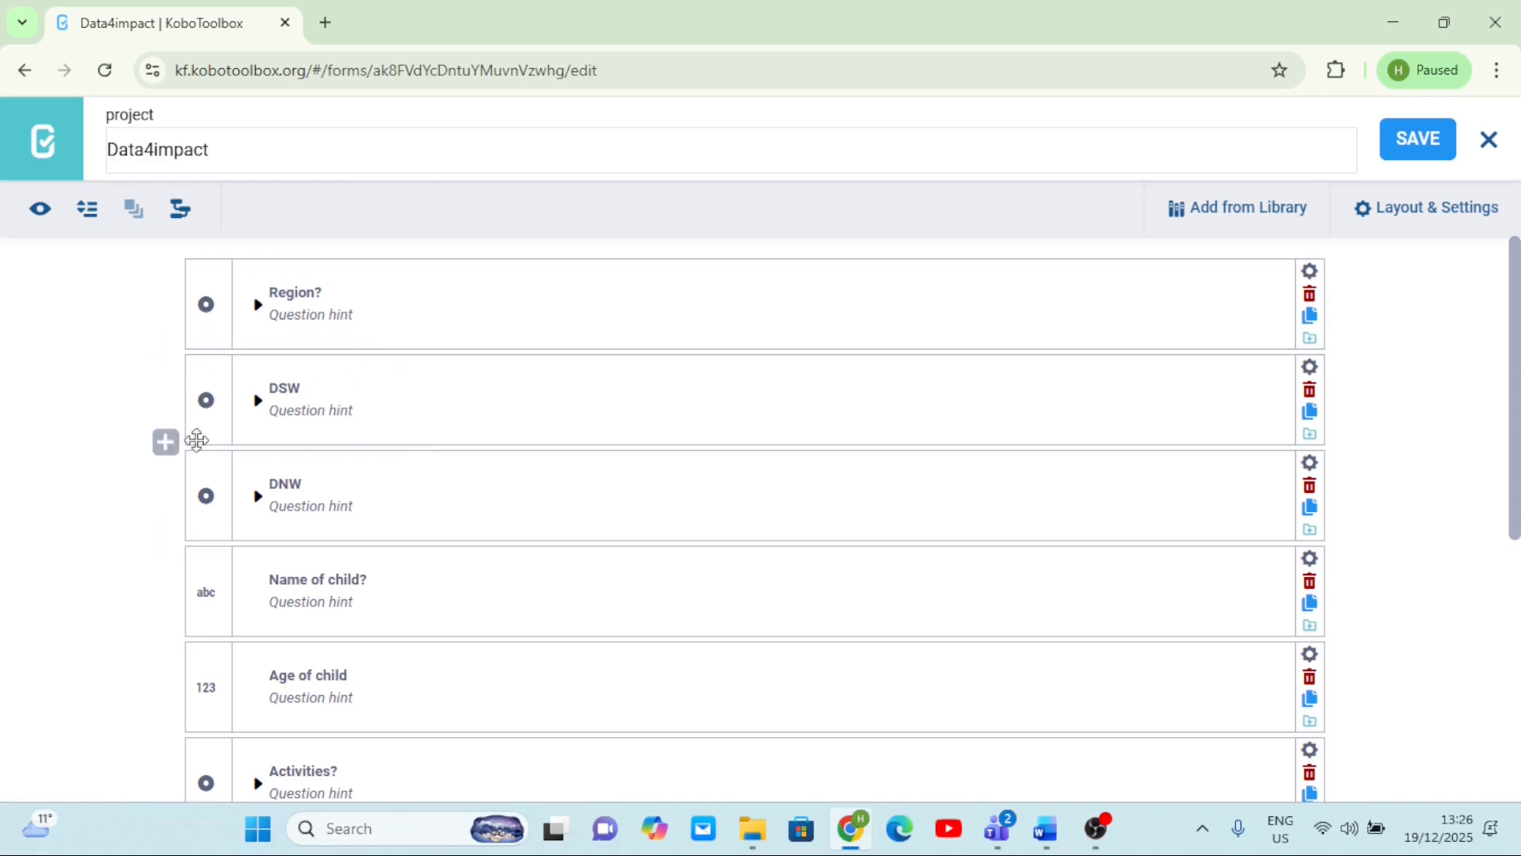
scroll(248, 484, "down", 2)
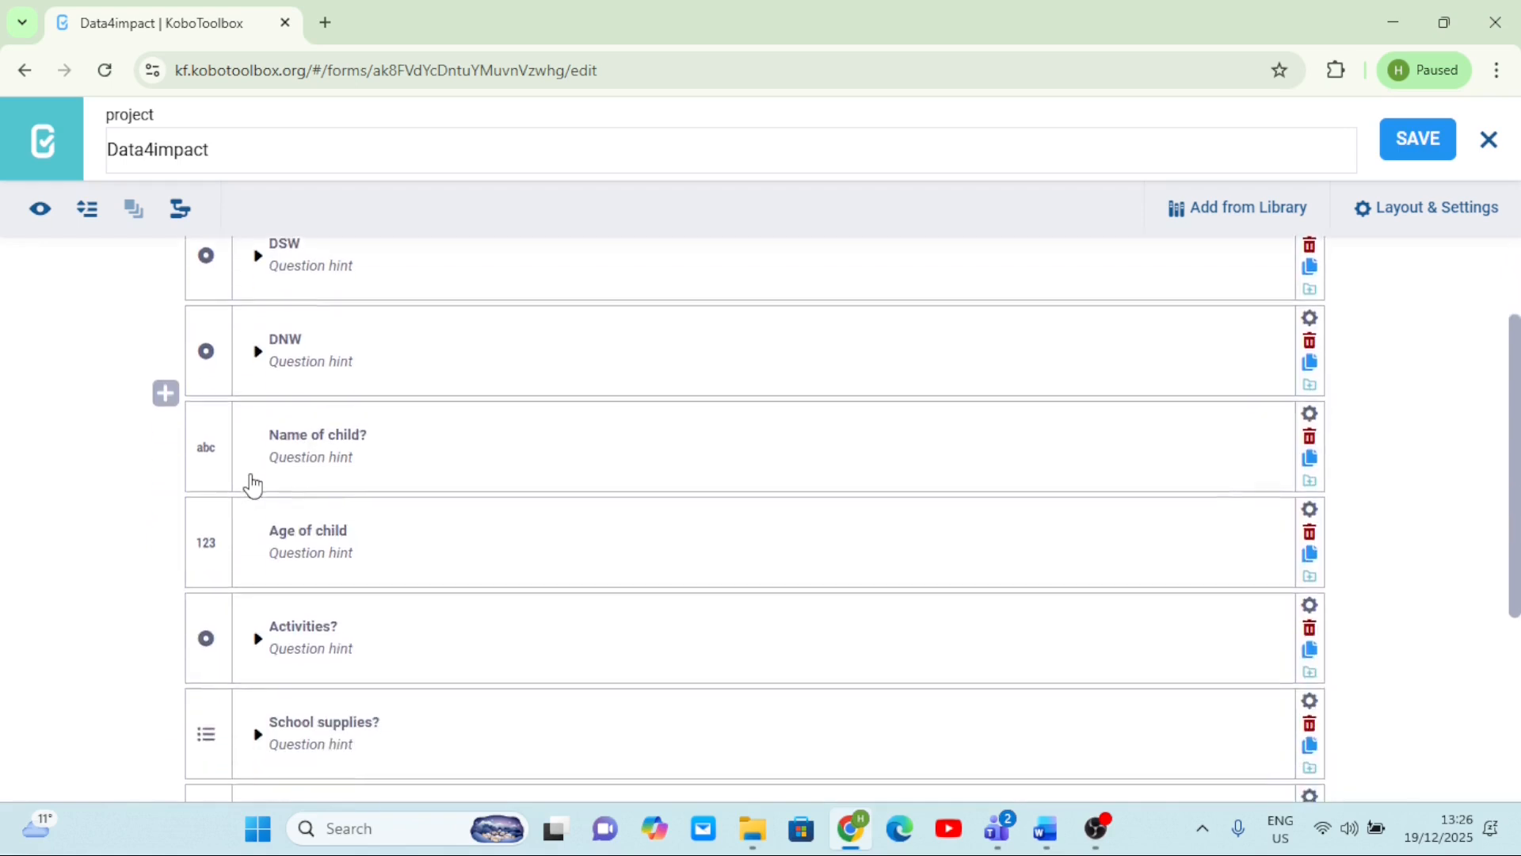
scroll(250, 474, "down", 1)
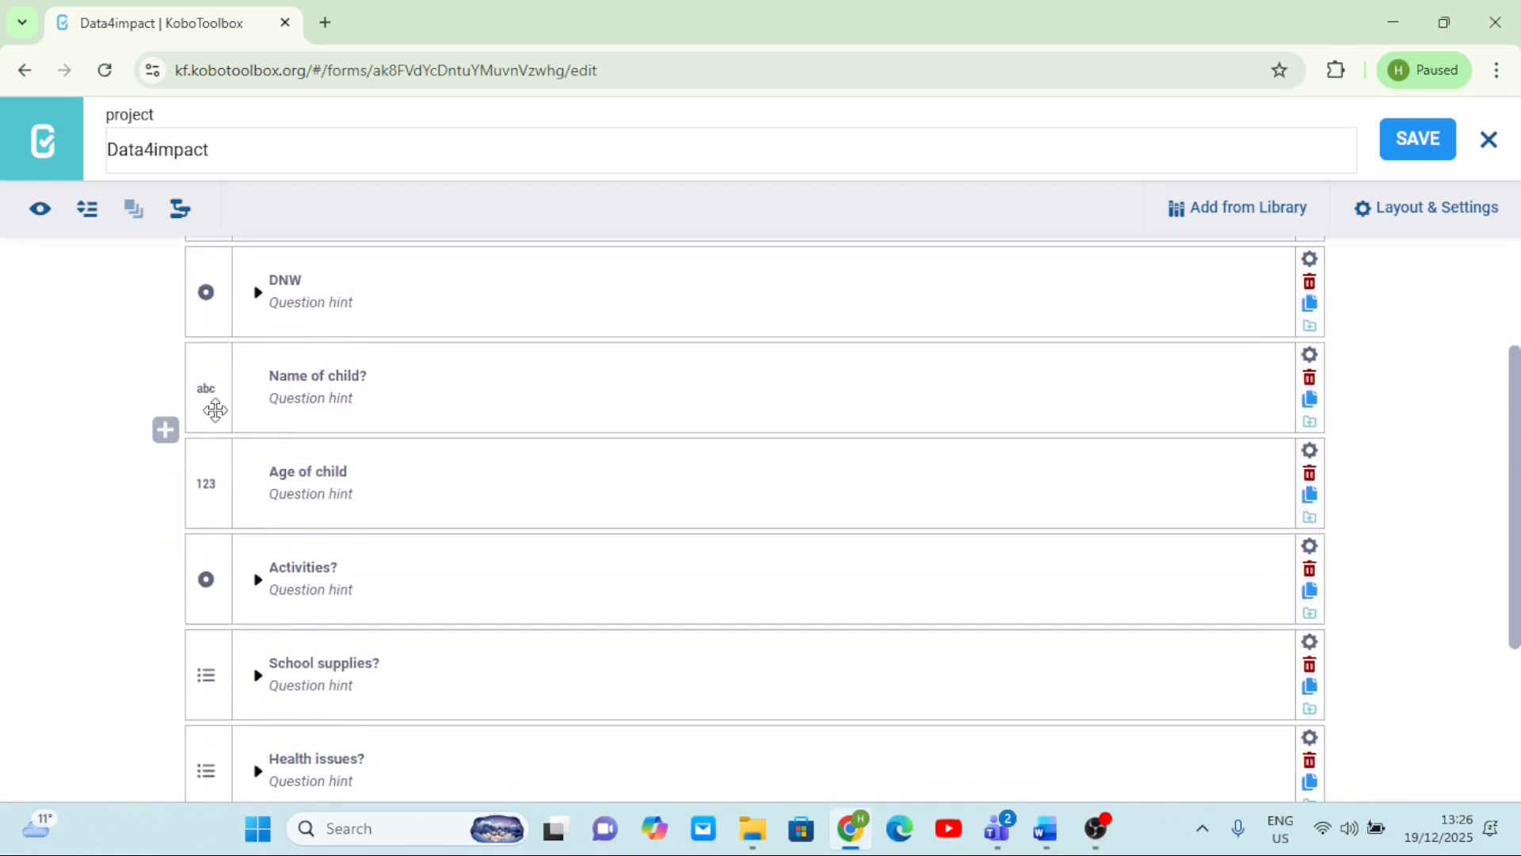
Step: Add Select One question 'Sex?' after Name of child with Male=1 and Female=2, then save
left_click(166, 431)
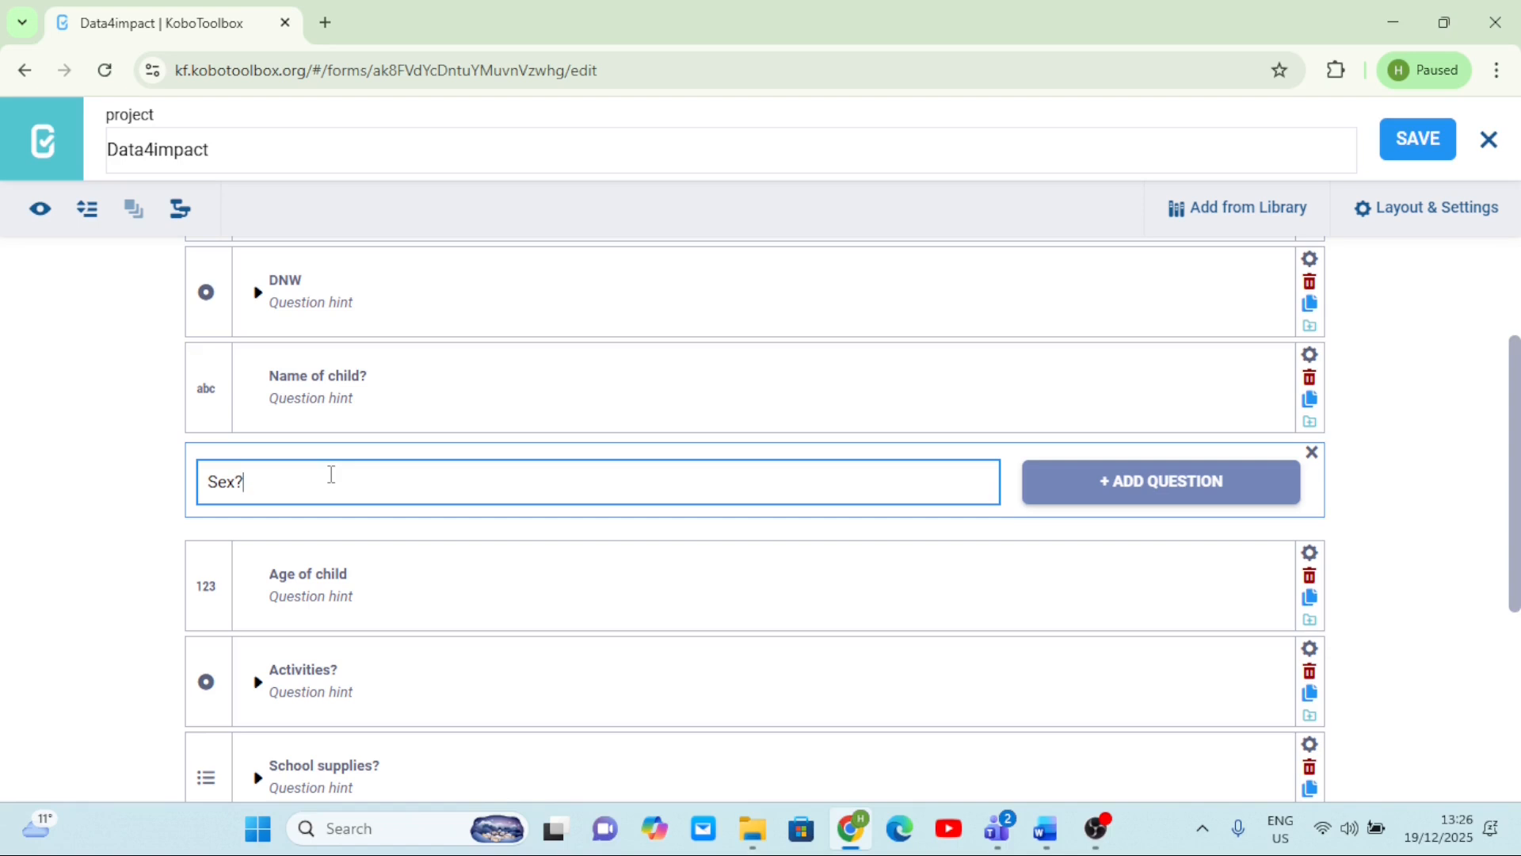
left_click(1154, 484)
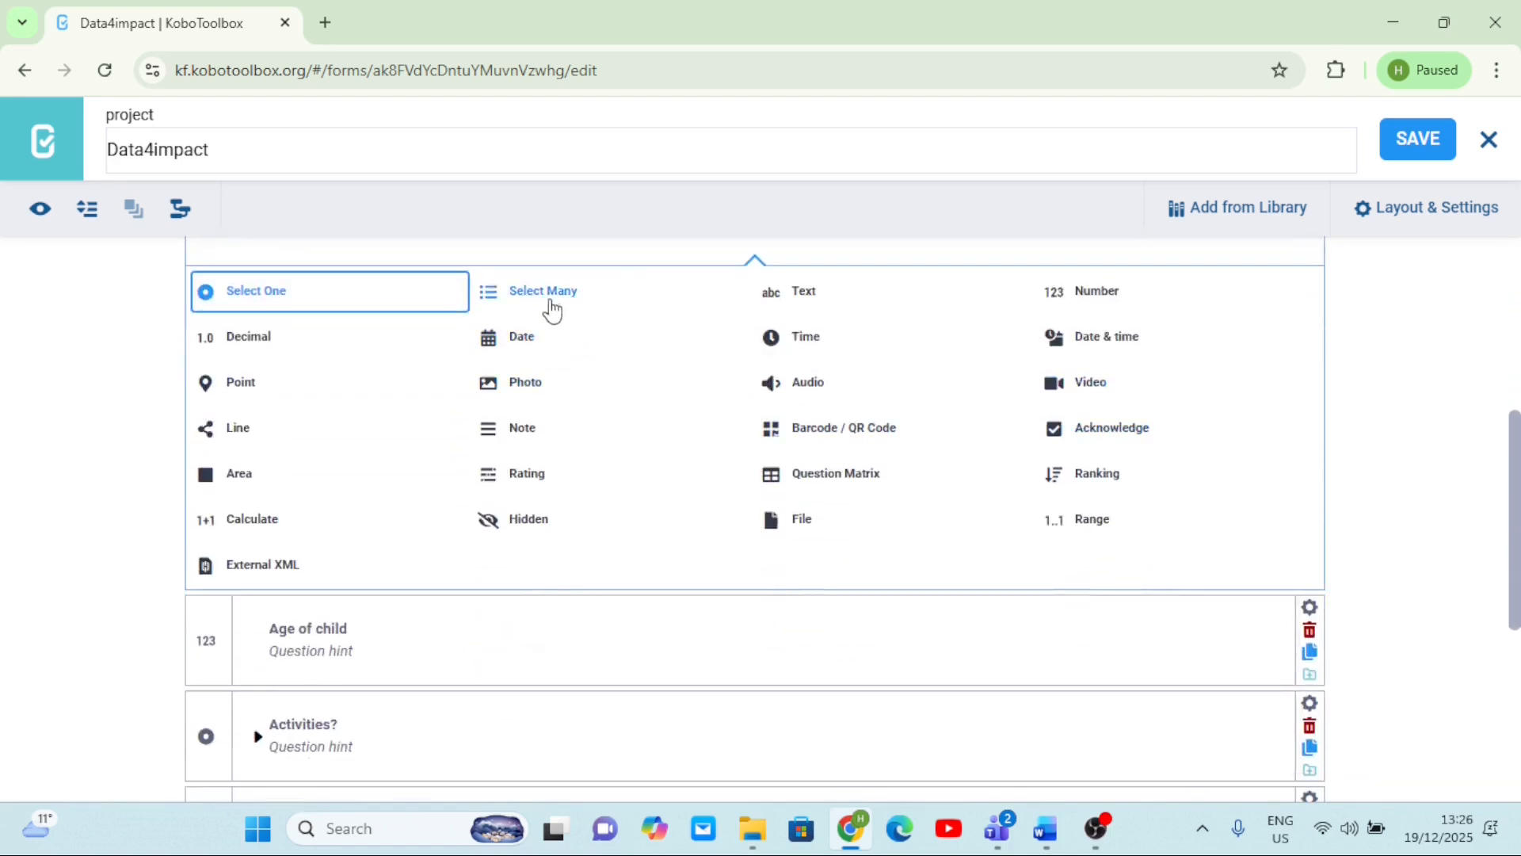
left_click(272, 303)
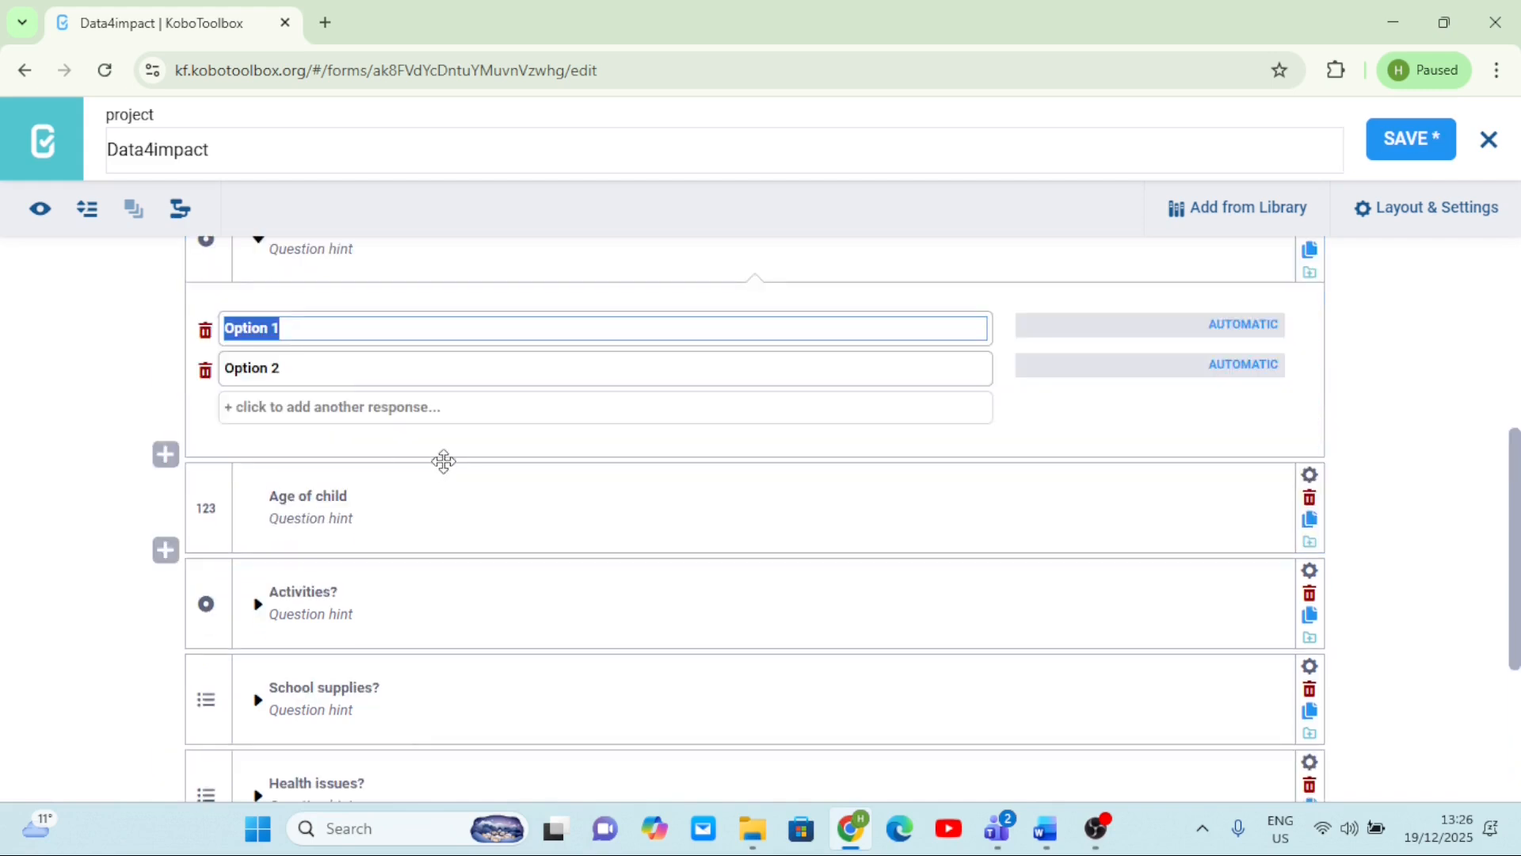
type("Male")
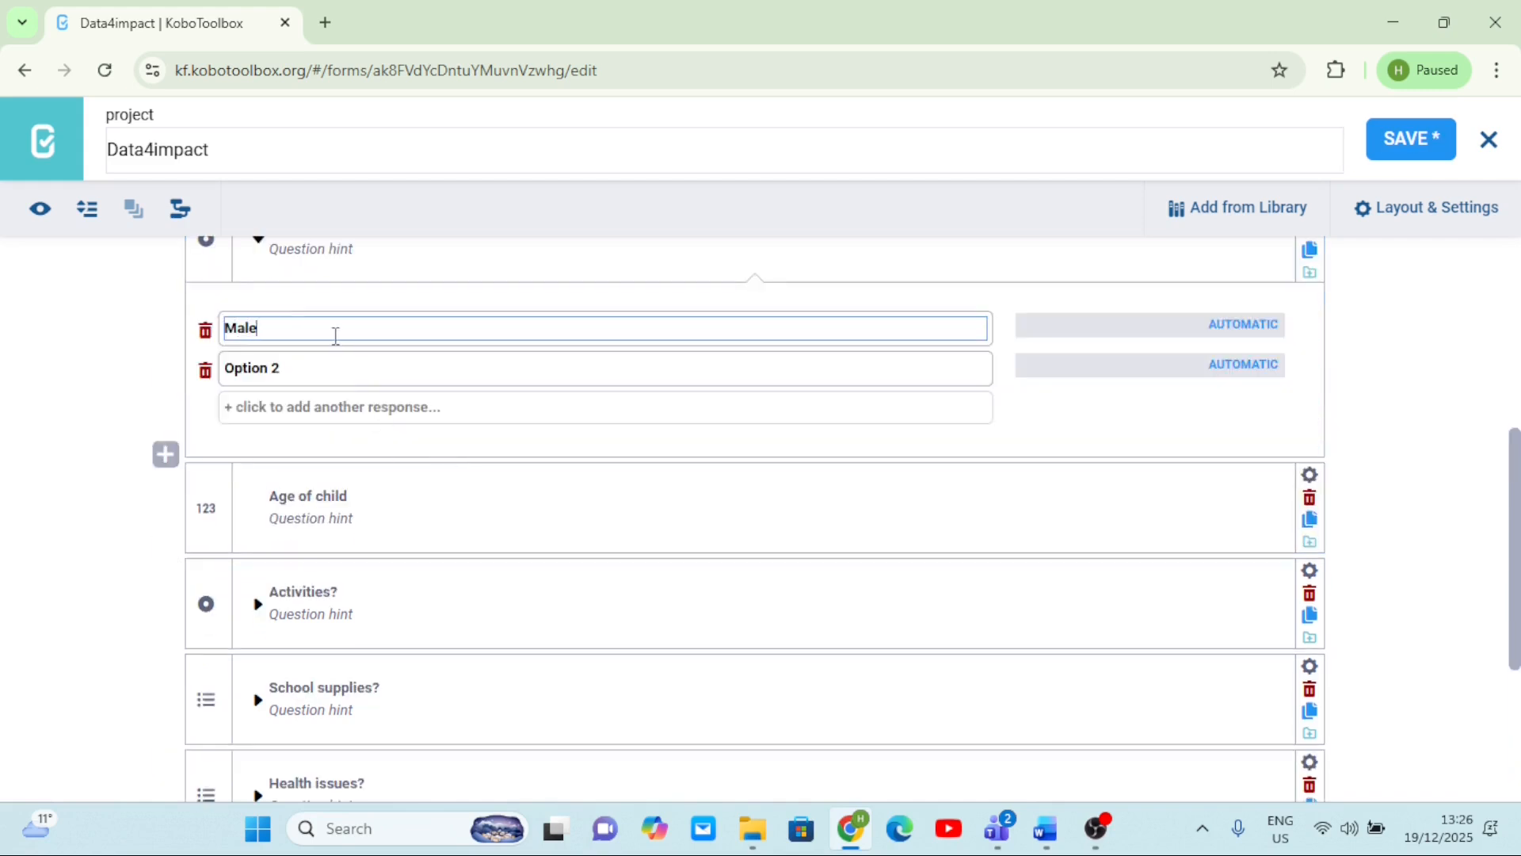
left_click(276, 367)
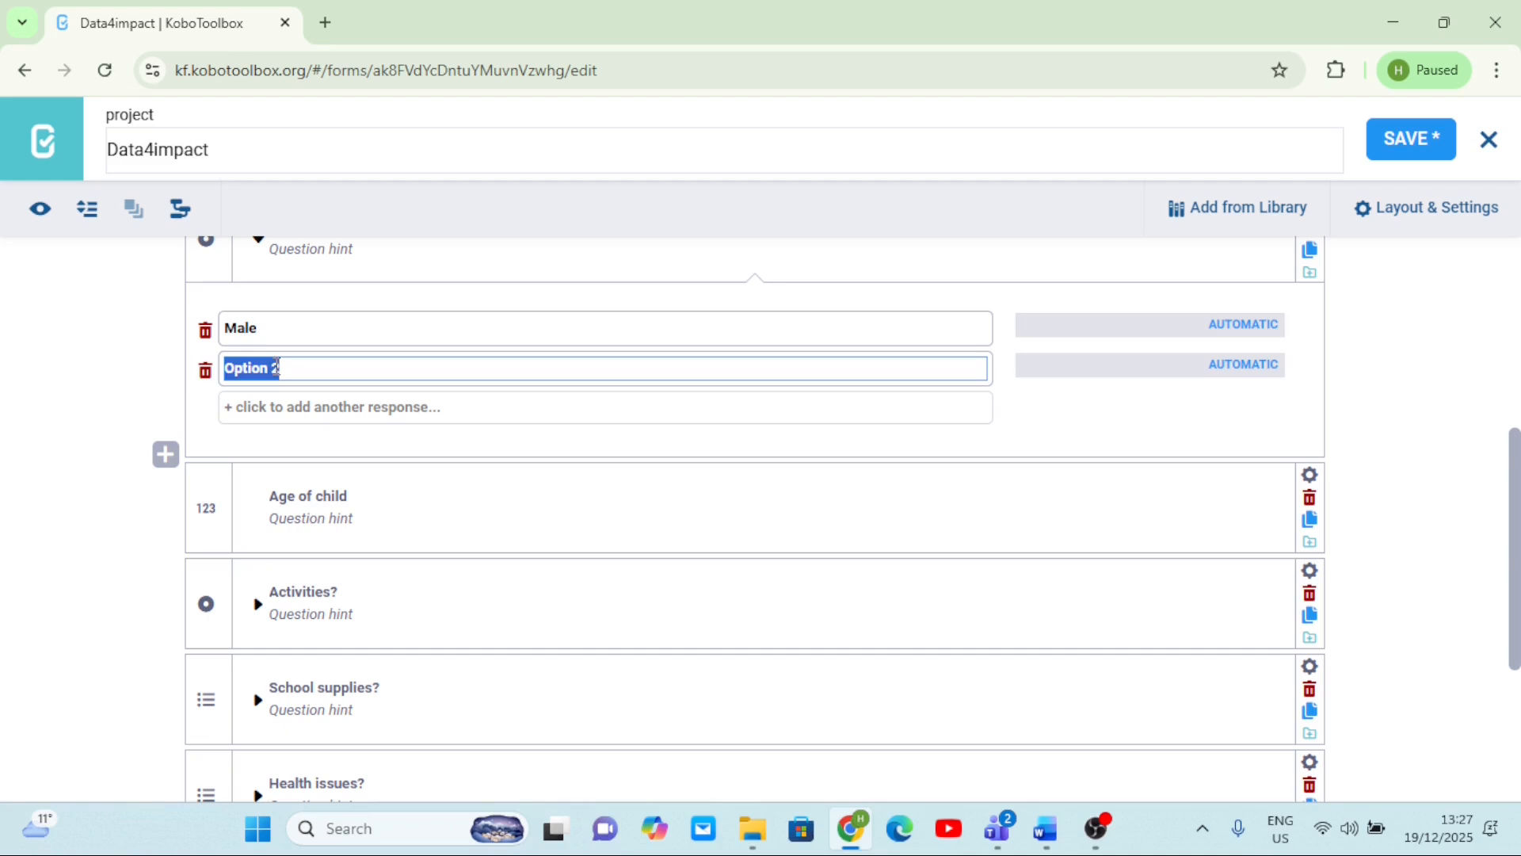
type("Female")
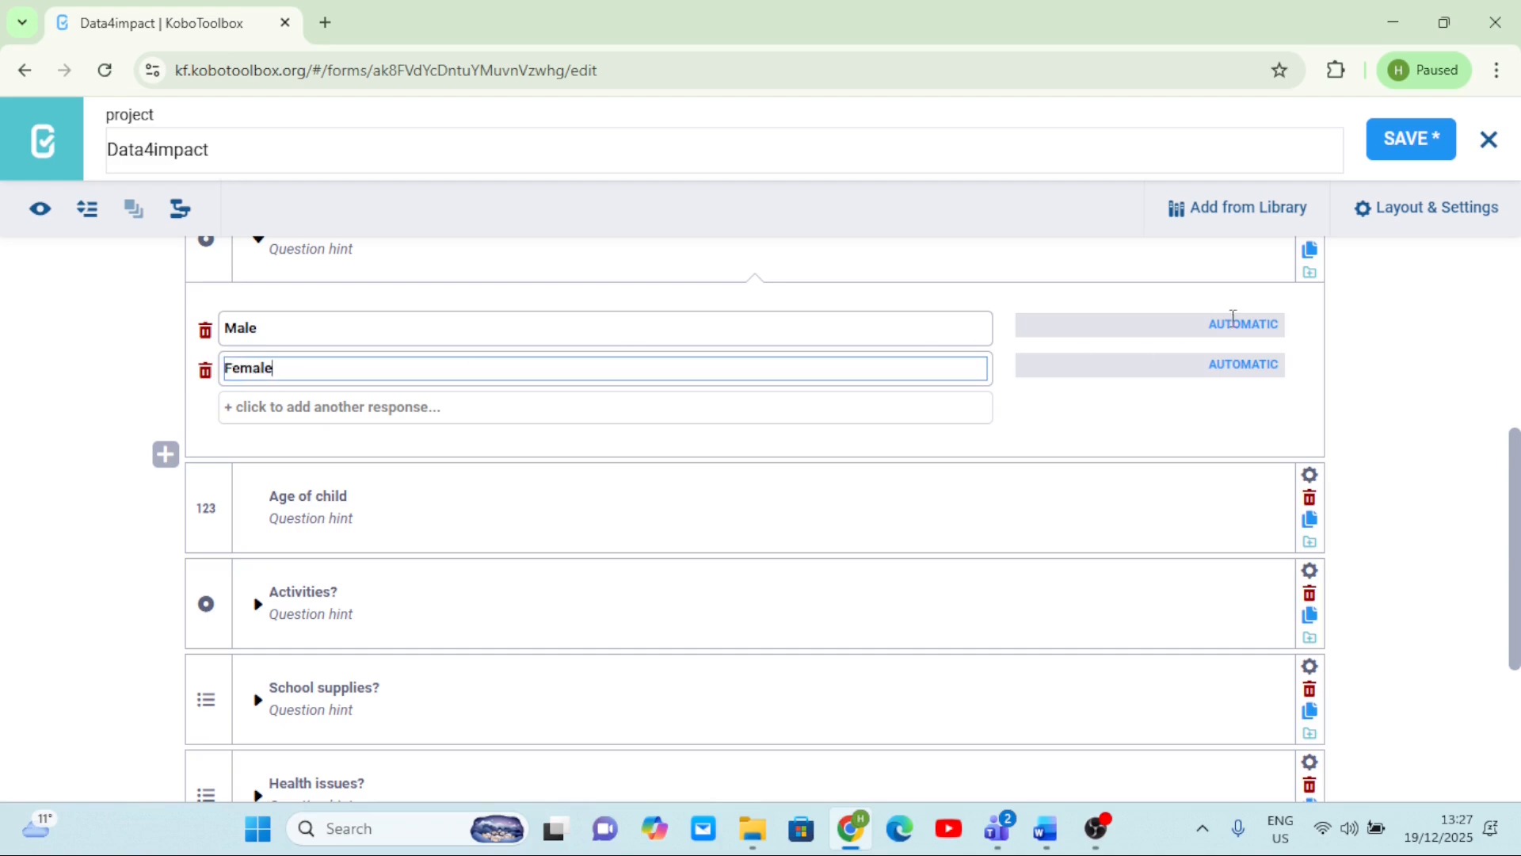
left_click(1233, 317)
left_click(1246, 366)
left_click(1413, 144)
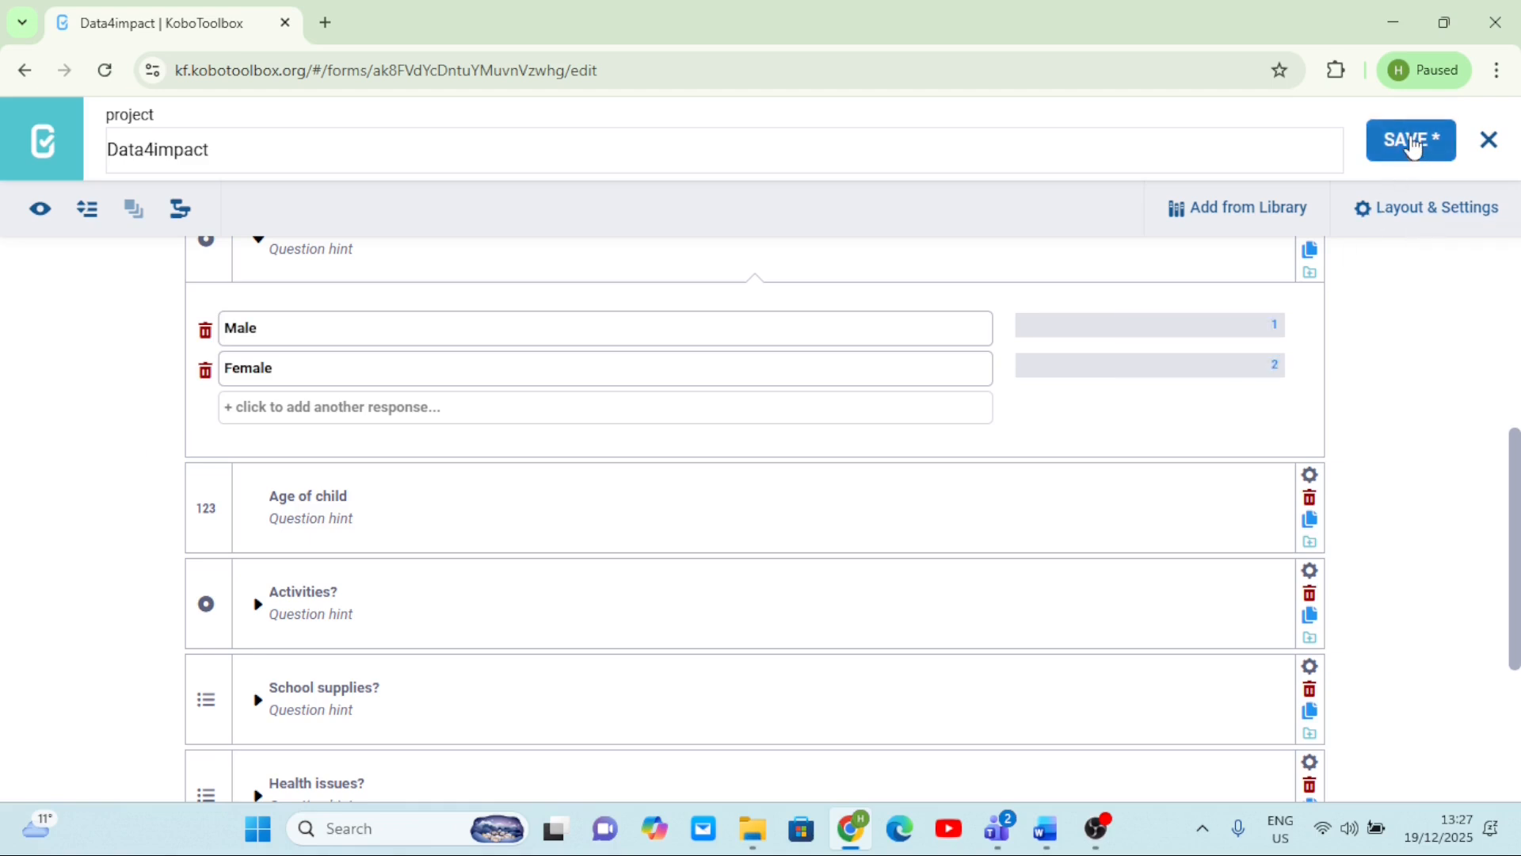
scroll(851, 574, "up", 3)
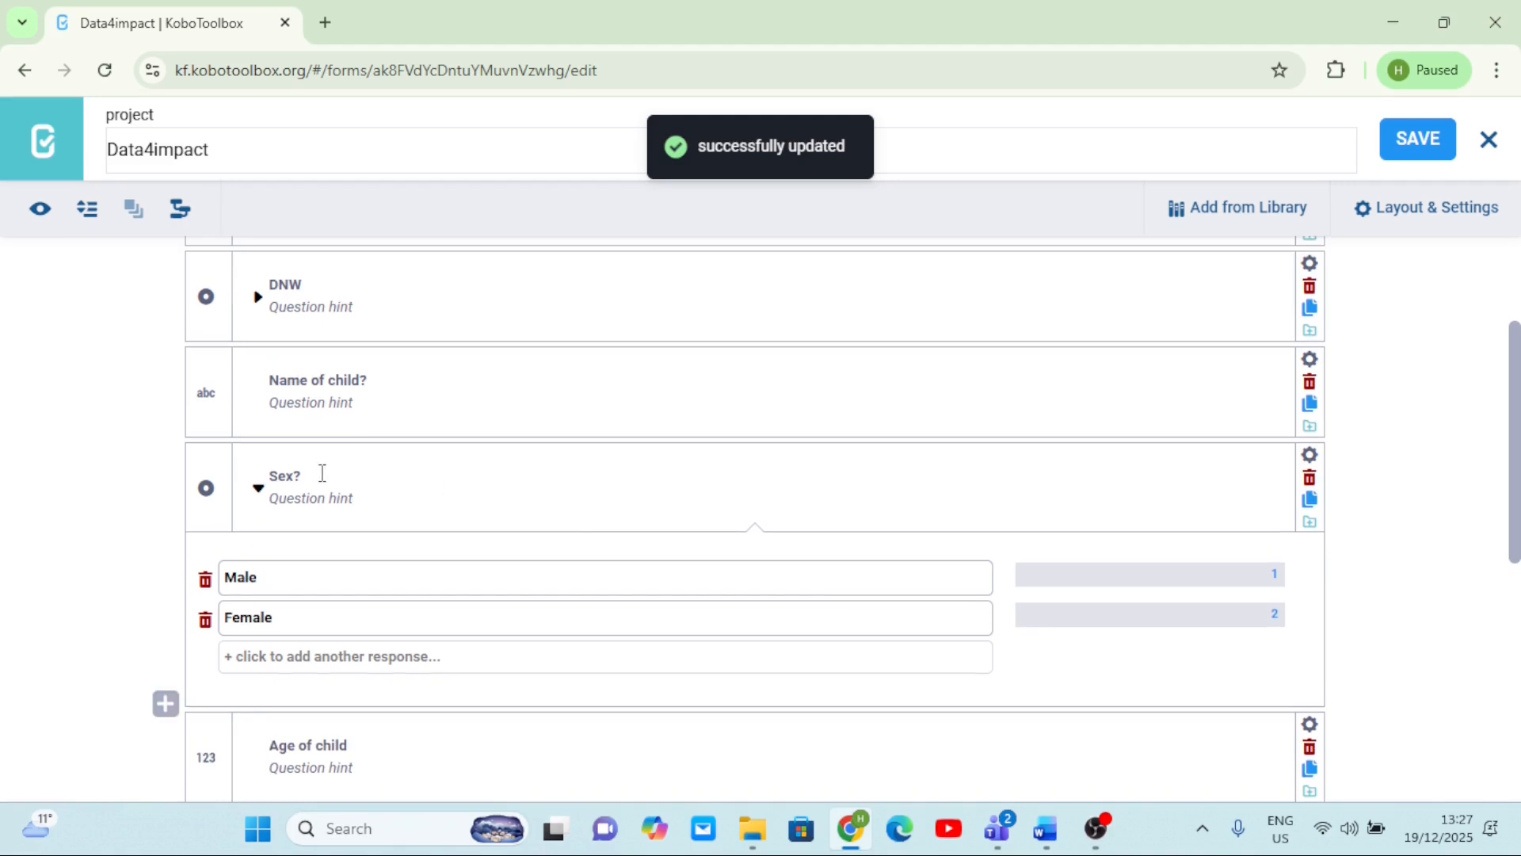
left_click(257, 493)
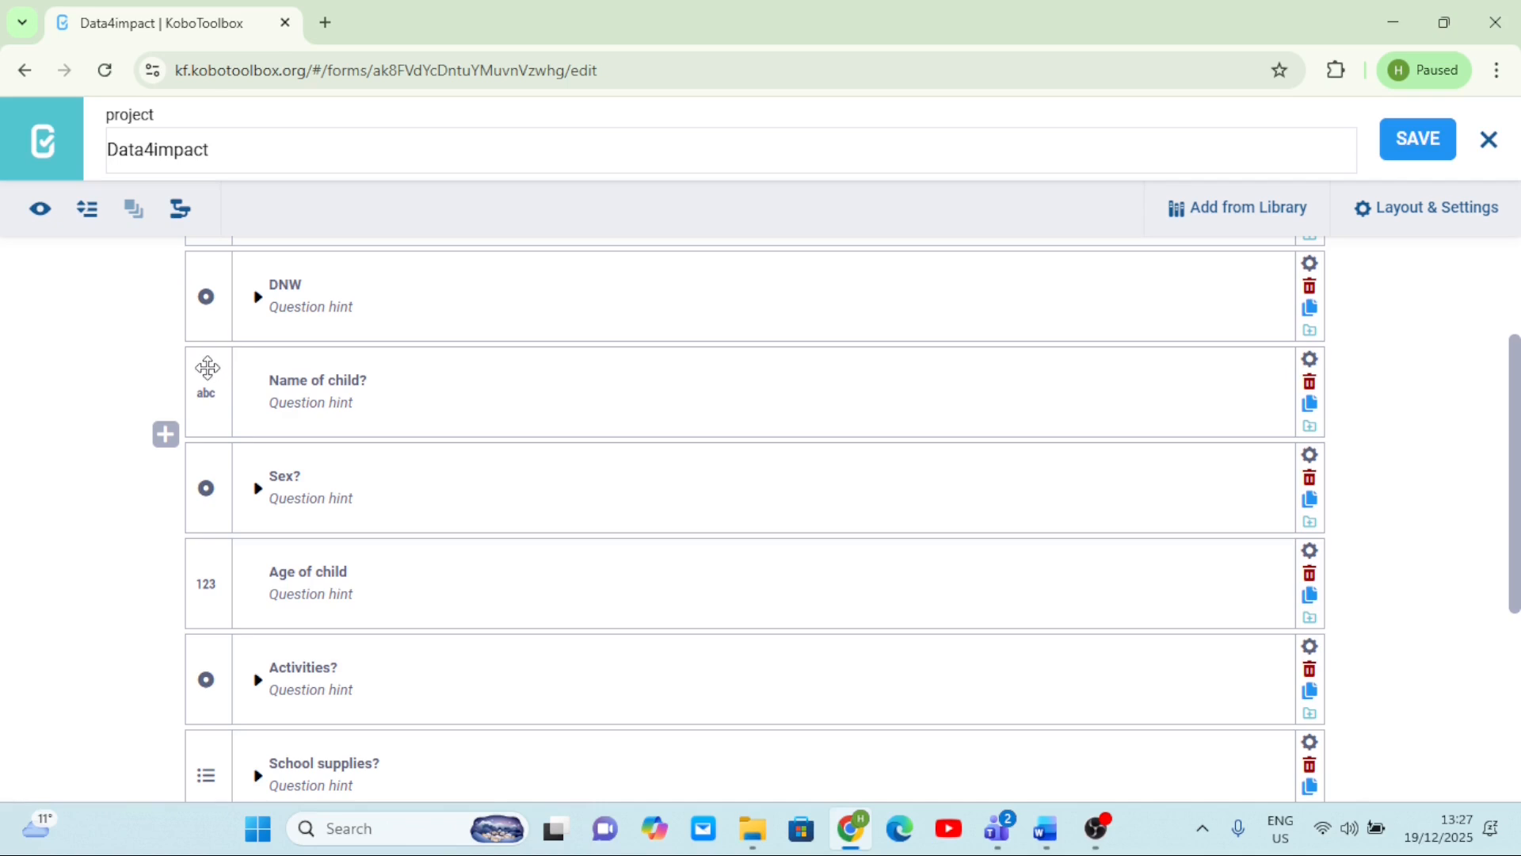
Step: Drag Name of child? below Sex?, then move Age of child above Name of child?
left_click_drag(207, 368, 207, 463)
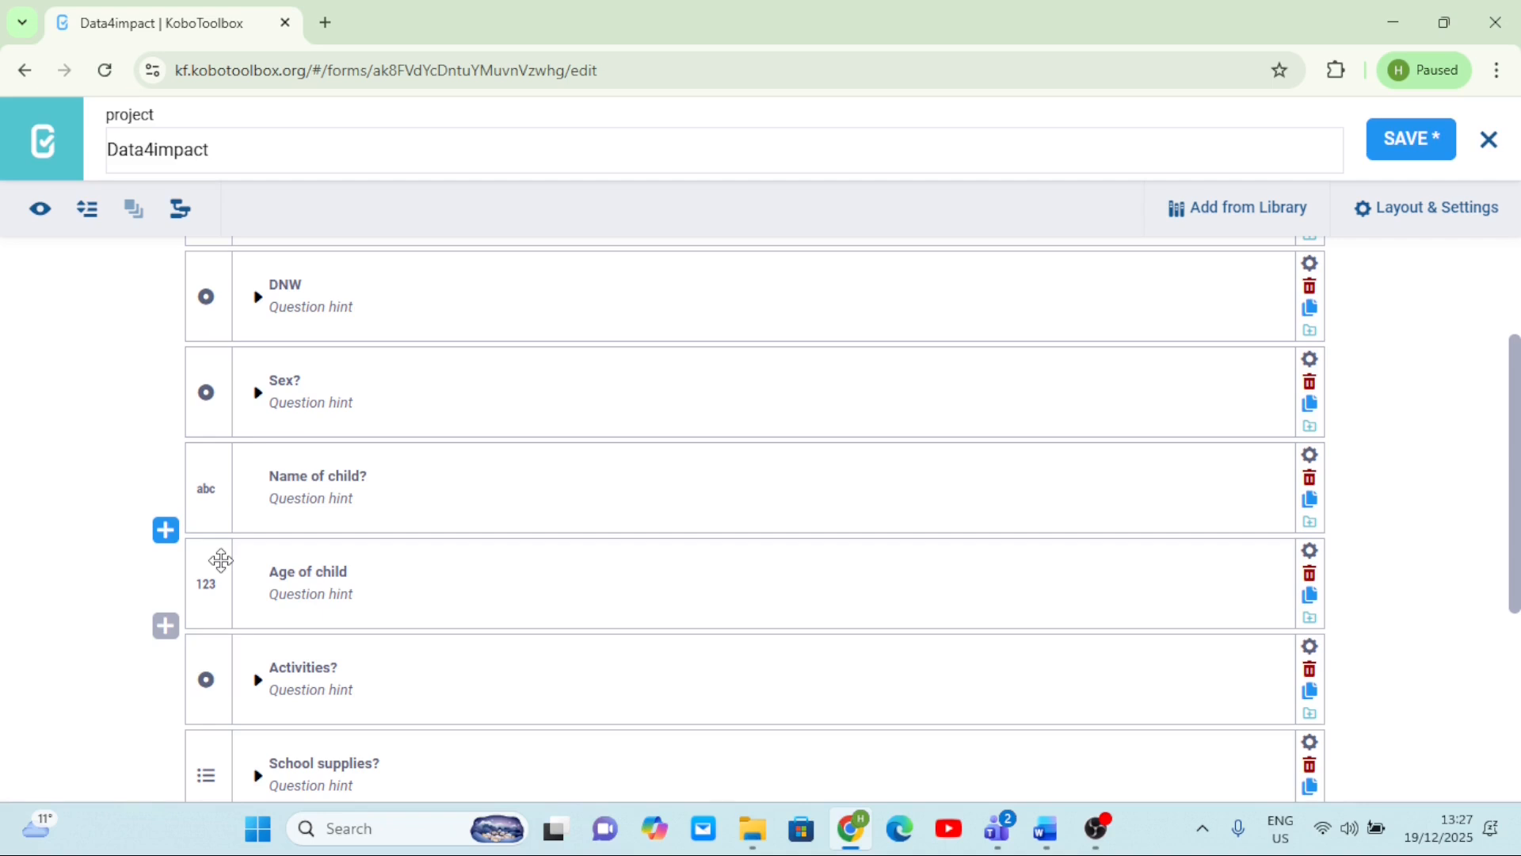
left_click_drag(221, 561, 214, 435)
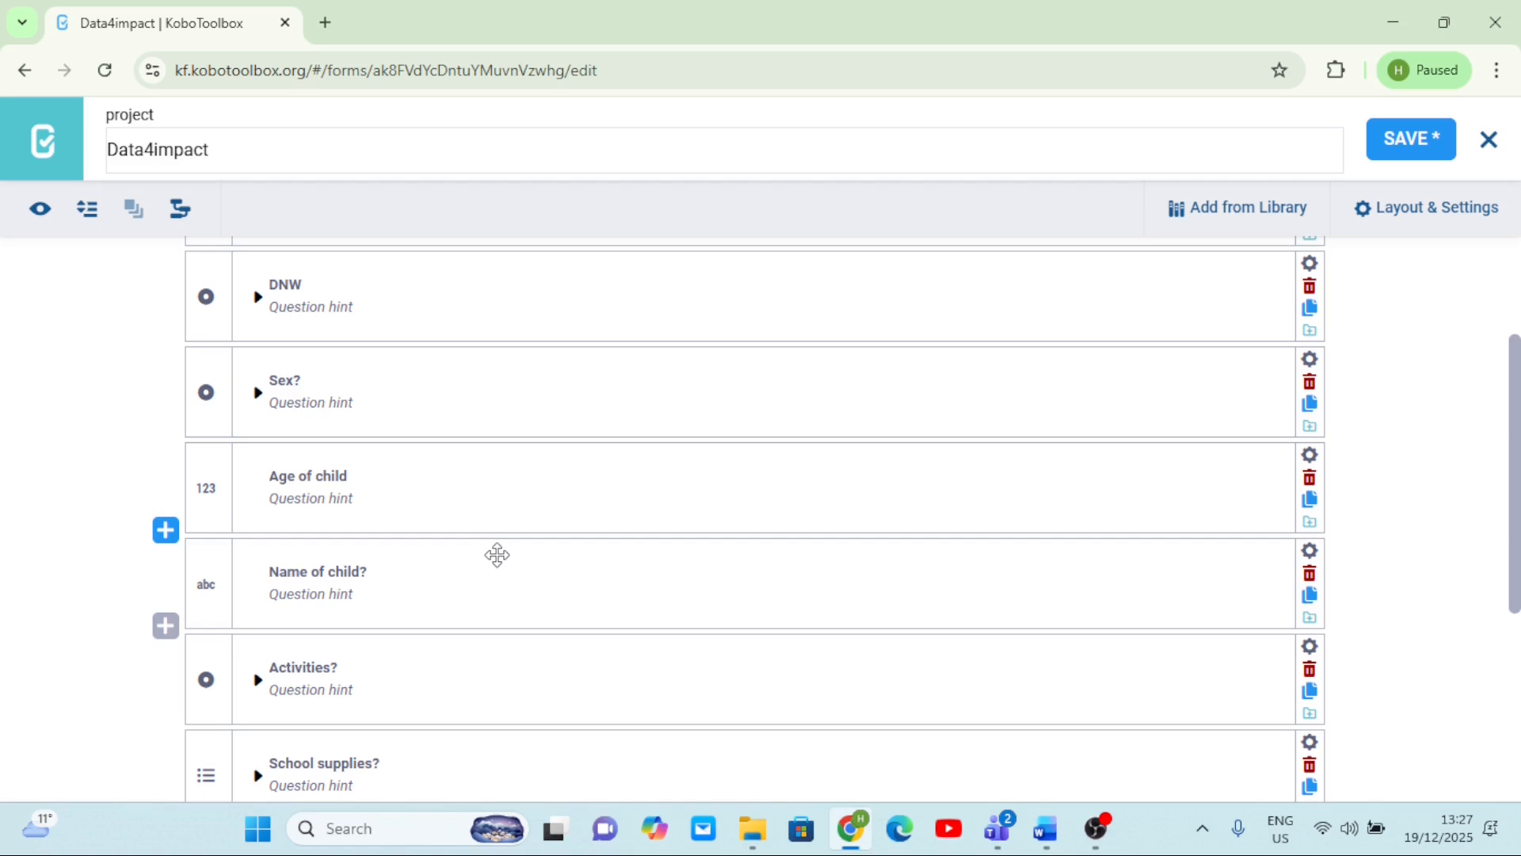
scroll(497, 554, "down", 3)
scroll(498, 555, "up", 2)
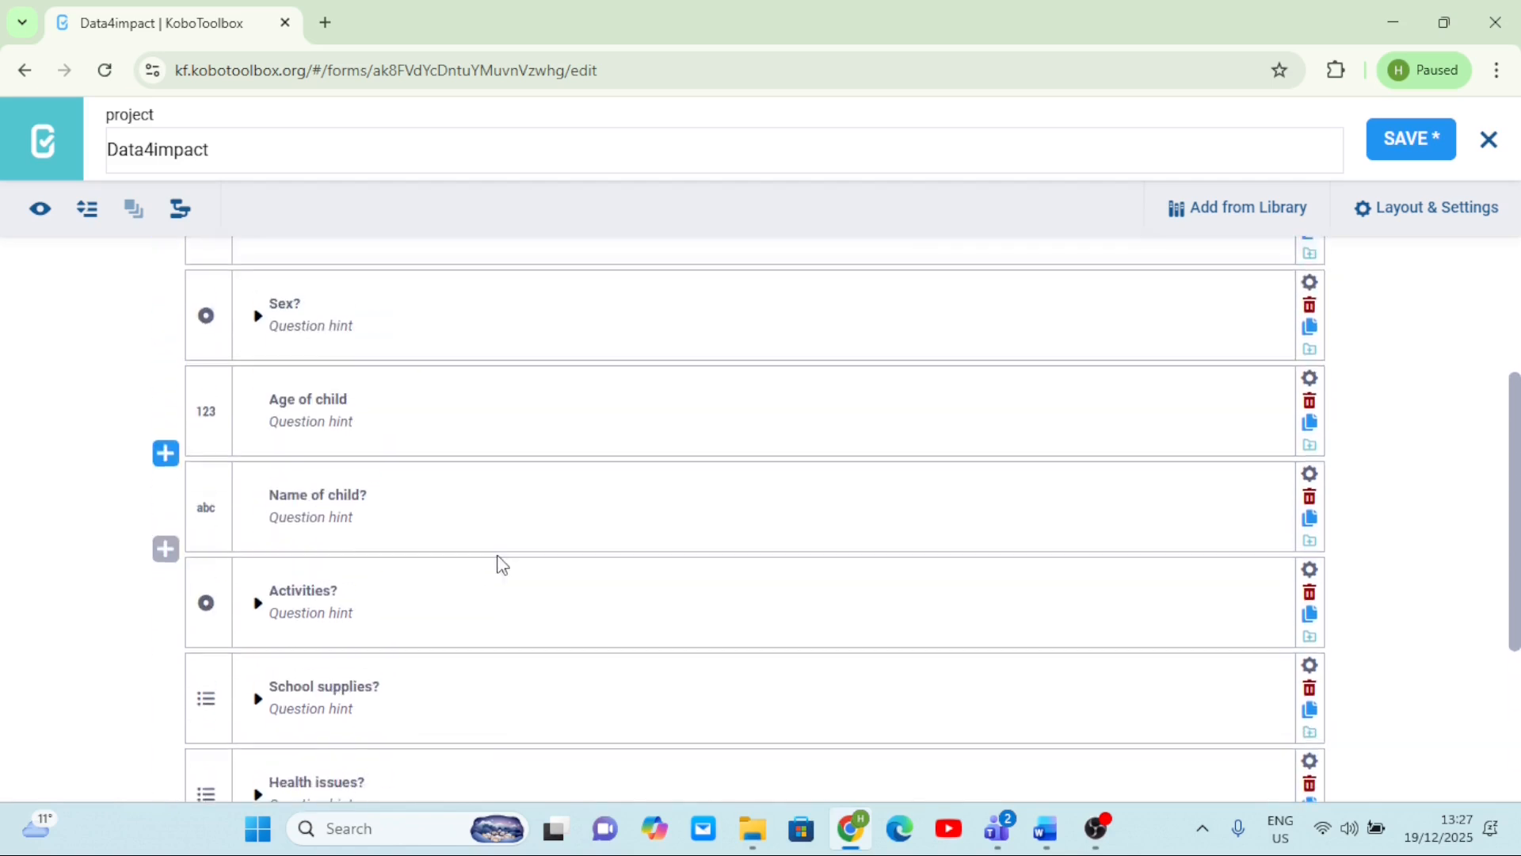
scroll(498, 563, "up", 2)
scroll(496, 555, "down", 1)
scroll(498, 555, "up", 1)
scroll(497, 555, "up", 2)
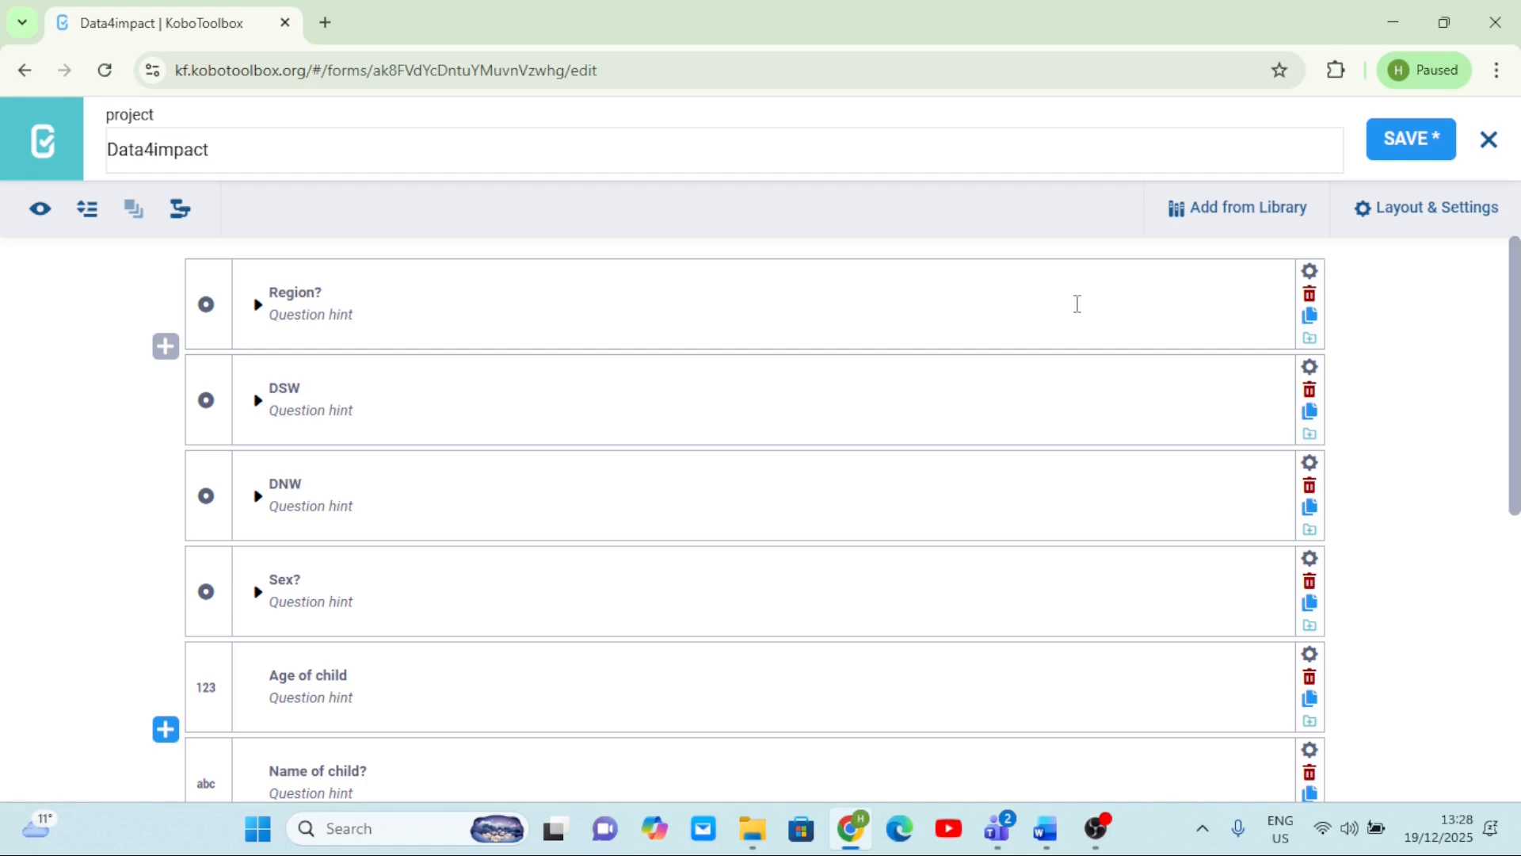
Step: Set Mandatory Response to Yes in the Region? question settings and close them
left_click(1310, 279)
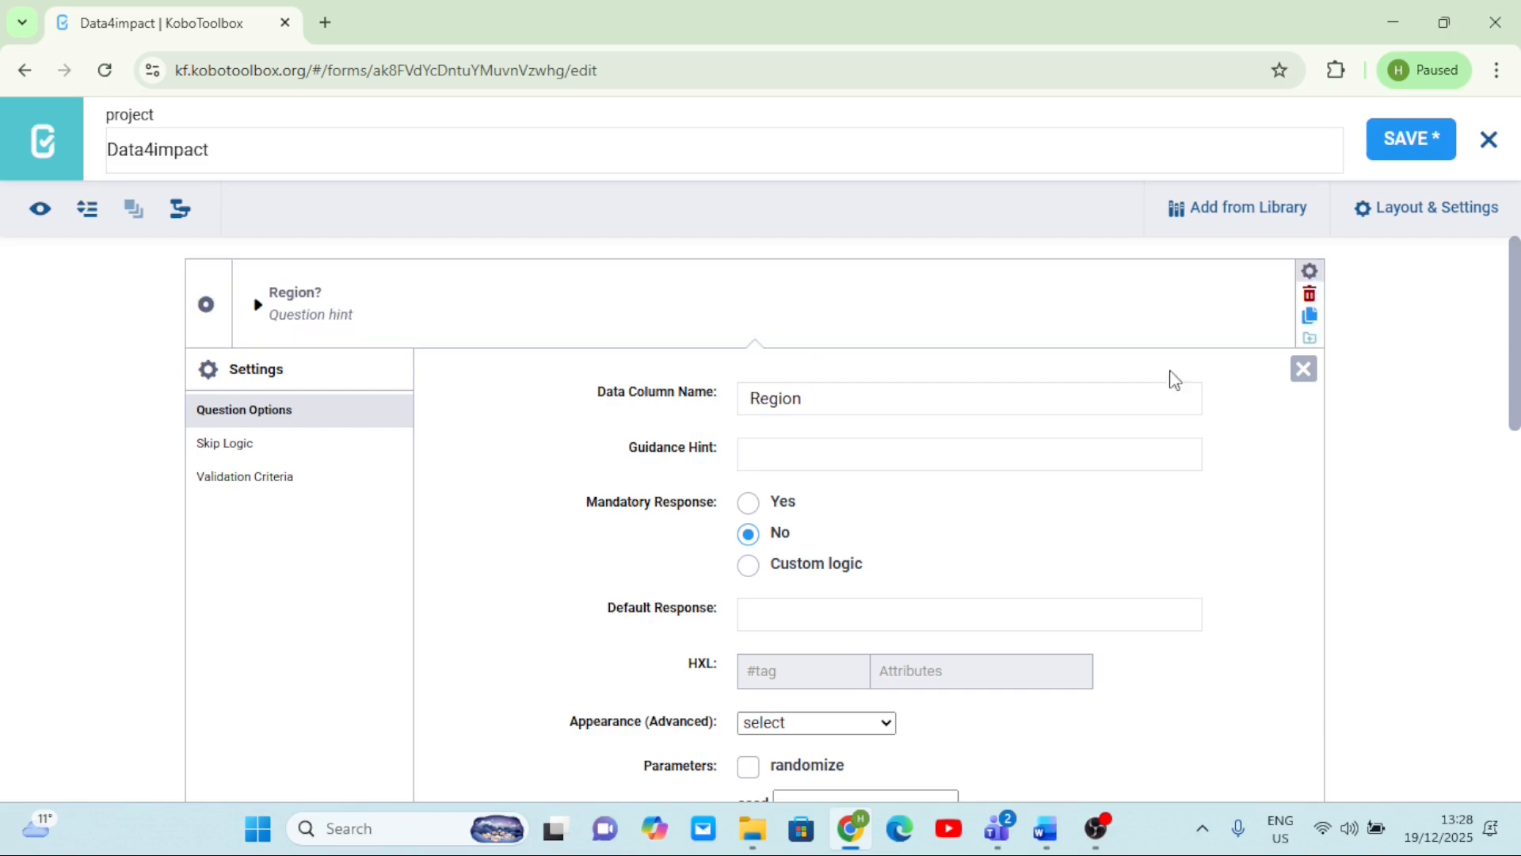
scroll(773, 513, "down", 3)
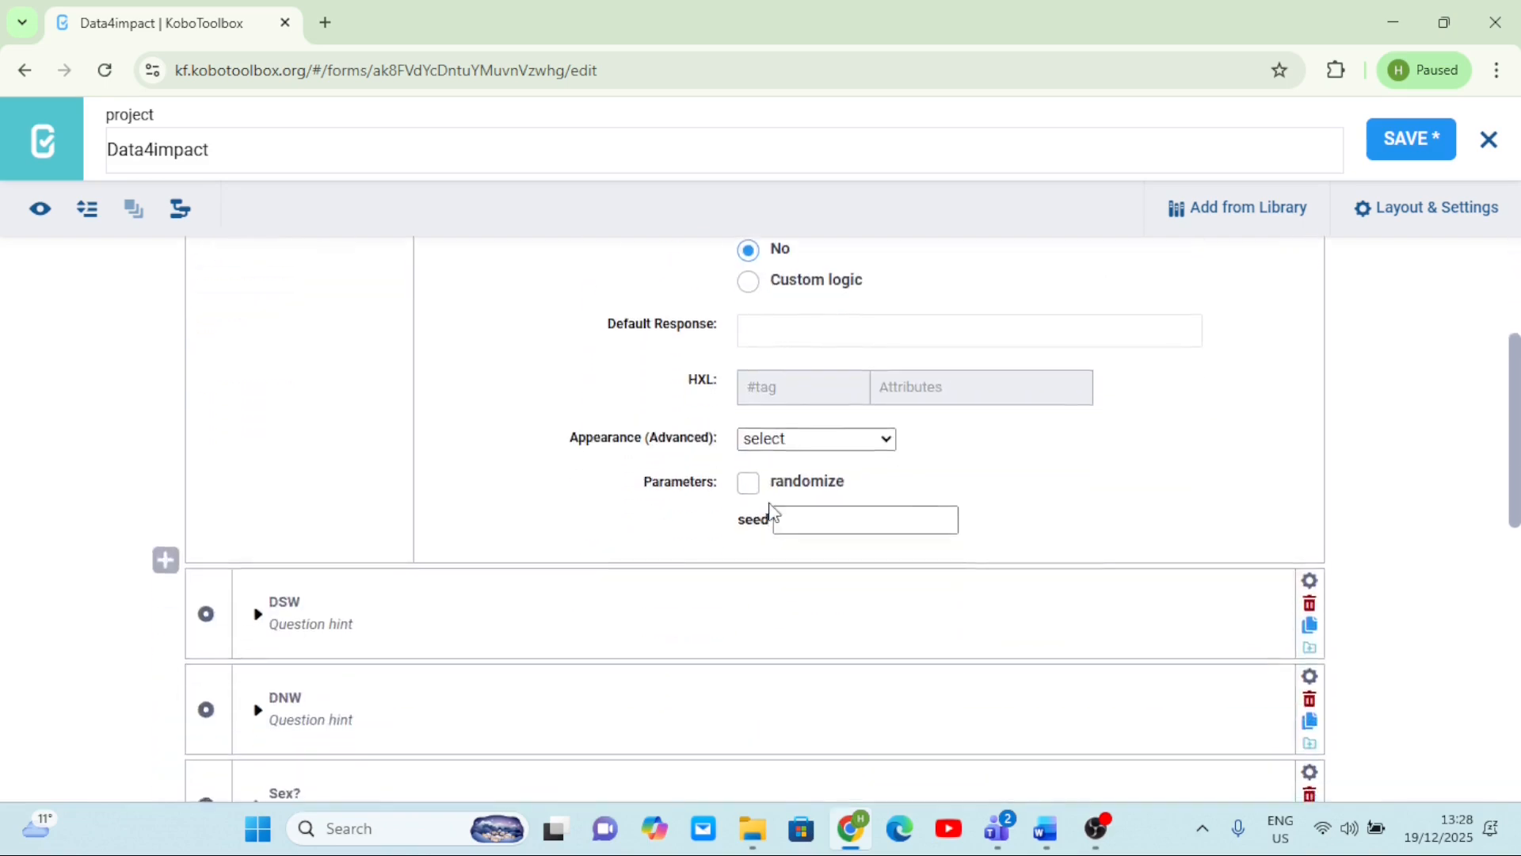
scroll(772, 513, "up", 3)
scroll(770, 505, "down", 1)
scroll(769, 505, "up", 1)
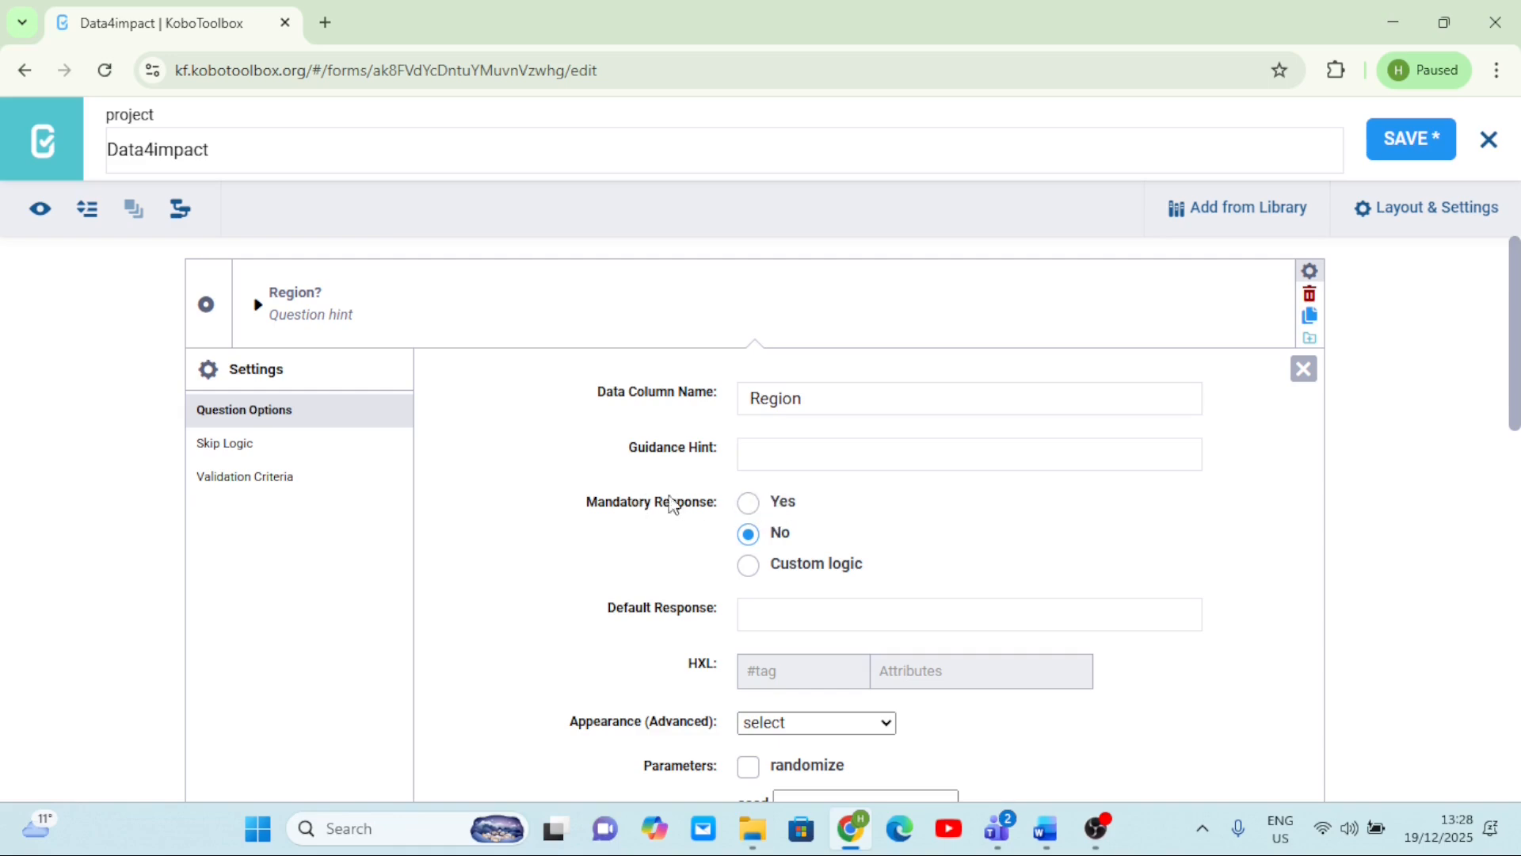
left_click(749, 507)
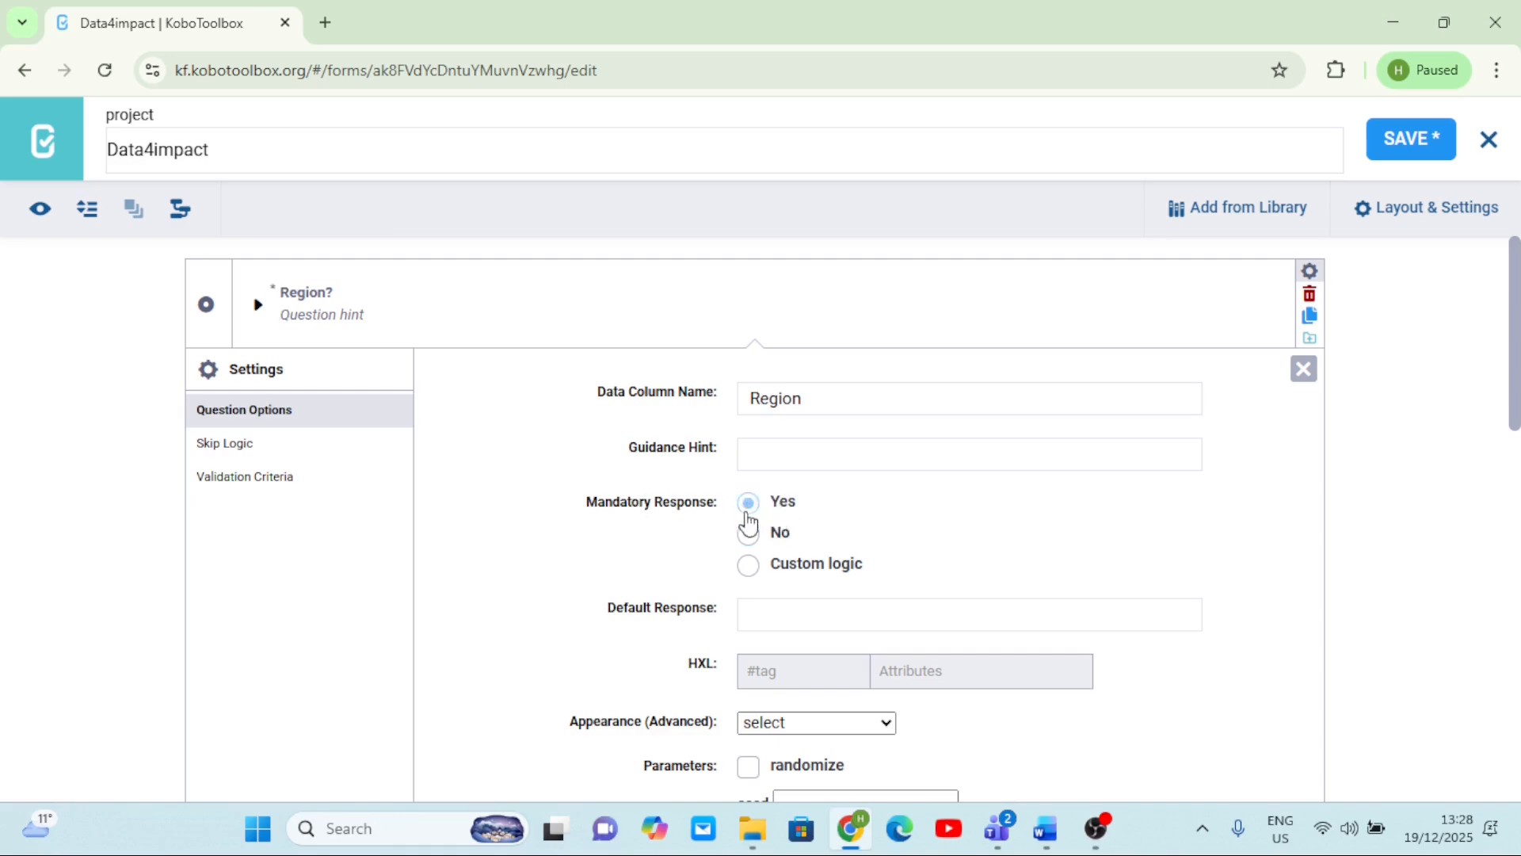
left_click(1308, 371)
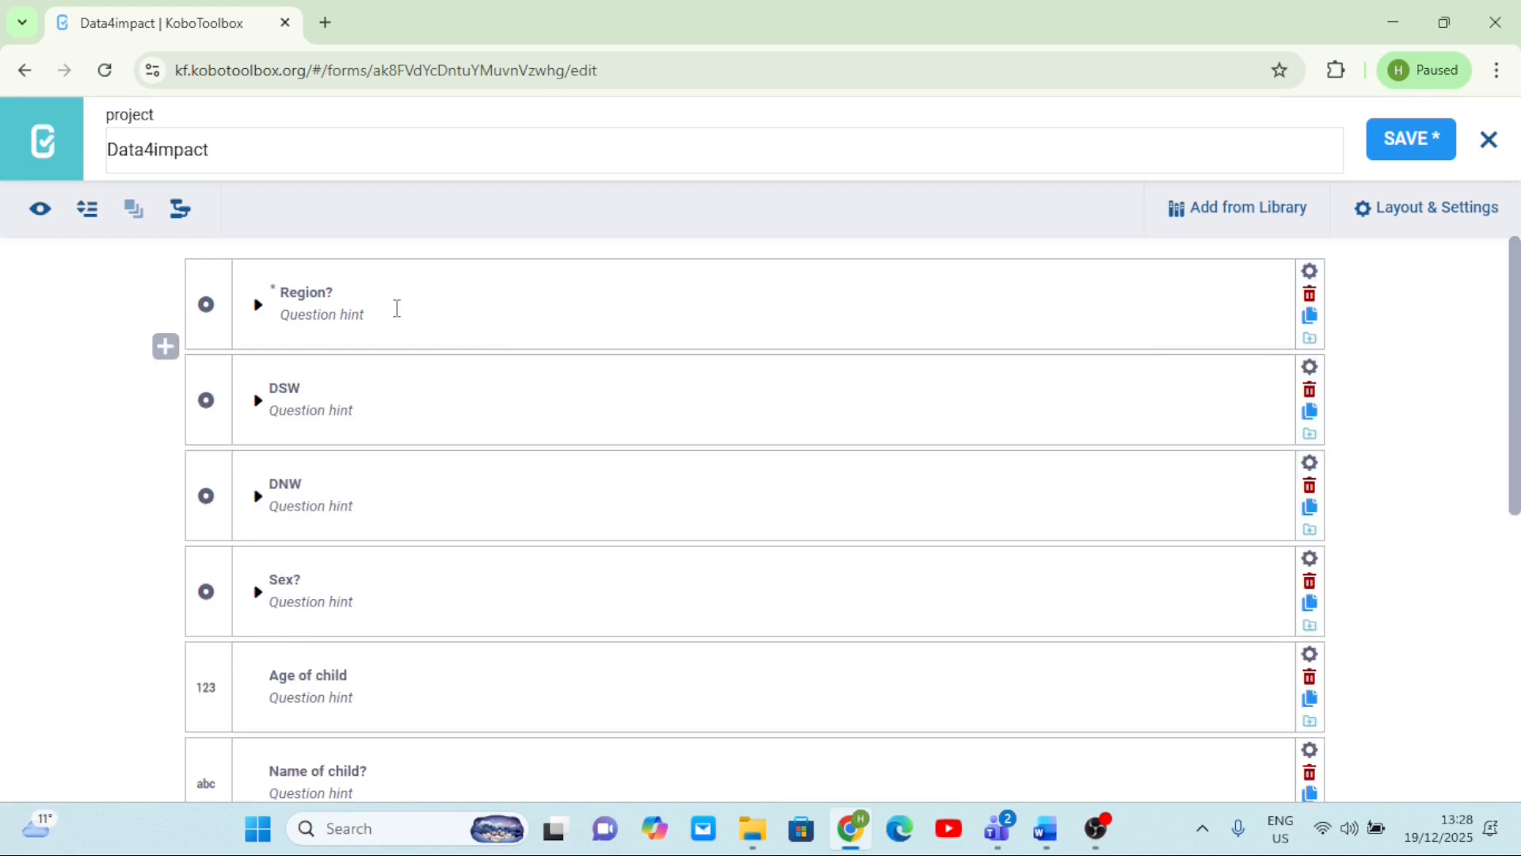
Step: Give Region? the hint 'Please ensure to ansert this question'
scroll(397, 309, "up", 3)
scroll(397, 309, "left", 3)
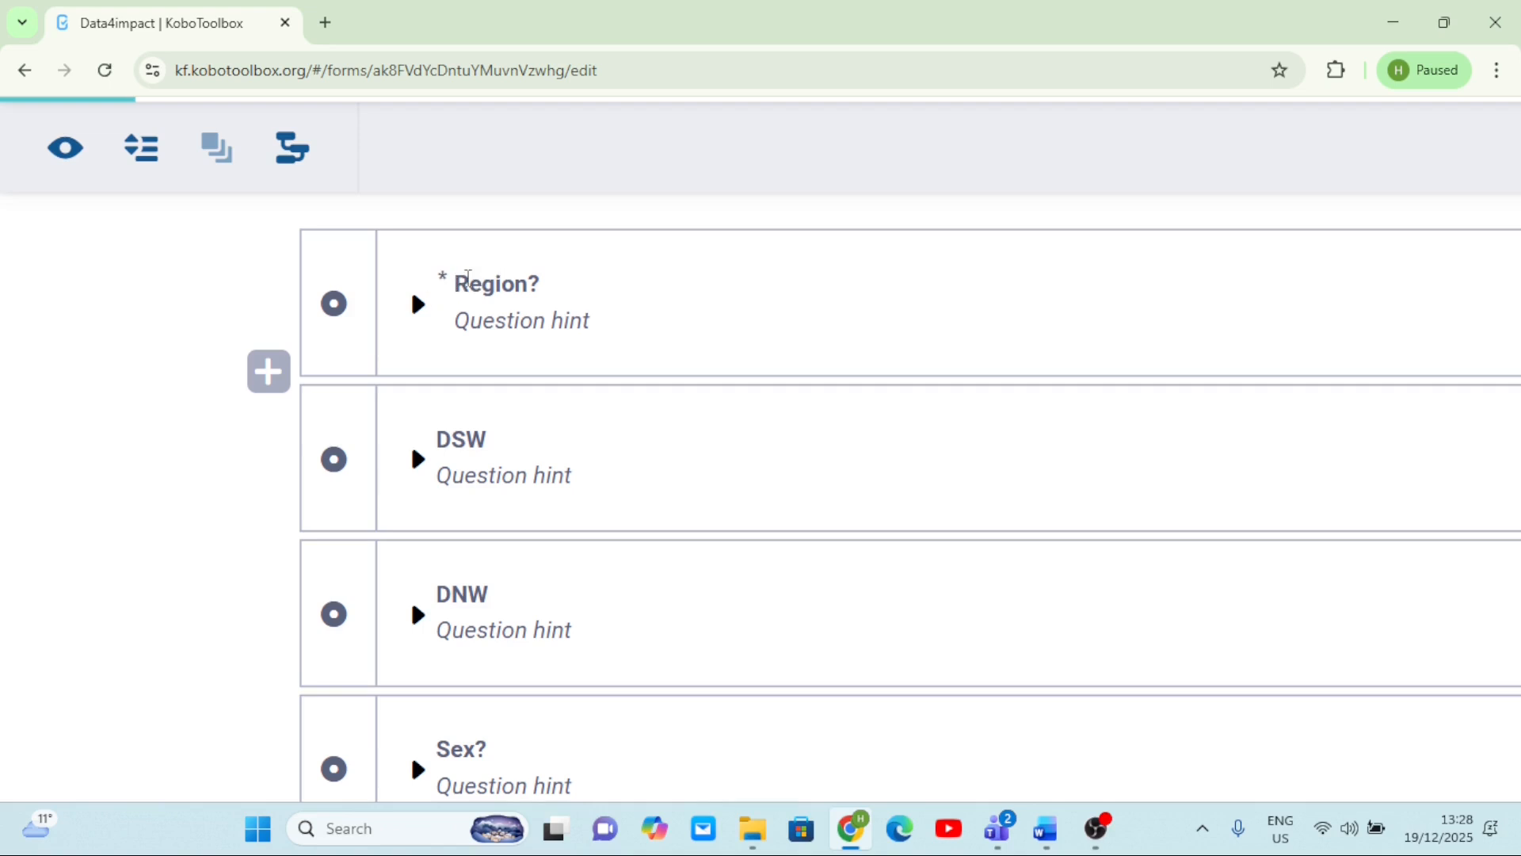
scroll(516, 301, "down", 3)
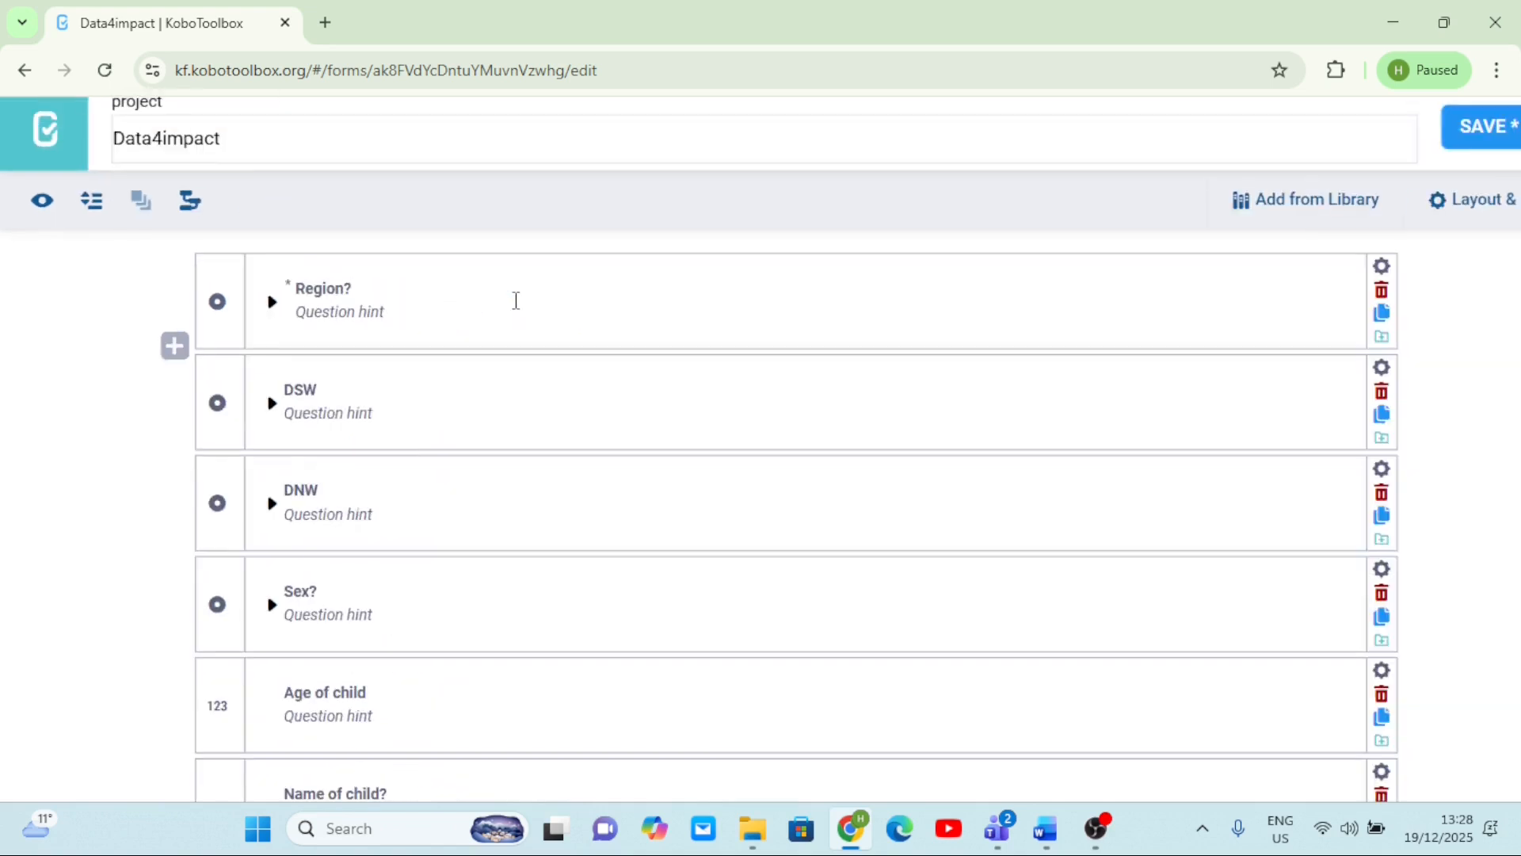
scroll(516, 301, "down", 1)
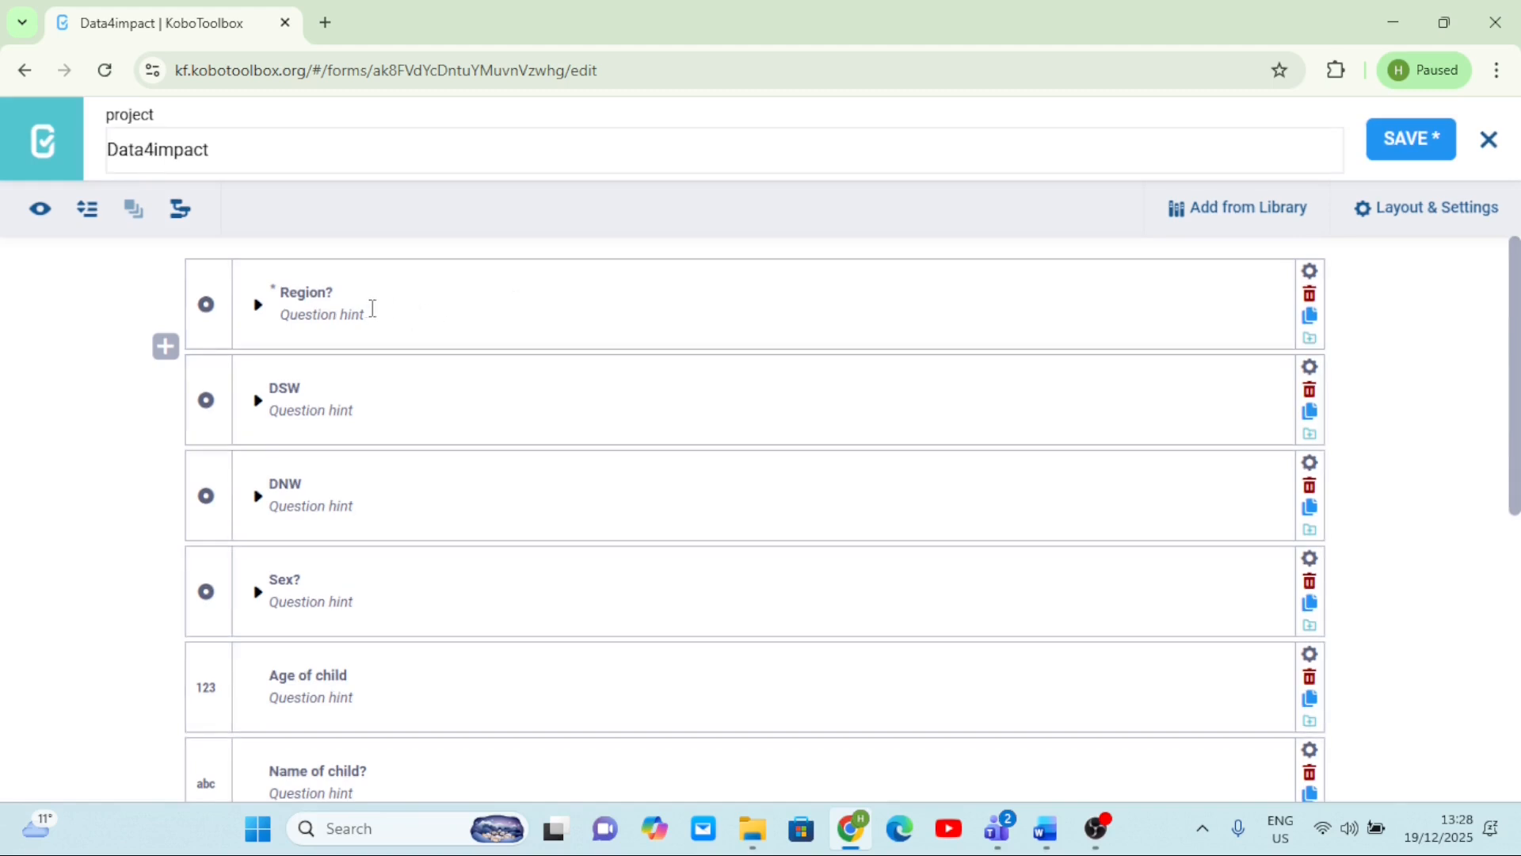
scroll(322, 310, "up", 3)
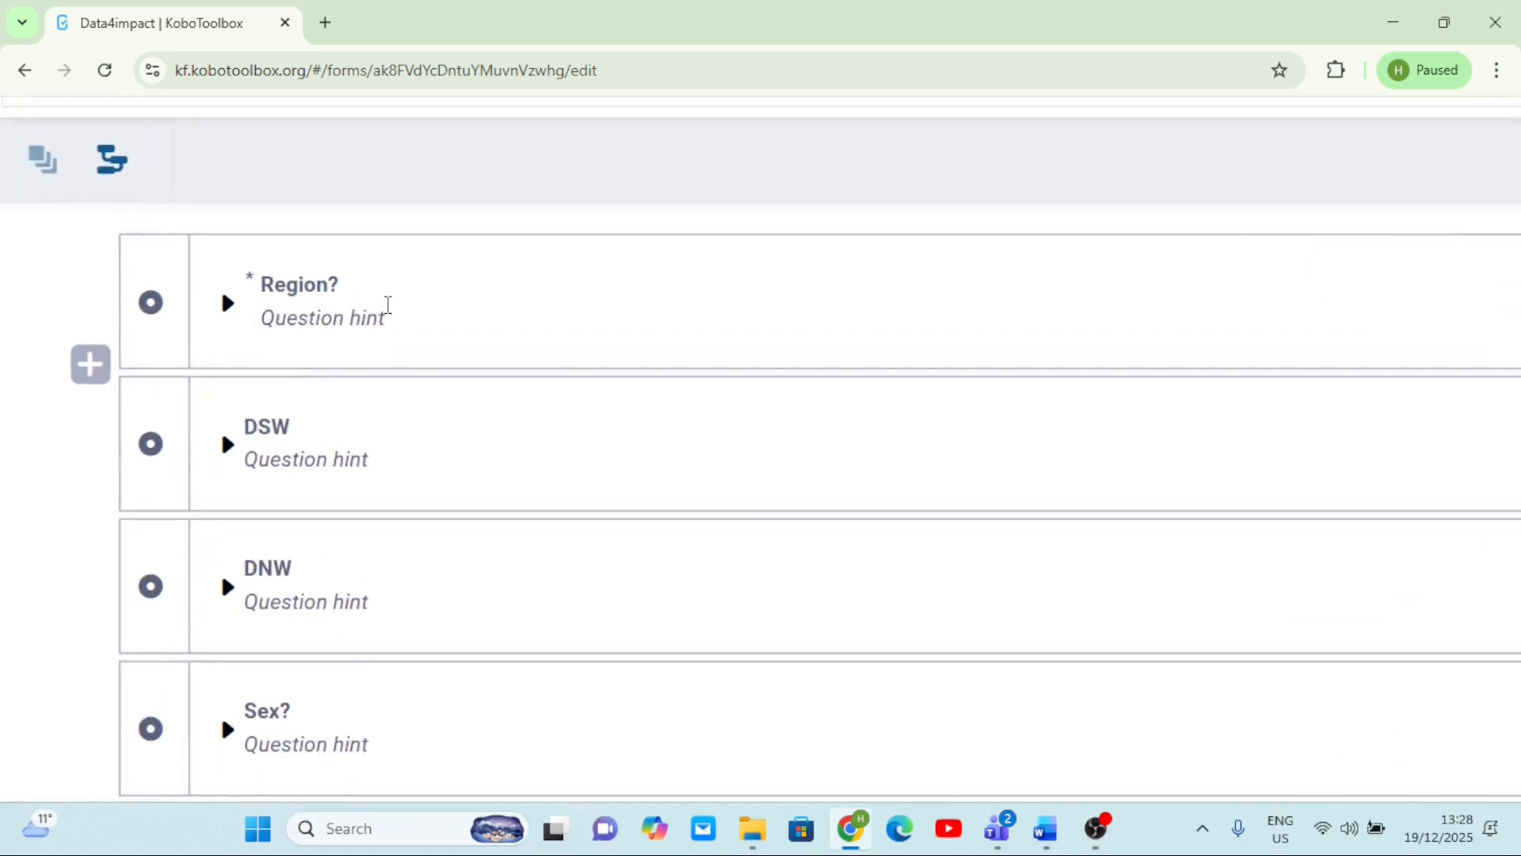
left_click(388, 316)
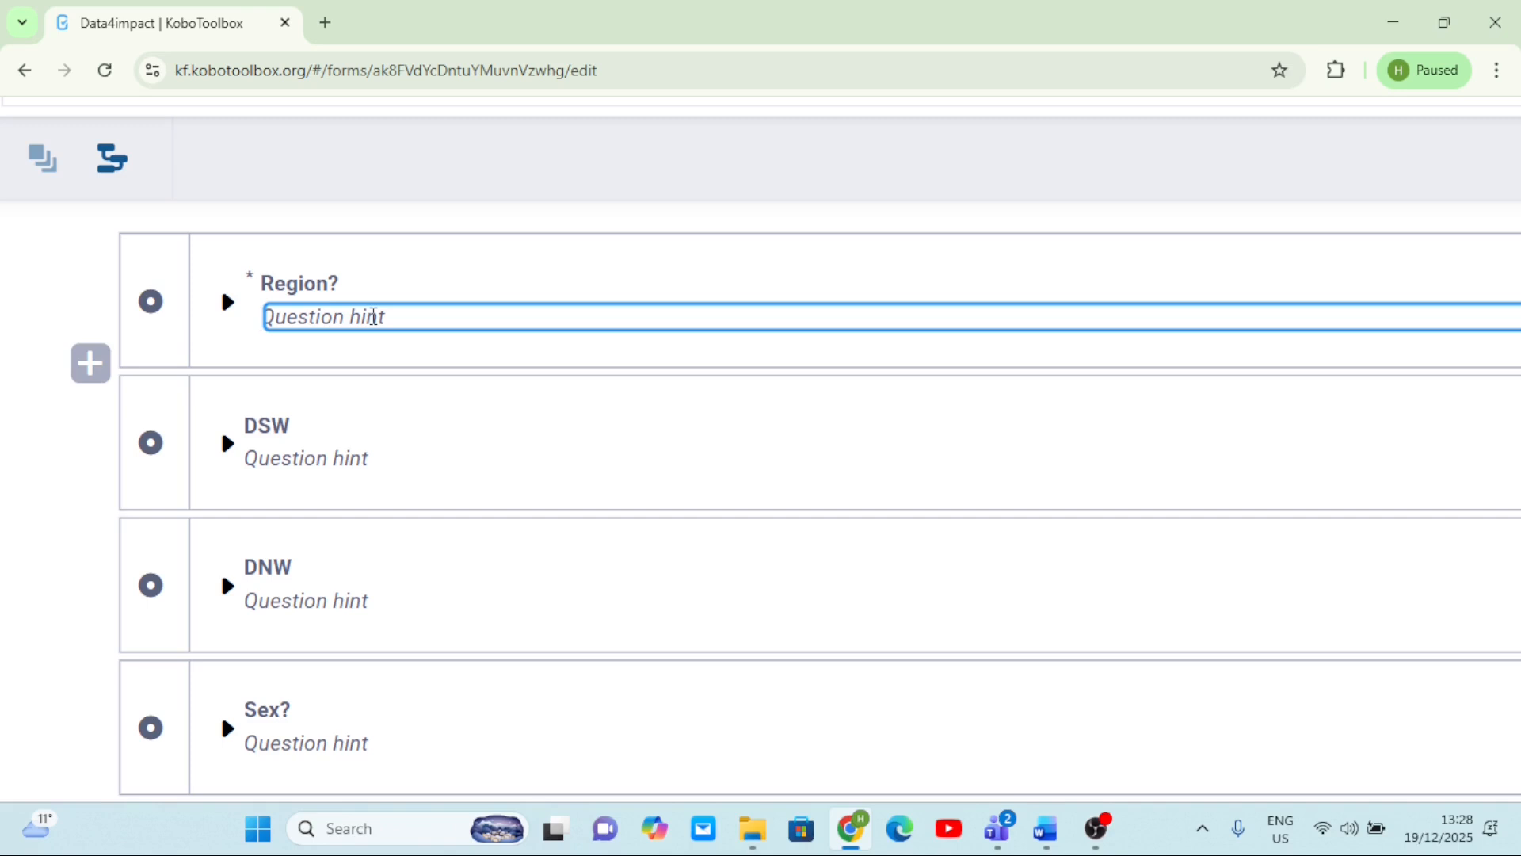
type("Please ")
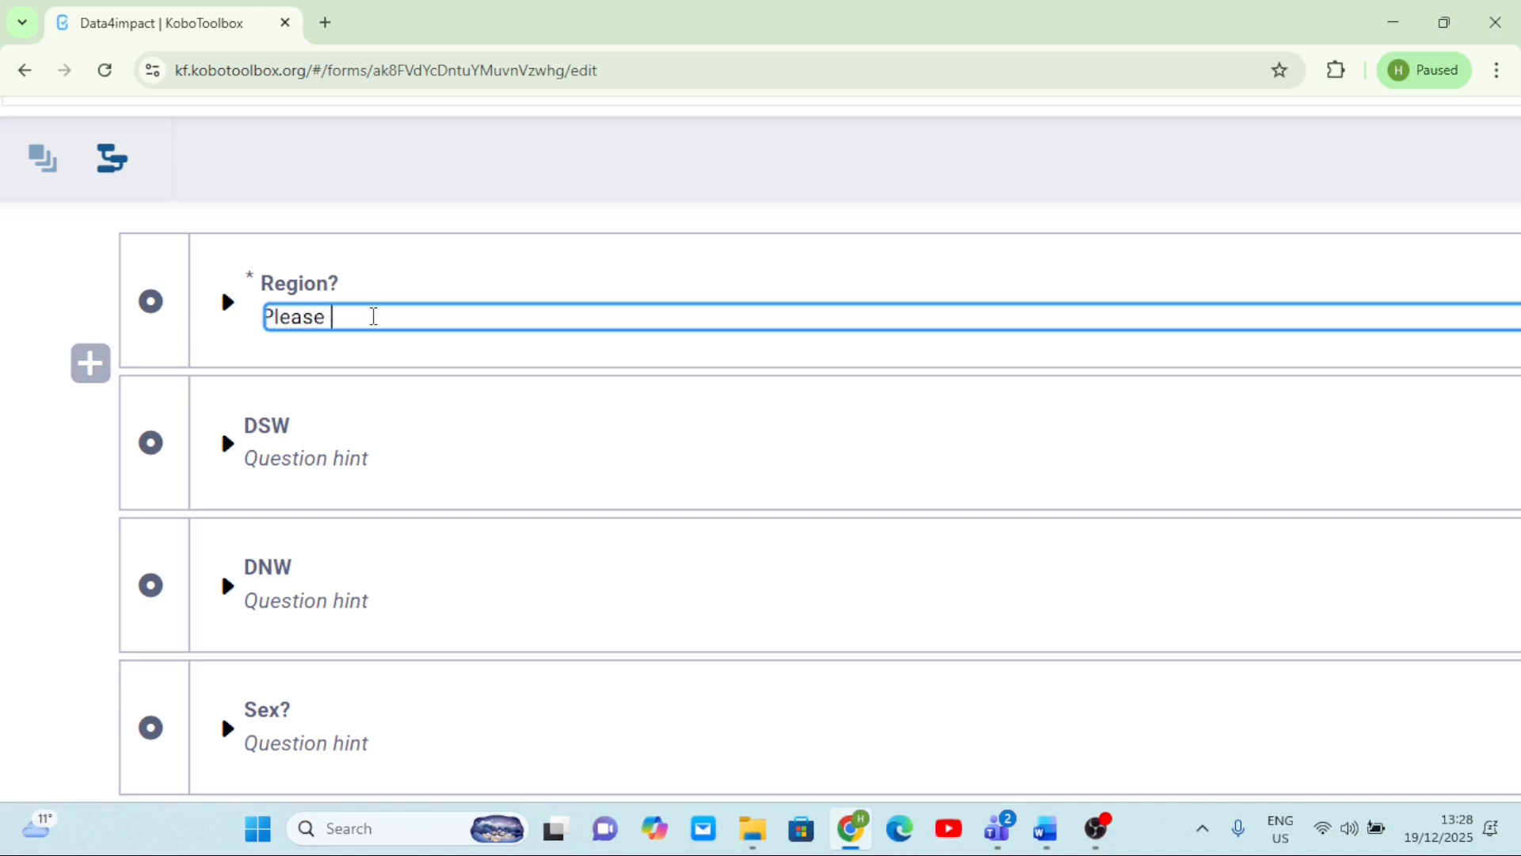
type("ensur")
type("e to ansert ")
type("t hi")
key("BackSpace")
type("this question")
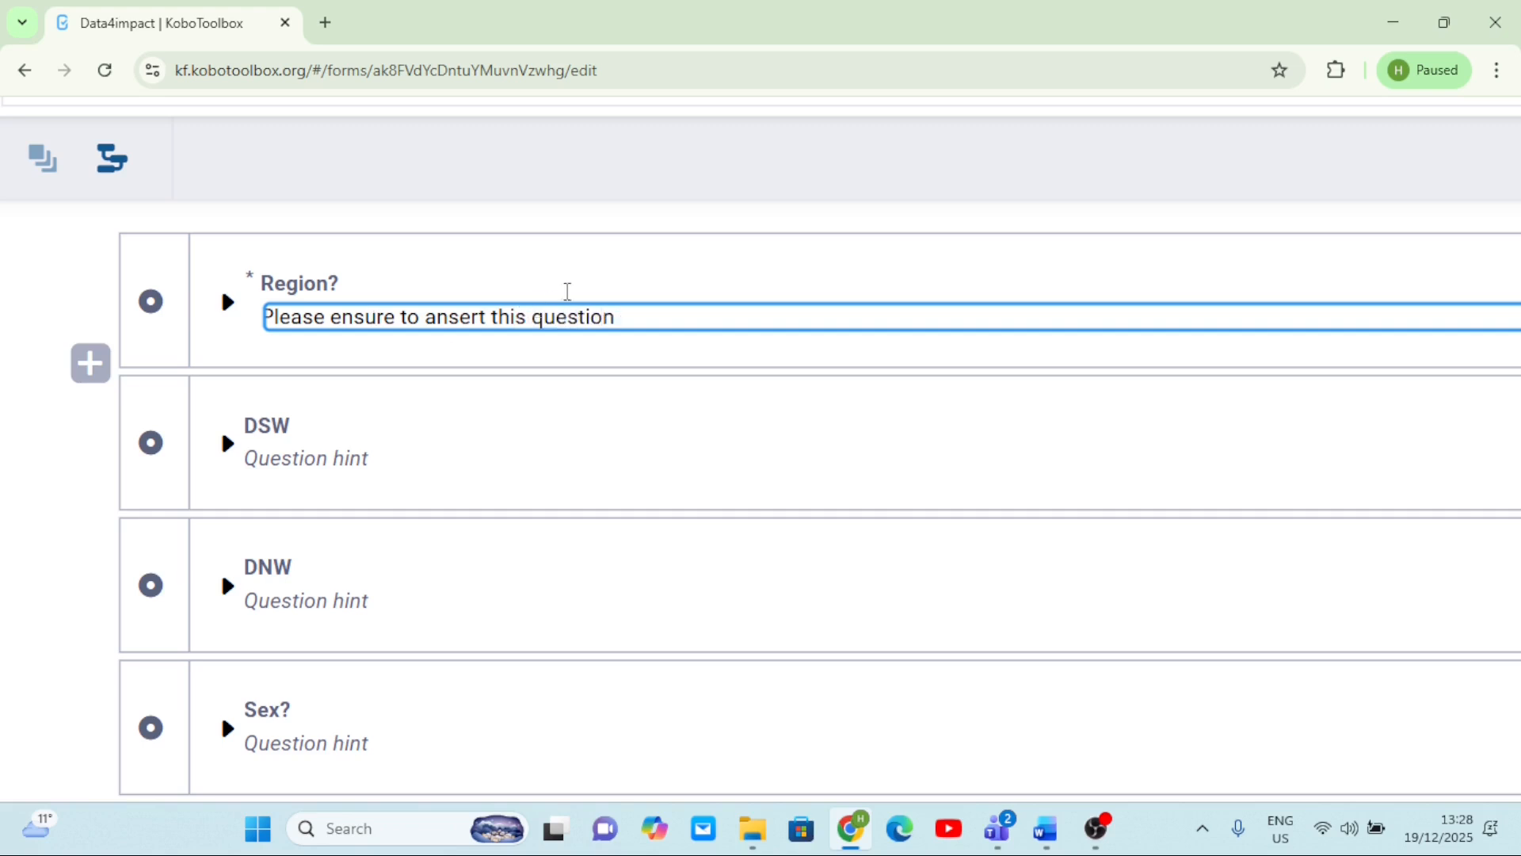
left_click(700, 269)
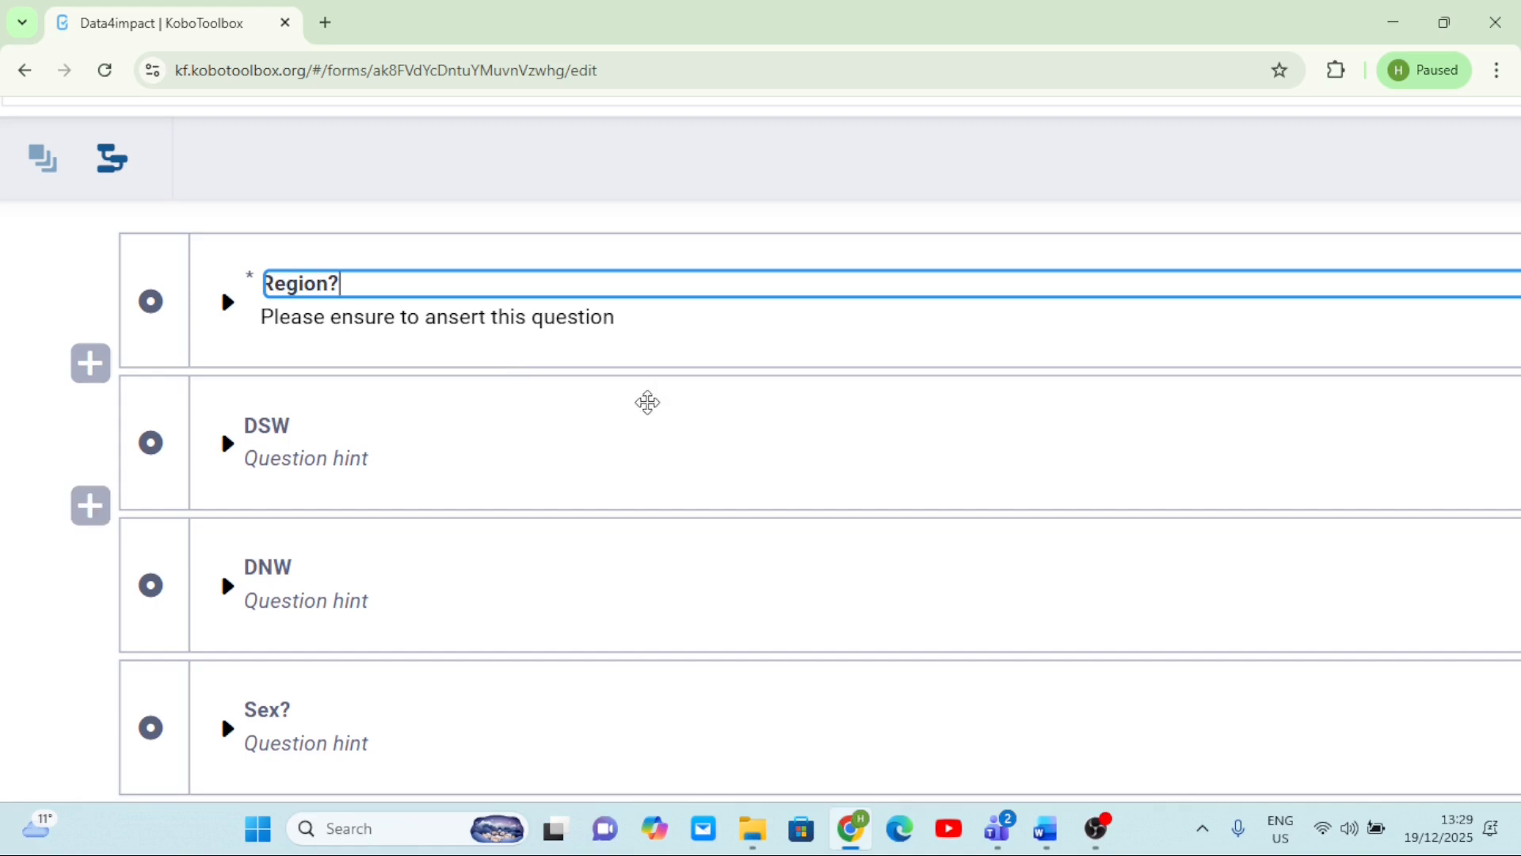
scroll(572, 418, "down", 5)
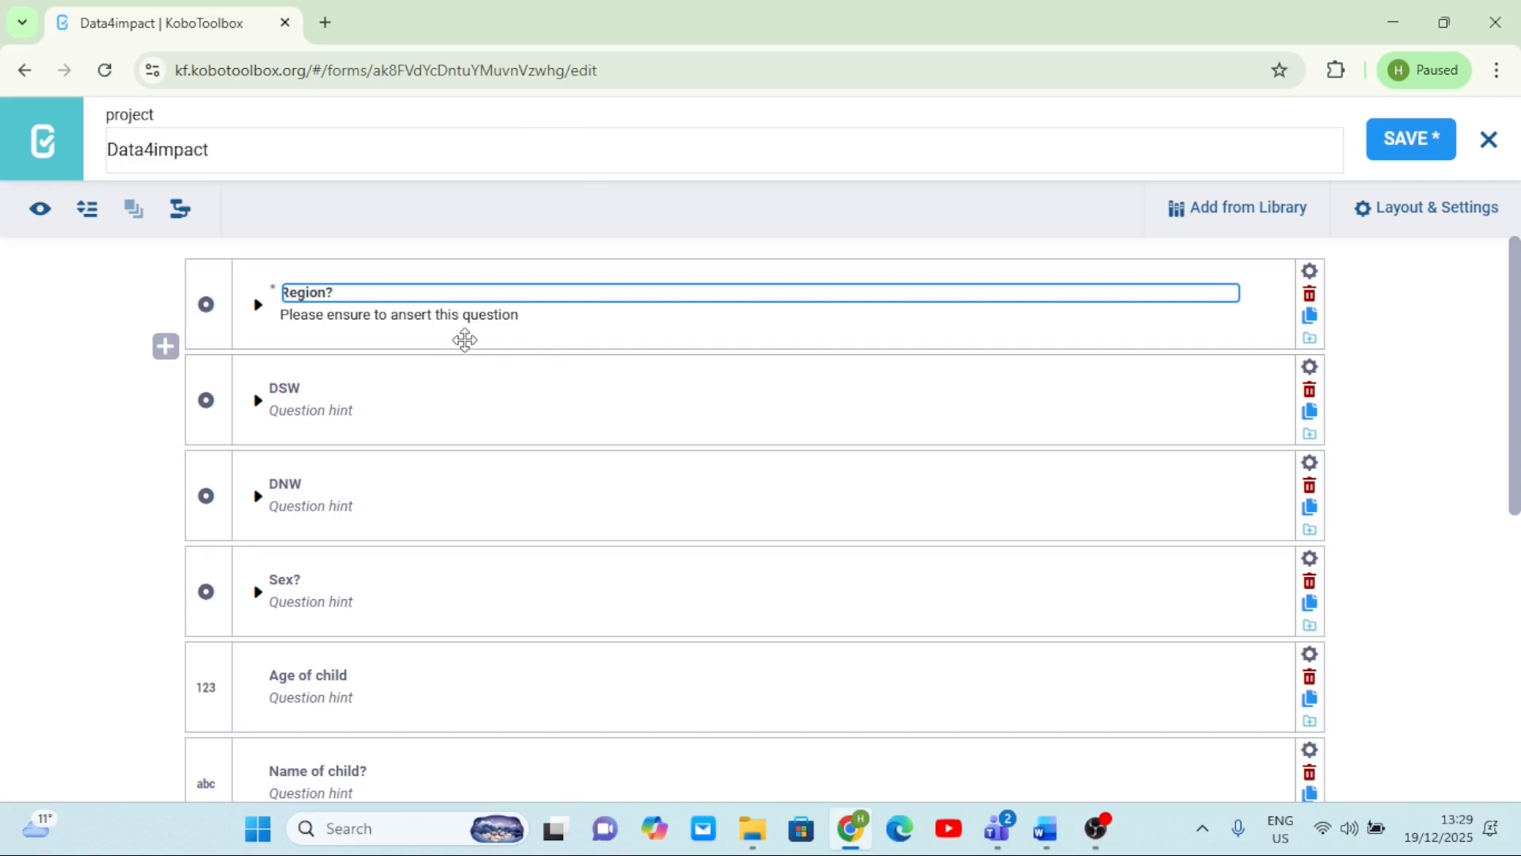
scroll(532, 388, "down", 5)
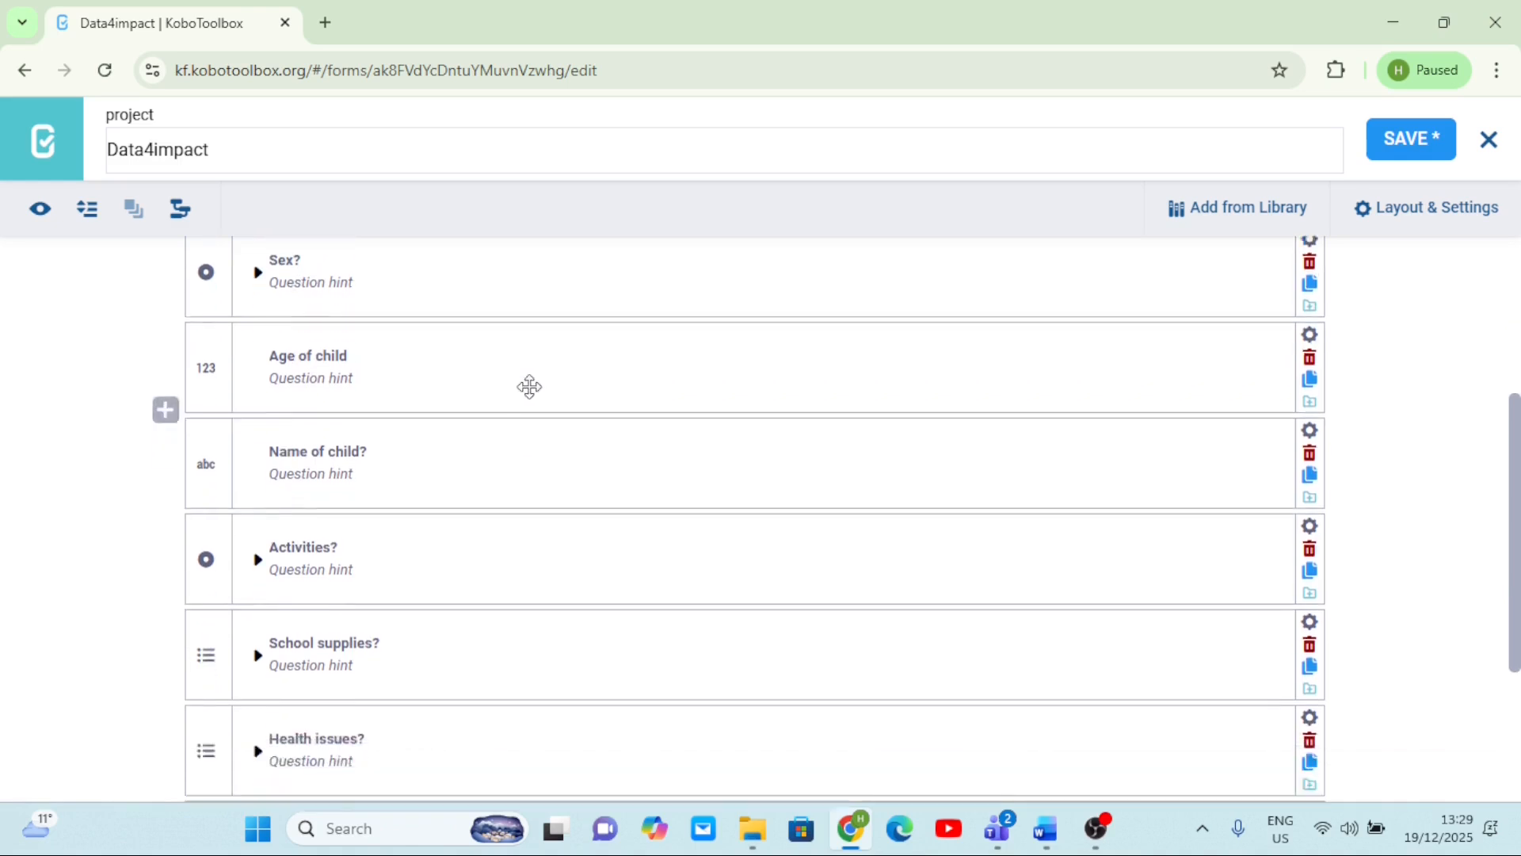
scroll(529, 387, "up", 5)
left_click(755, 411)
left_click(725, 321)
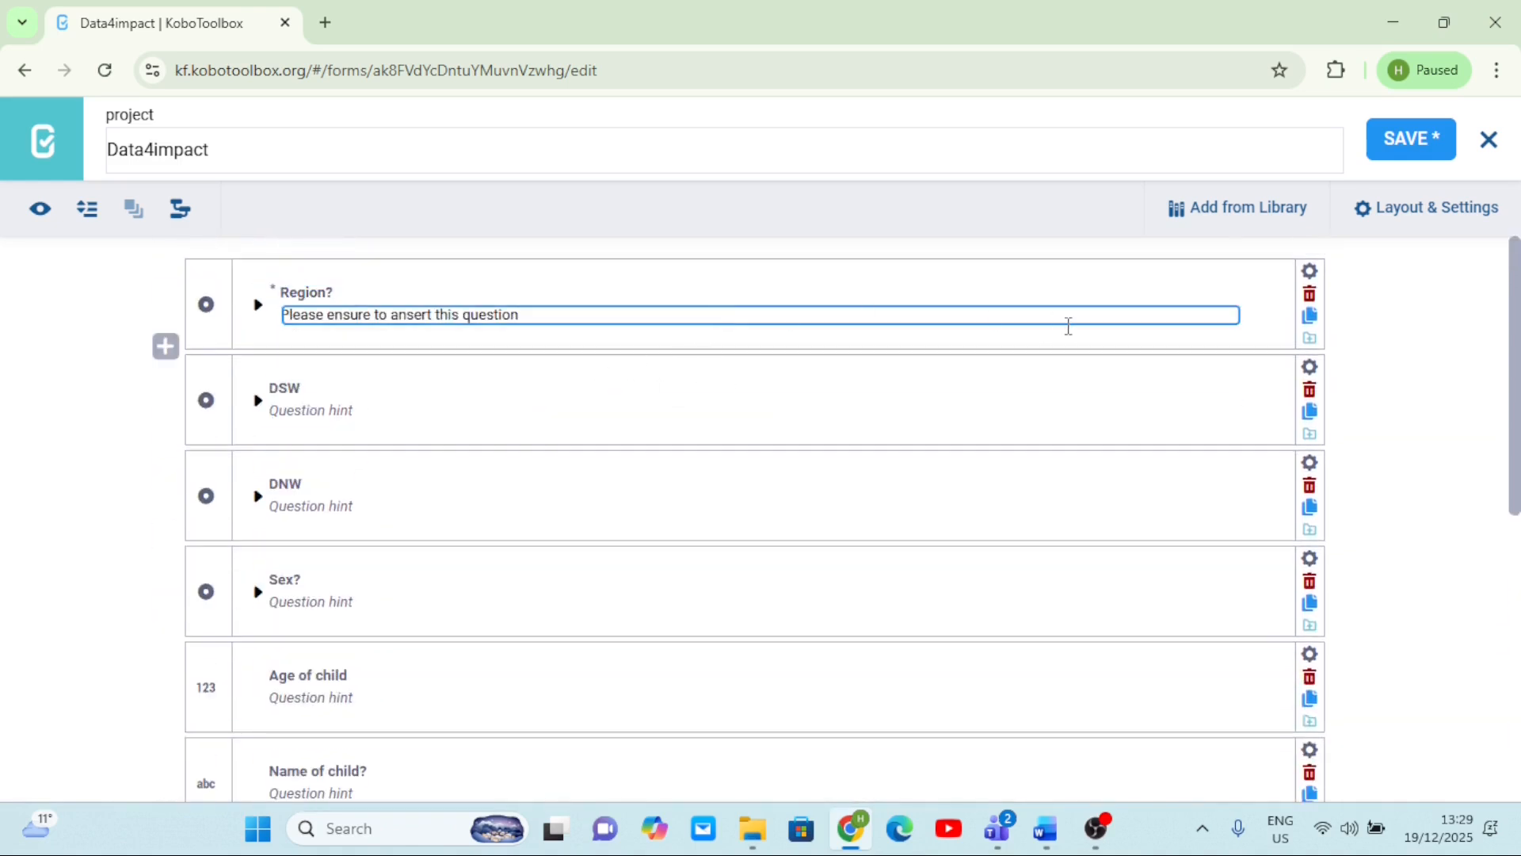
left_click(1311, 323)
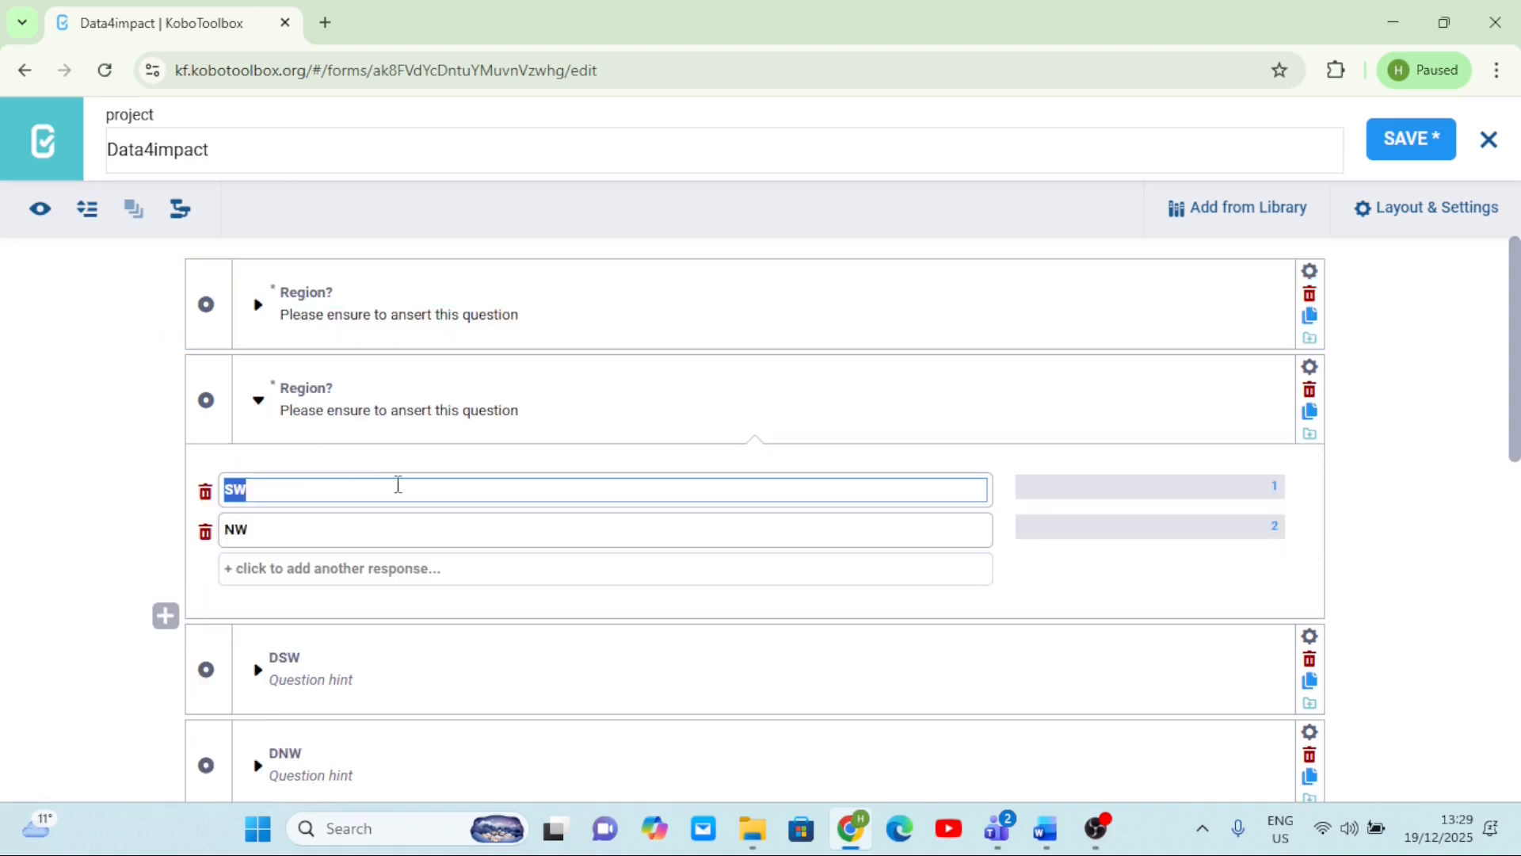
left_click(259, 401)
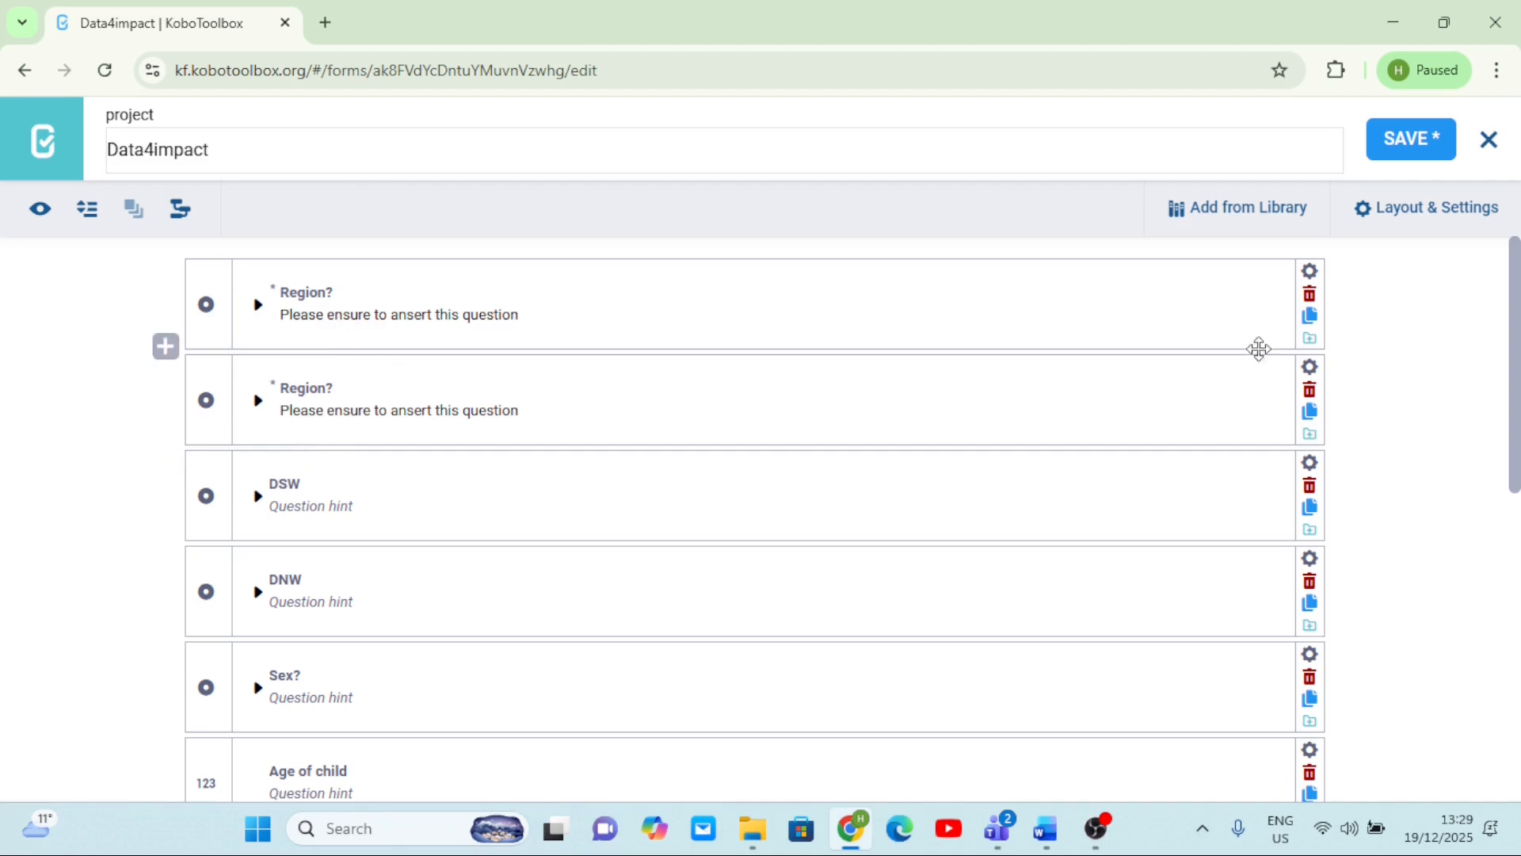
left_click(1312, 392)
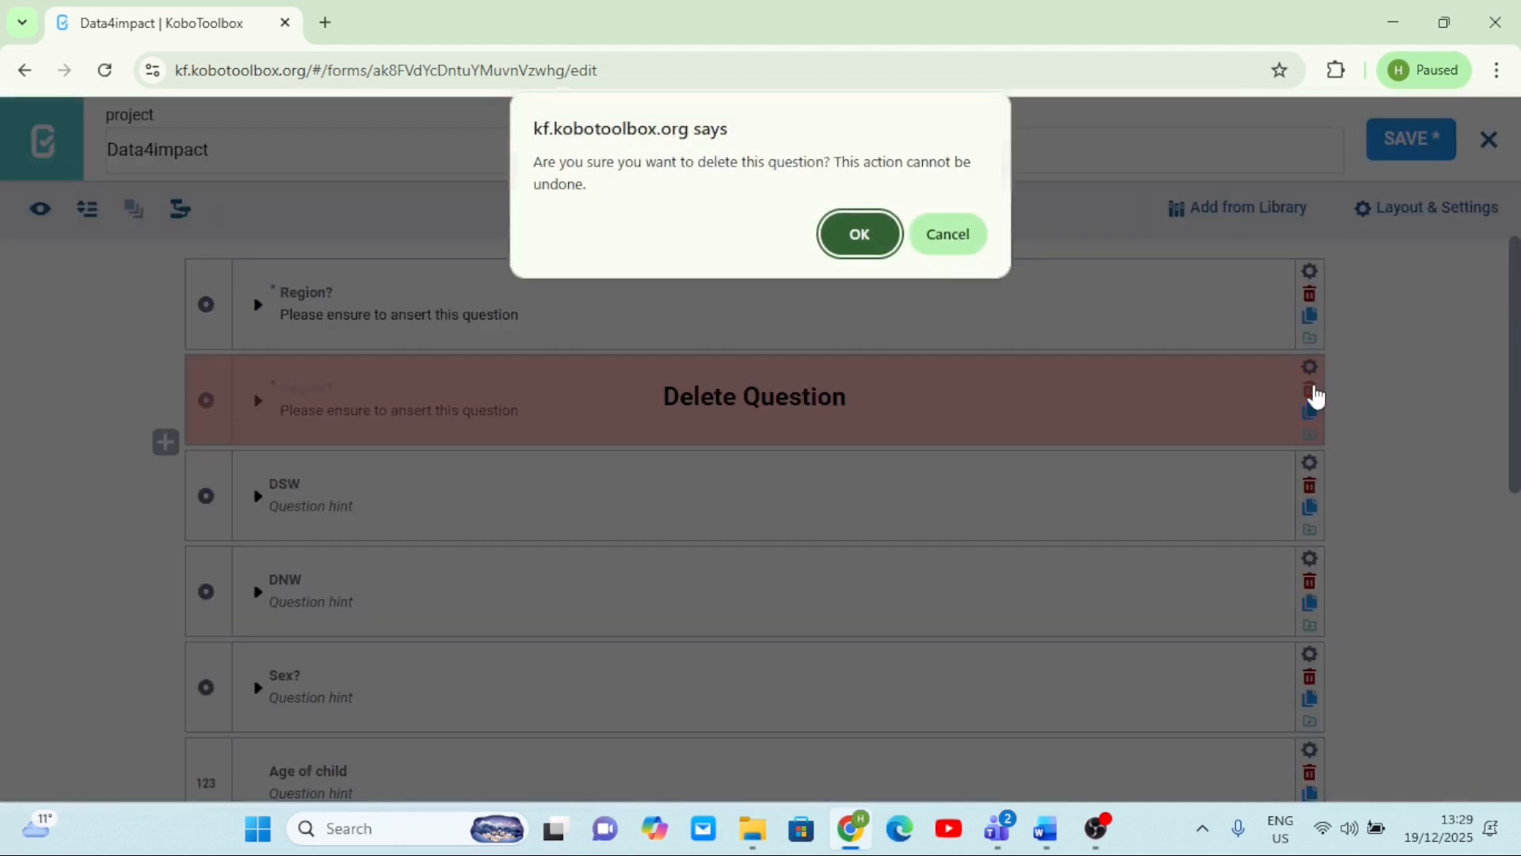
left_click(871, 234)
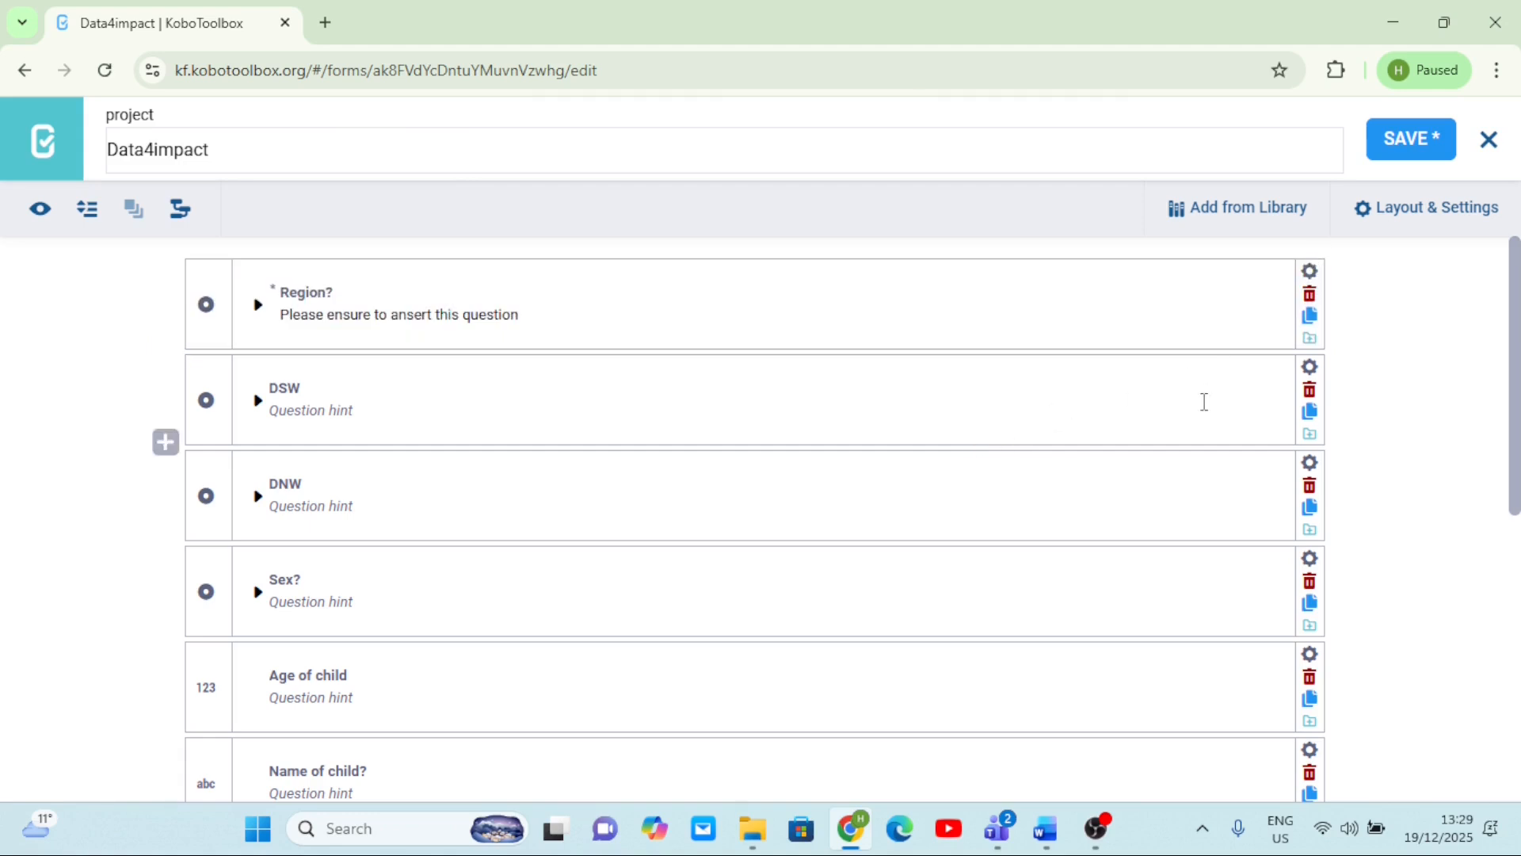
Step: Make the DSW, DNW and Sex? questions mandatory through their settings
left_click(1310, 370)
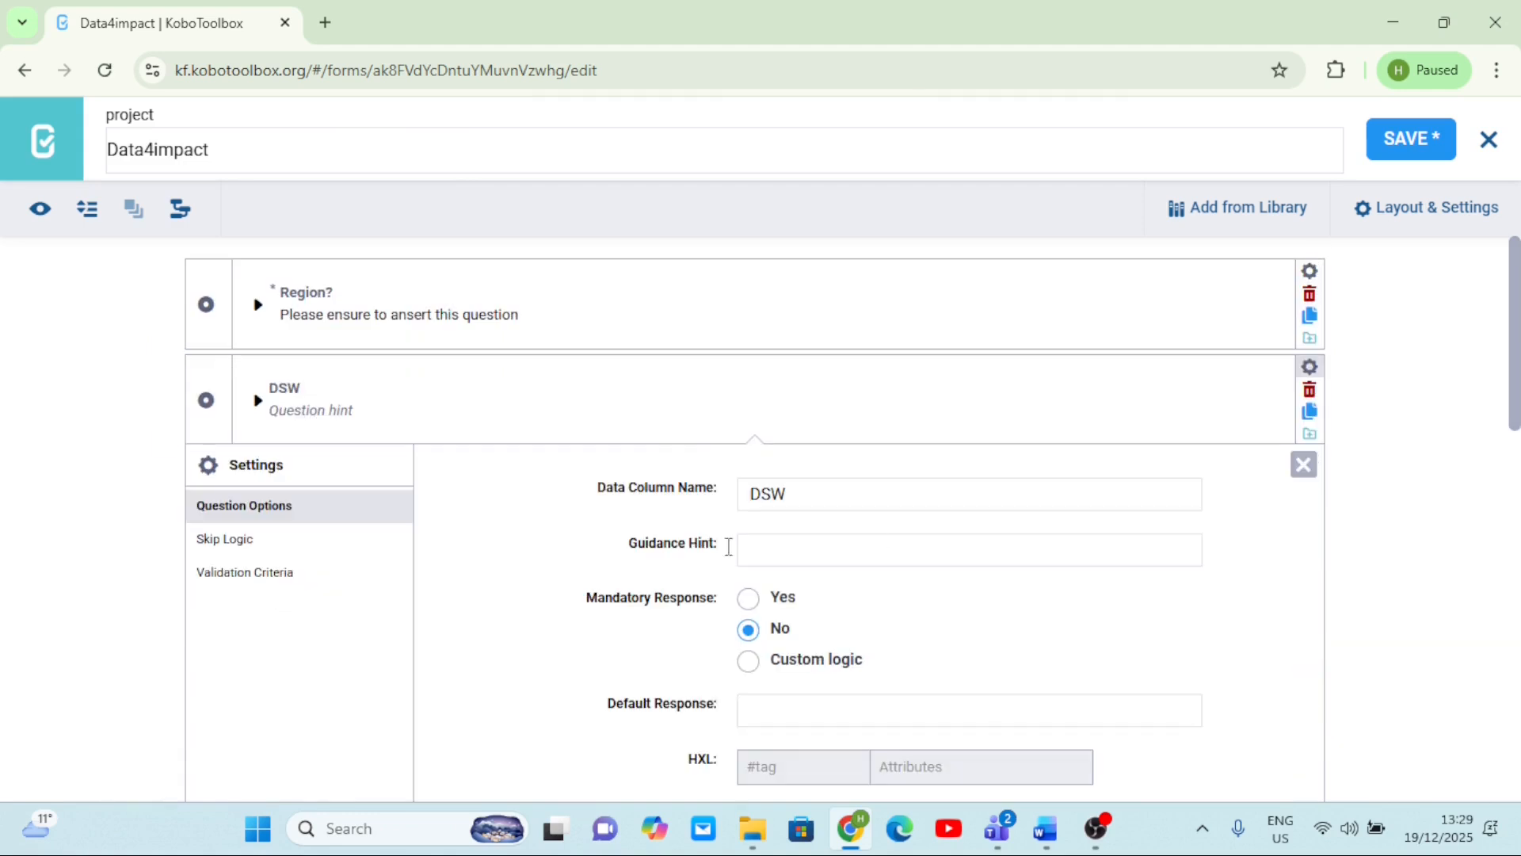
left_click(747, 599)
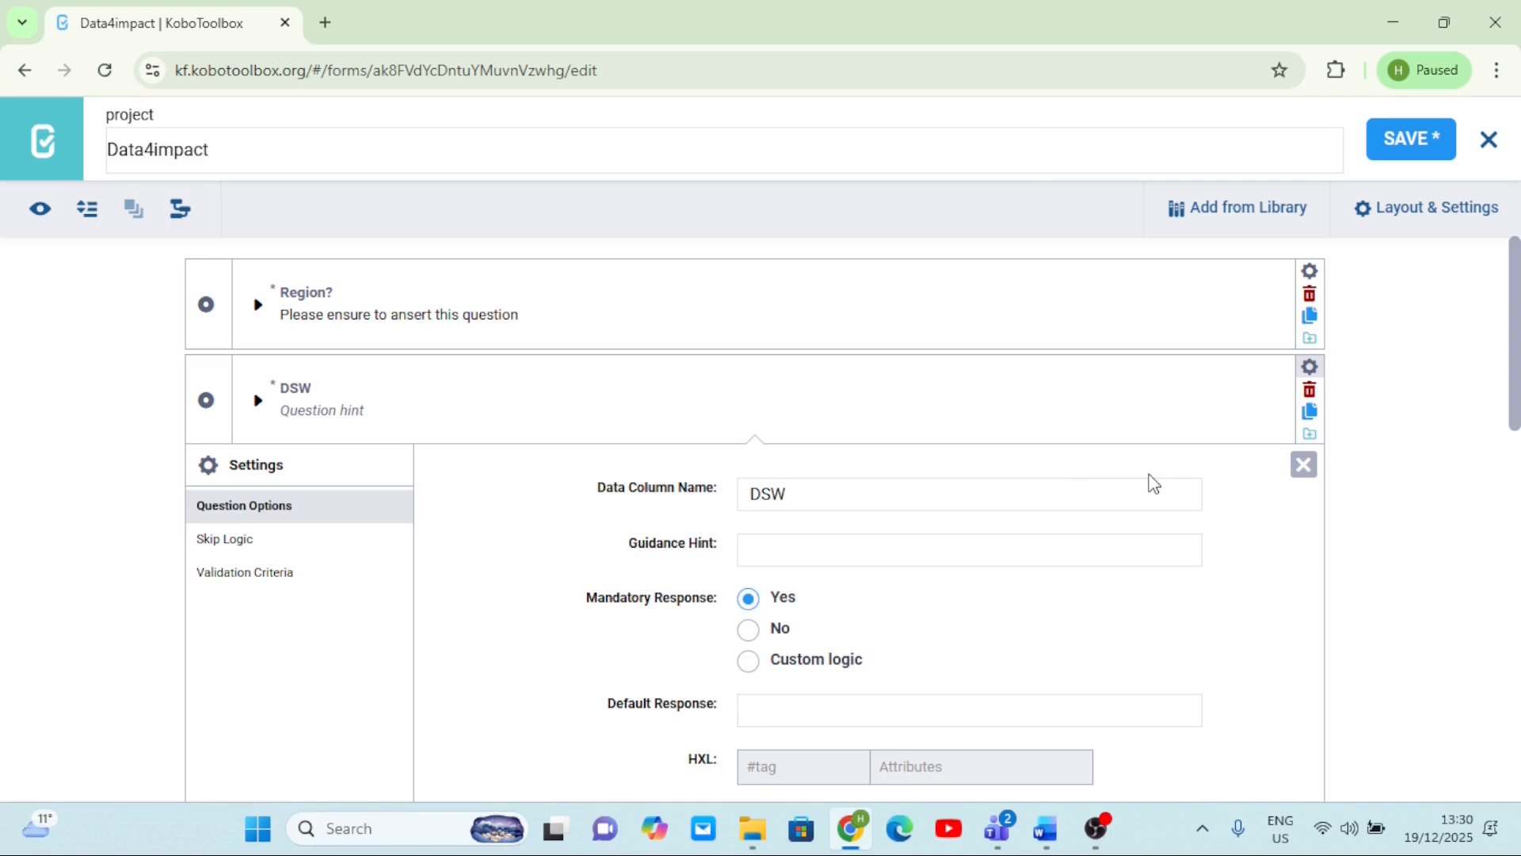
left_click(1302, 464)
scroll(792, 537, "down", 2)
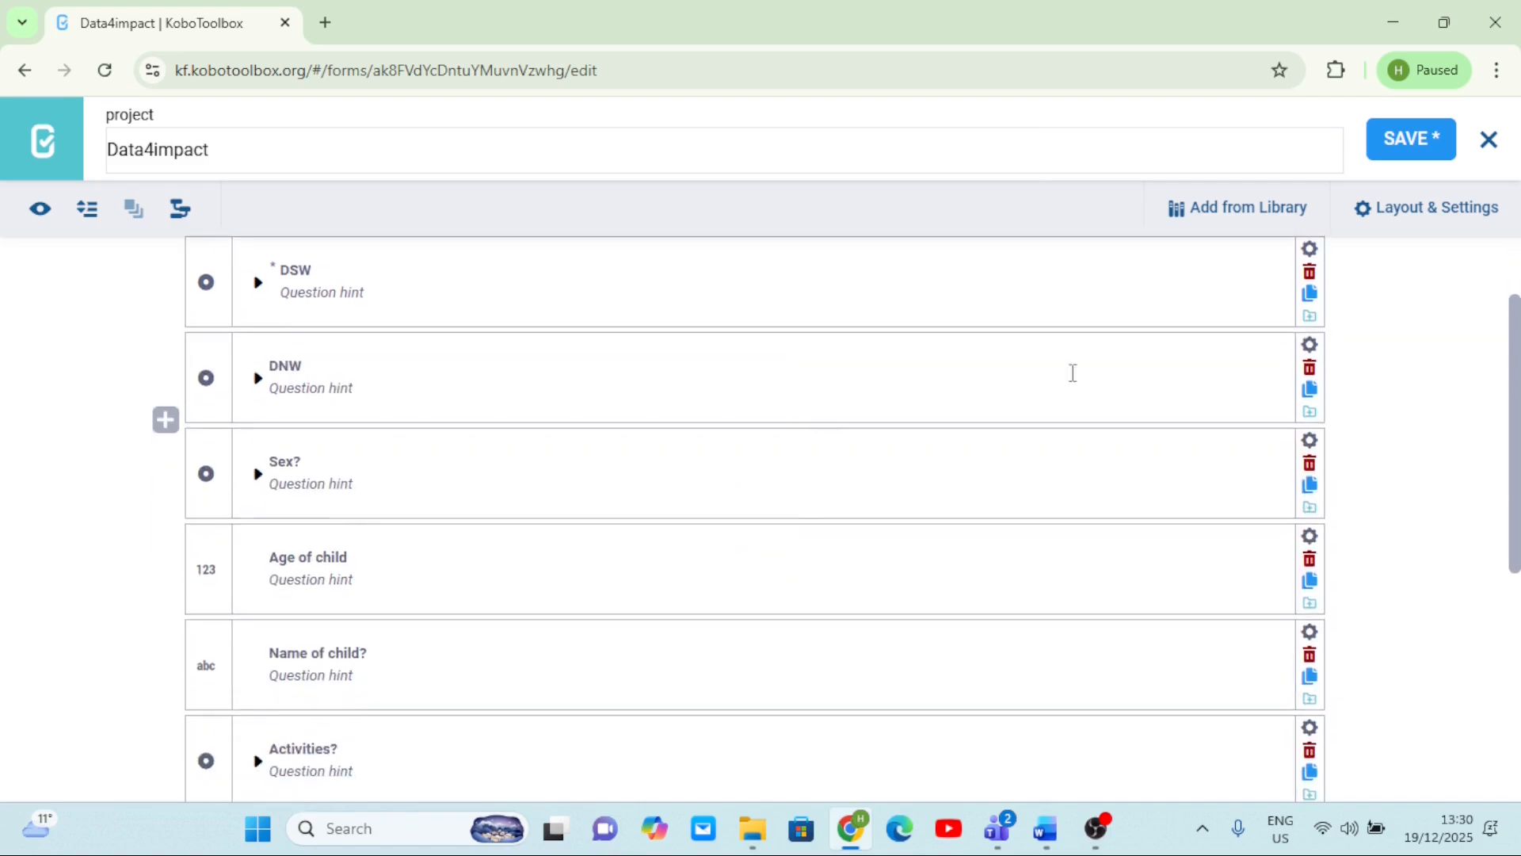
left_click(1309, 356)
left_click(748, 576)
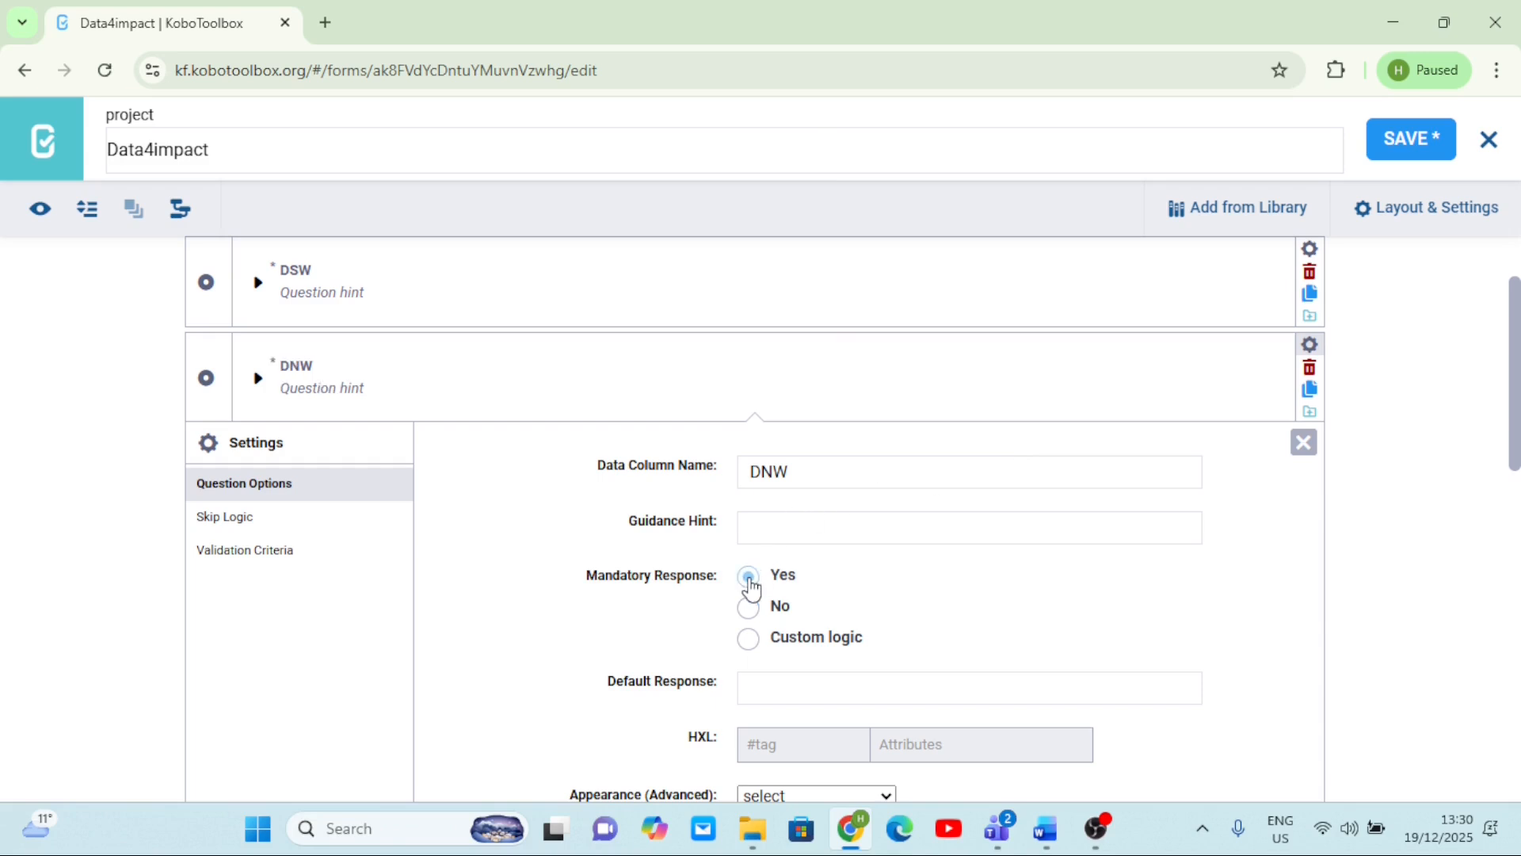
left_click(1302, 444)
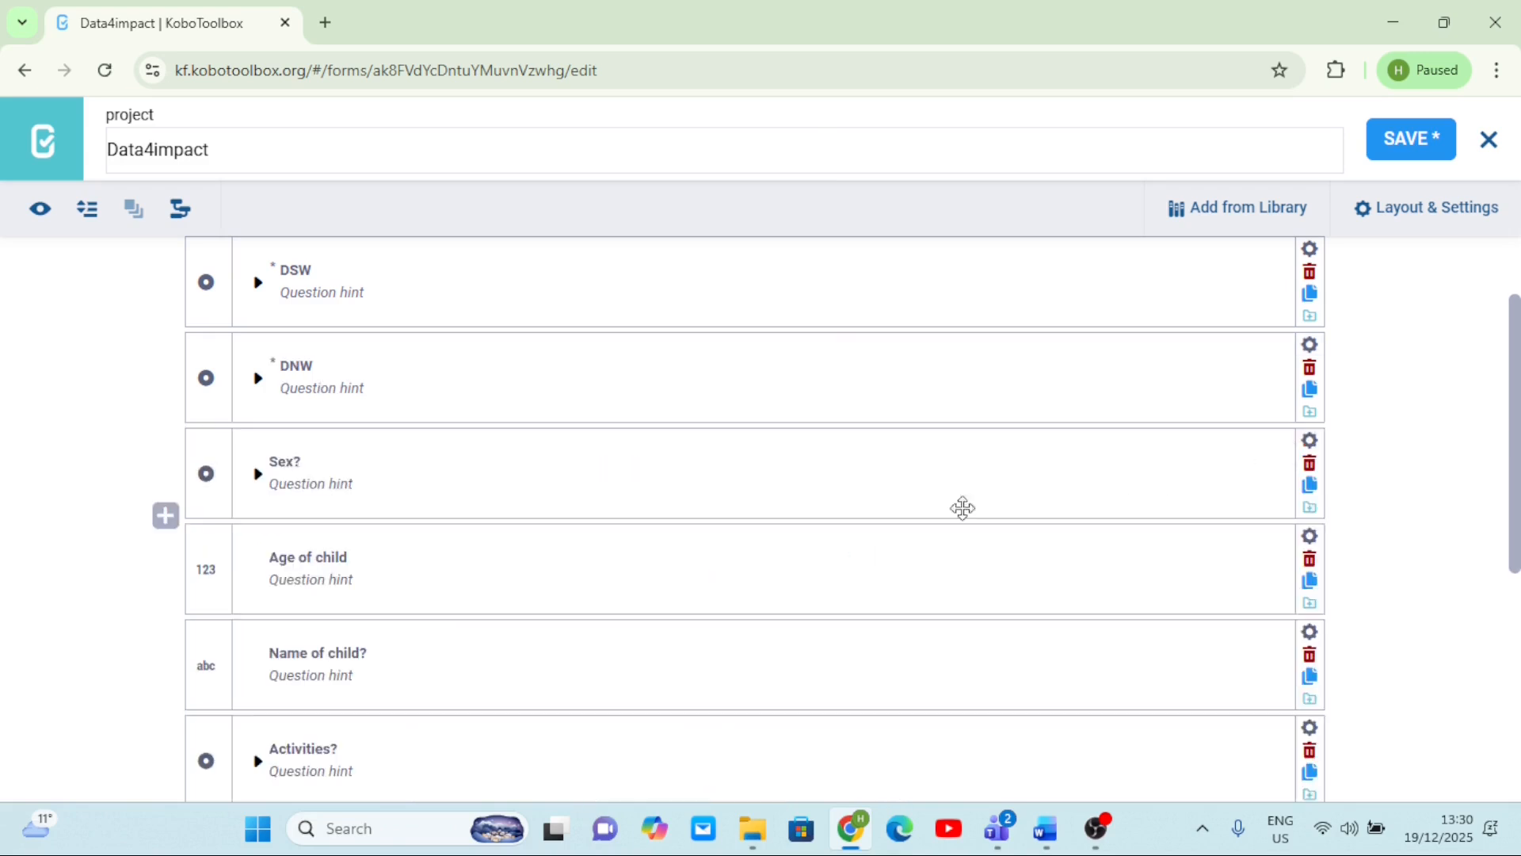
scroll(748, 515, "down", 1)
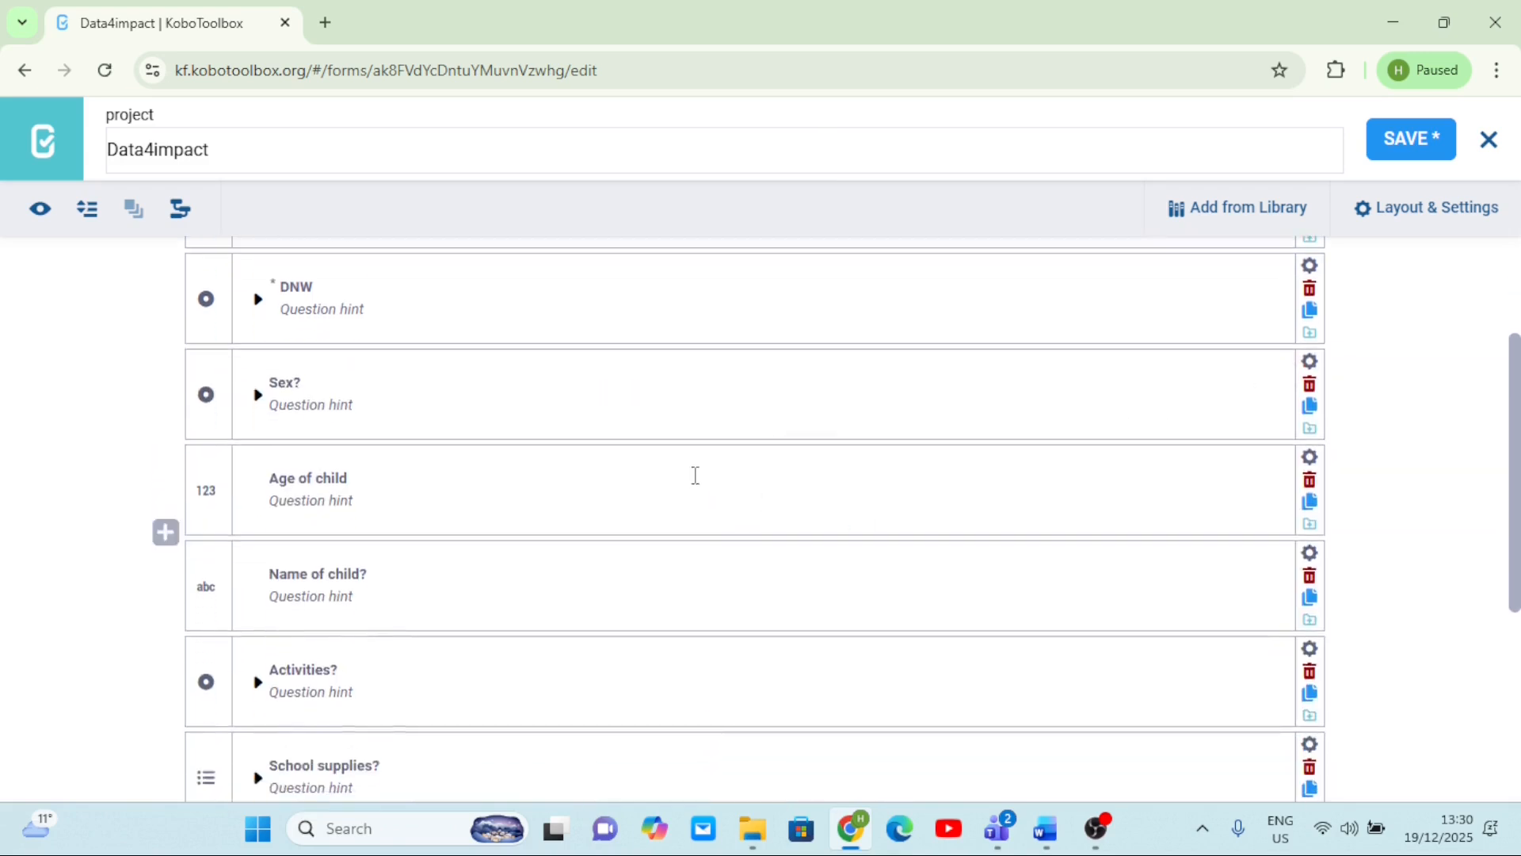
left_click(1310, 361)
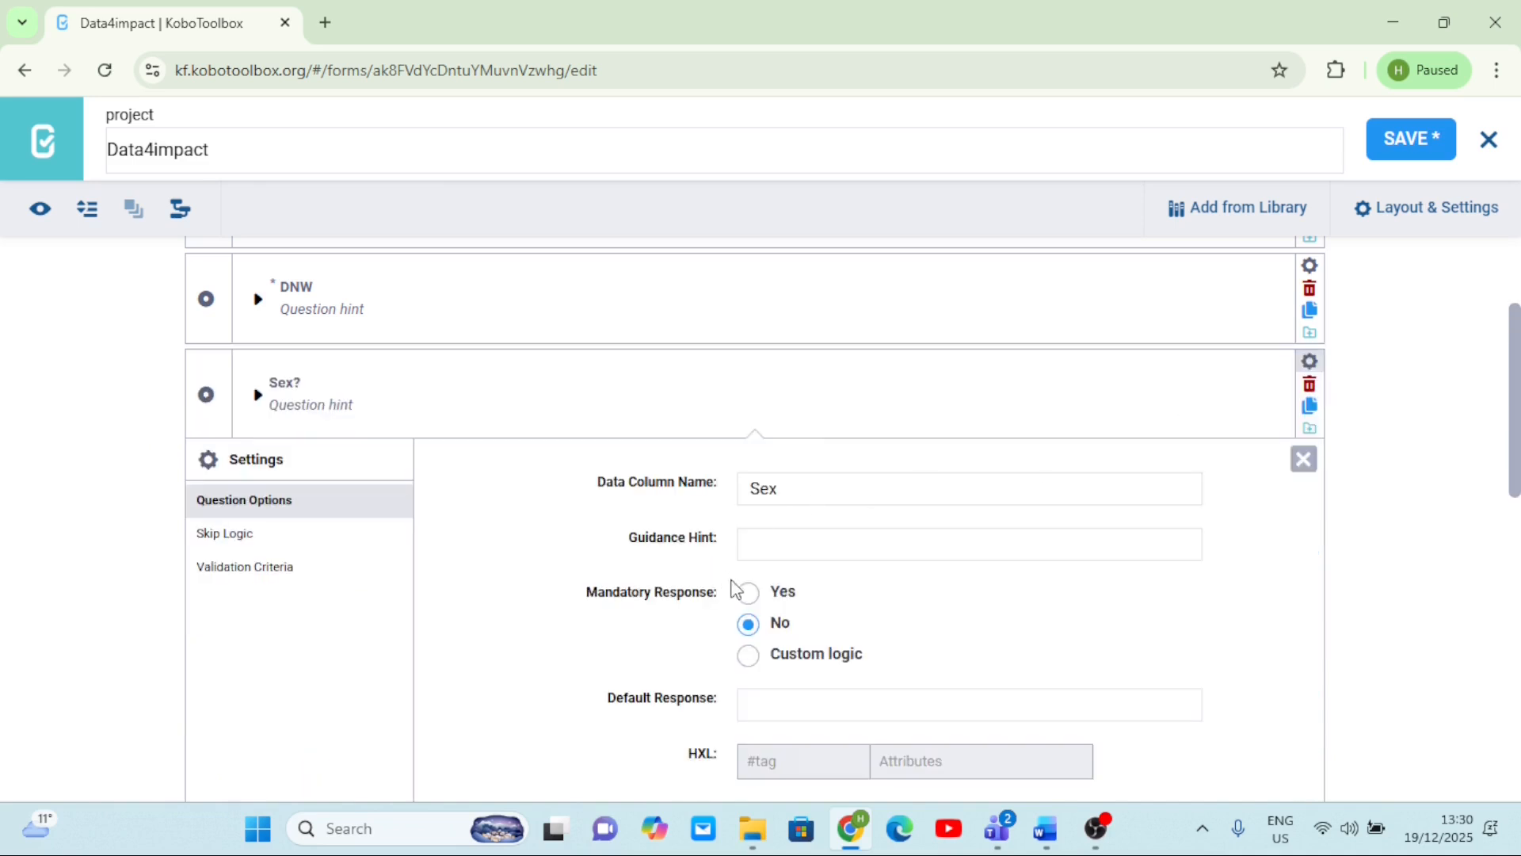
left_click(749, 596)
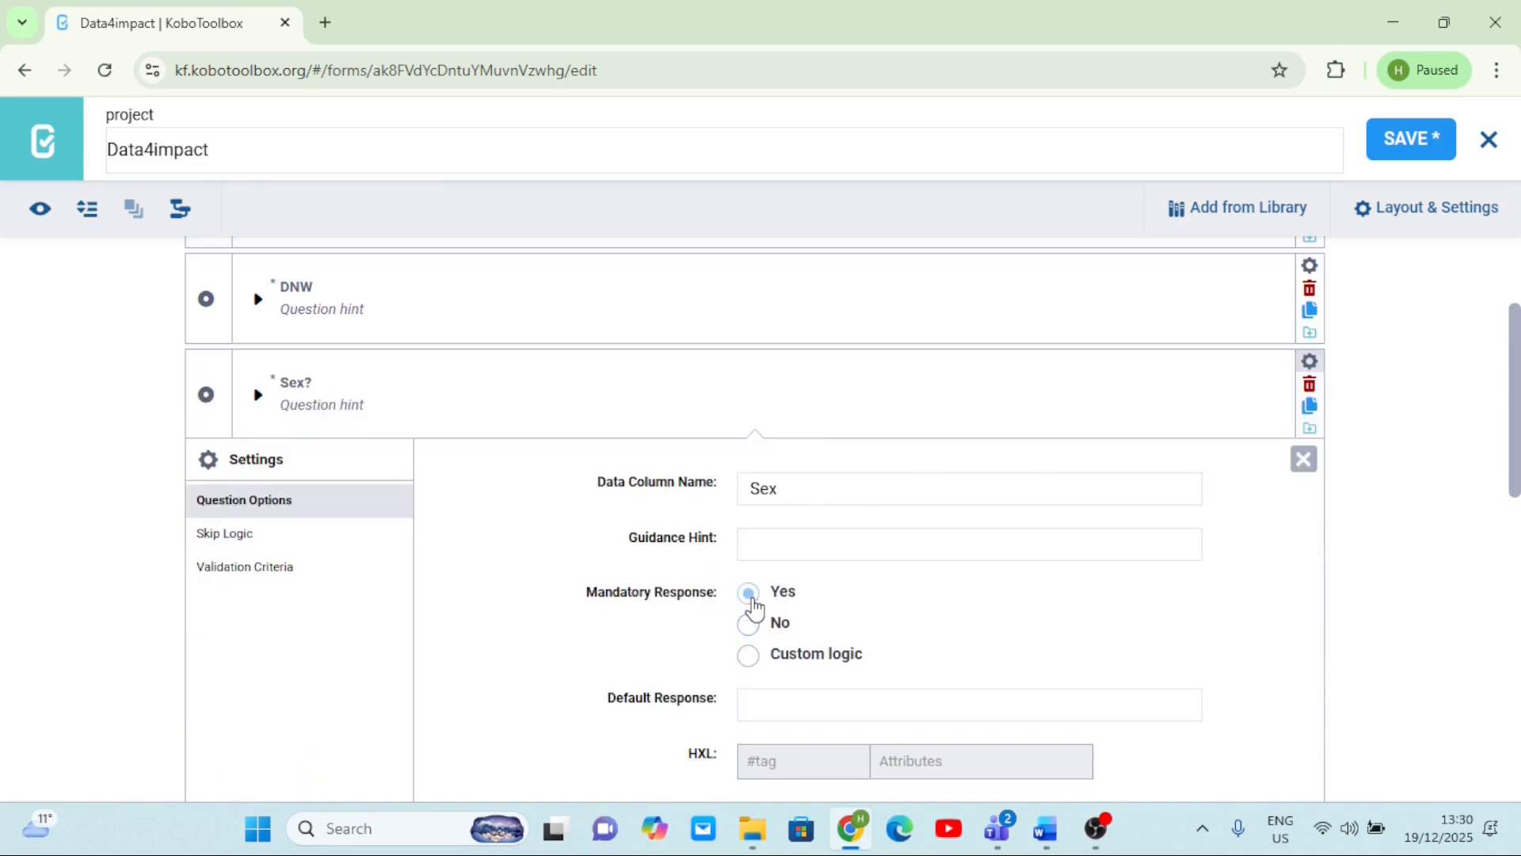
left_click(1303, 460)
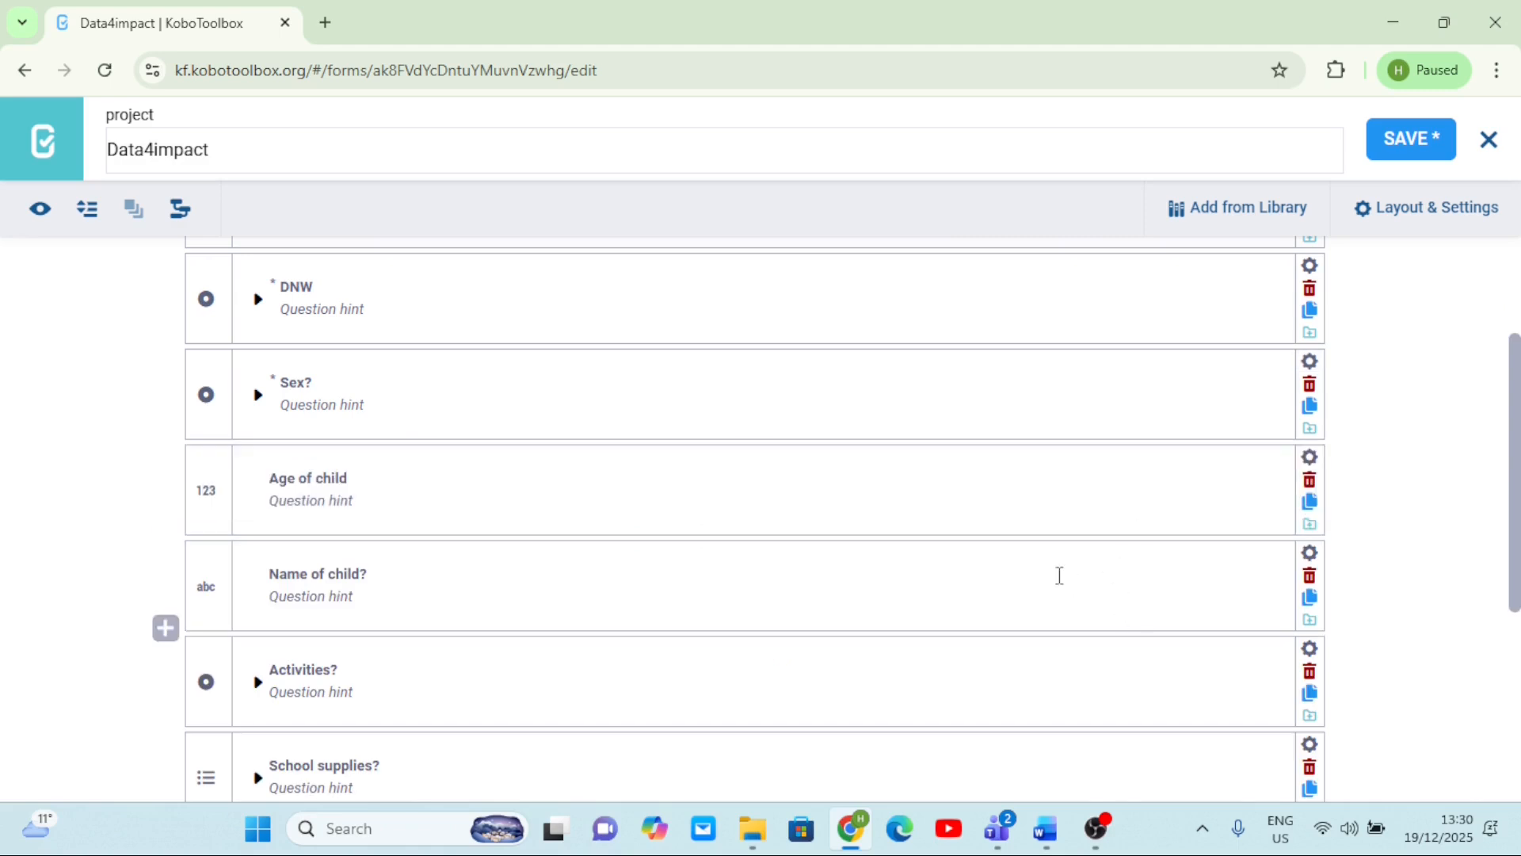
scroll(1060, 576, "down", 1)
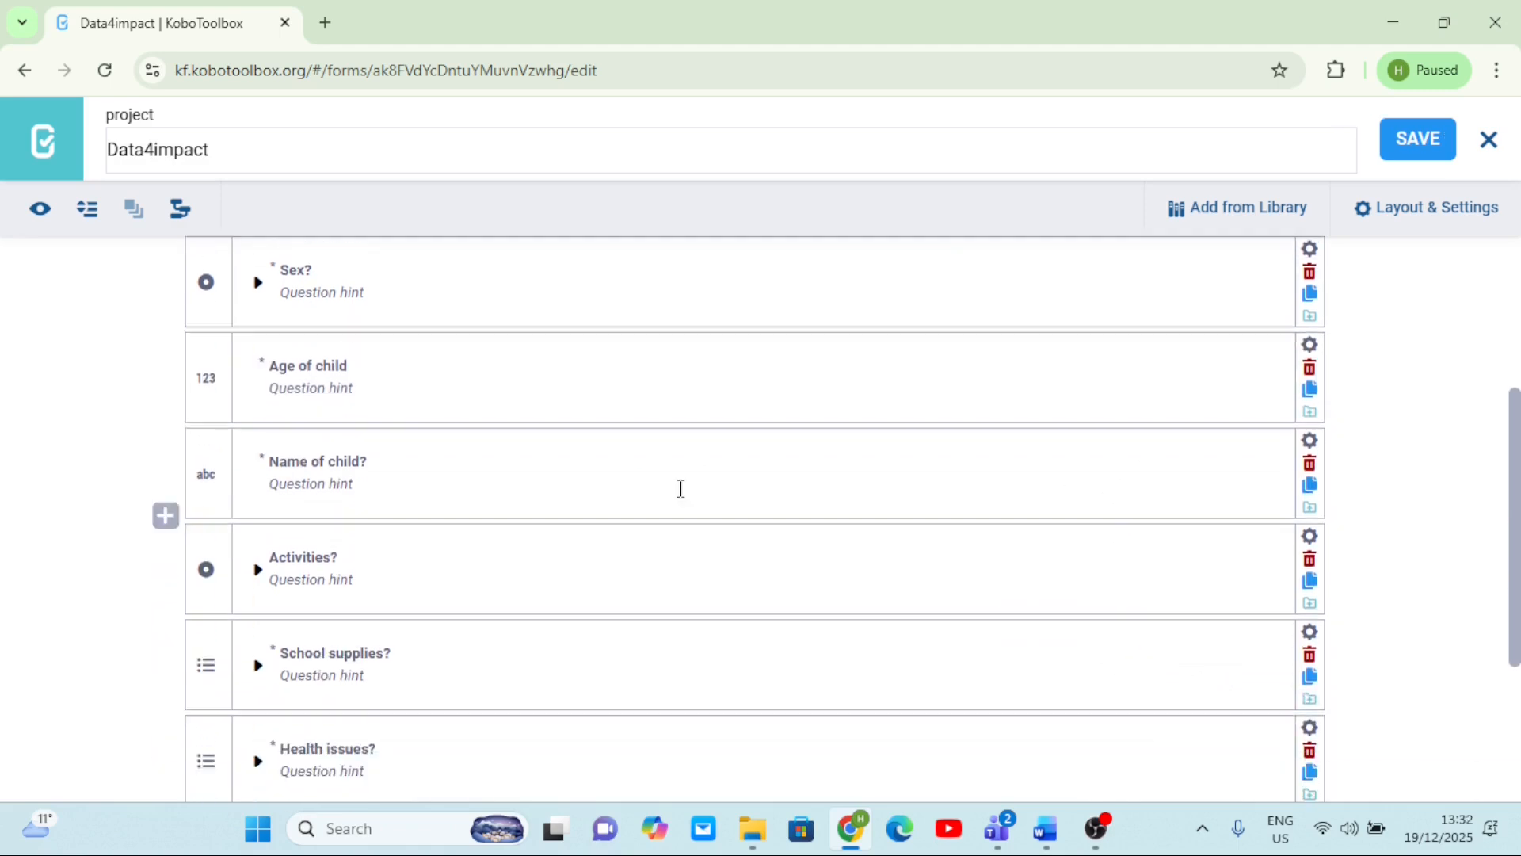
scroll(679, 486, "down", 3)
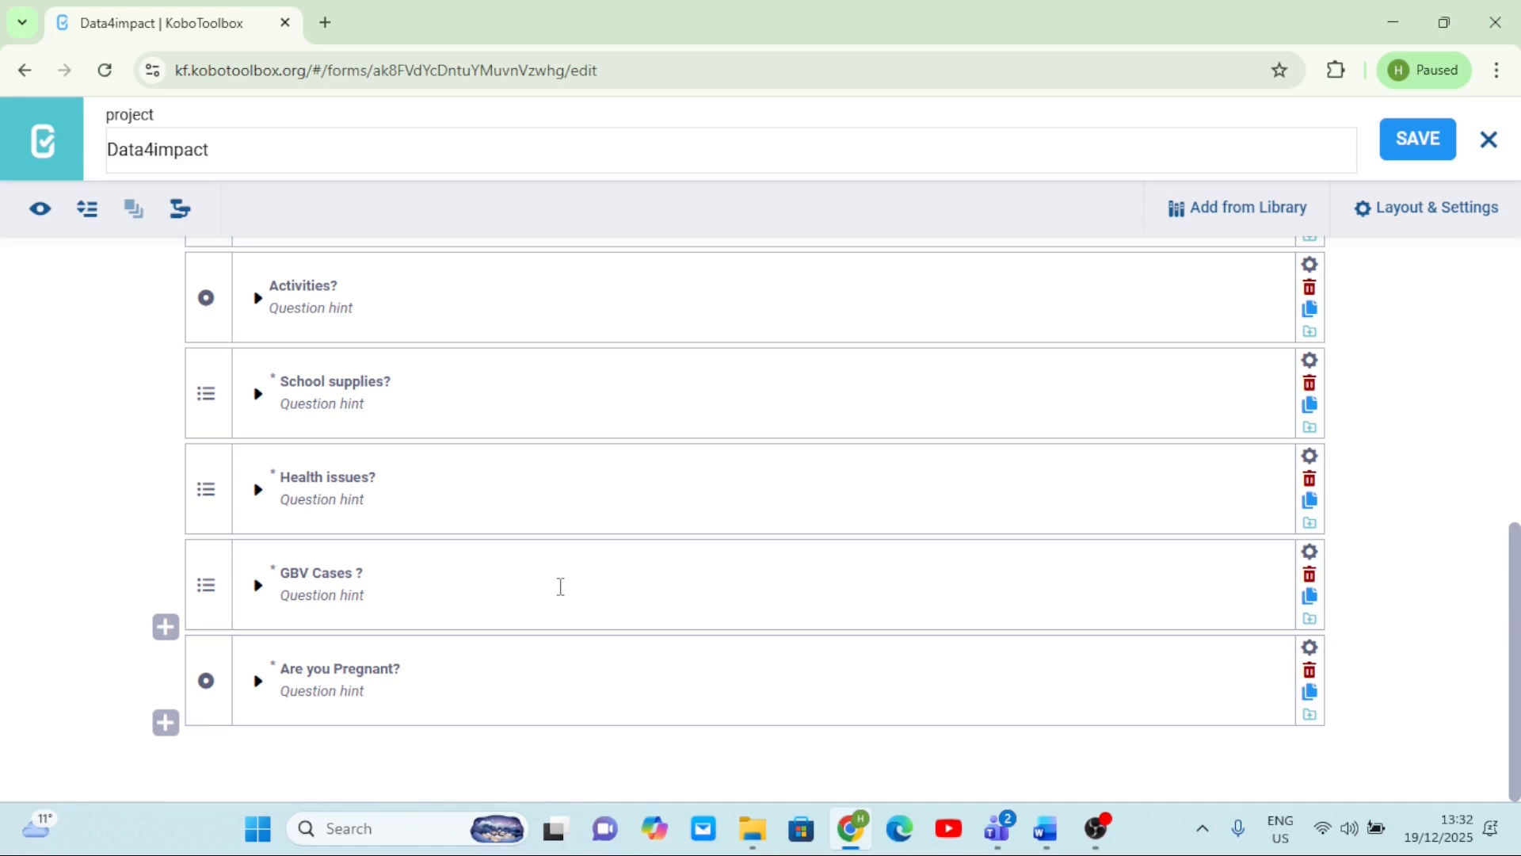
left_click(167, 723)
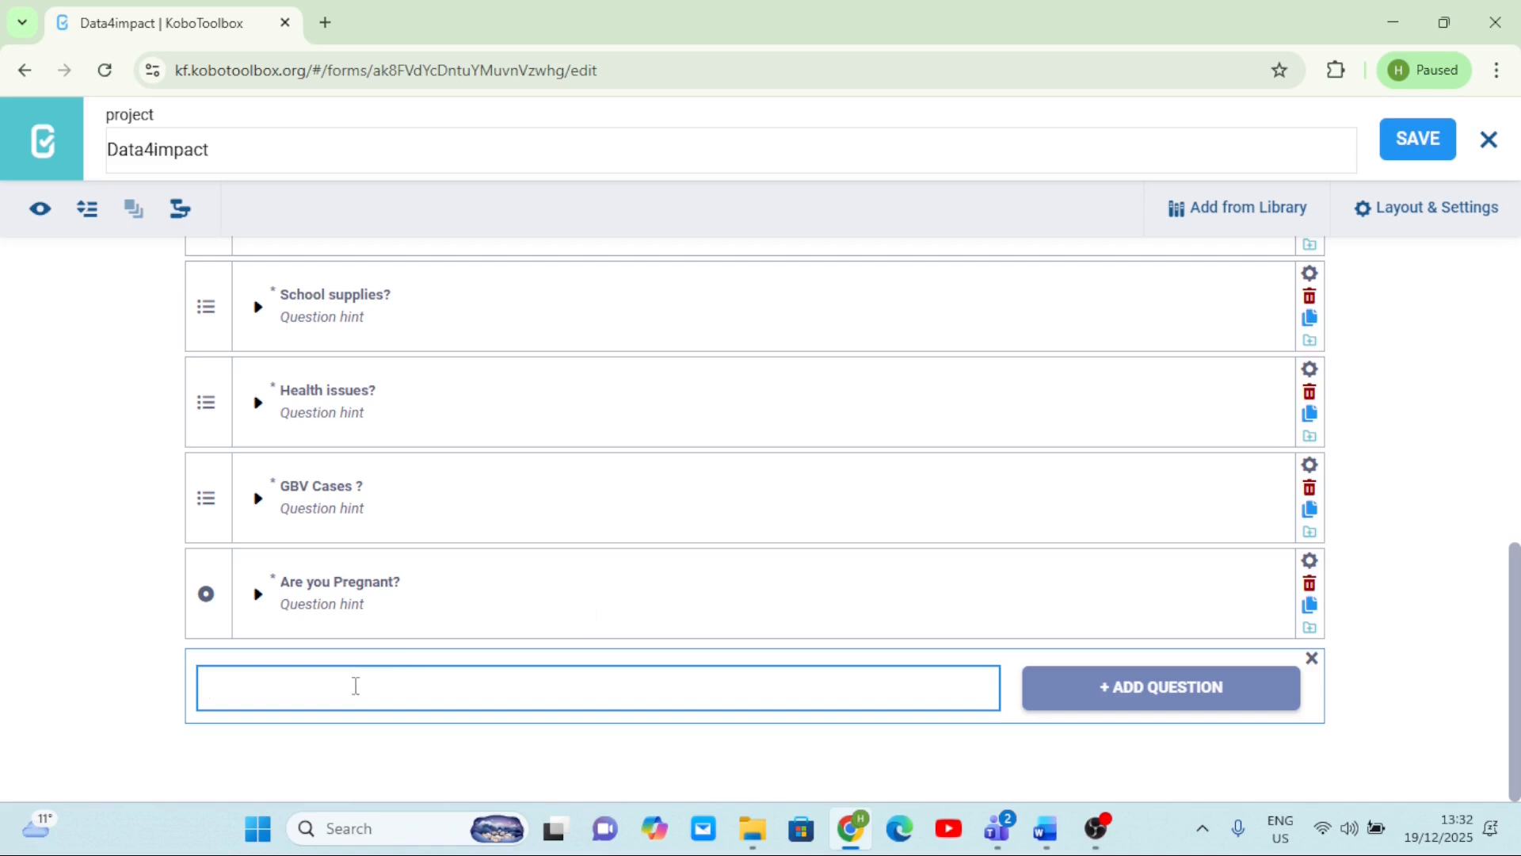
left_click(1152, 697)
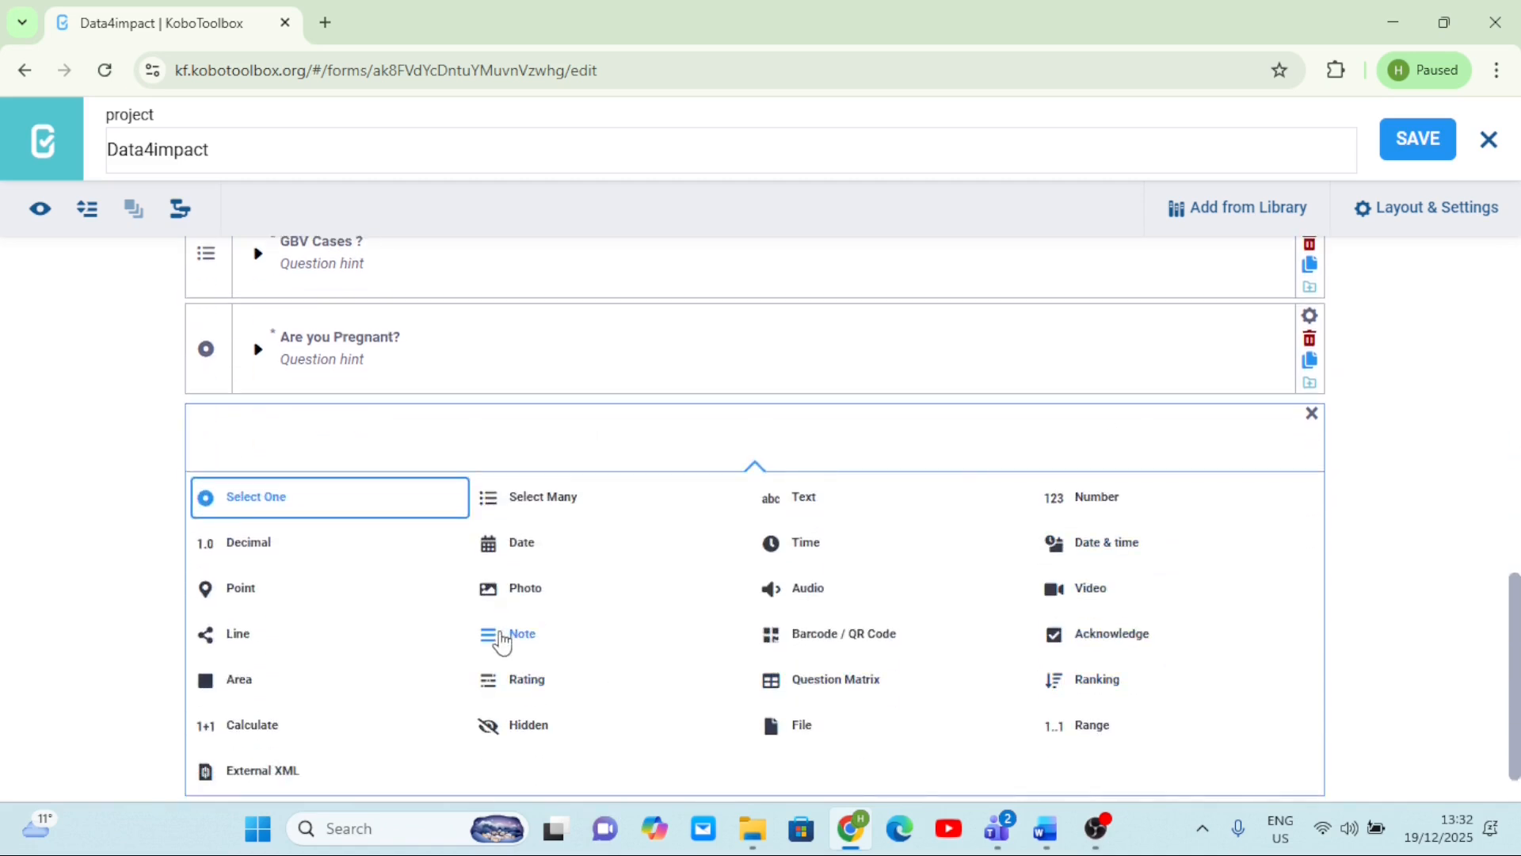
left_click(526, 643)
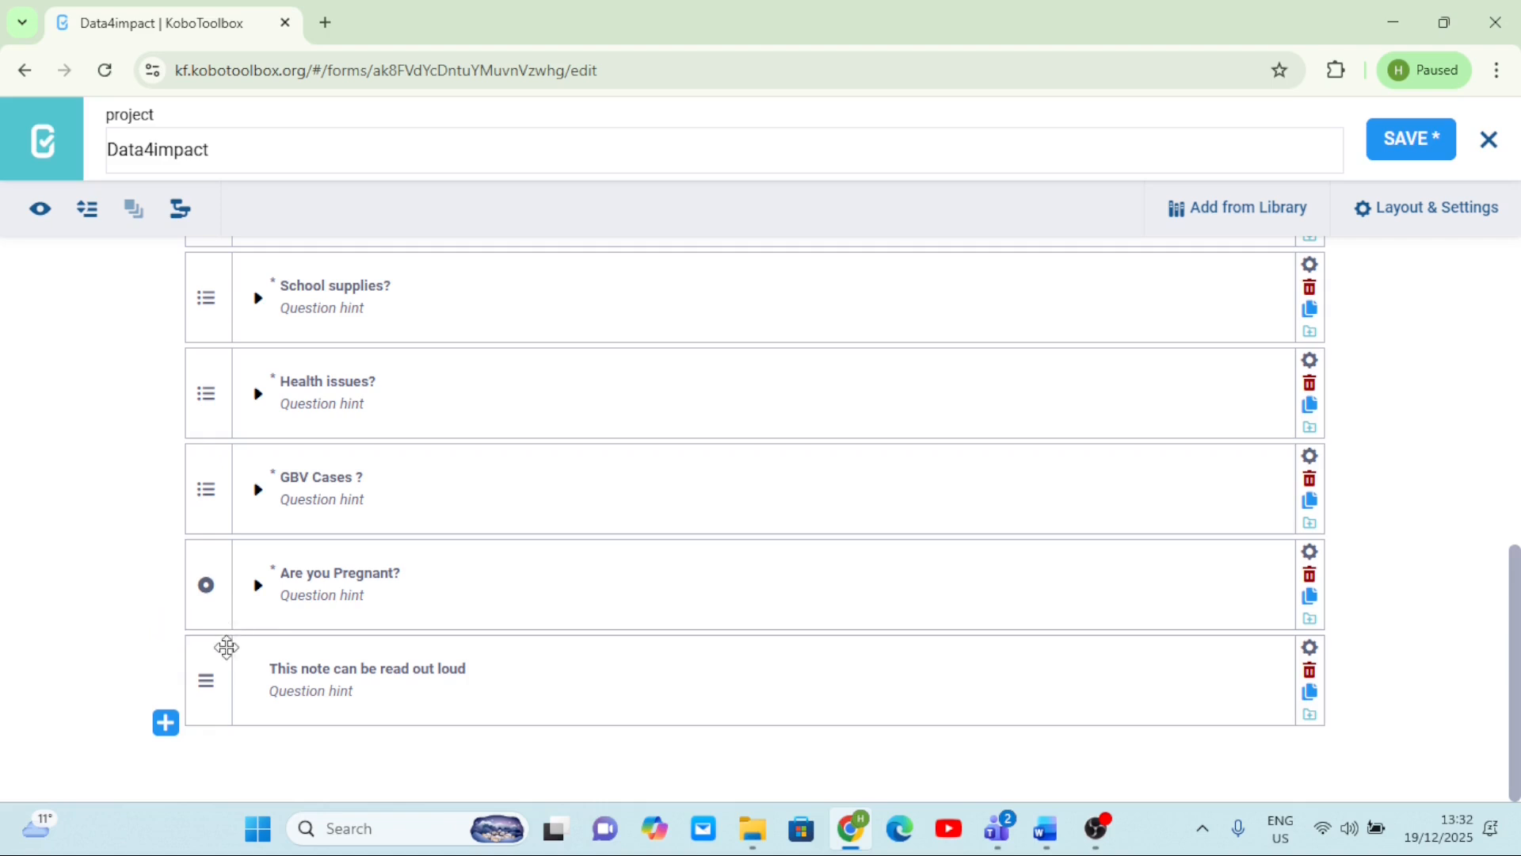
left_click(1310, 671)
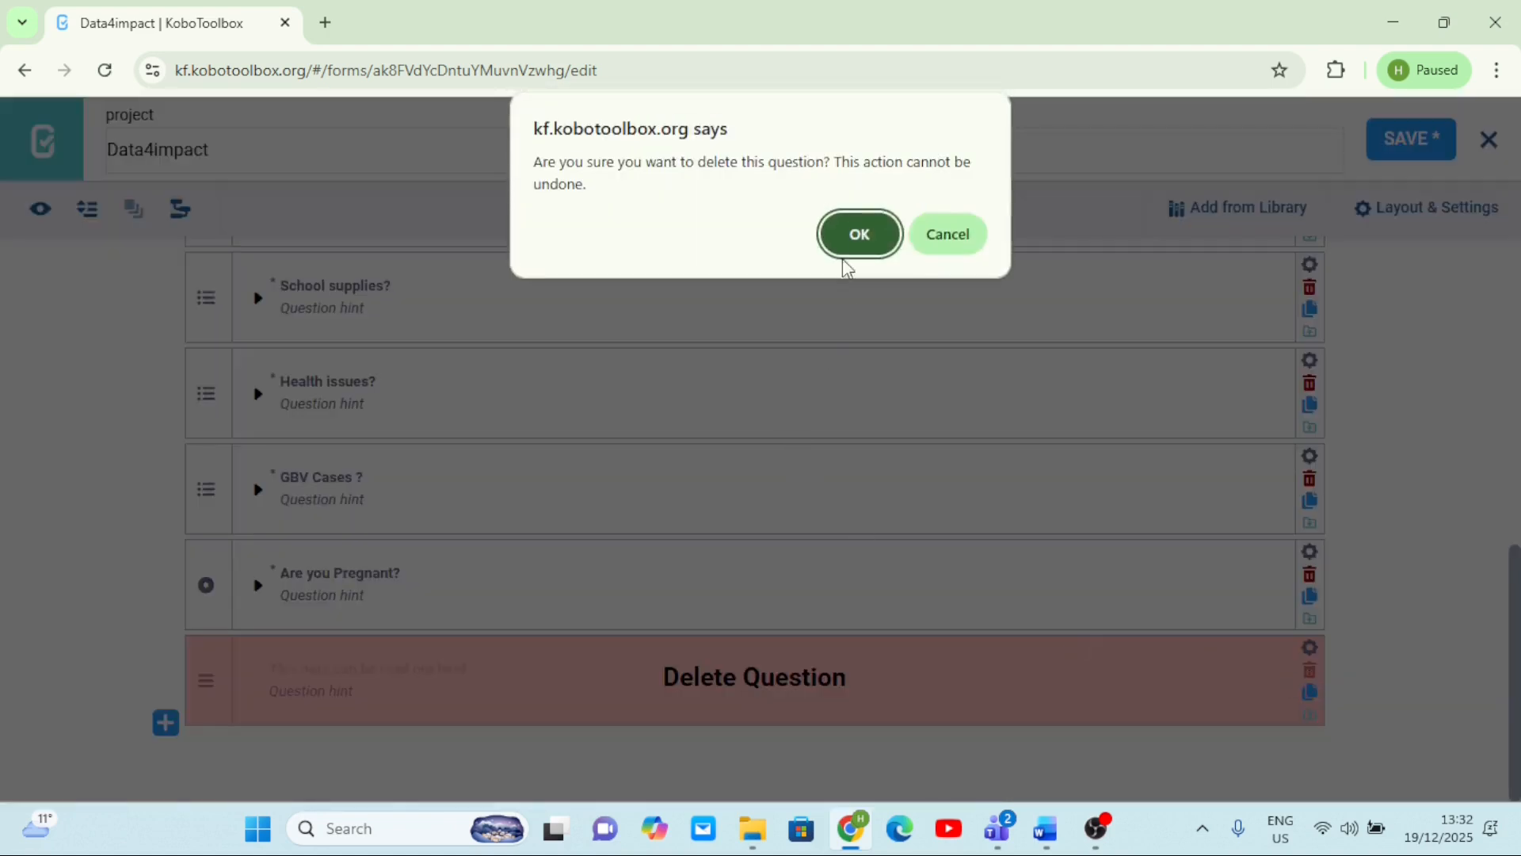
left_click(857, 232)
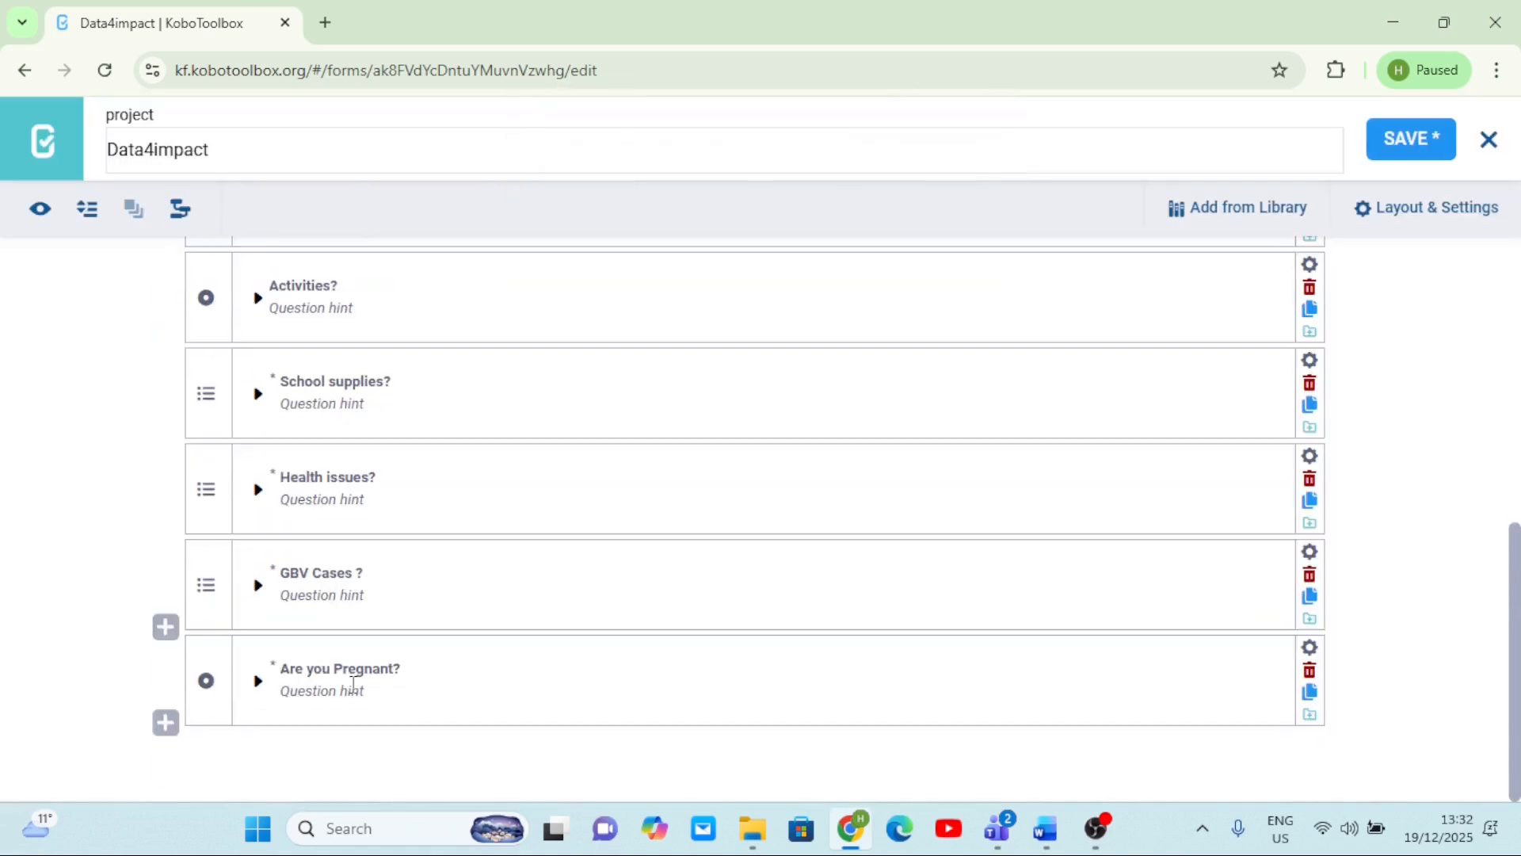
Step: Add a note 'Please this next section will have GPS and Date' after Are you Pregnant? and save
left_click(164, 724)
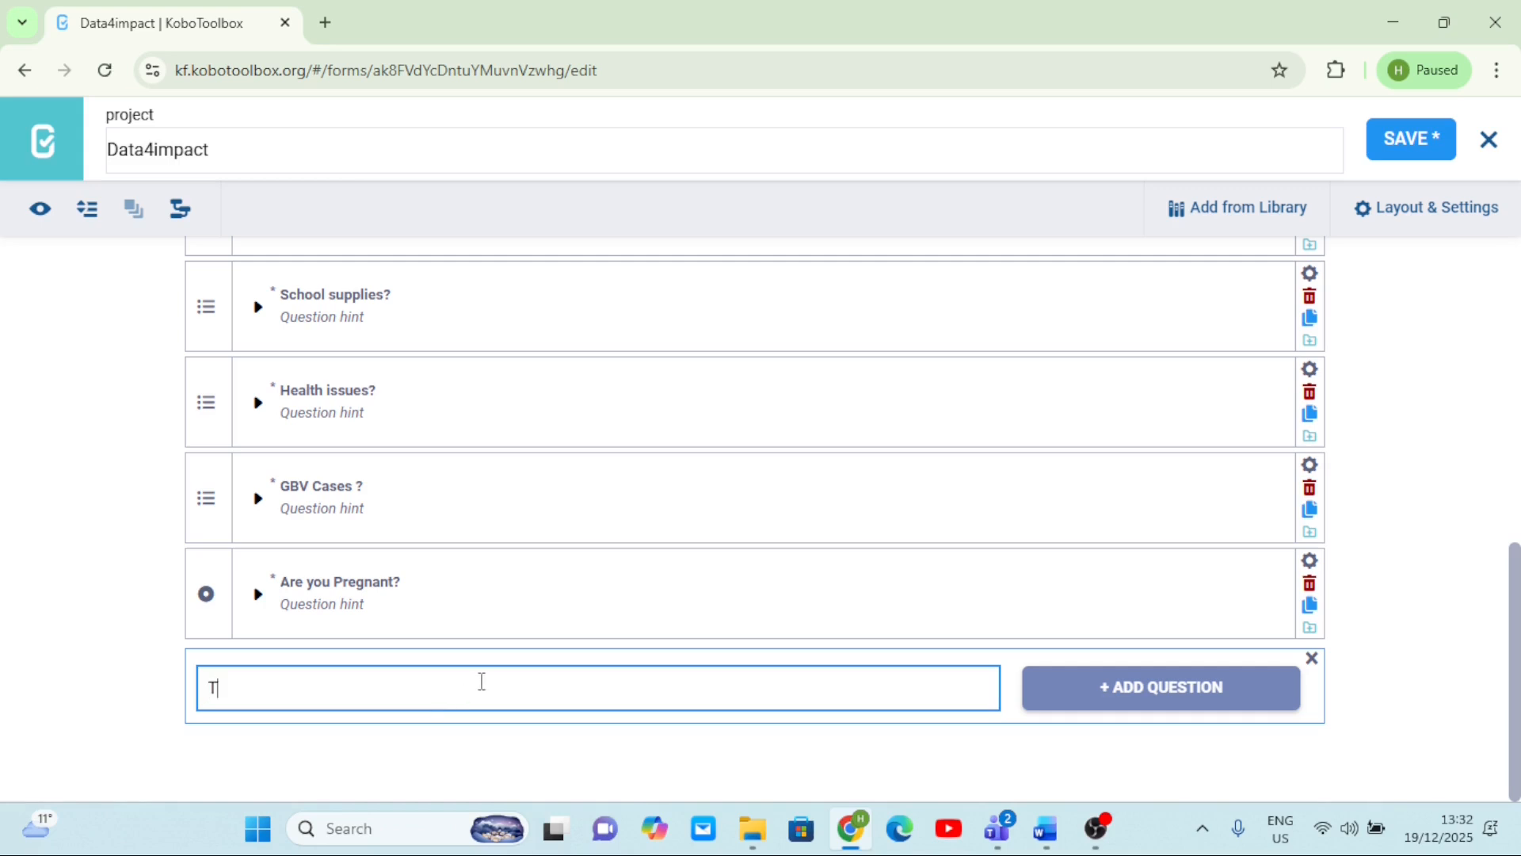
type("Please this next sectio")
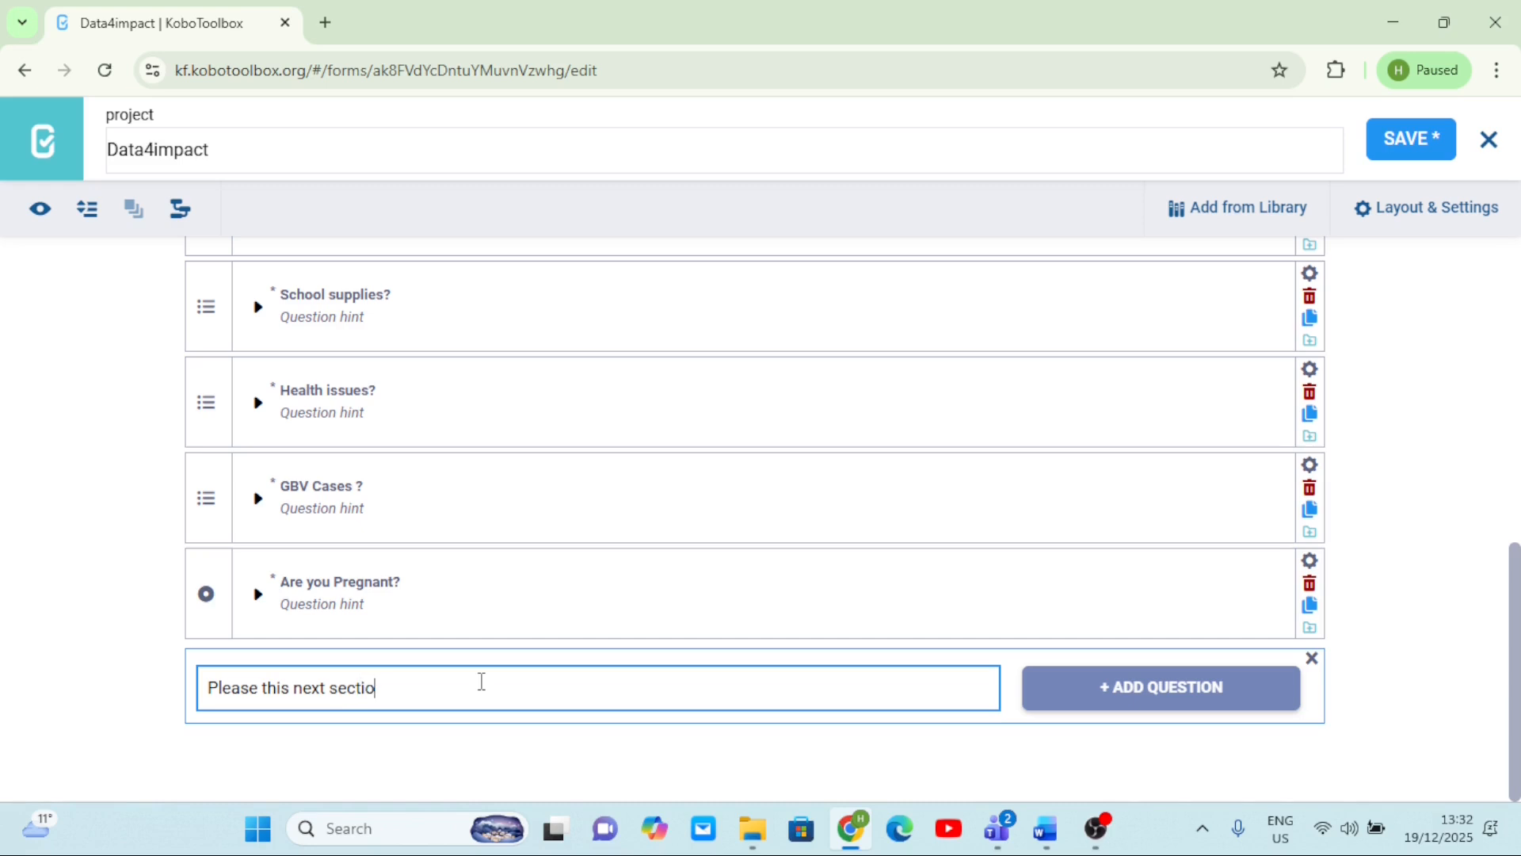
type("n will have GPS AND")
type("DATE")
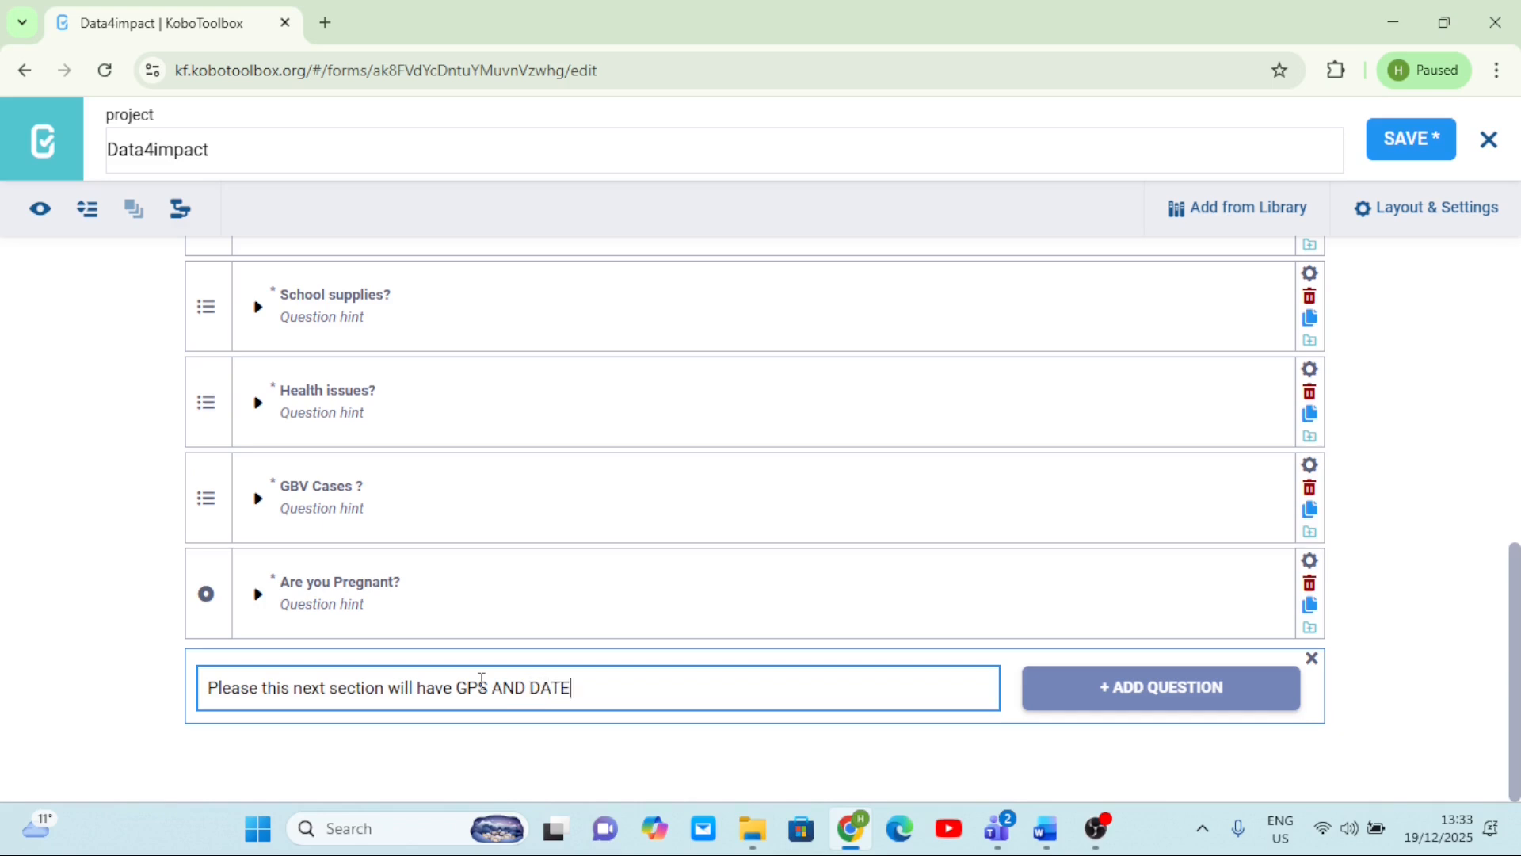
key("BackSpace")
key("BackSpace")
key("BackSpace")
type("and Date")
left_click(1128, 695)
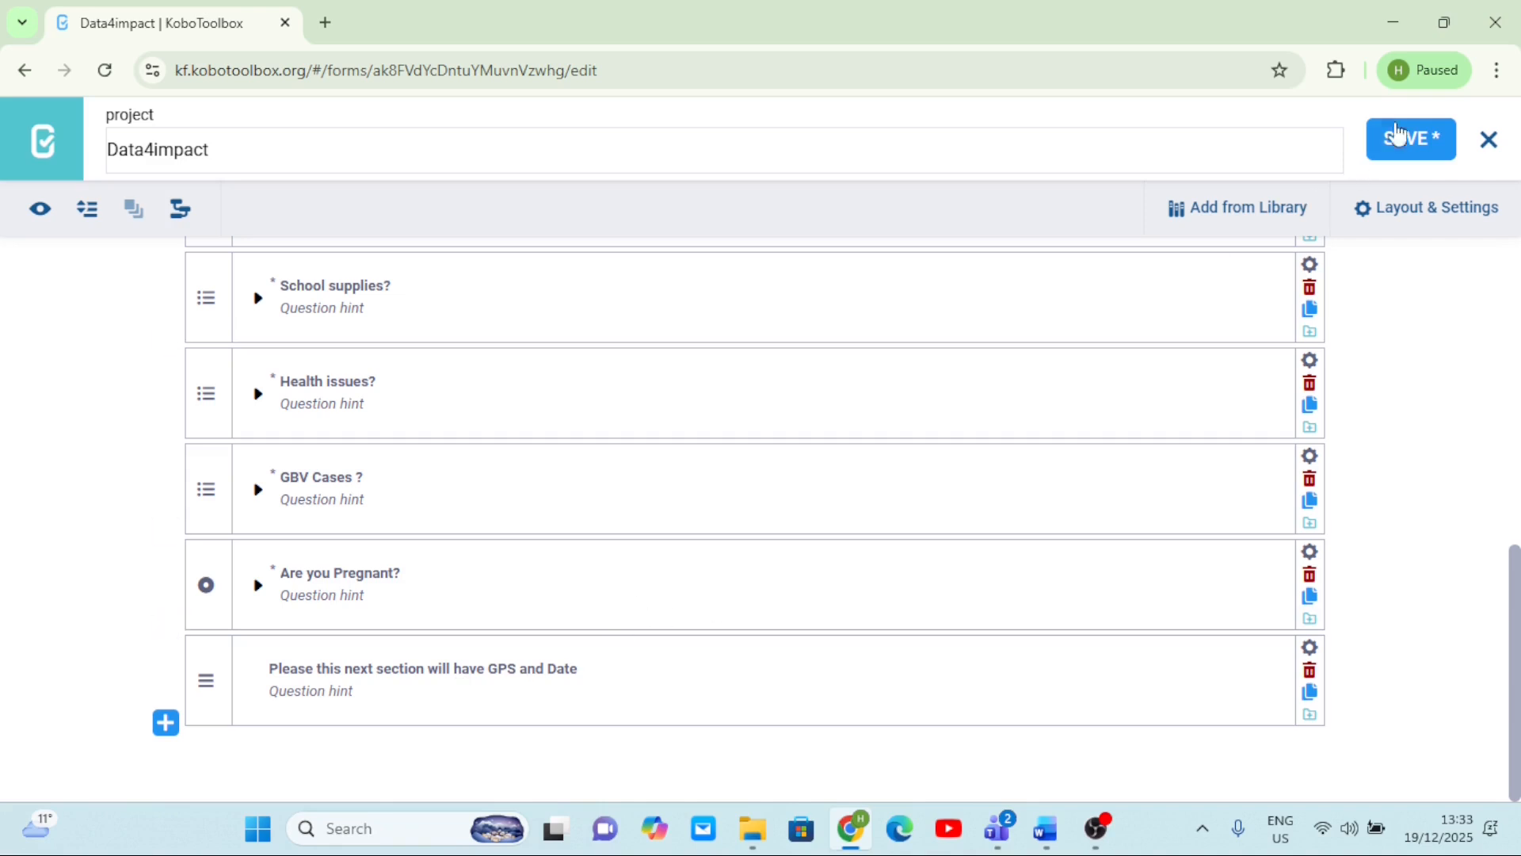
left_click(1419, 141)
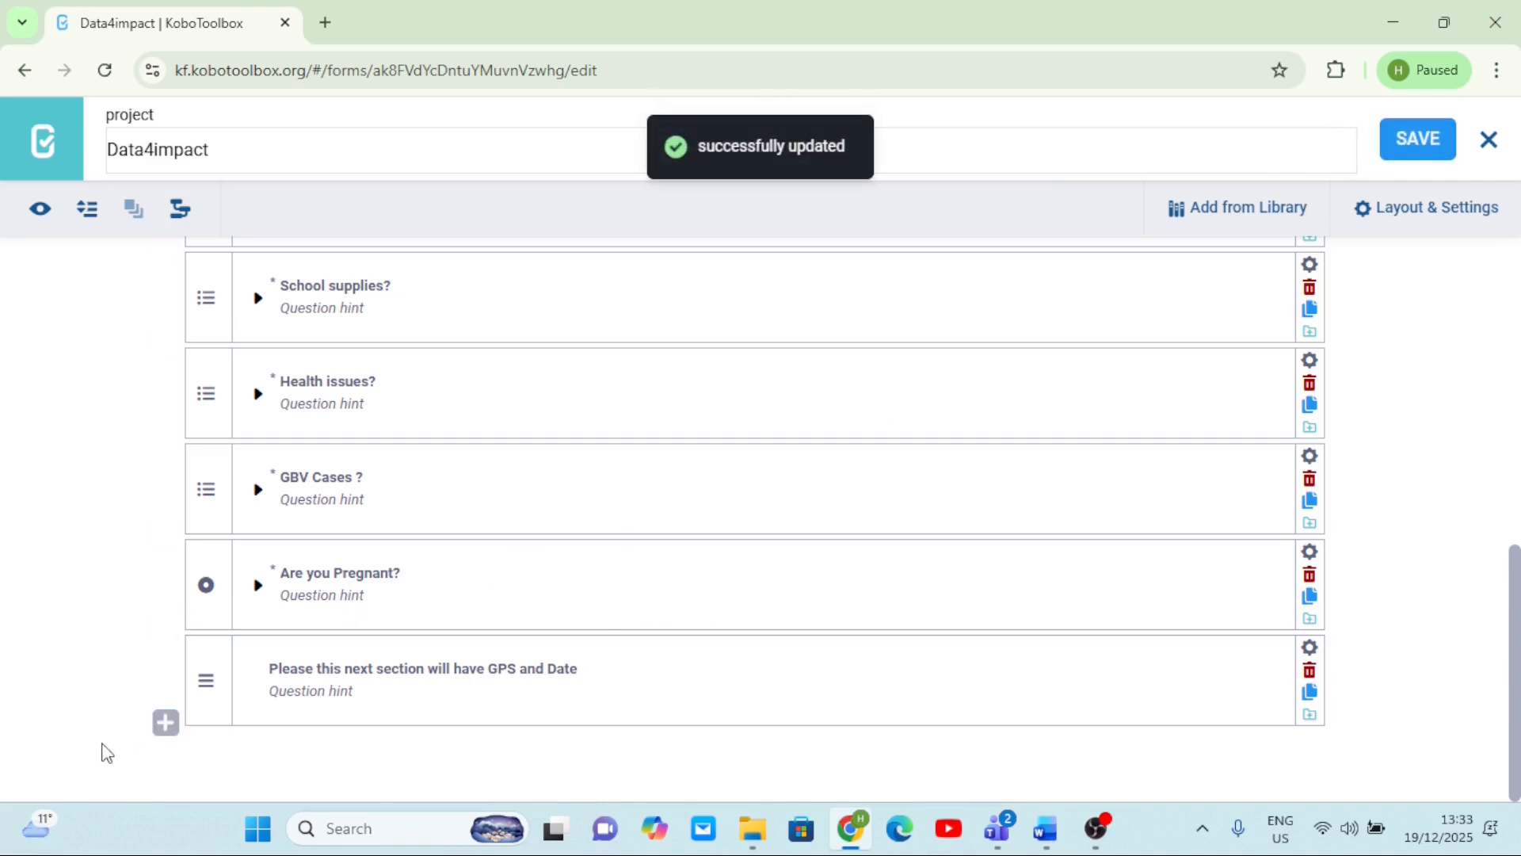
Step: Add a location Point question labelled 'GPS point?' after the note
left_click(165, 724)
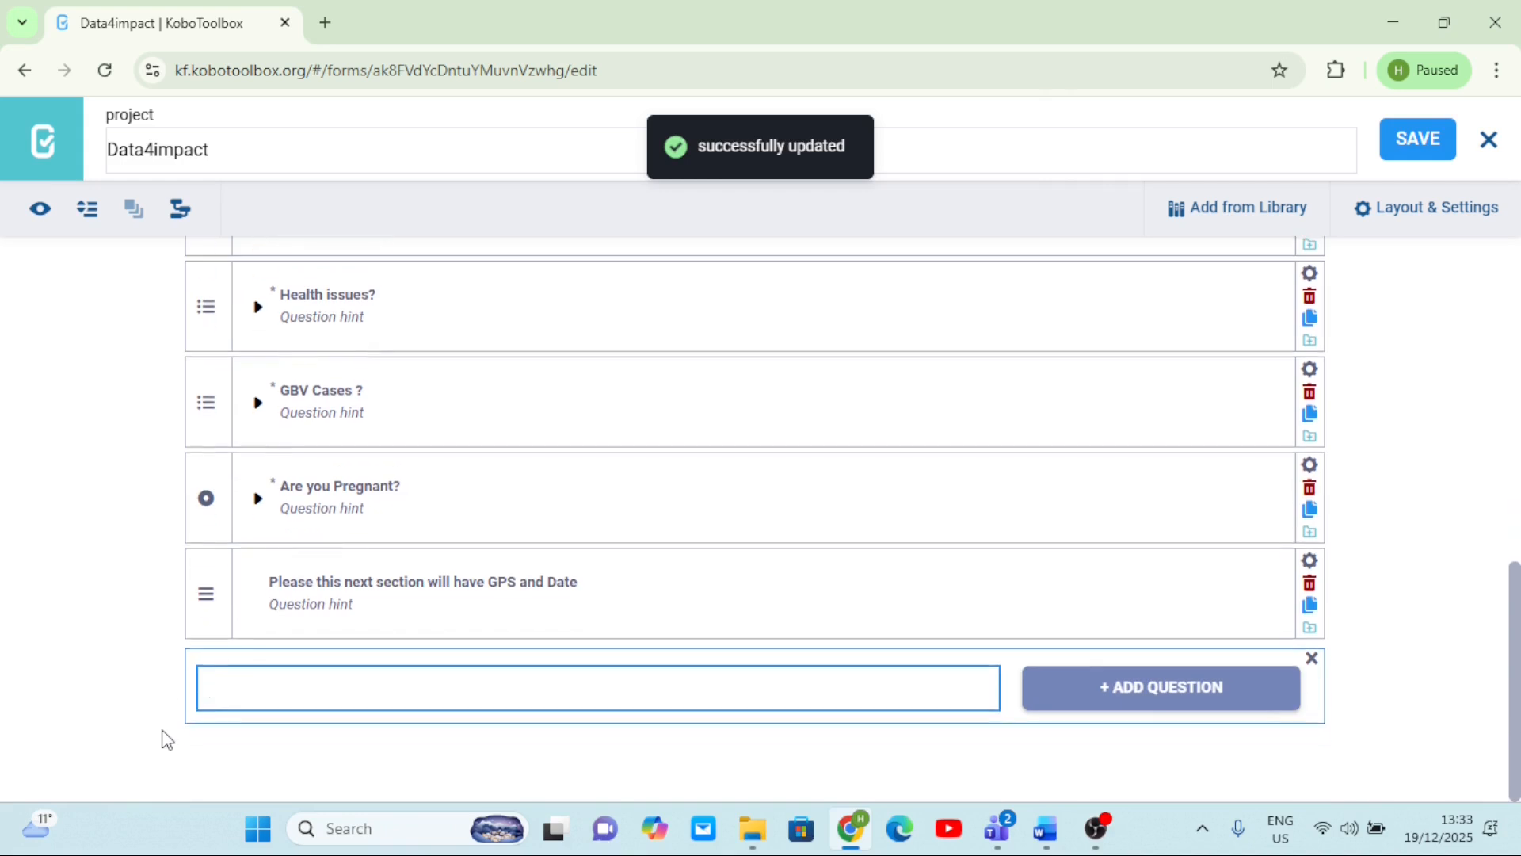
type("GPS point")
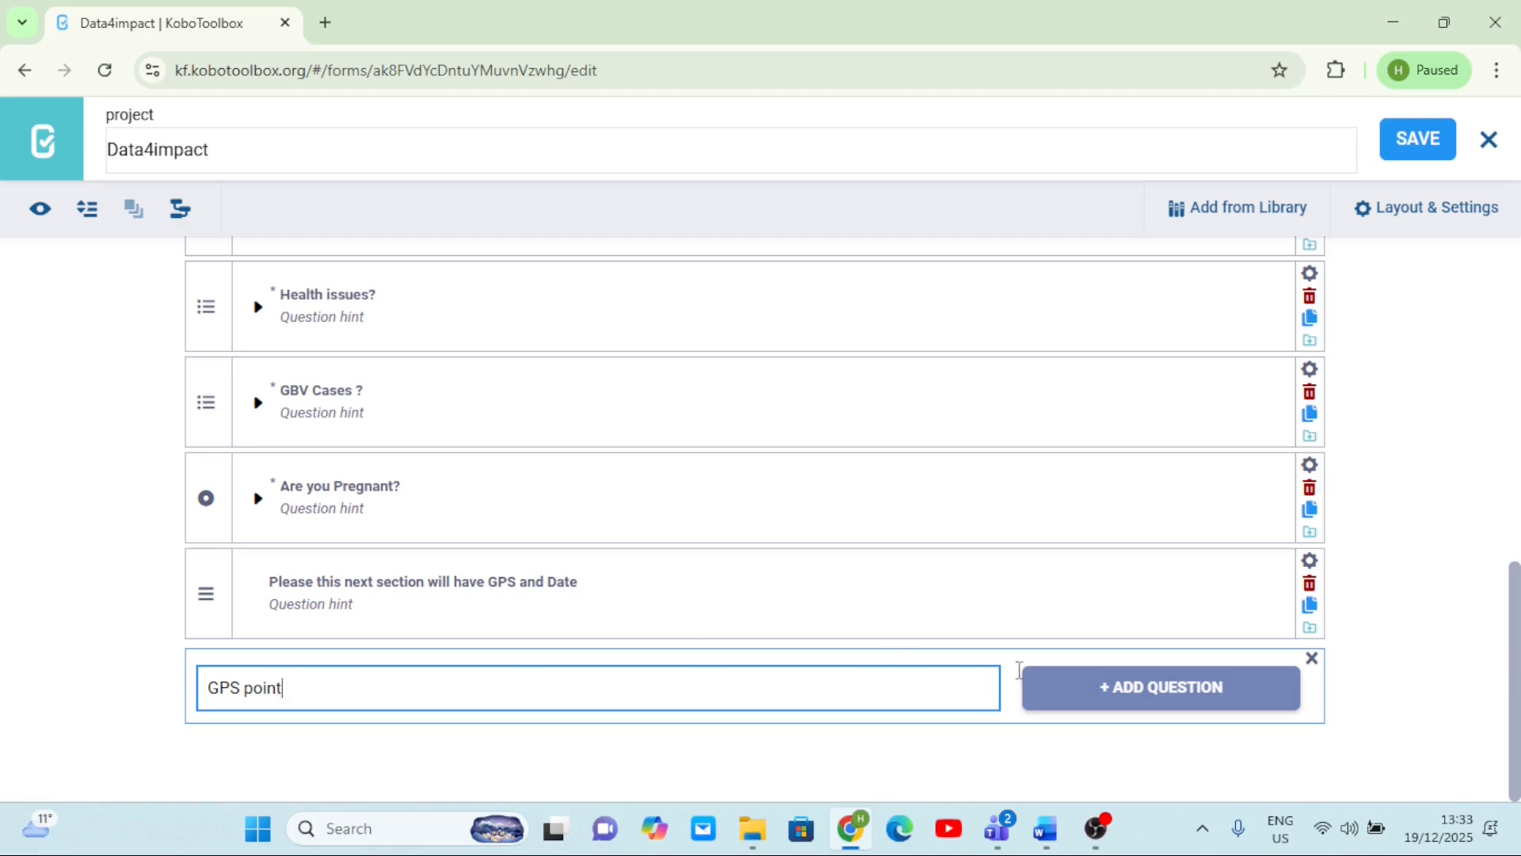
type("?")
left_click(1171, 712)
scroll(622, 549, "down", 3)
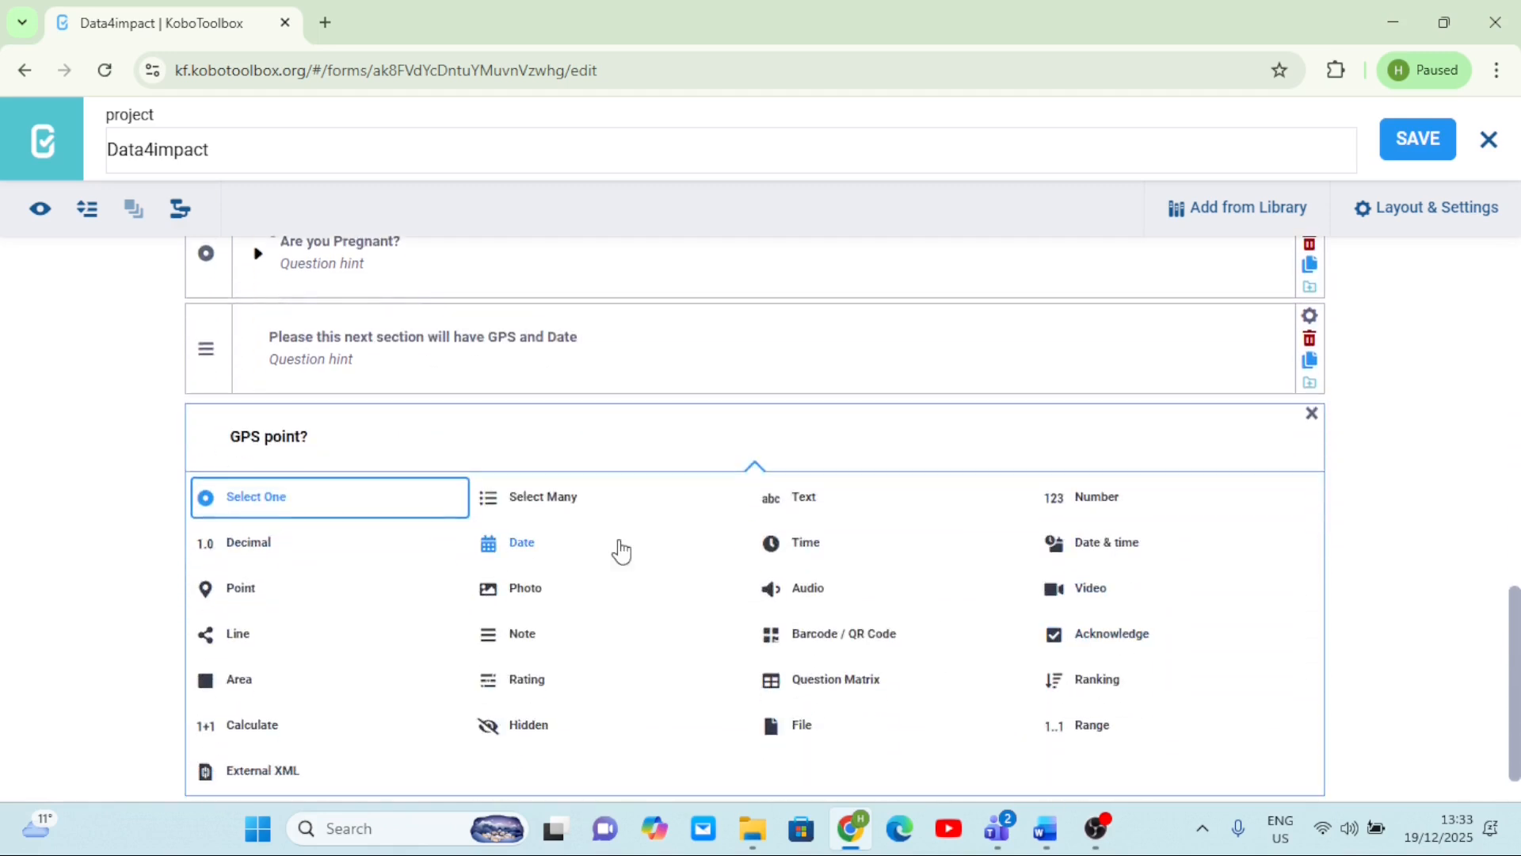
left_click(241, 588)
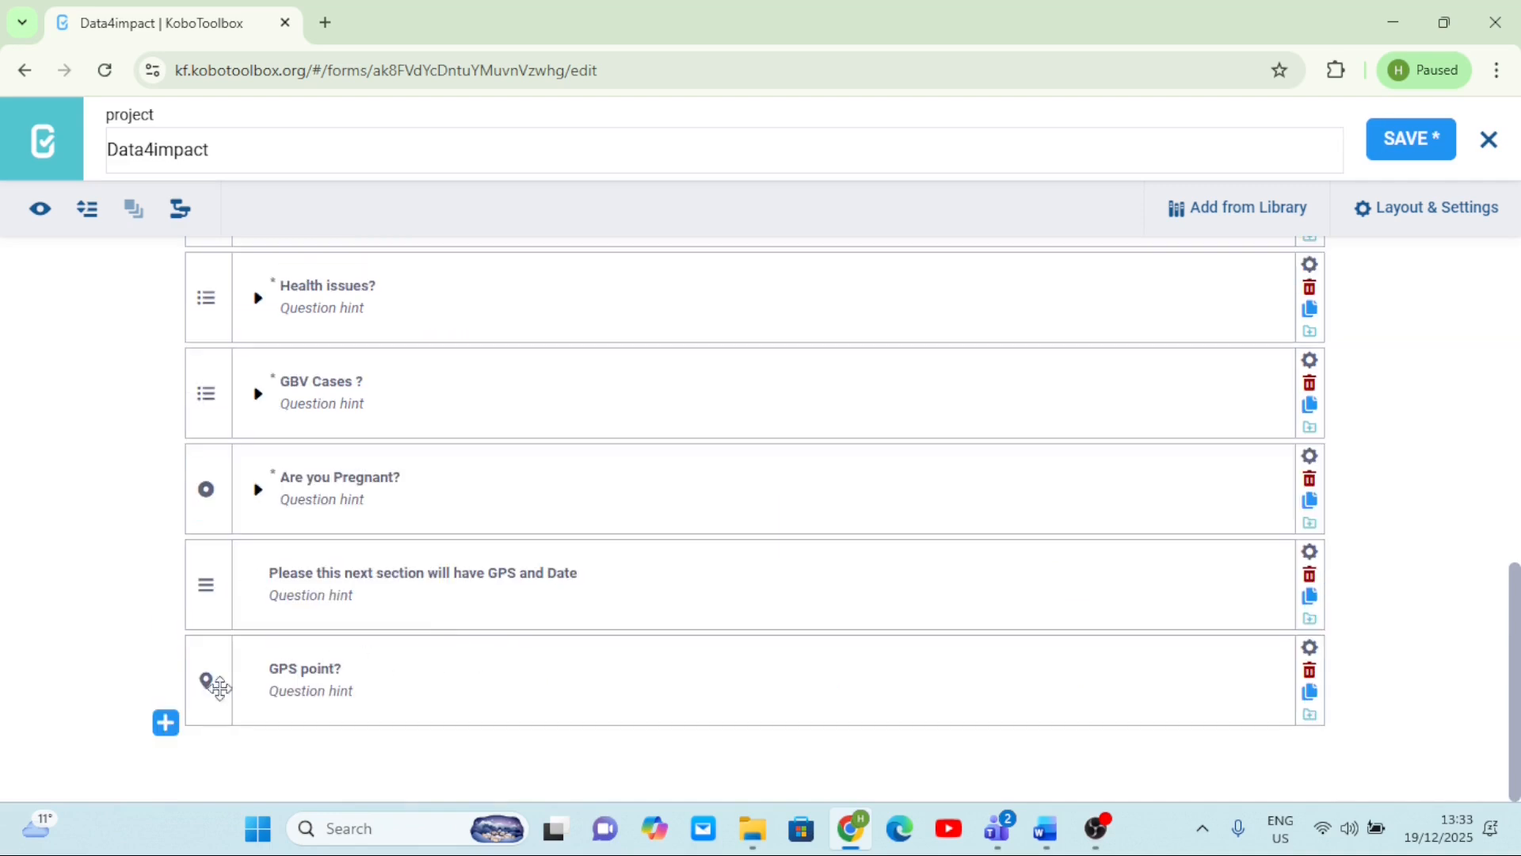
Step: Add an 'Enter a date' Date question below GPS point? and save the form
left_click(163, 722)
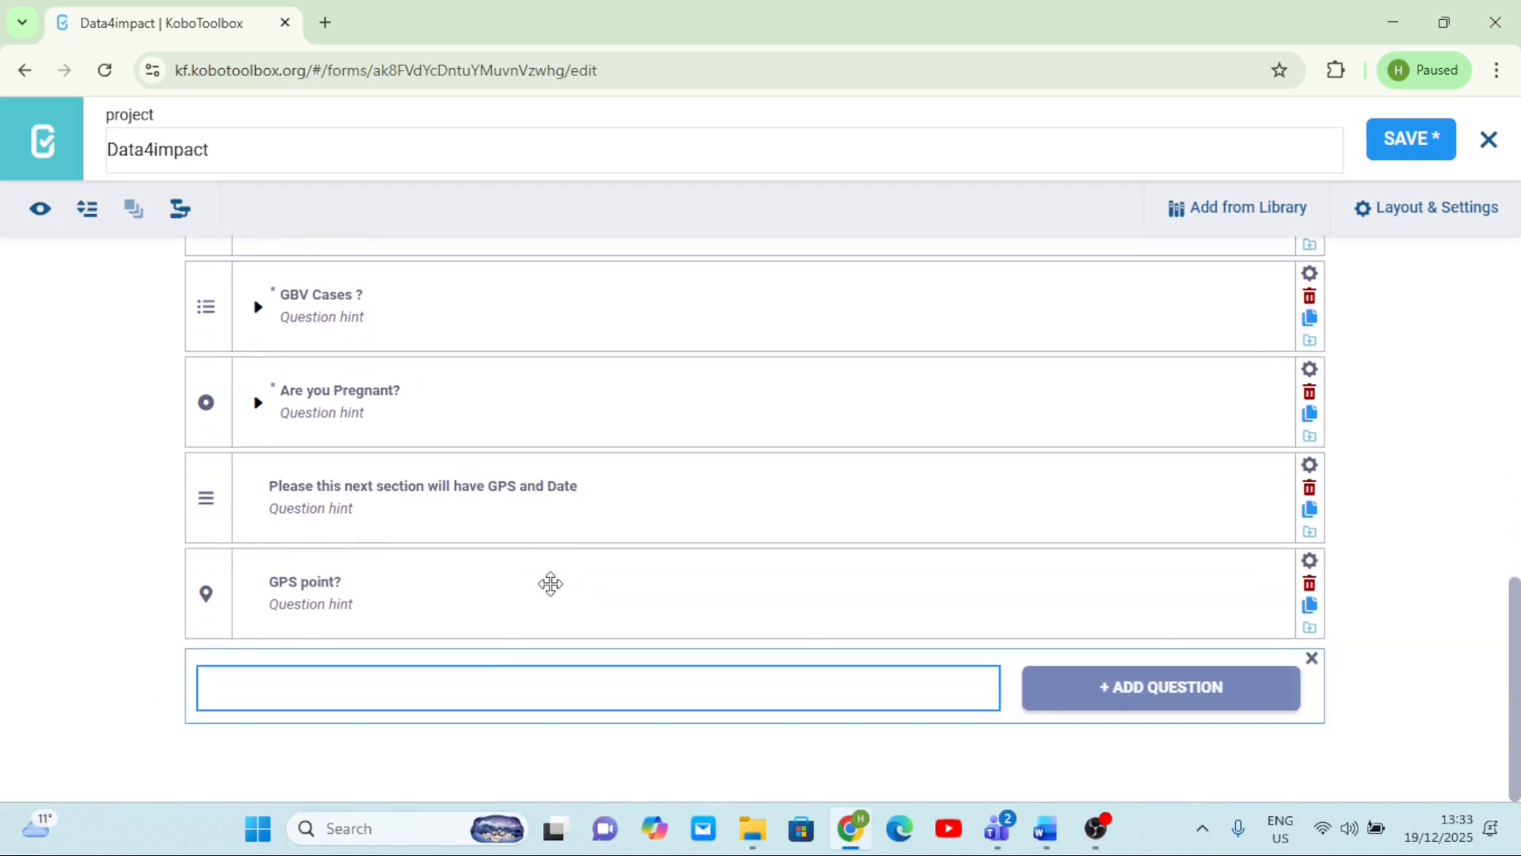
left_click(1126, 699)
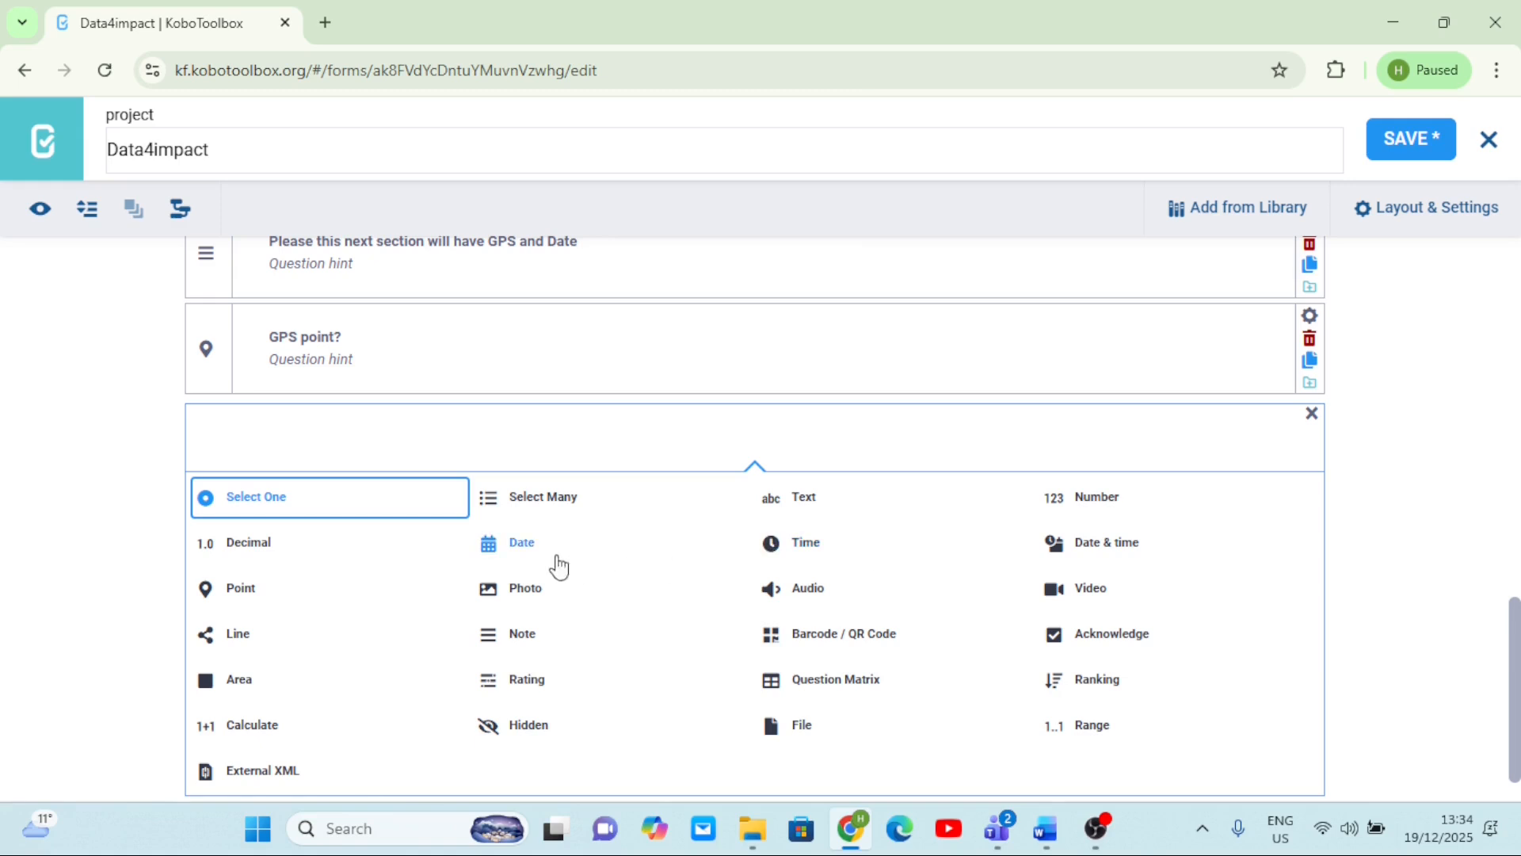
left_click(531, 548)
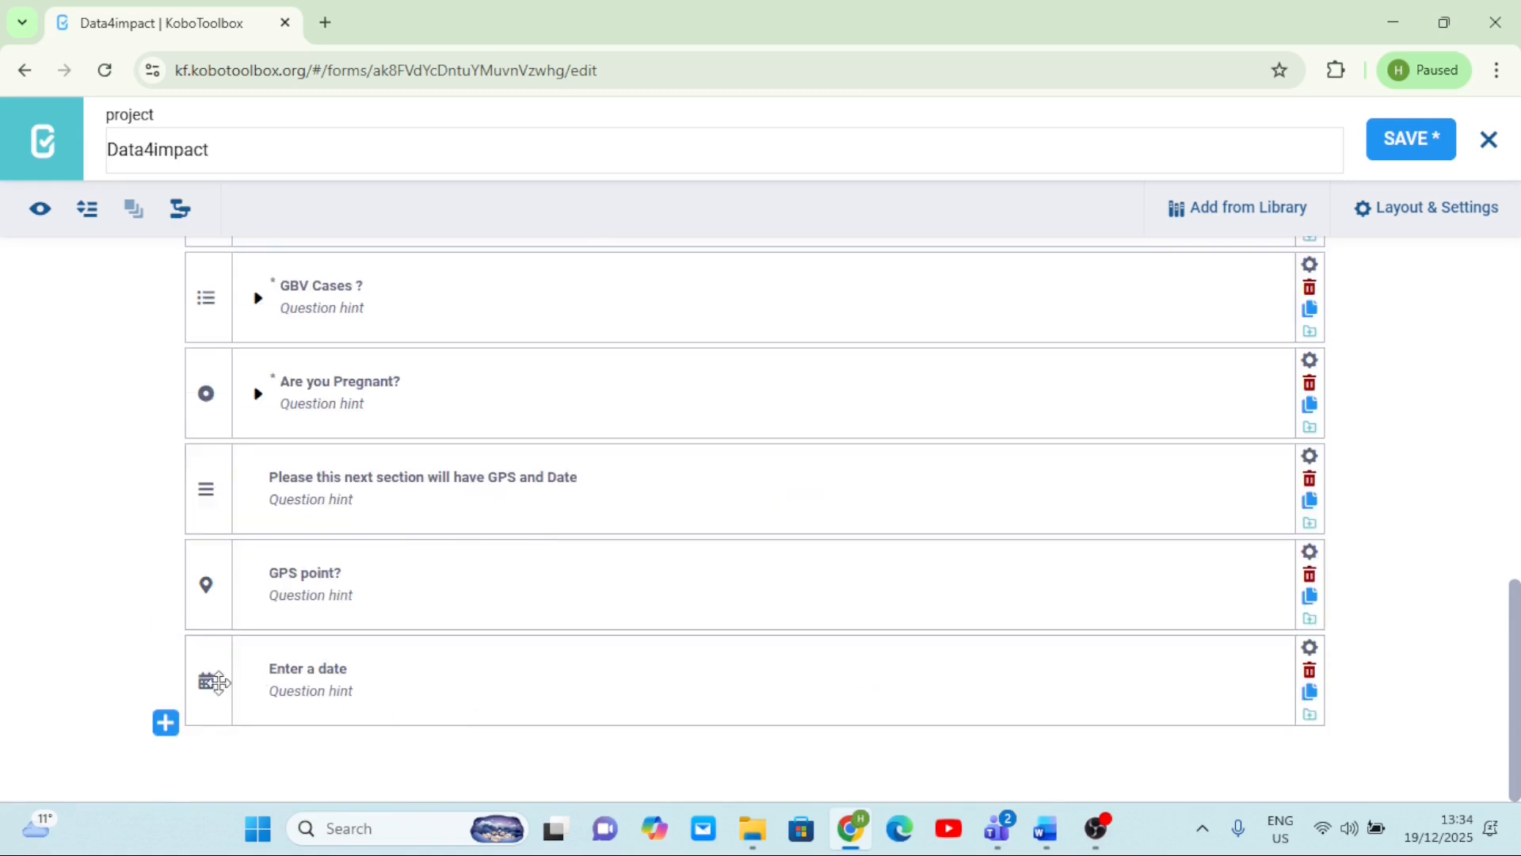
left_click(1408, 150)
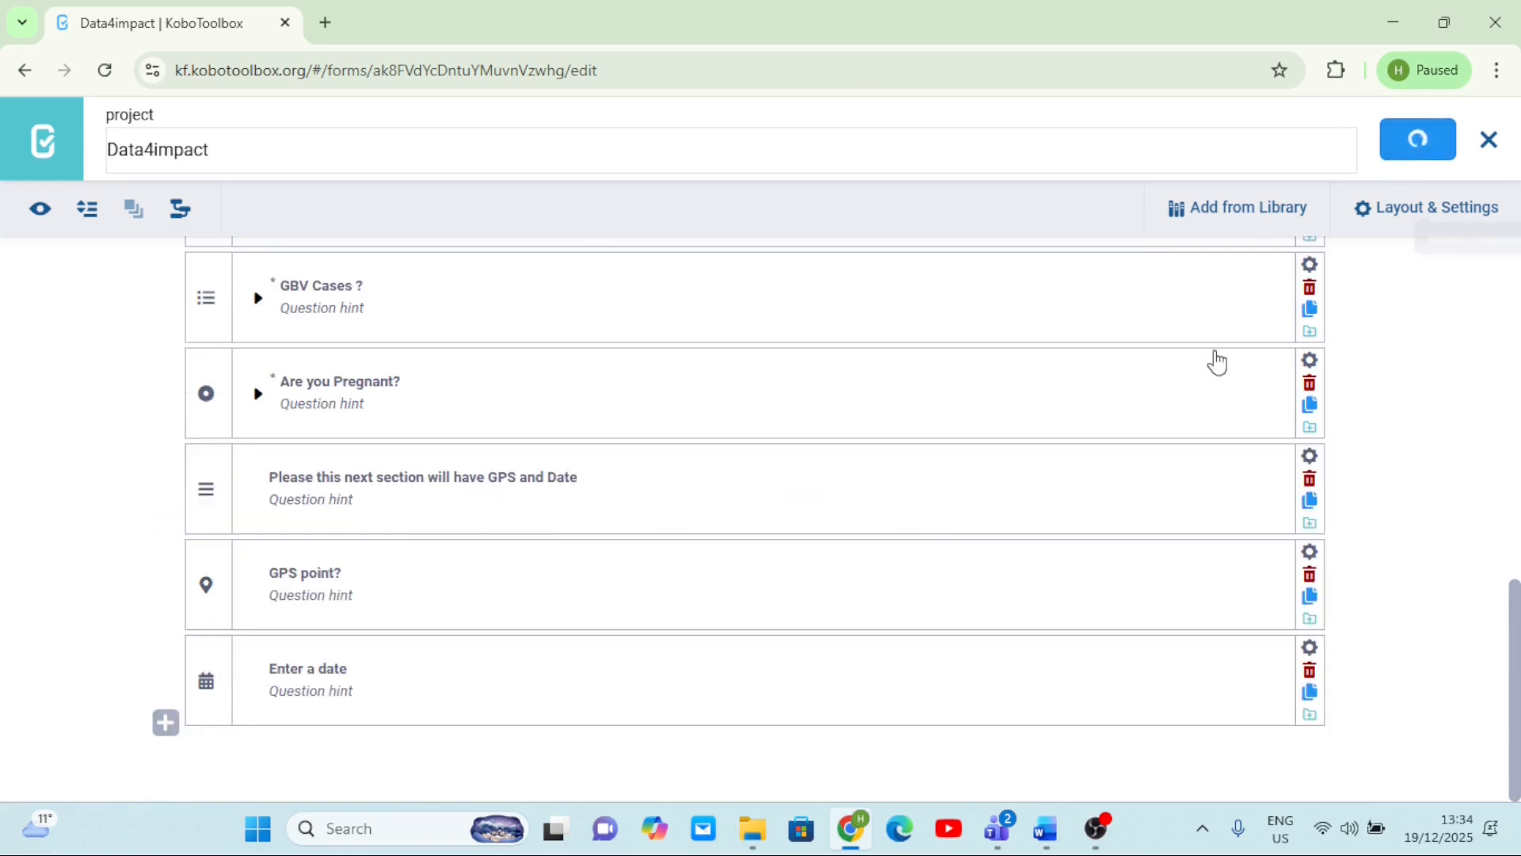
Step: Make the Enter a date question a mandatory response and save the form
left_click(1310, 647)
scroll(680, 662, "down", 3)
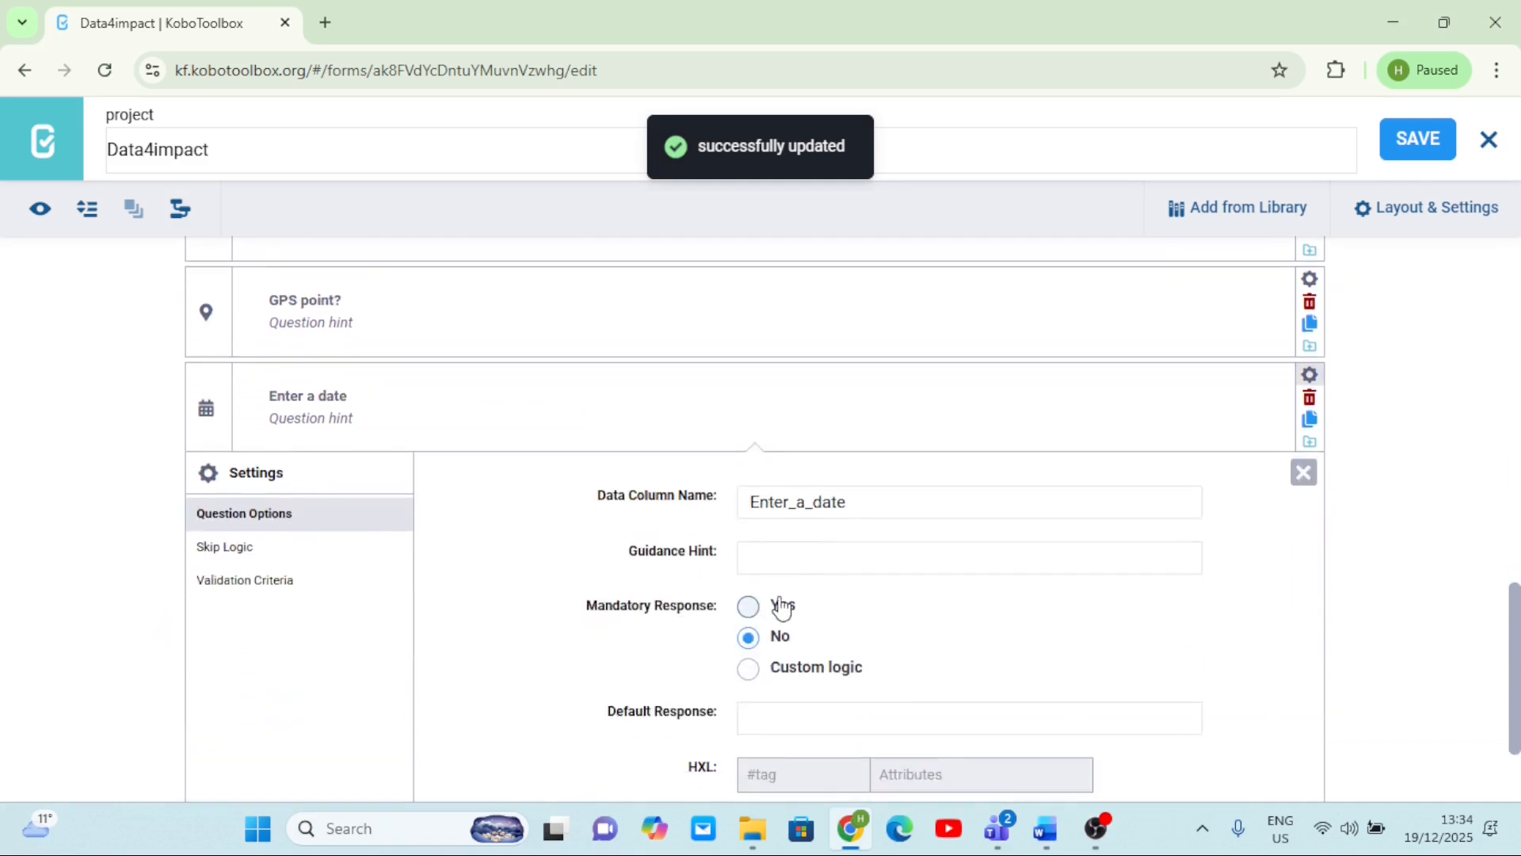
left_click(748, 607)
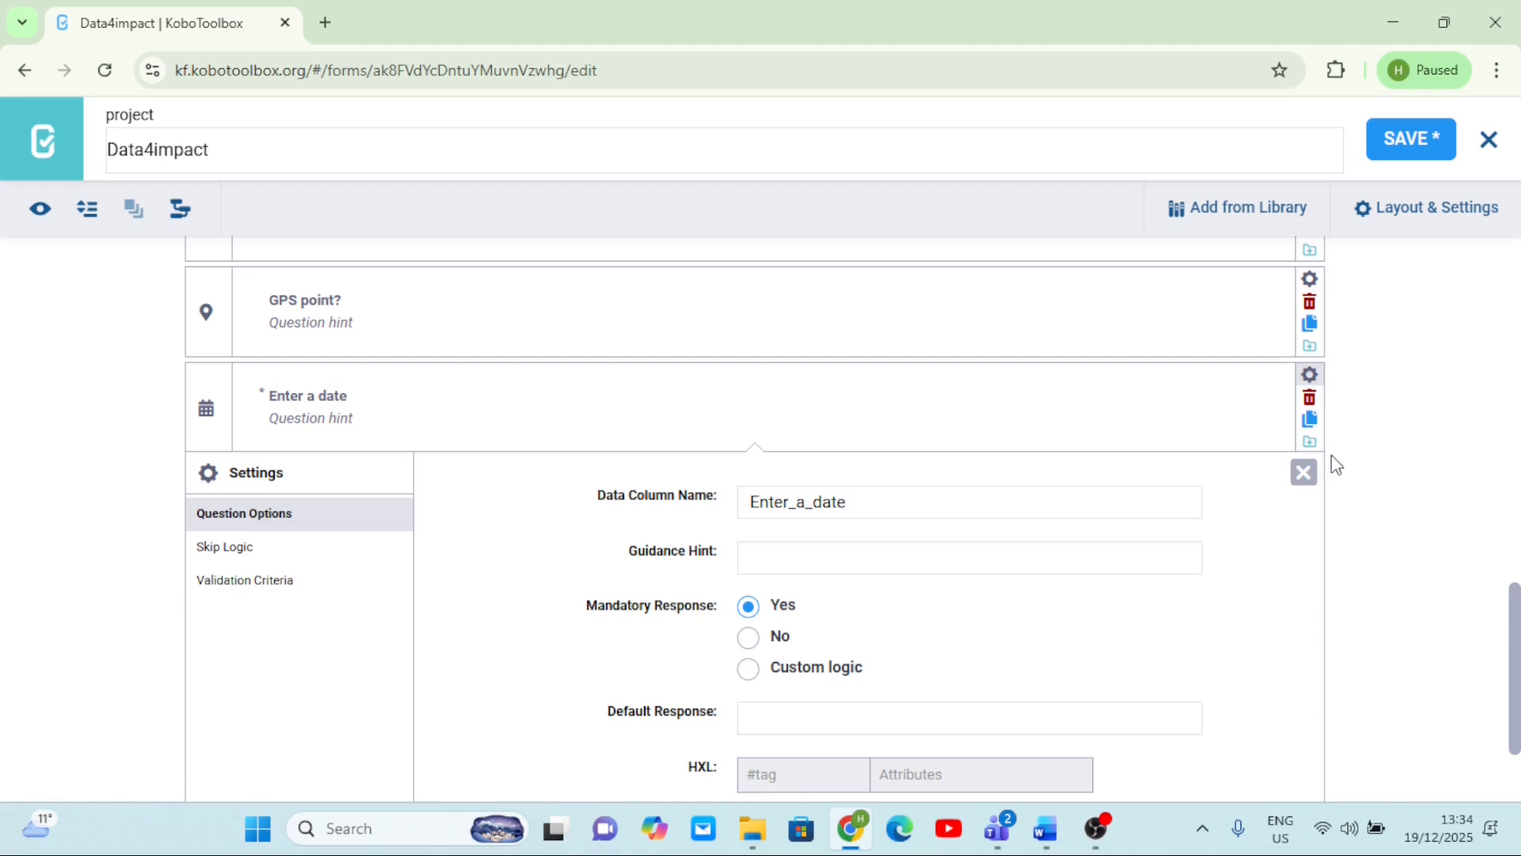
left_click(1304, 474)
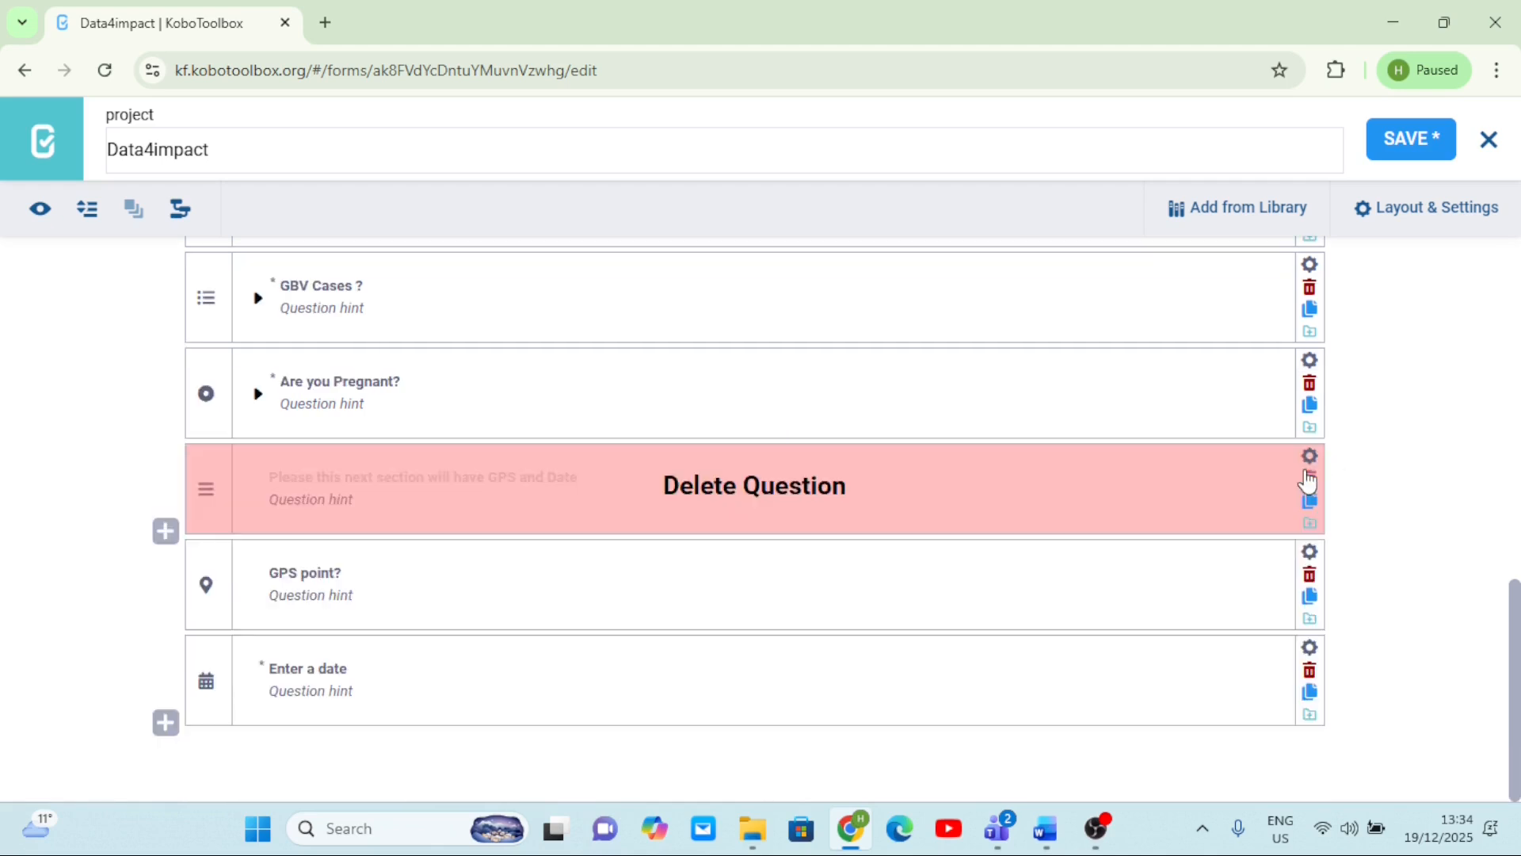
left_click(1413, 150)
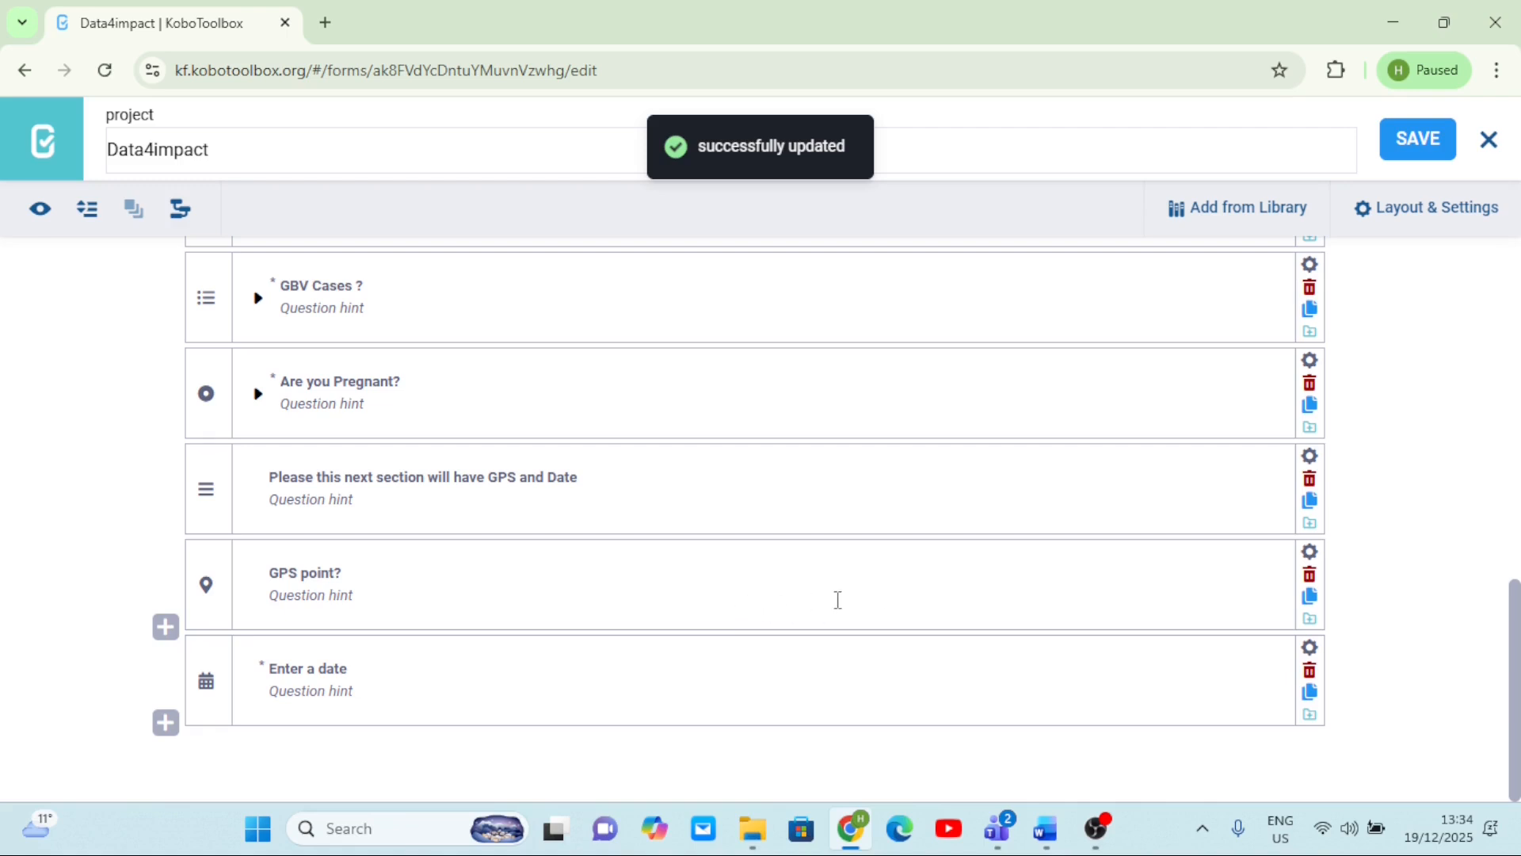
Step: Relabel the Enter a date question as 'Date' and save the form
left_click(319, 672)
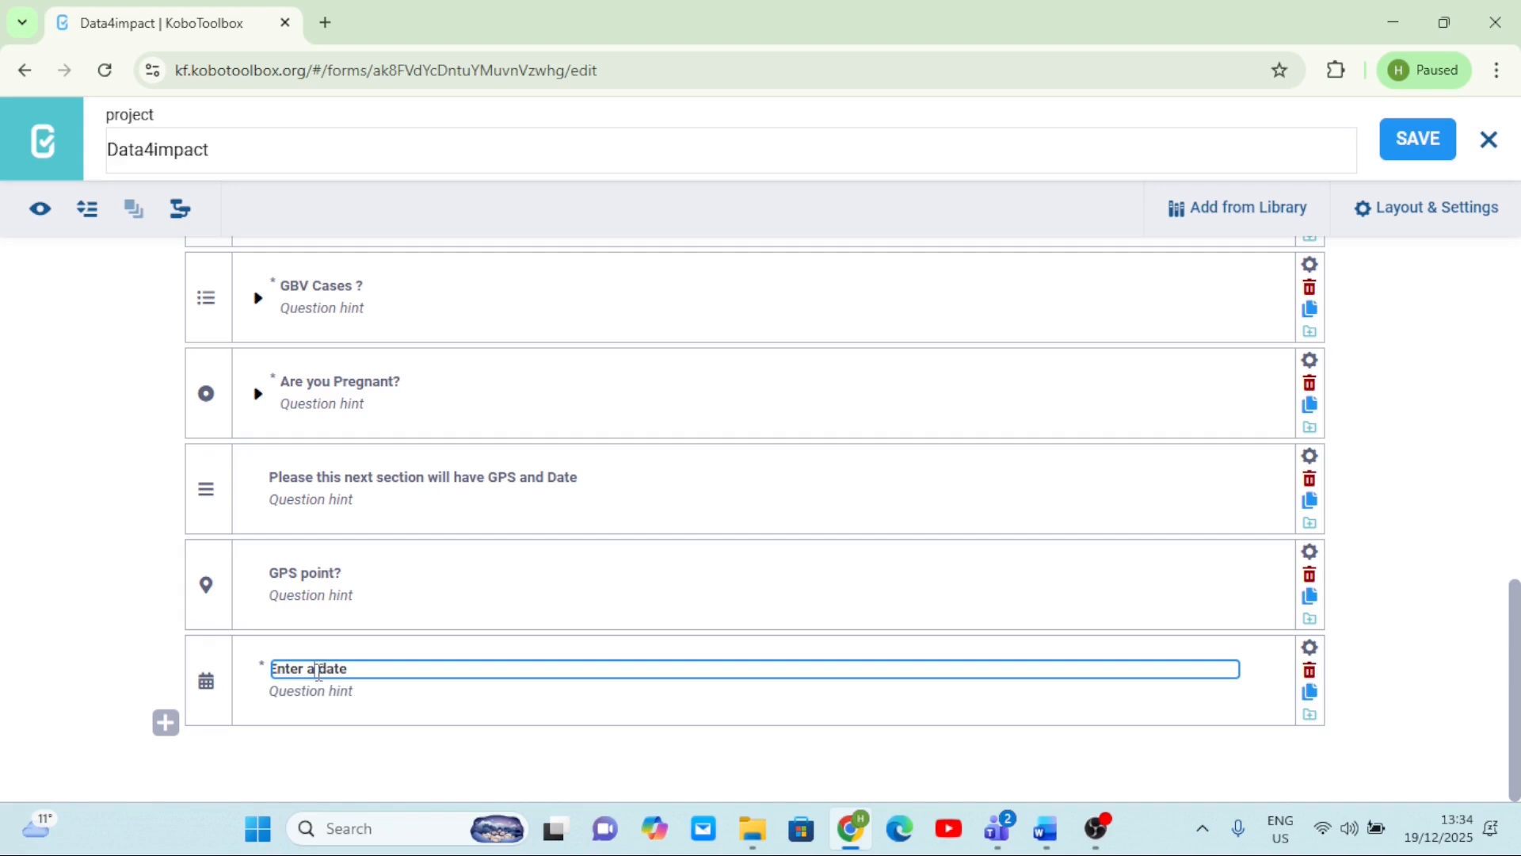
key("BackSpace")
key("BackSpace")
key("BackSpace")
key("BackSpace")
key("BackSpace")
key("BackSpace")
key("BackSpace")
key("BackSpace")
key("Delete")
type("D")
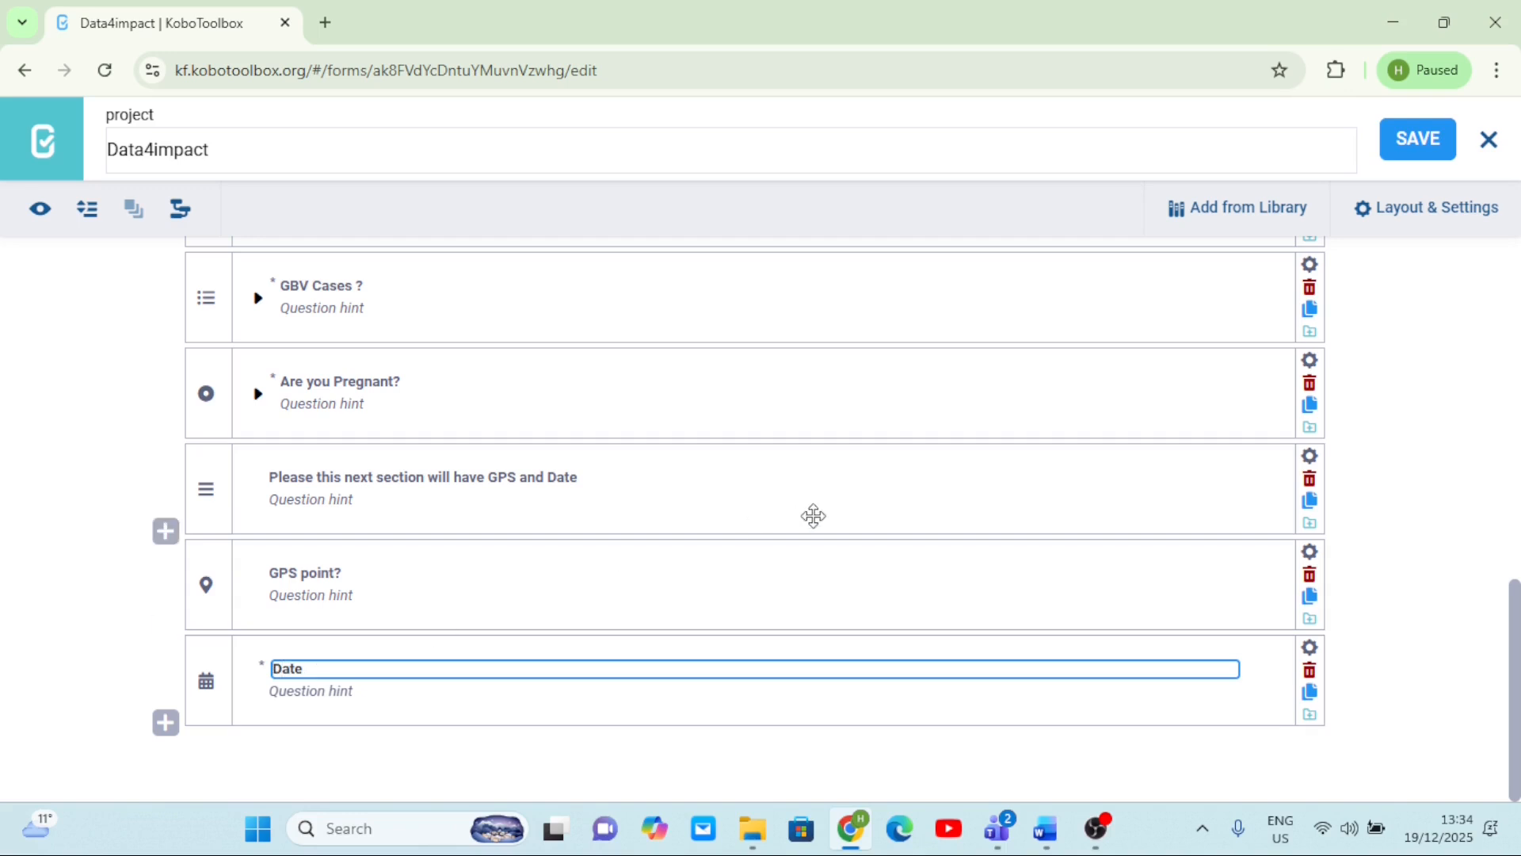
left_click(1394, 144)
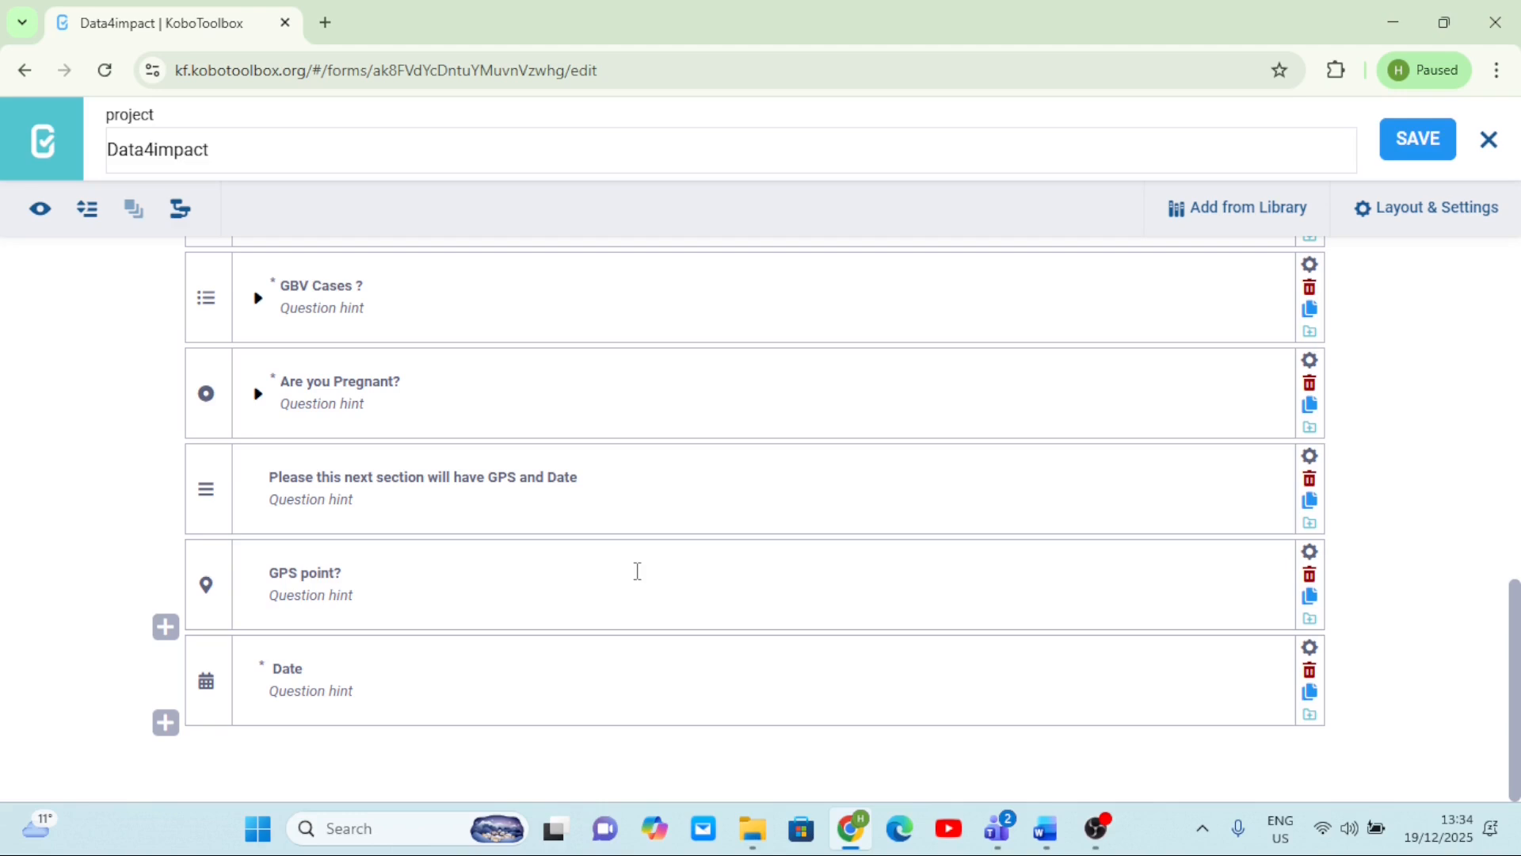
Step: Select the Region?, DSW, DNW and Sex? questions for grouping
scroll(637, 571, "up", 5)
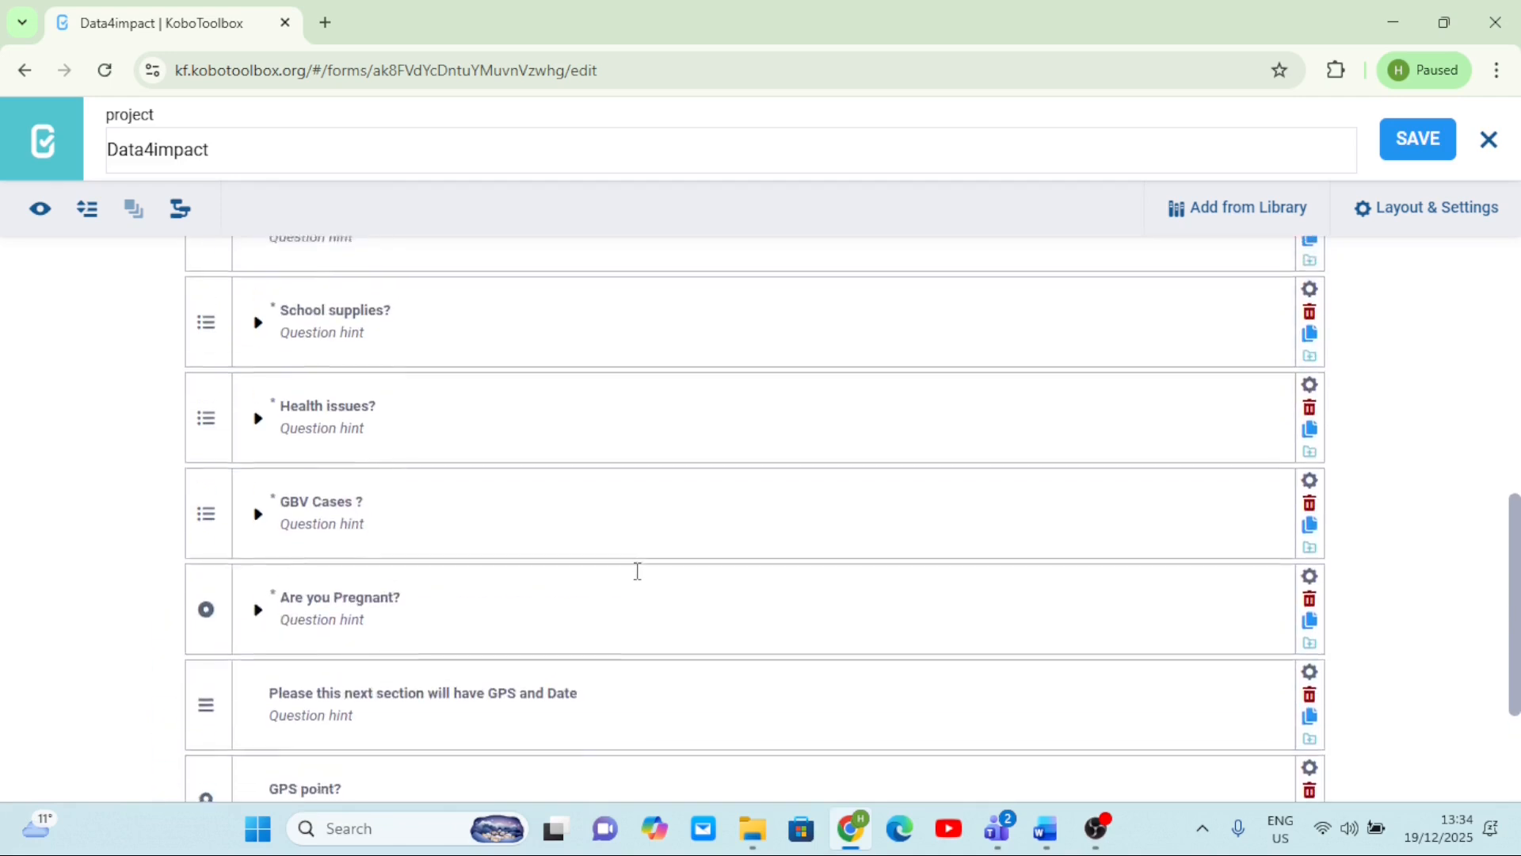
scroll(635, 571, "up", 5)
scroll(635, 570, "down", 10)
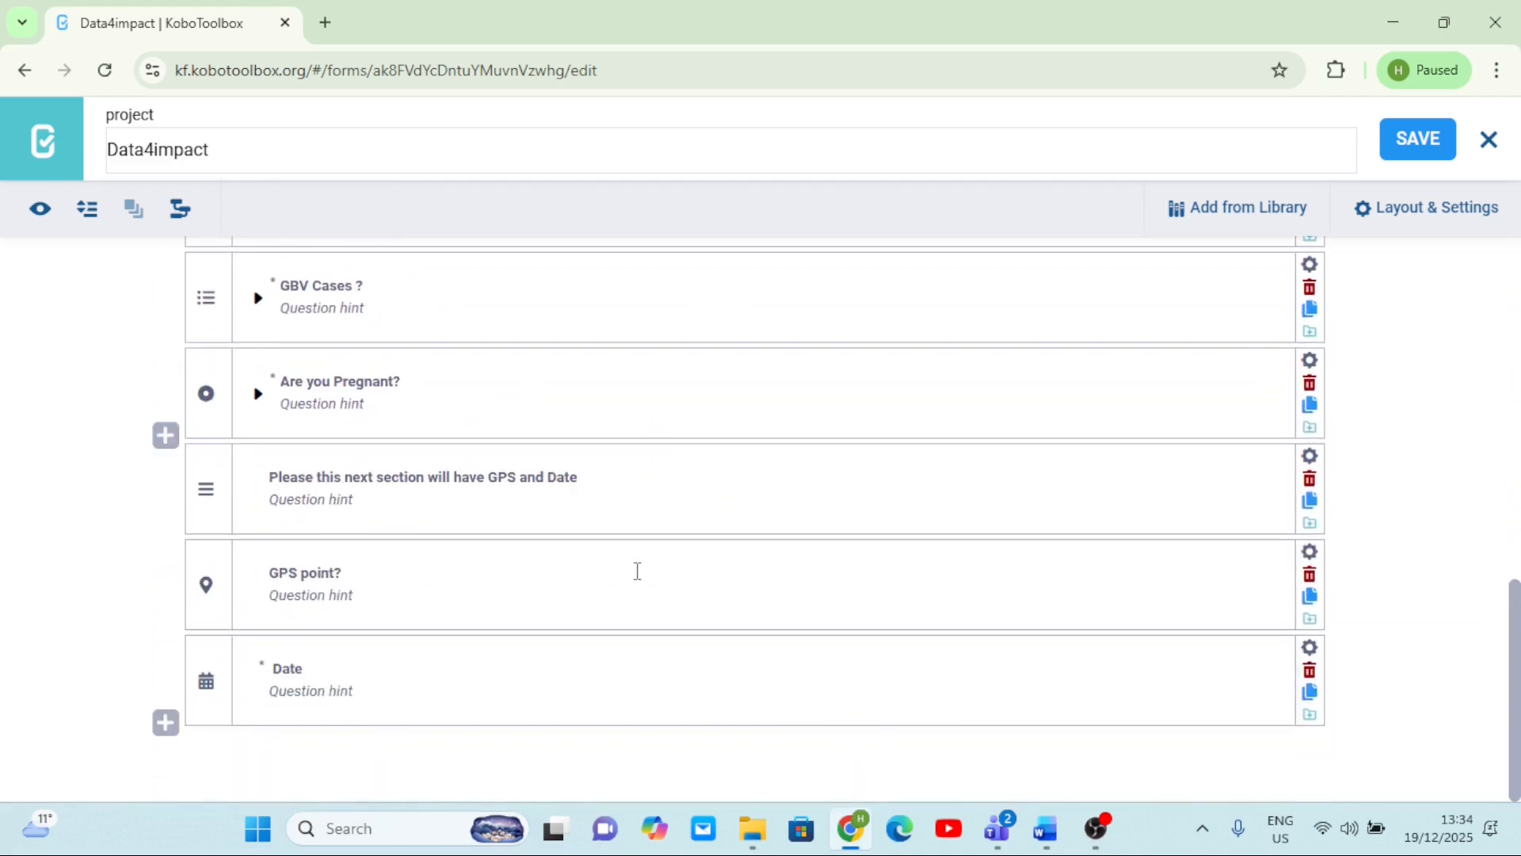
scroll(636, 571, "up", 10)
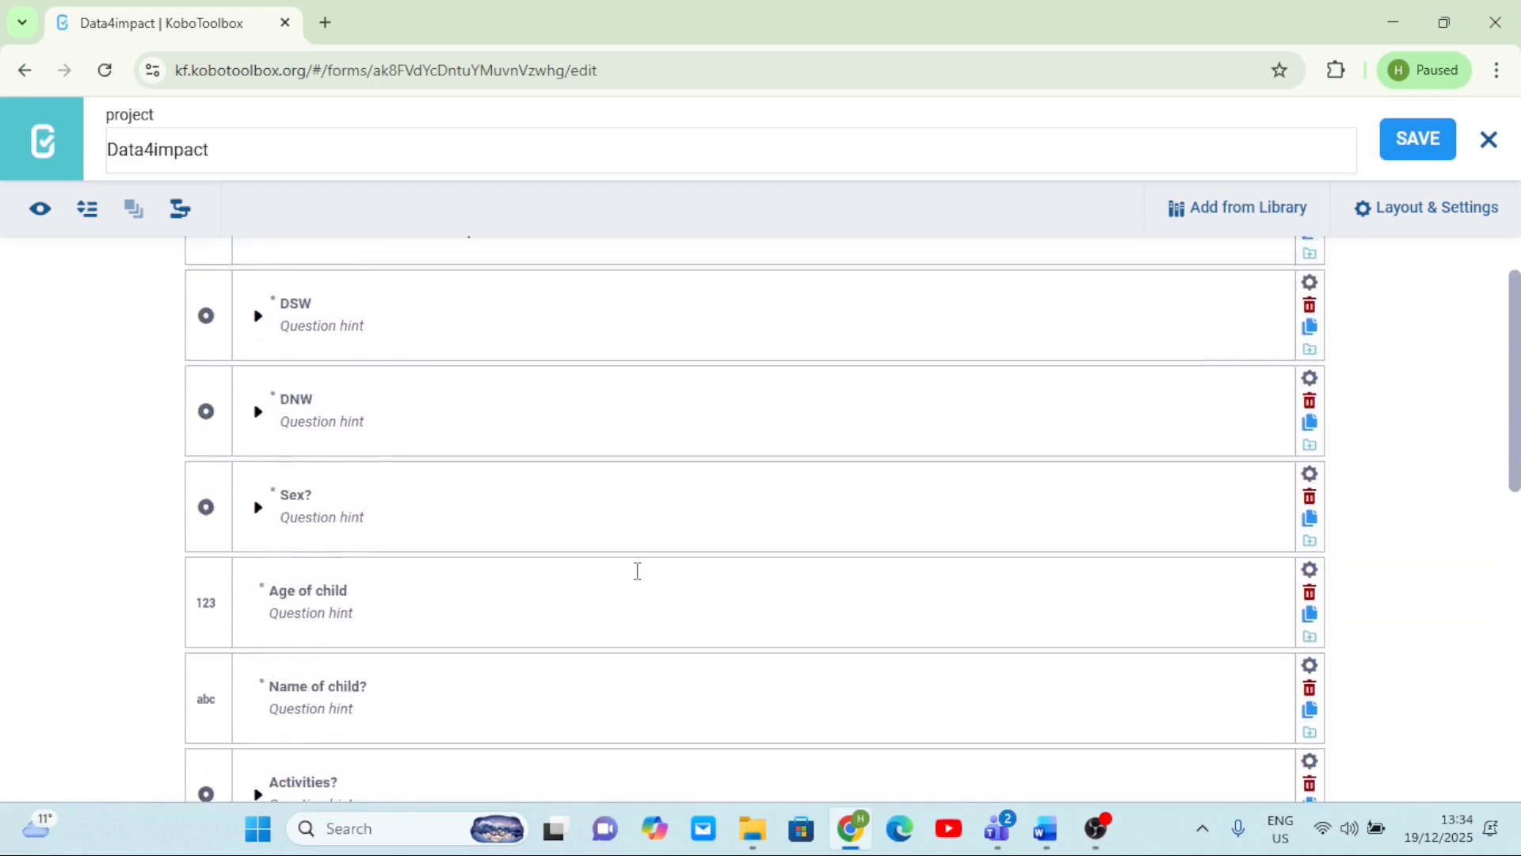
scroll(637, 571, "down", 12)
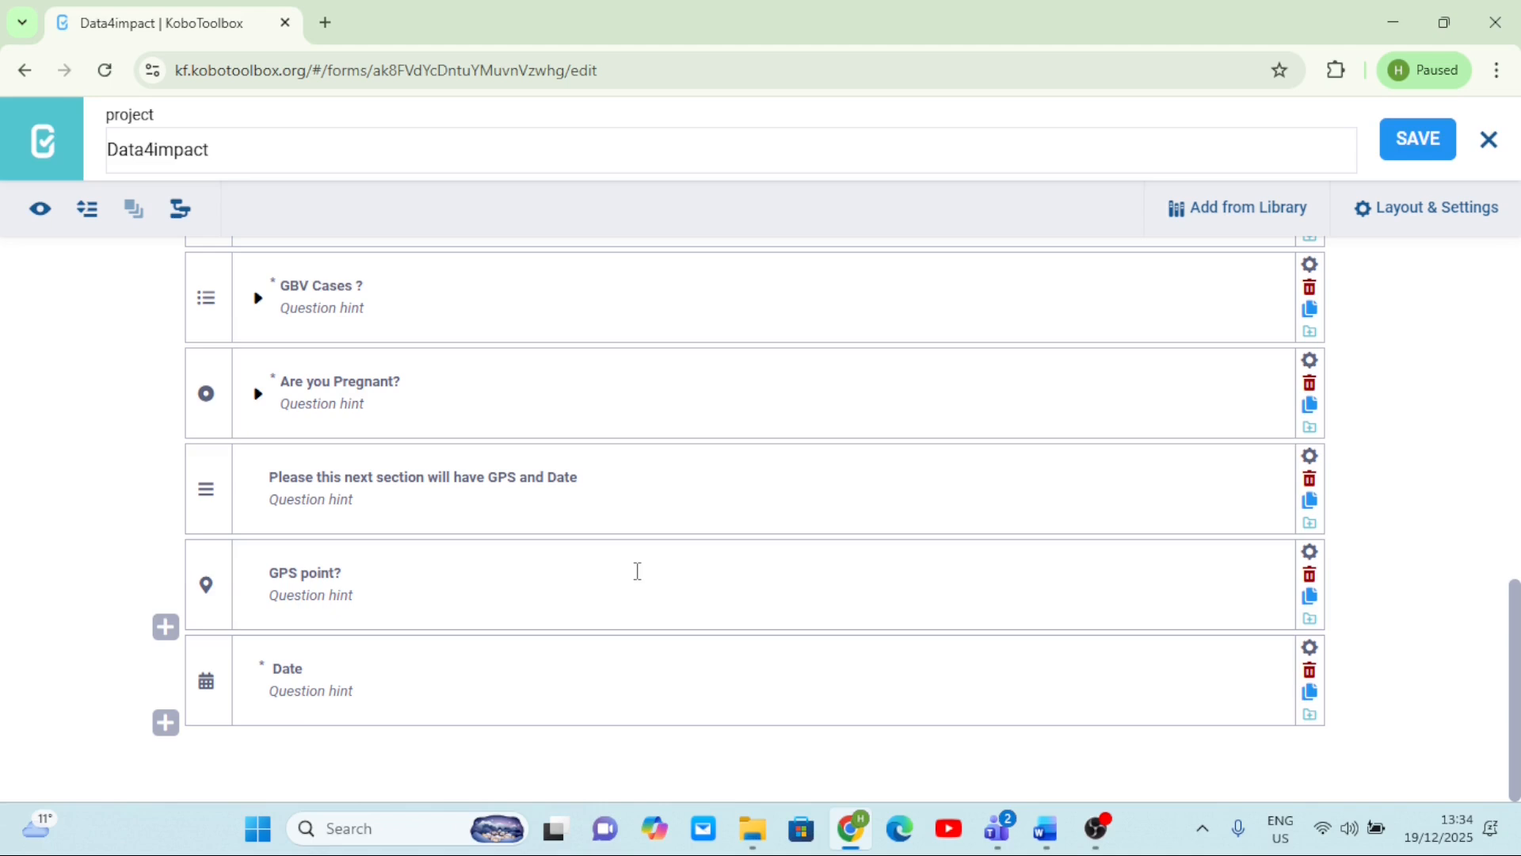
scroll(637, 571, "up", 6)
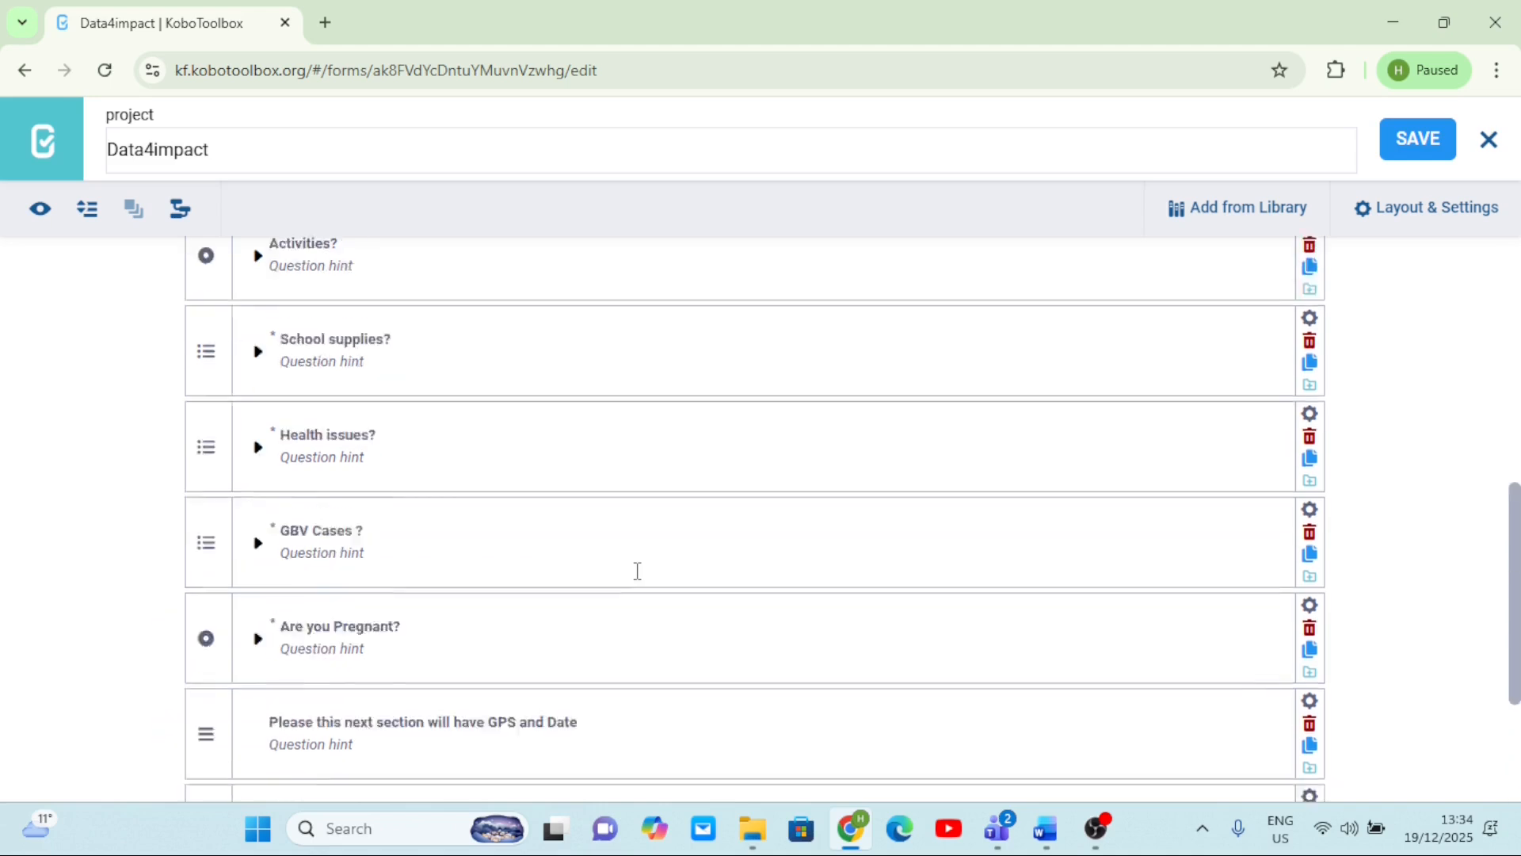
scroll(637, 570, "down", 6)
scroll(637, 570, "up", 9)
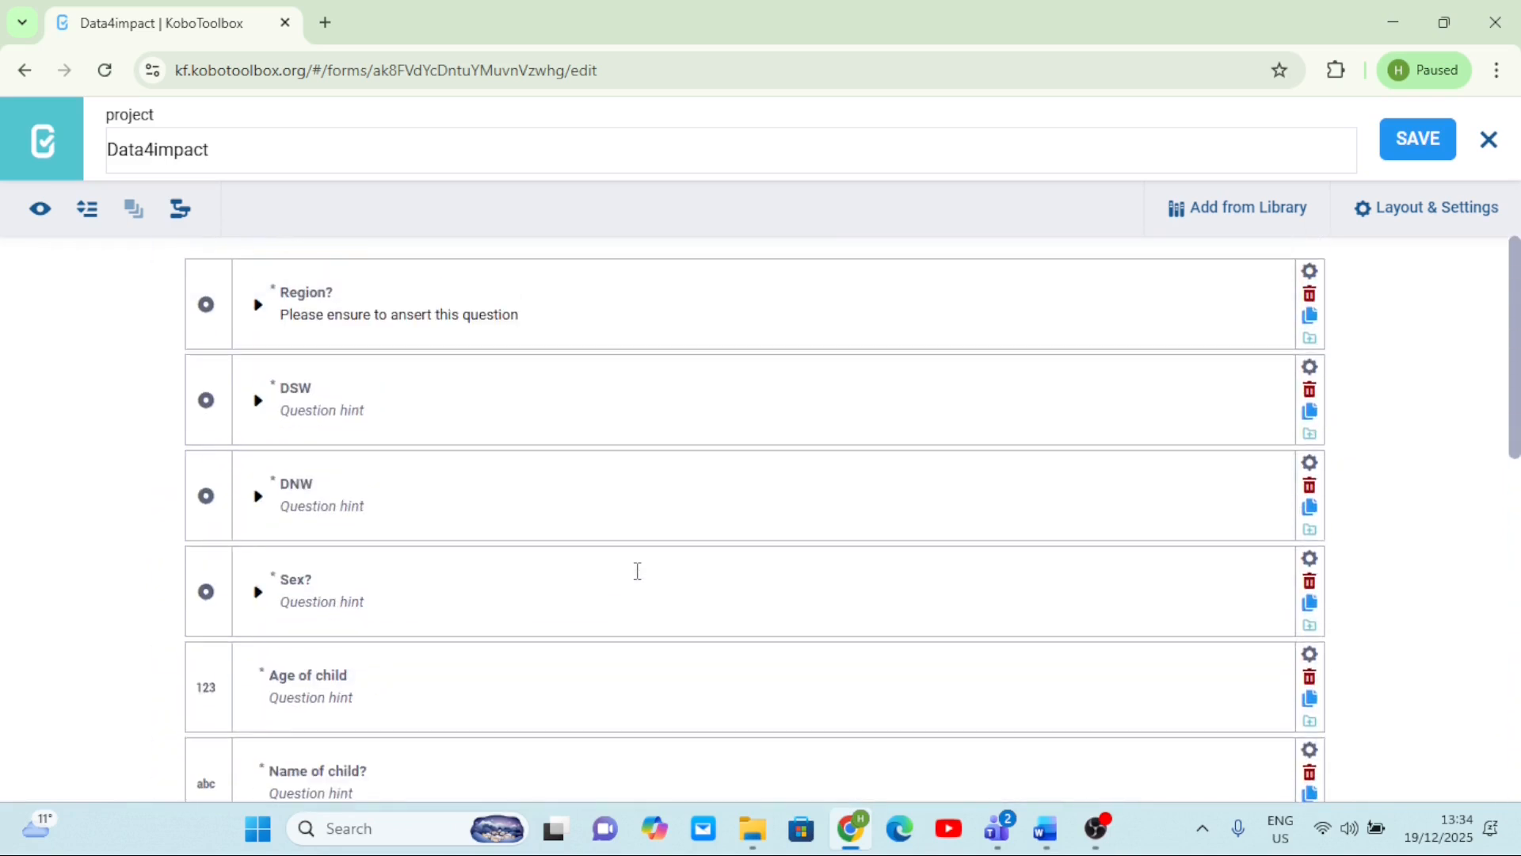
scroll(637, 571, "down", 7)
scroll(637, 571, "down", 2)
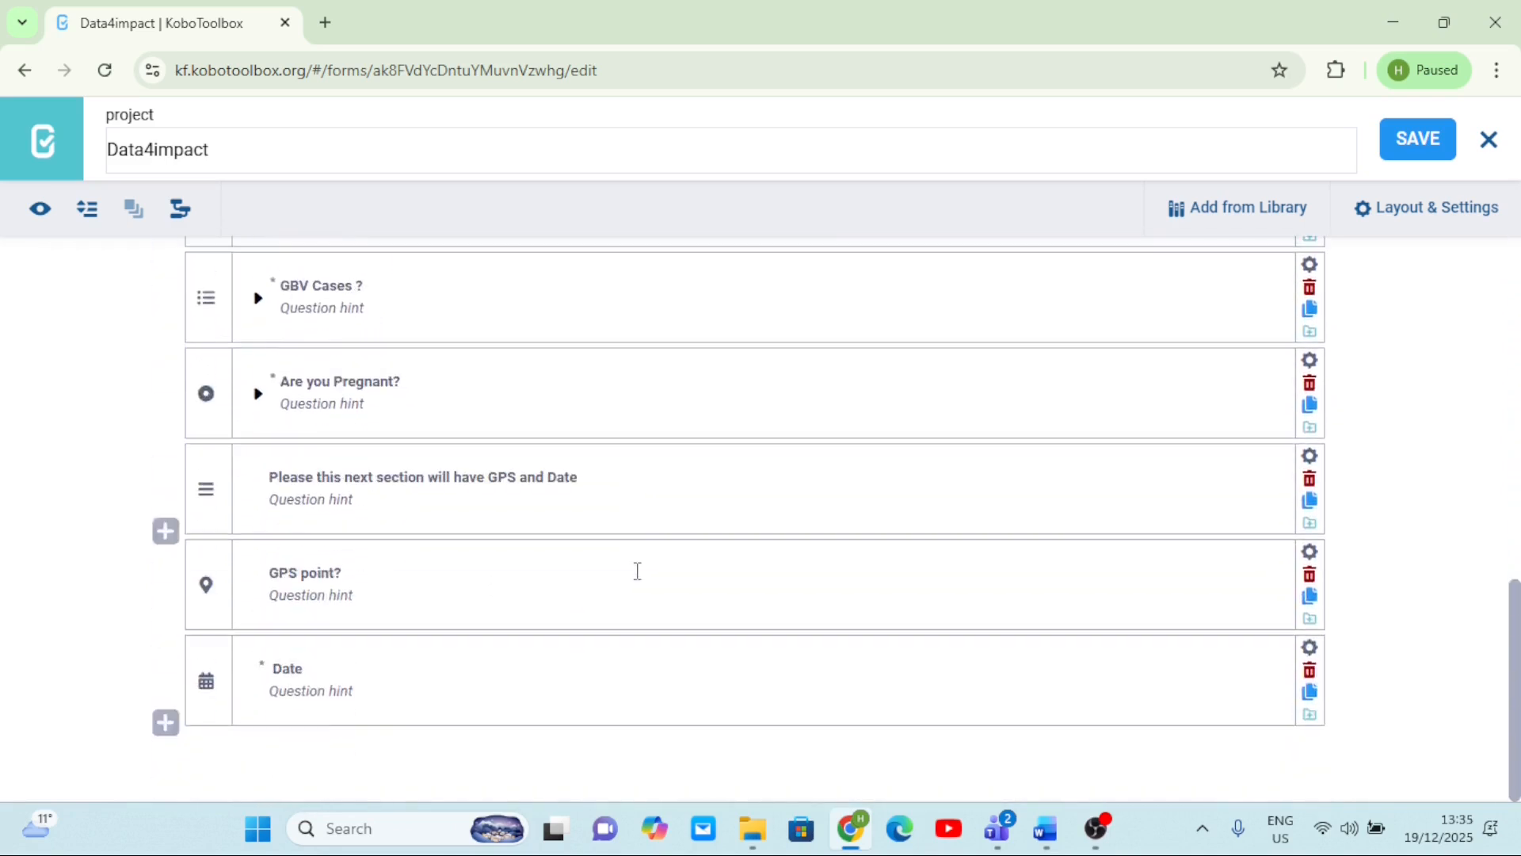
scroll(637, 570, "up", 9)
scroll(637, 571, "down", 9)
scroll(505, 486, "up", 9)
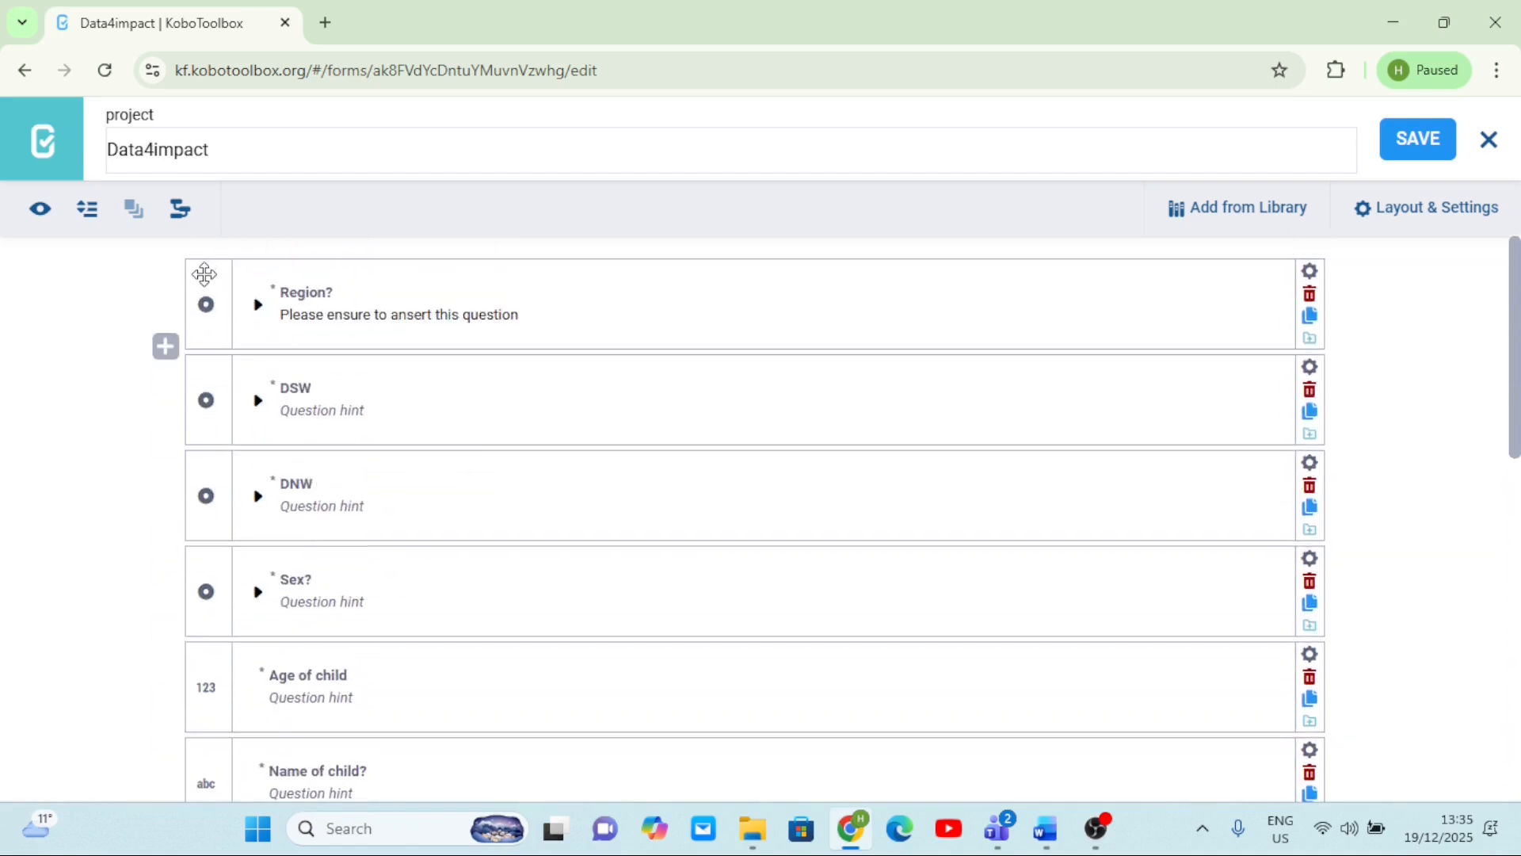
left_click(205, 274)
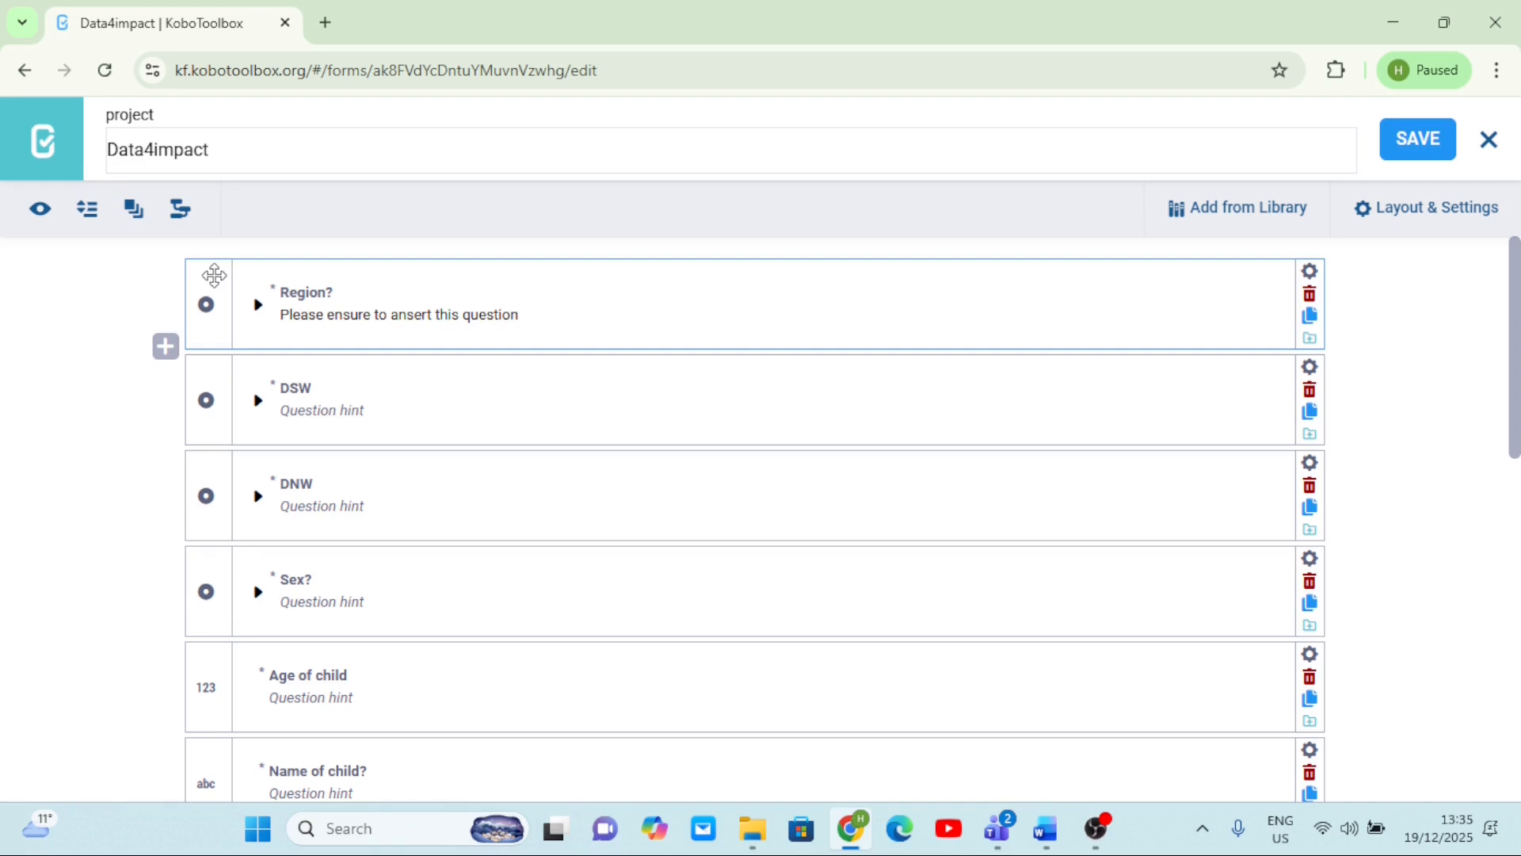
left_click(215, 367)
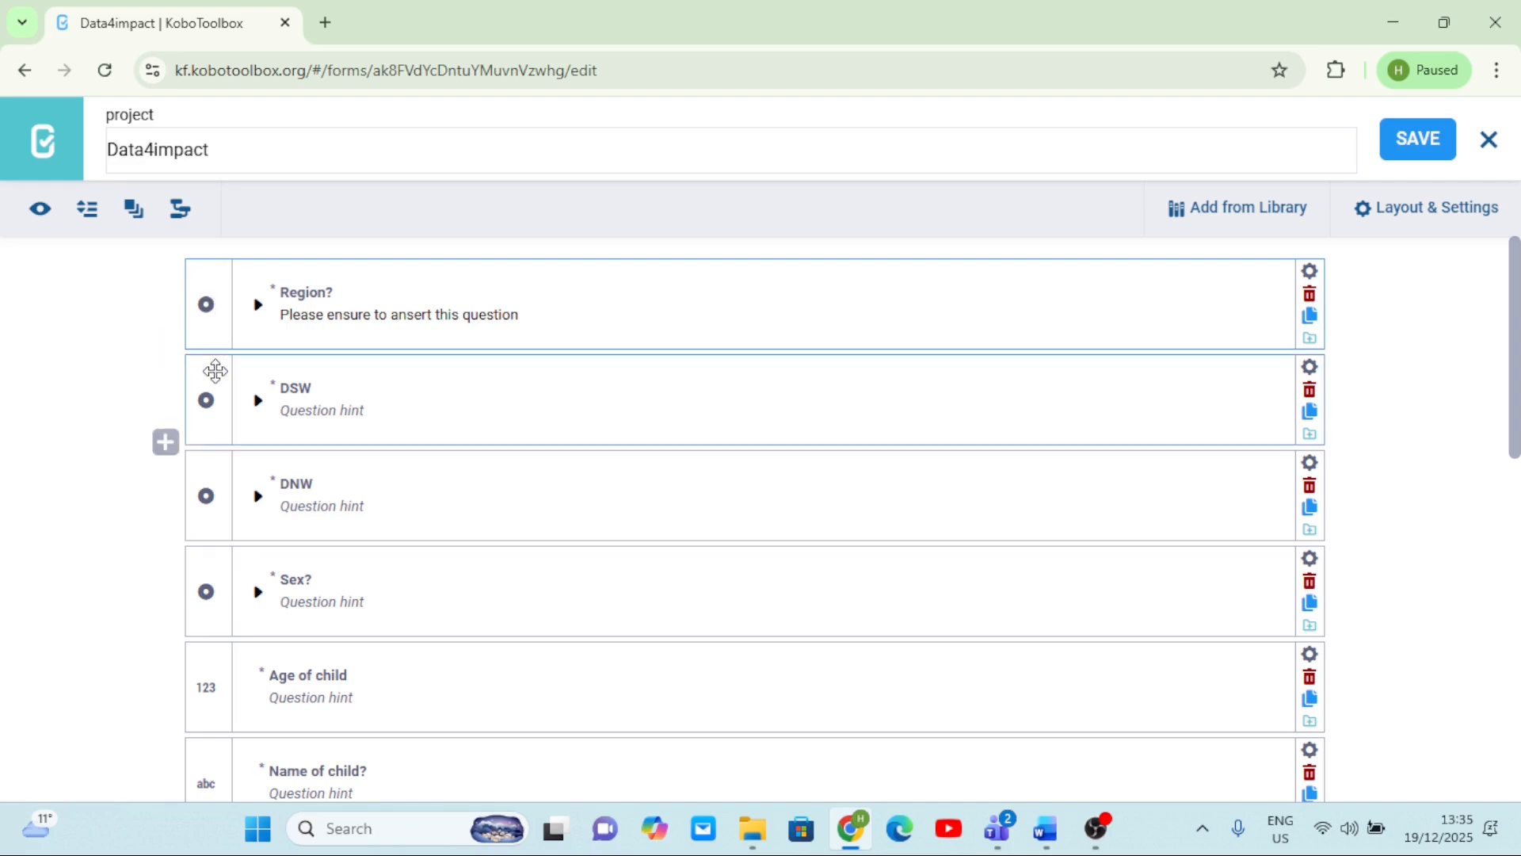
left_click(203, 473)
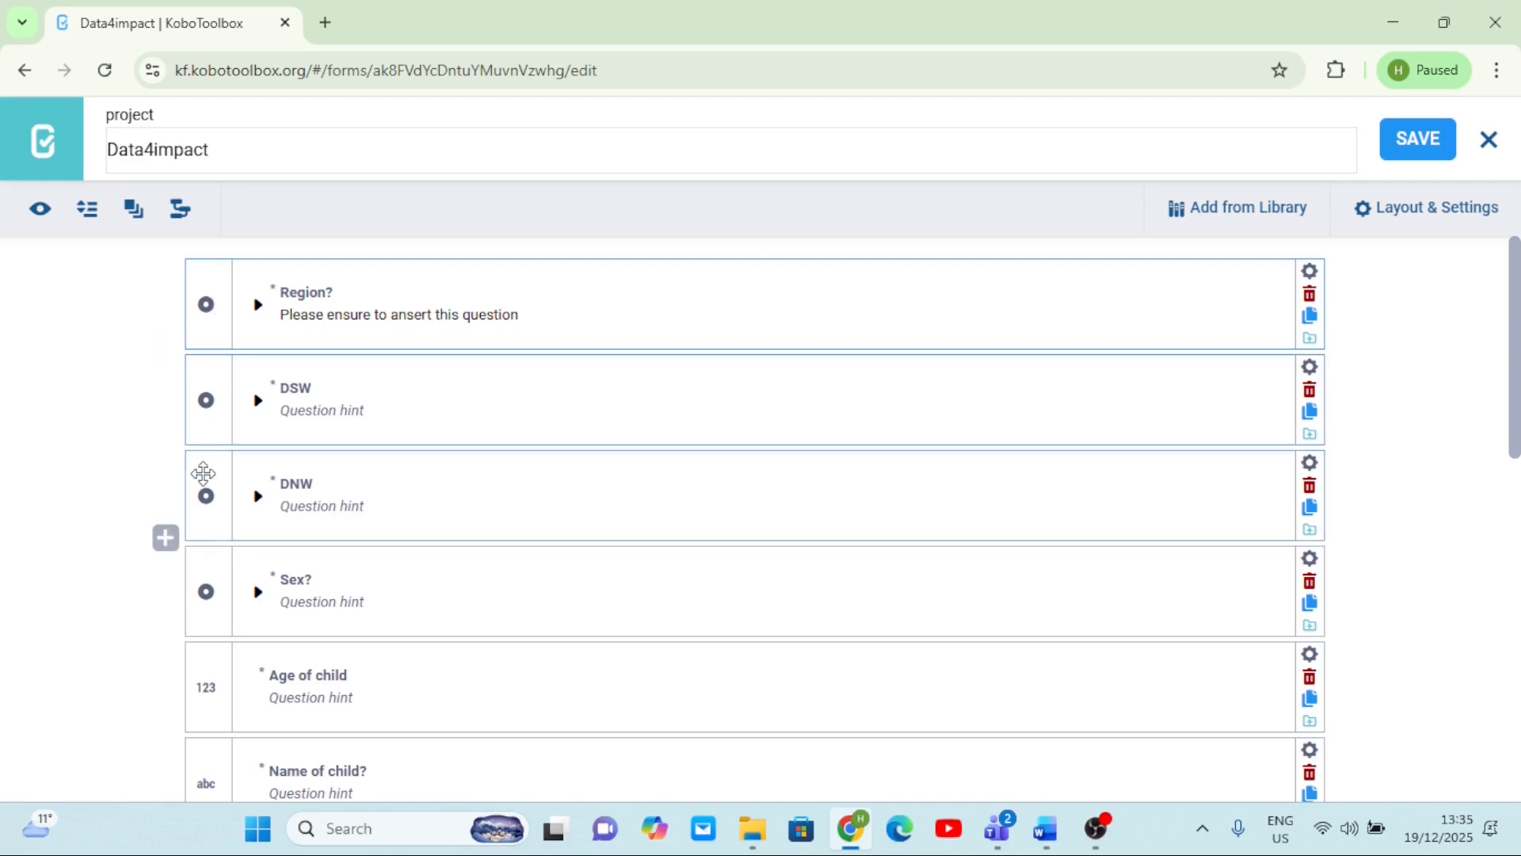
left_click(201, 572)
Step: Extend the selection with Age of child, Activities?, School supplies?, GBV Cases ? and Are you Pregnant?
scroll(200, 571, "down", 2)
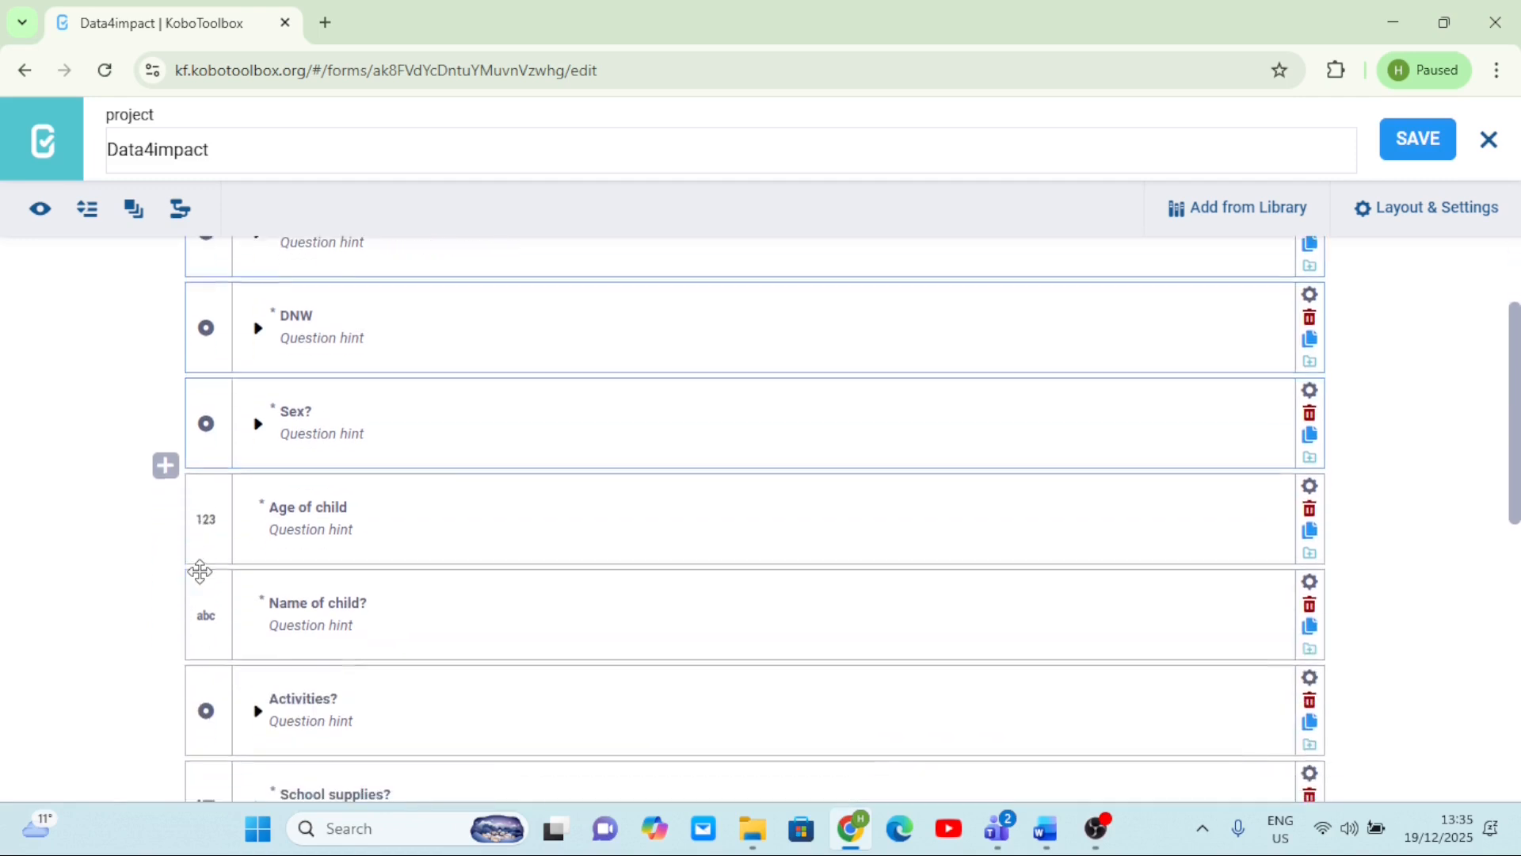
left_click(210, 496)
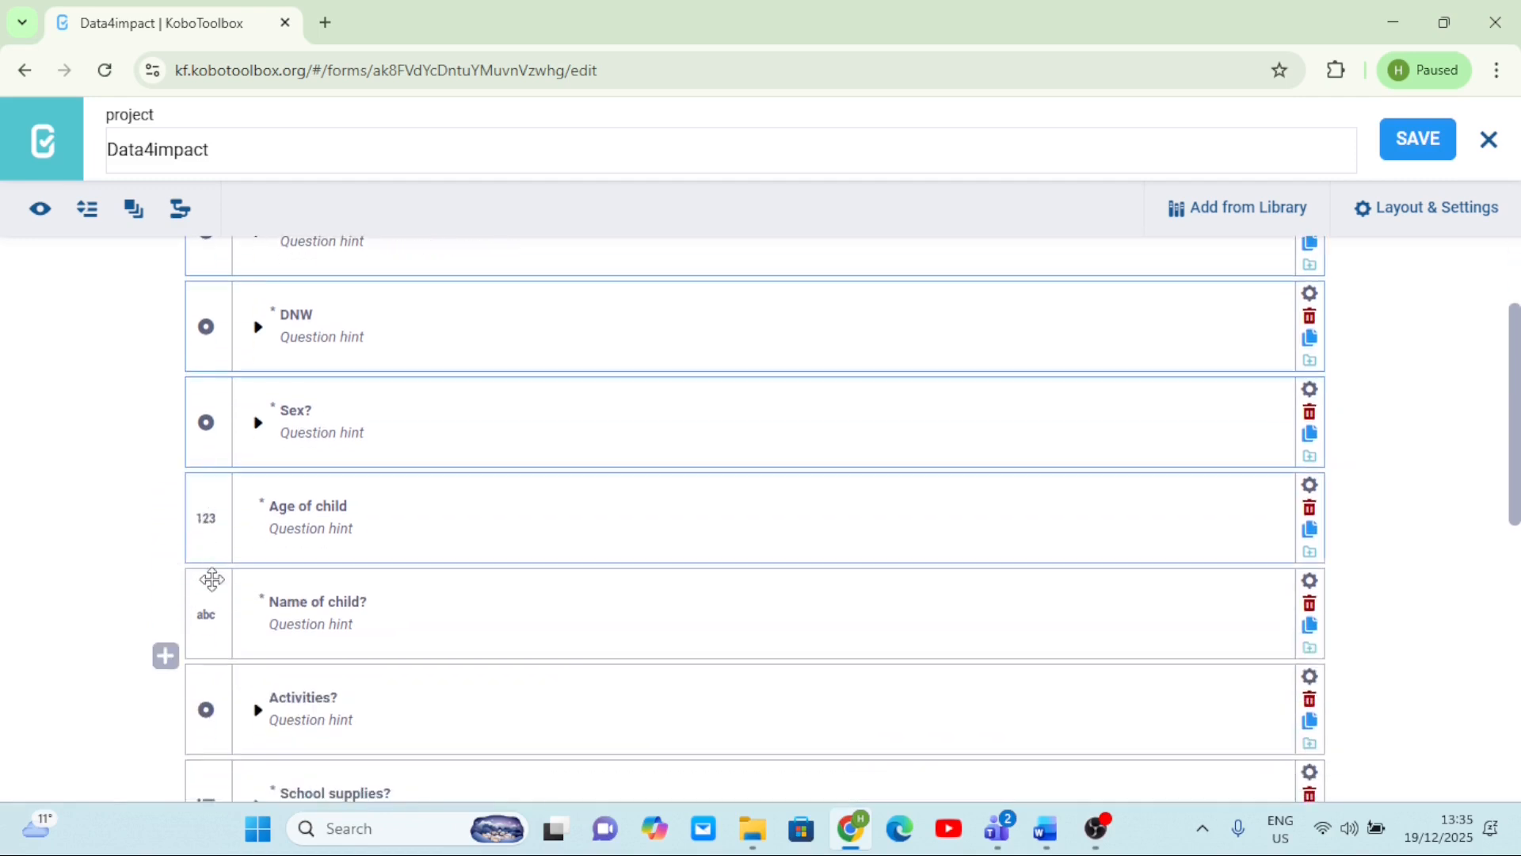
scroll(212, 587, "down", 1)
scroll(213, 587, "down", 2)
left_click(206, 474)
left_click(210, 568)
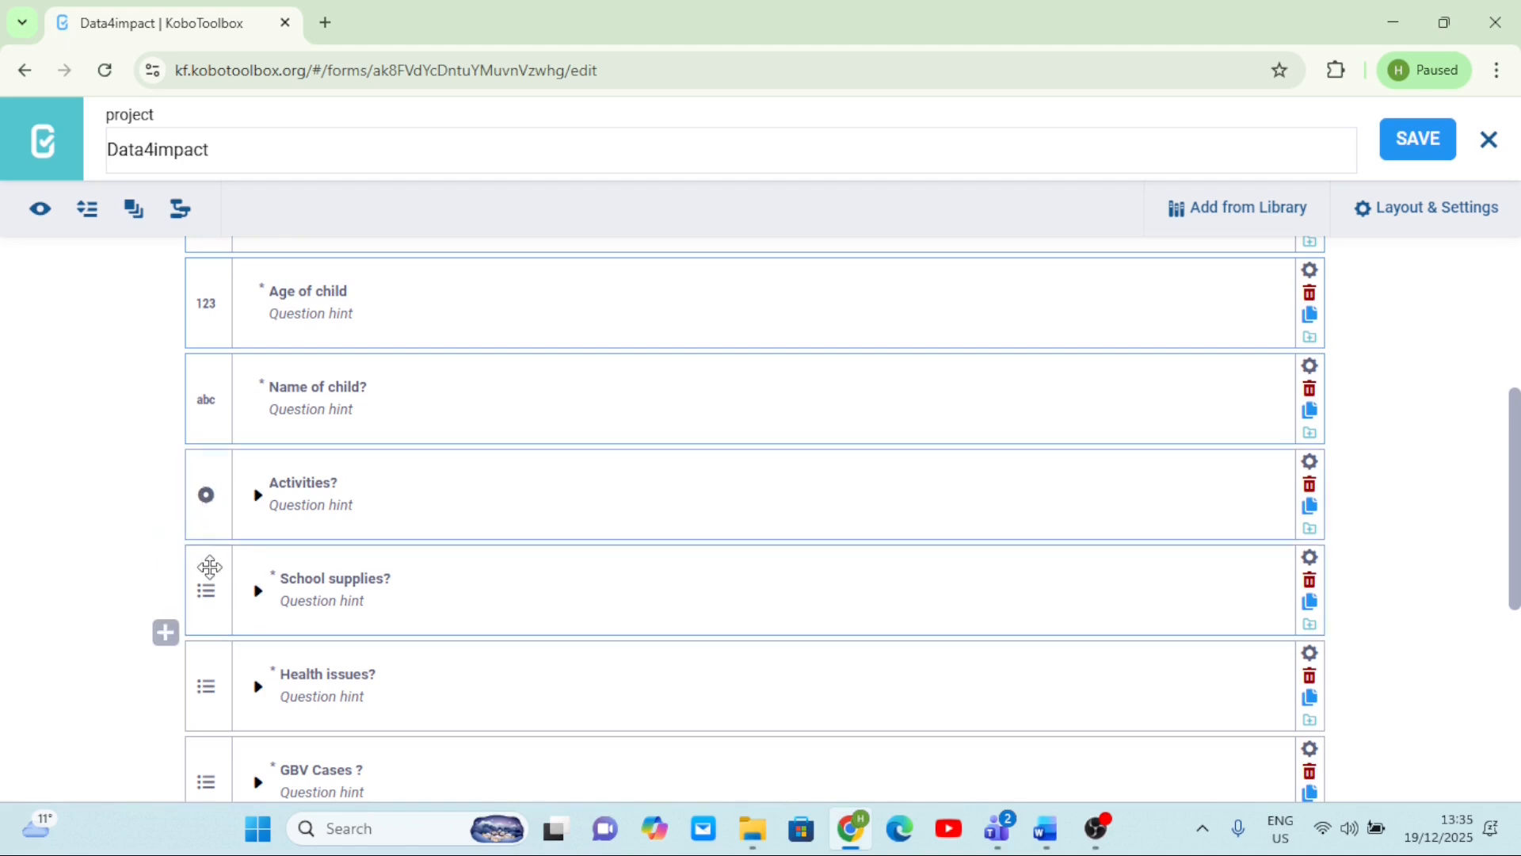
scroll(209, 566, "down", 2)
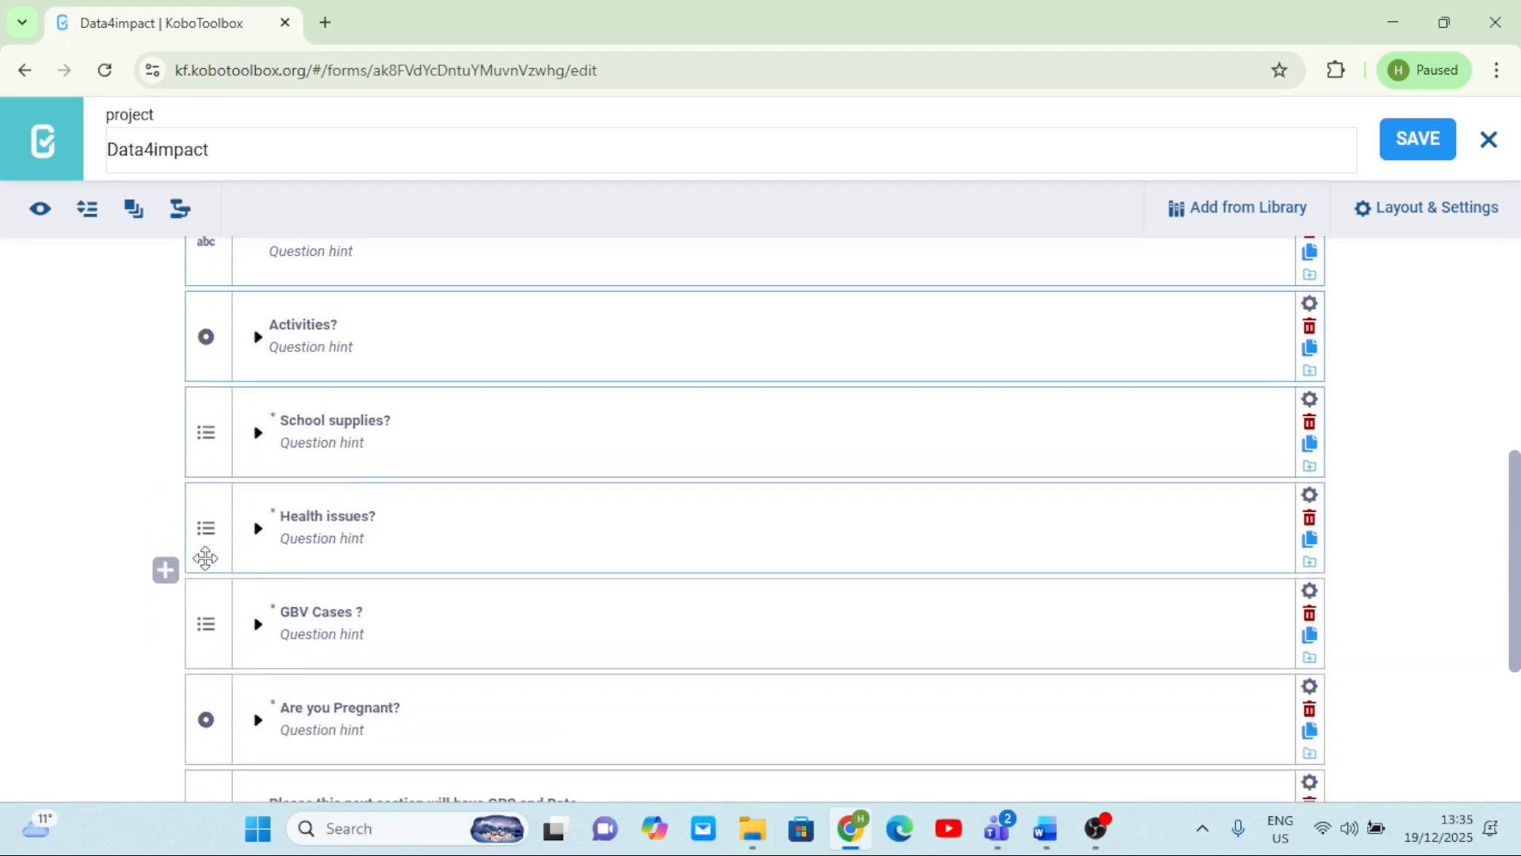
left_click(211, 599)
scroll(214, 598, "down", 2)
left_click(213, 552)
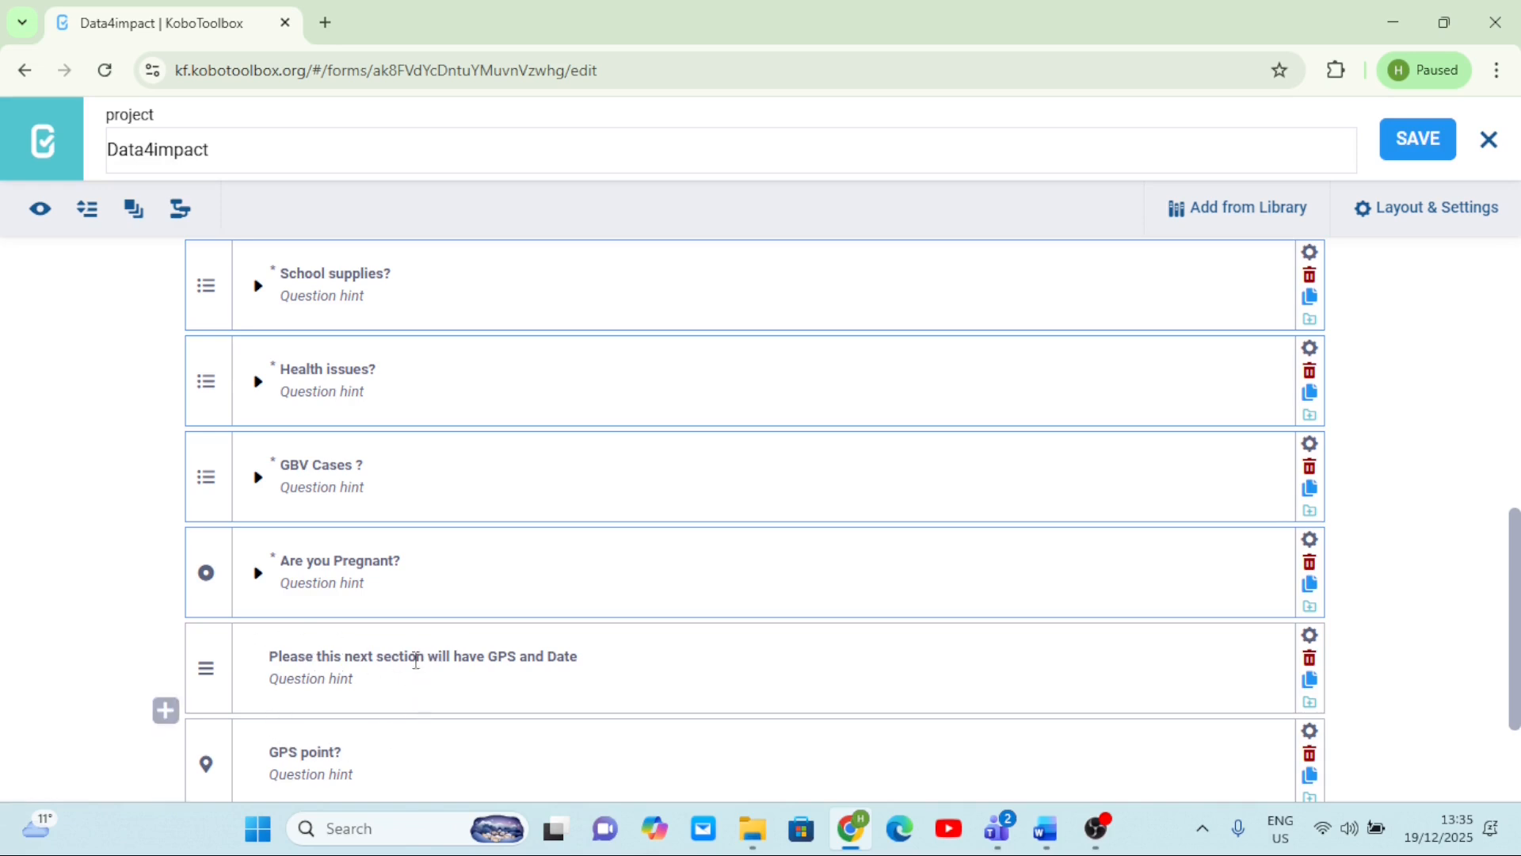
Step: Group the selected questions as 'SECTION ONE DATA4IMPACY KOBO', save, and collapse the group
left_click(140, 214)
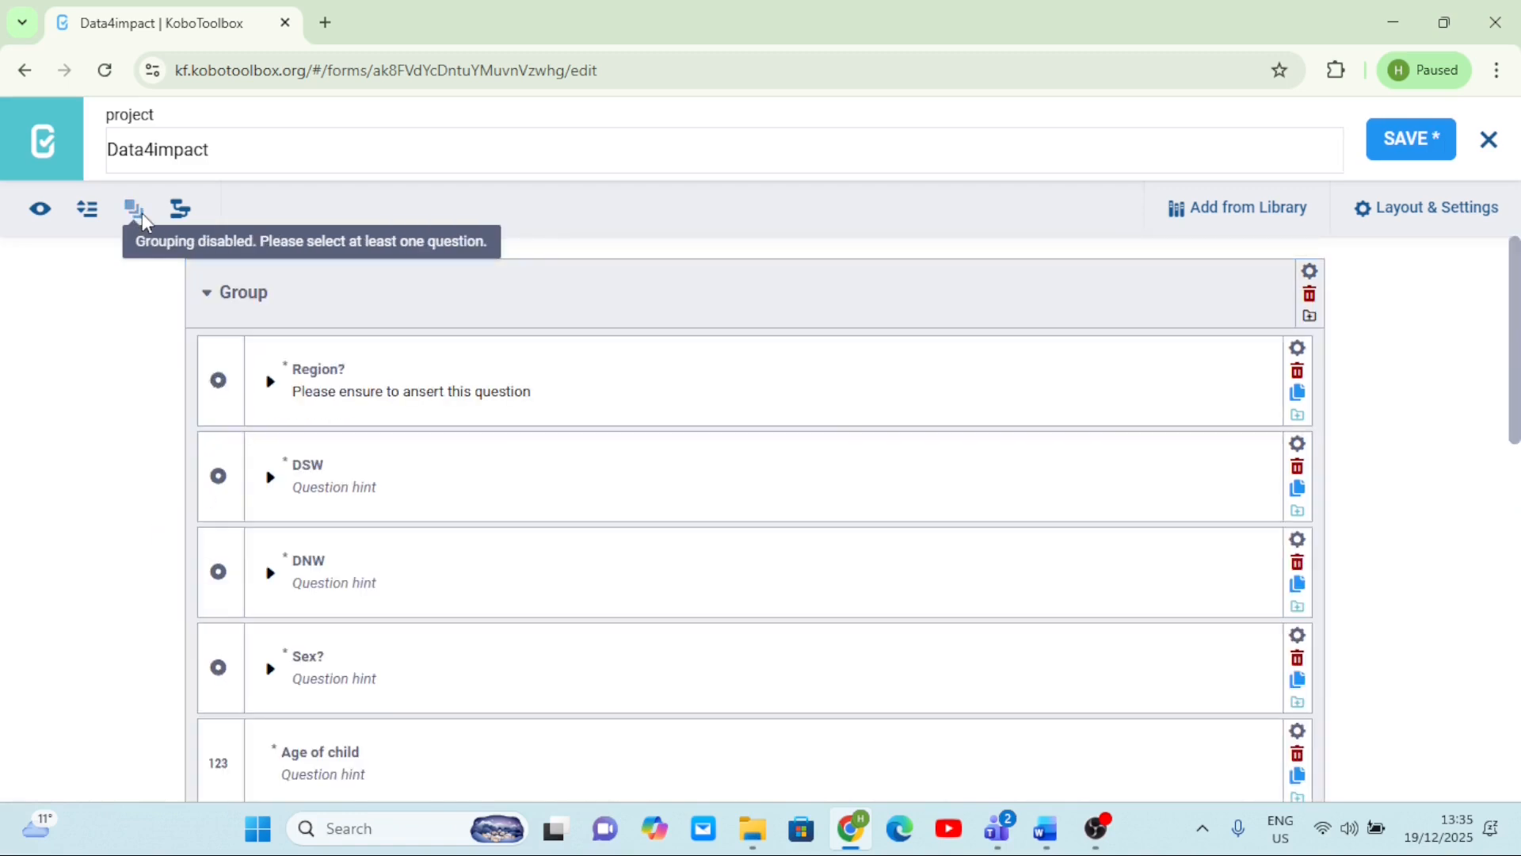
left_click(280, 297)
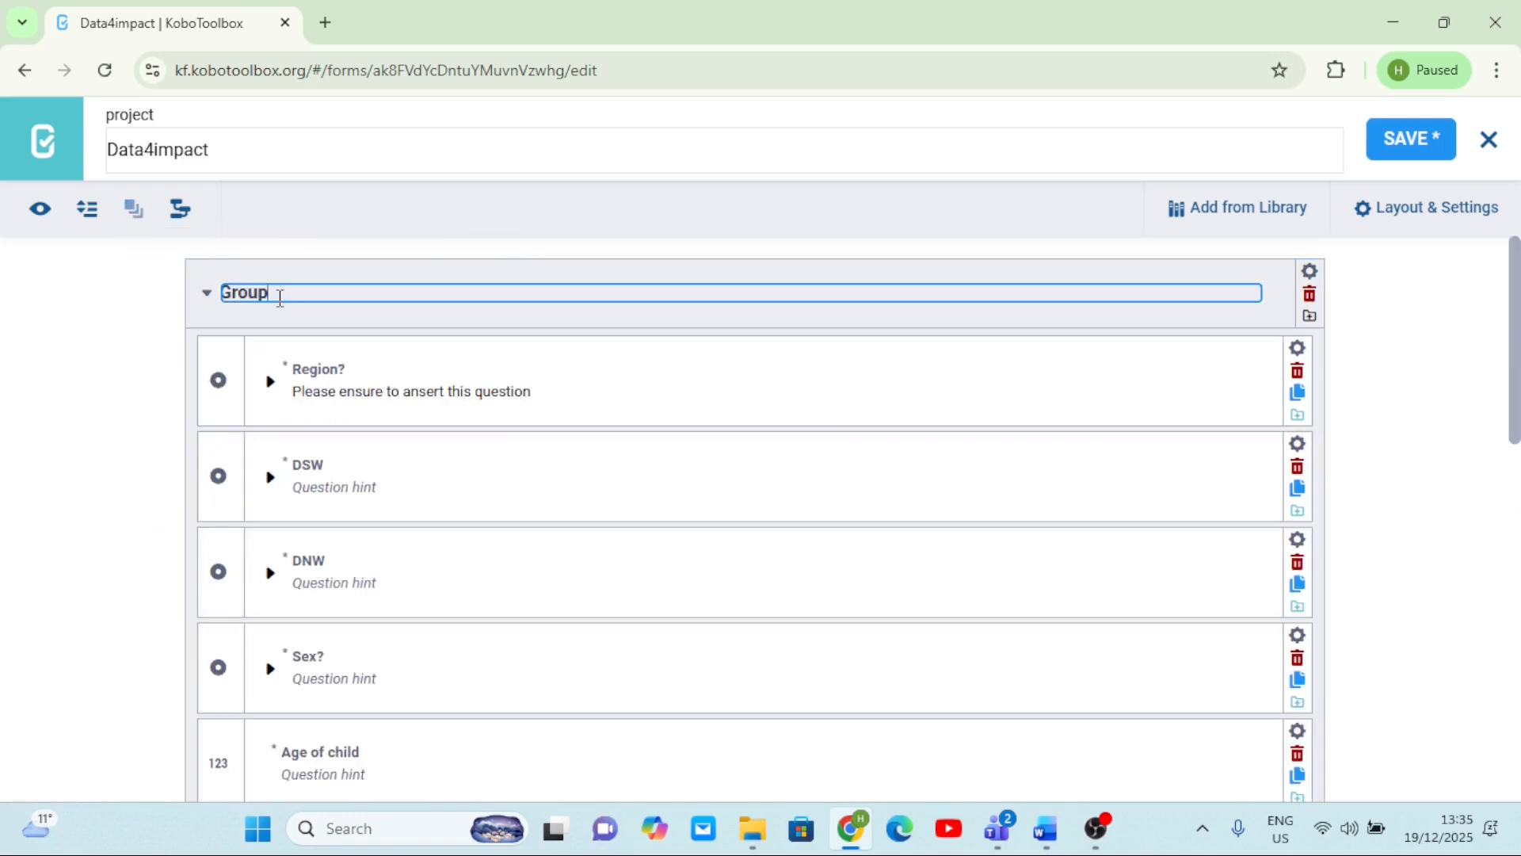
key("BackSpace")
key("BackSpace")
key("BackSpace")
key("BackSpace")
key("BackSpace")
type("SECTION ONE KOBOTOOLBO")
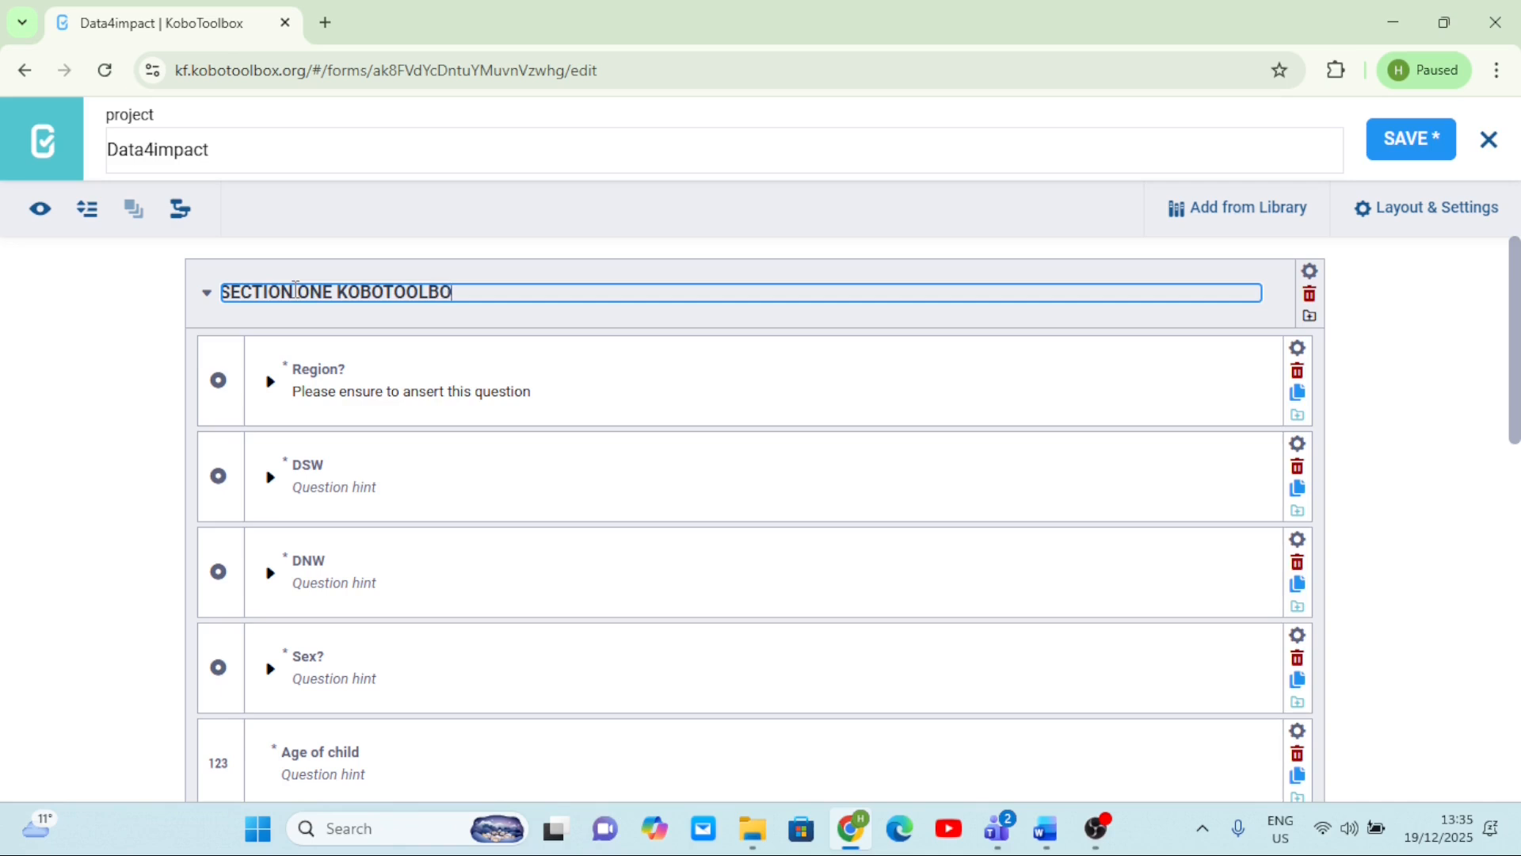
key("BackSpace")
key("BackSpace")
key("BackSpace")
key("BackSpace")
key("BackSpace")
key("BackSpace")
key("BackSpace")
key("BackSpace")
key("BackSpace")
key("BackSpace")
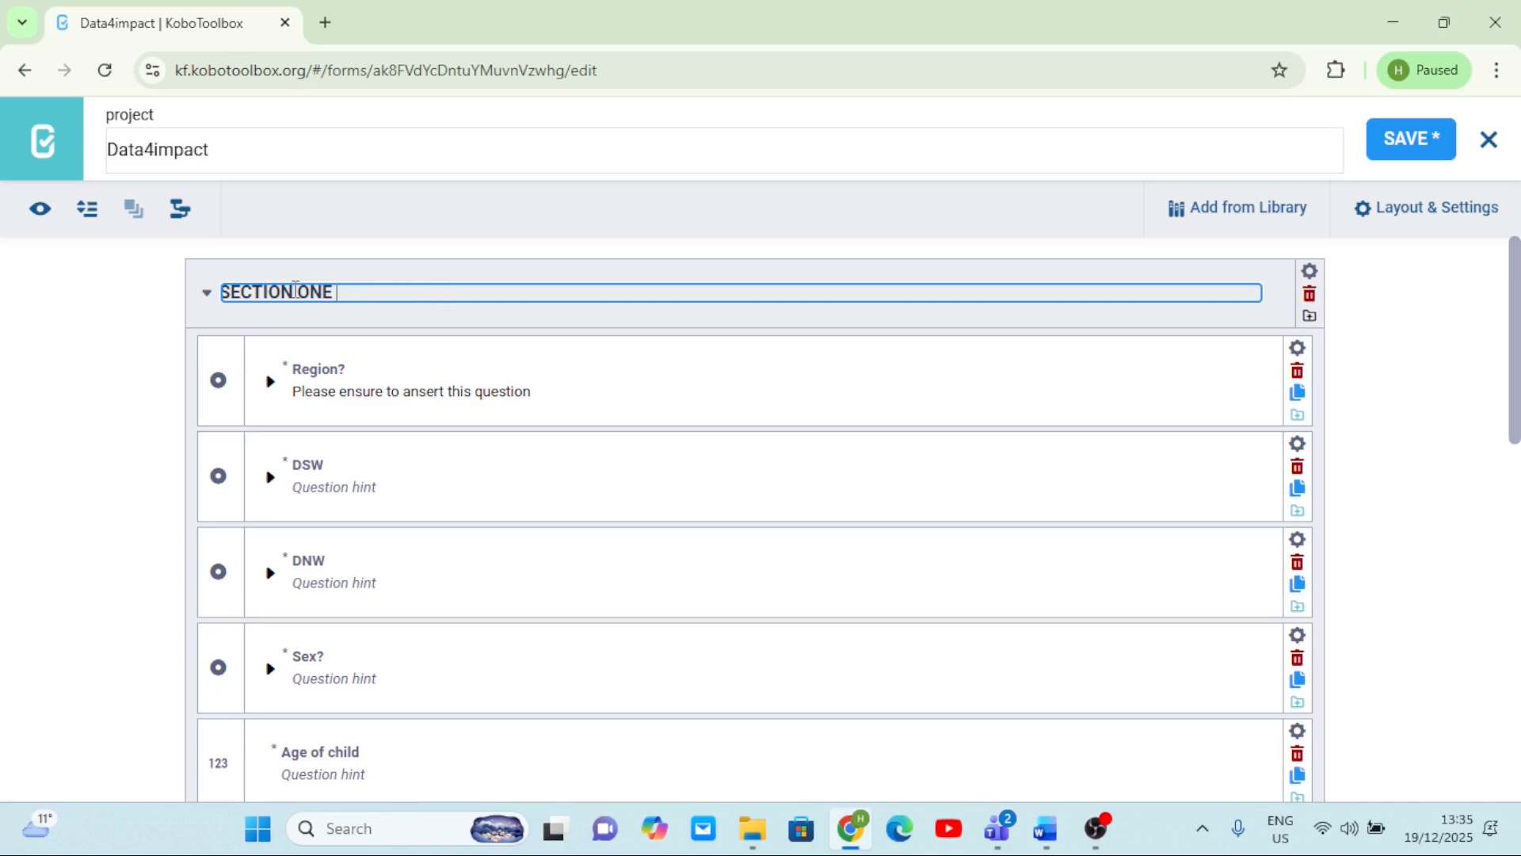
type("DATA4IMPACY KOBO")
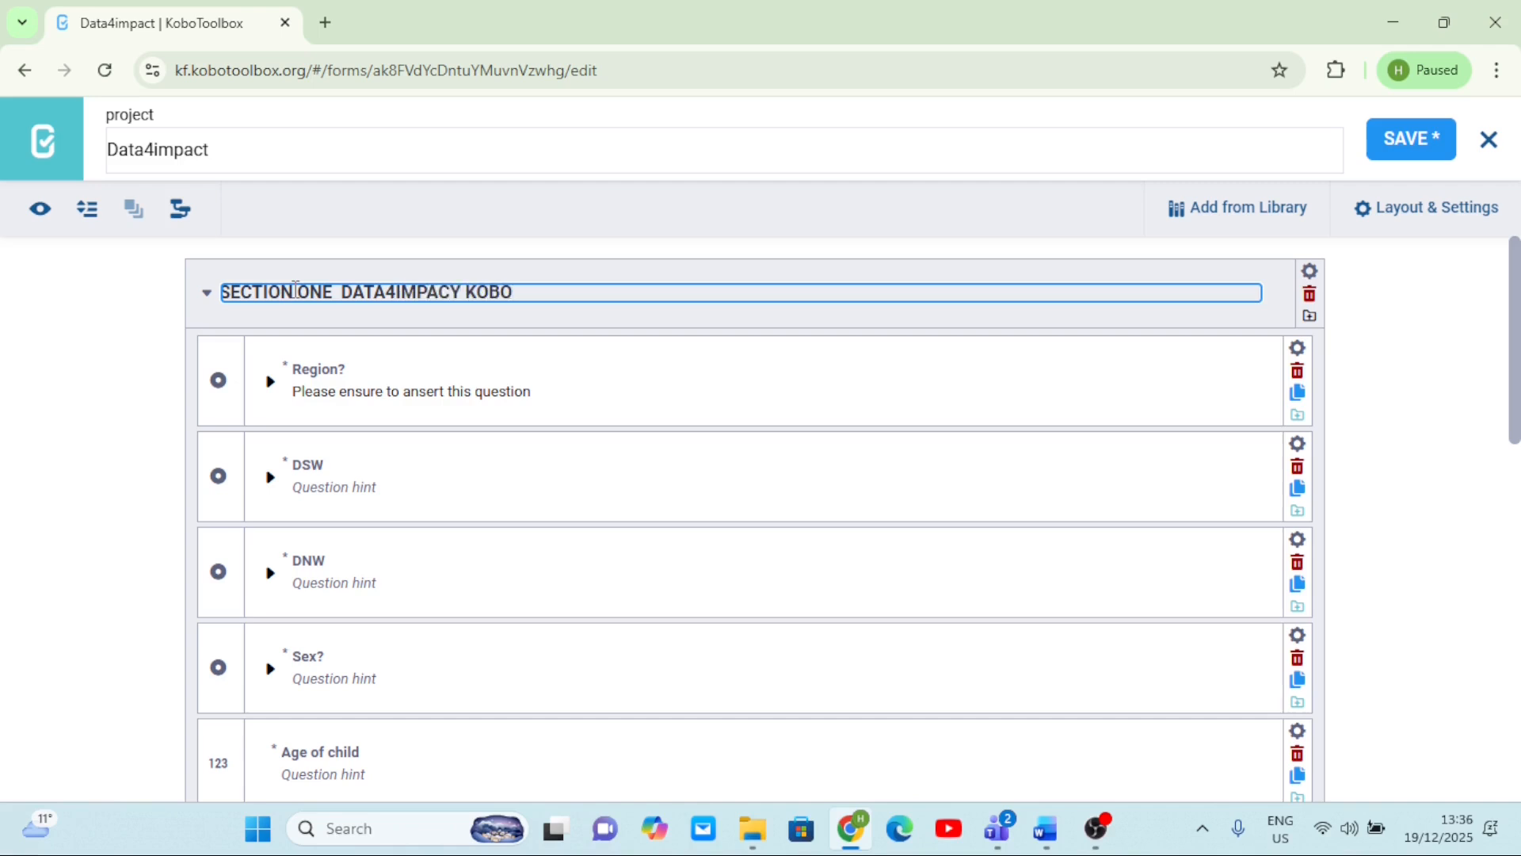
left_click(1399, 149)
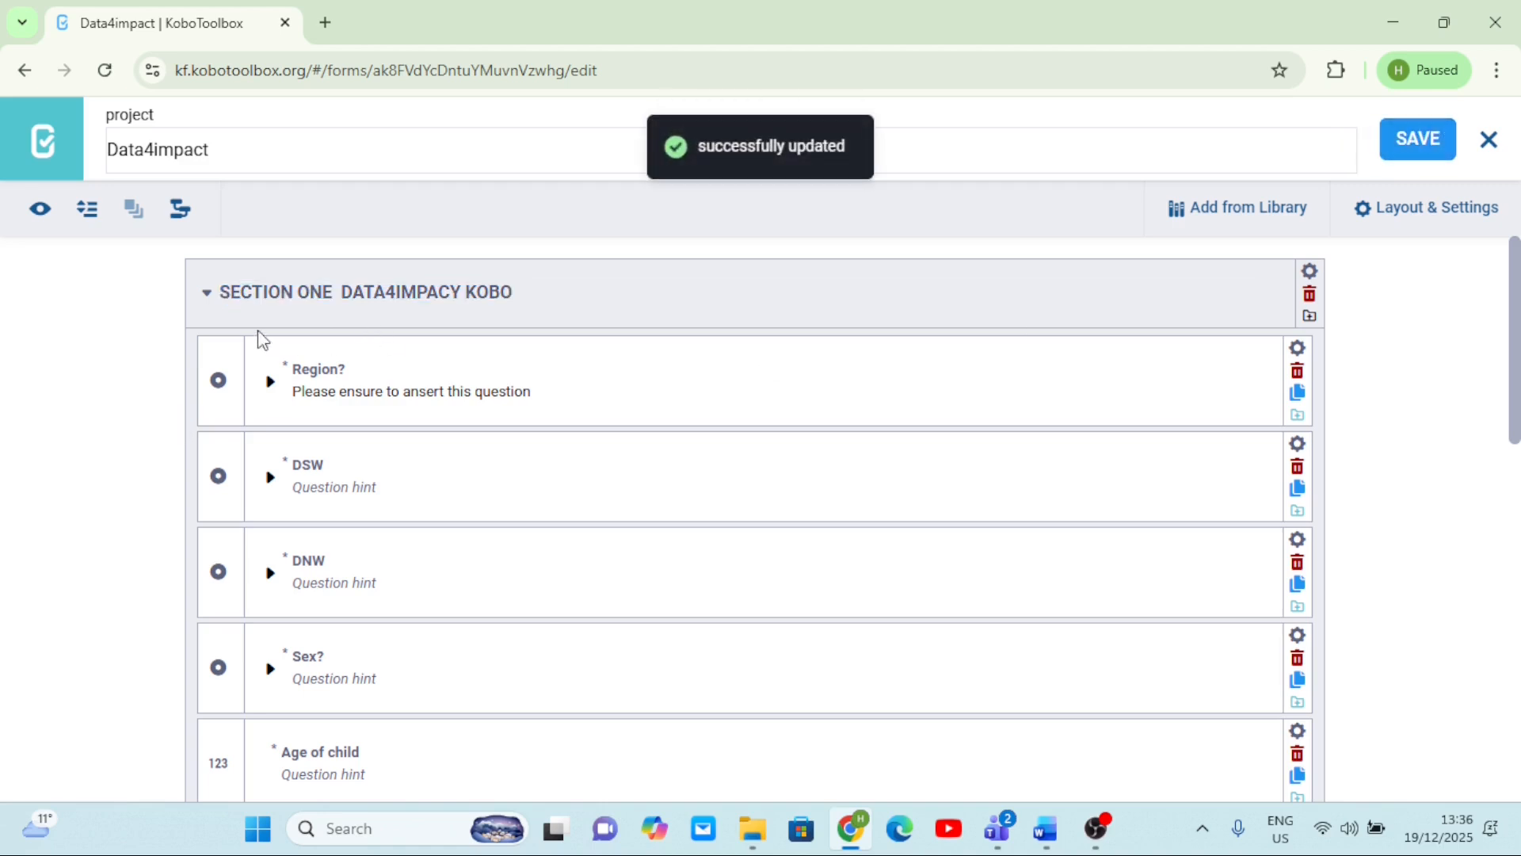
left_click(208, 294)
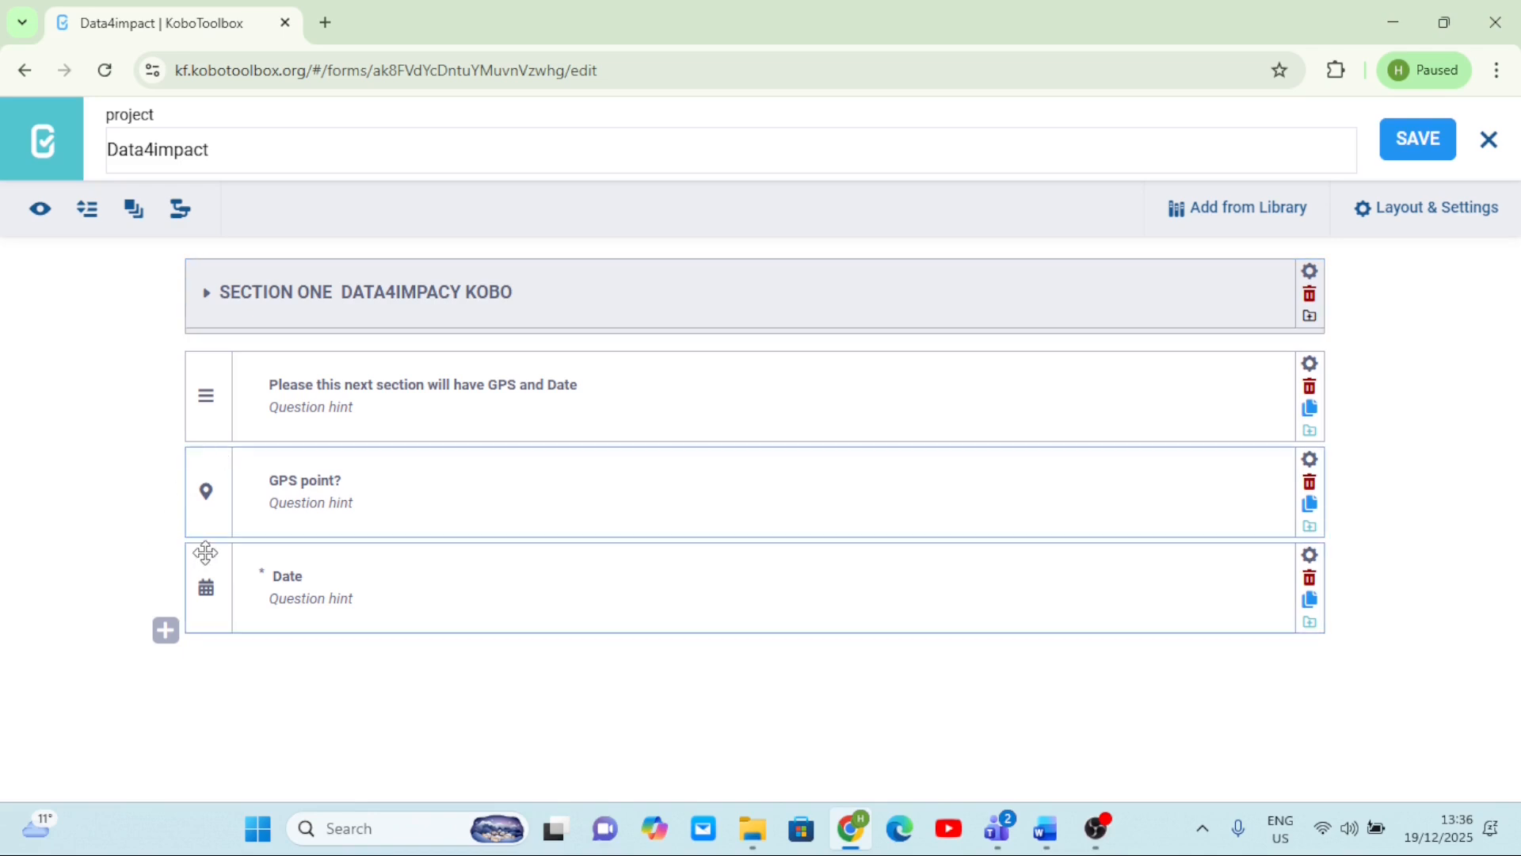
Step: Group GPS point? and Date into a second group titled Section Two, save and collapse it
left_click(133, 208)
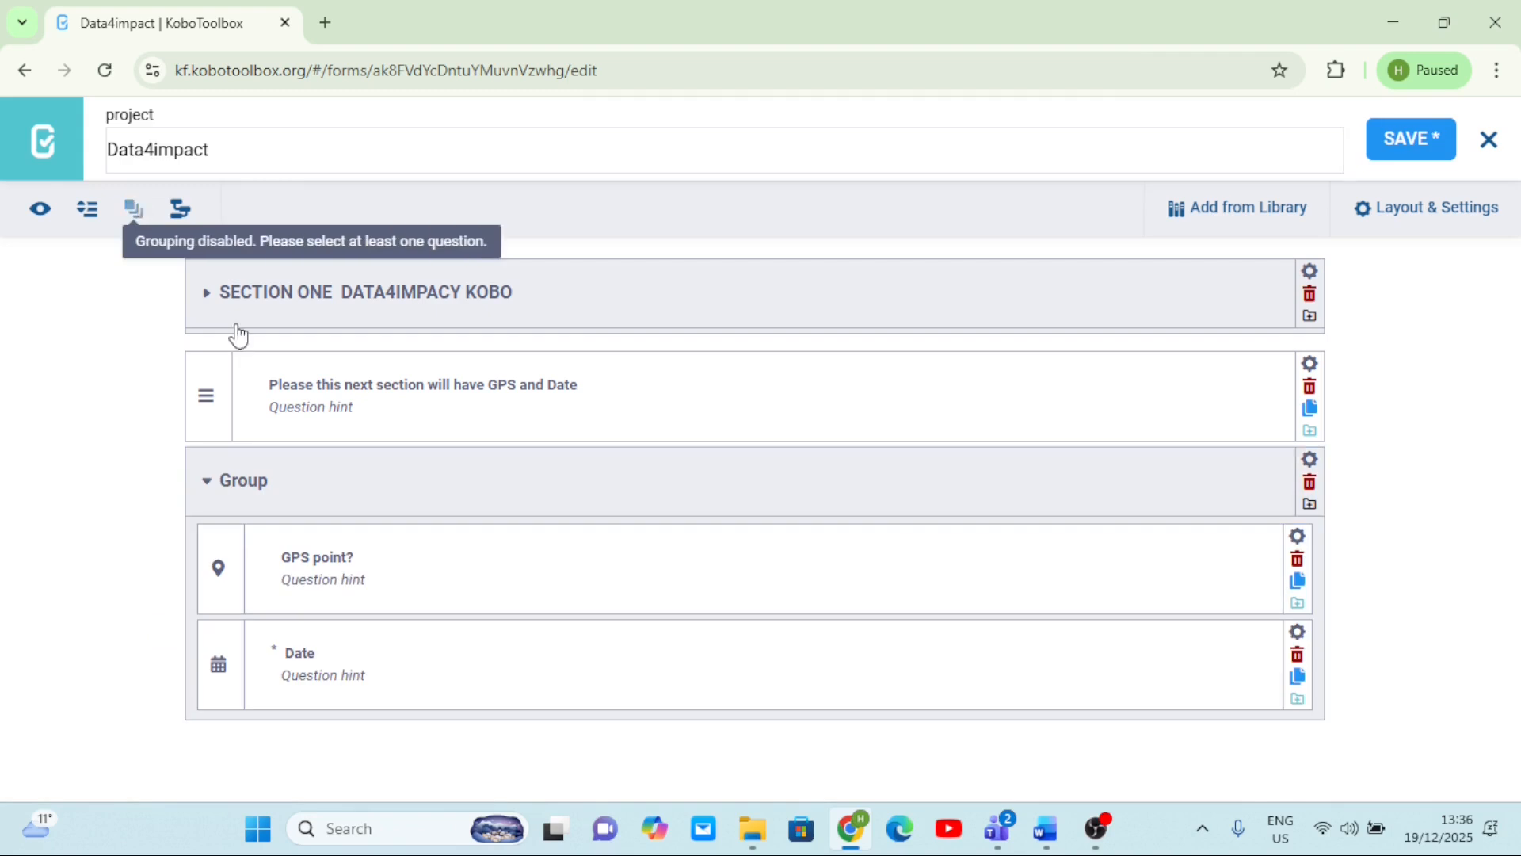
left_click(273, 476)
key("BackSpace")
key("BackSpace")
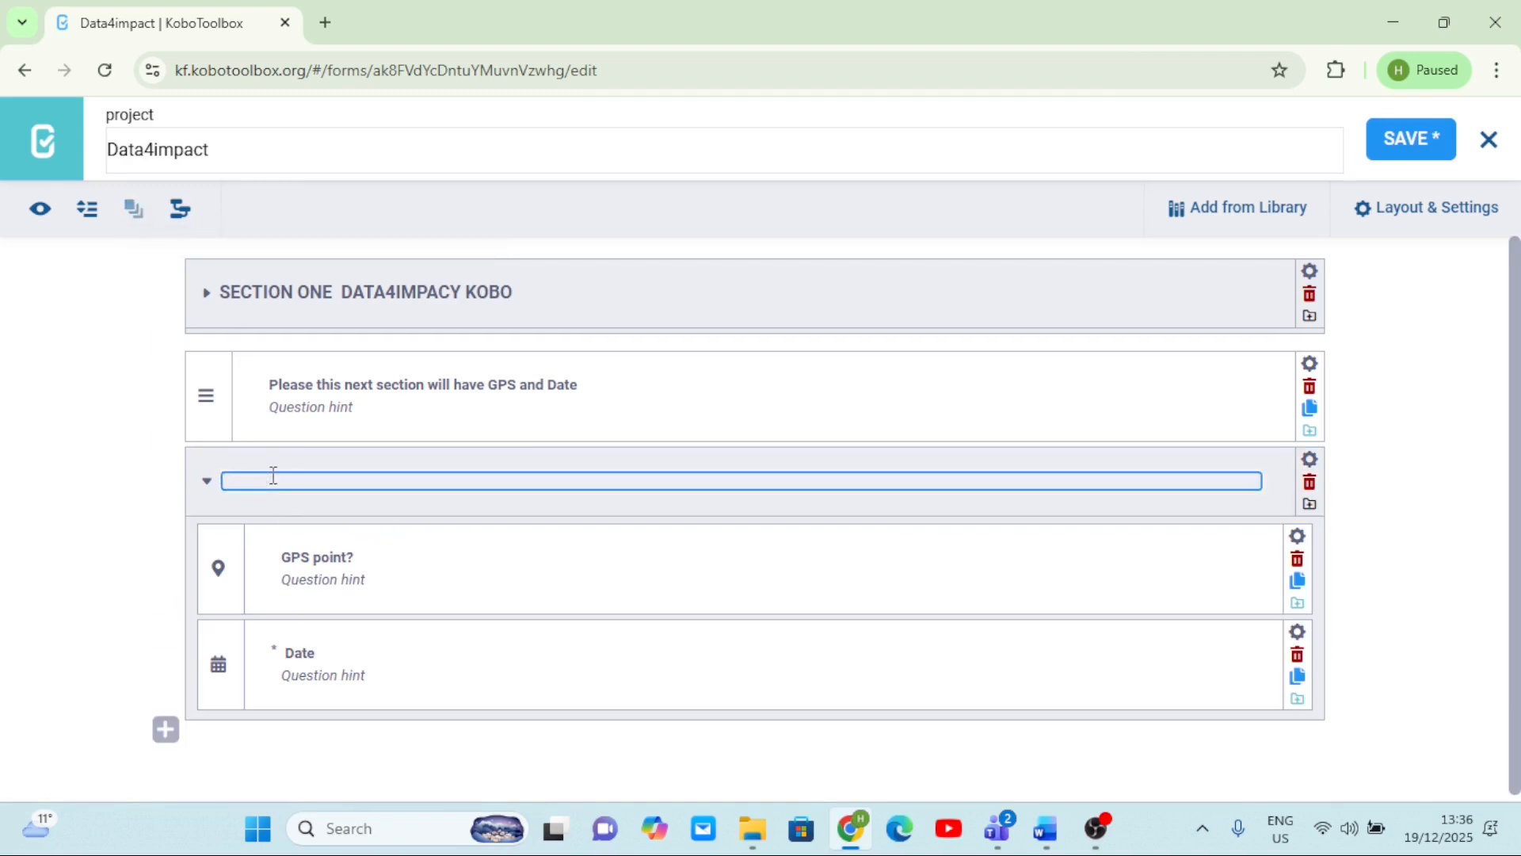
type("Section Tw")
left_click(1411, 139)
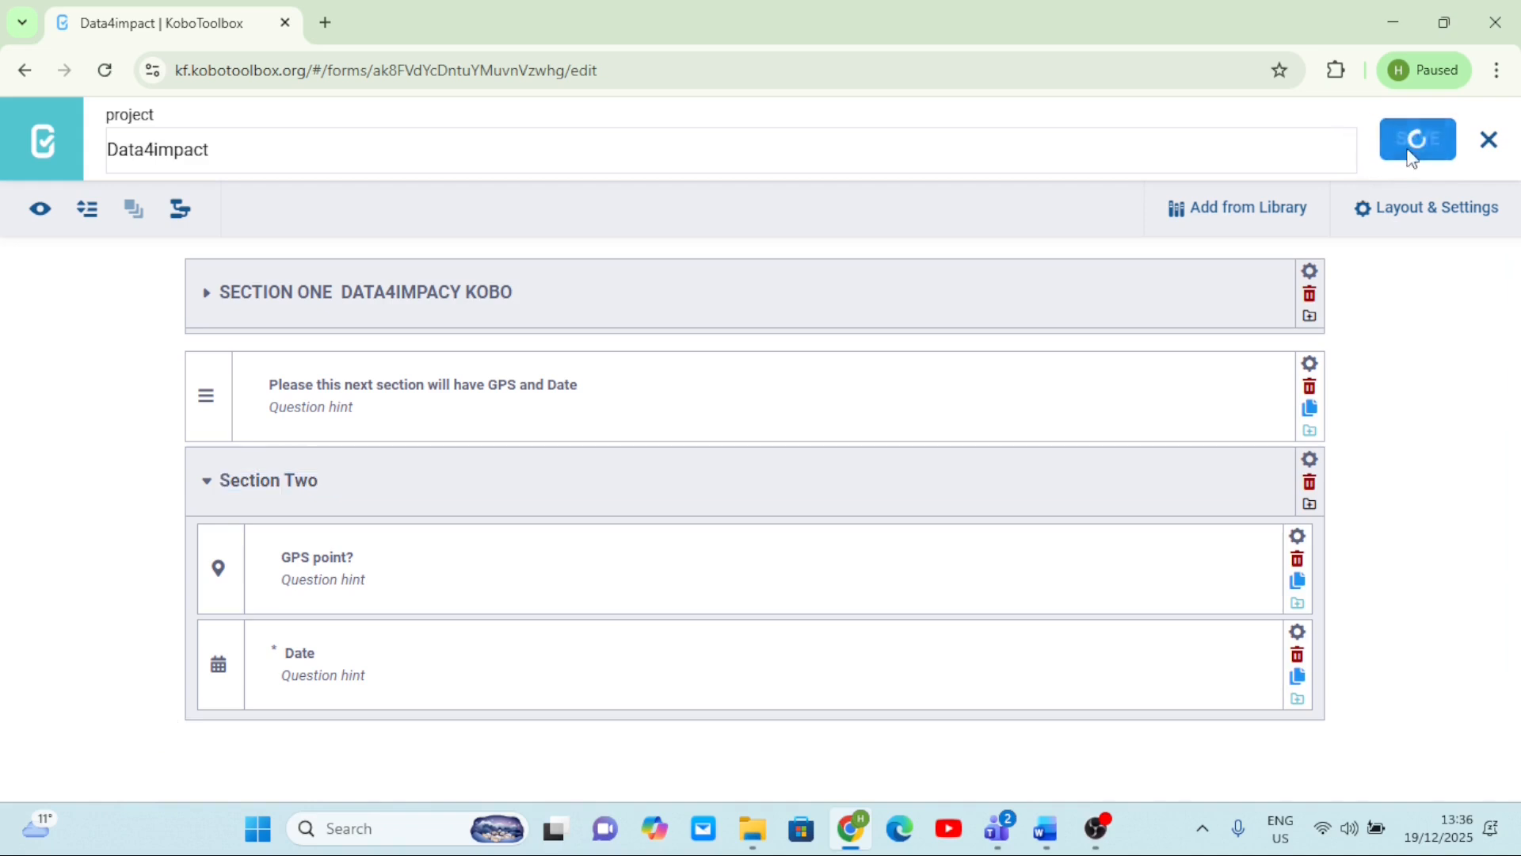
left_click(206, 481)
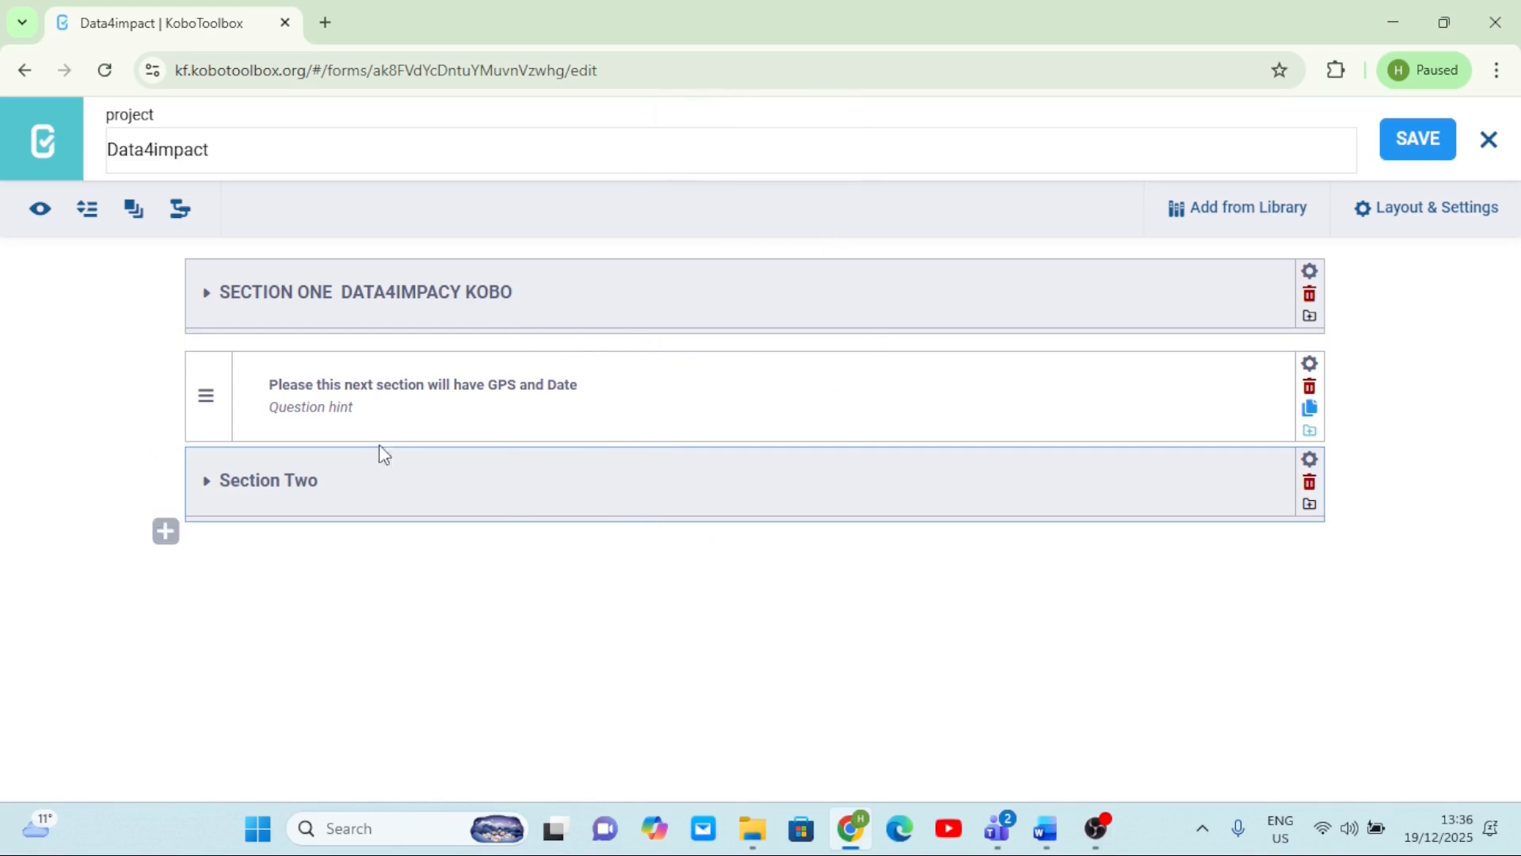
Step: Expand and re-collapse Section One, then expand Section Two to show its questions
left_click(208, 299)
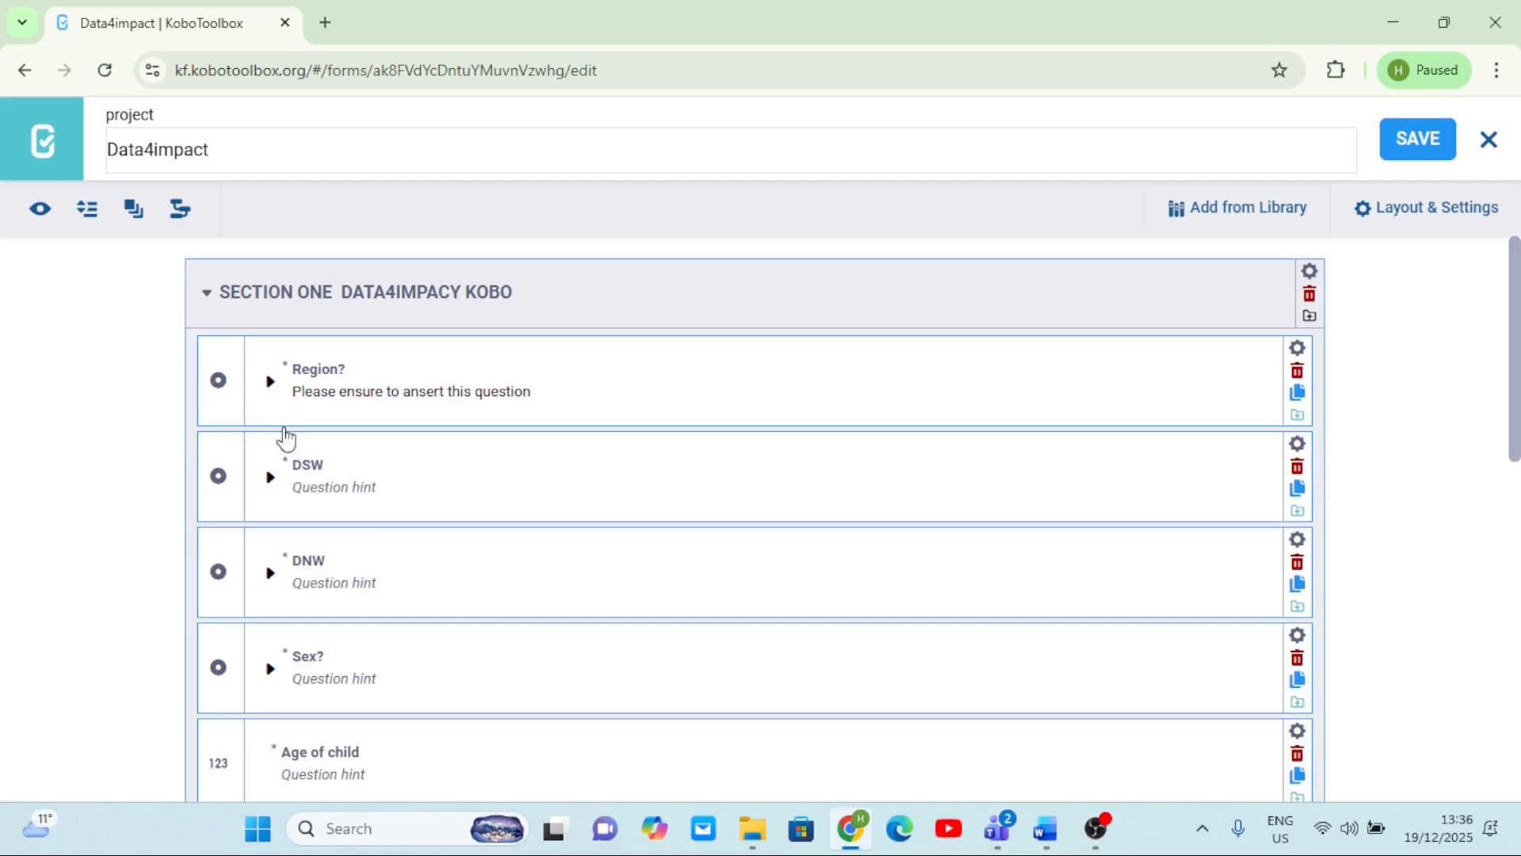
scroll(492, 605, "down", 10)
scroll(492, 605, "up", 10)
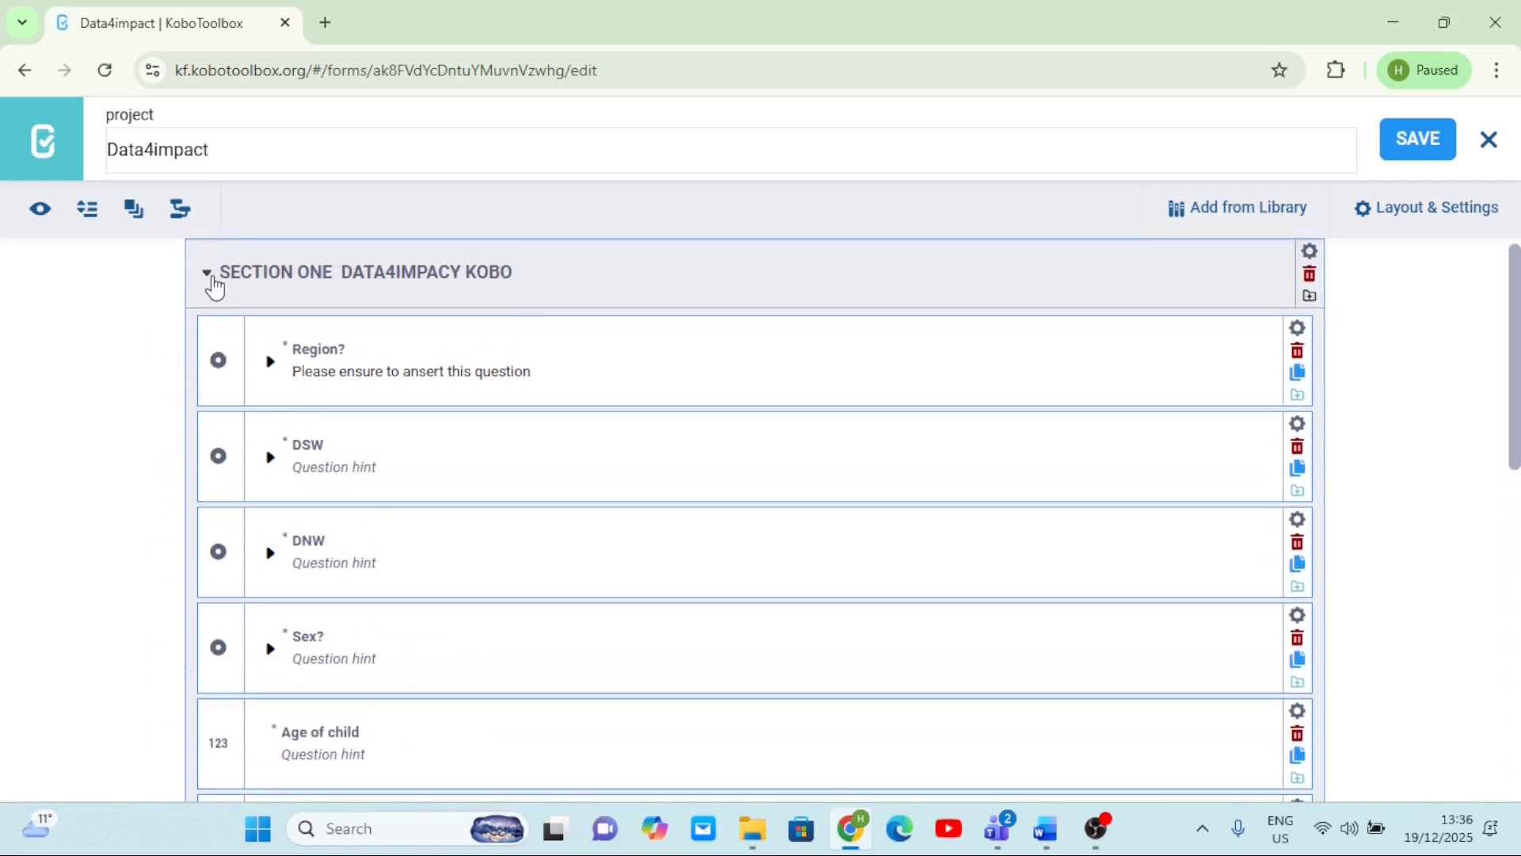
left_click(212, 279)
left_click(209, 487)
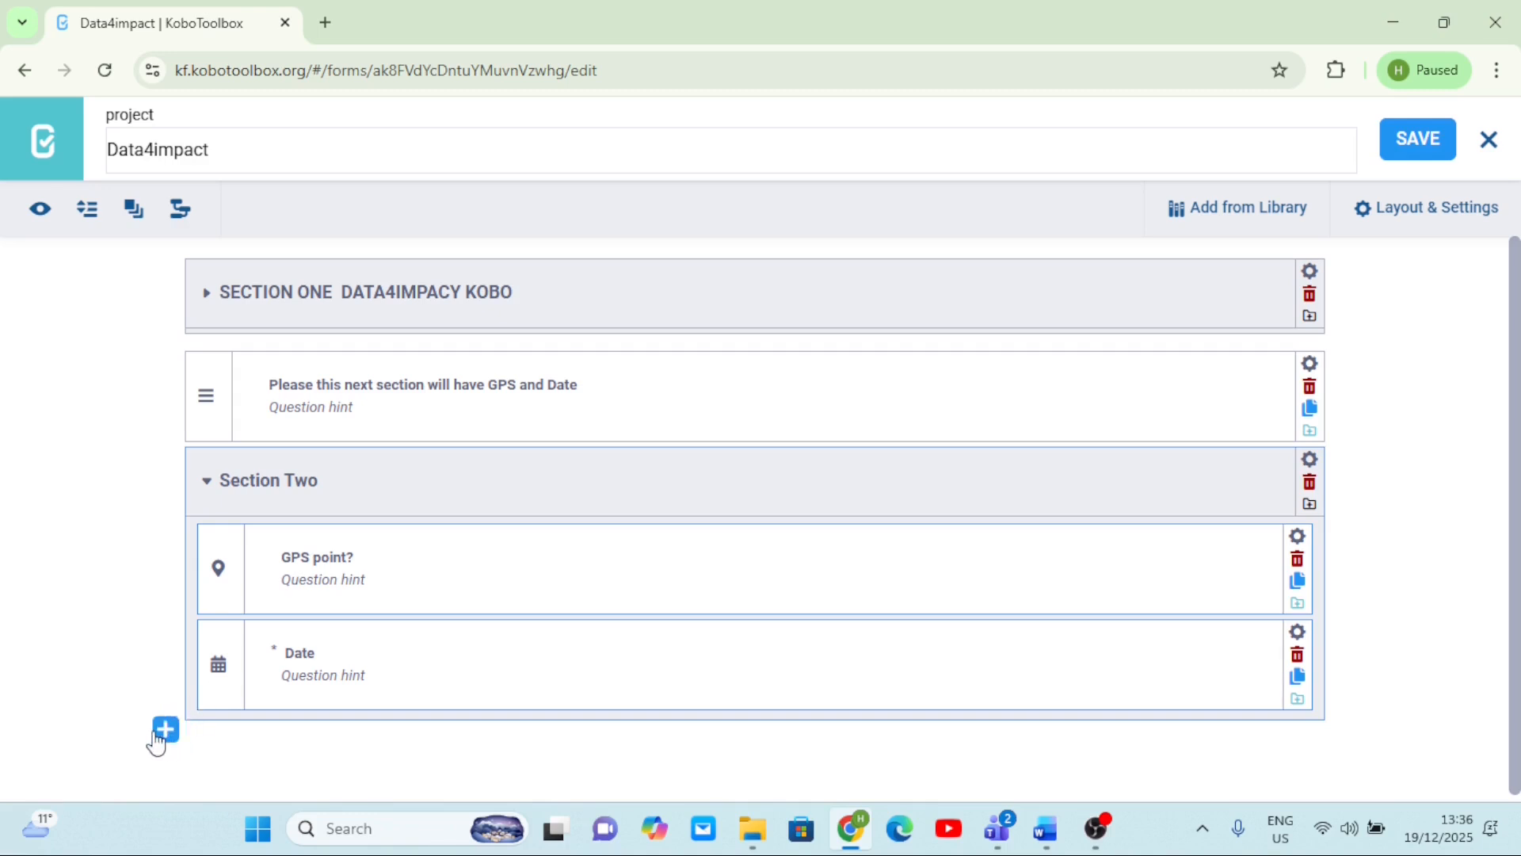
mouse_move(216, 659)
Step: Add a Date & time question 'Date and Time' after Date in Section Two and save
left_click(182, 710)
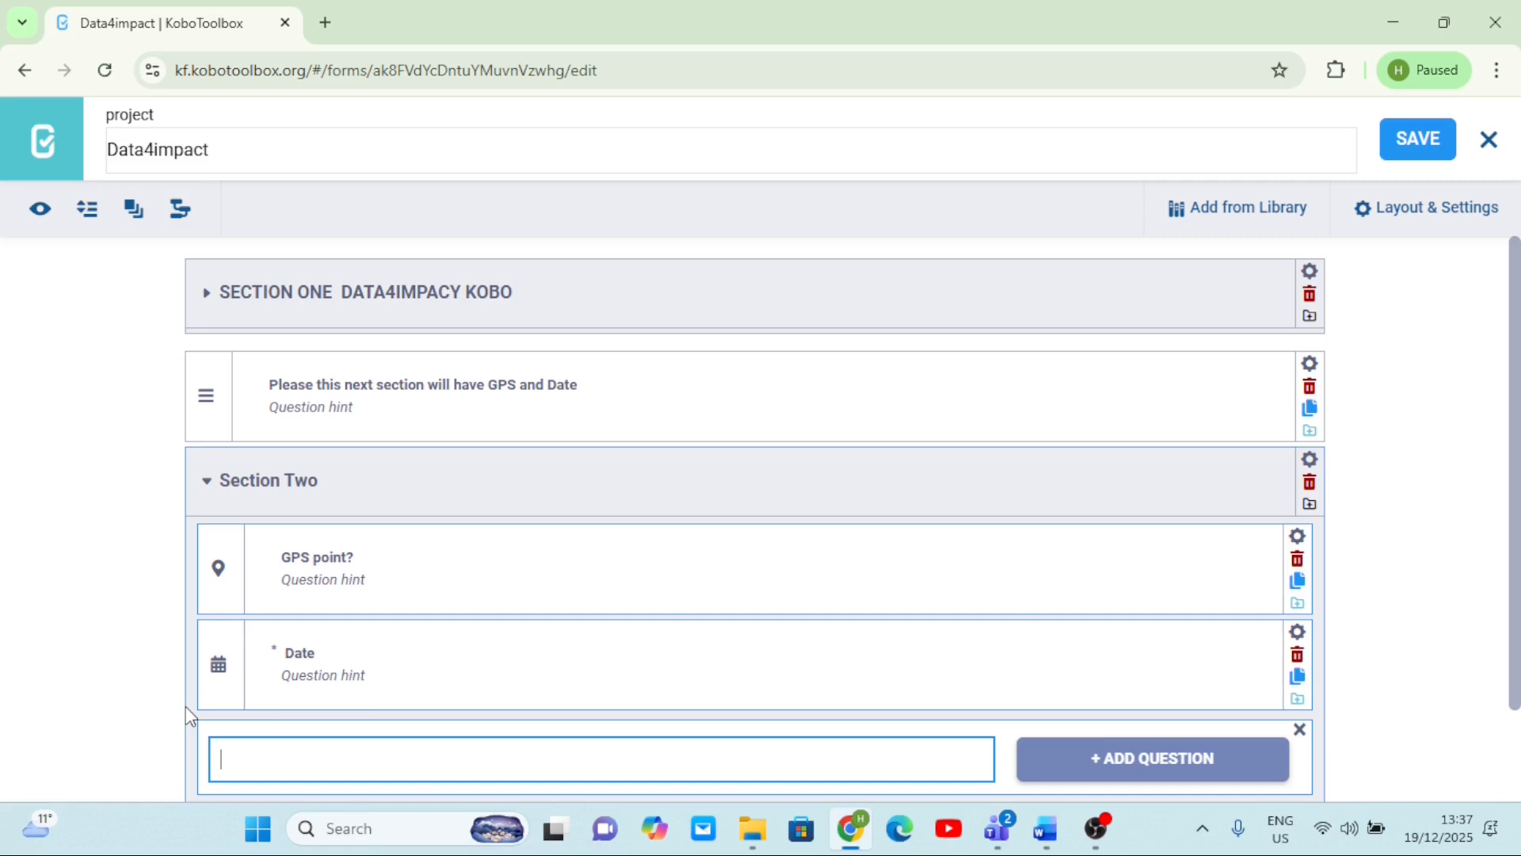
scroll(363, 707, "down", 1)
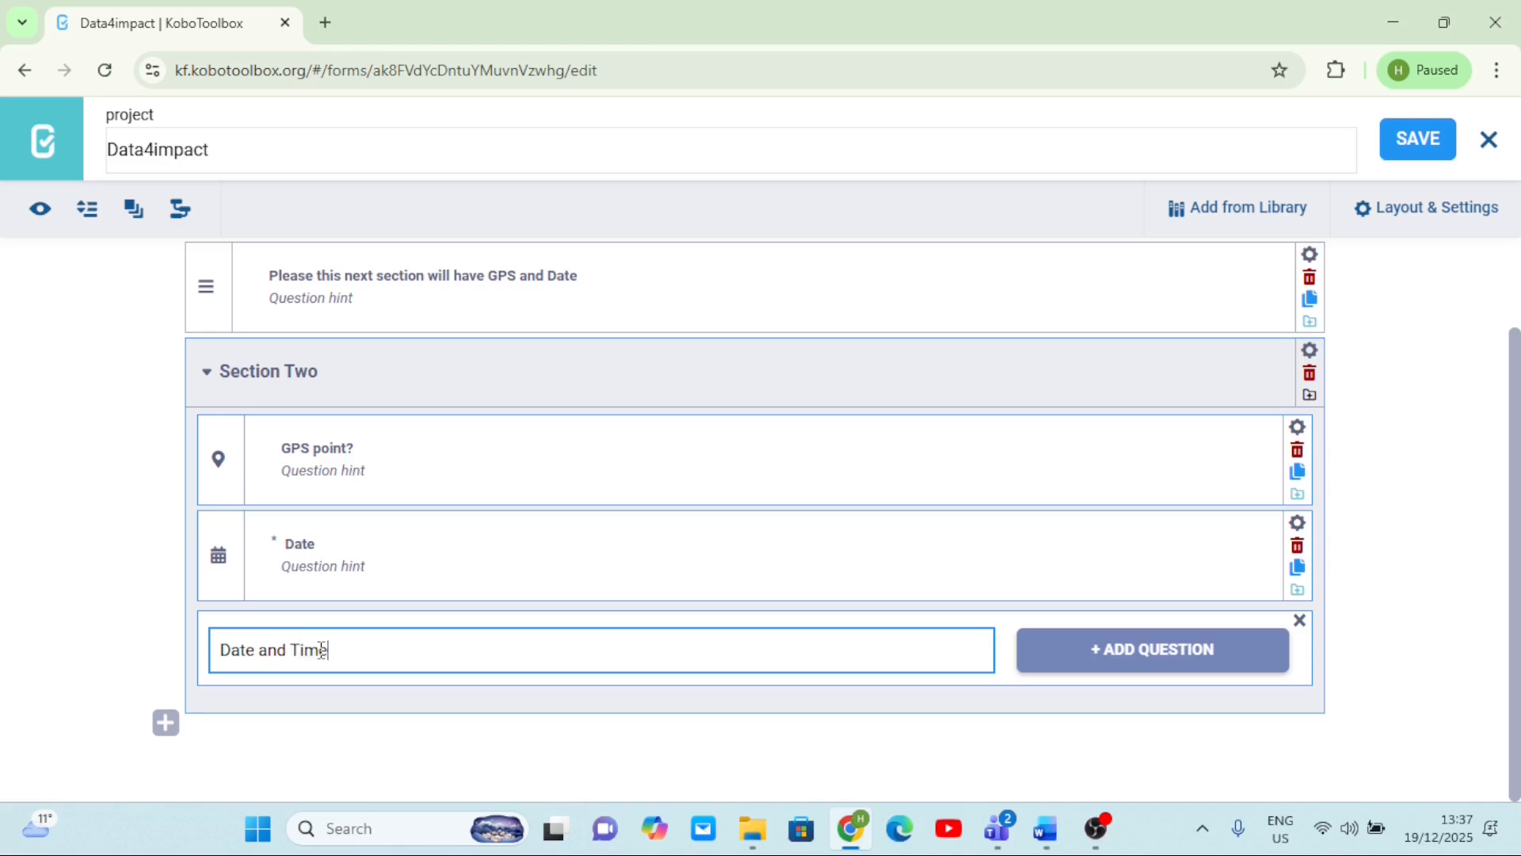
left_click(1074, 663)
scroll(782, 576, "down", 3)
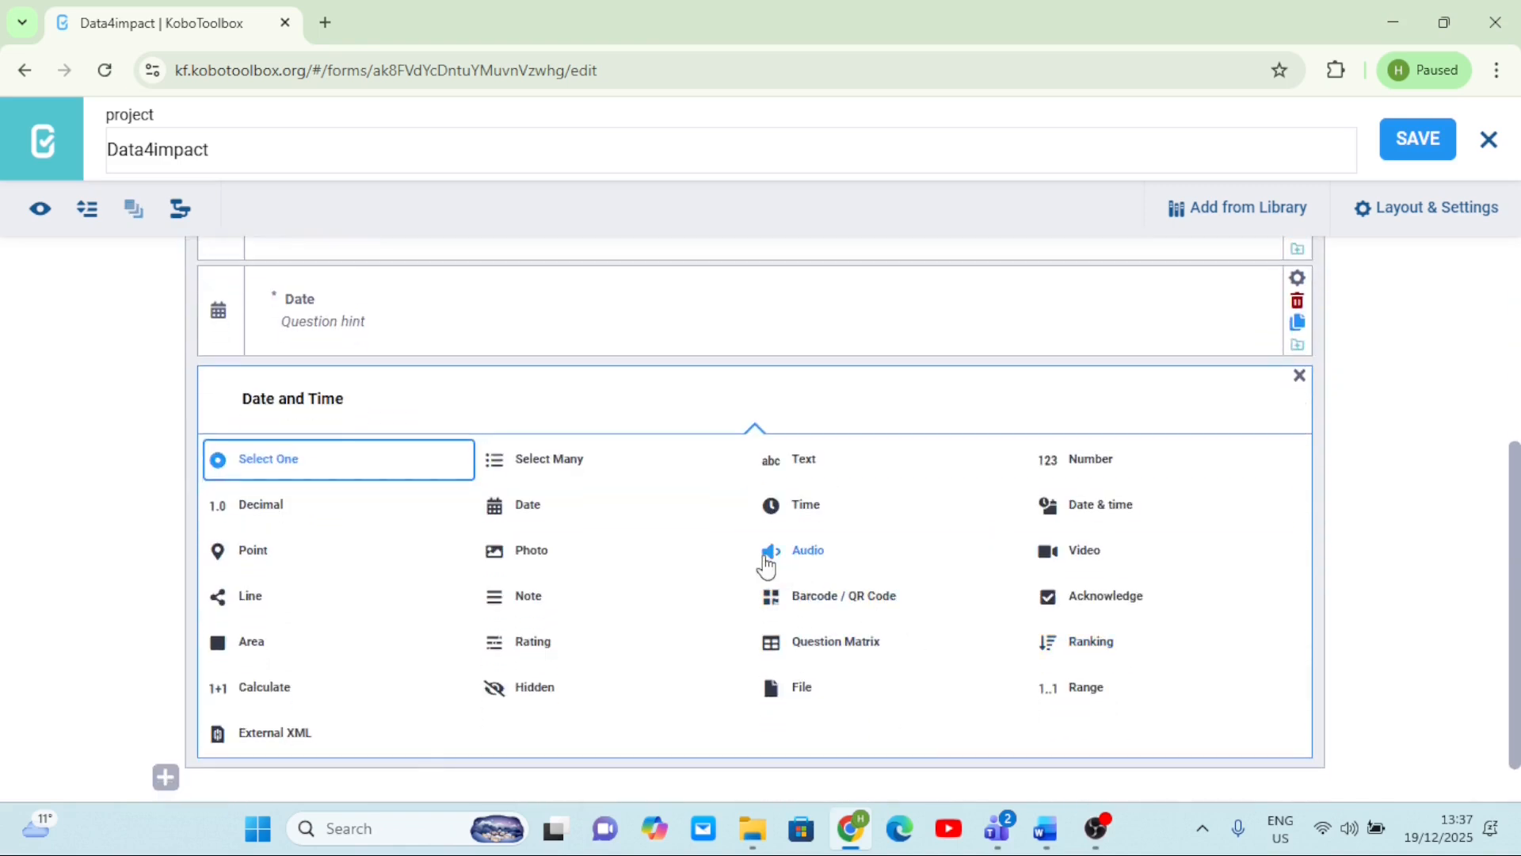
left_click(1098, 507)
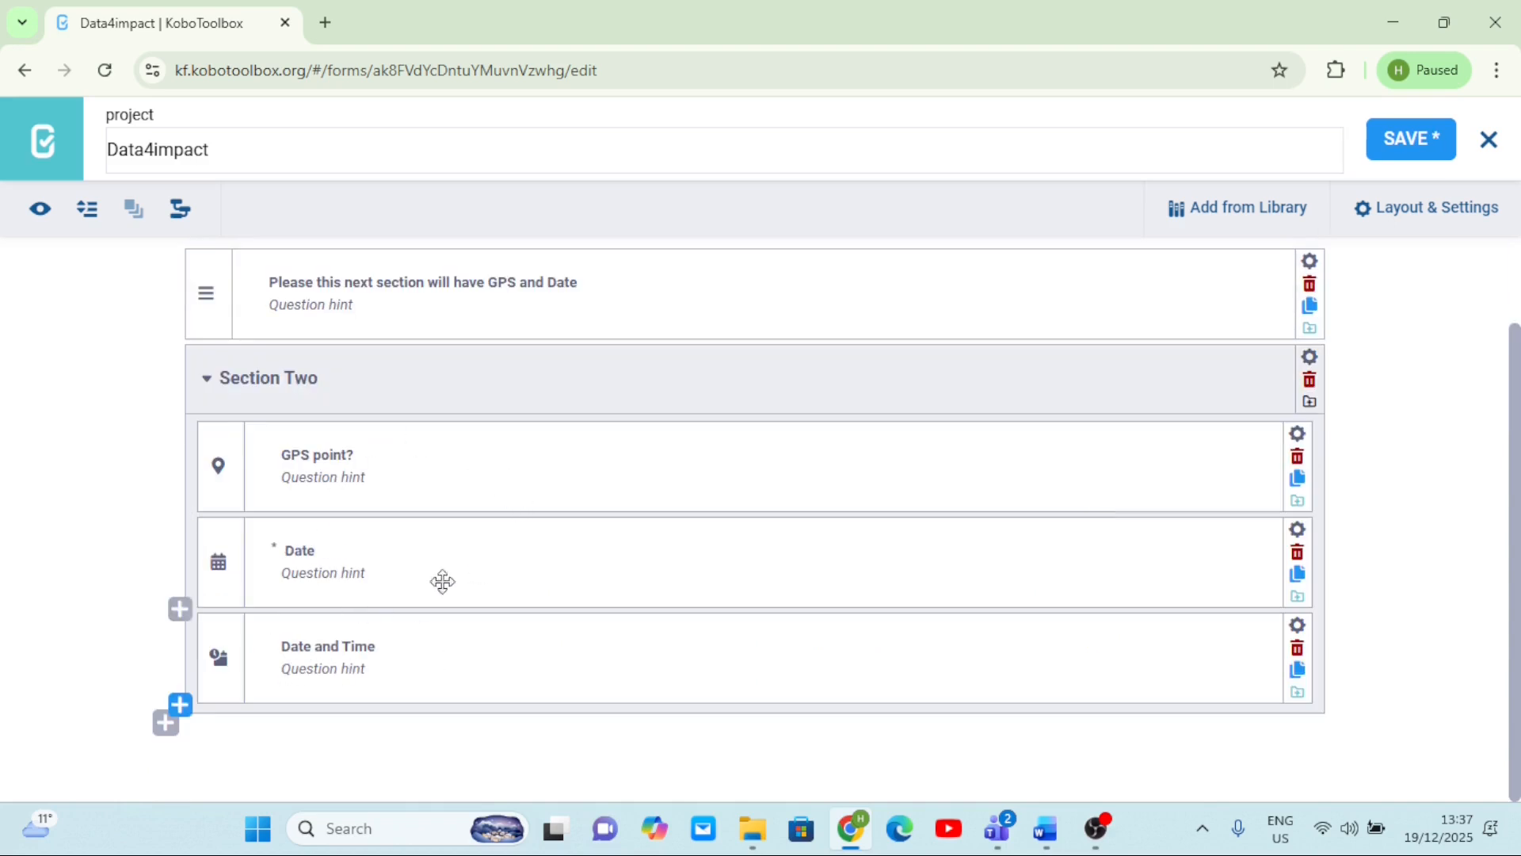
left_click(1403, 140)
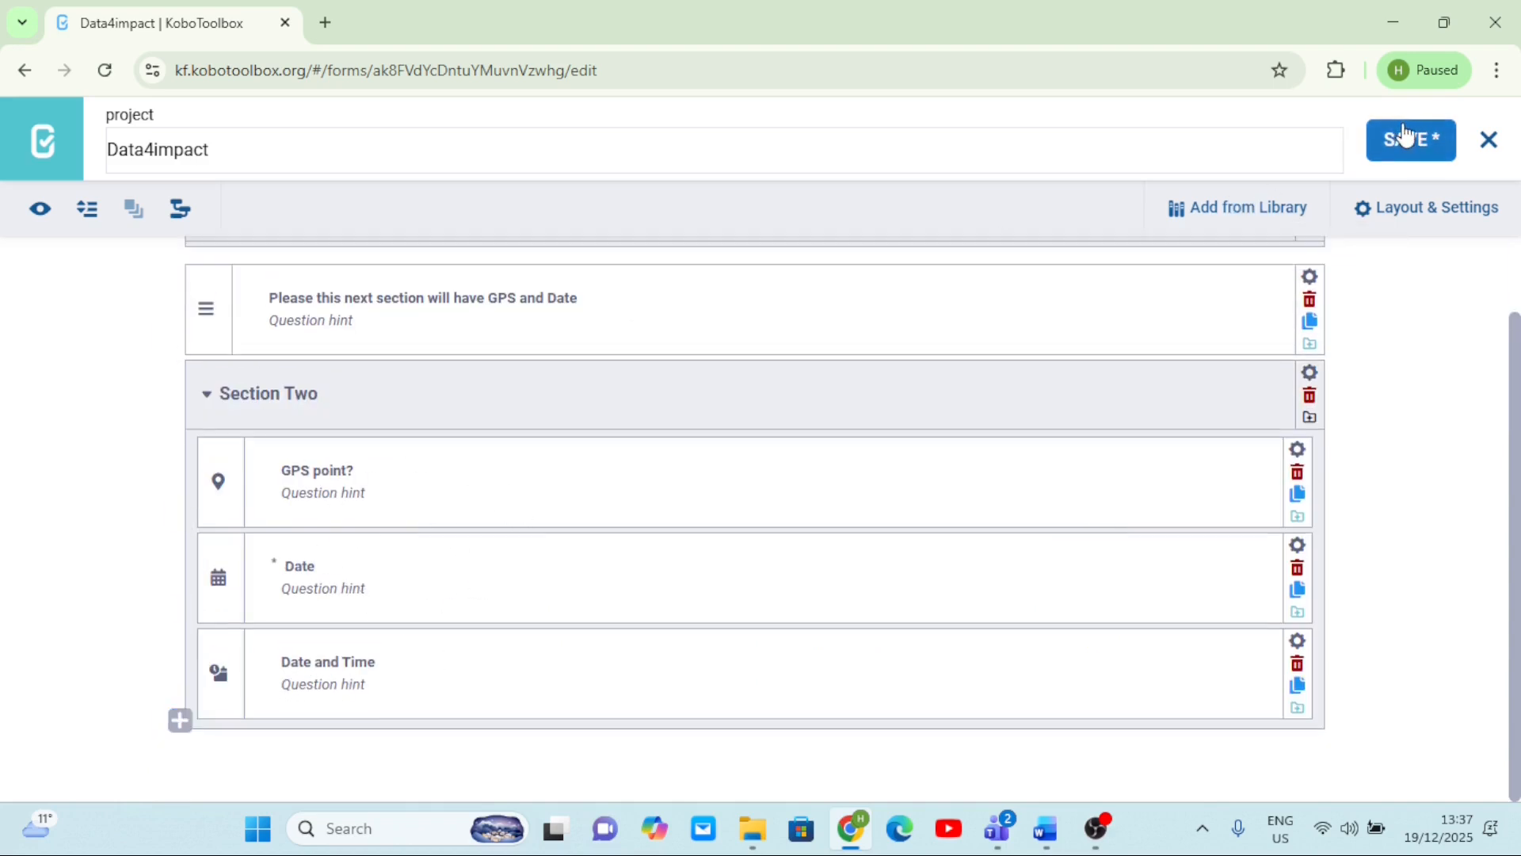
left_click(206, 397)
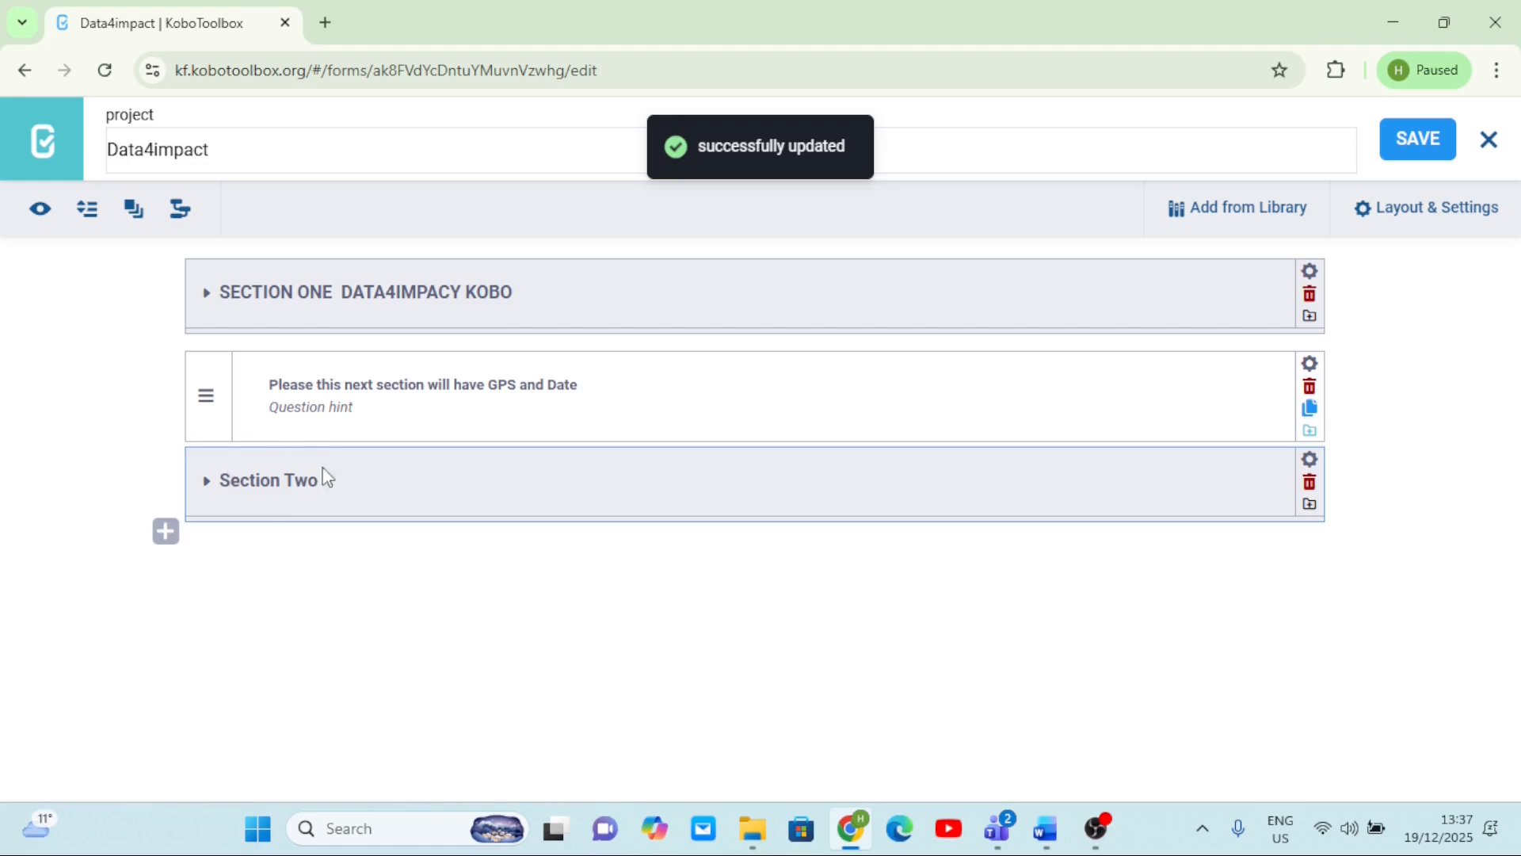
left_click(207, 481)
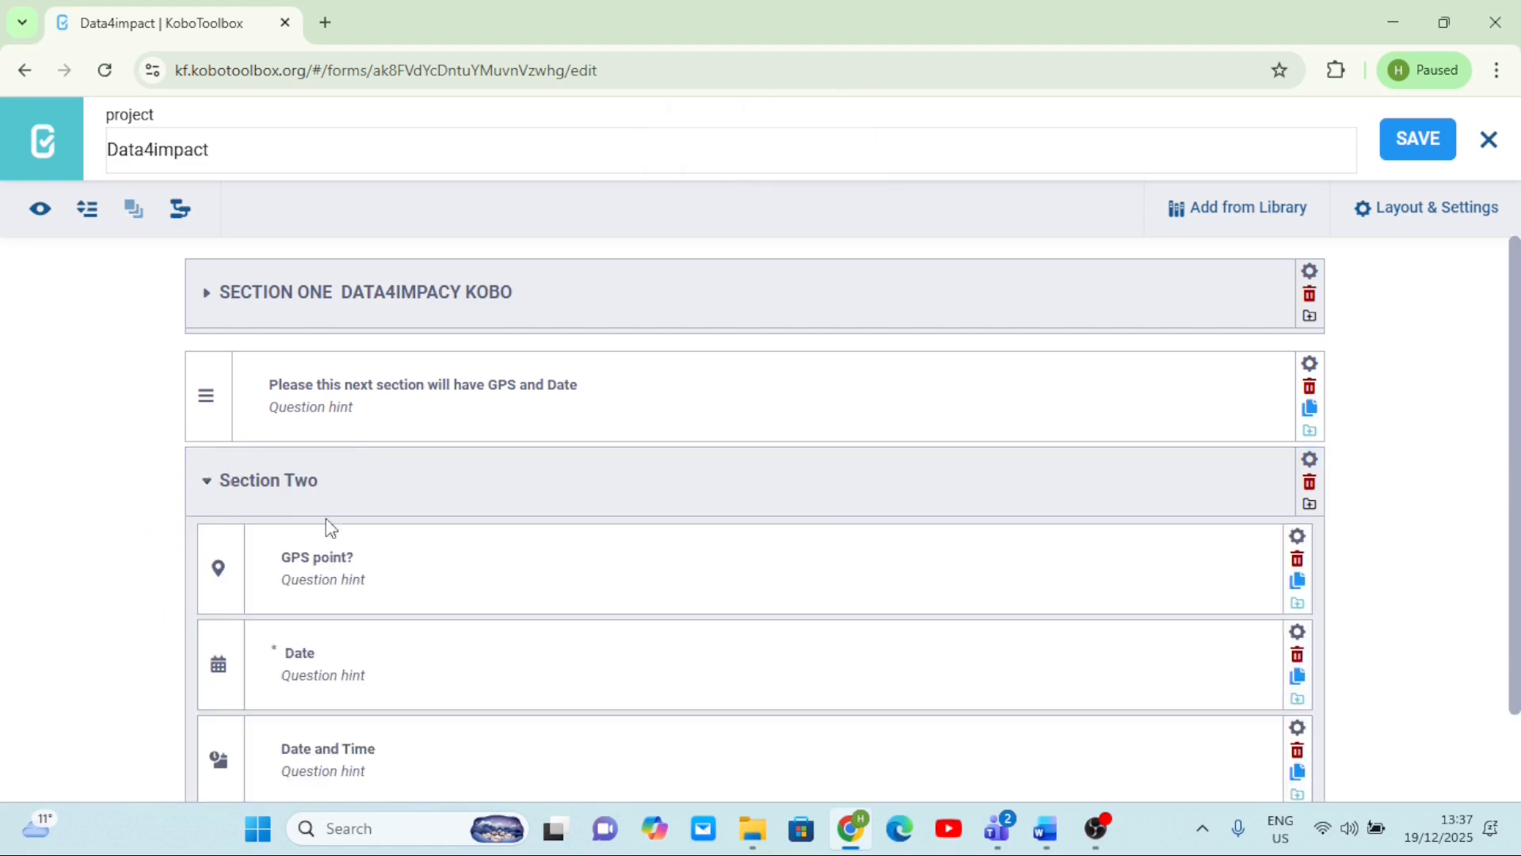
scroll(427, 539, "down", 2)
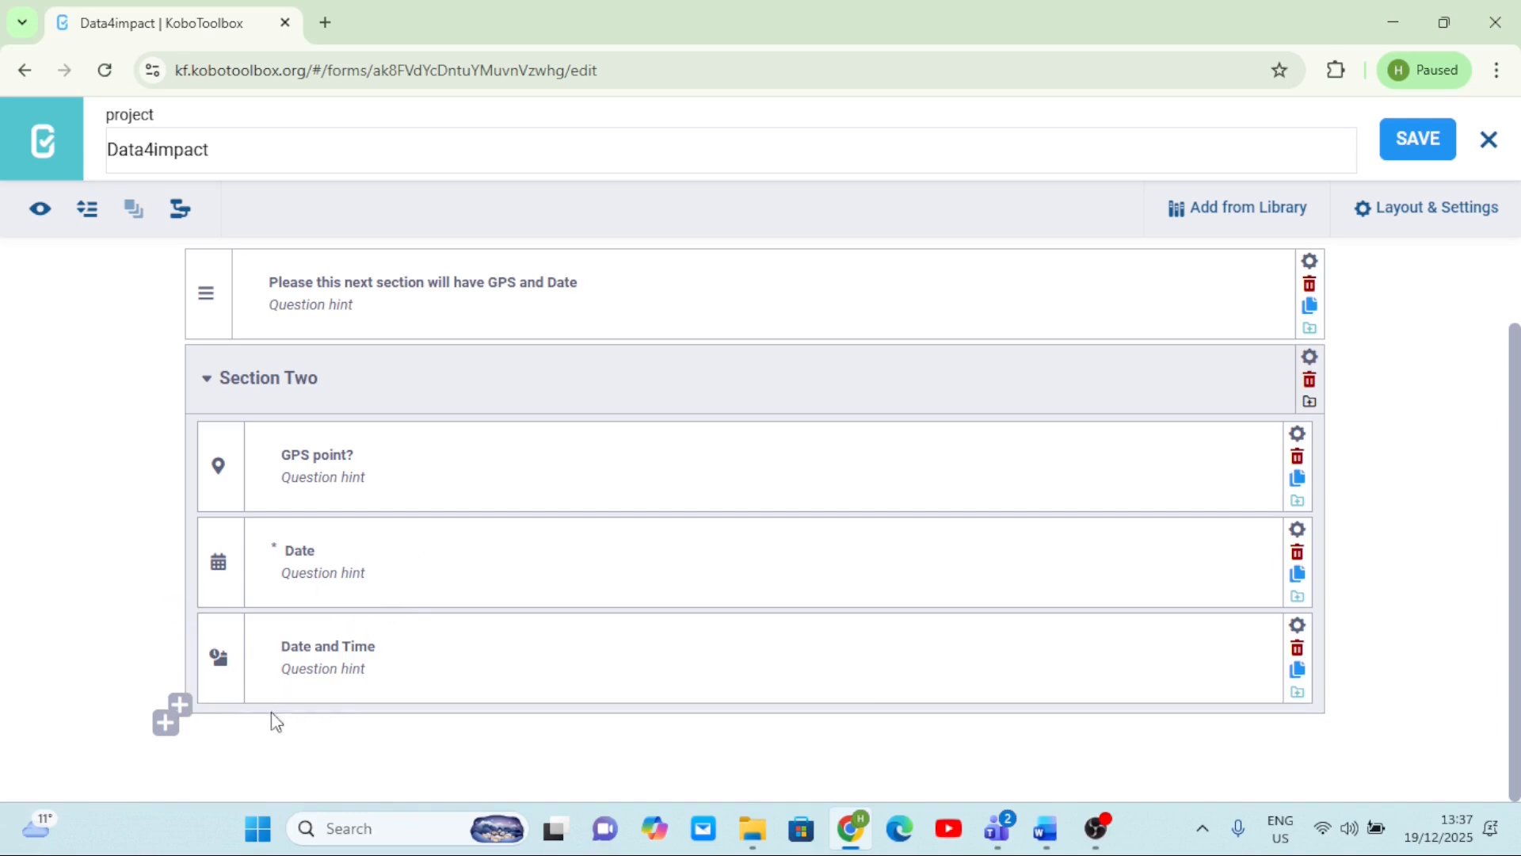
Step: Add a Text question 'Comment?' after Section Two, save, and collapse Section Two
left_click(165, 724)
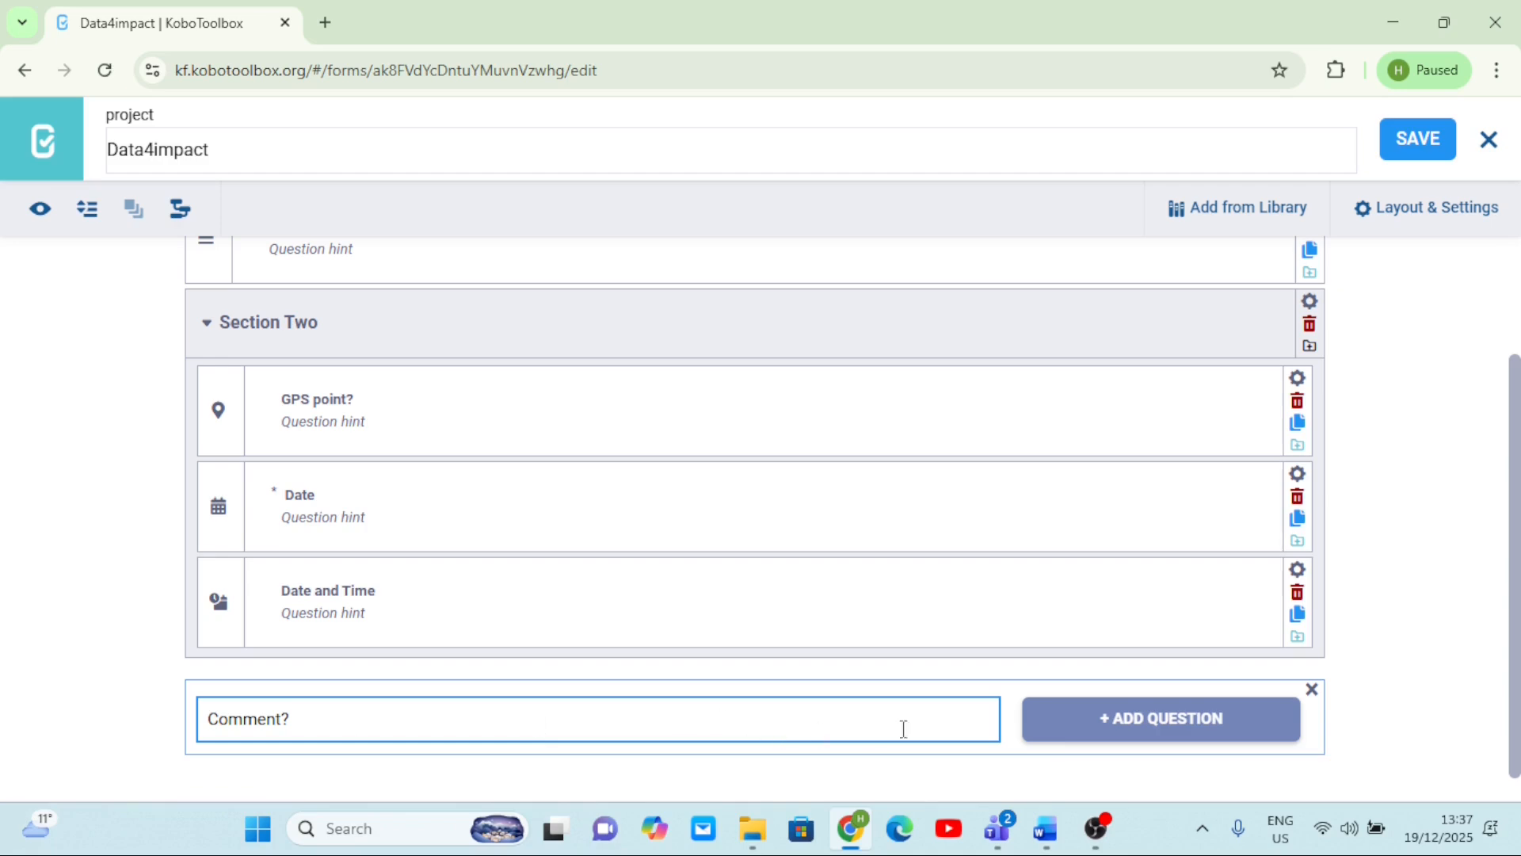
left_click(1124, 745)
scroll(1124, 745, "down", 3)
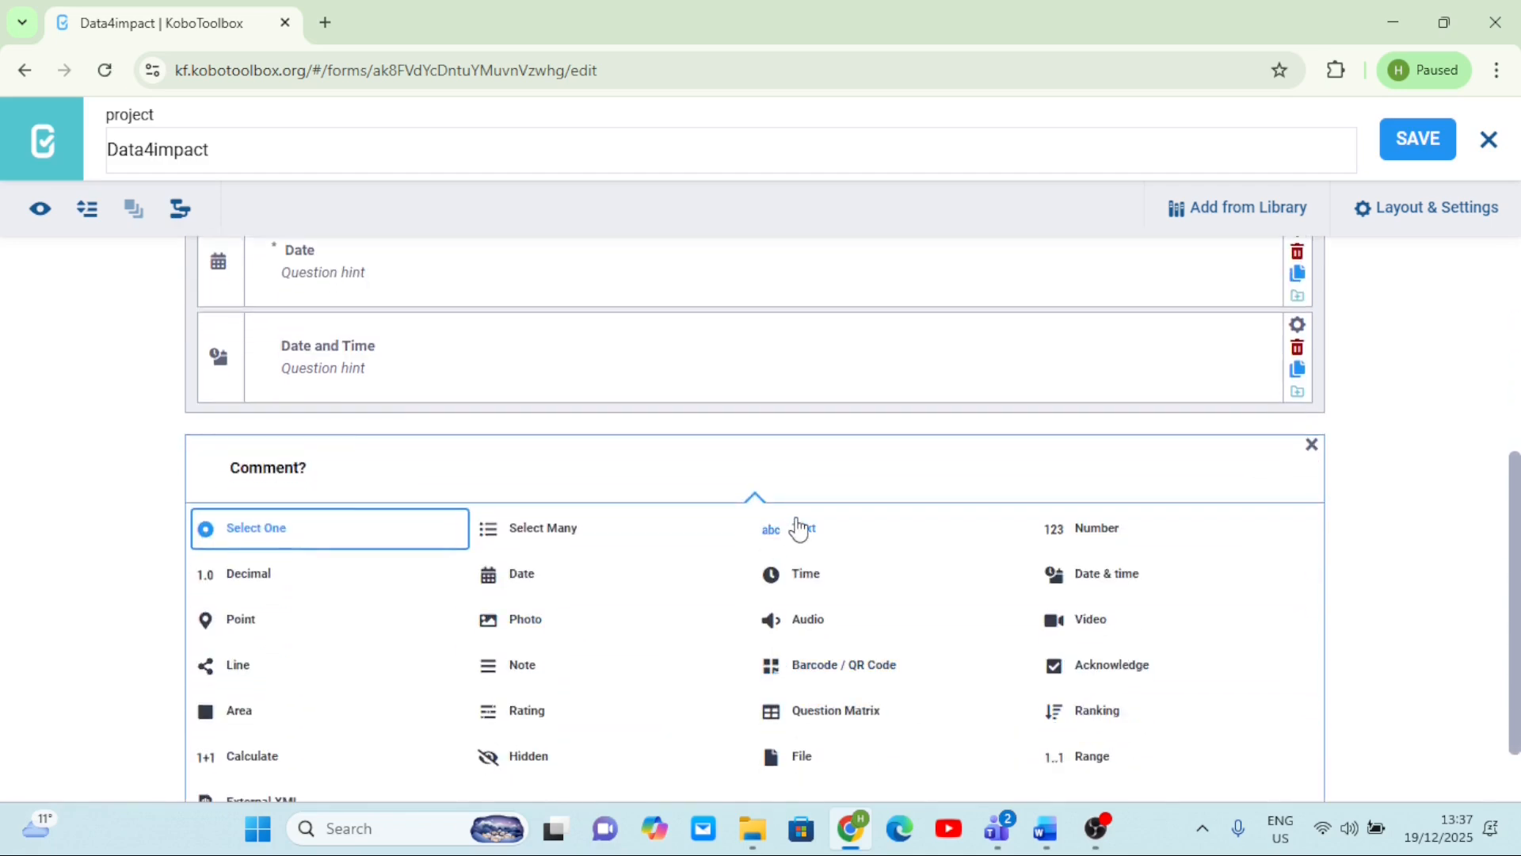
left_click(799, 528)
left_click(1408, 150)
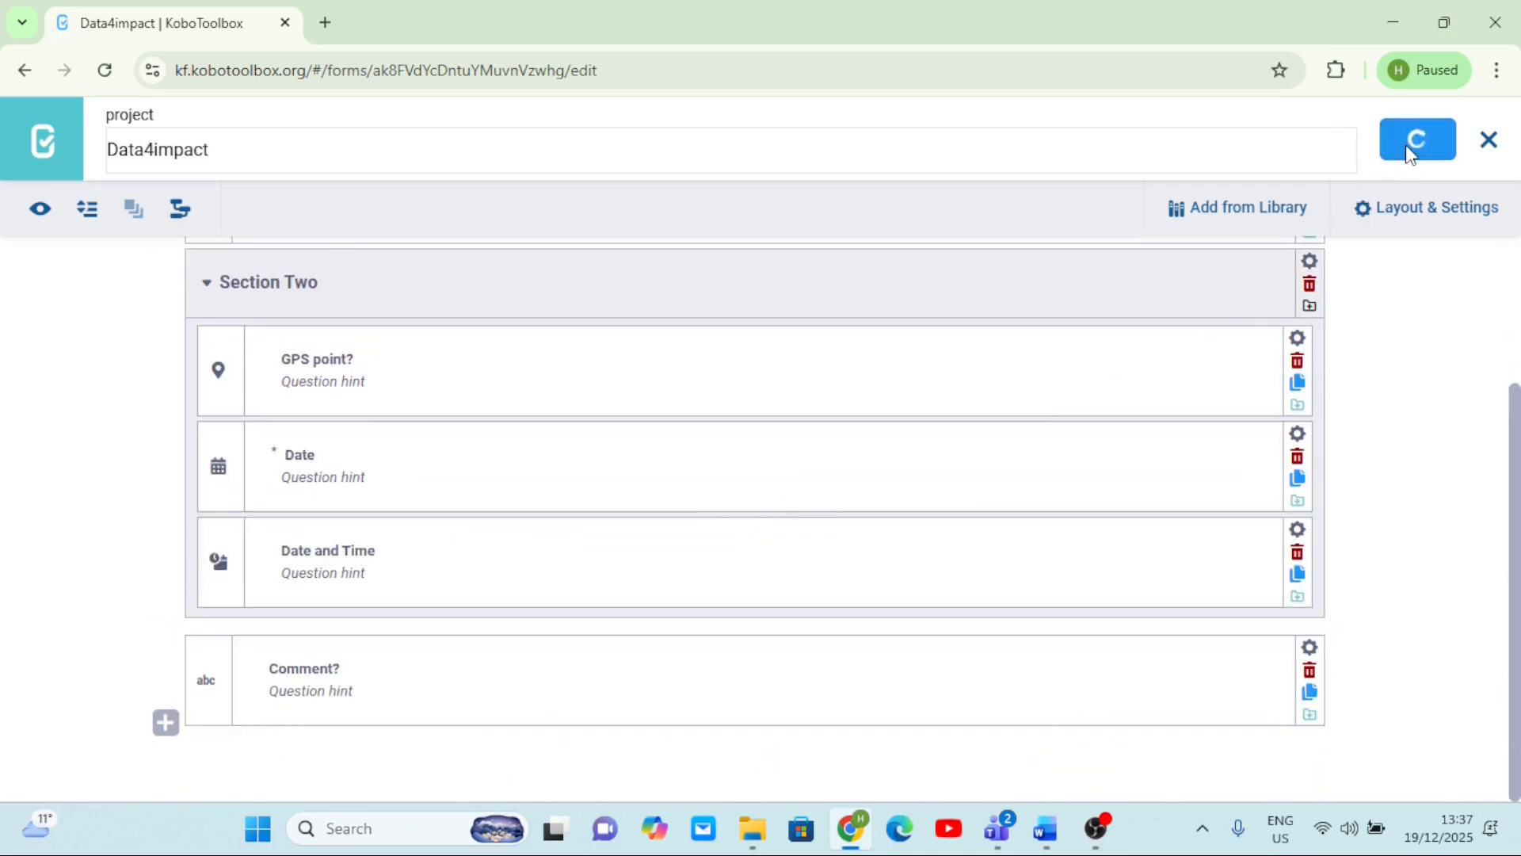
left_click(205, 284)
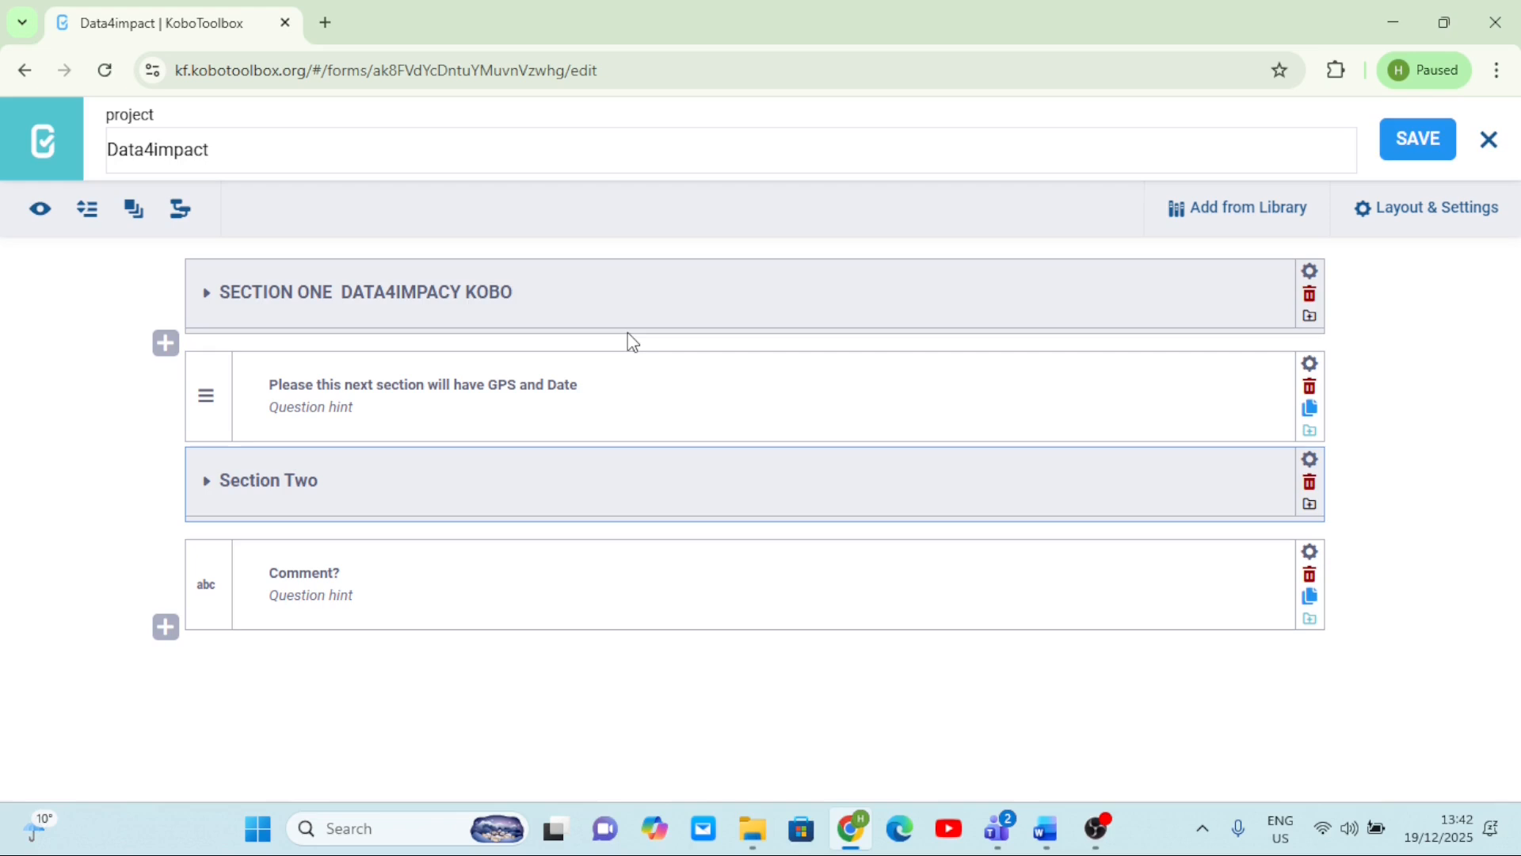
left_click(41, 211)
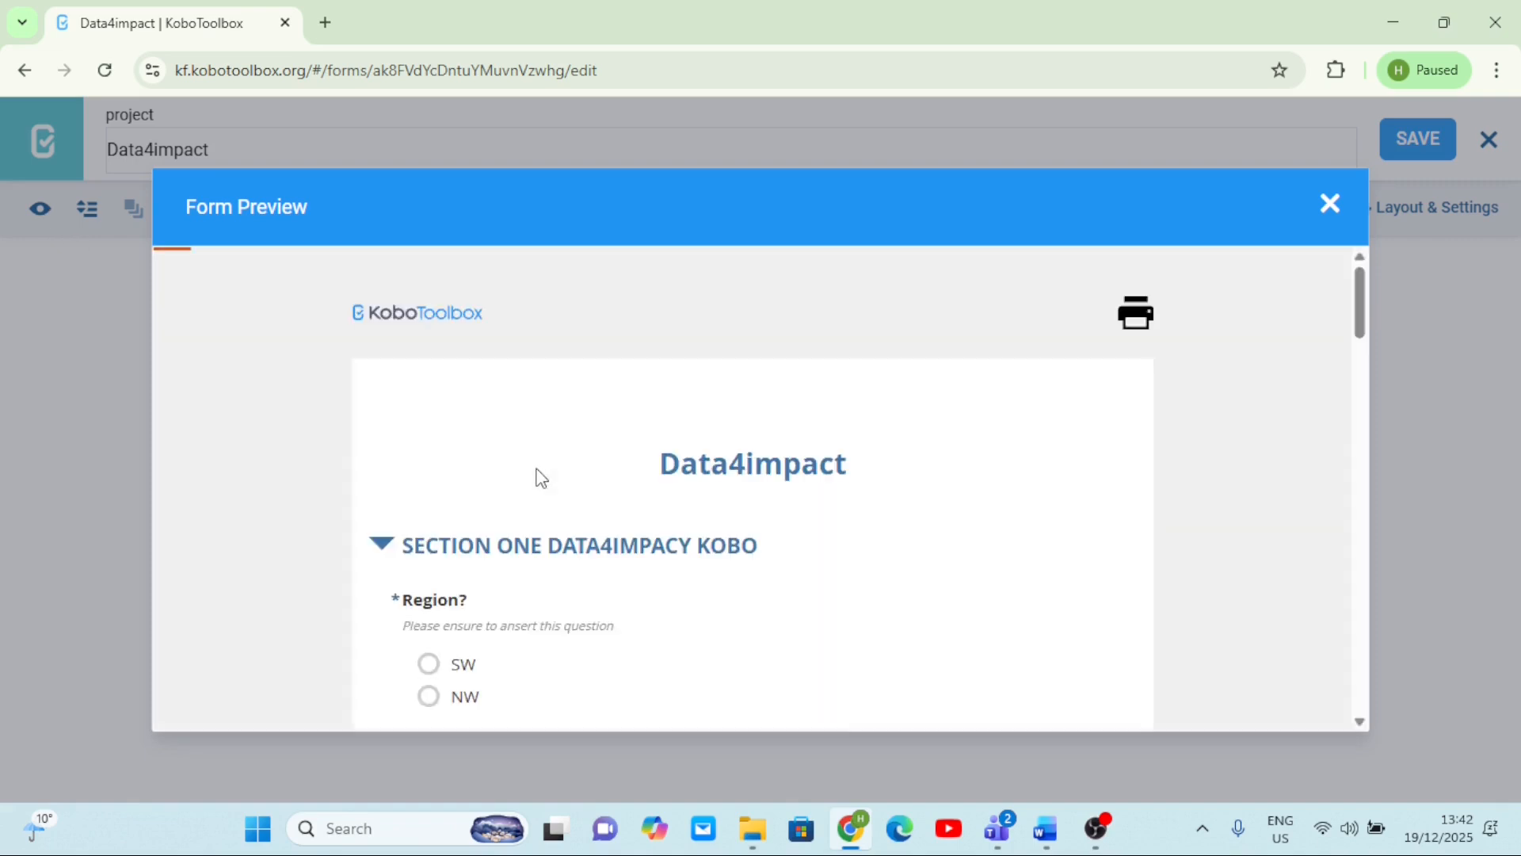
scroll(541, 478, "down", 15)
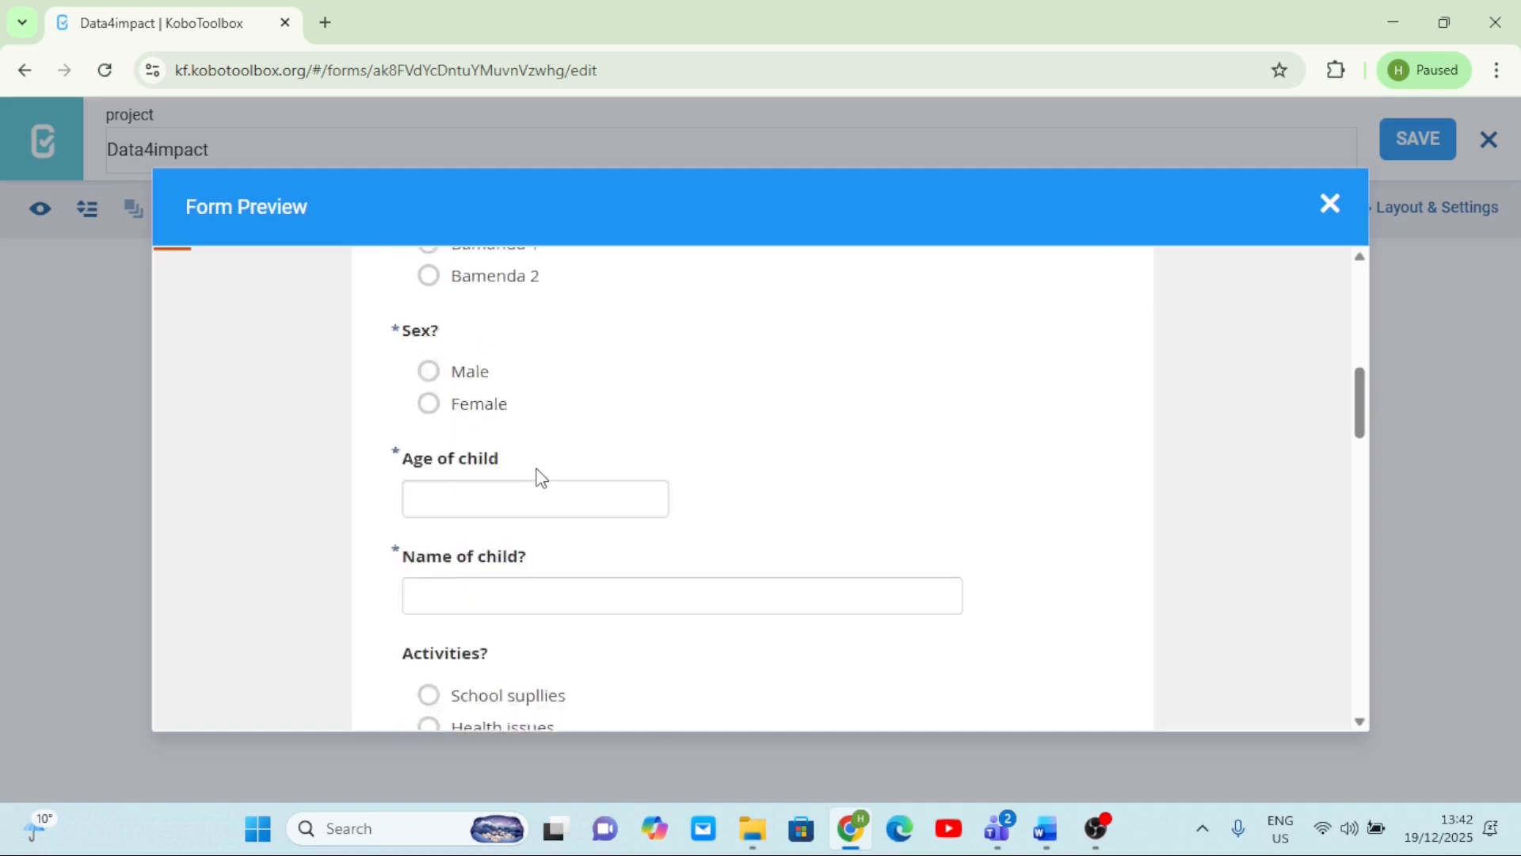
scroll(539, 479, "down", 15)
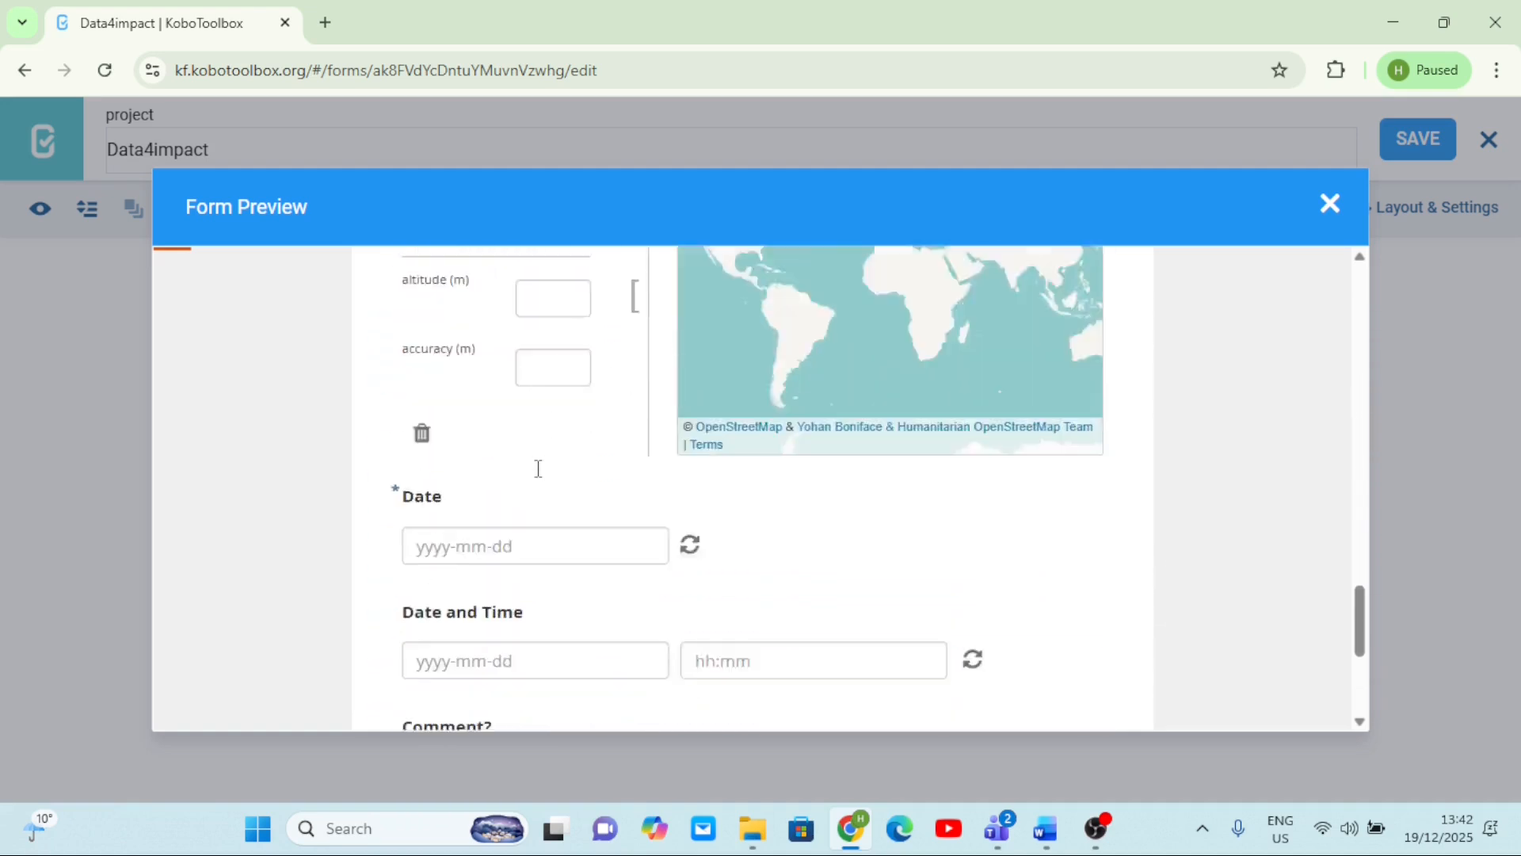
scroll(541, 477, "up", 20)
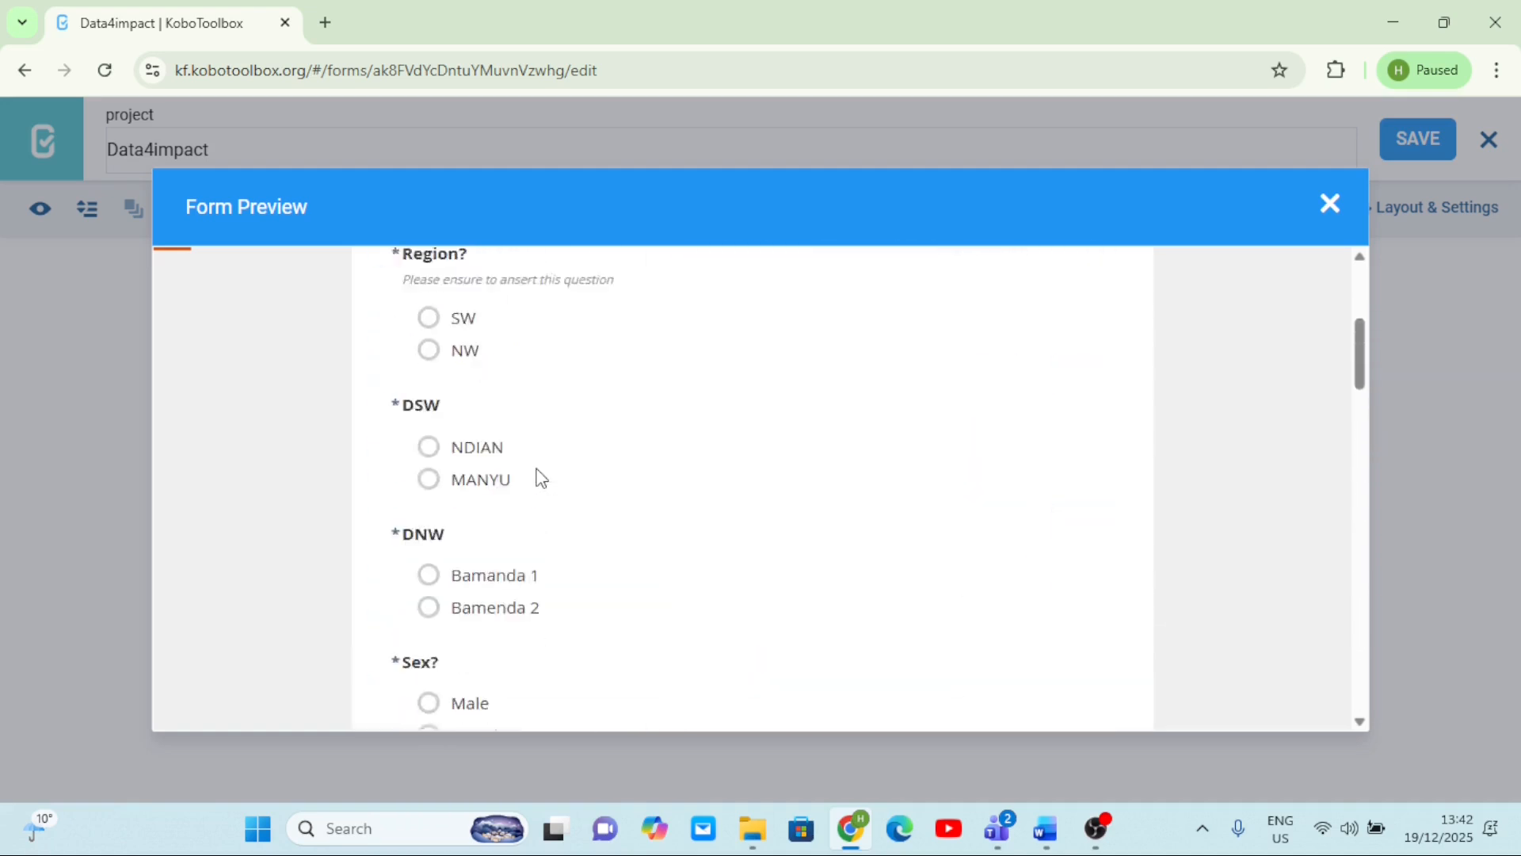
scroll(441, 424, "down", 3)
scroll(428, 411, "up", 1)
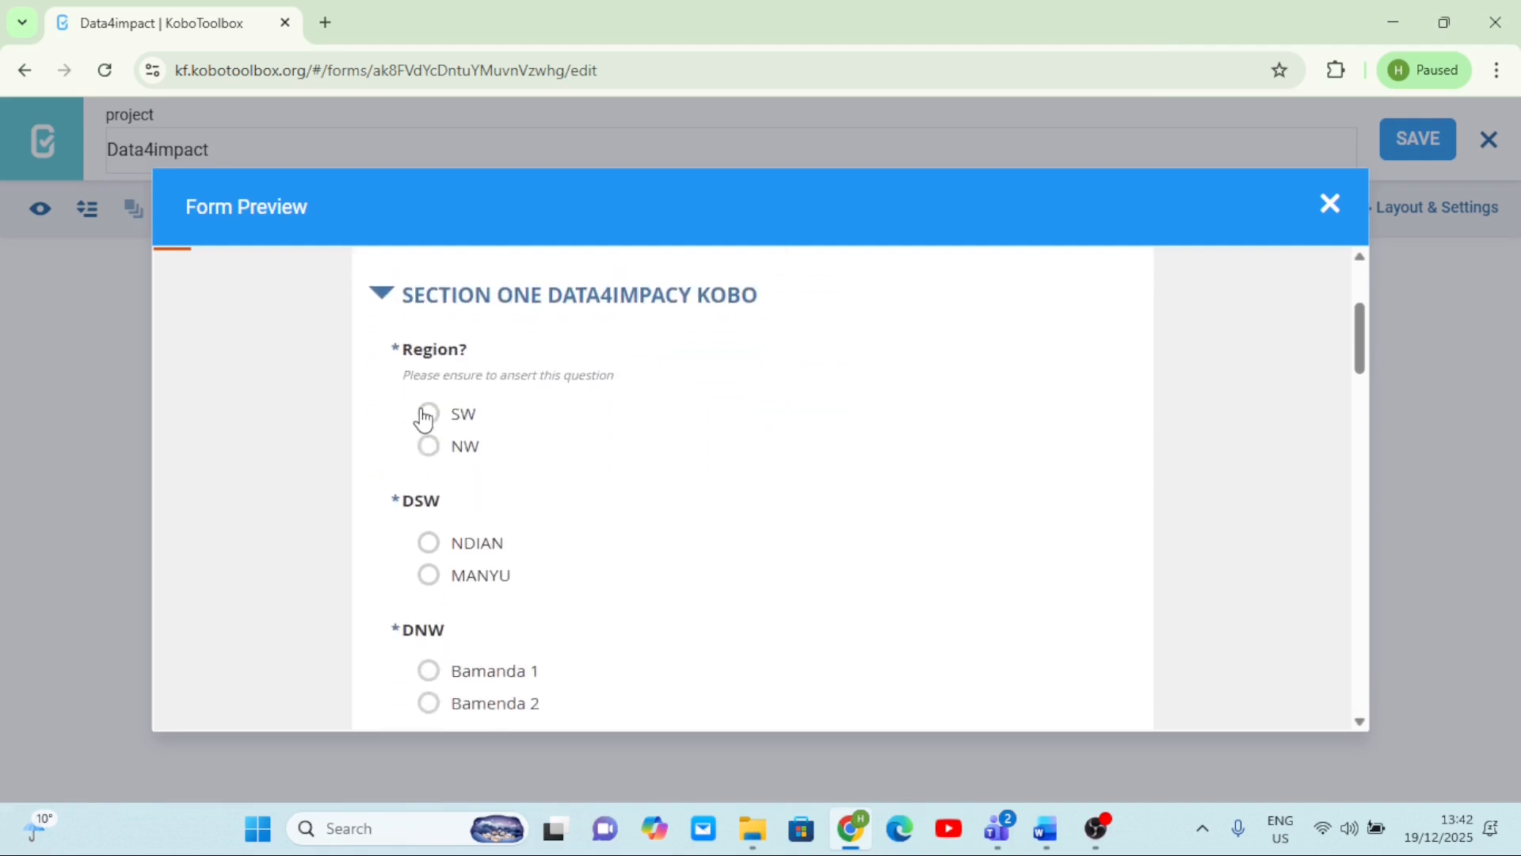
left_click(380, 342)
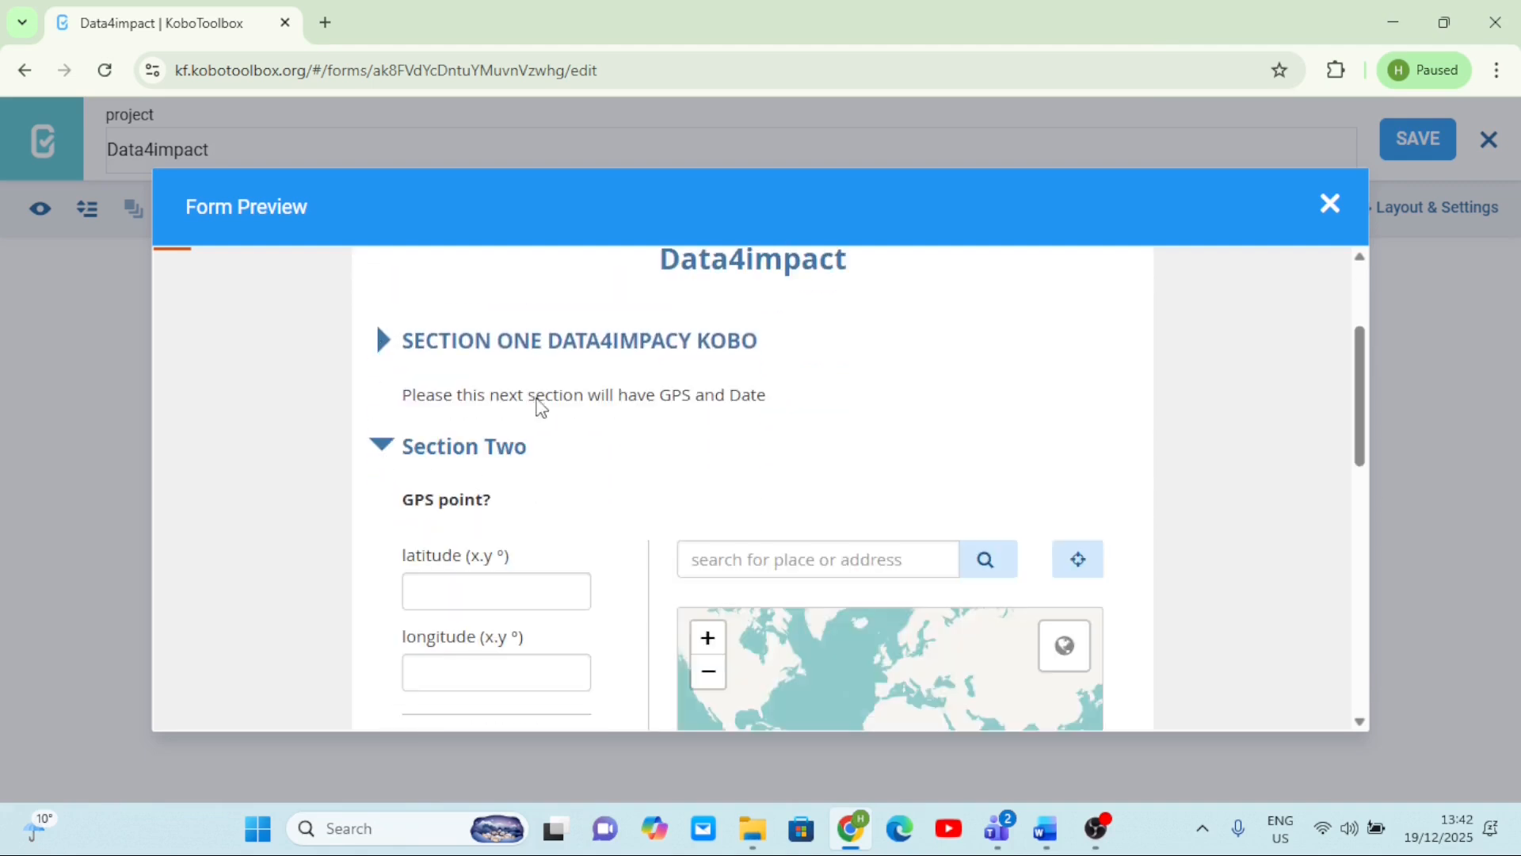
left_click(384, 449)
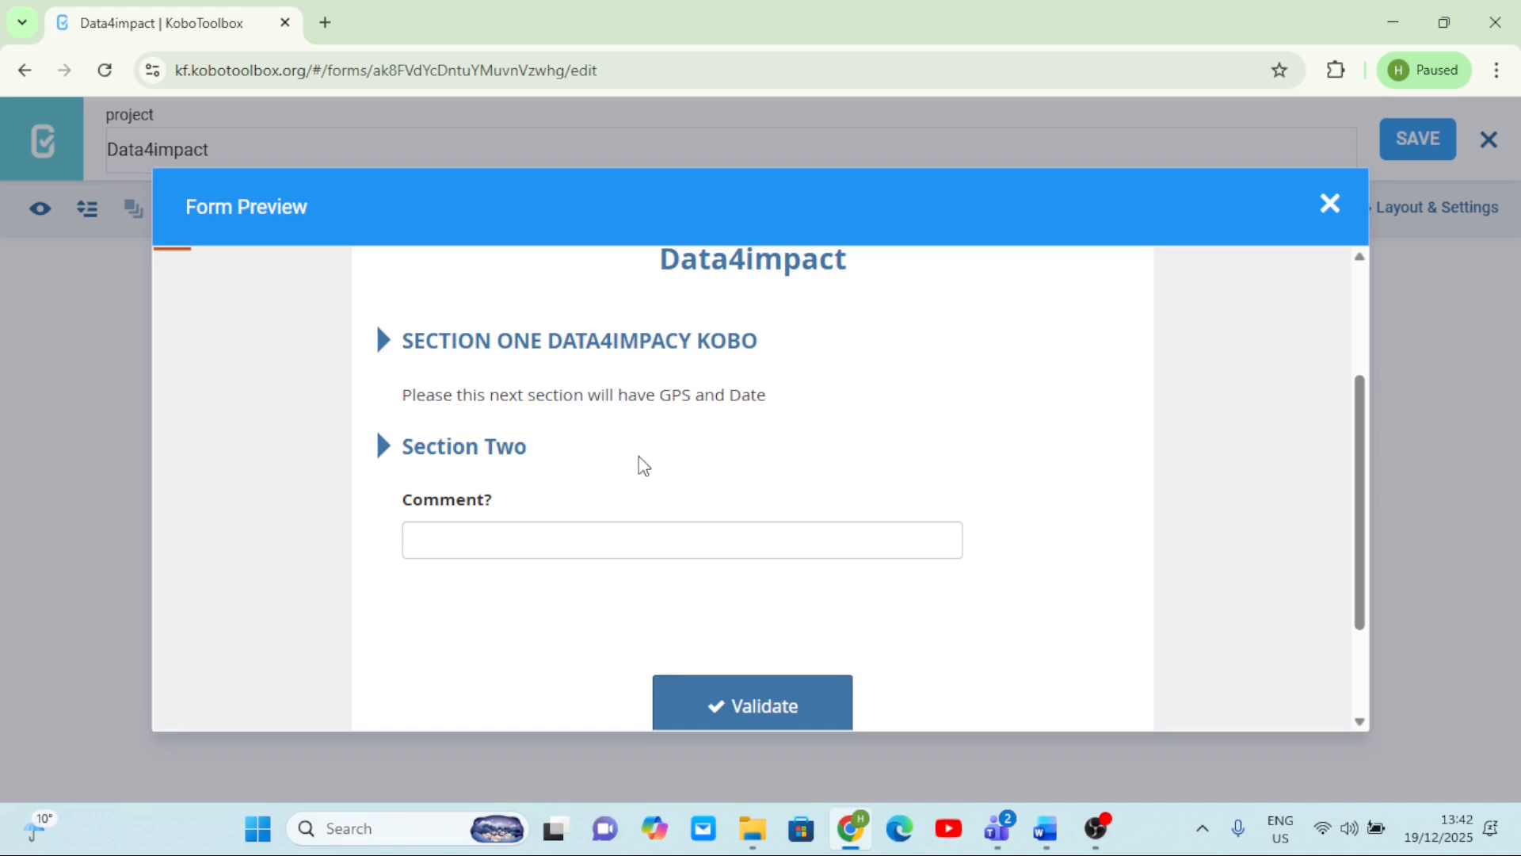
left_click_drag(761, 400, 400, 413)
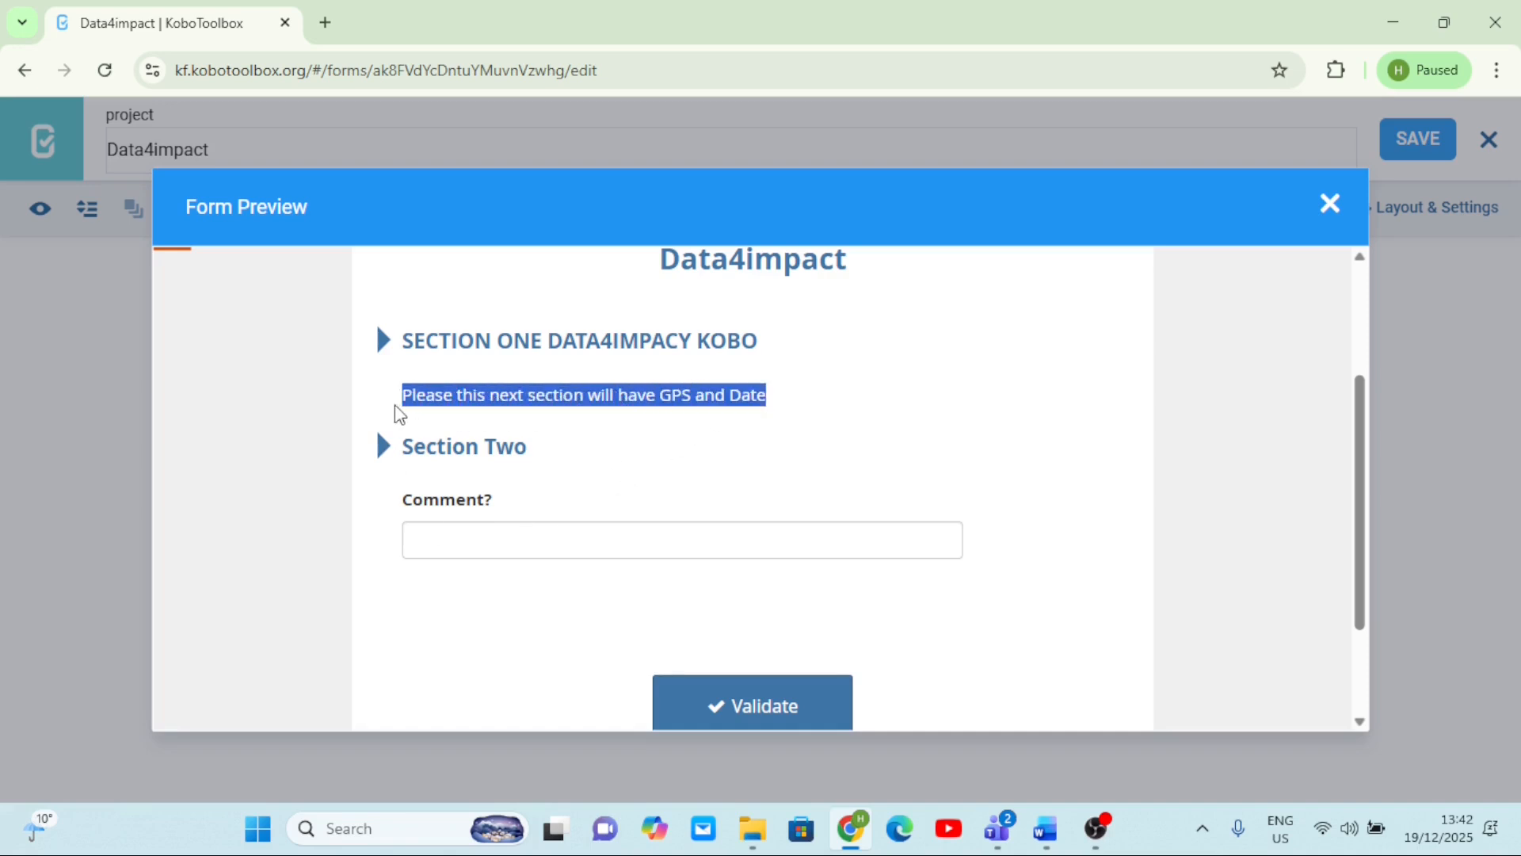
left_click(557, 402)
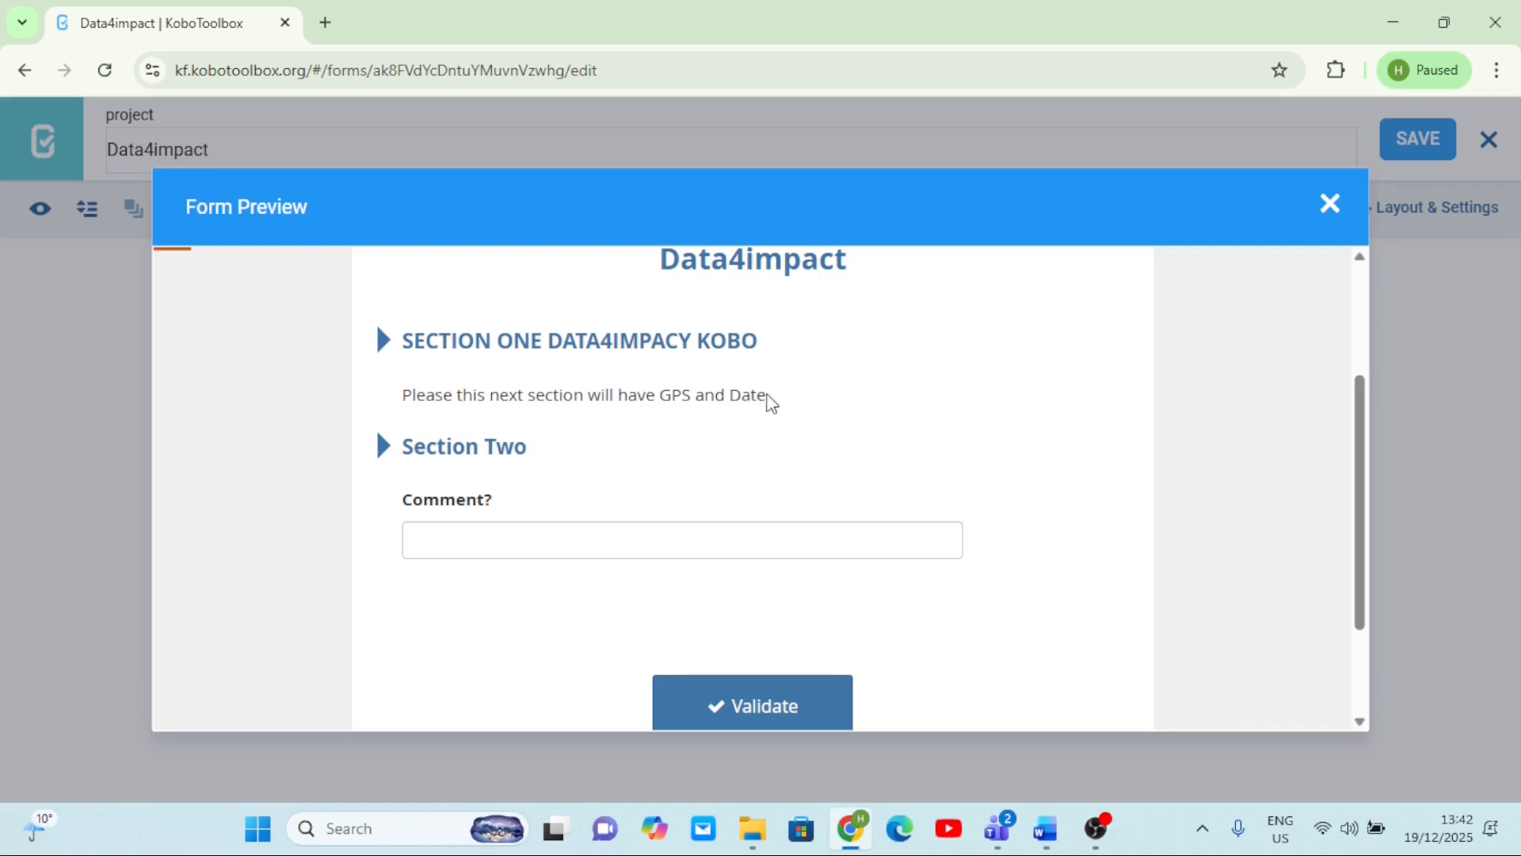
triple_click(767, 400)
left_click_drag(548, 379, 486, 400)
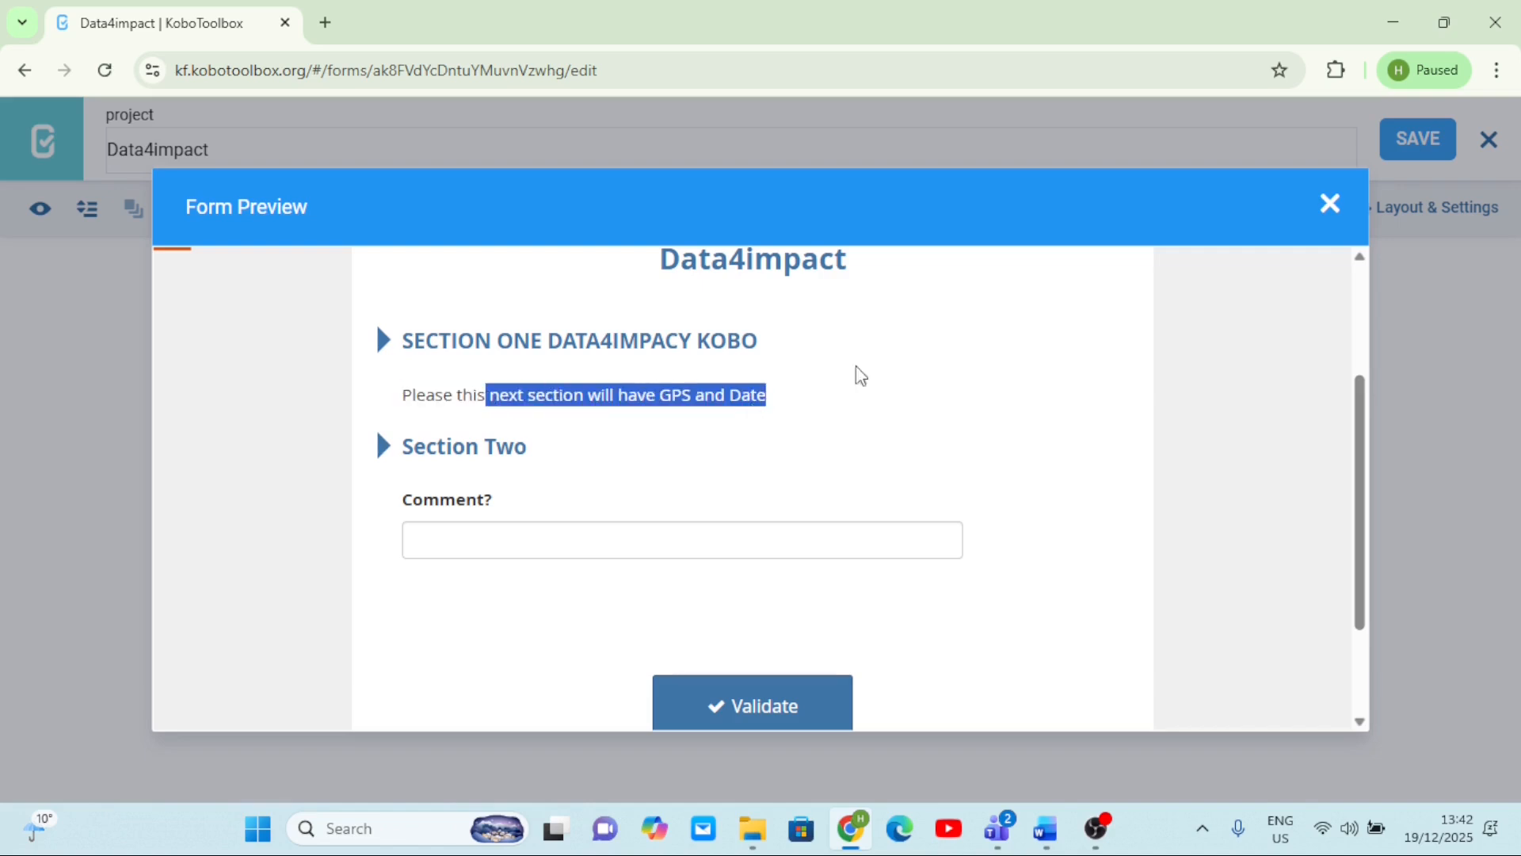
left_click(1328, 208)
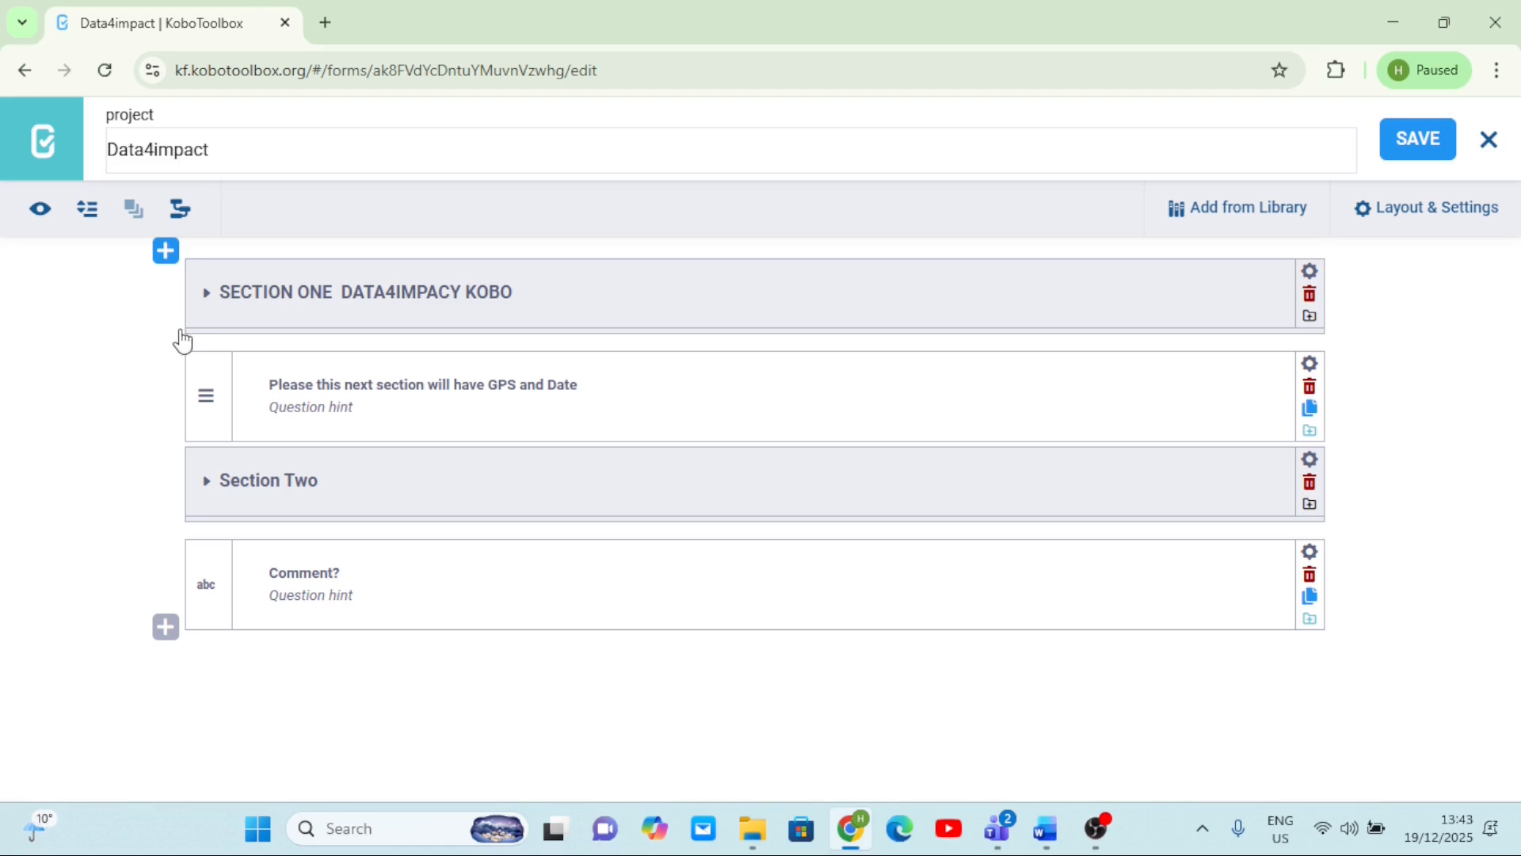
Step: Add the note 'Hello all. Please, this data will be protected.' above Section One, save, and preview
left_click(166, 250)
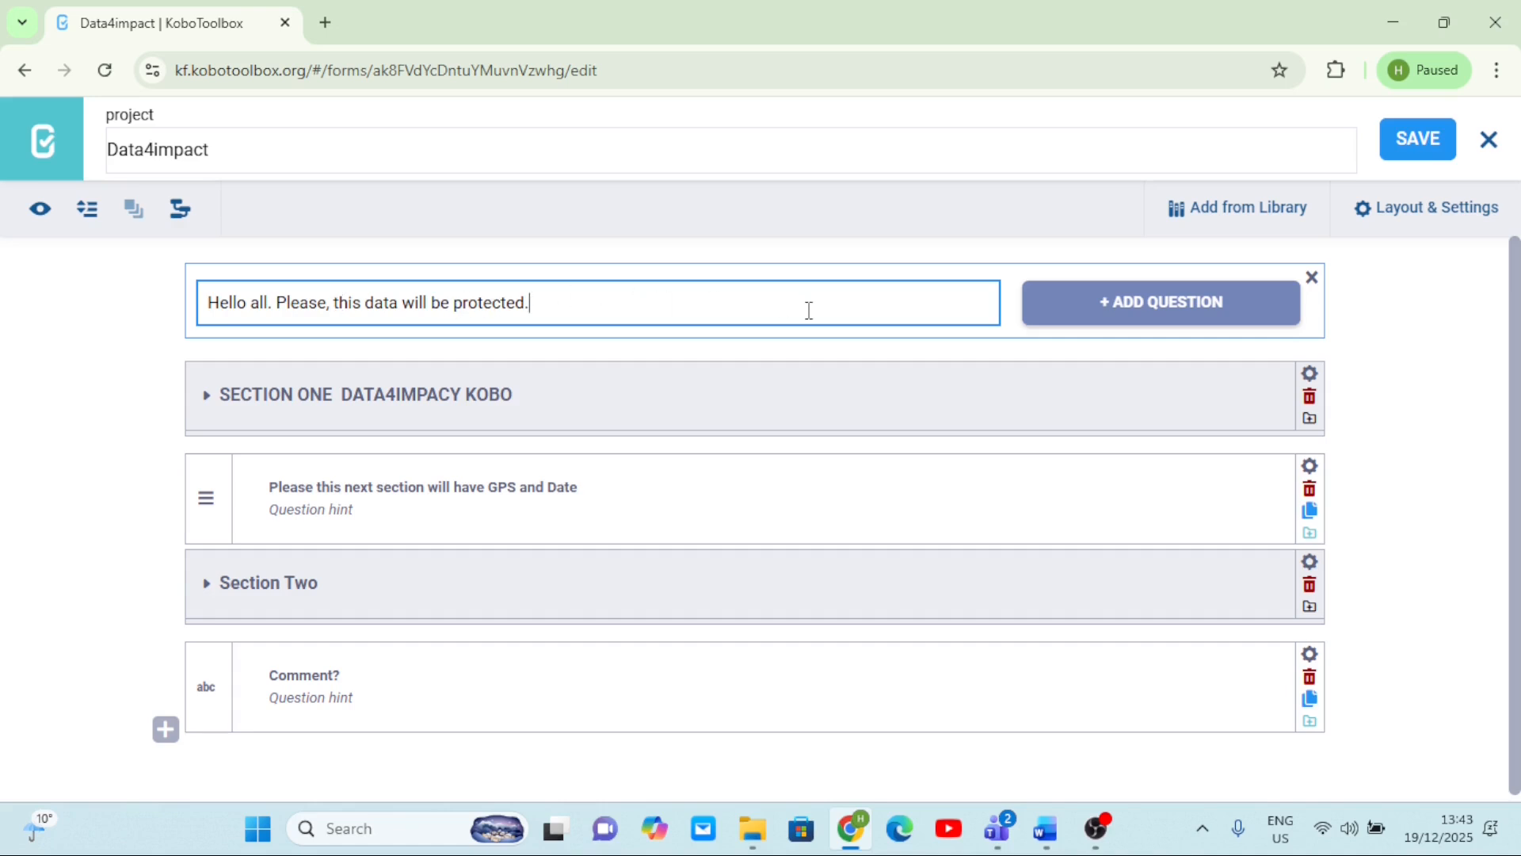
left_click(1154, 302)
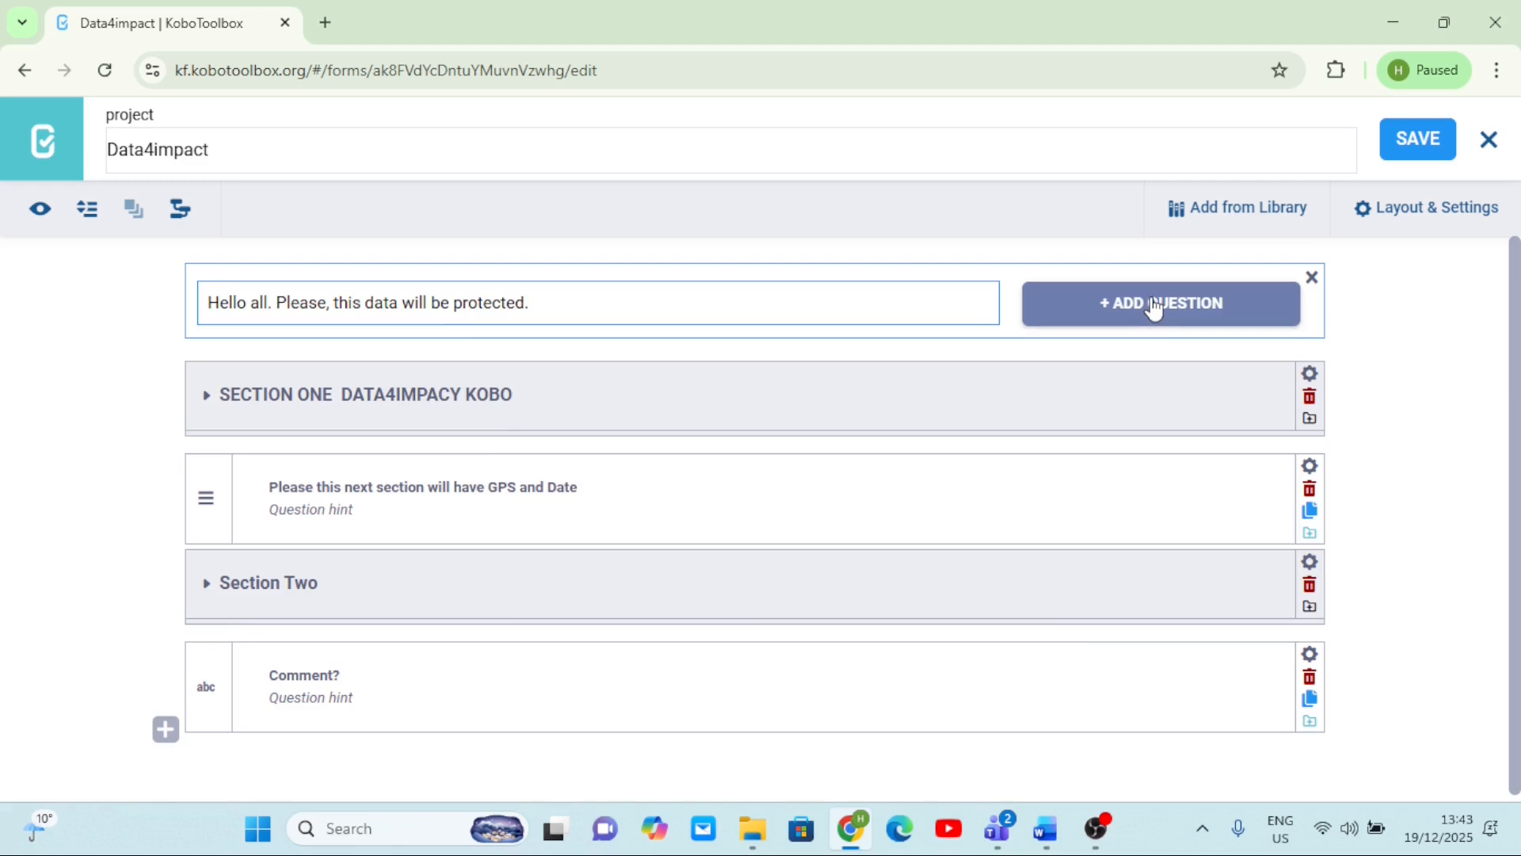
left_click(563, 512)
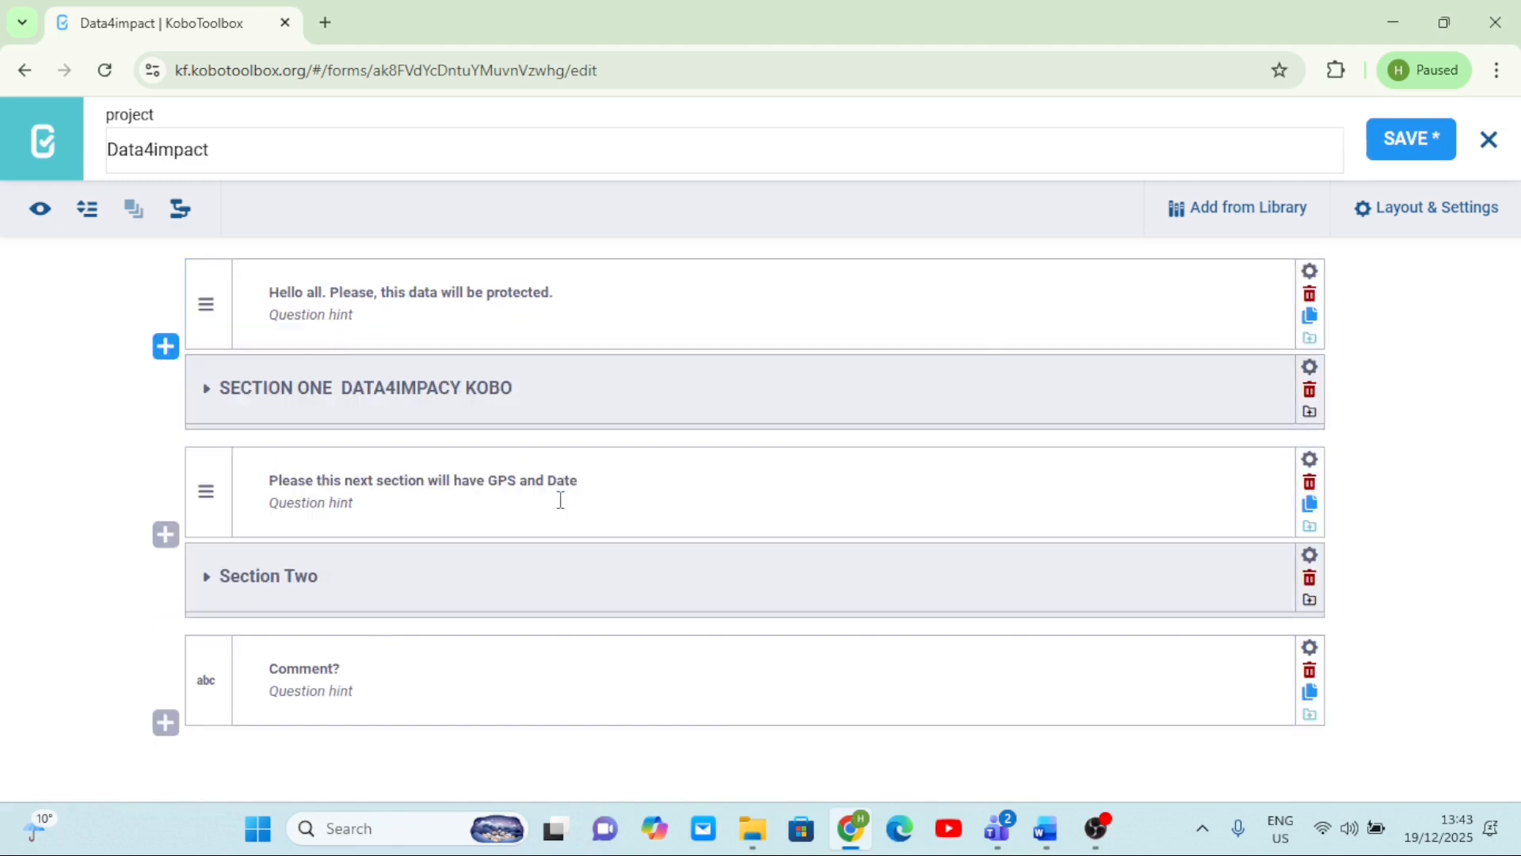
left_click(1396, 158)
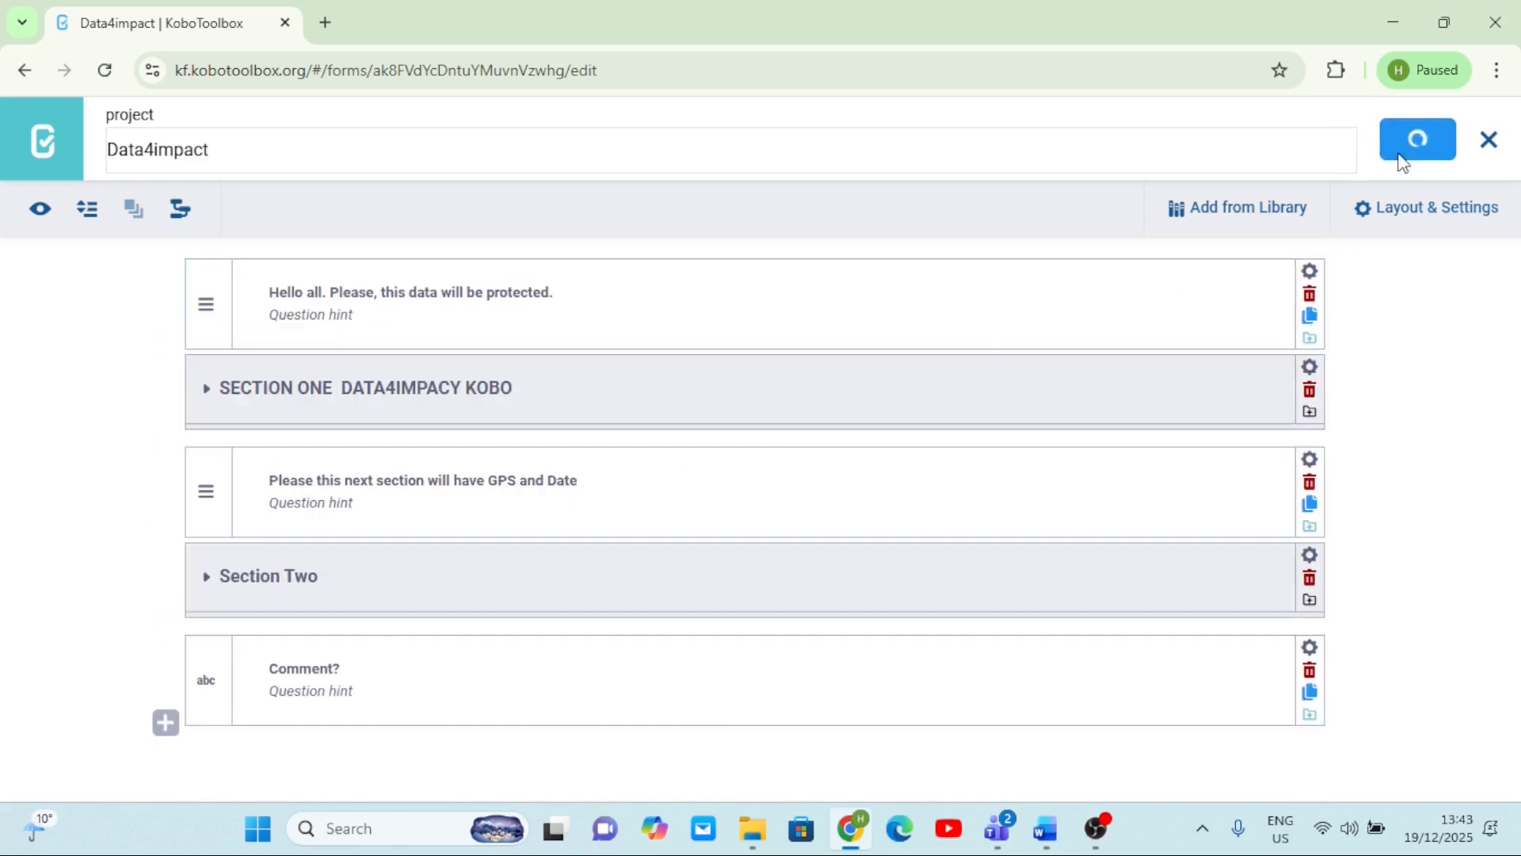
left_click(40, 211)
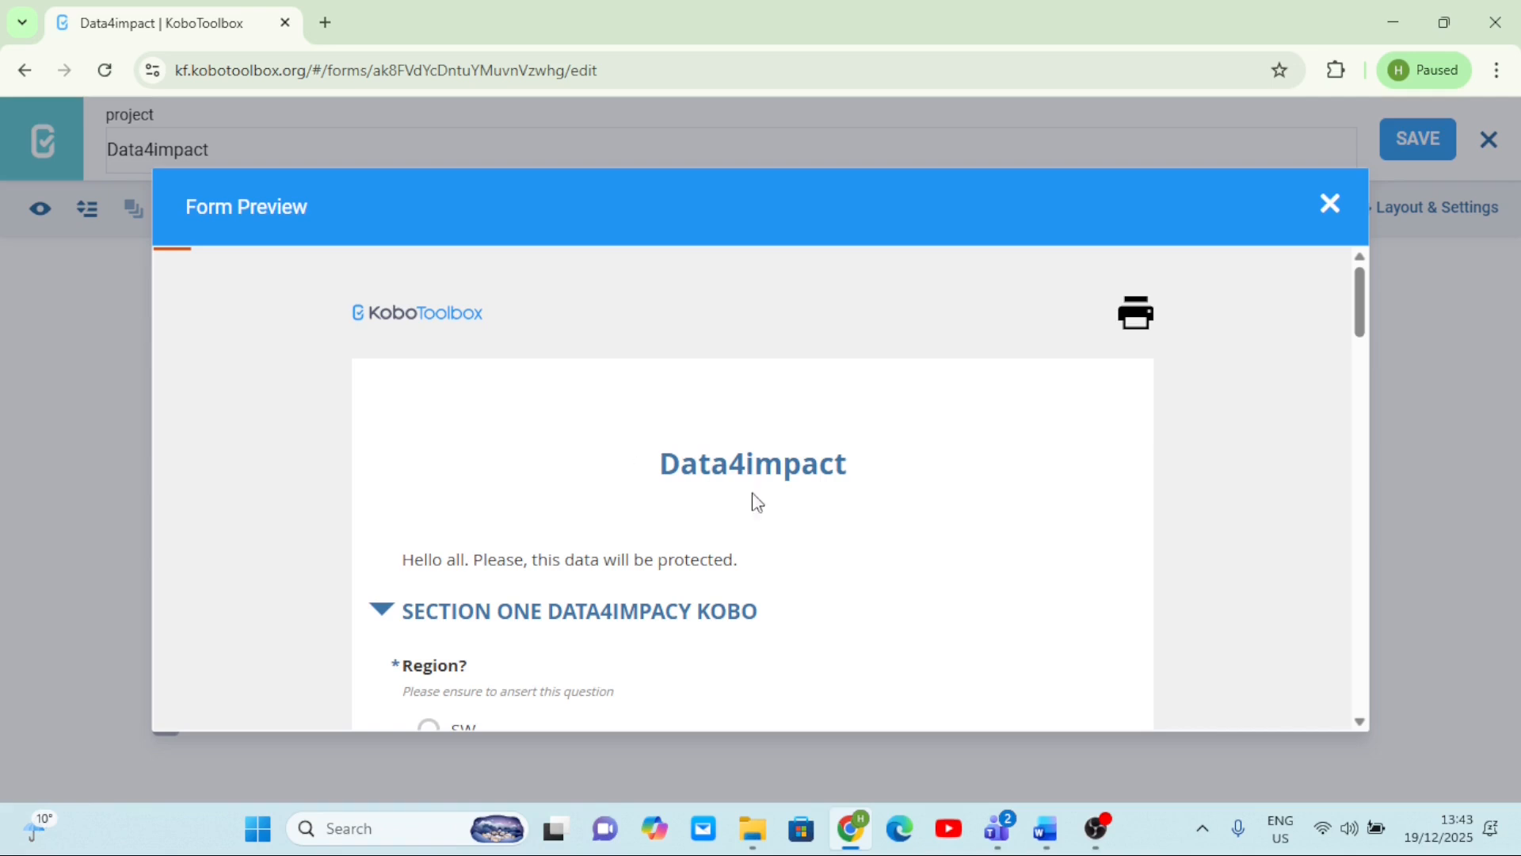
scroll(726, 529, "down", 1)
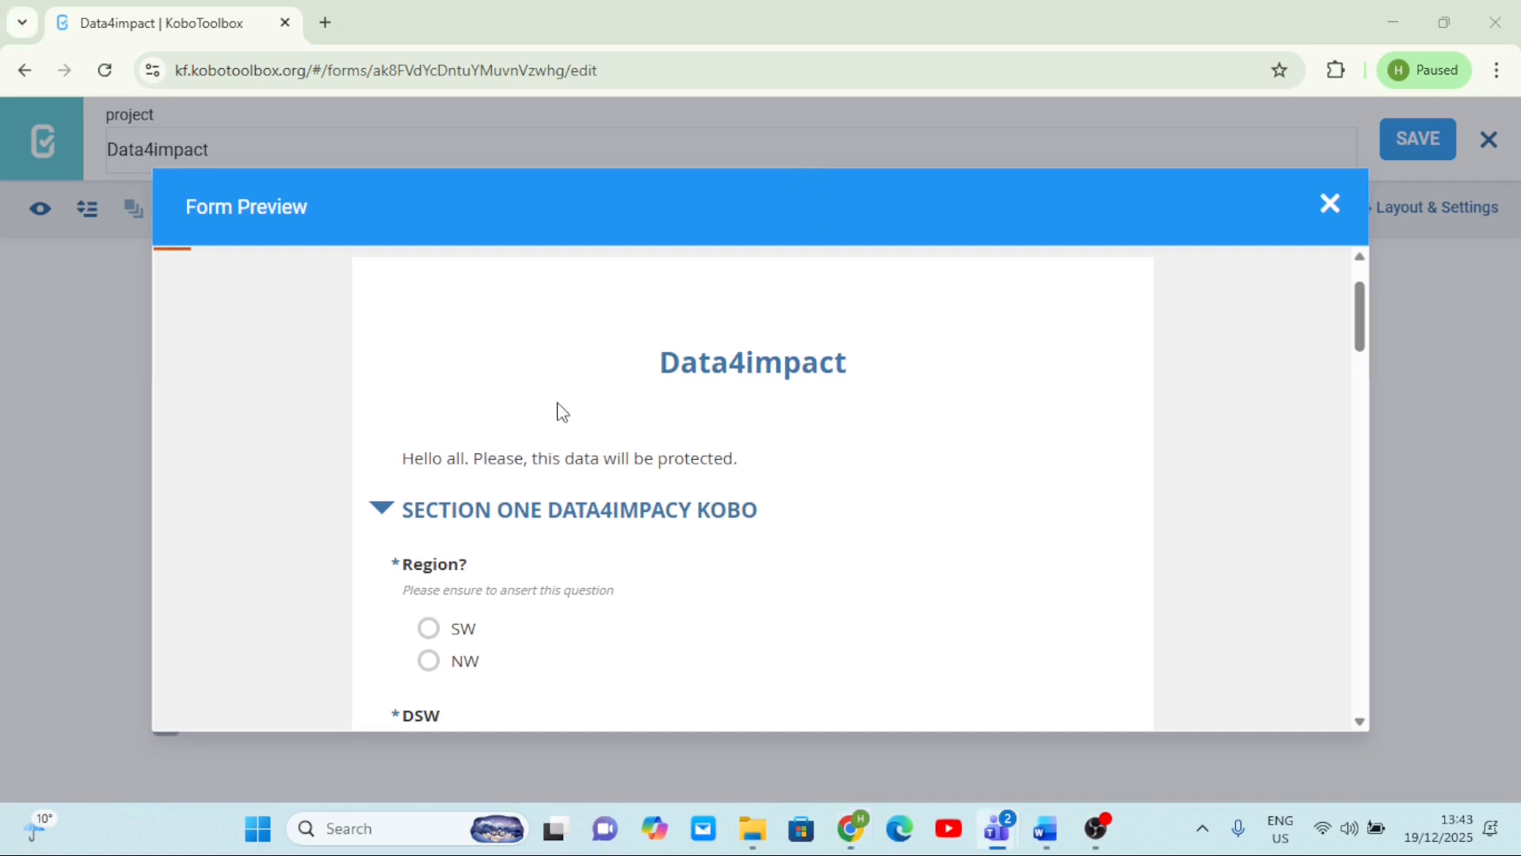
scroll(762, 426, "down", 1)
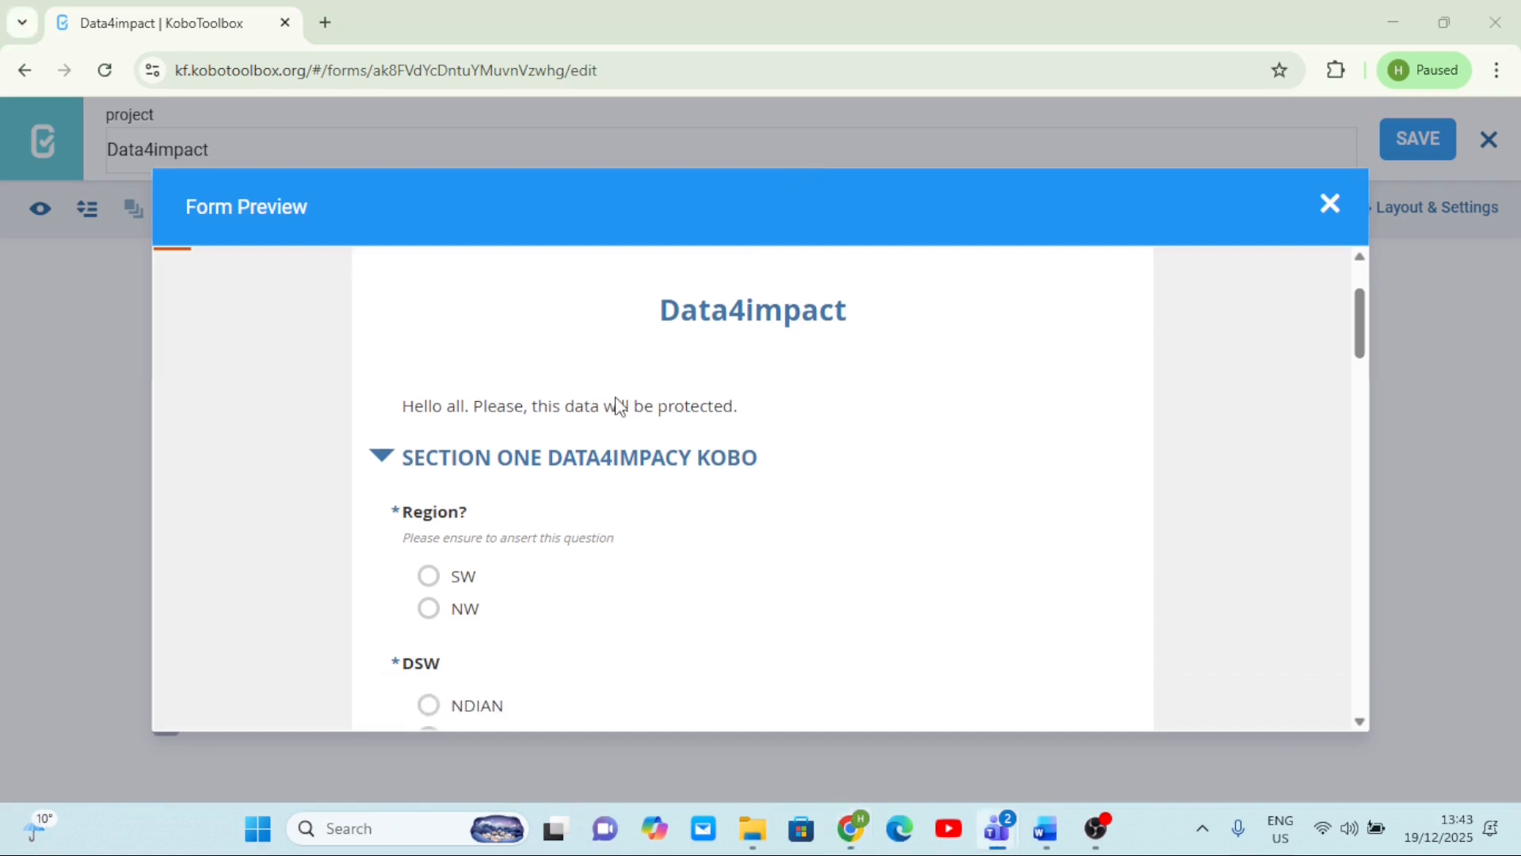
scroll(619, 406, "down", 1)
scroll(615, 407, "down", 1)
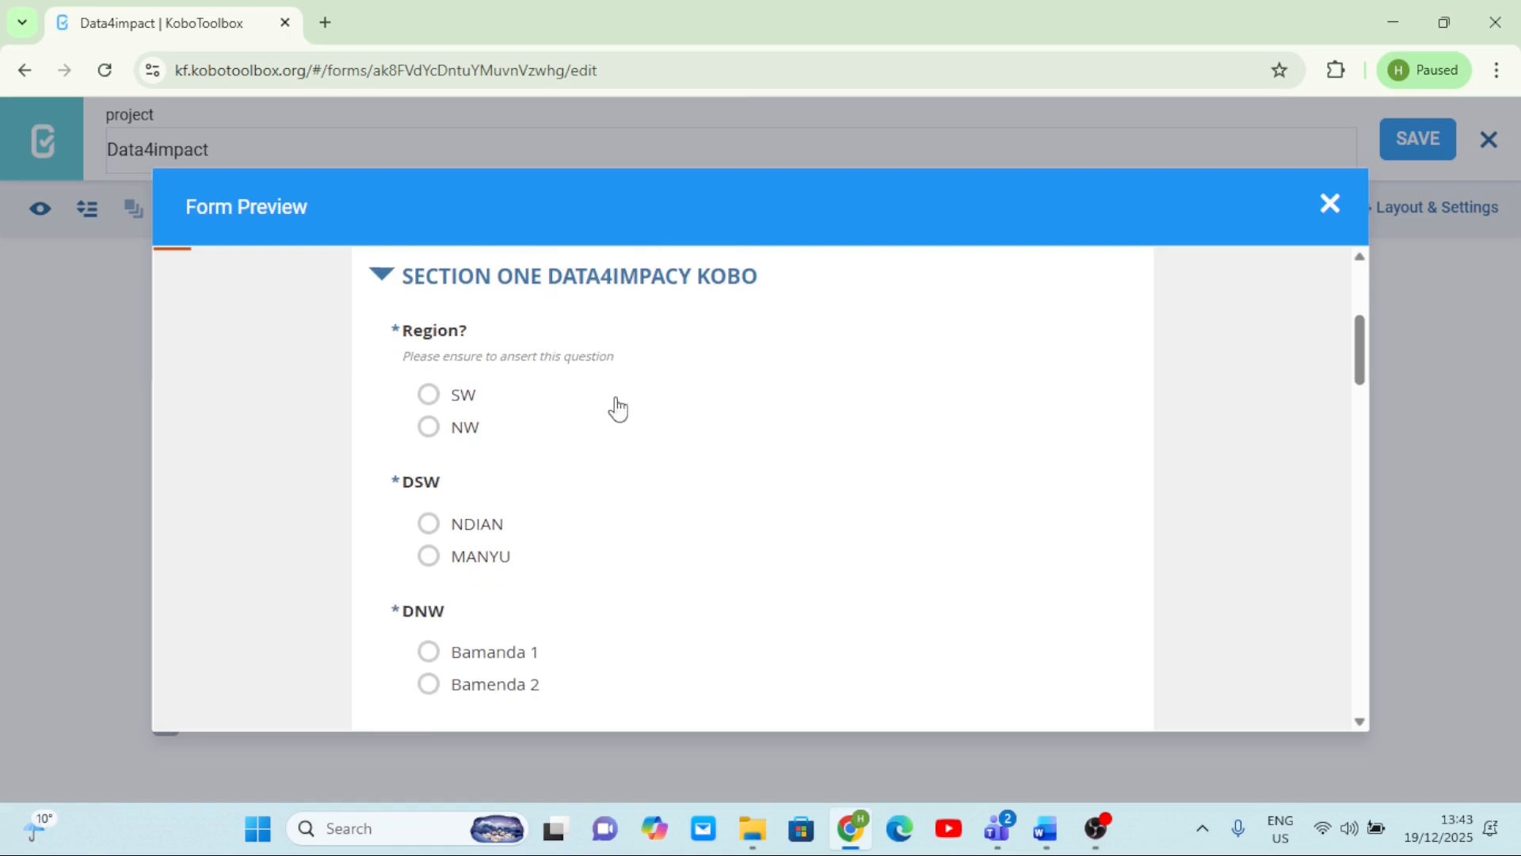
scroll(489, 402, "up", 1)
scroll(503, 386, "up", 3)
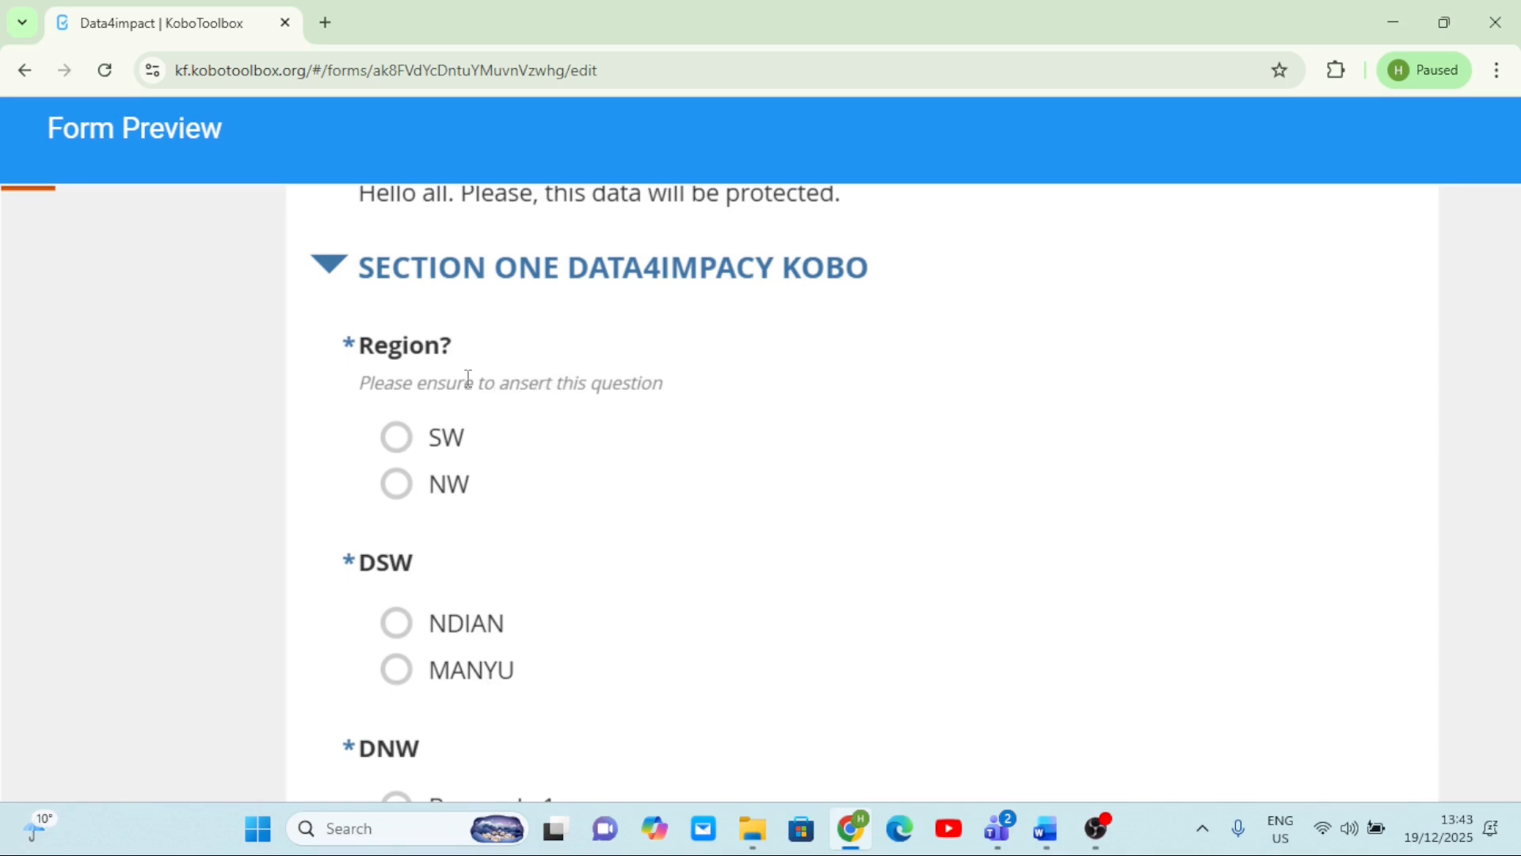
scroll(519, 392, "down", 6)
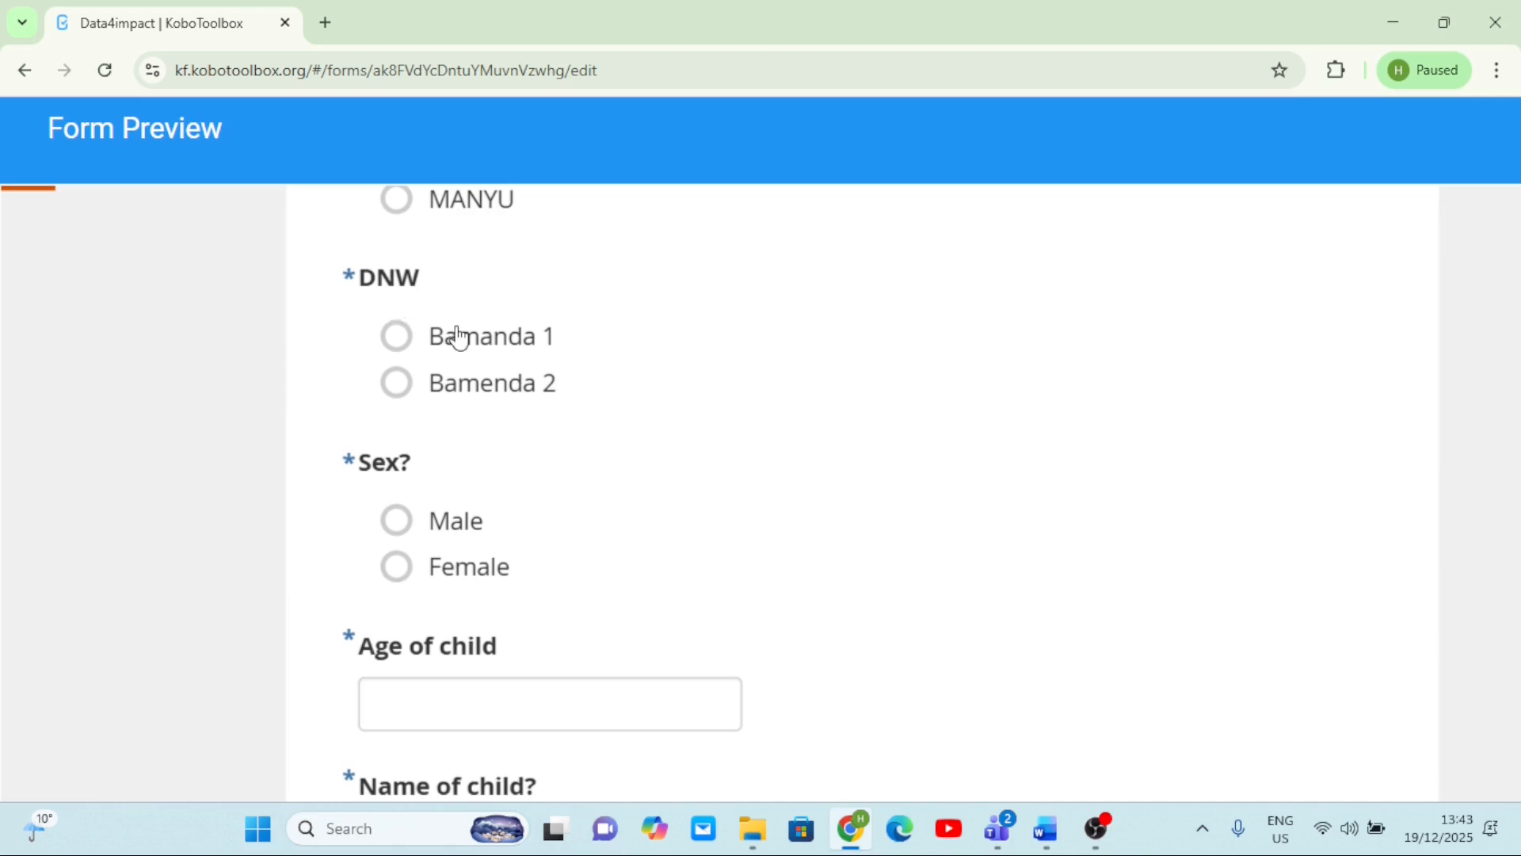
scroll(455, 336, "up", 6)
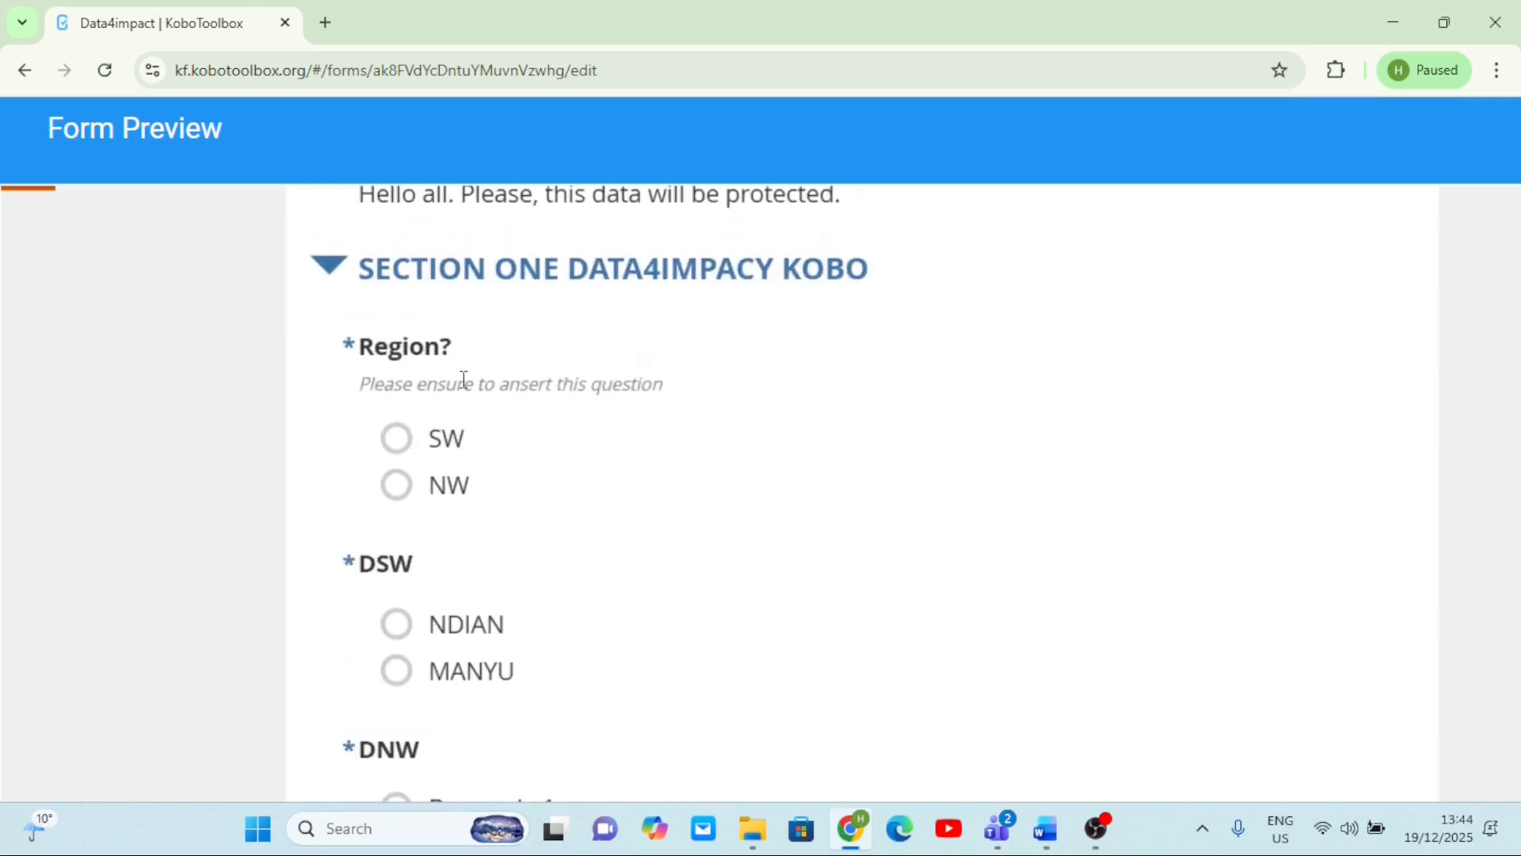
scroll(463, 380, "down", 3)
scroll(505, 431, "down", 5)
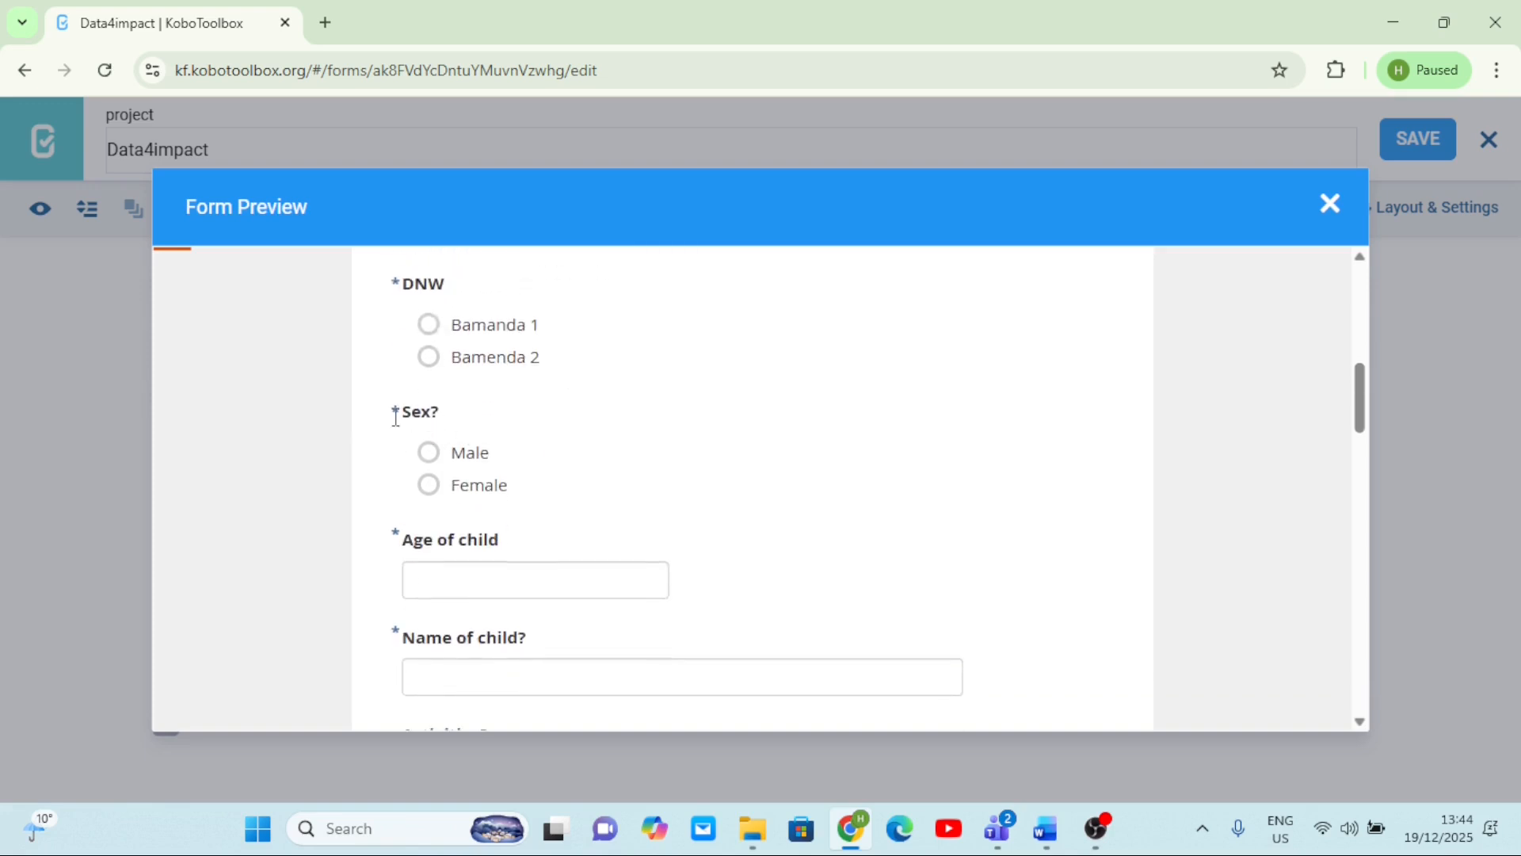
scroll(395, 418, "up", 1)
scroll(443, 432, "up", 3)
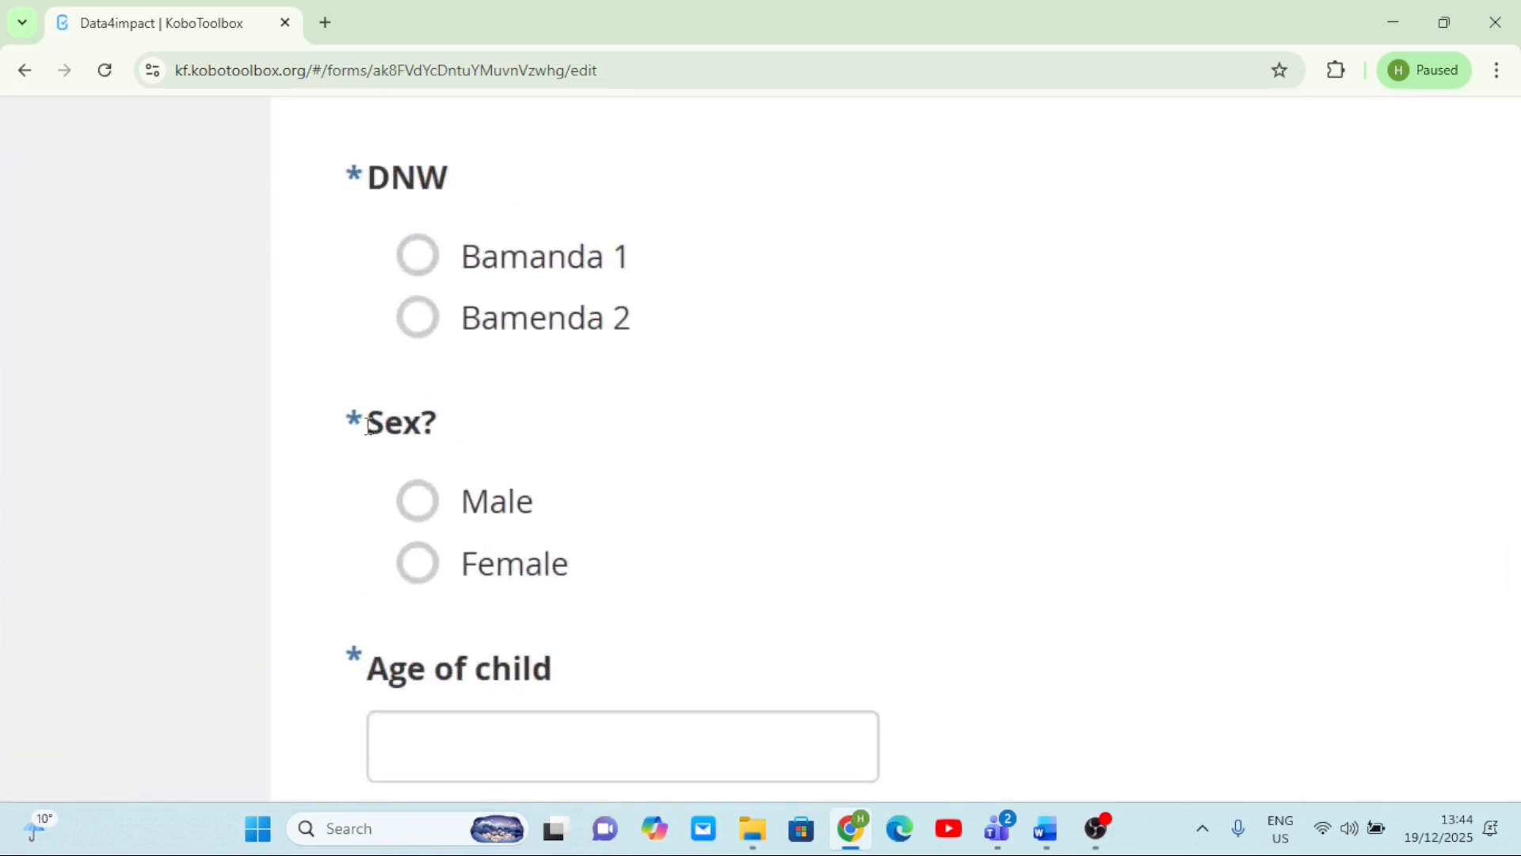
scroll(397, 421, "down", 3)
scroll(397, 428, "down", 15)
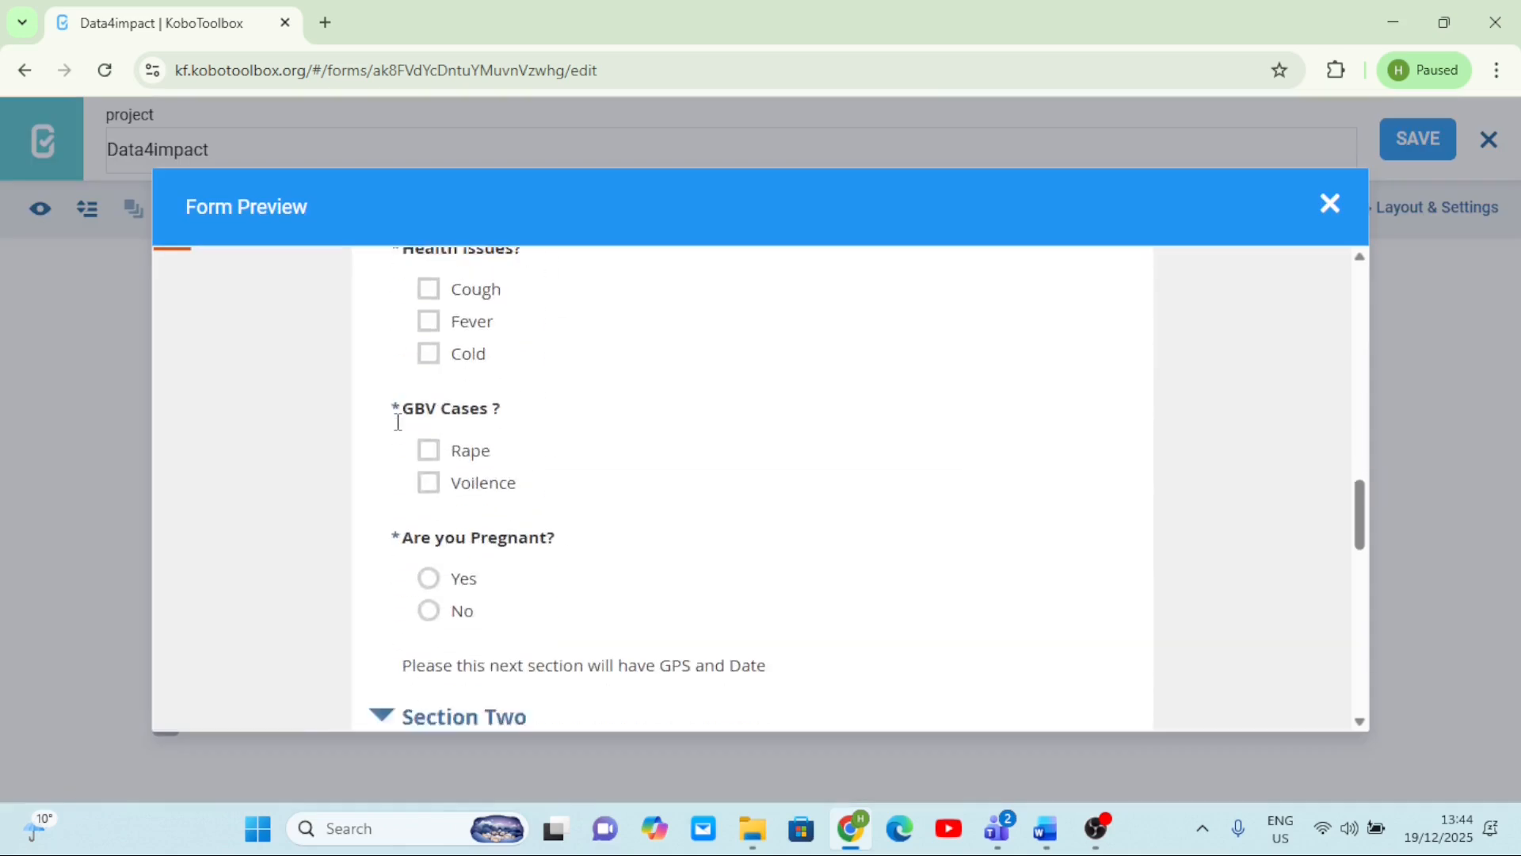
scroll(399, 431, "up", 2)
scroll(398, 431, "up", 1)
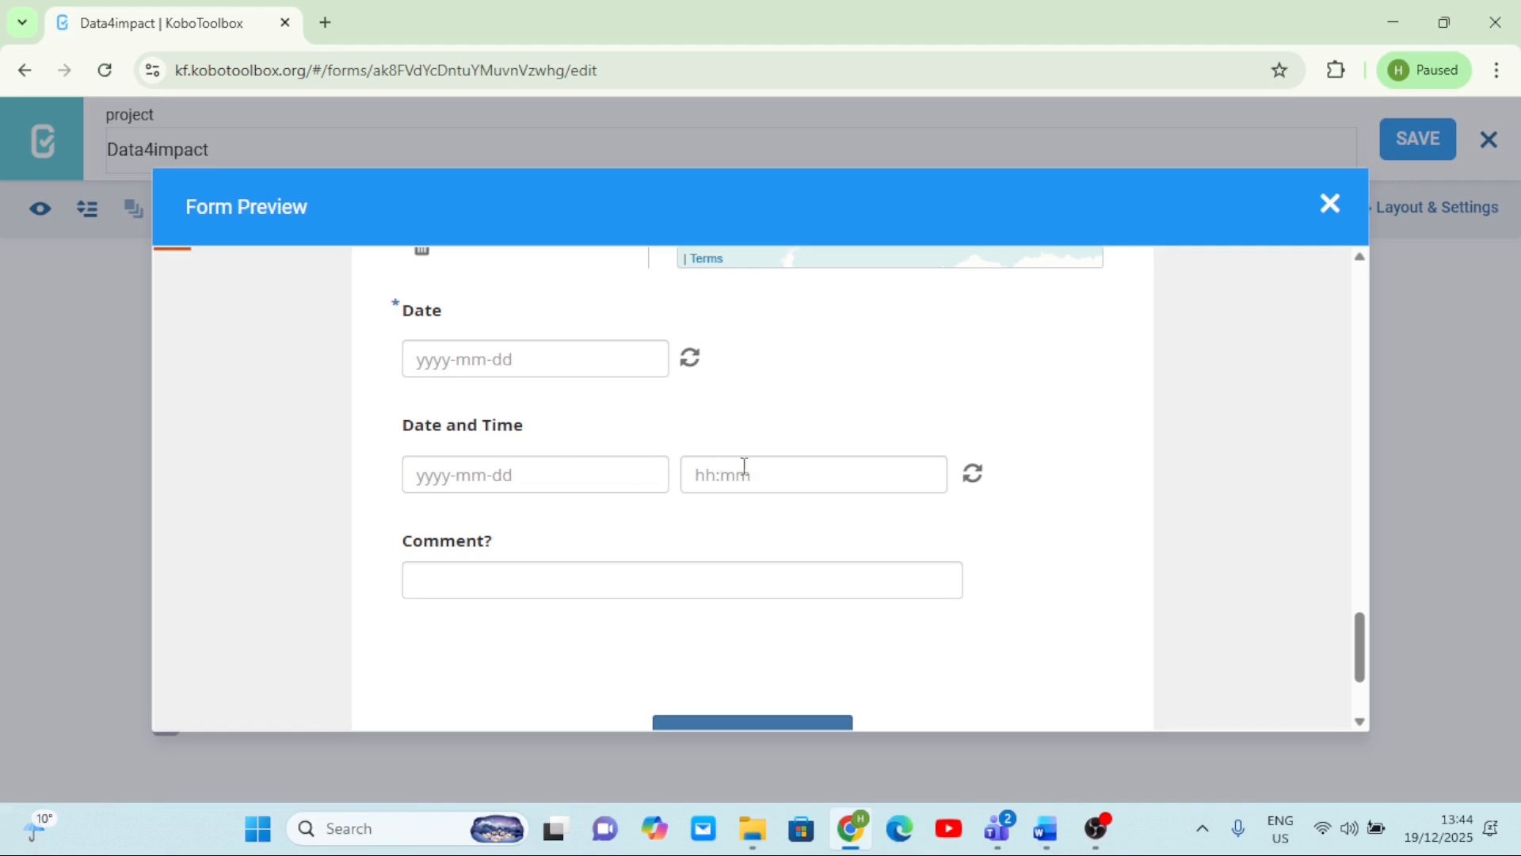
Step: In the preview, answer Date and Time with 19 December 2025 and a time, then click into Comment
left_click(478, 476)
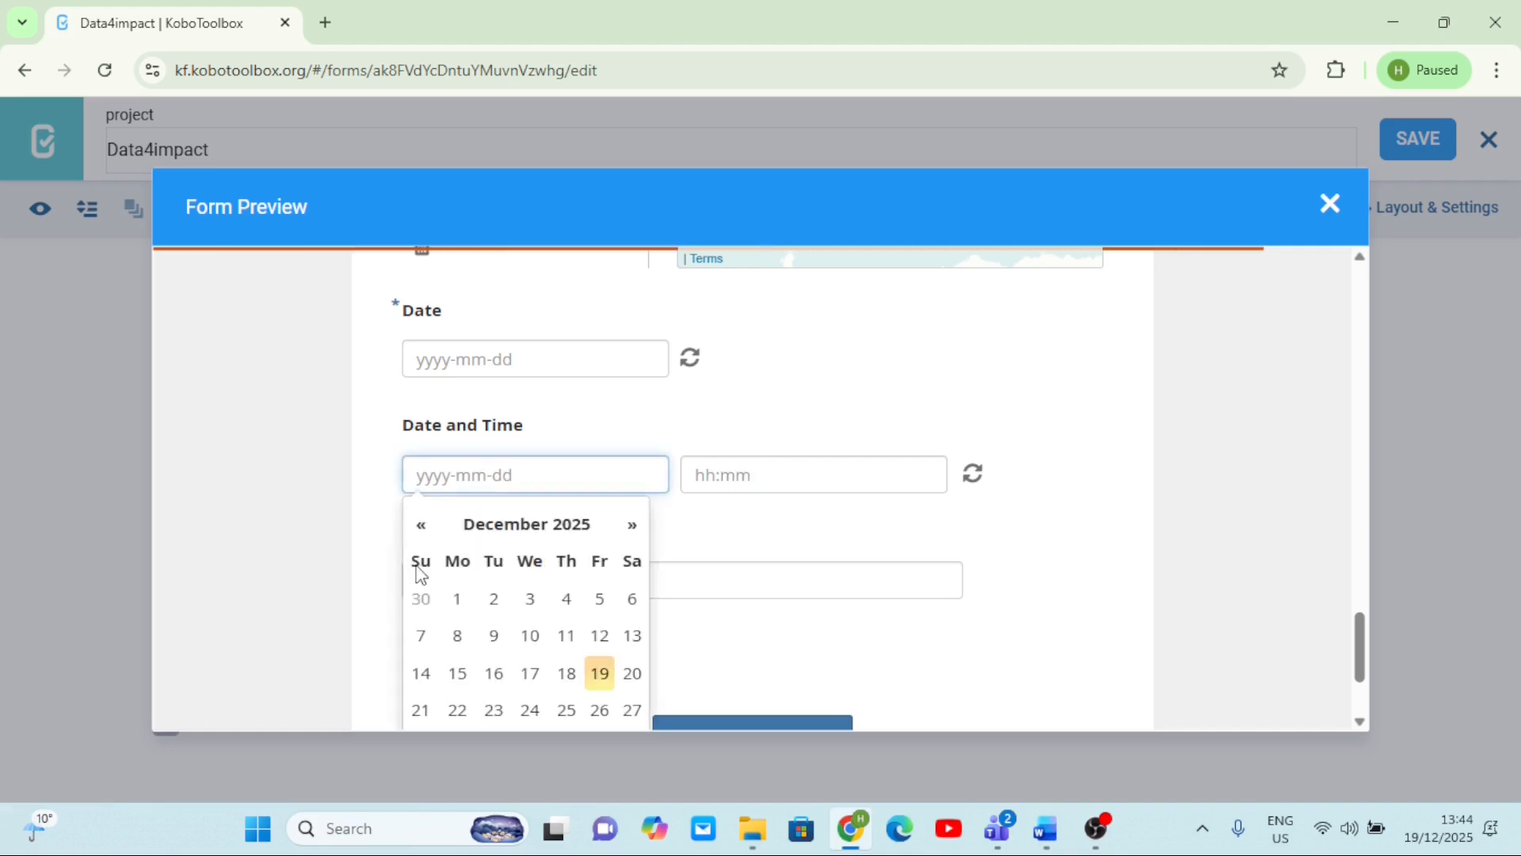
left_click(599, 674)
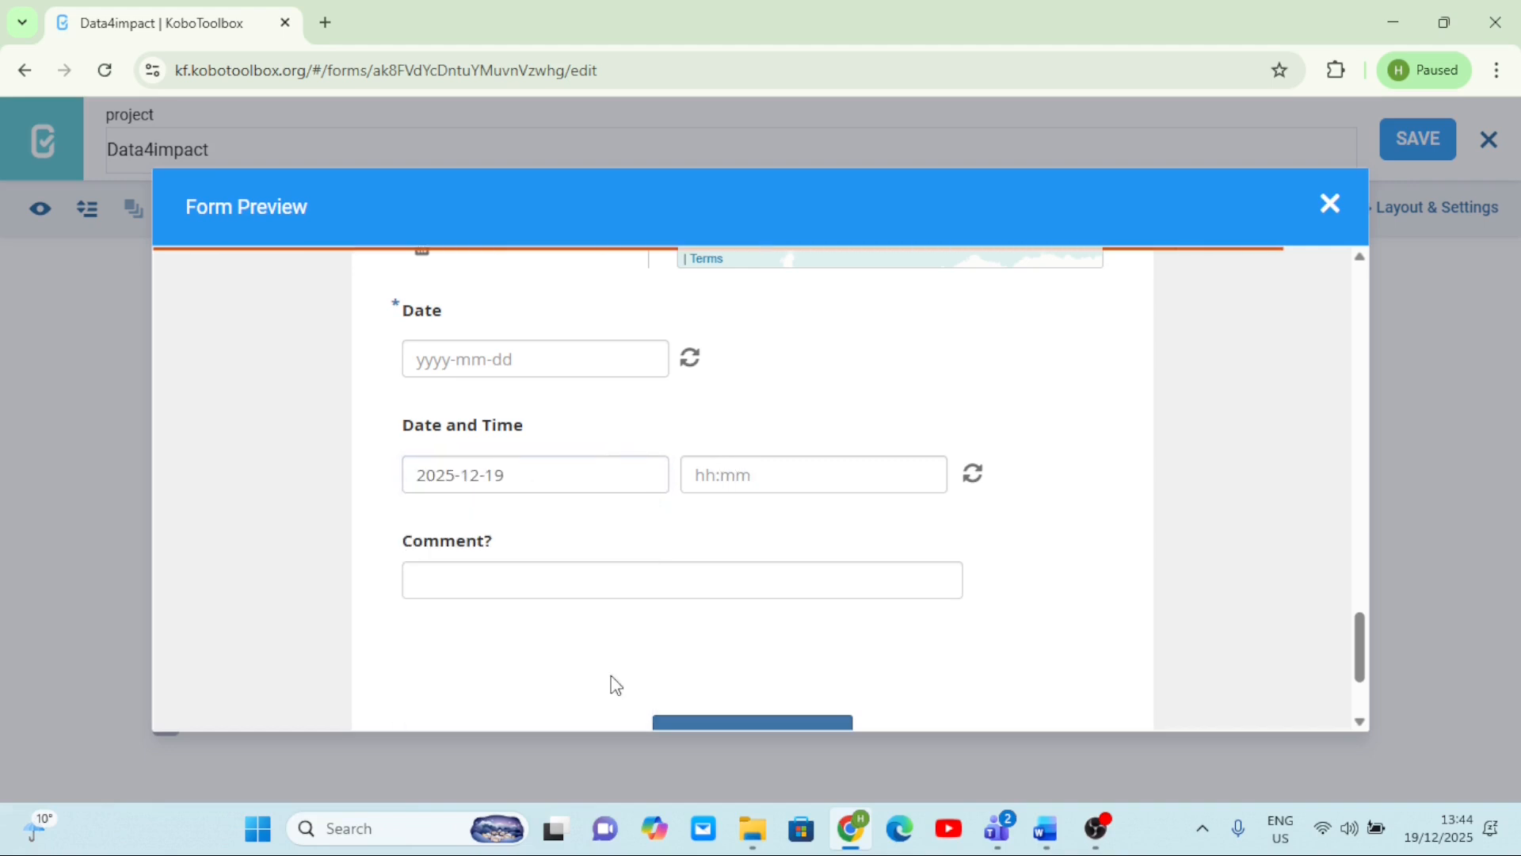
left_click(791, 476)
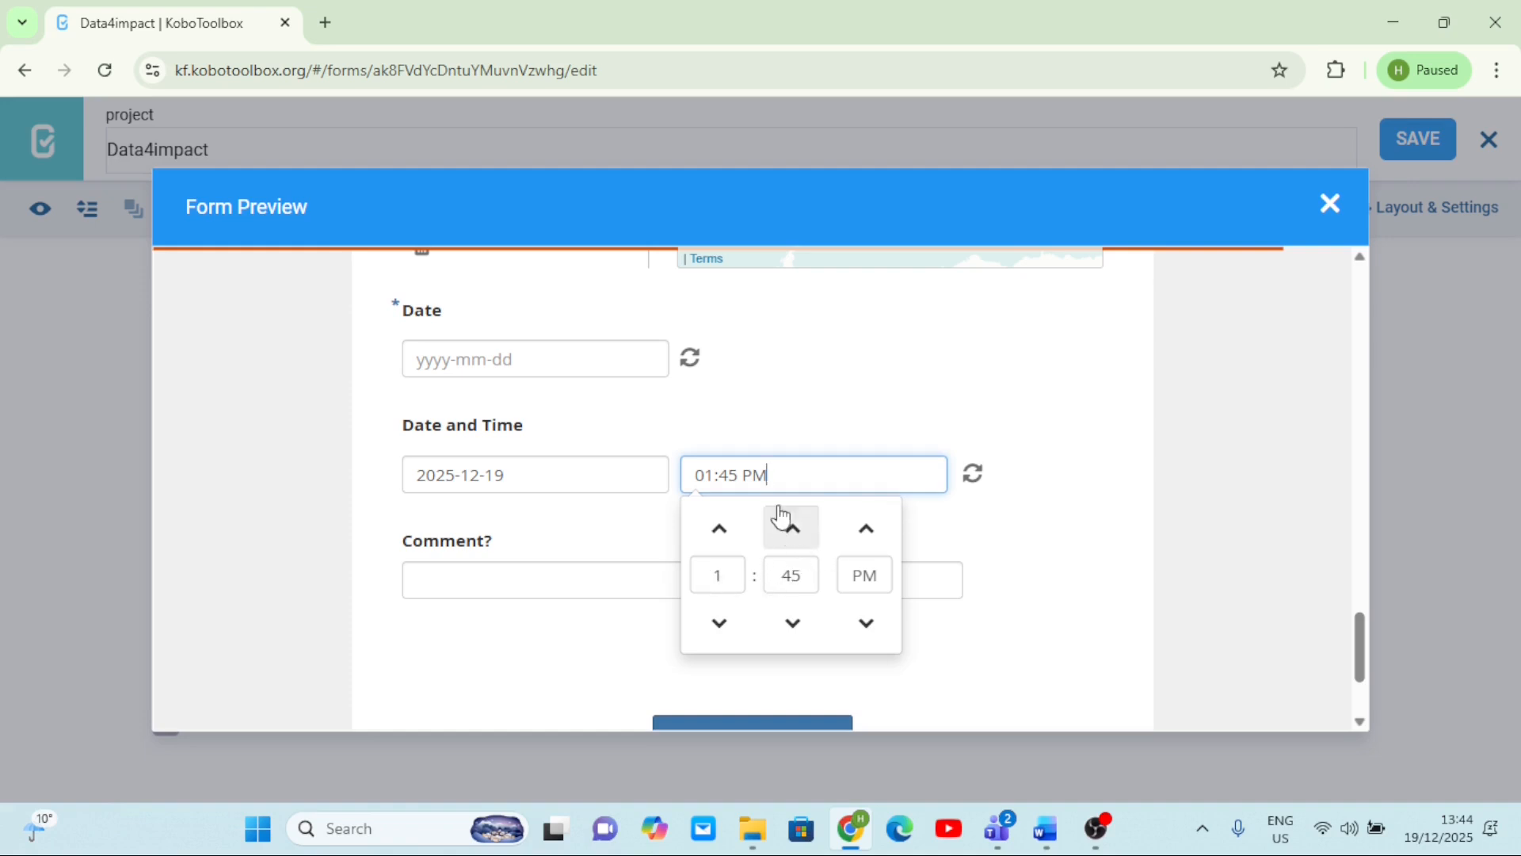
left_click(875, 422)
left_click_drag(753, 526, 731, 490)
left_click(708, 525)
left_click(578, 587)
Step: Set the Date answer to 2025-12-19, then close the form preview
scroll(578, 592, "up", 3)
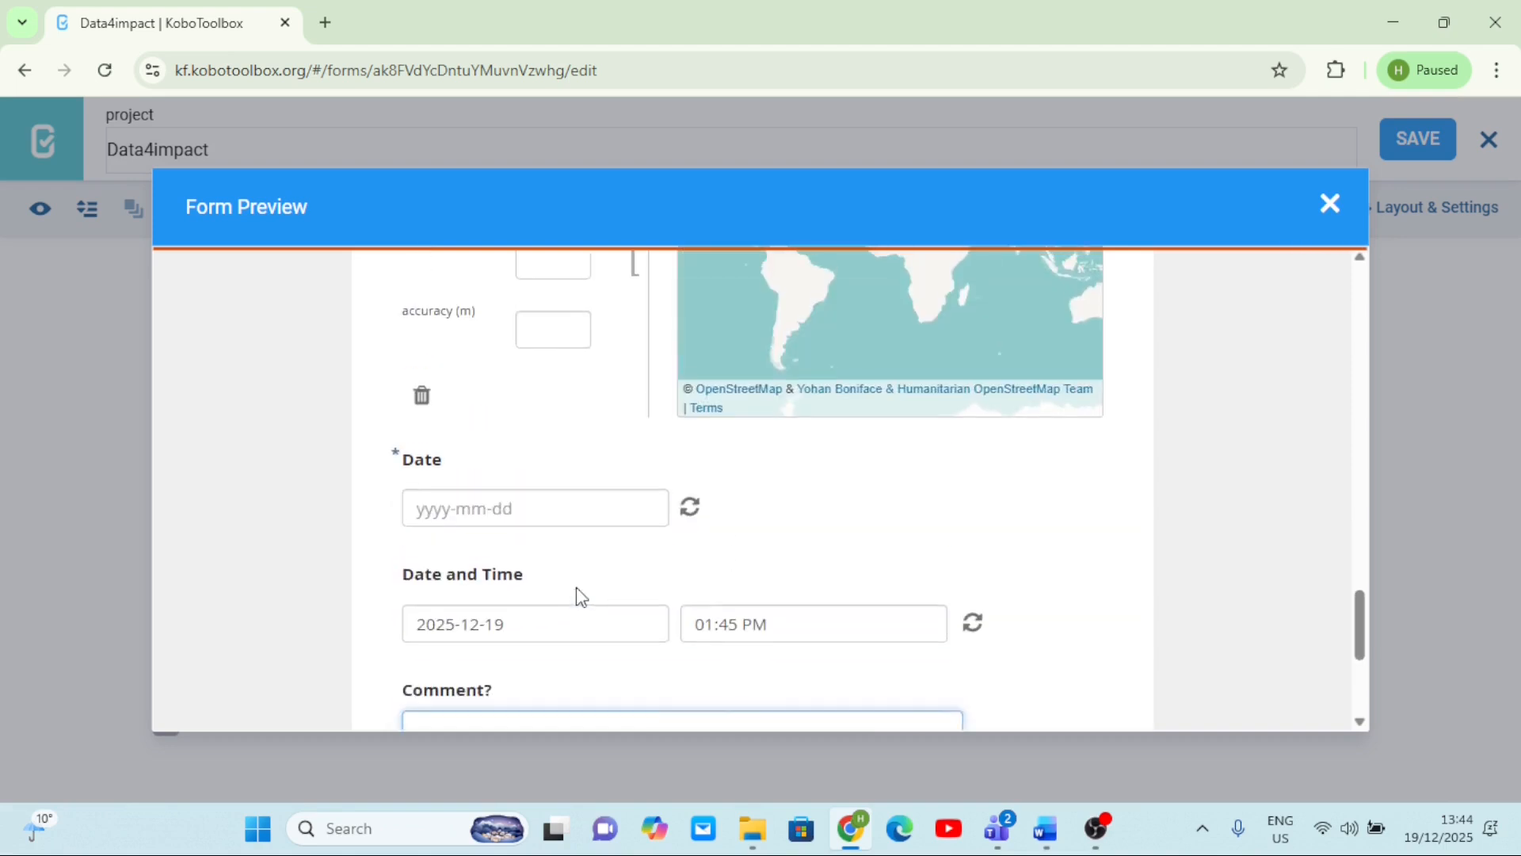
left_click(515, 563)
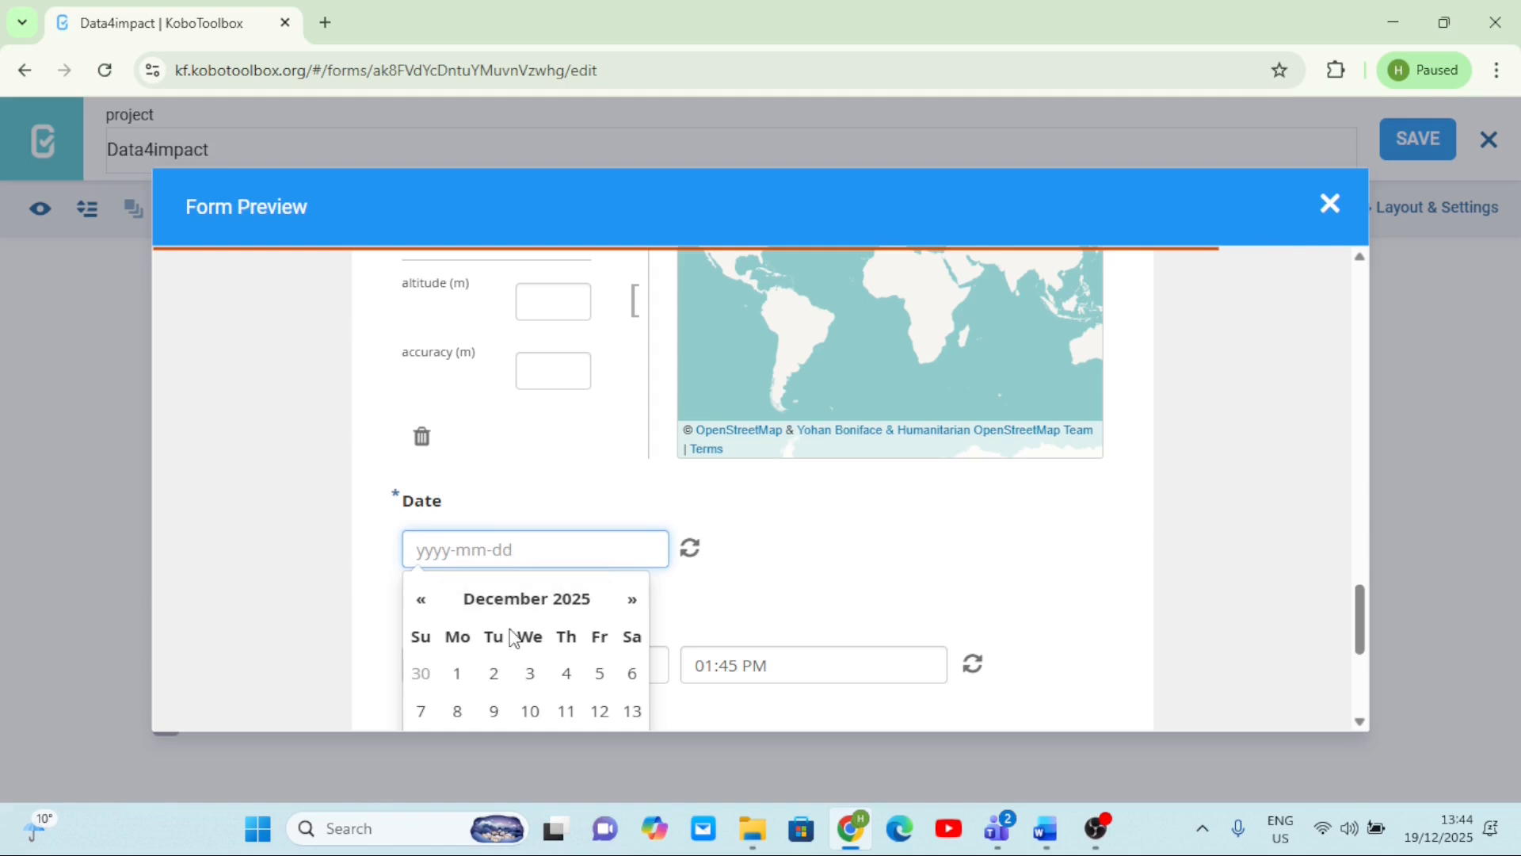
left_click(591, 594)
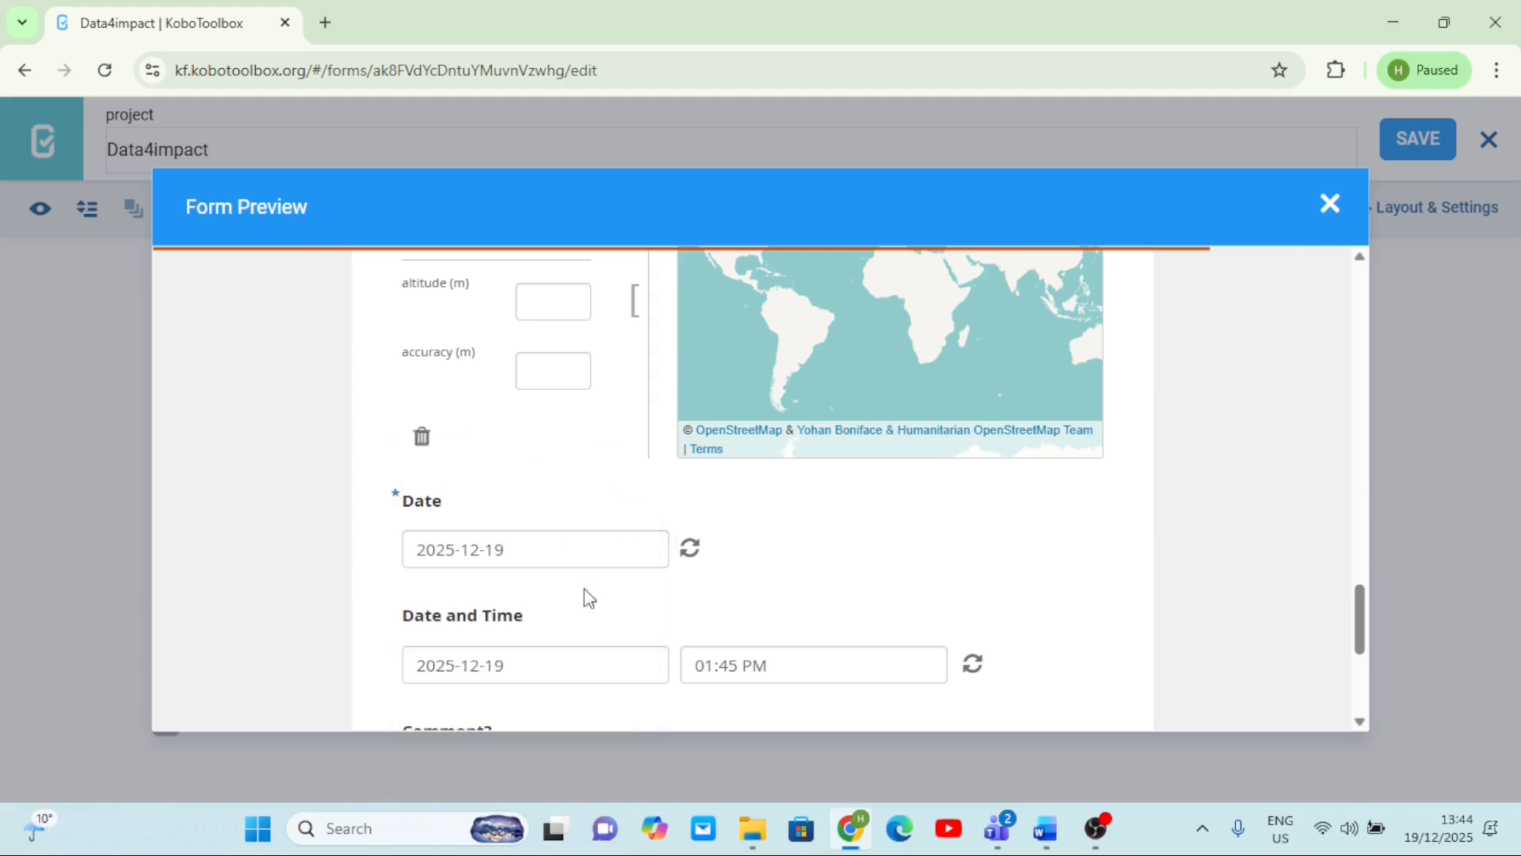
scroll(539, 504, "up", 5)
scroll(540, 504, "down", 1)
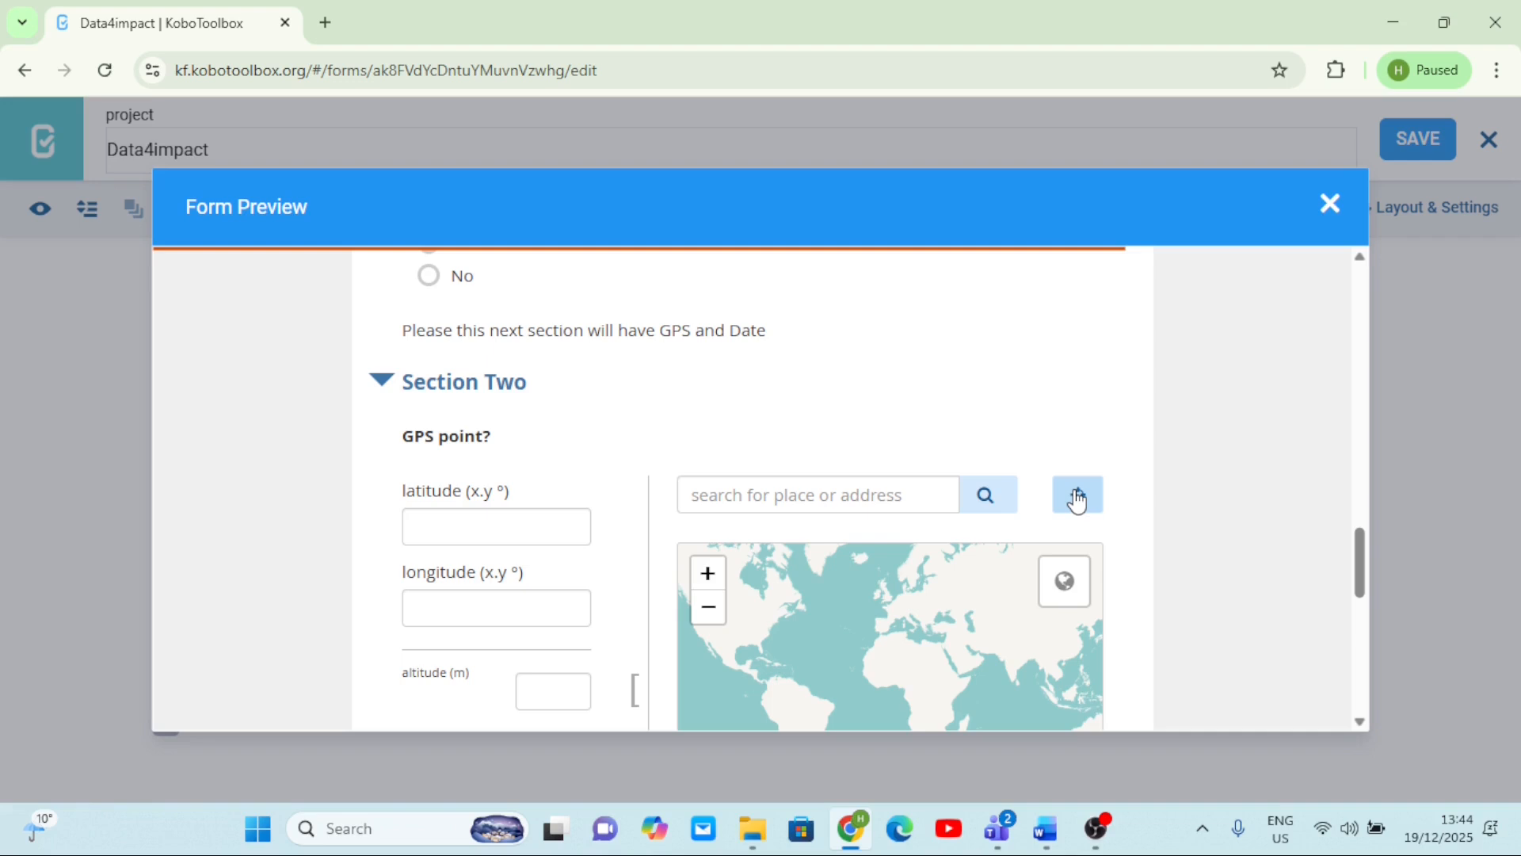
scroll(659, 401, "down", 2)
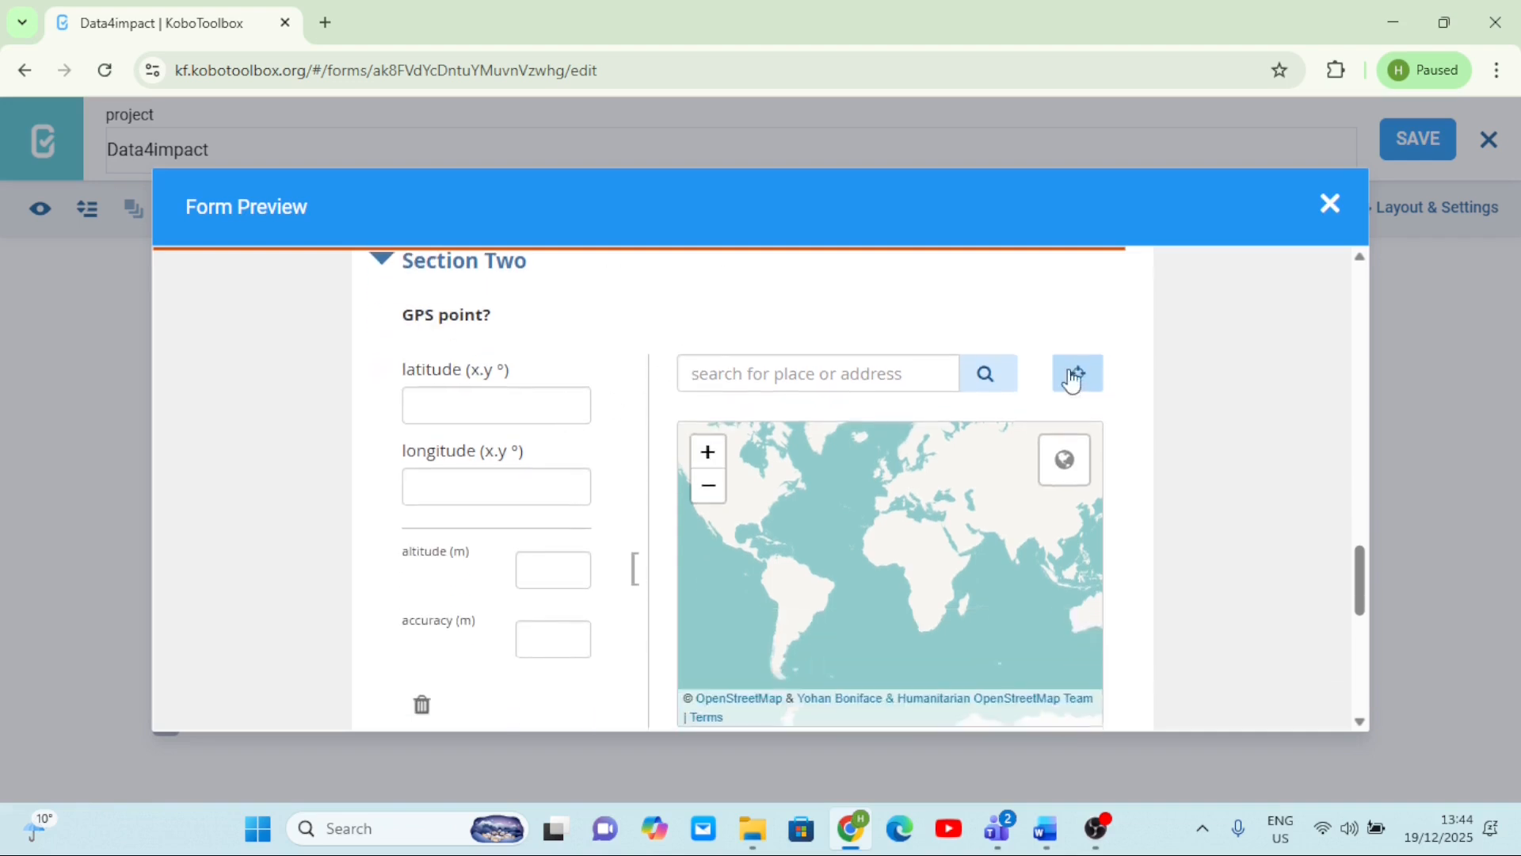
scroll(568, 475, "up", 4)
scroll(568, 473, "up", 10)
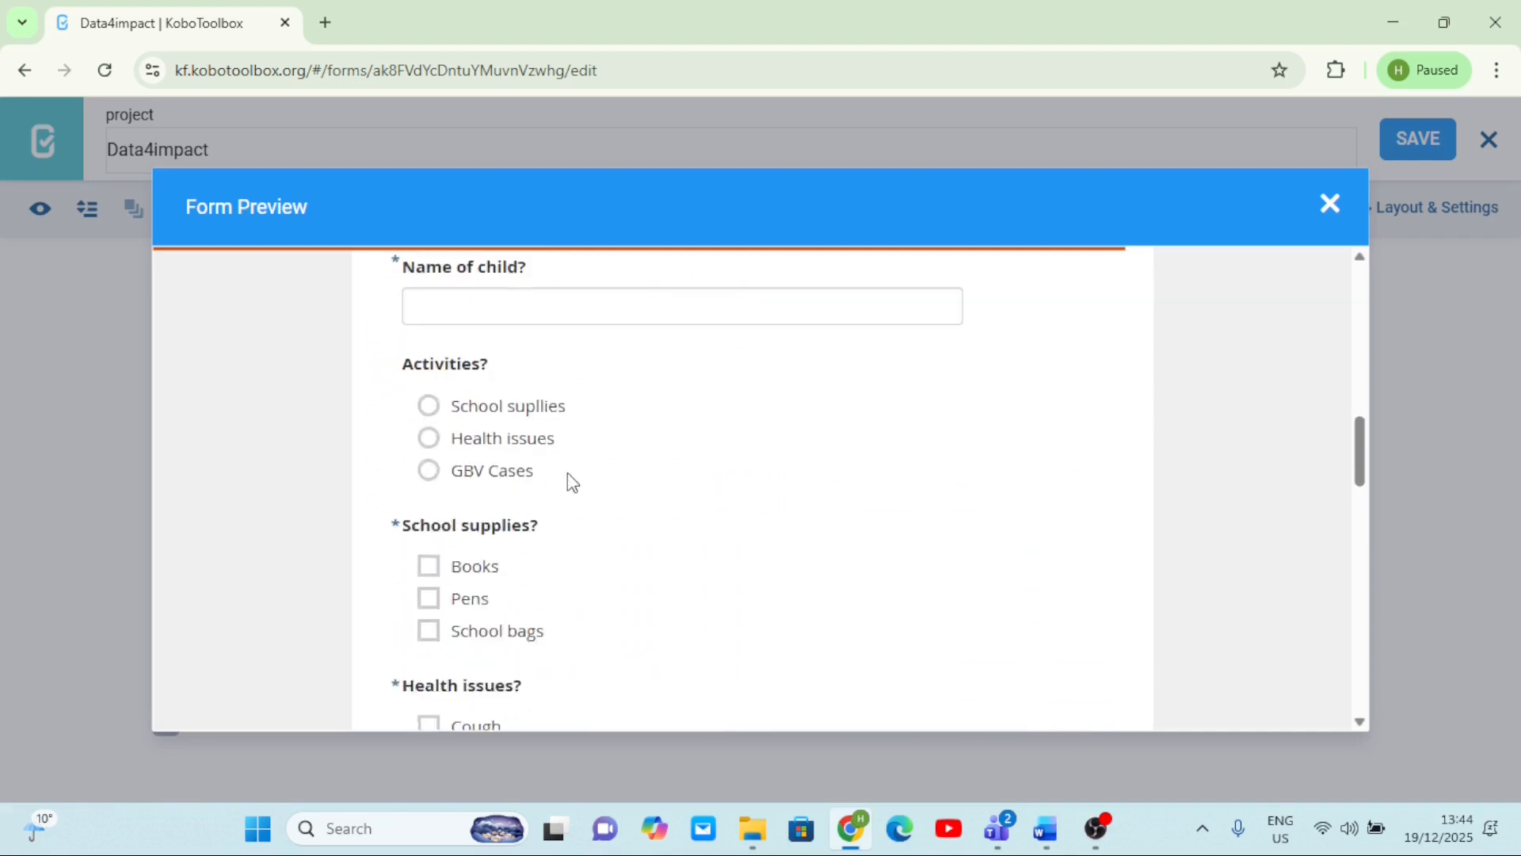
scroll(569, 484, "up", 5)
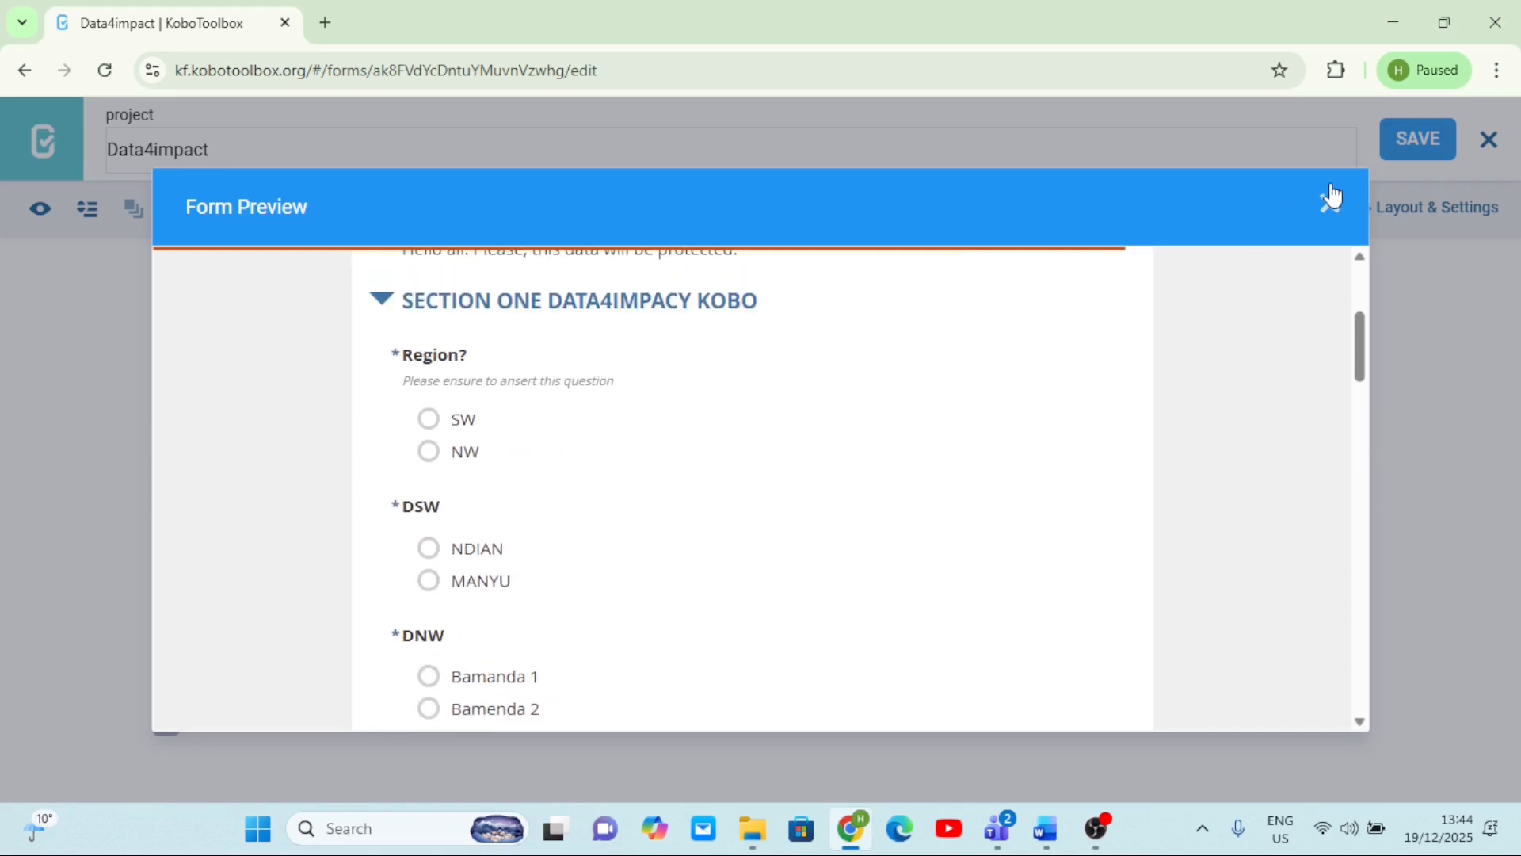
scroll(807, 465, "up", 4)
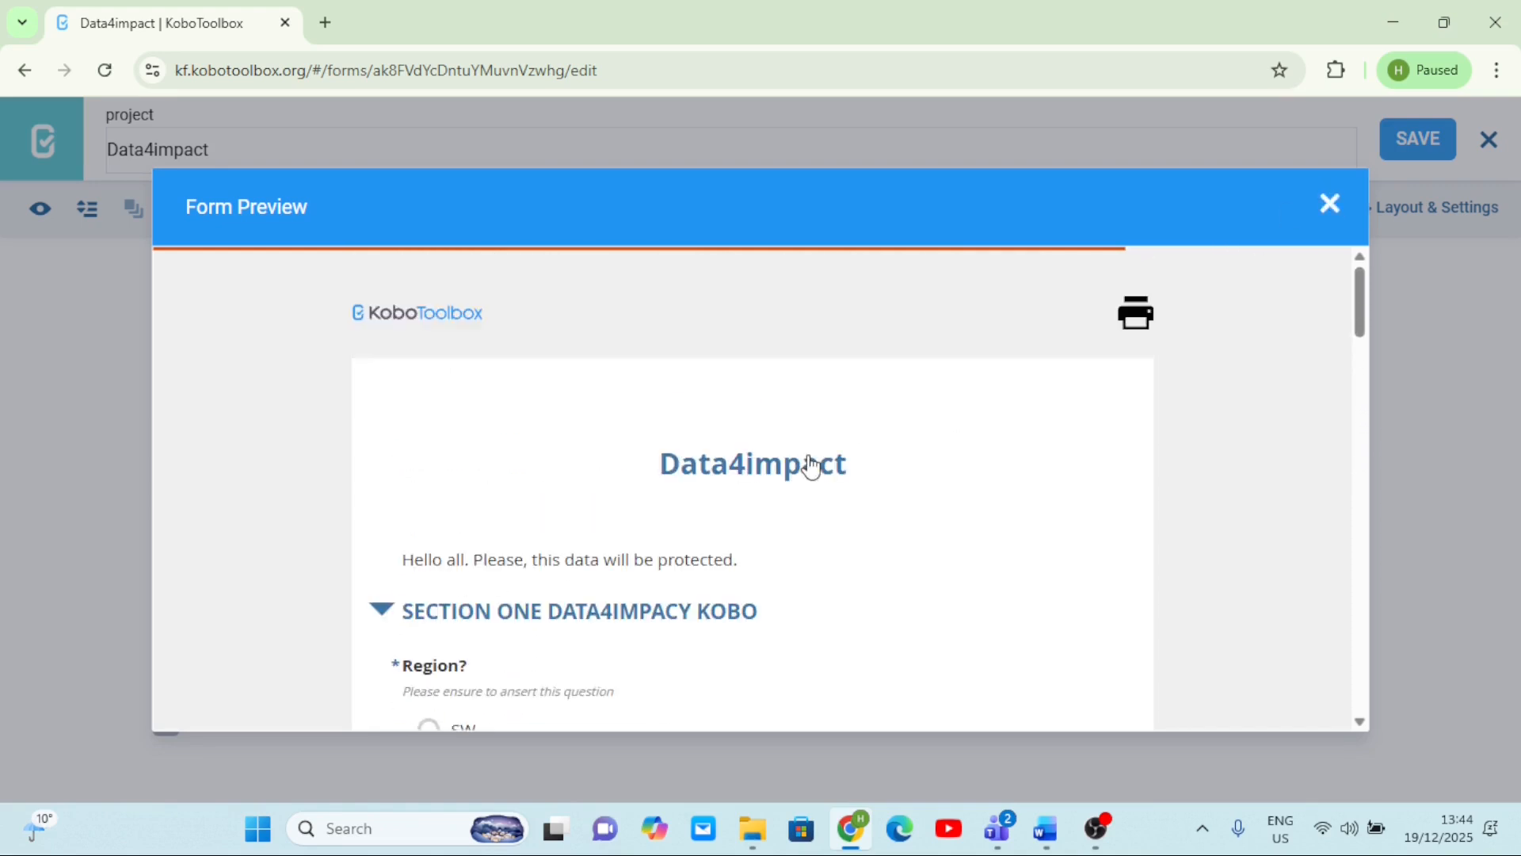
left_click(1330, 207)
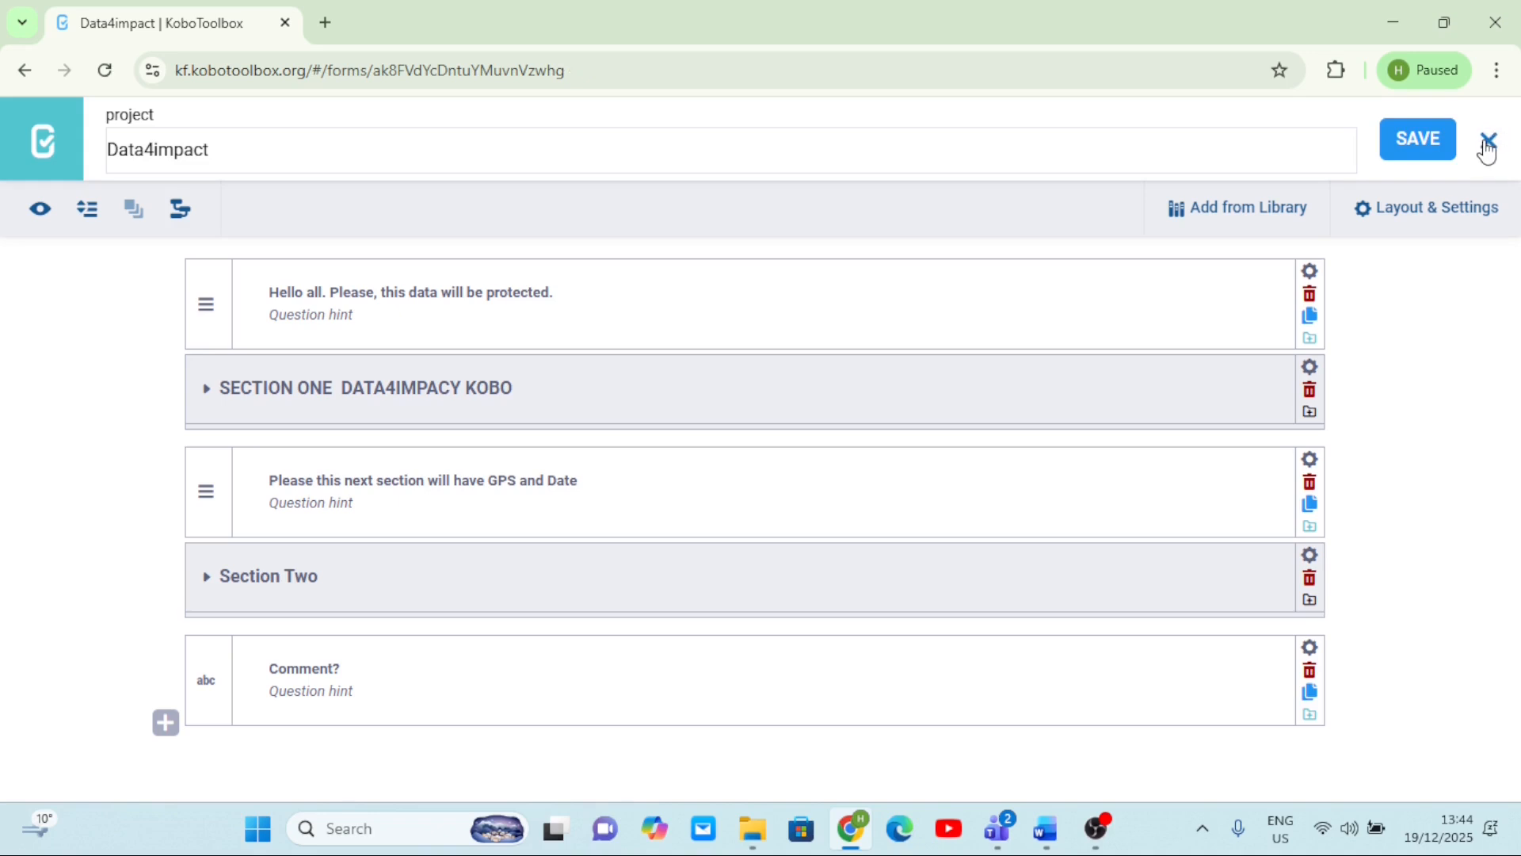
Step: Leave the editor and deploy the Data4impact form as v1 with 15 questions
left_click(1487, 147)
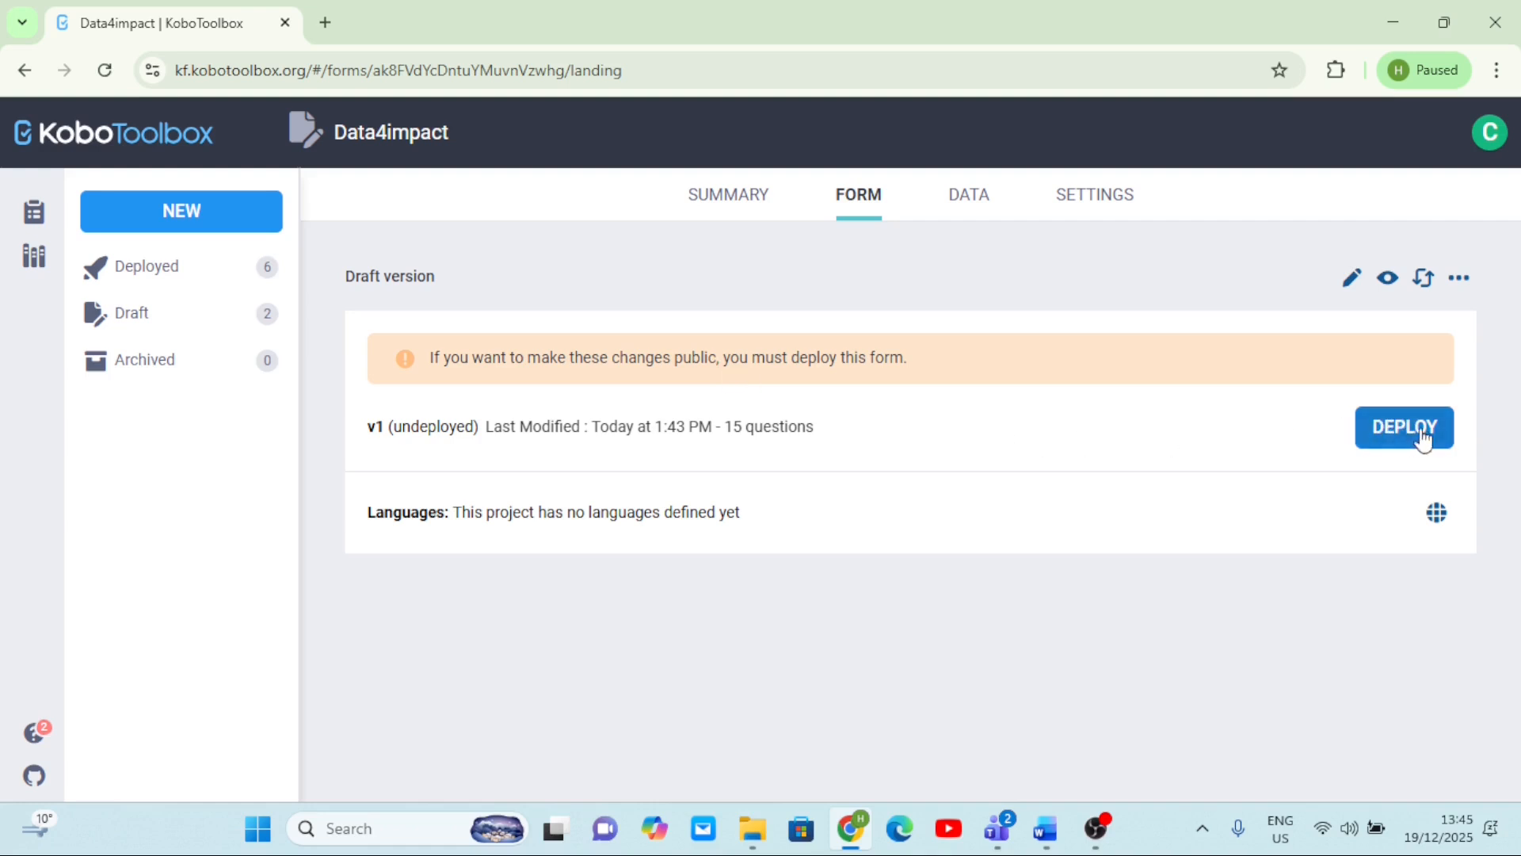
left_click(1385, 440)
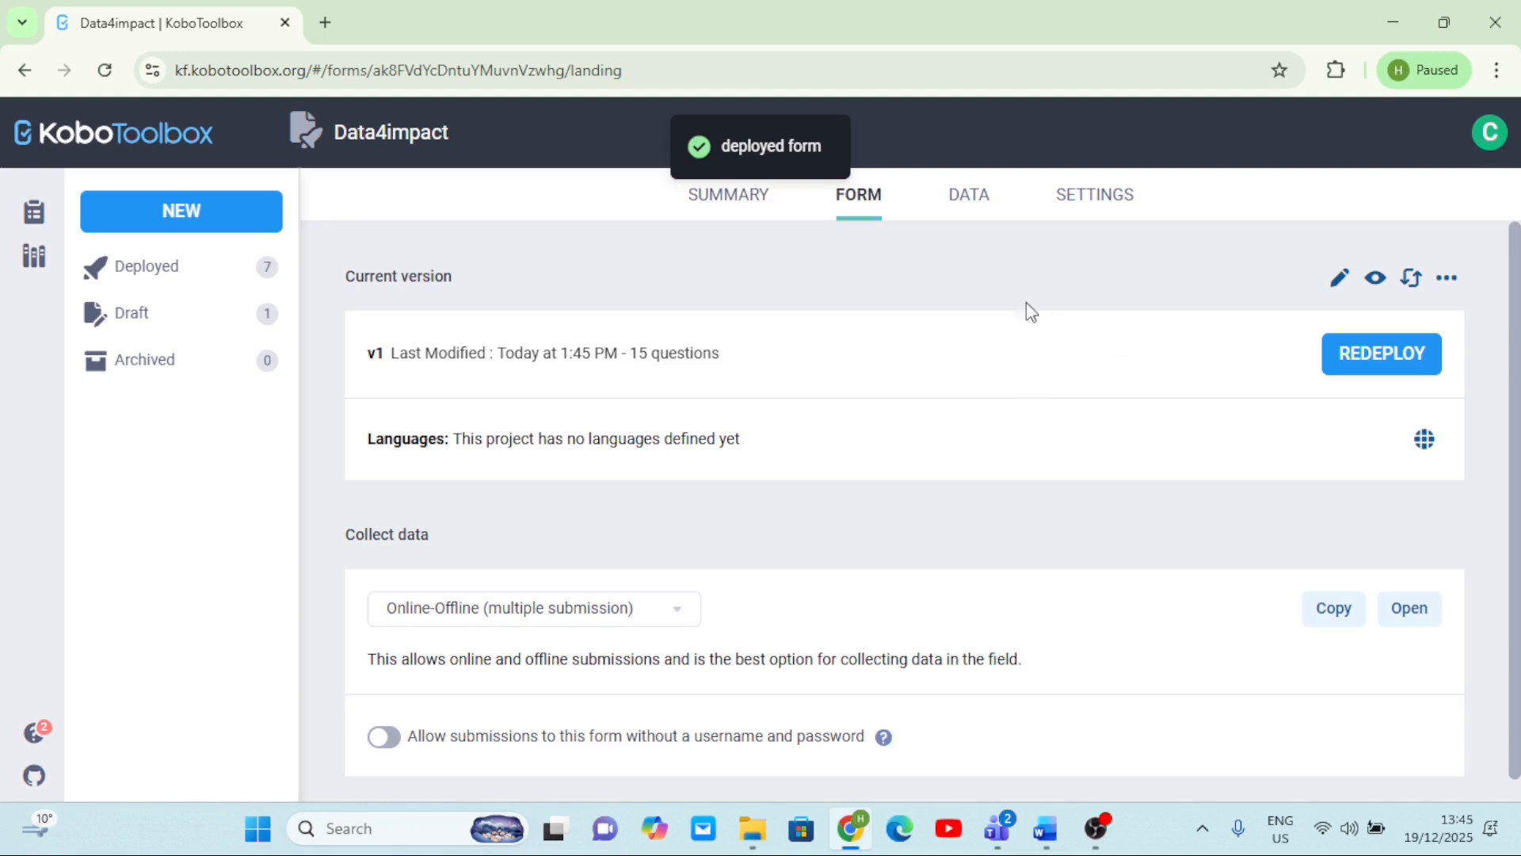
scroll(820, 447, "down", 2)
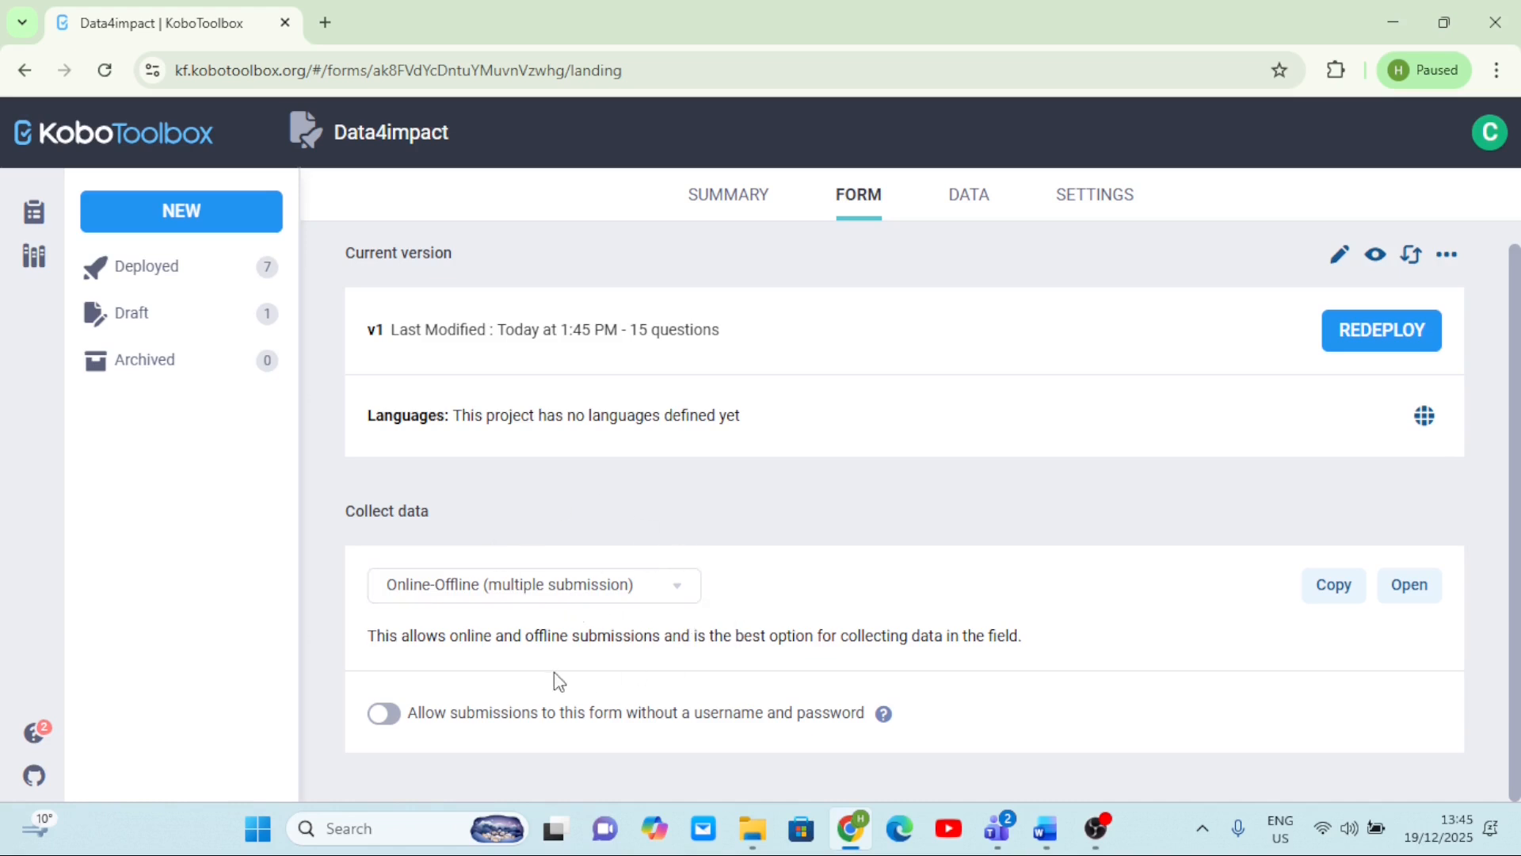
left_click(680, 596)
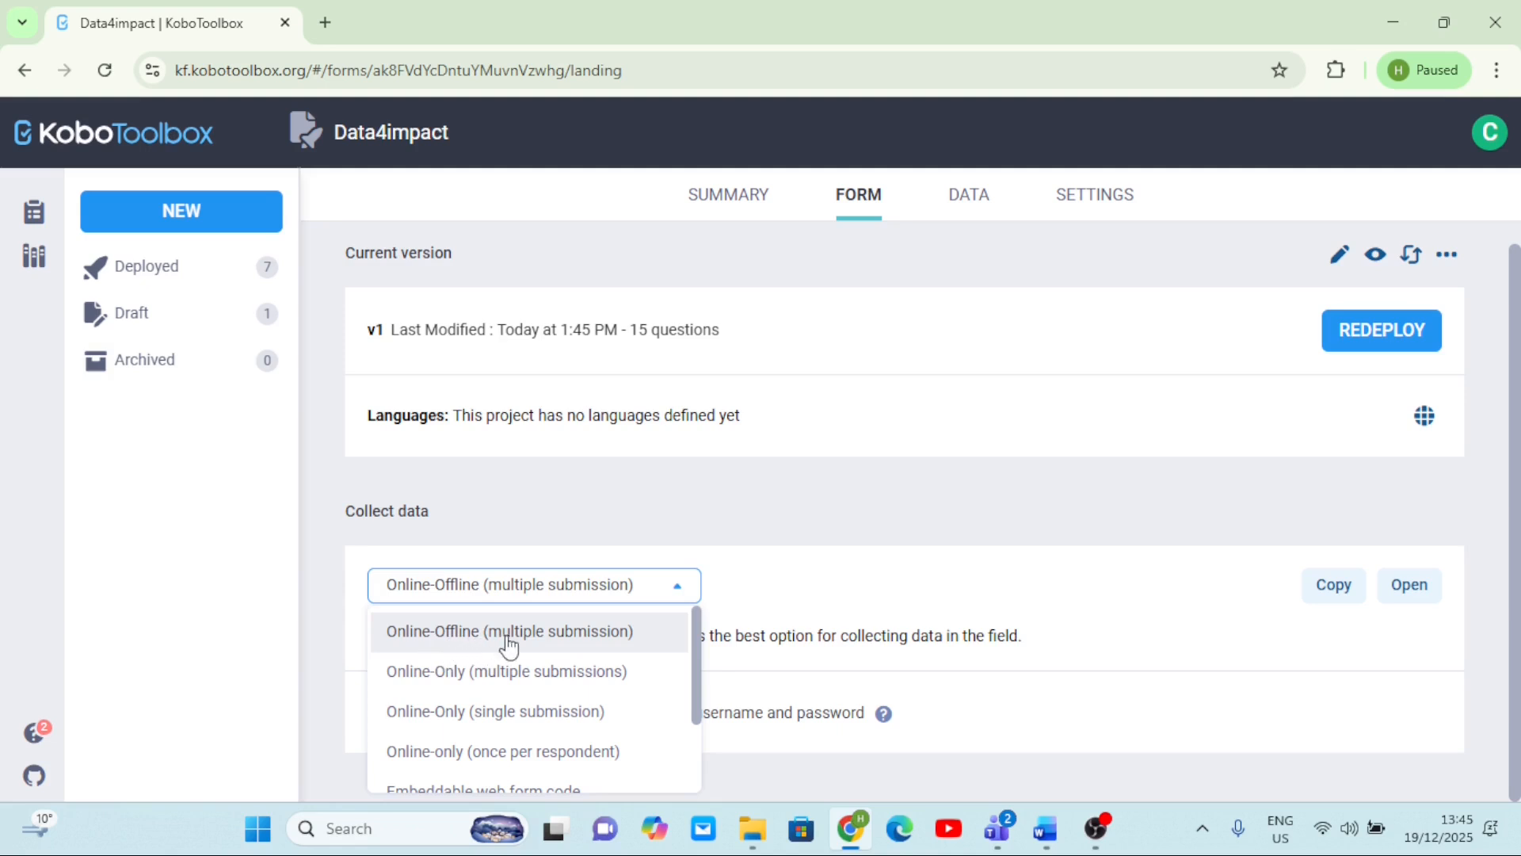
scroll(561, 650, "down", 1)
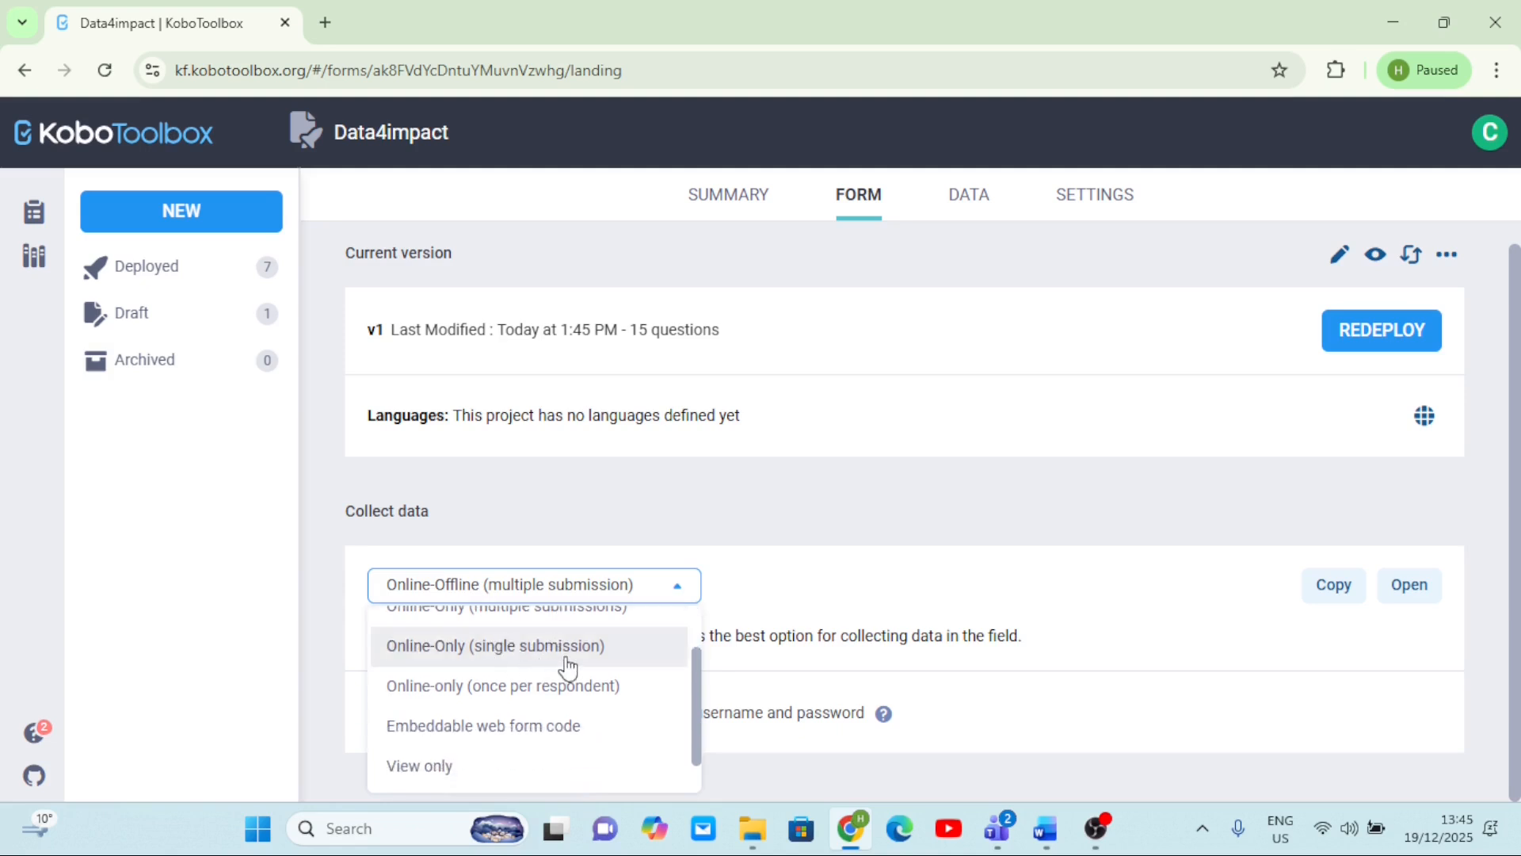
scroll(561, 656, "down", 1)
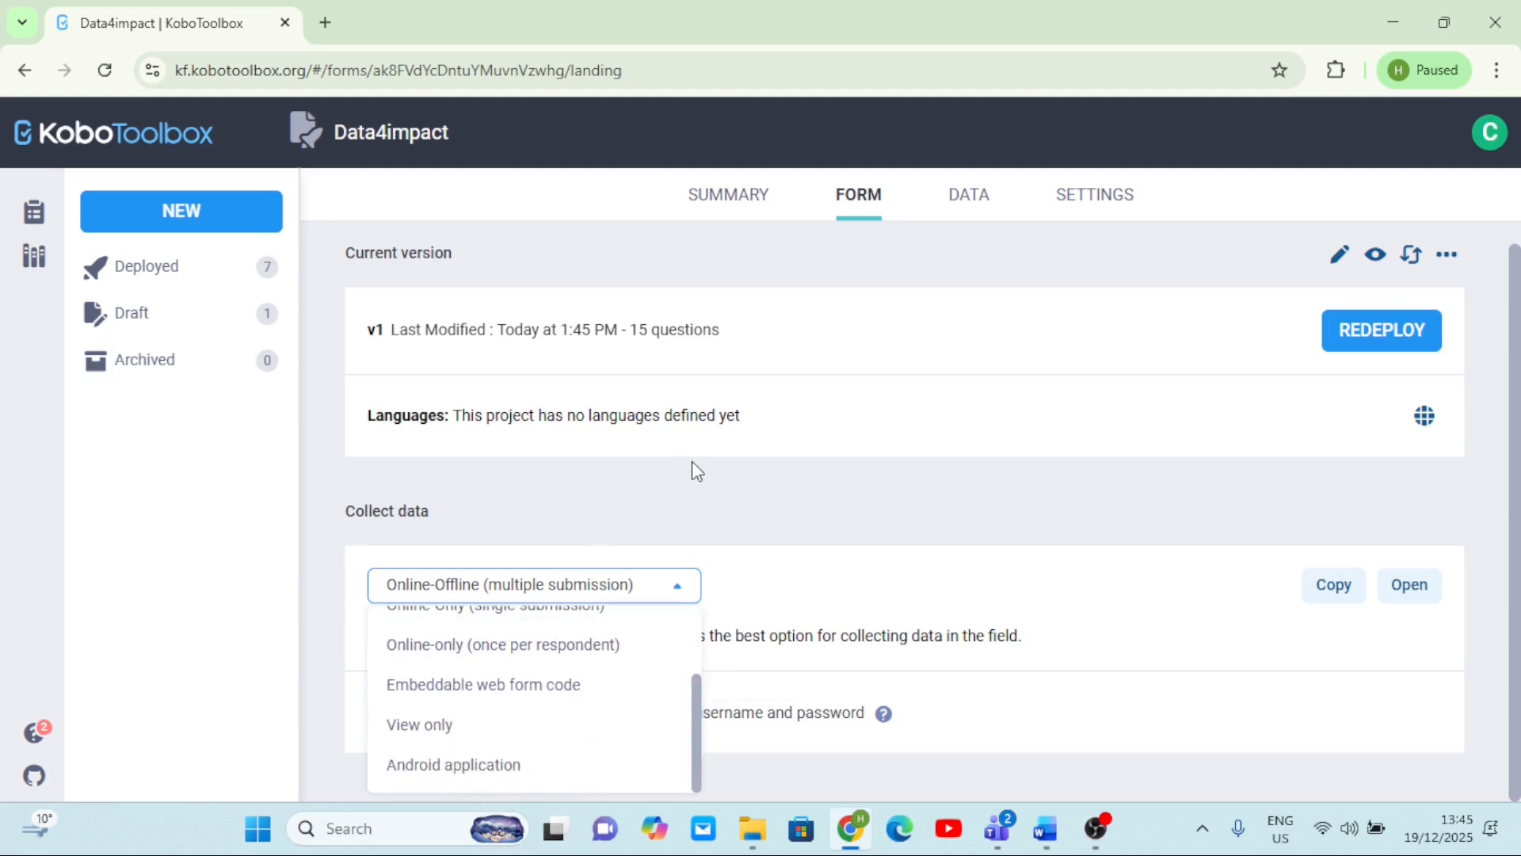
scroll(492, 733, "up", 2)
scroll(496, 737, "down", 2)
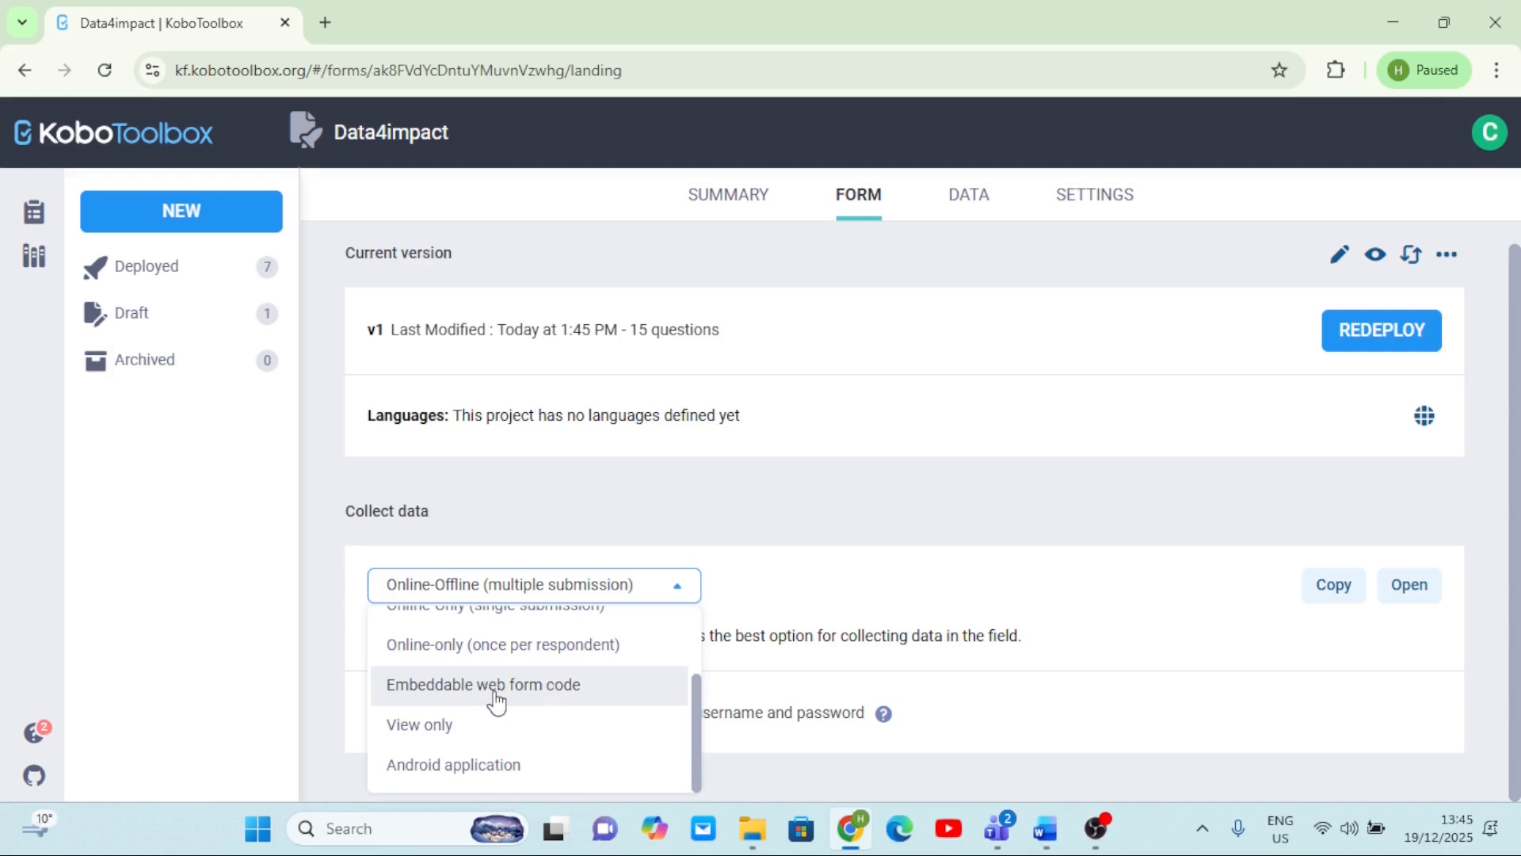
scroll(529, 699, "up", 1)
scroll(528, 699, "up", 1)
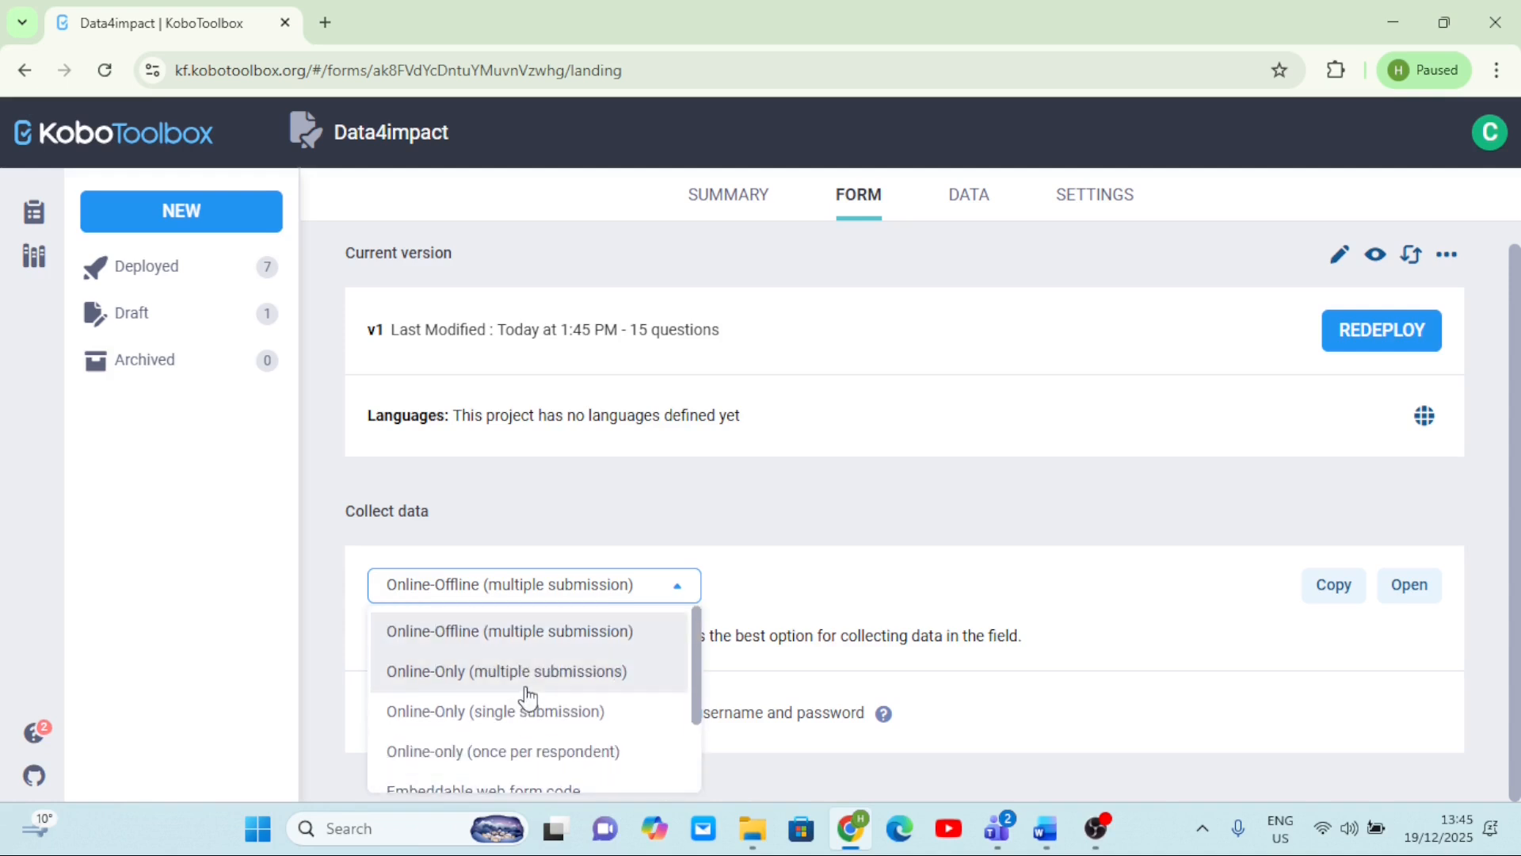
scroll(529, 699, "down", 3)
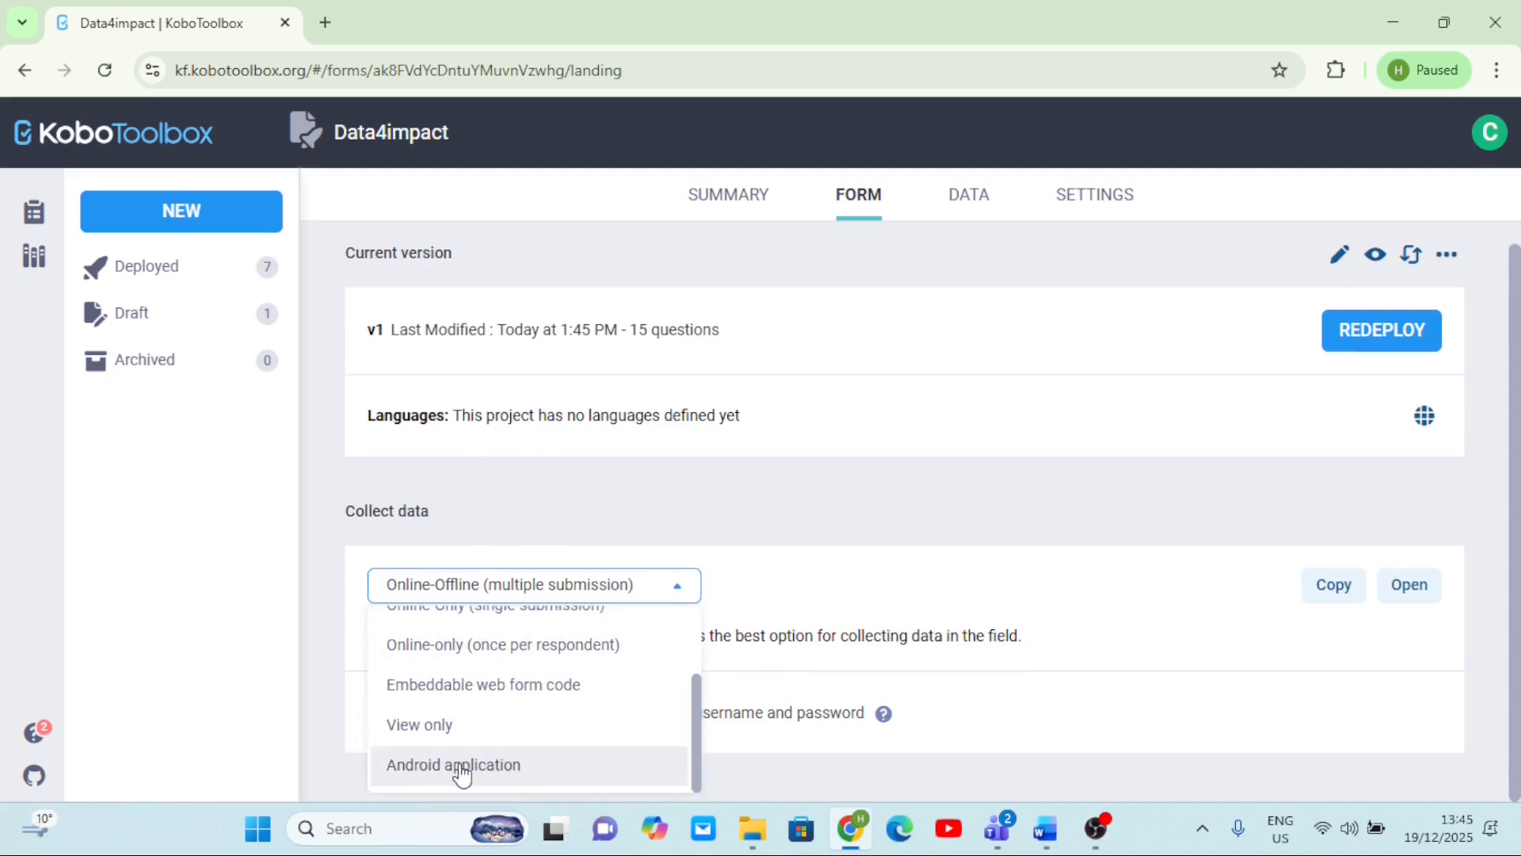
scroll(532, 696, "up", 3)
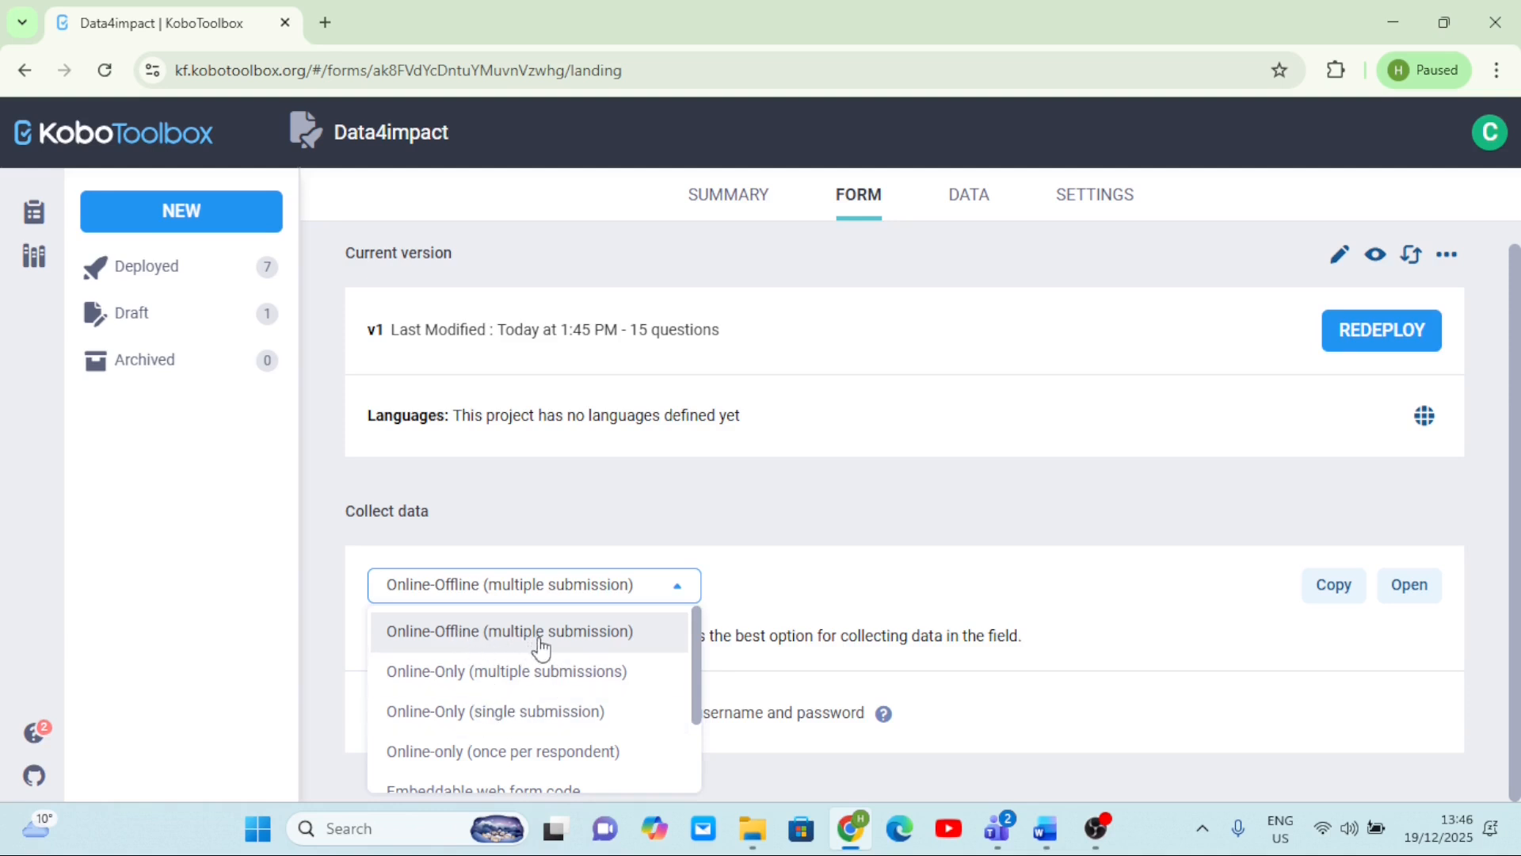
scroll(539, 646, "up", 1)
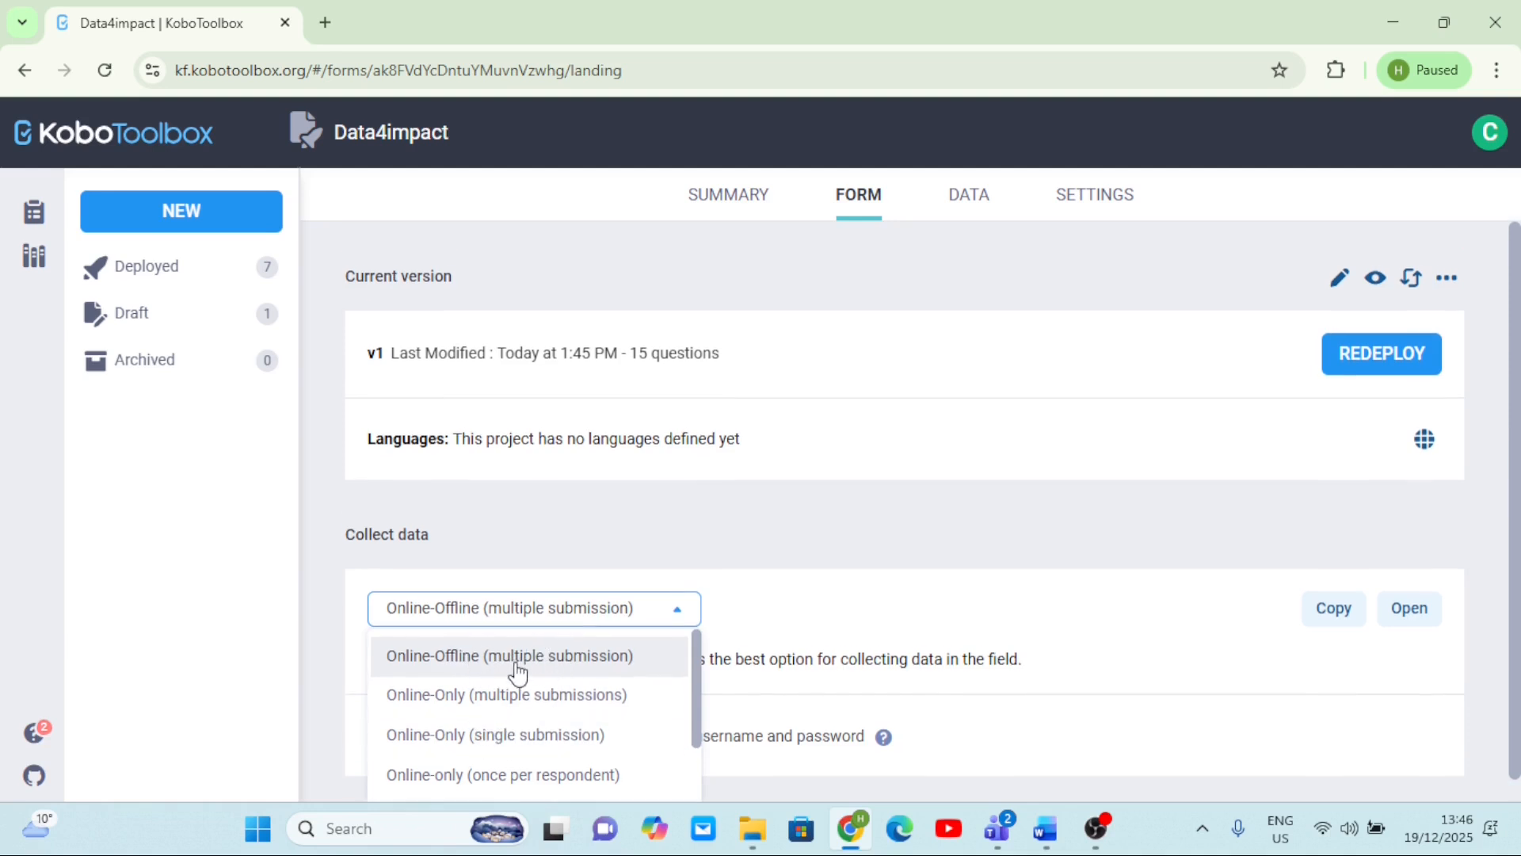
left_click(516, 664)
scroll(535, 618, "down", 1)
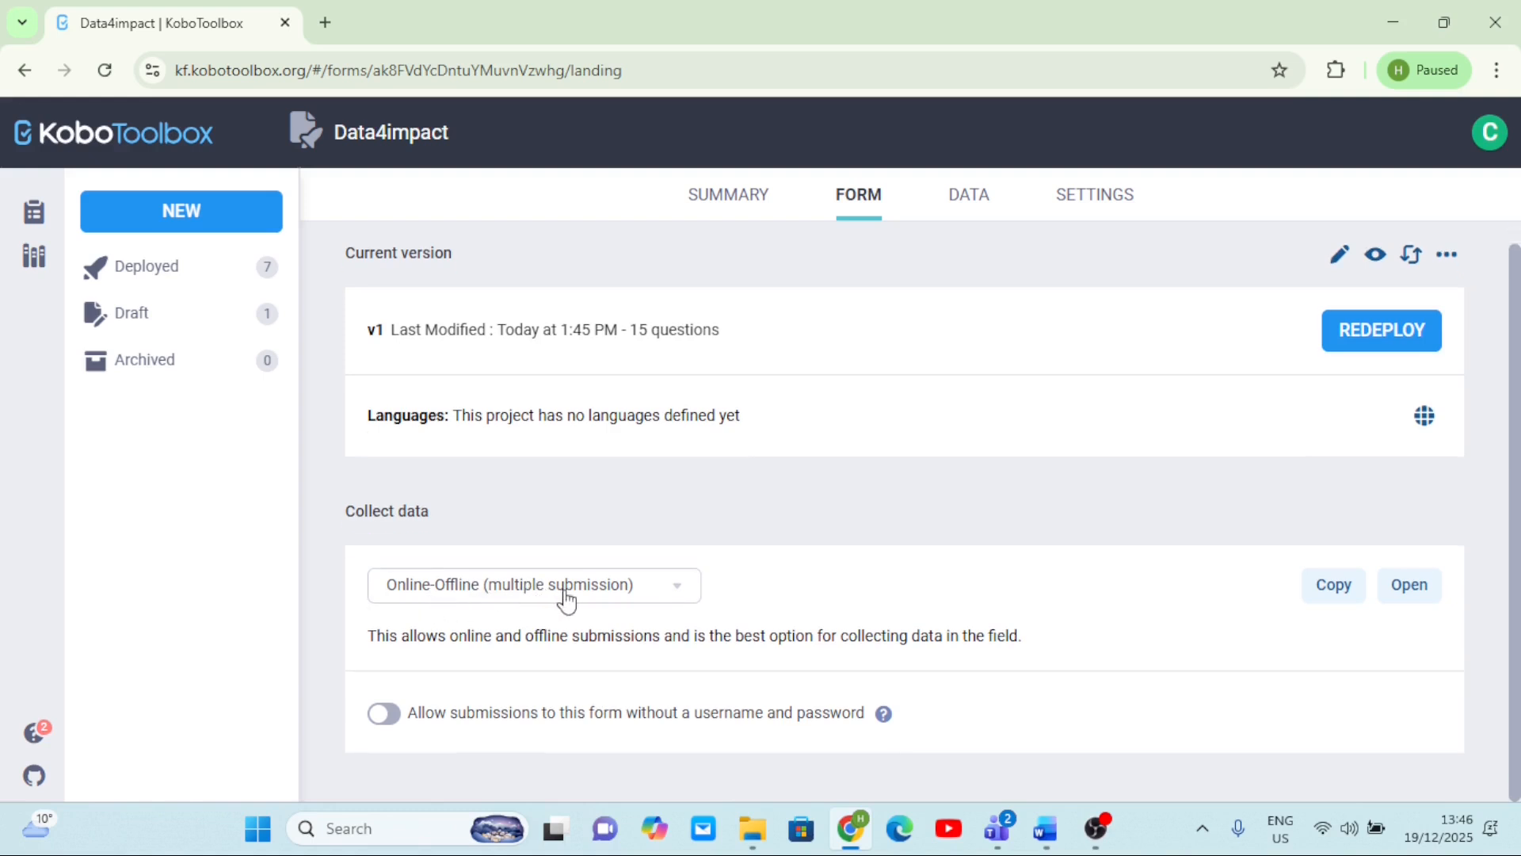
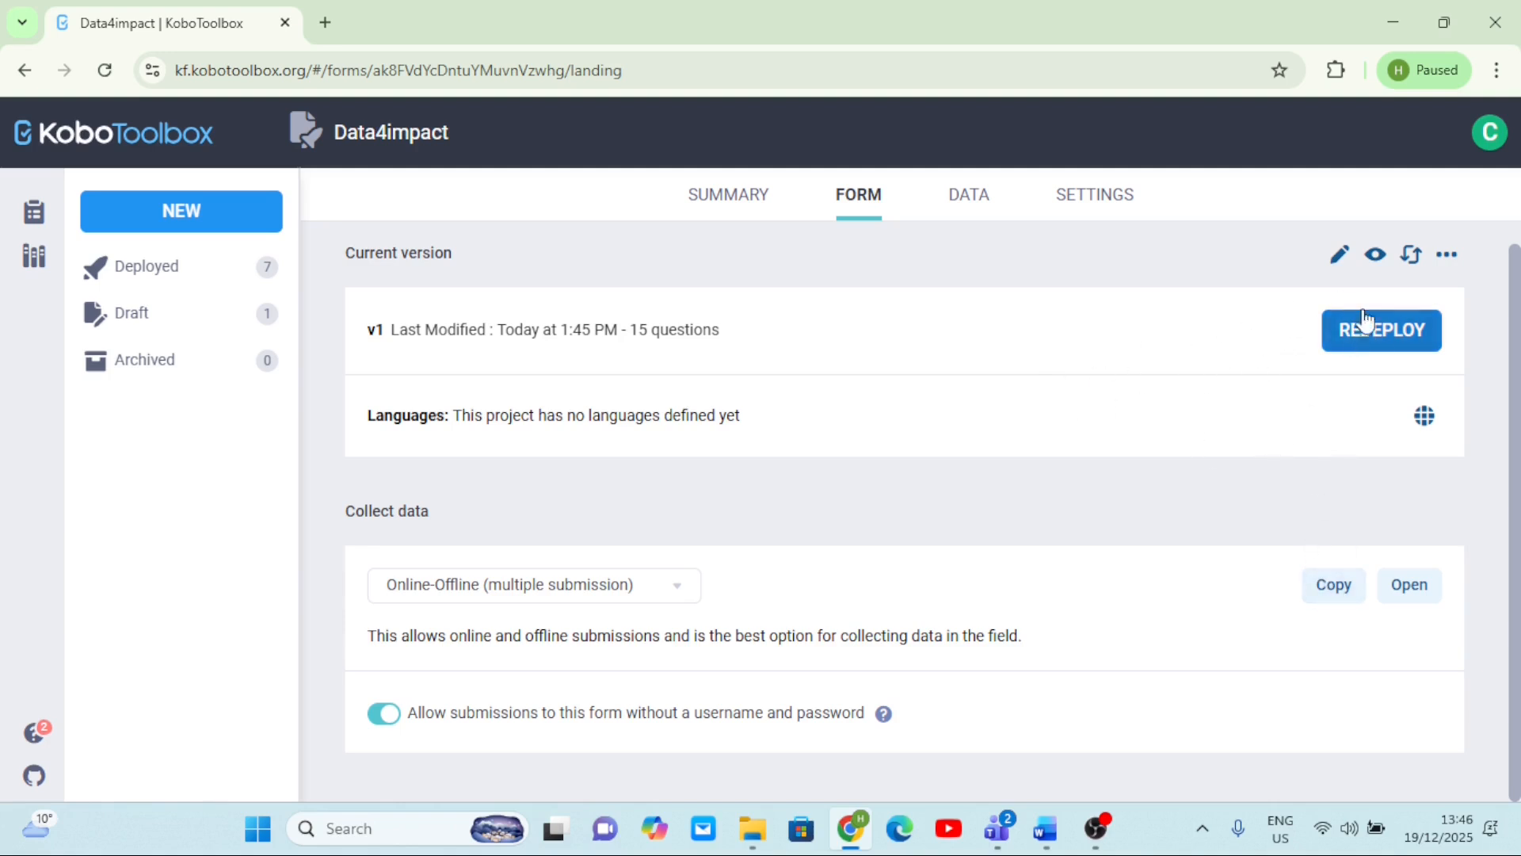
Step: Preview the form as respondents see it, allow location access, then close the preview
left_click(1376, 256)
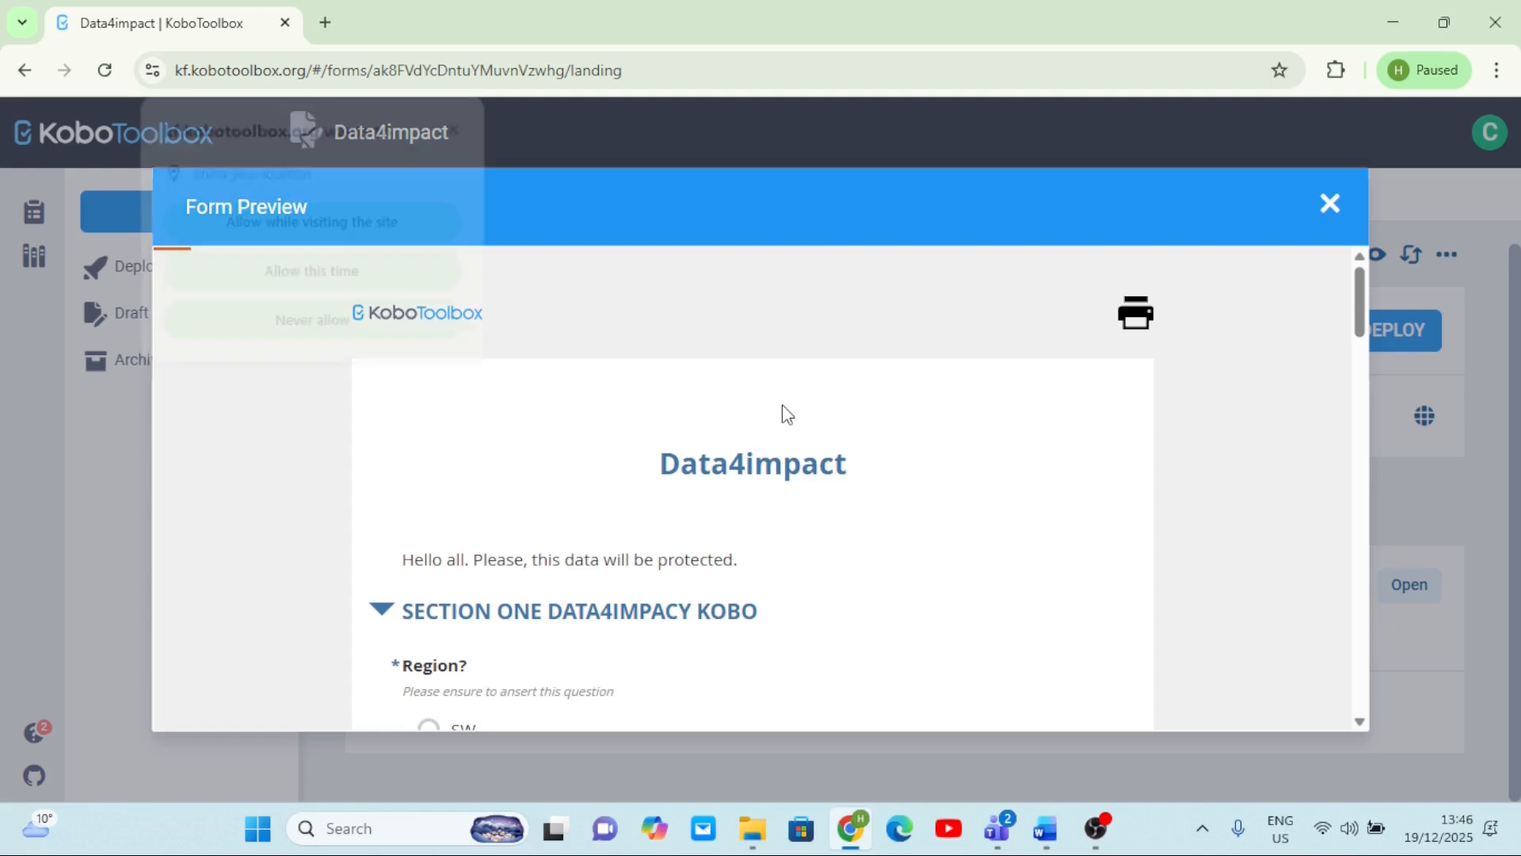
scroll(782, 414, "down", 10)
scroll(782, 404, "down", 5)
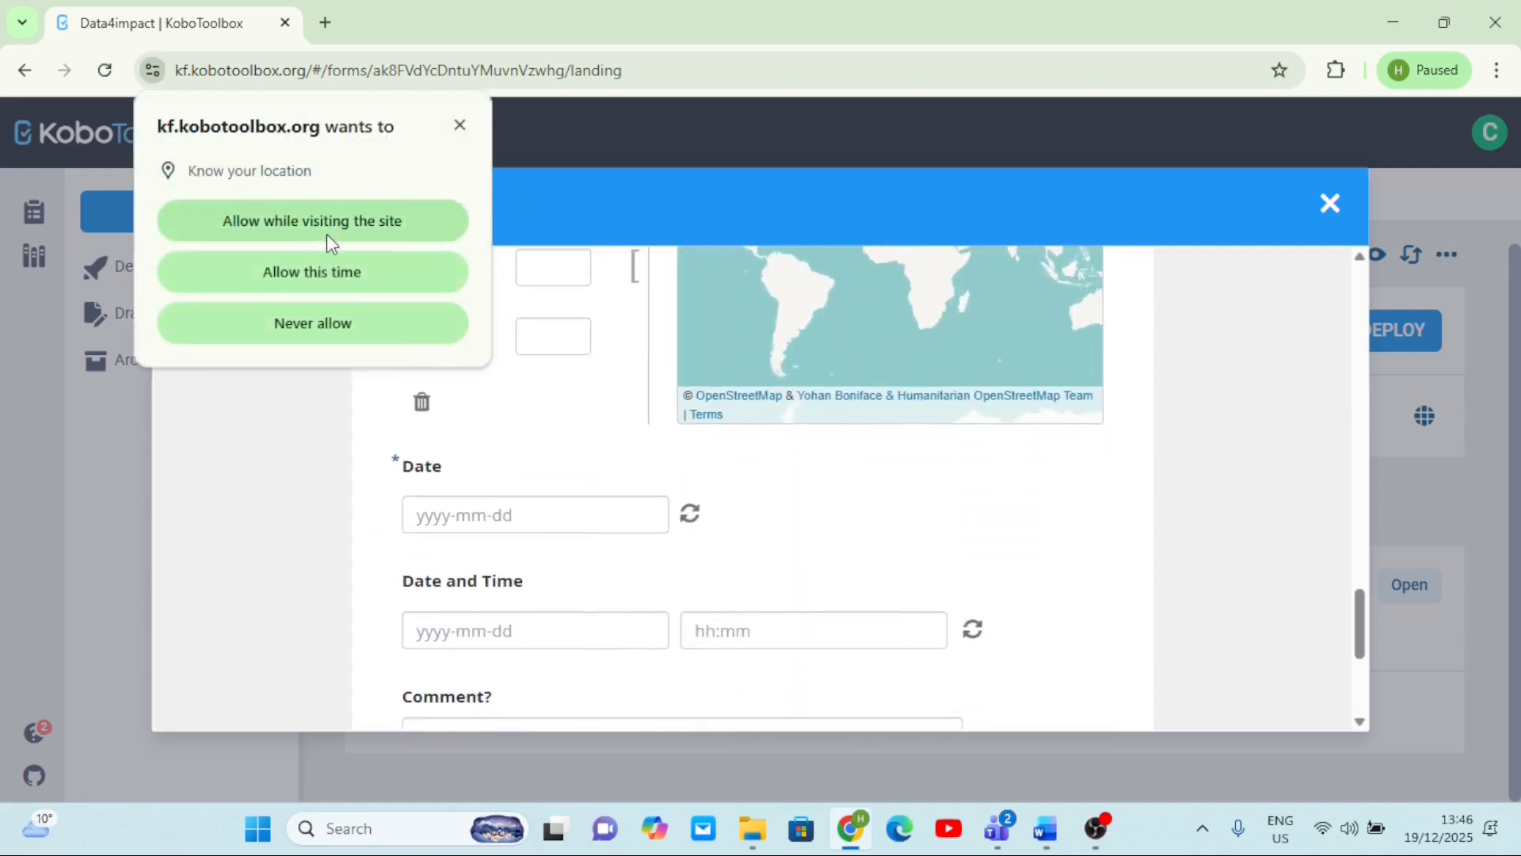
left_click(318, 278)
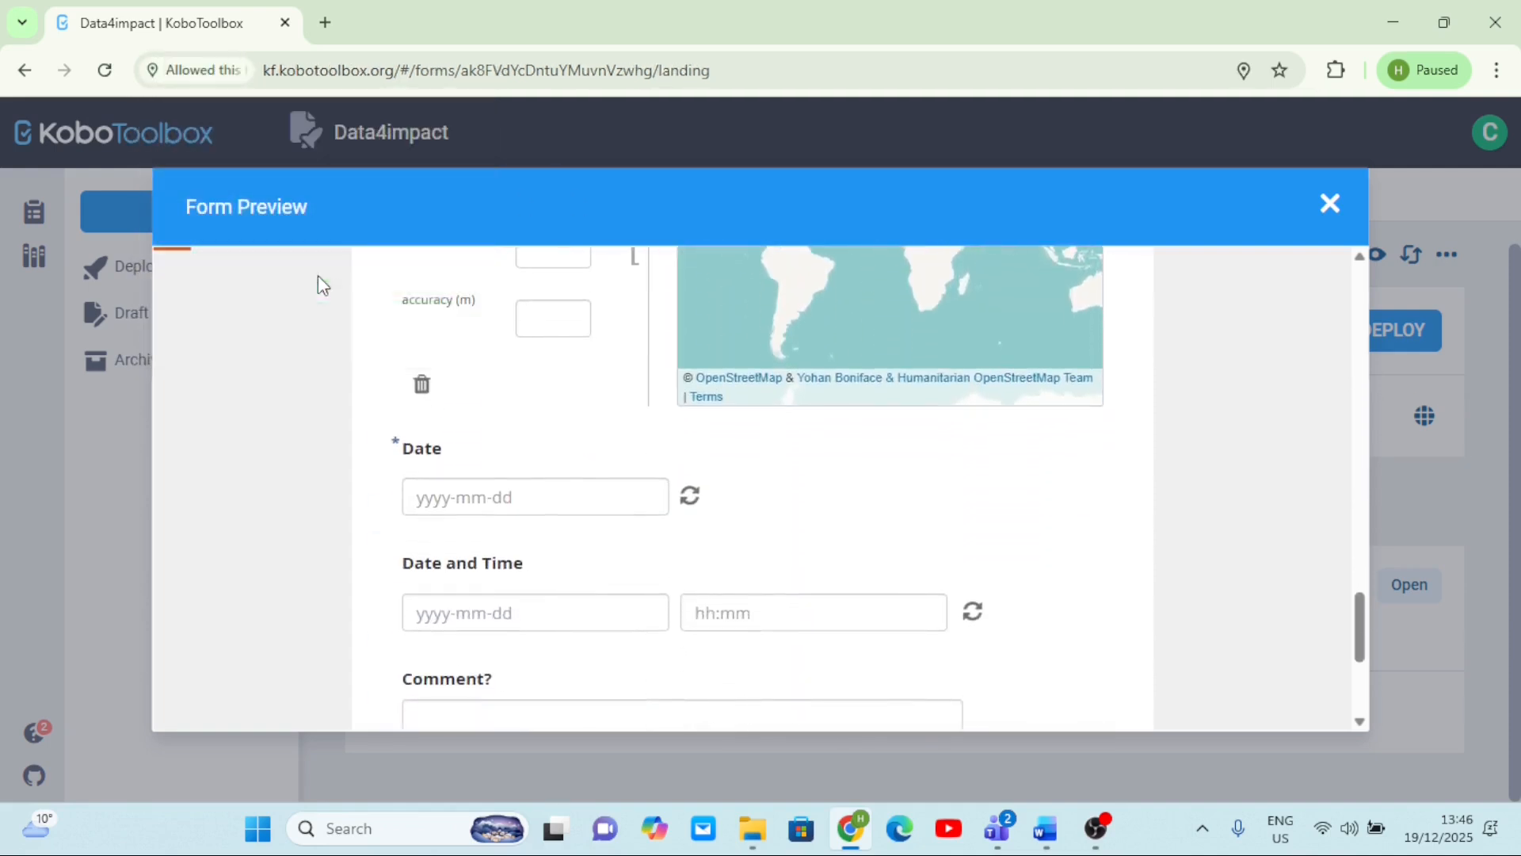
left_click(1330, 204)
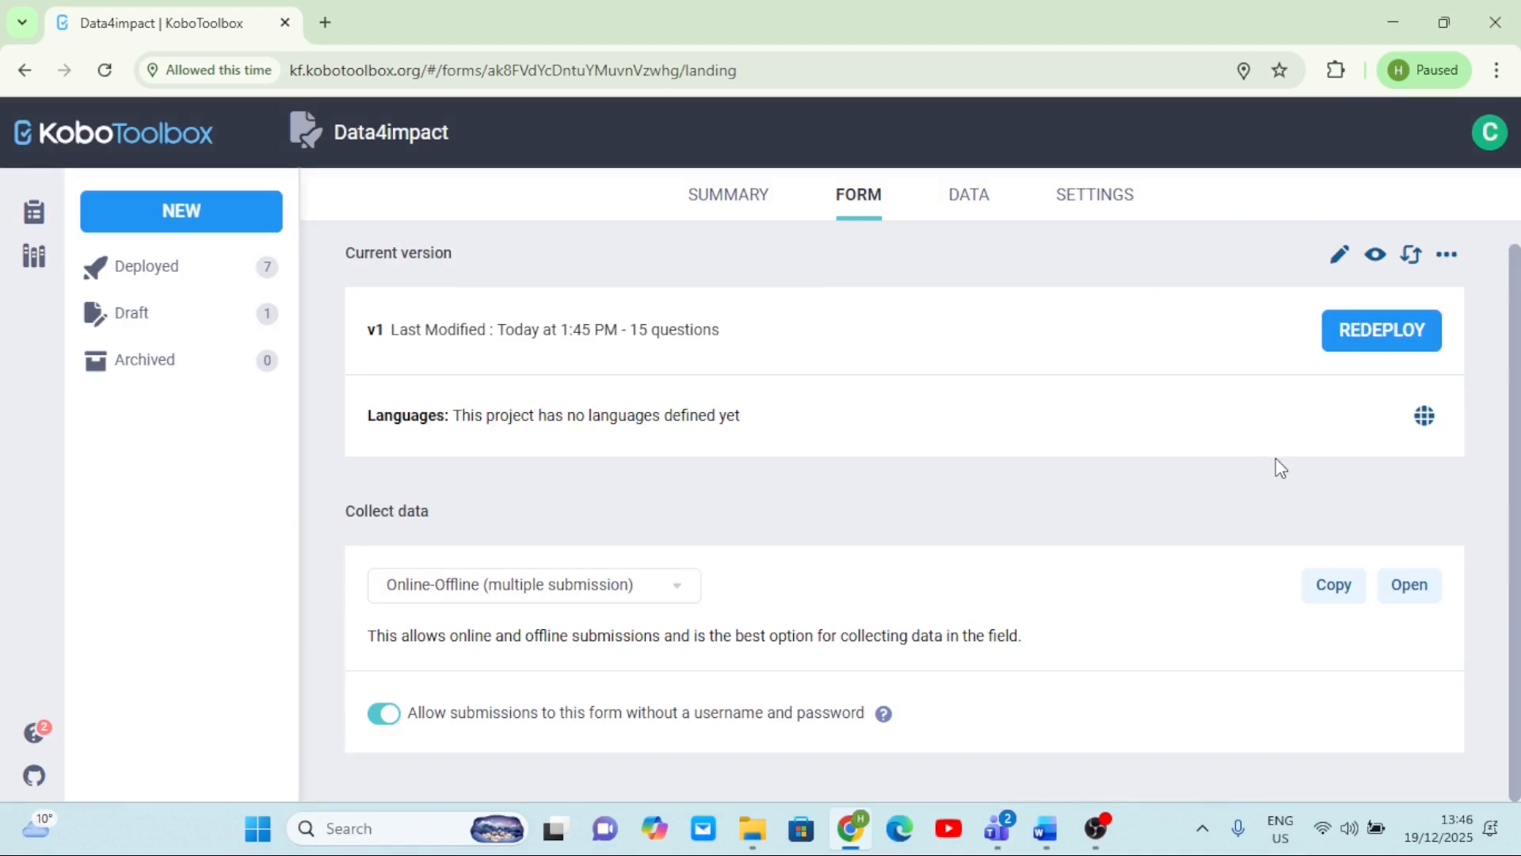
Step: Load the copied web form link in a new tab, allow location, then return to KoboToolbox
left_click(1332, 588)
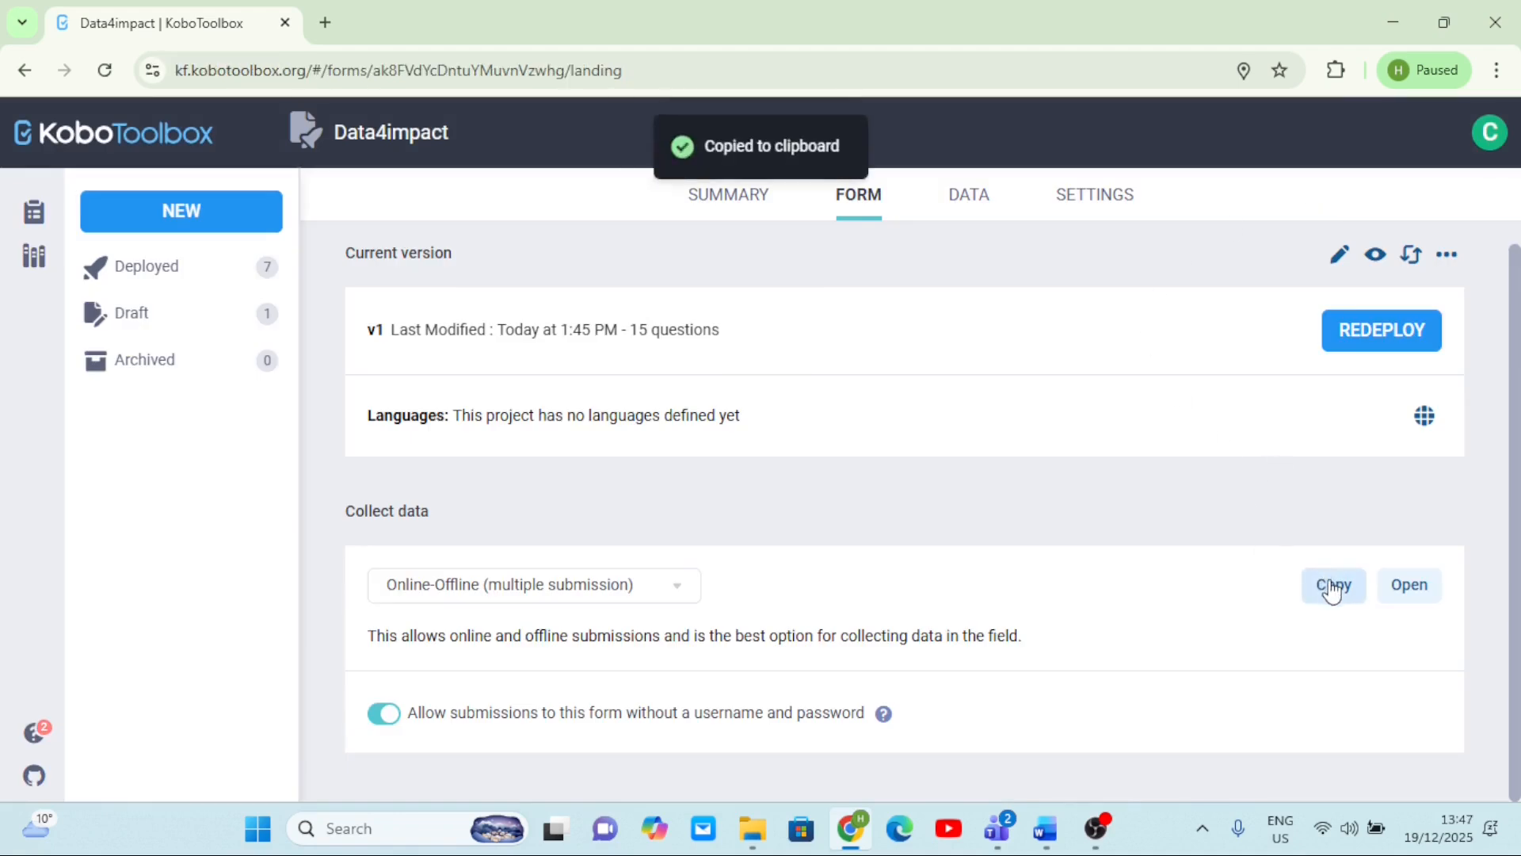
left_click(325, 23)
left_click(464, 76)
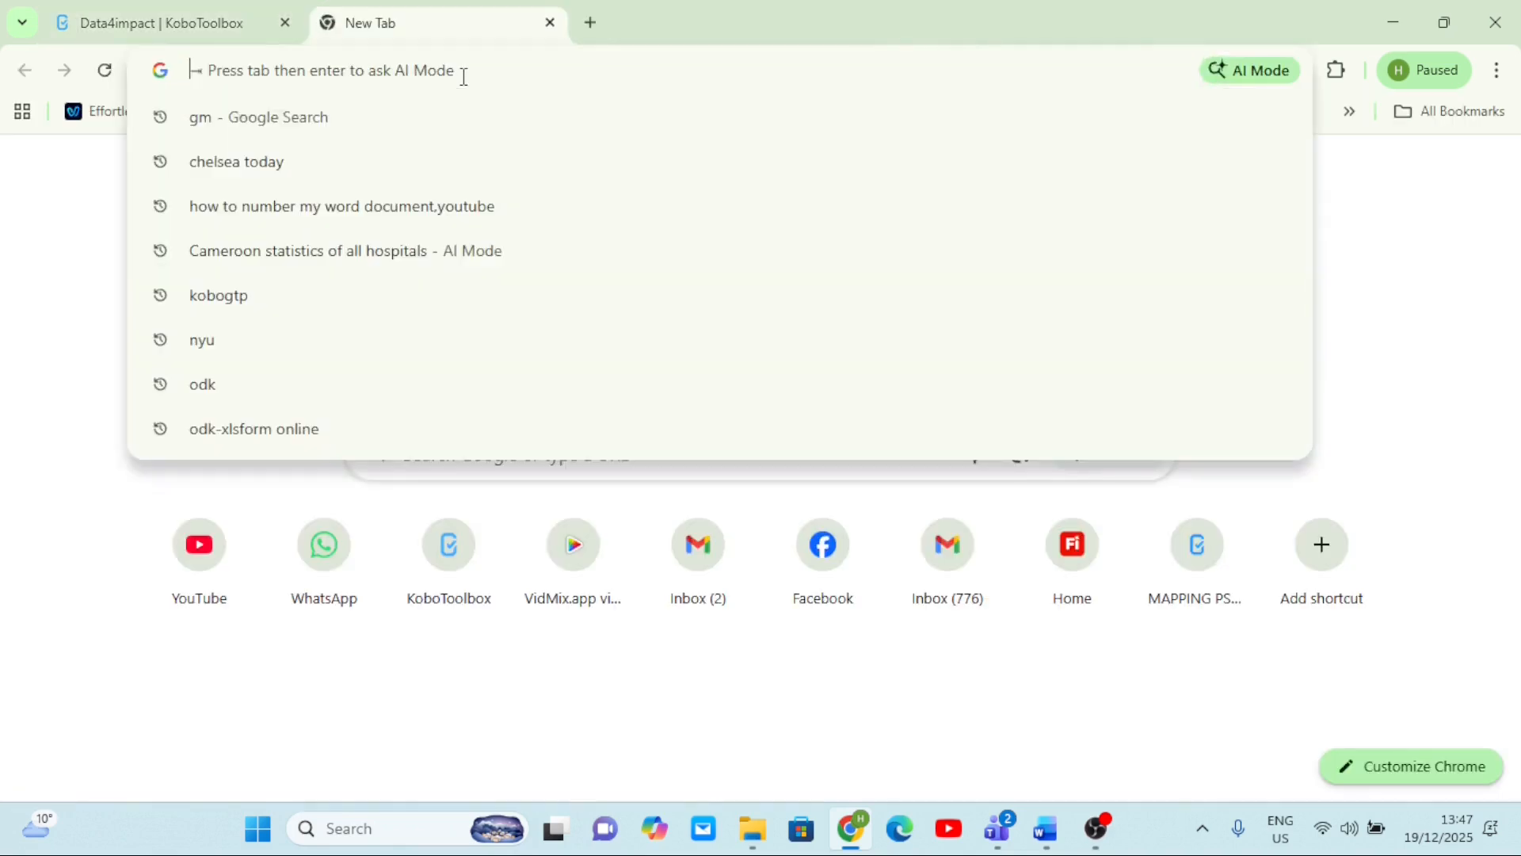
key("ctrl+v")
key("Return")
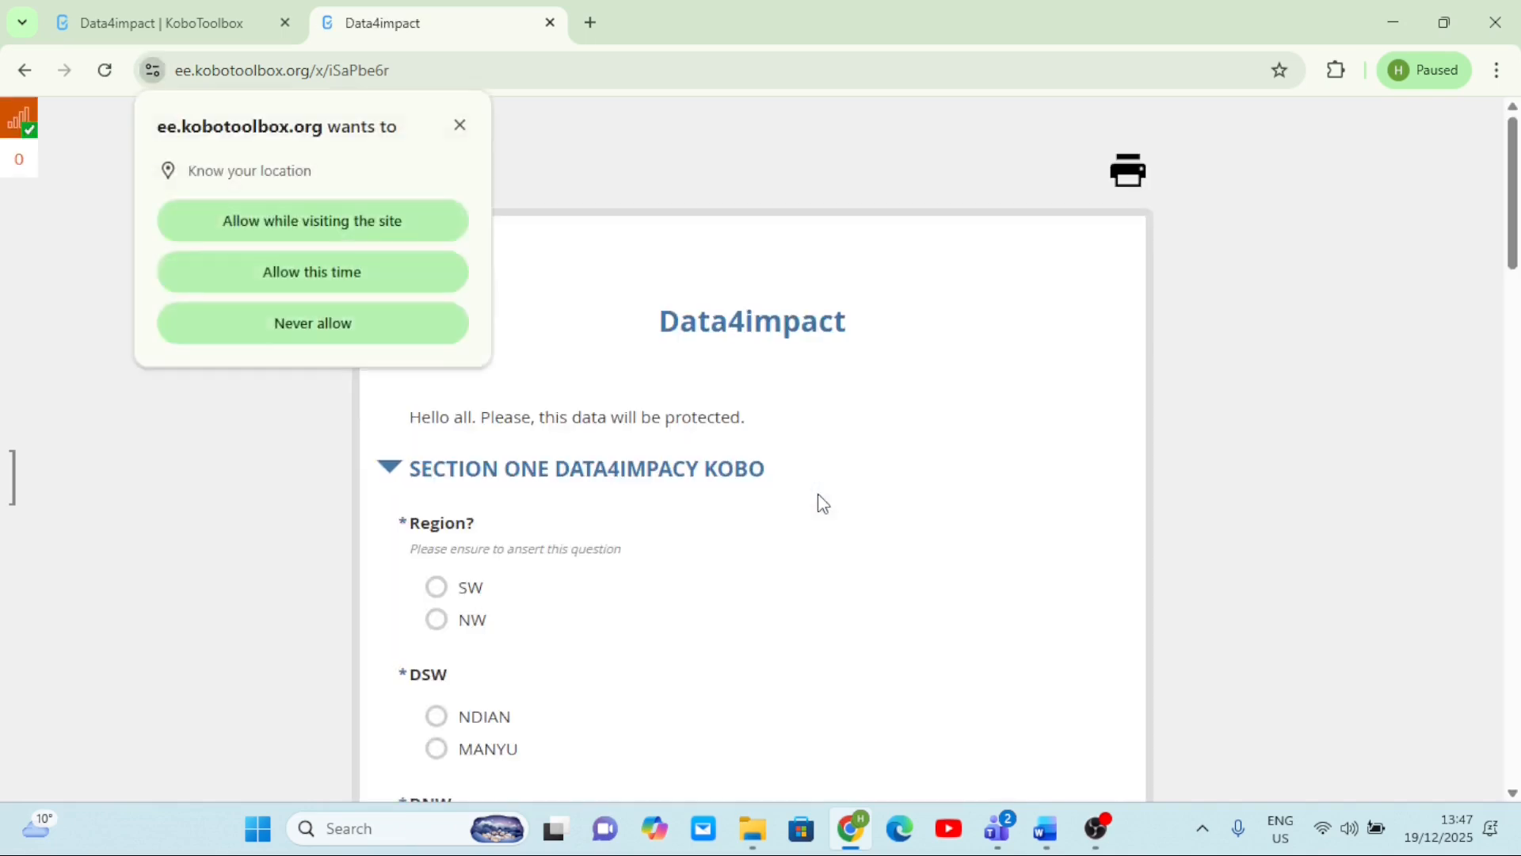
scroll(816, 502, "down", 6)
left_click(332, 298)
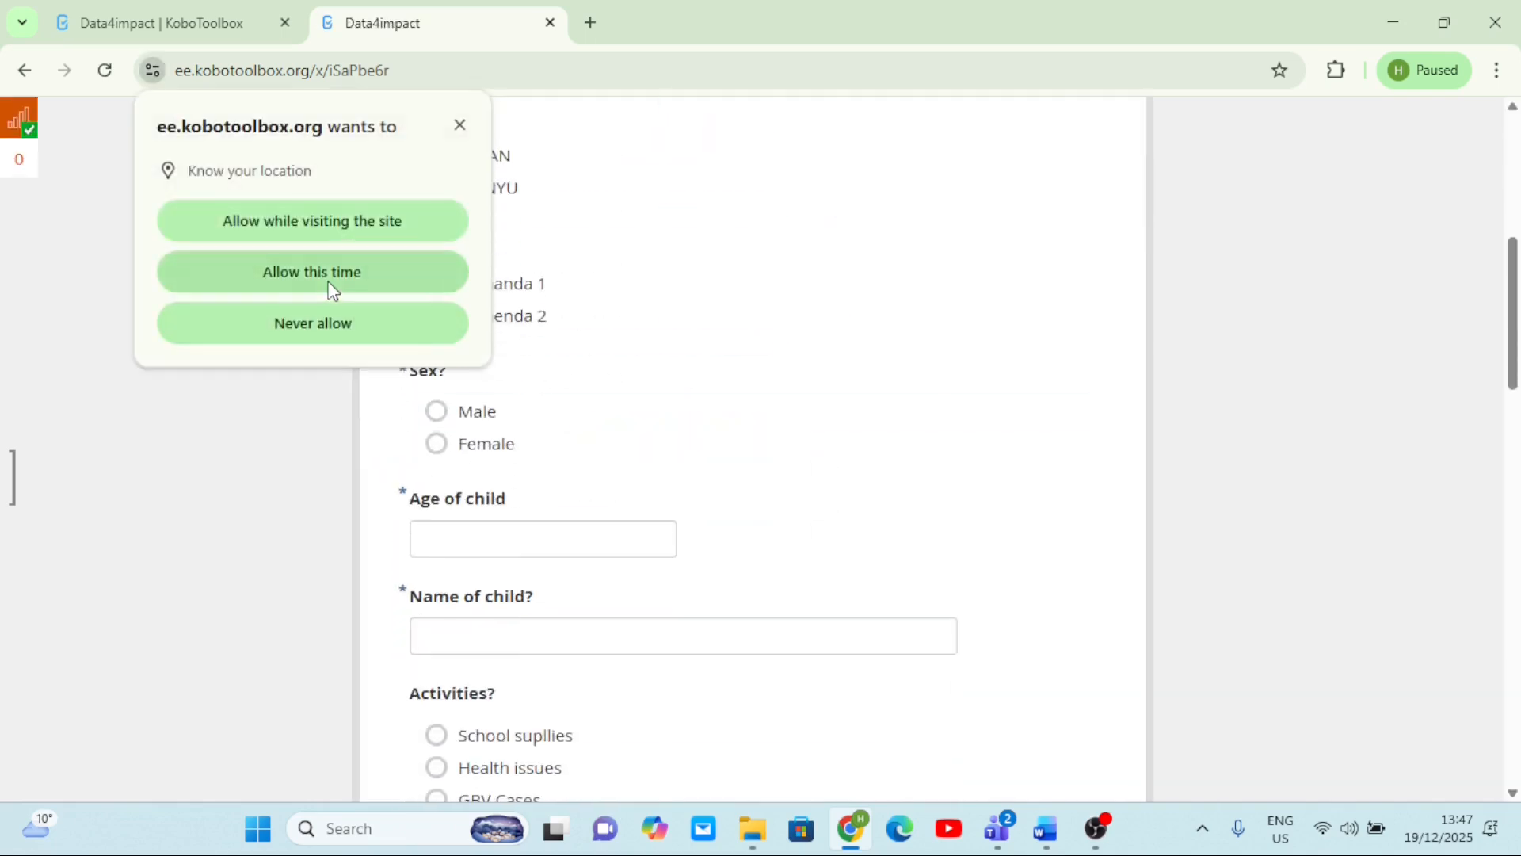
scroll(778, 452, "down", 12)
scroll(778, 450, "down", 6)
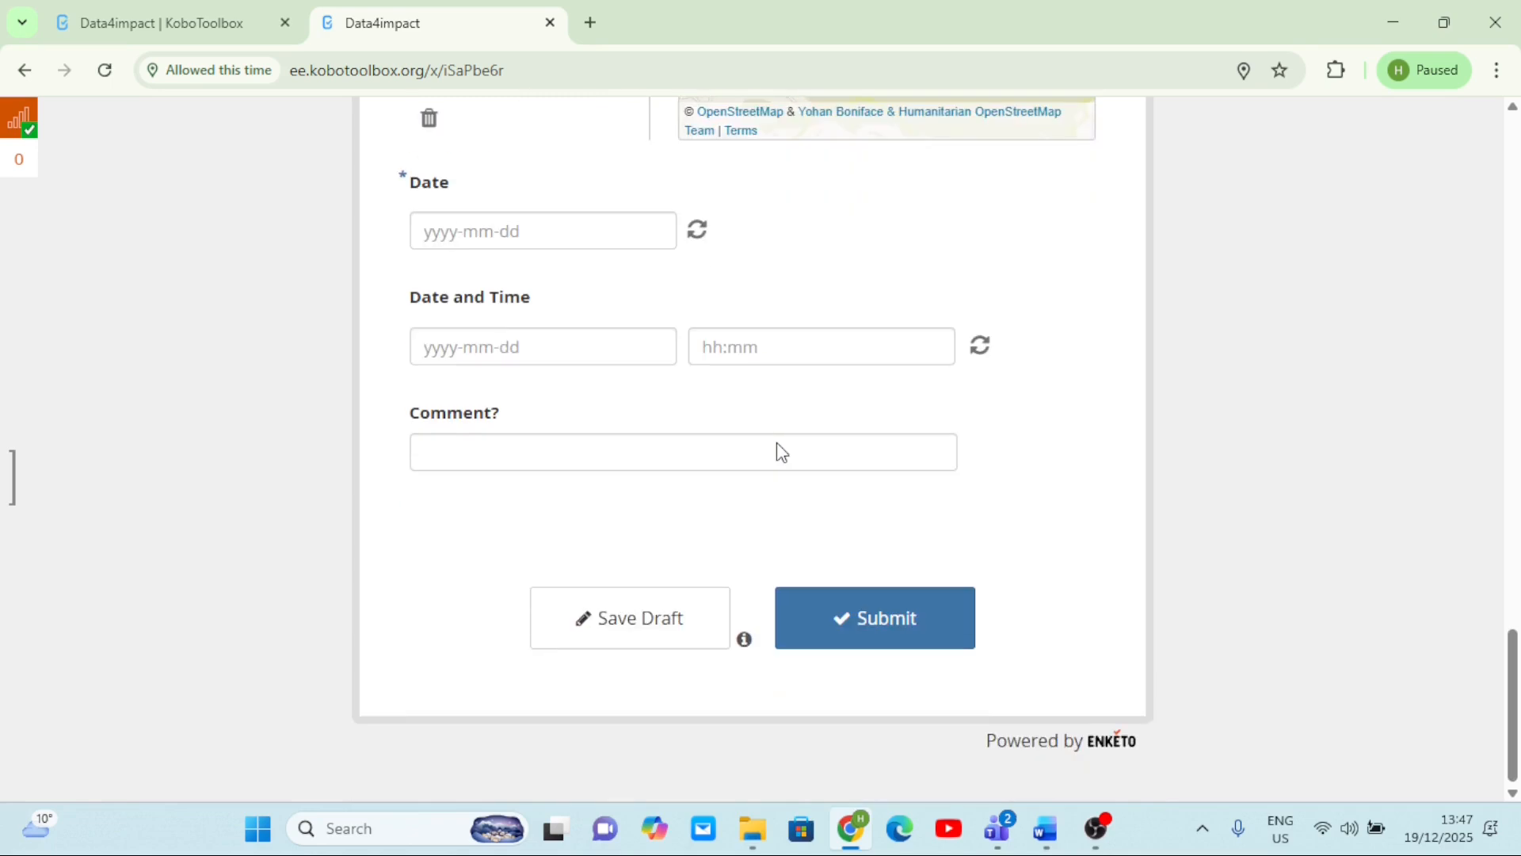
scroll(779, 443, "up", 2)
scroll(777, 442, "down", 2)
left_click(183, 31)
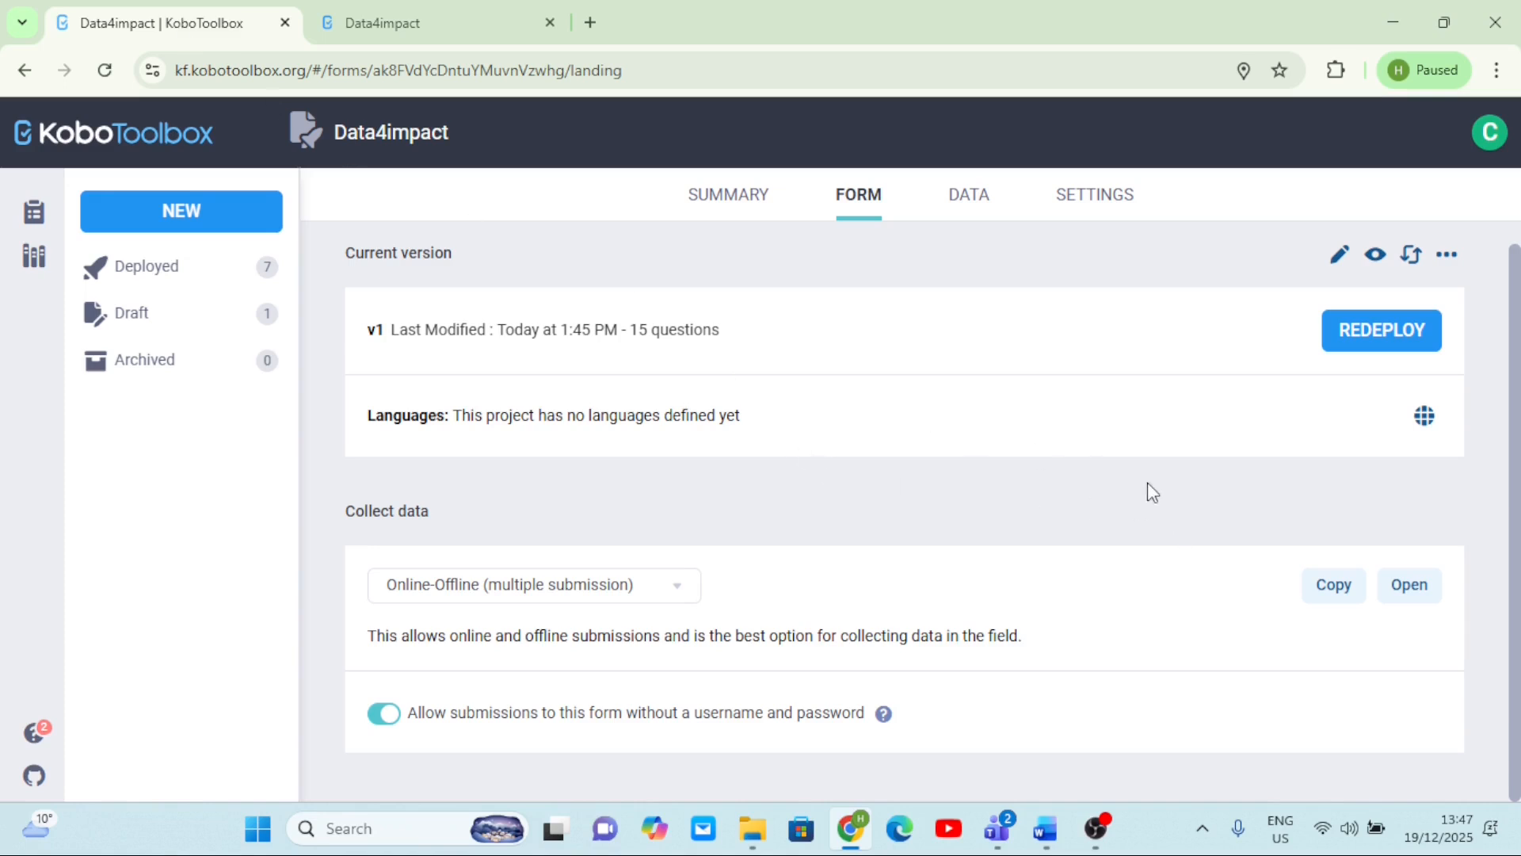
Step: Open the web form and fill its GPS point at latitude 4.167722, longitude 9.251547
left_click(1408, 585)
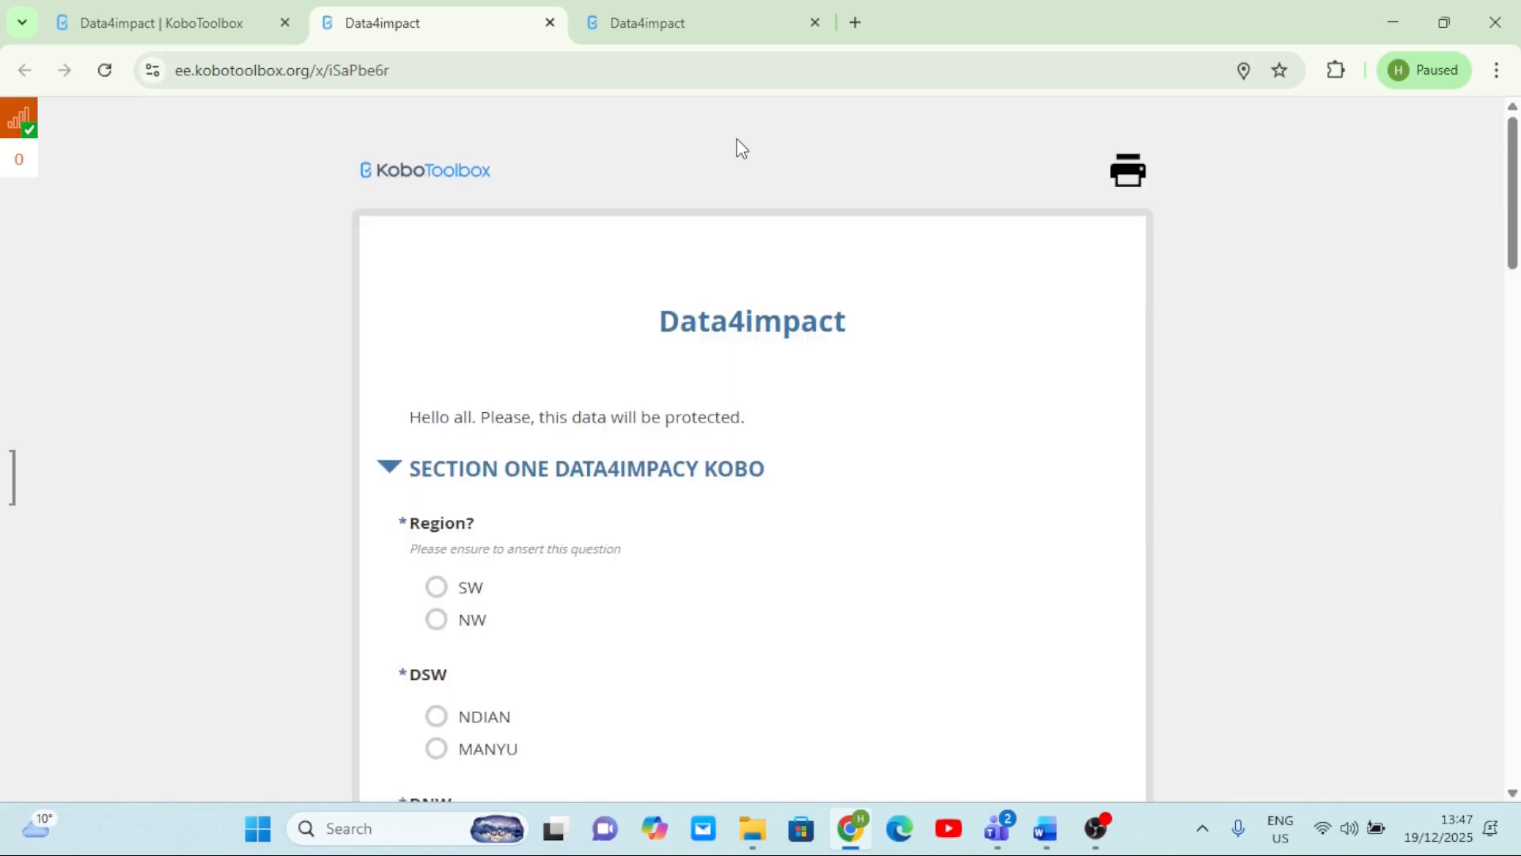
scroll(741, 149, "down", 20)
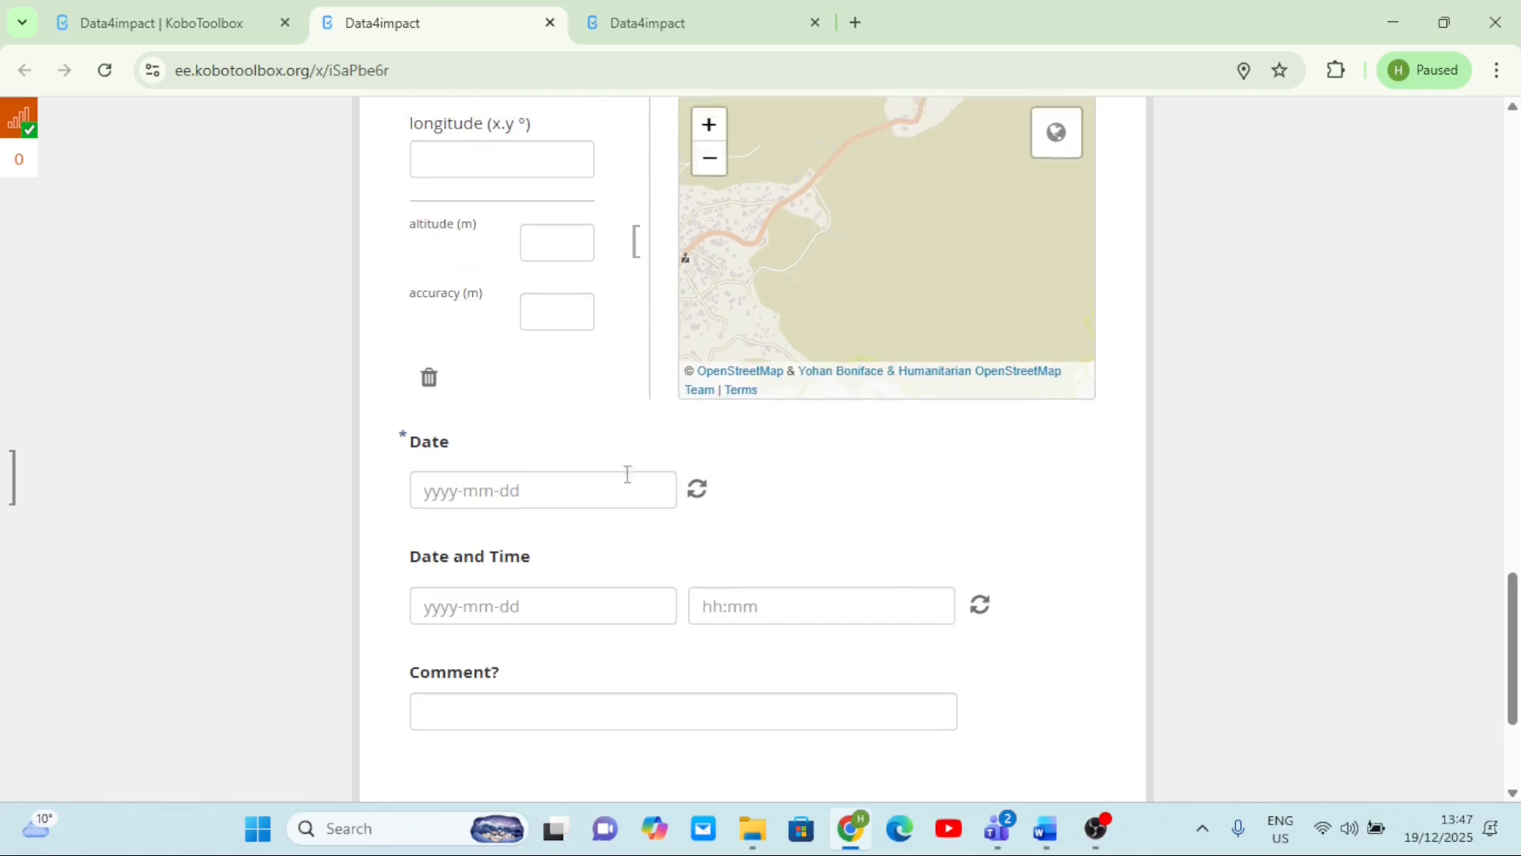
scroll(567, 420, "up", 5)
left_click(1070, 388)
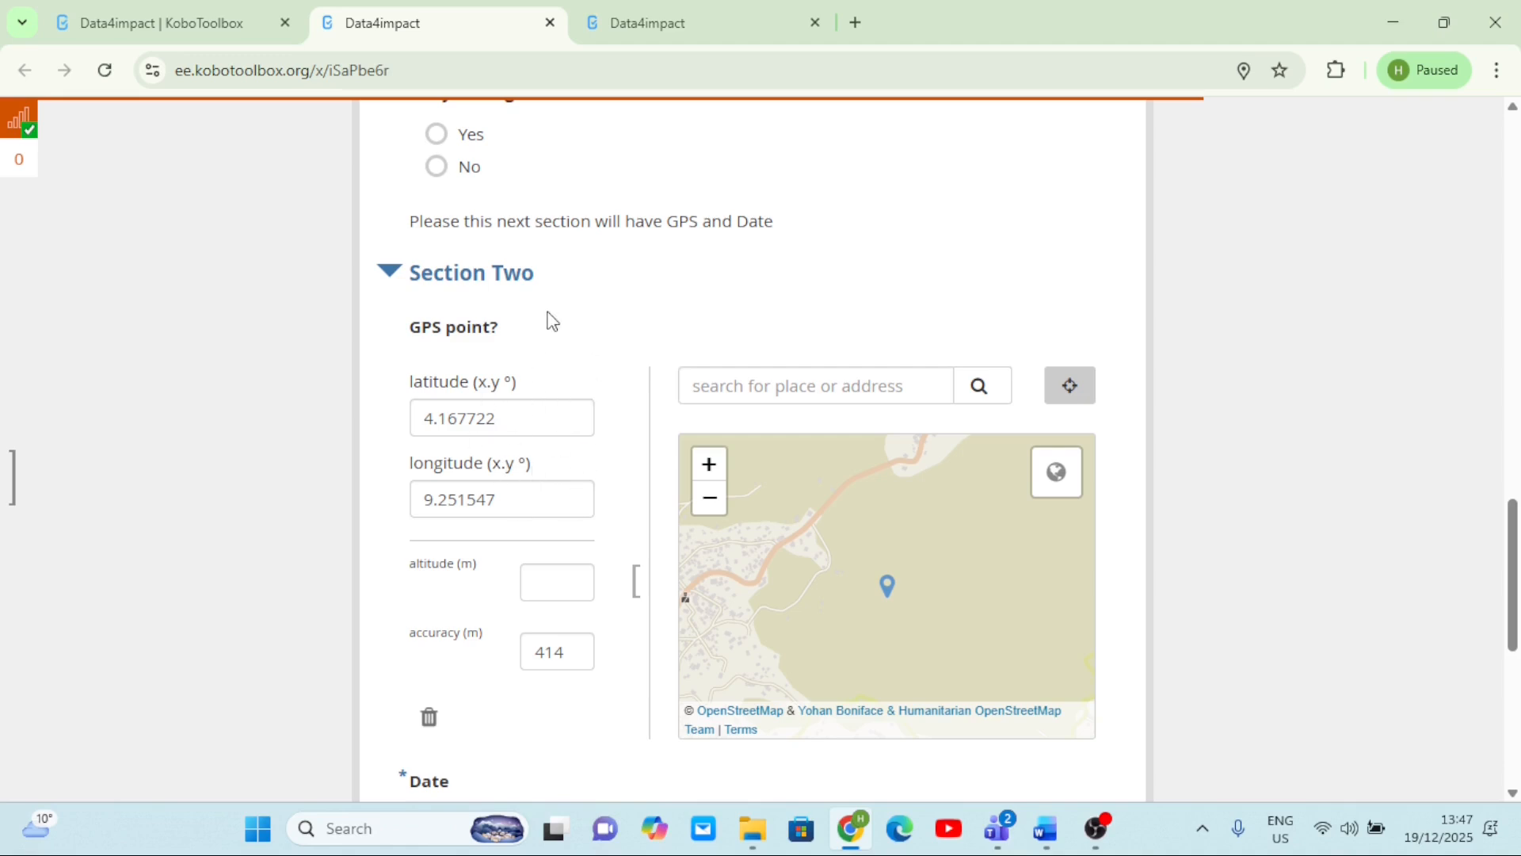
left_click(188, 17)
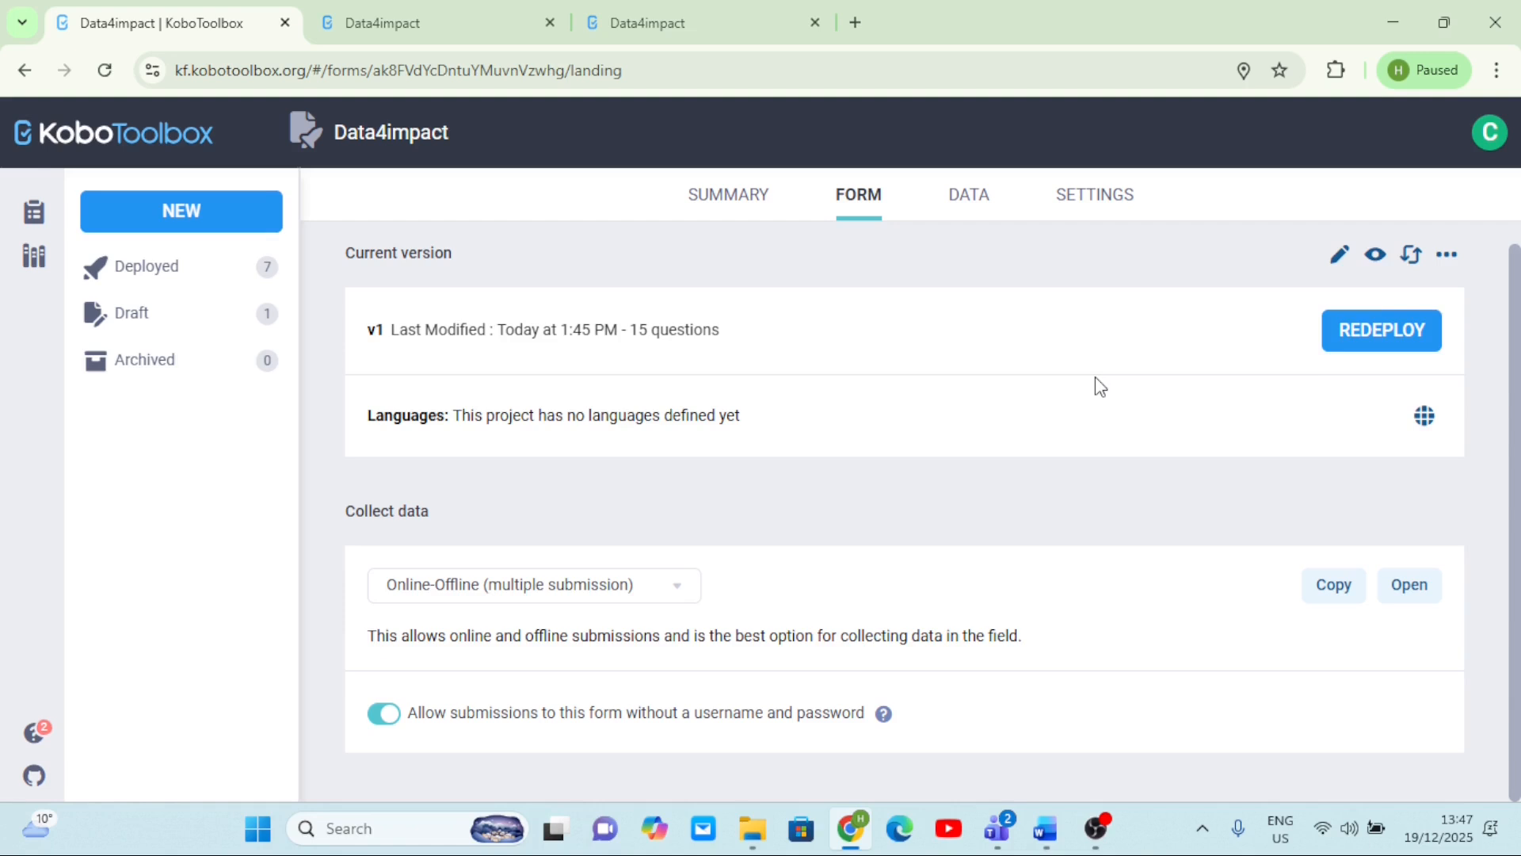
Step: Edit Data4impact in the form builder, collapse both sections, and delete the 'Comment?' question
left_click(1341, 259)
scroll(497, 504, "down", 14)
scroll(497, 504, "up", 14)
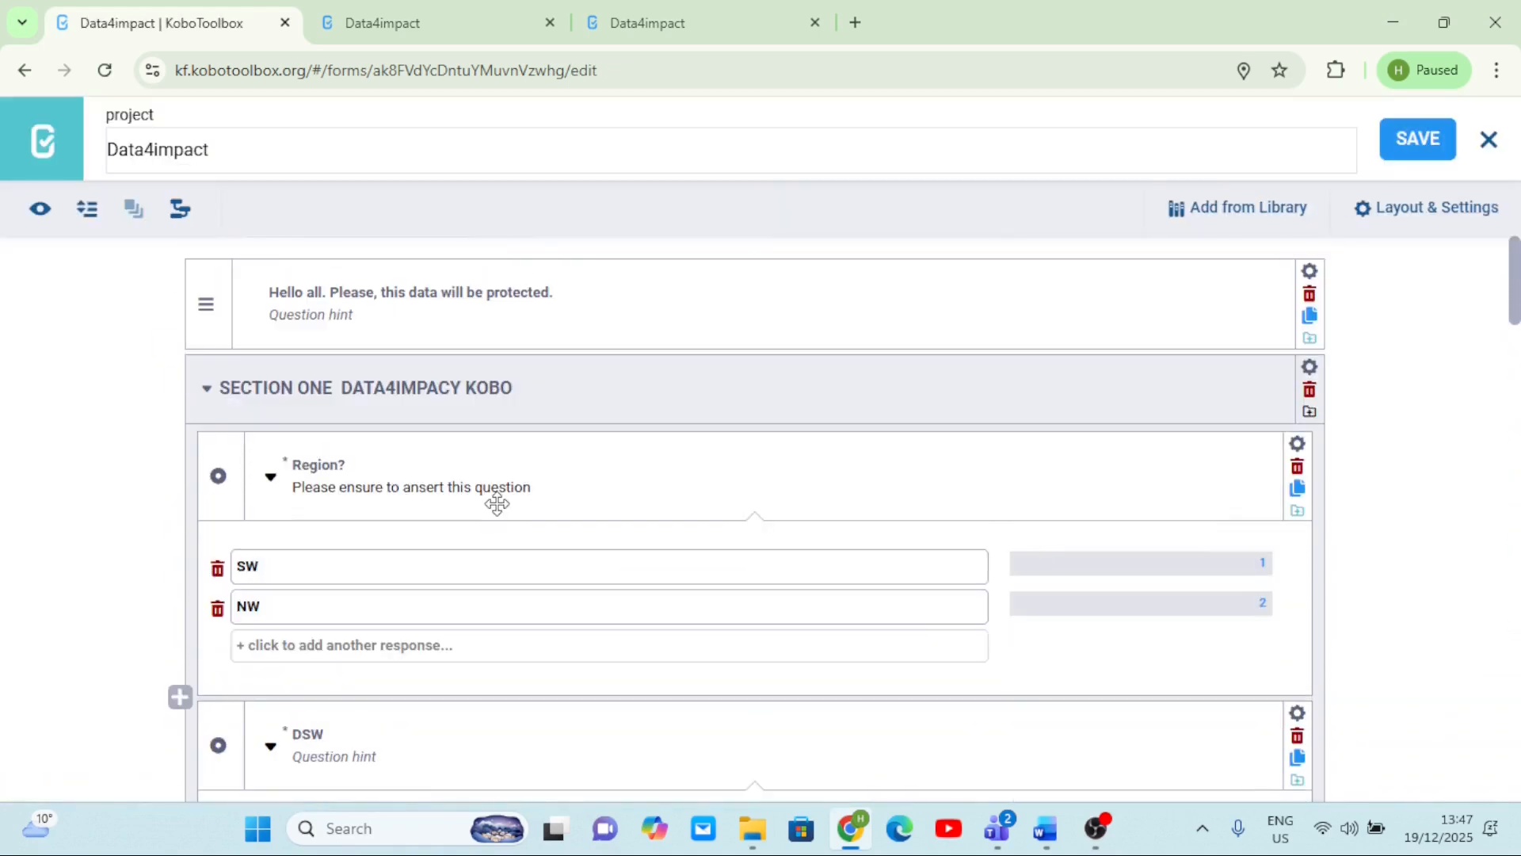
left_click(206, 396)
scroll(309, 520, "down", 2)
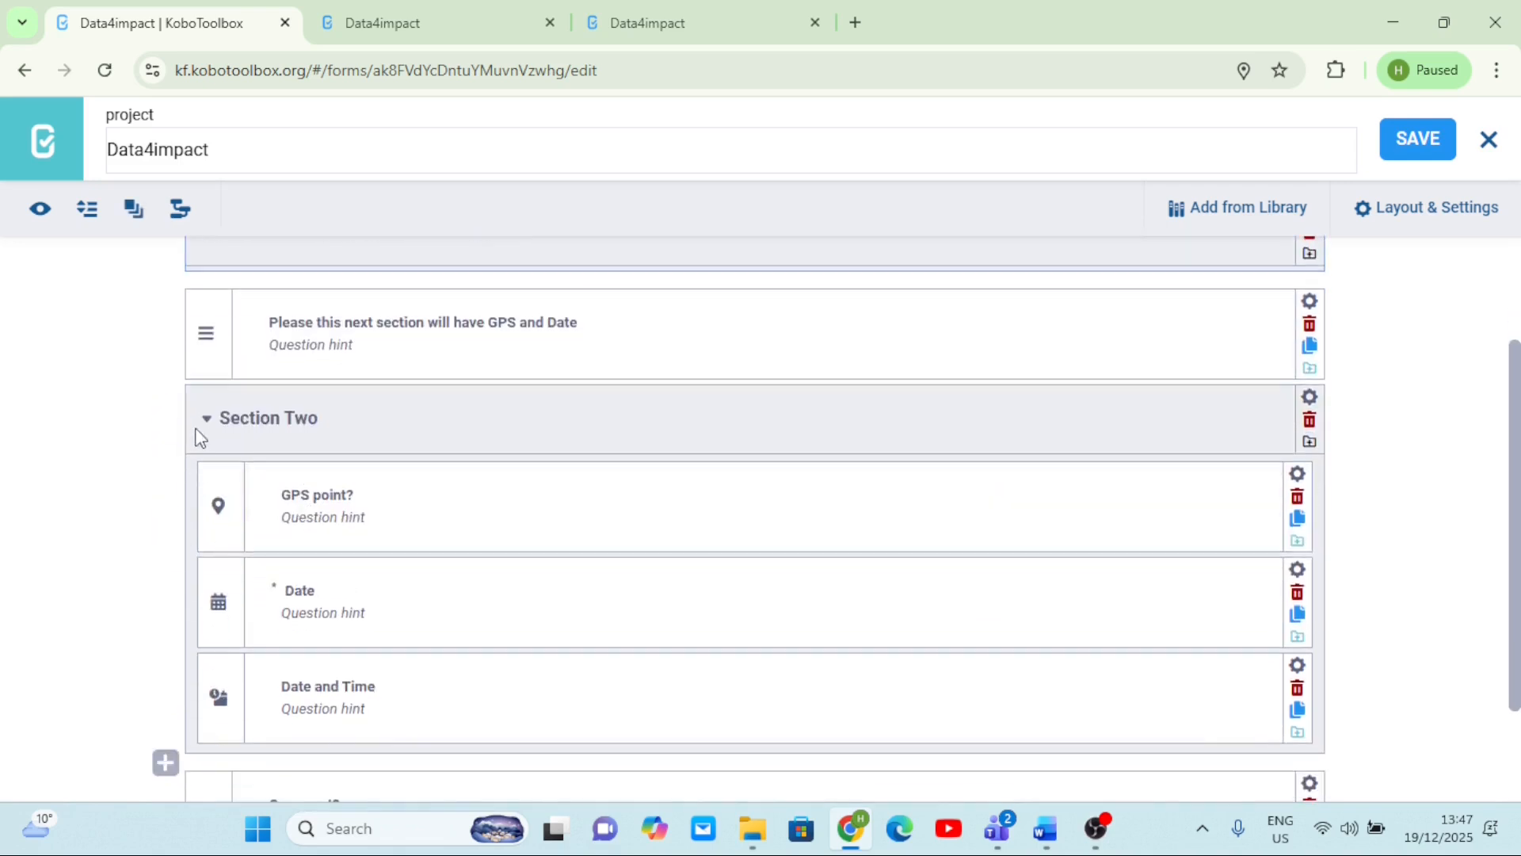
left_click(205, 418)
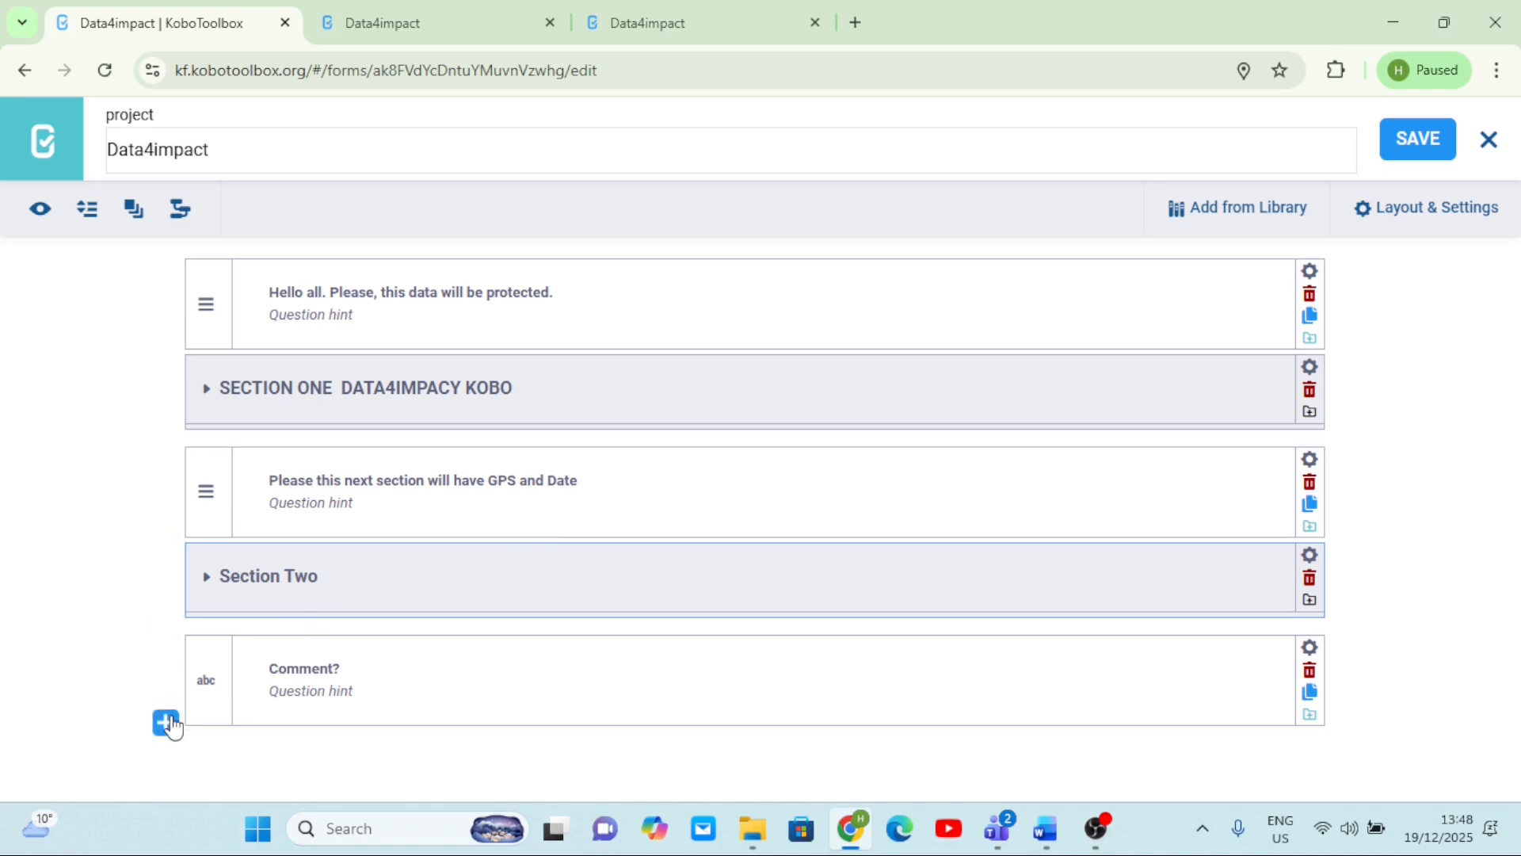
left_click(1310, 670)
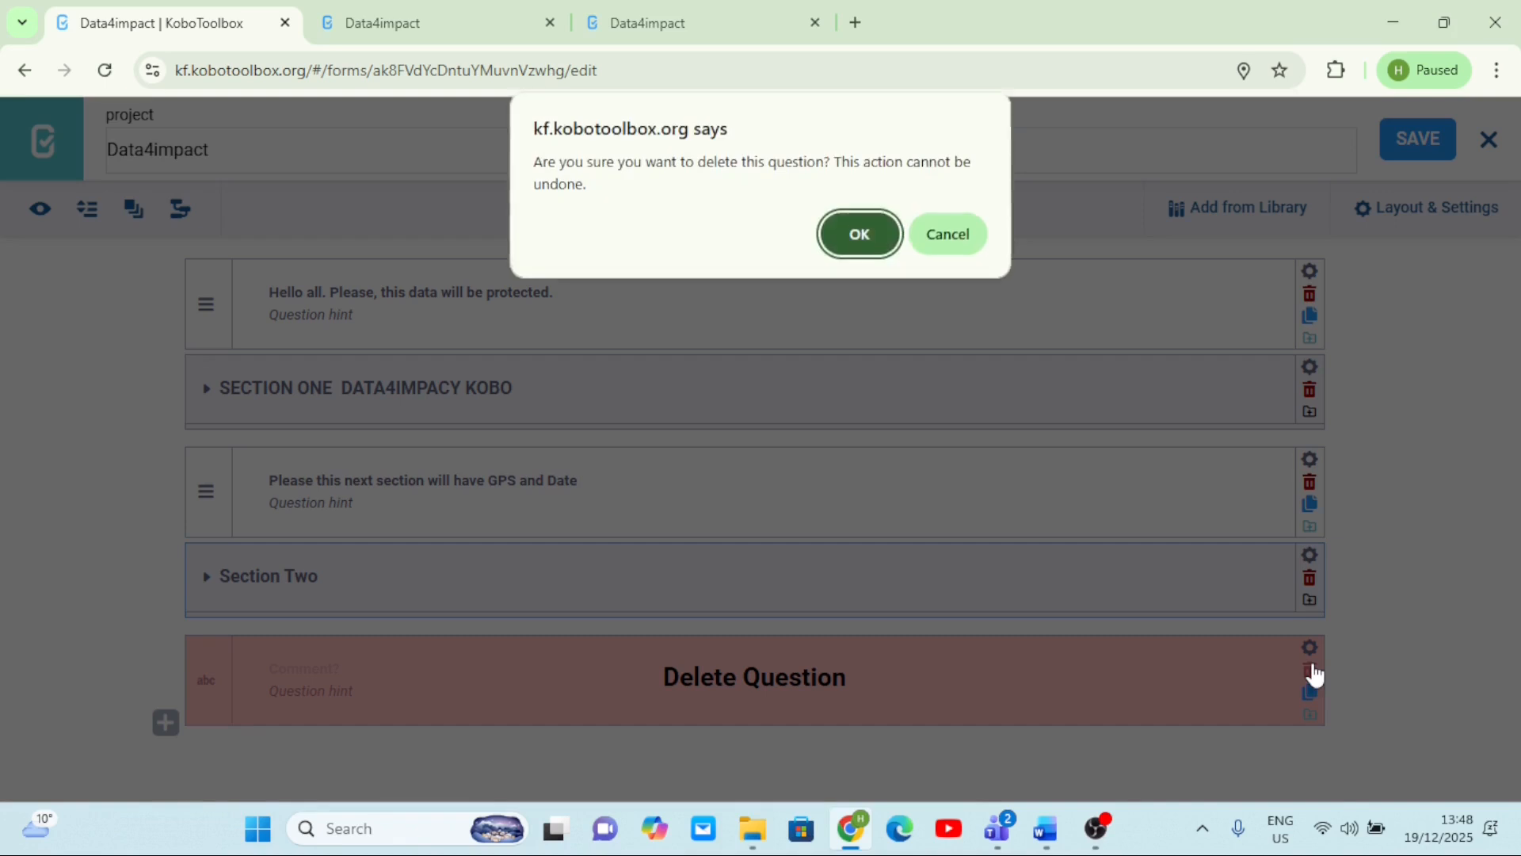
left_click(856, 245)
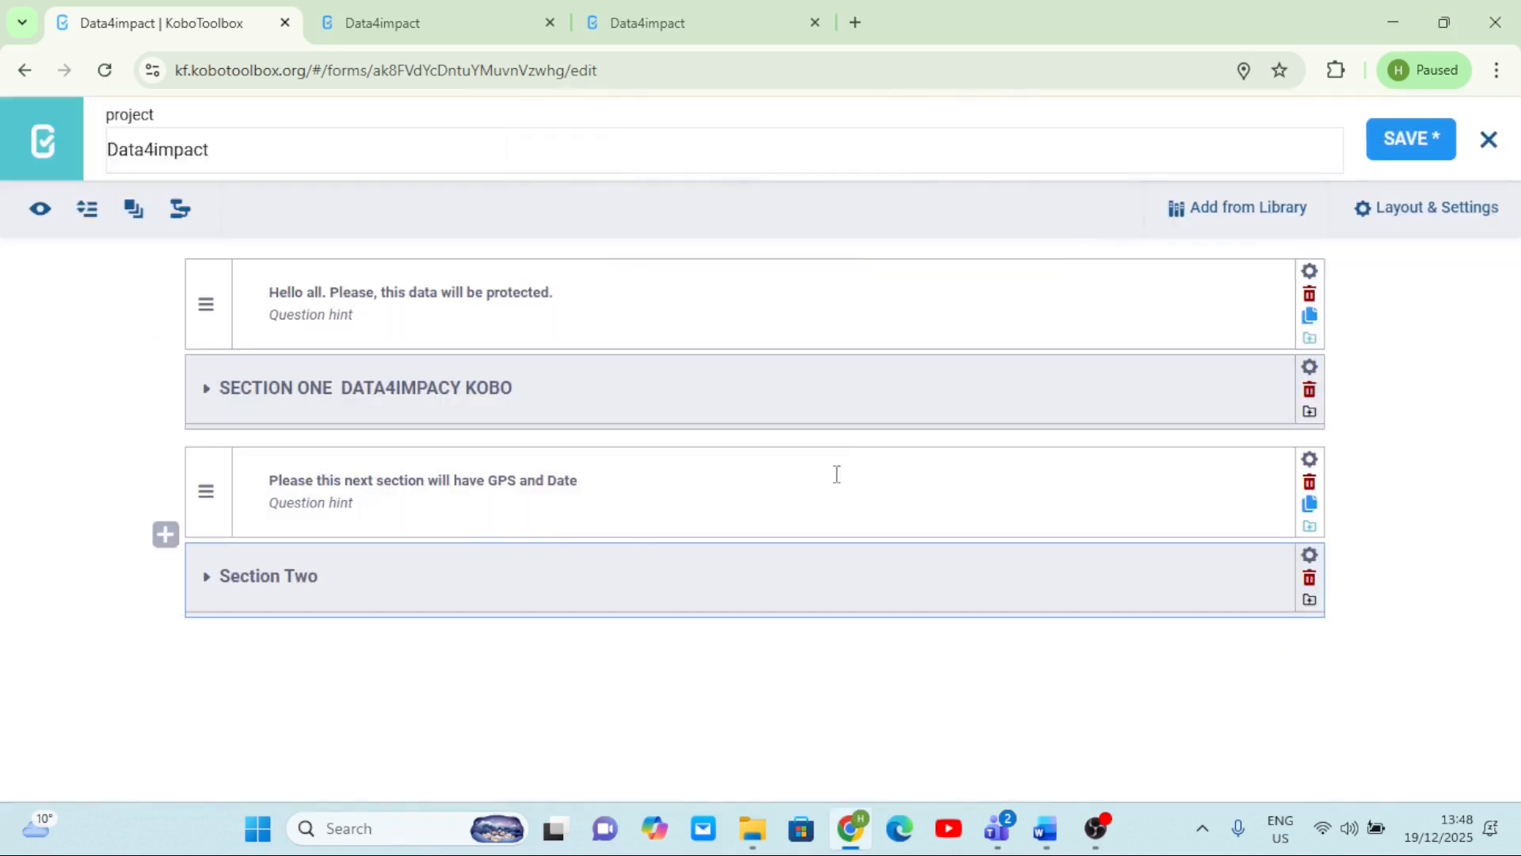
Step: Save the edited form and redeploy over the existing deployment as v2 with 14 questions
left_click(1384, 153)
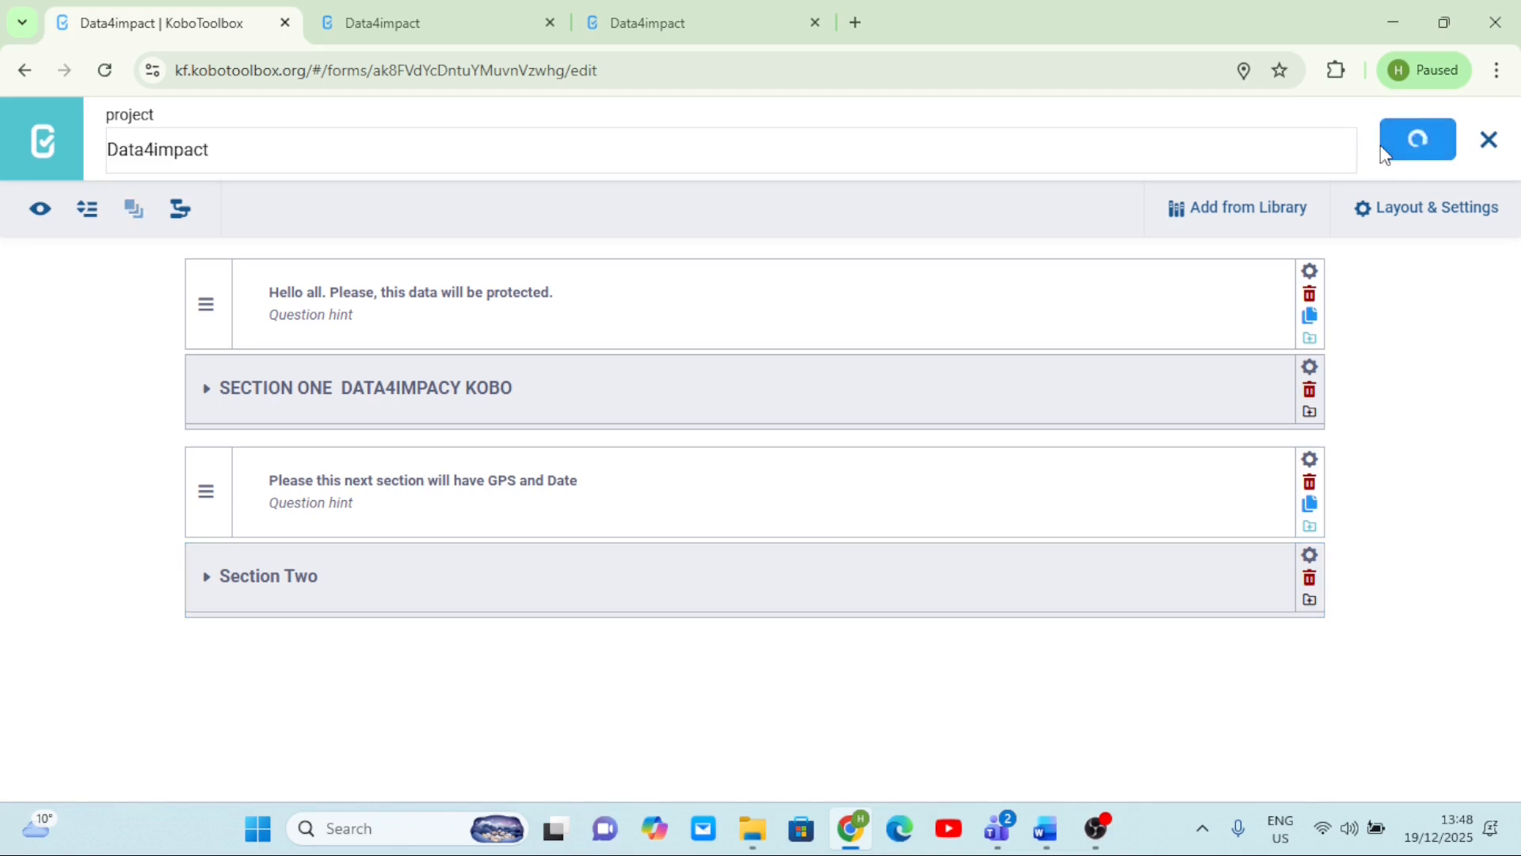
left_click(1489, 141)
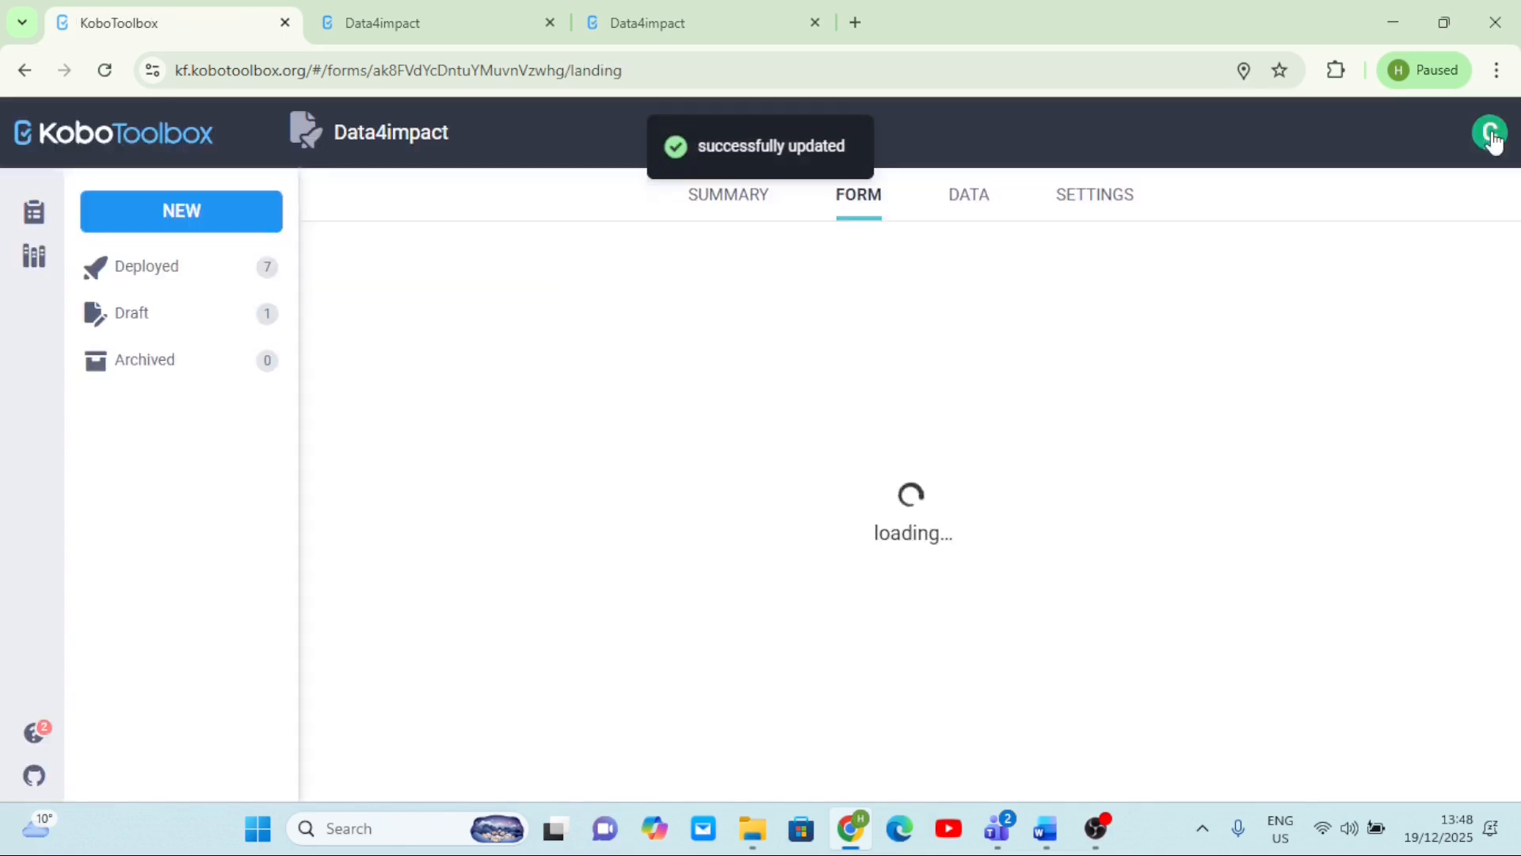
left_click(1353, 432)
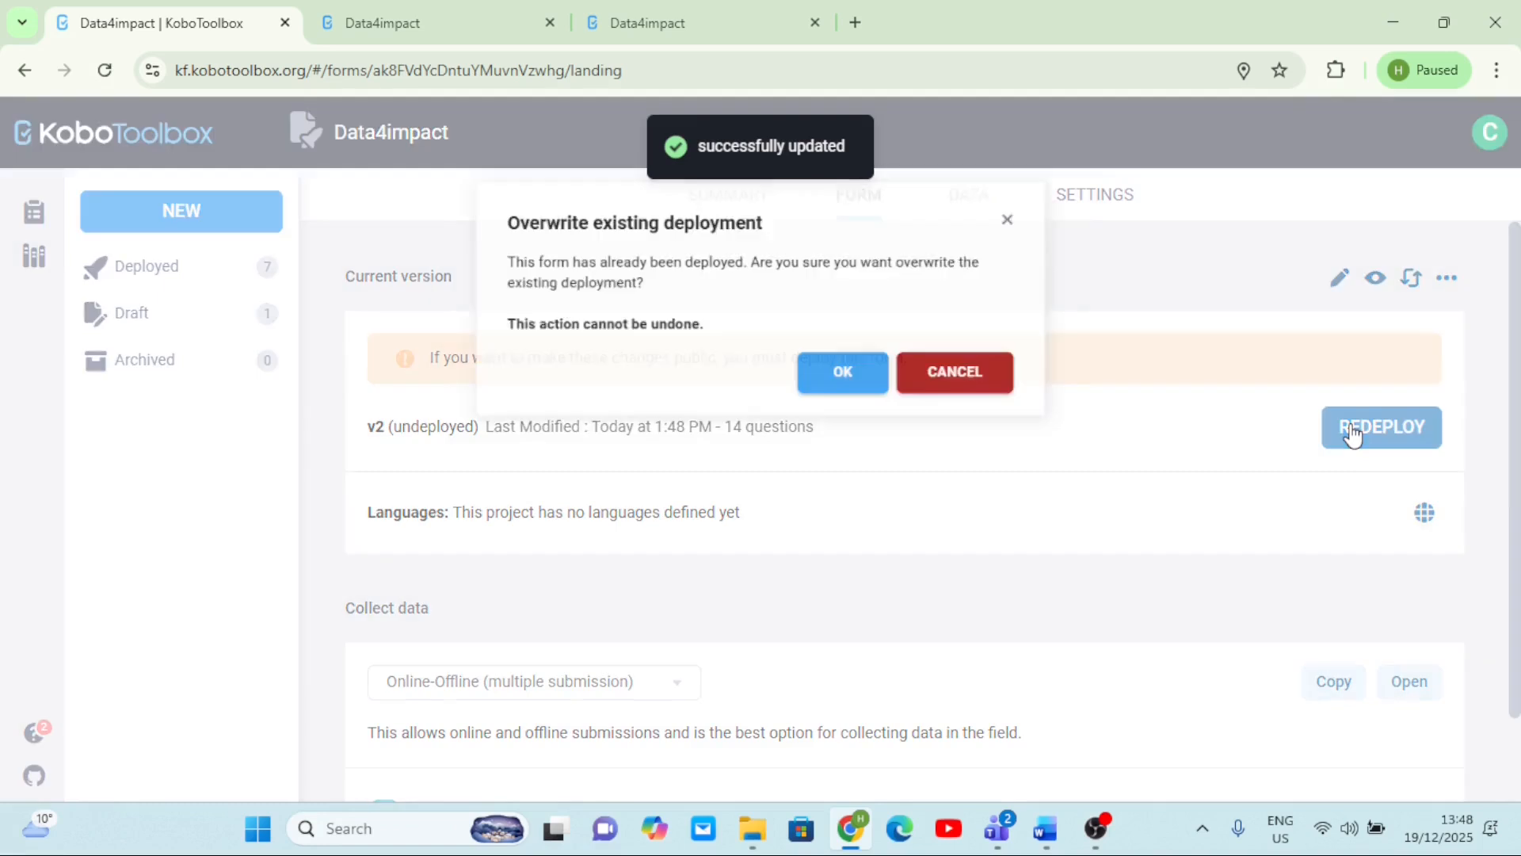
left_click(834, 397)
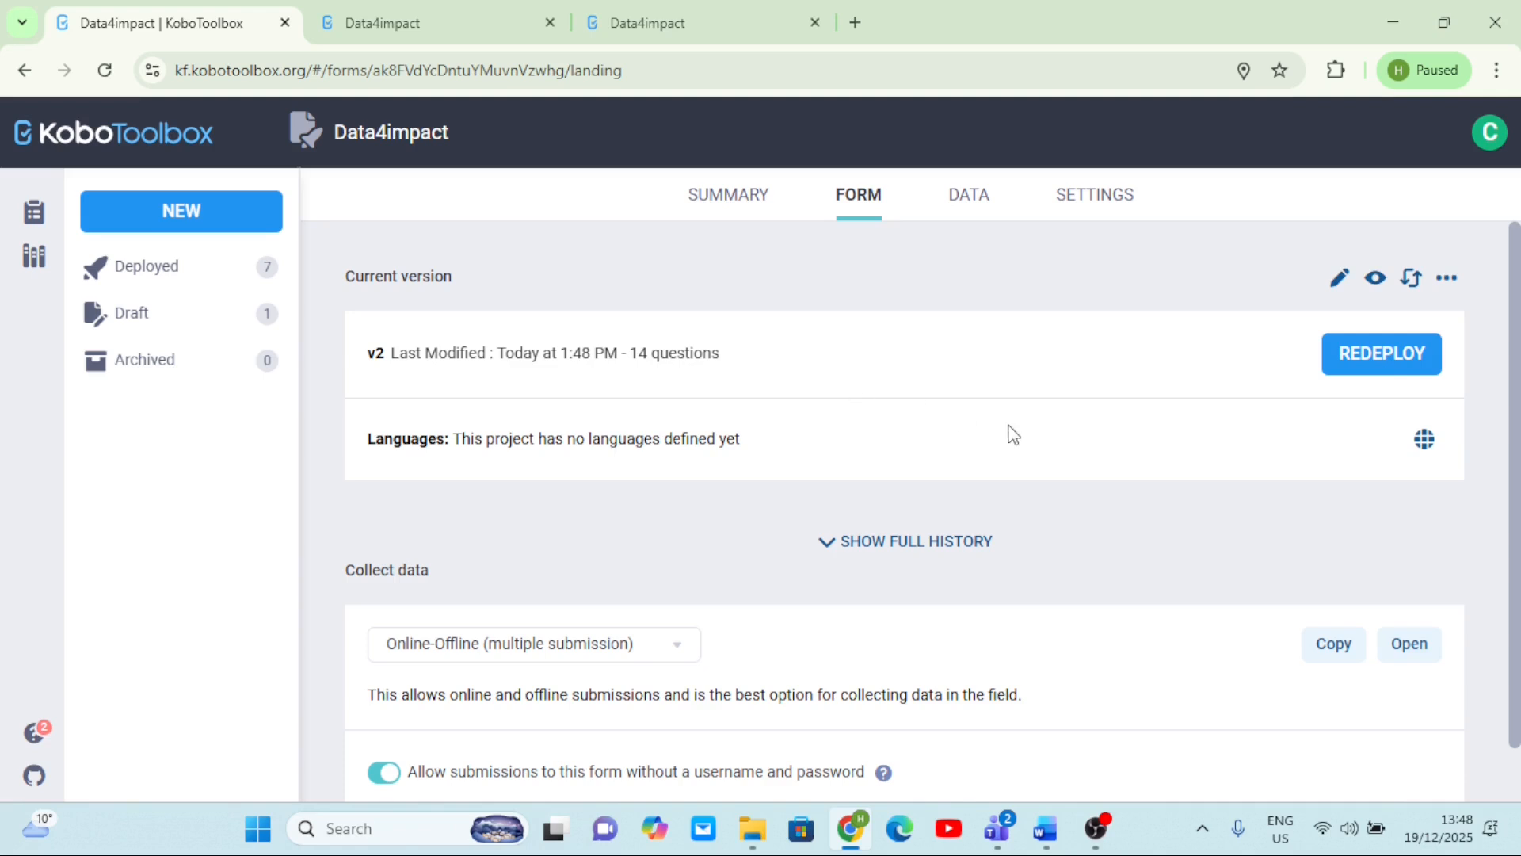
scroll(1192, 503, "down", 1)
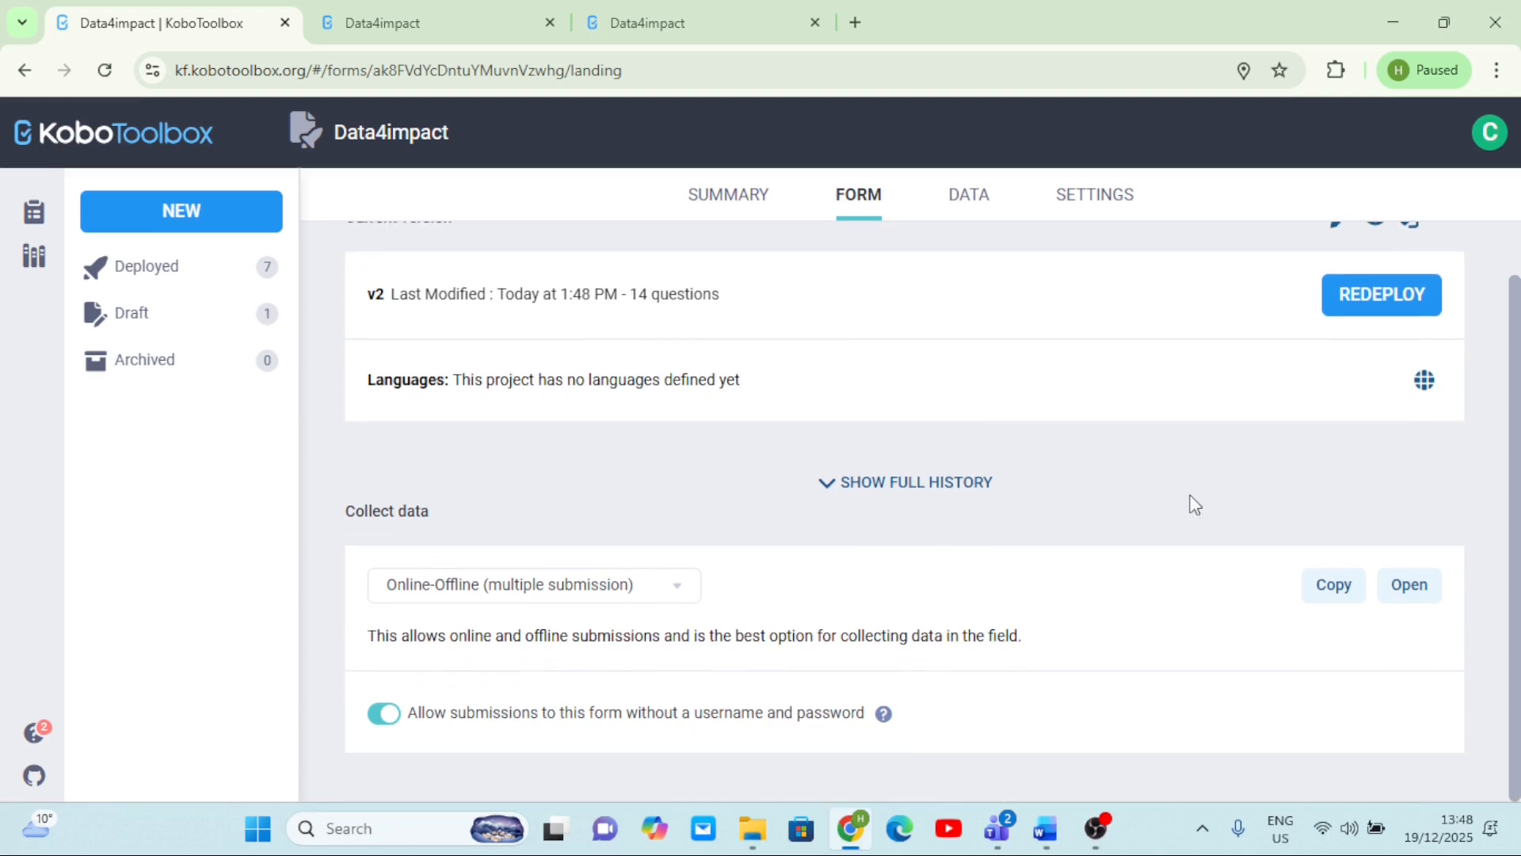
scroll(1190, 497, "up", 1)
scroll(1191, 496, "down", 1)
scroll(1191, 497, "up", 1)
scroll(1191, 497, "down", 1)
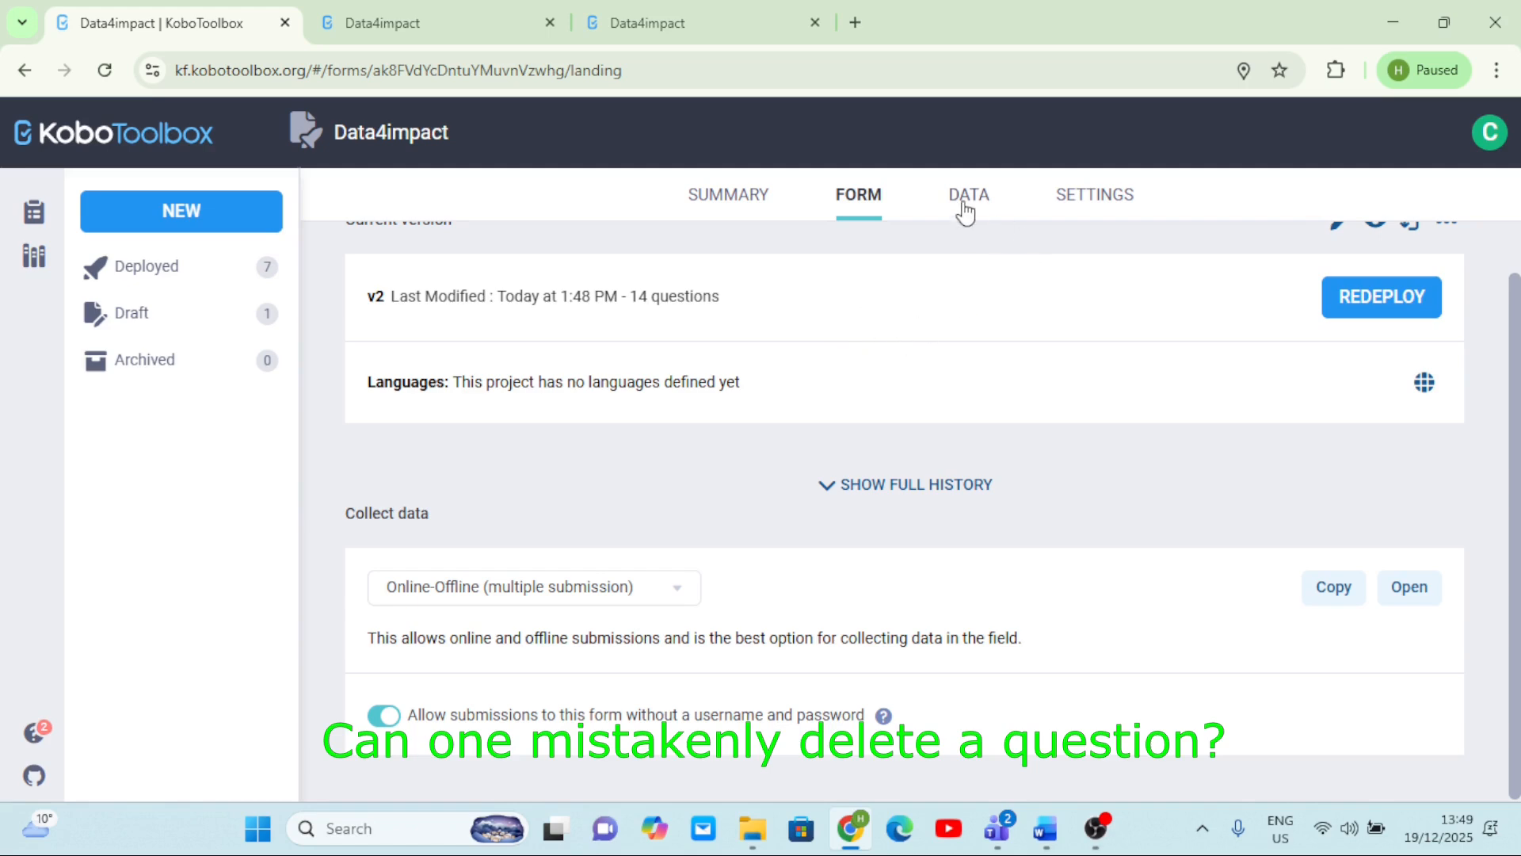
Step: Check the Summary, Form, Data and Settings tabs, cancel Delete Project, and return to Form
left_click(741, 196)
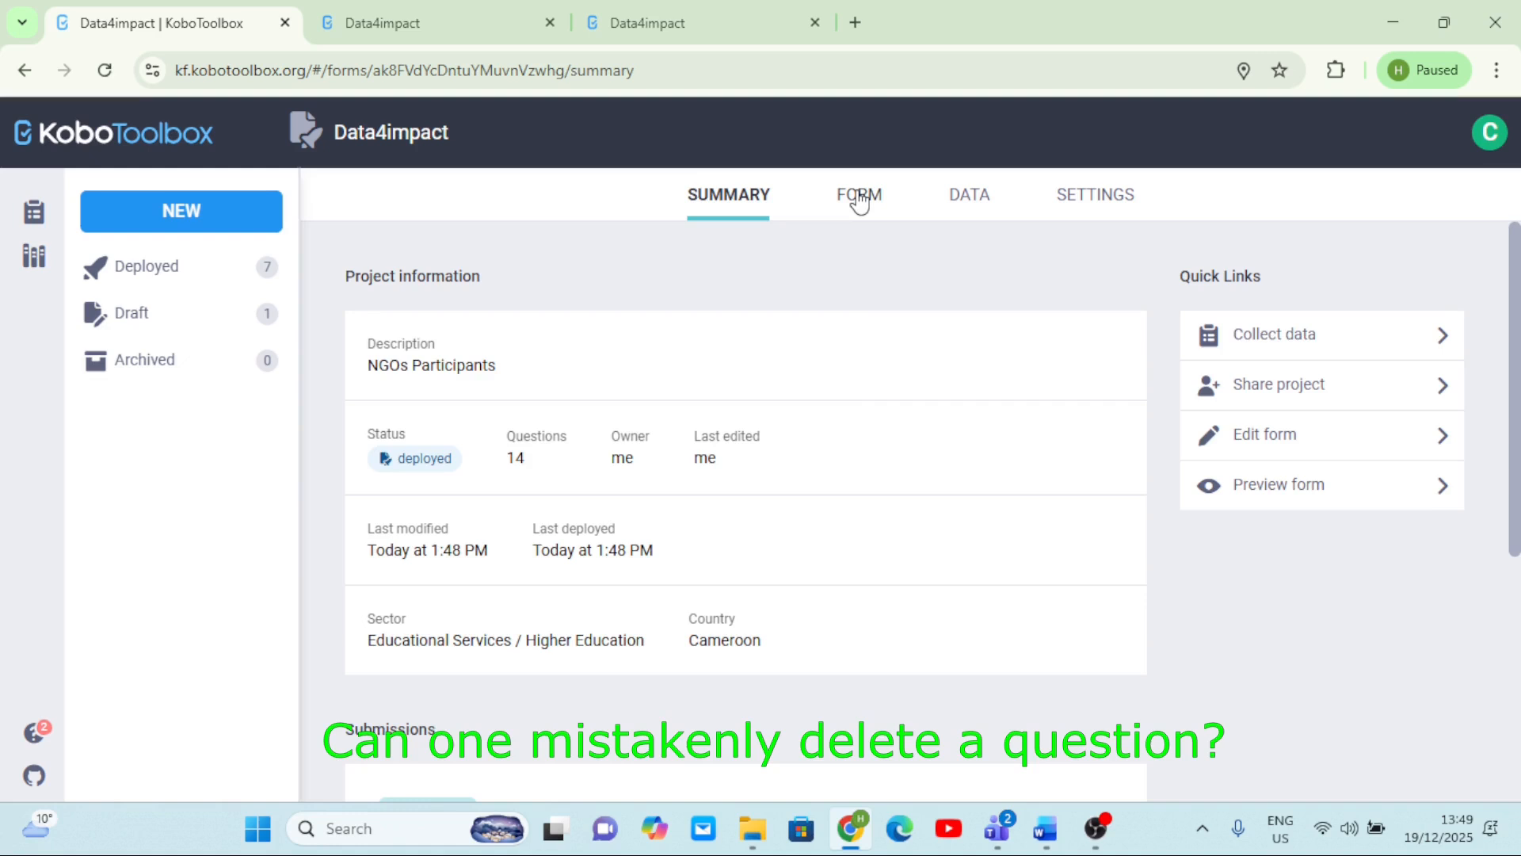
left_click(860, 200)
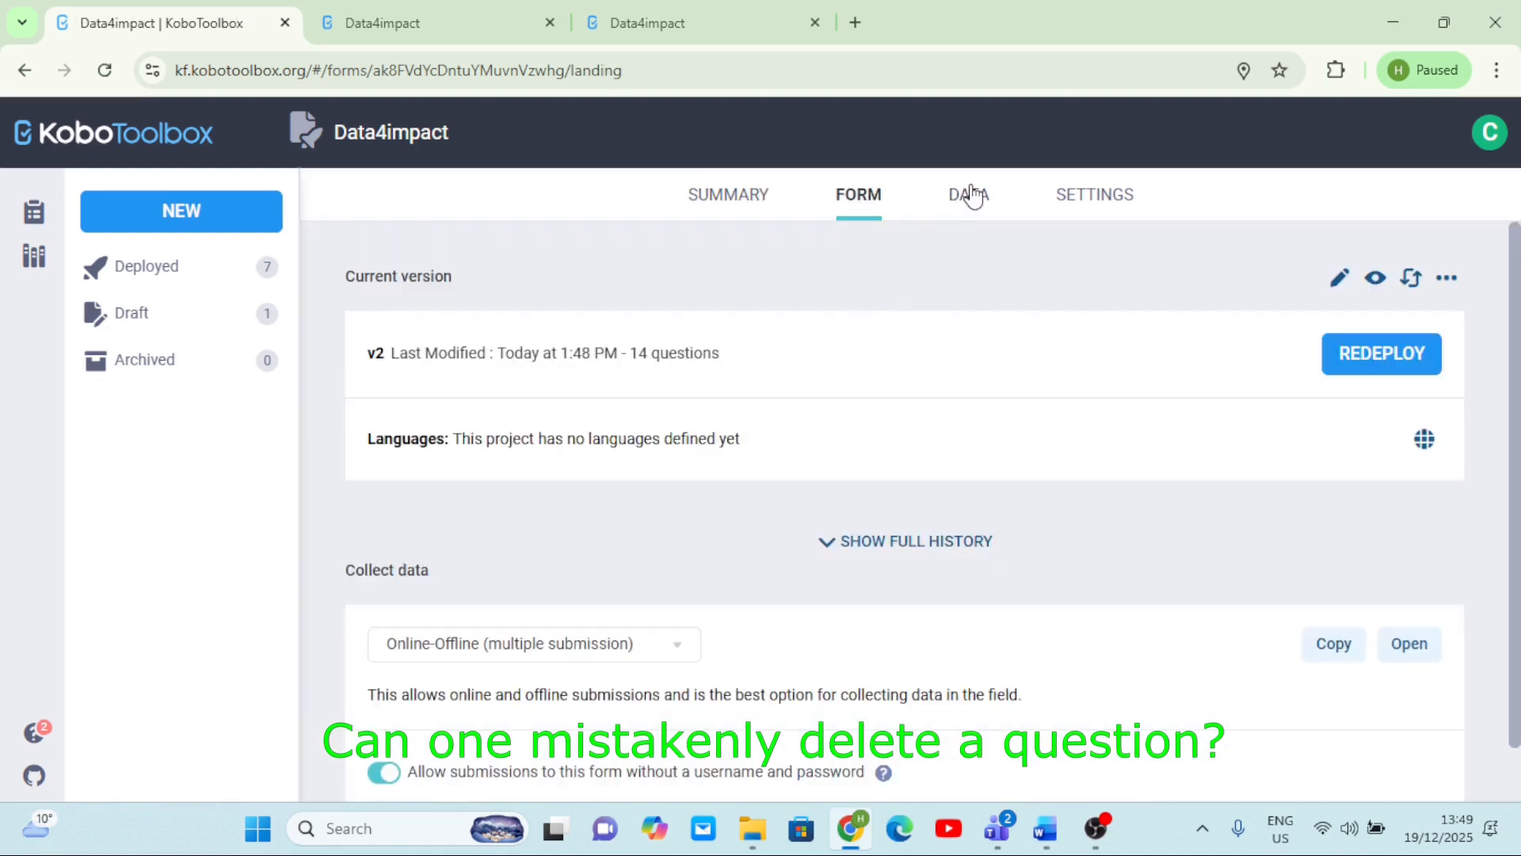
left_click(972, 196)
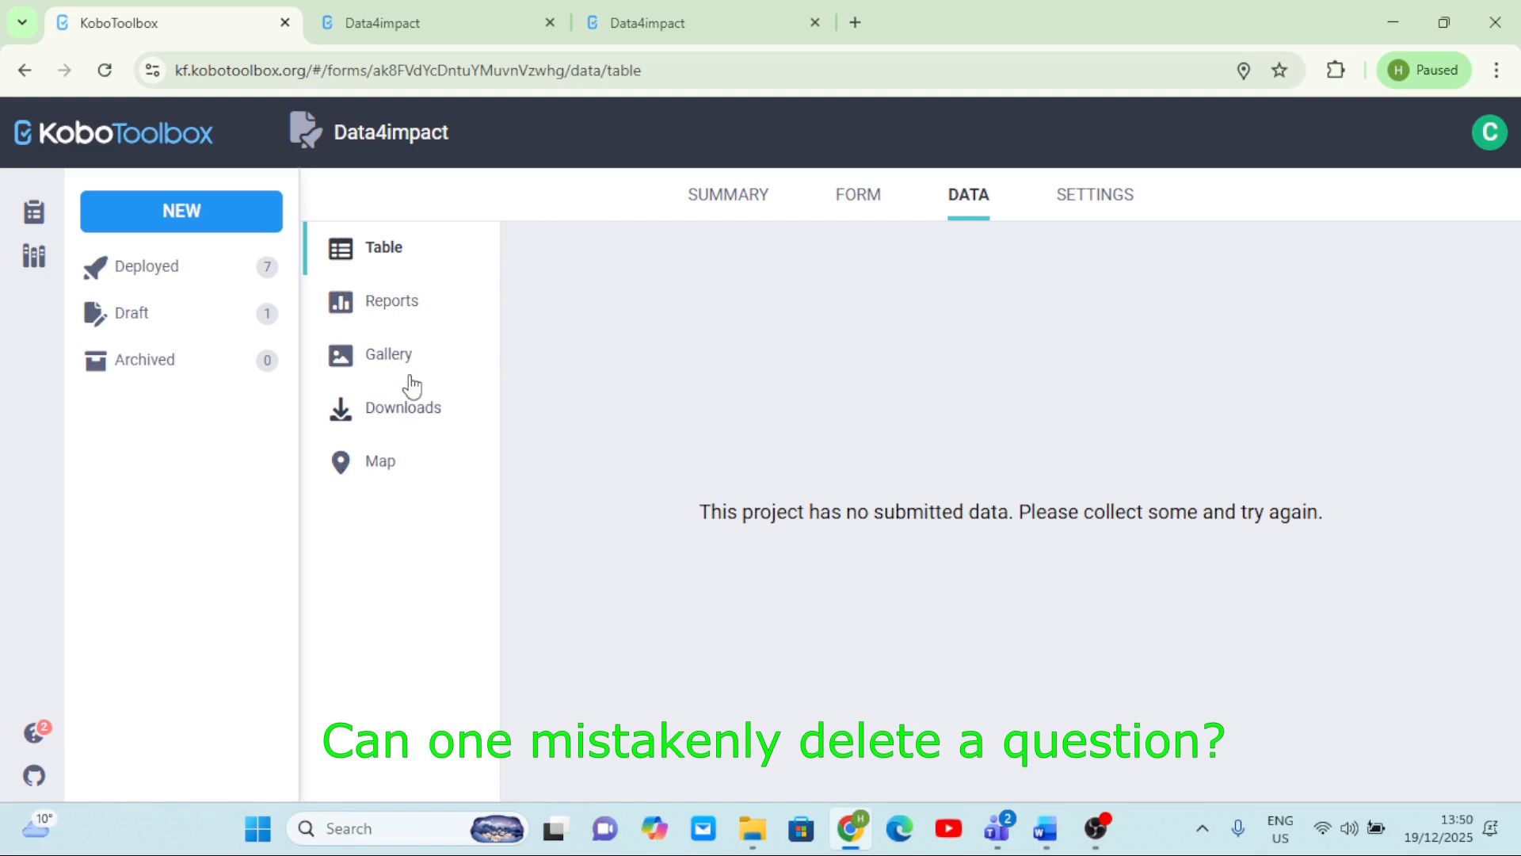
left_click(1097, 208)
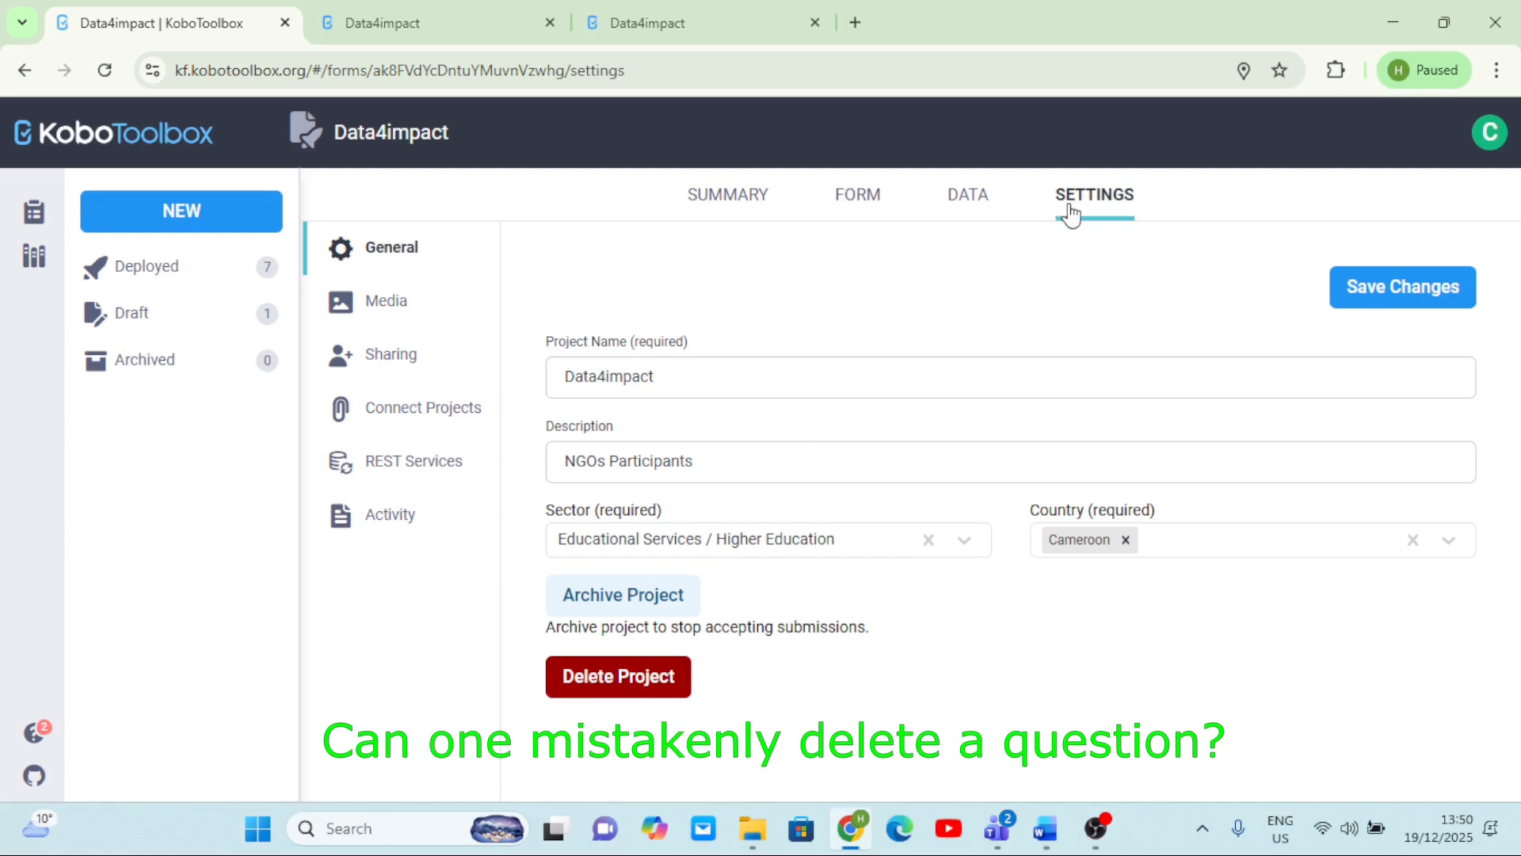
left_click(621, 678)
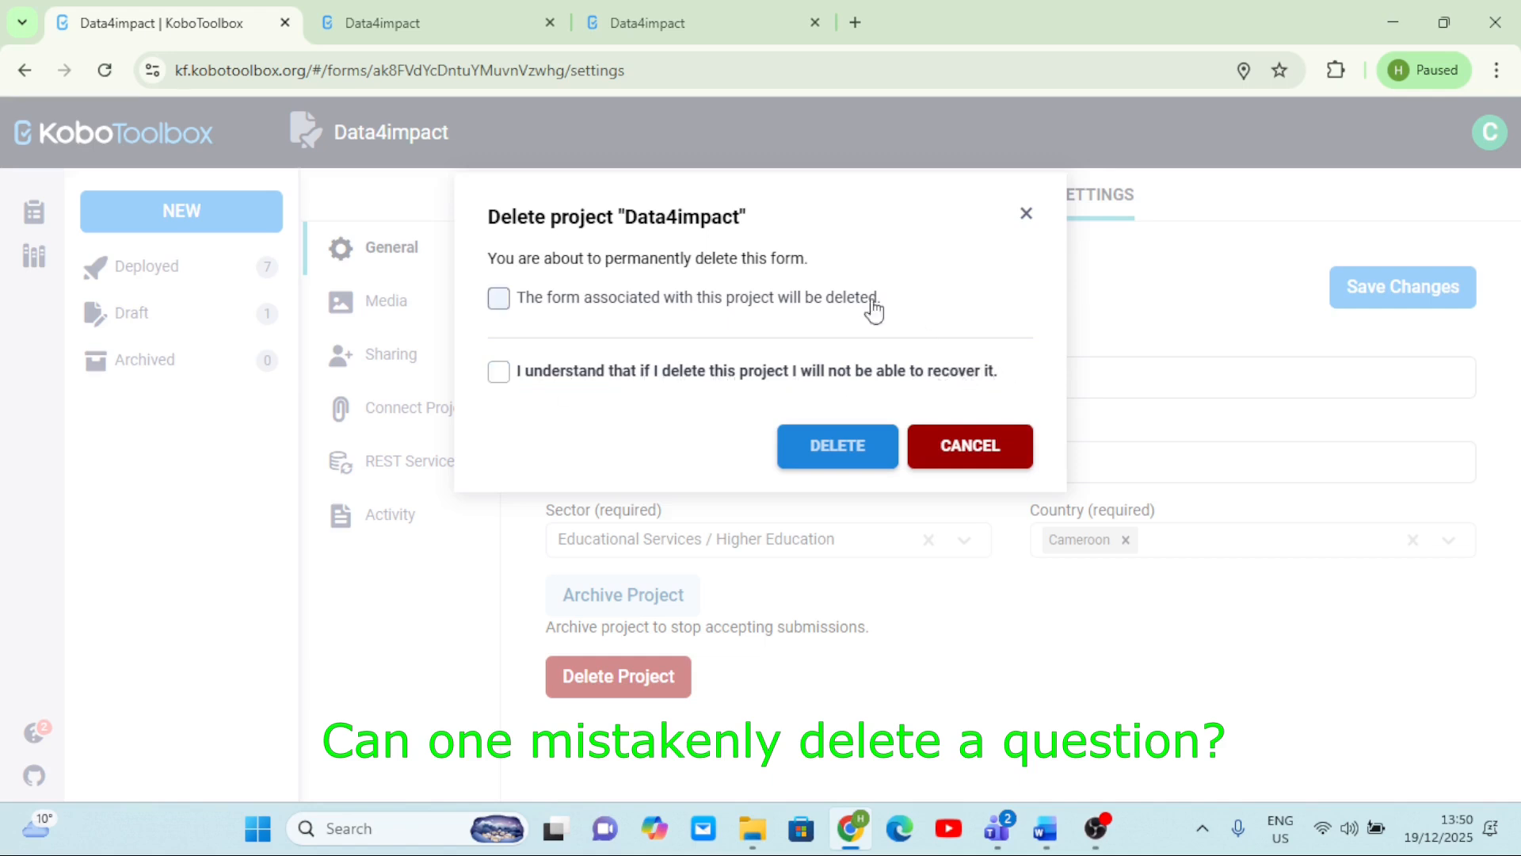
left_click(997, 443)
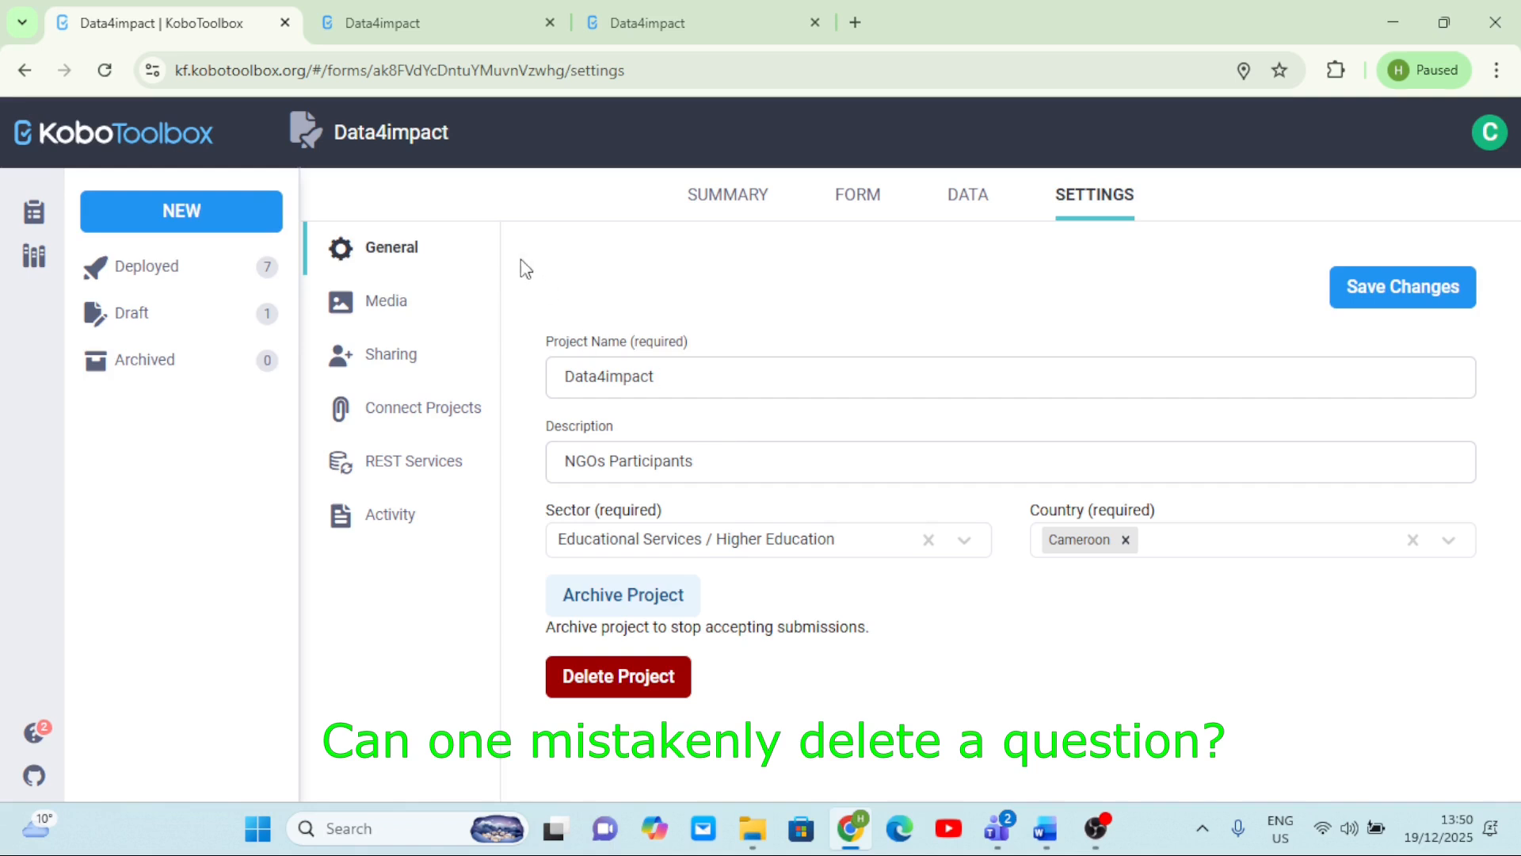
left_click(852, 210)
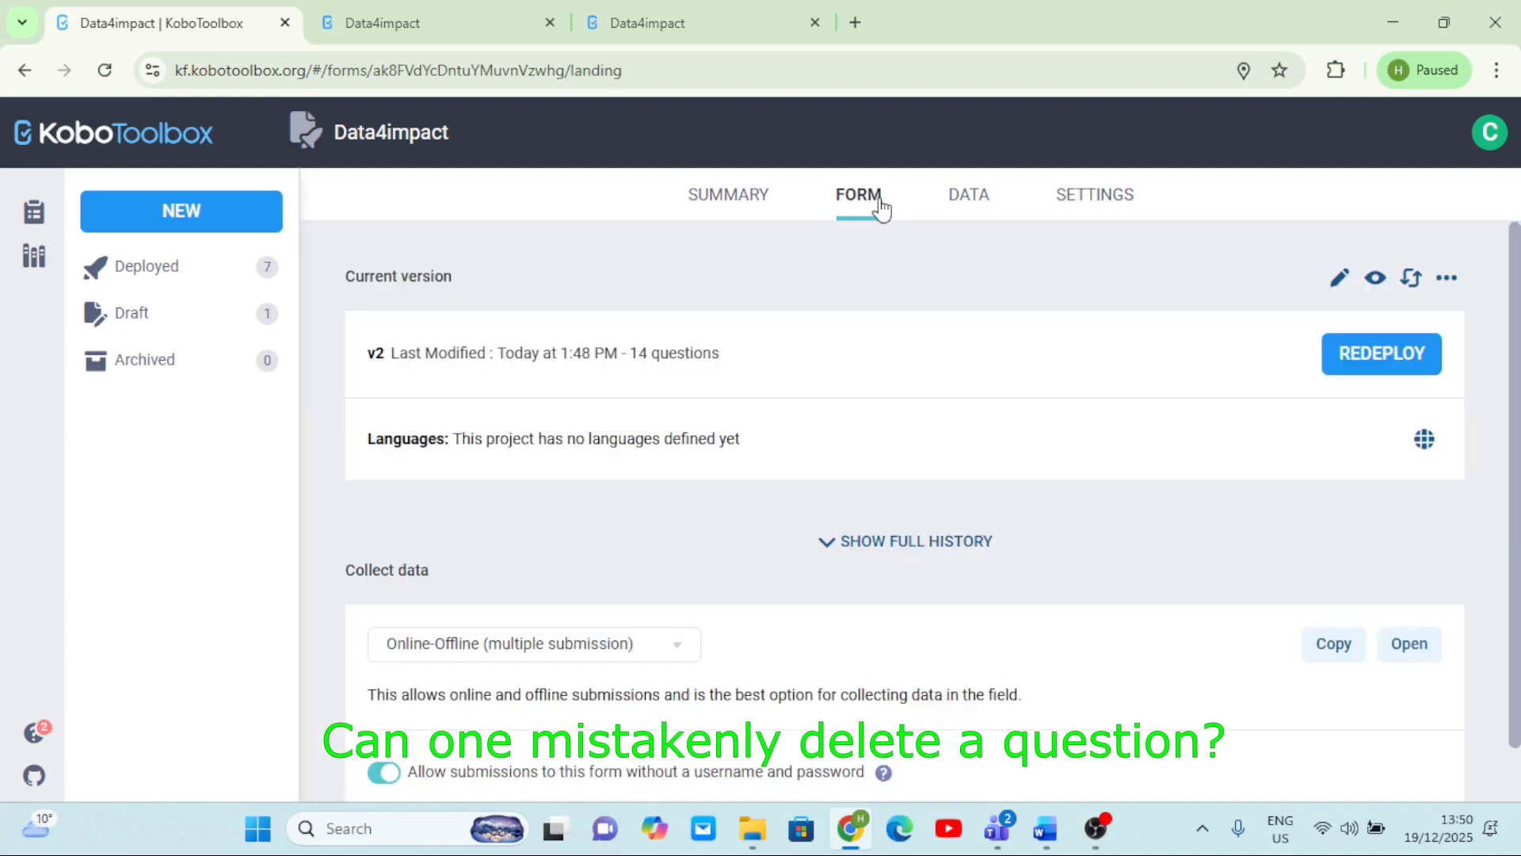
Step: Reopen the form builder with Section Two collapsed and Section One expanded to 'Are you Pregnant?'
left_click(1339, 278)
scroll(648, 466, "down", 2)
scroll(648, 466, "up", 2)
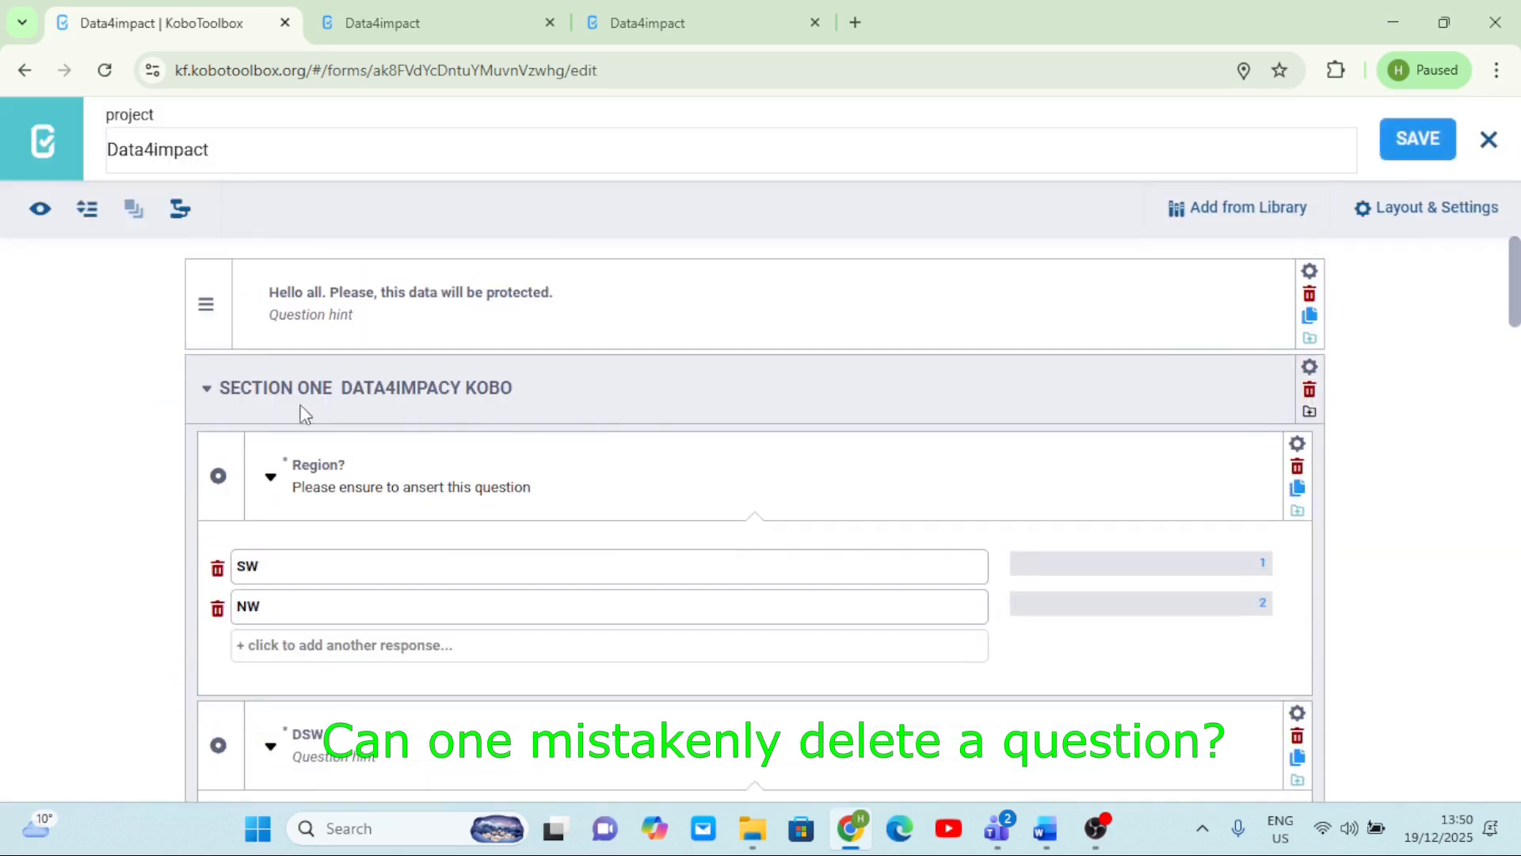
left_click(207, 390)
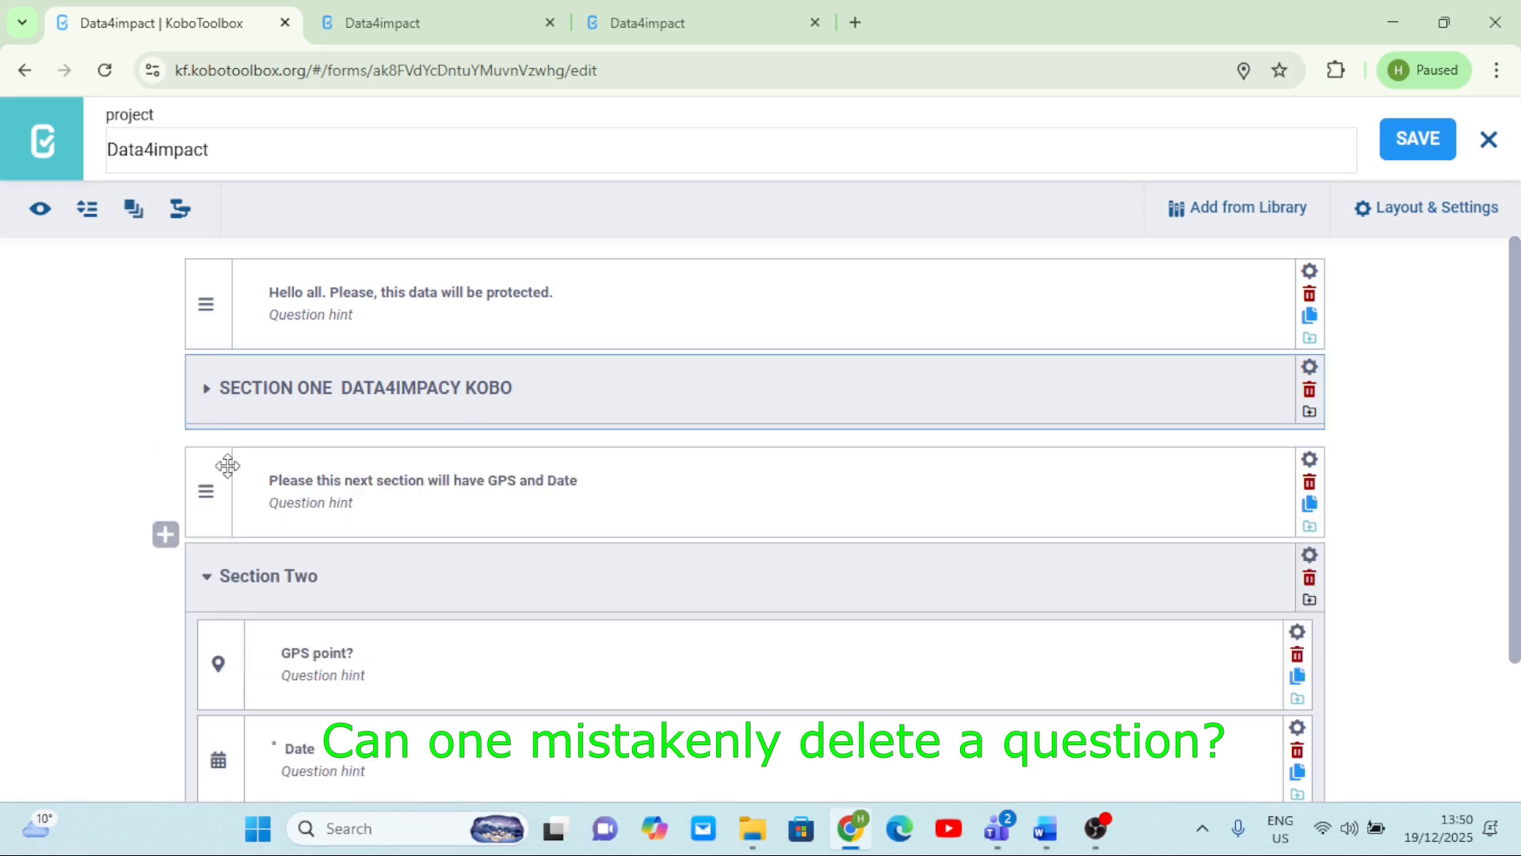
scroll(213, 475, "down", 1)
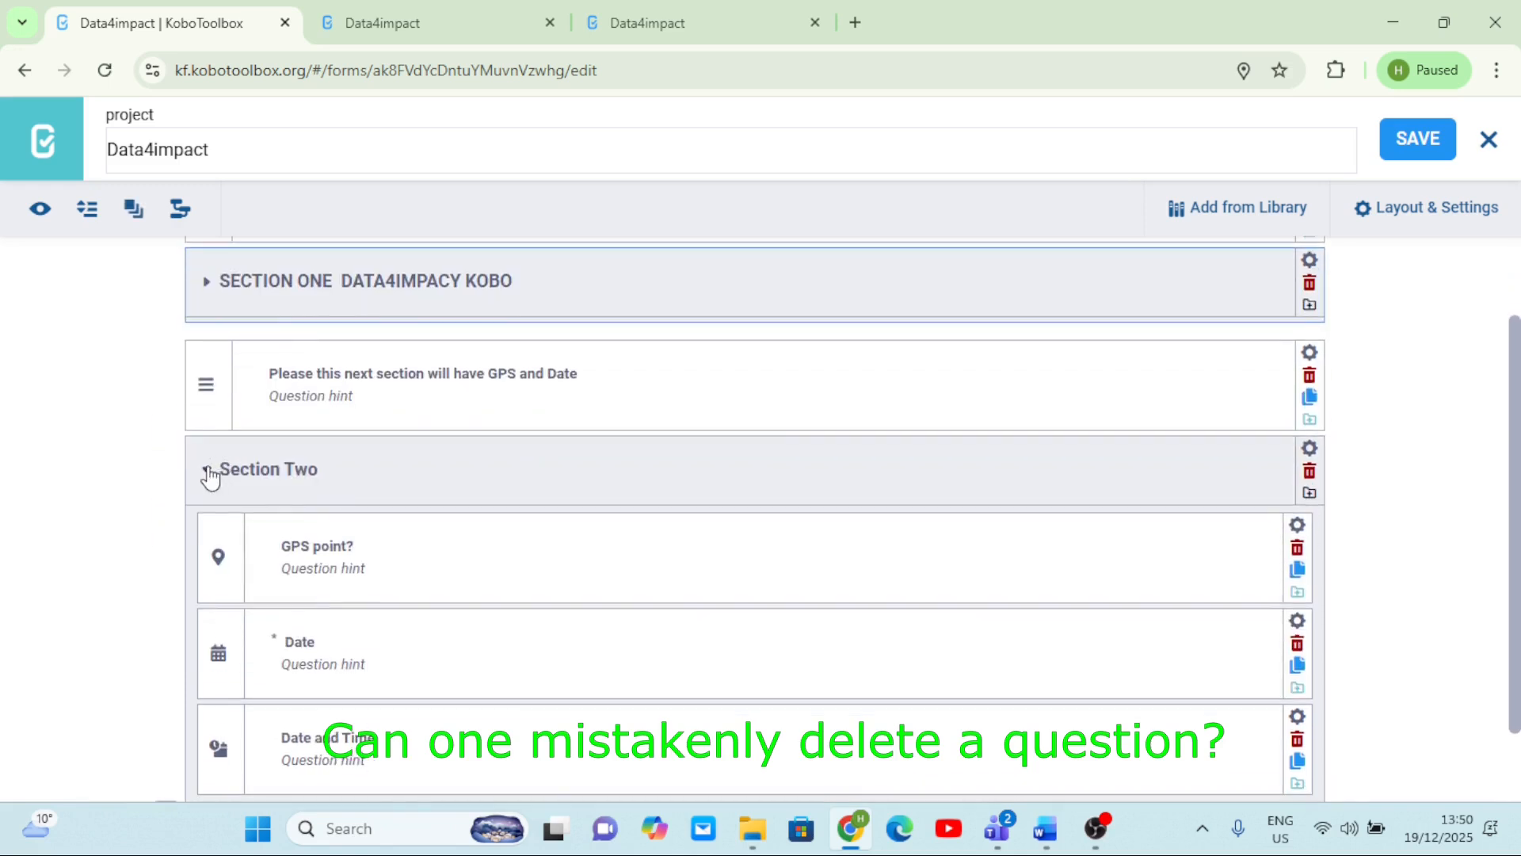
left_click(210, 472)
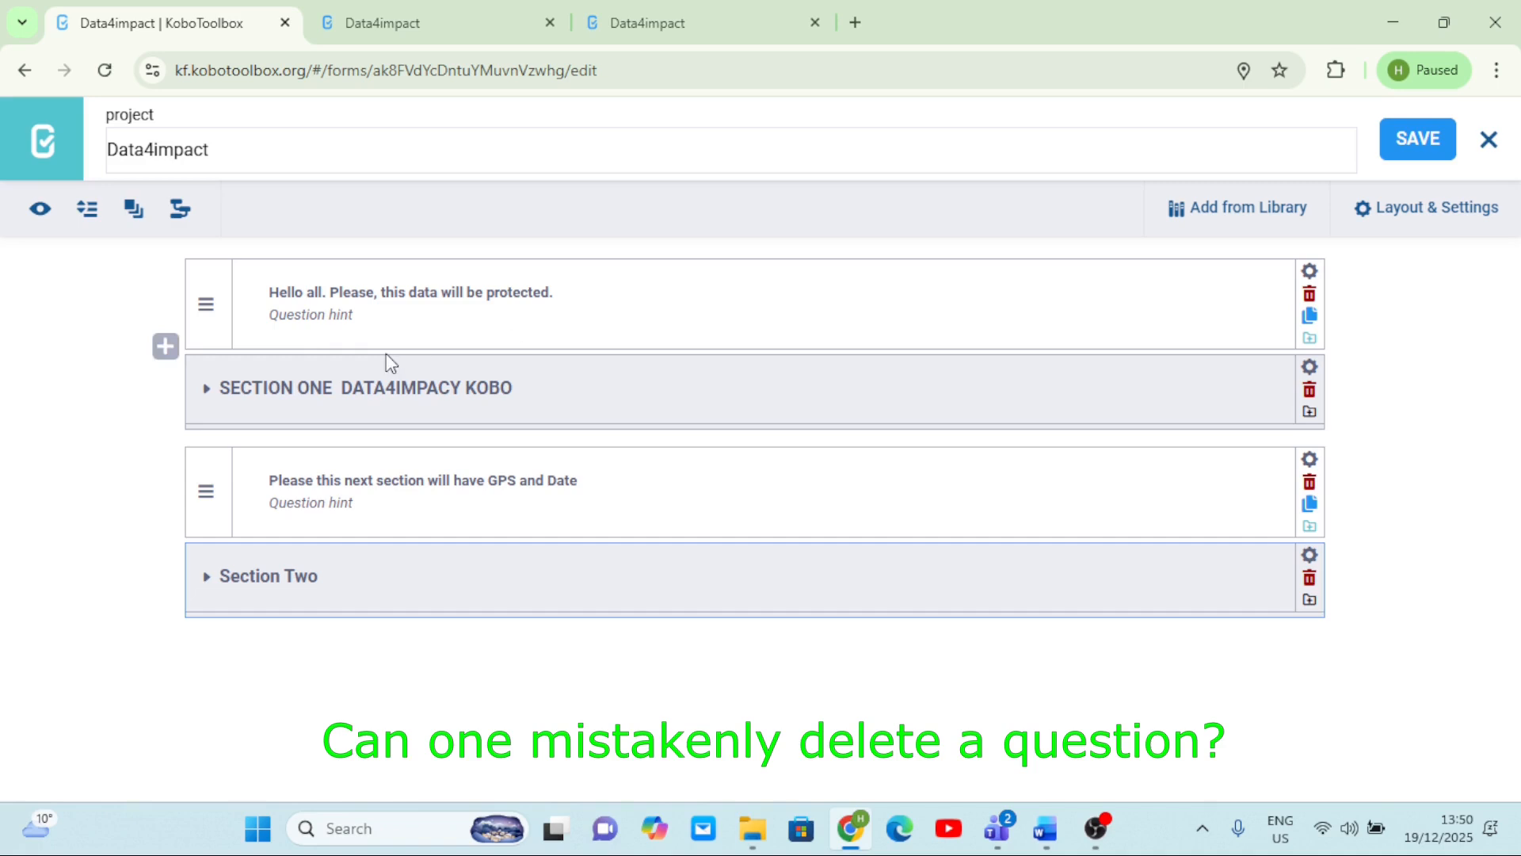
left_click(211, 389)
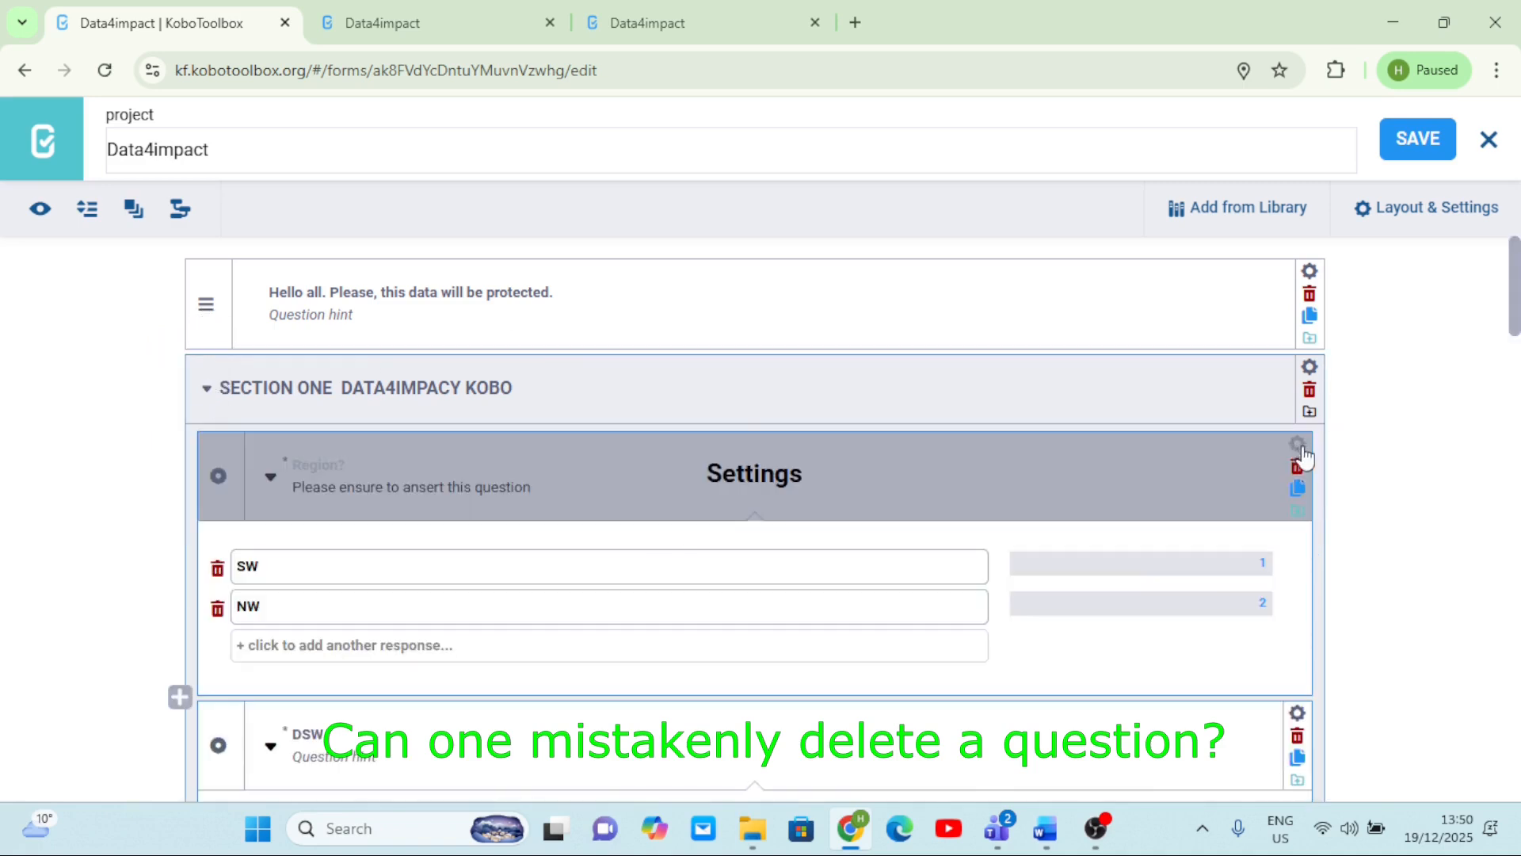
scroll(355, 545, "down", 20)
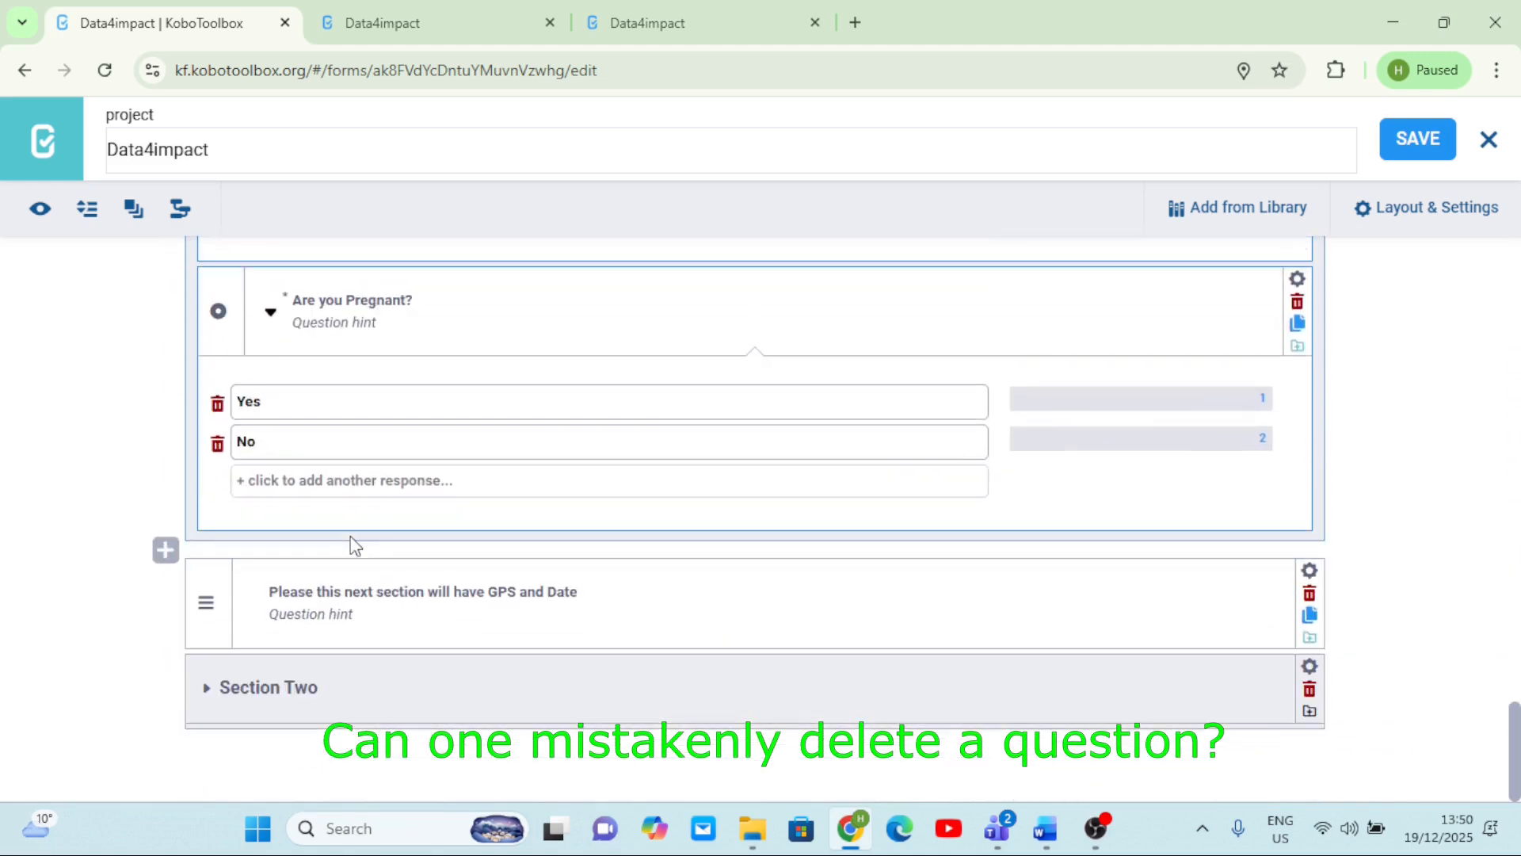
Step: Trial-delete the Date and Time question in Section Two, then leave the builder without saving
left_click(207, 696)
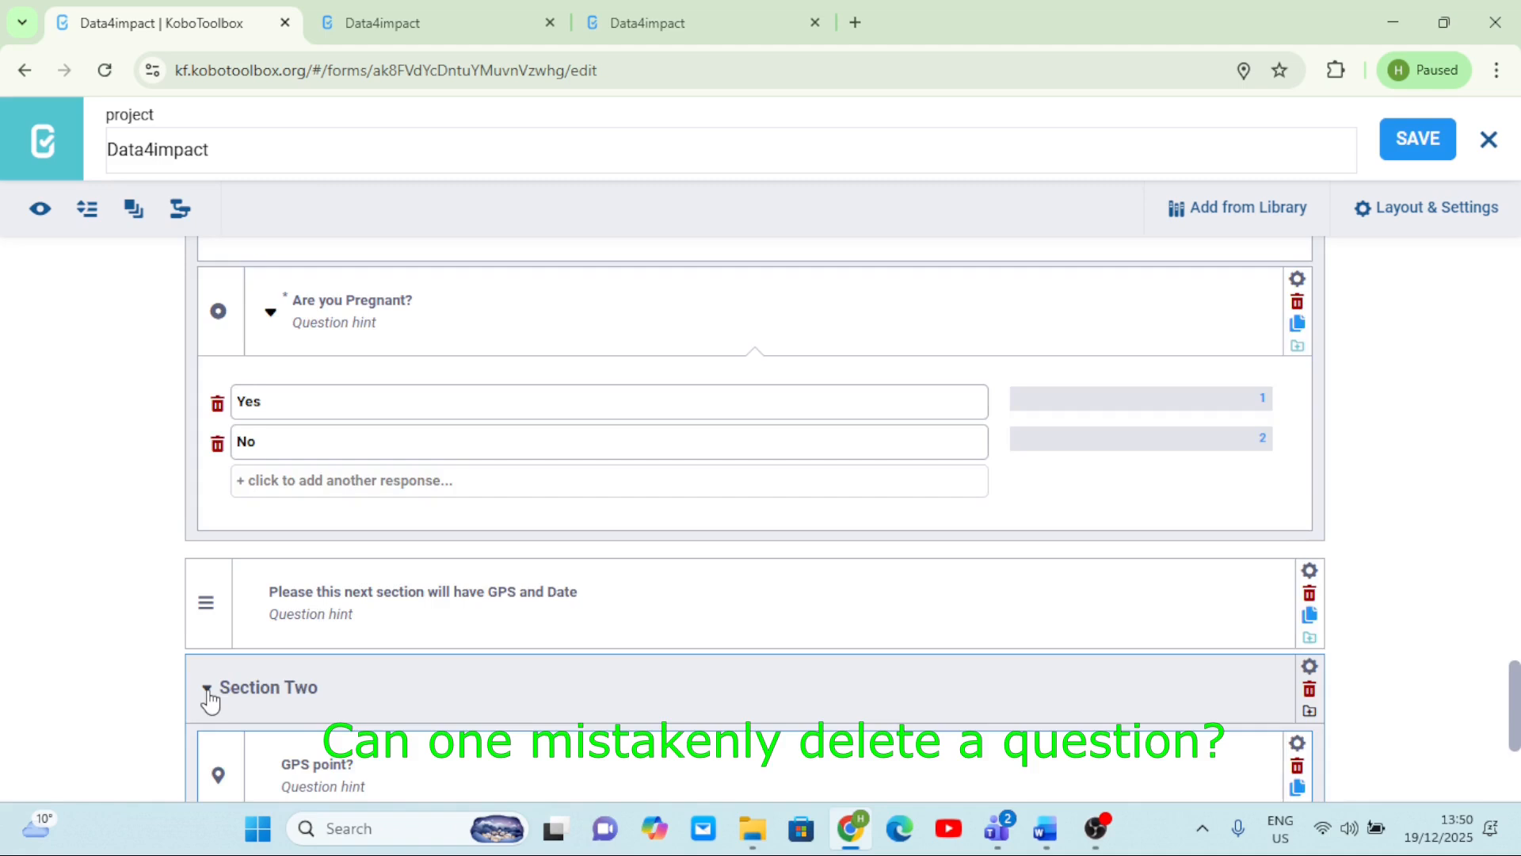
scroll(203, 696, "down", 4)
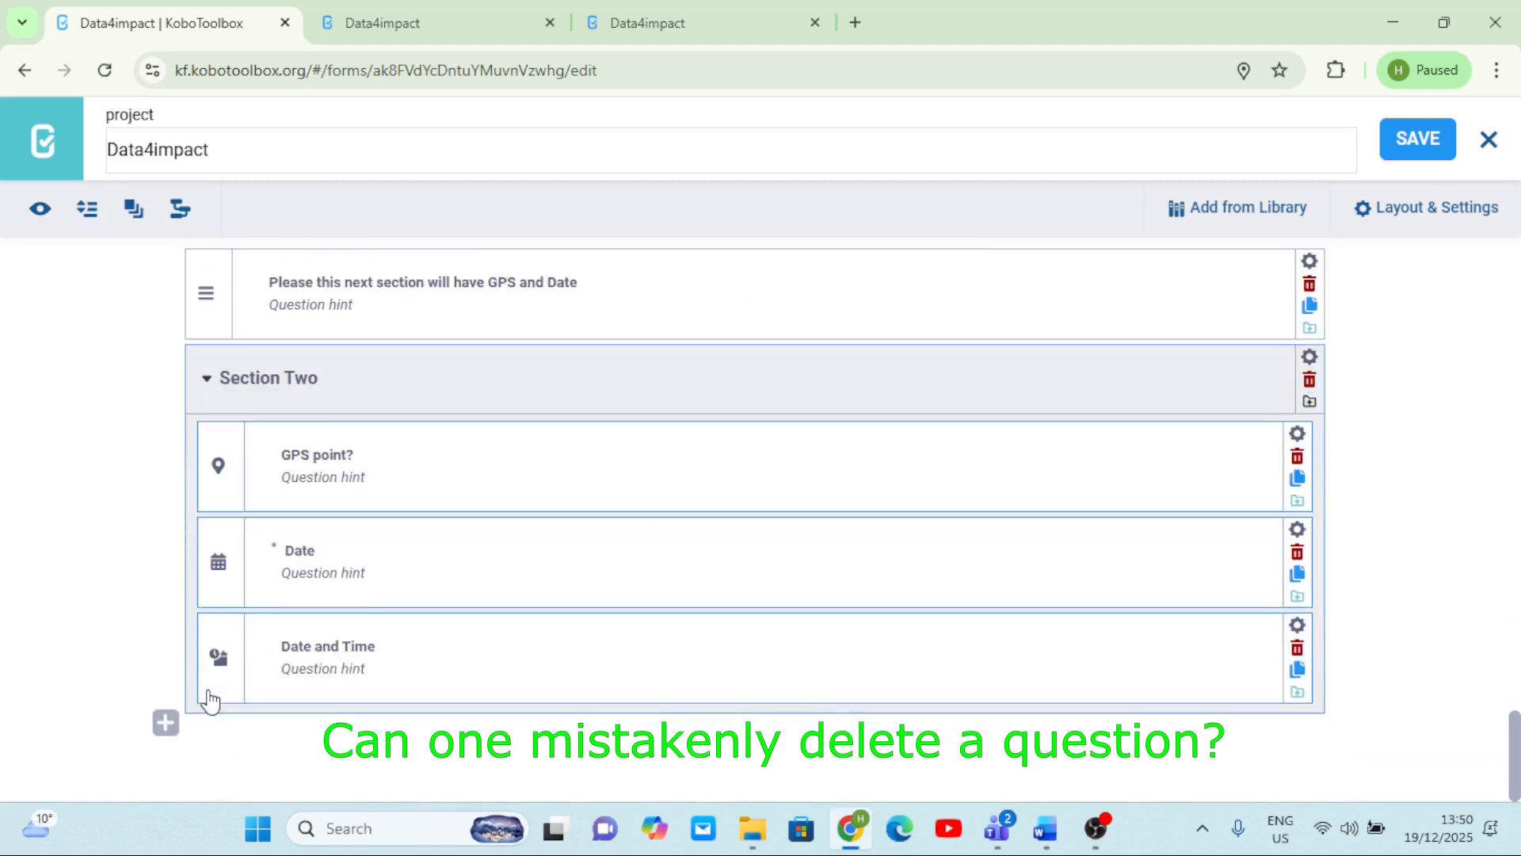
left_click(1297, 648)
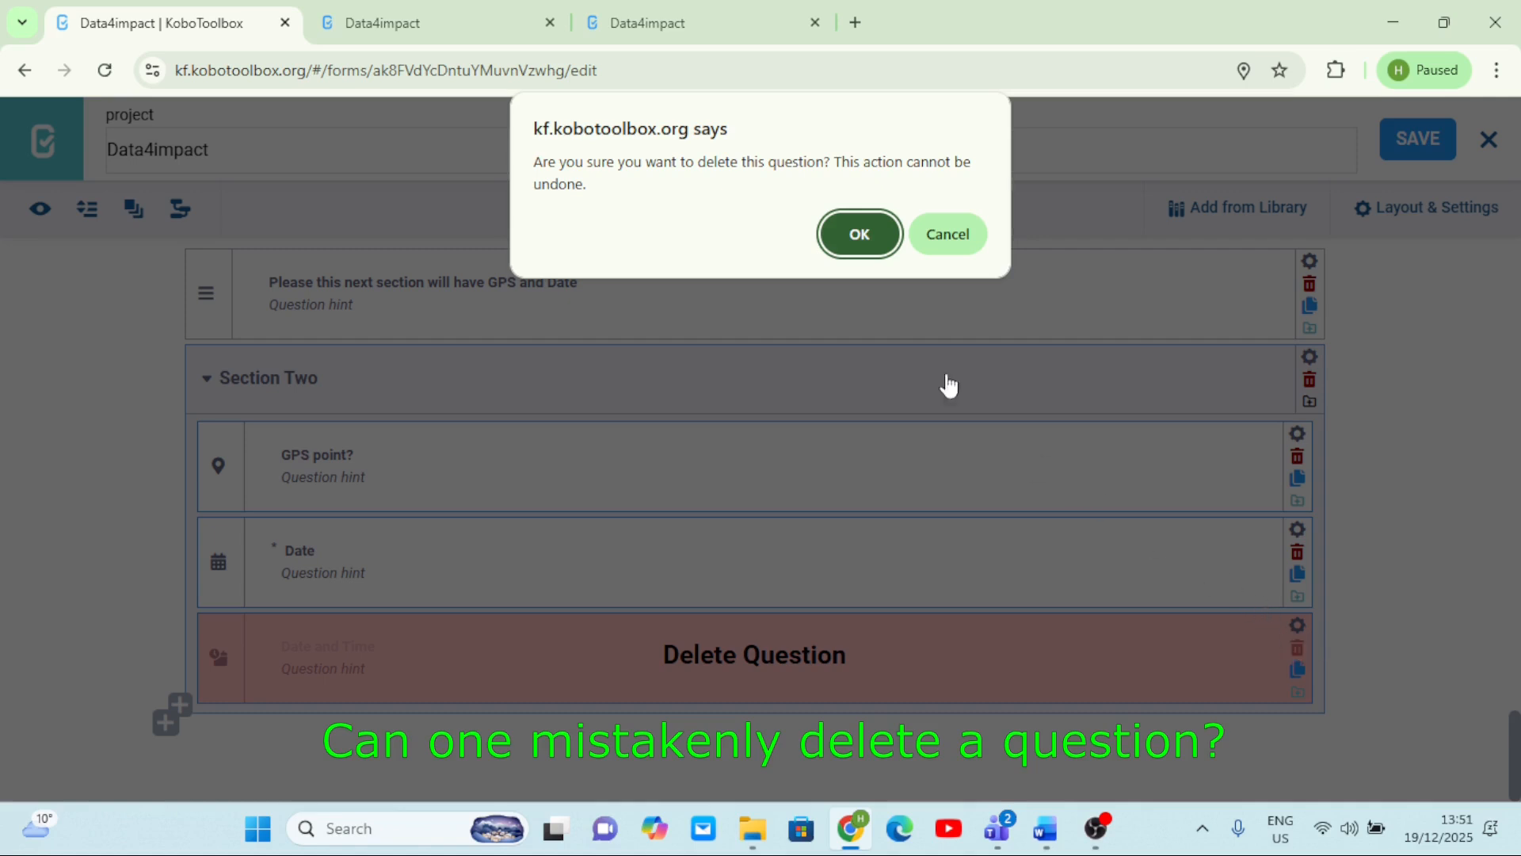
left_click(867, 231)
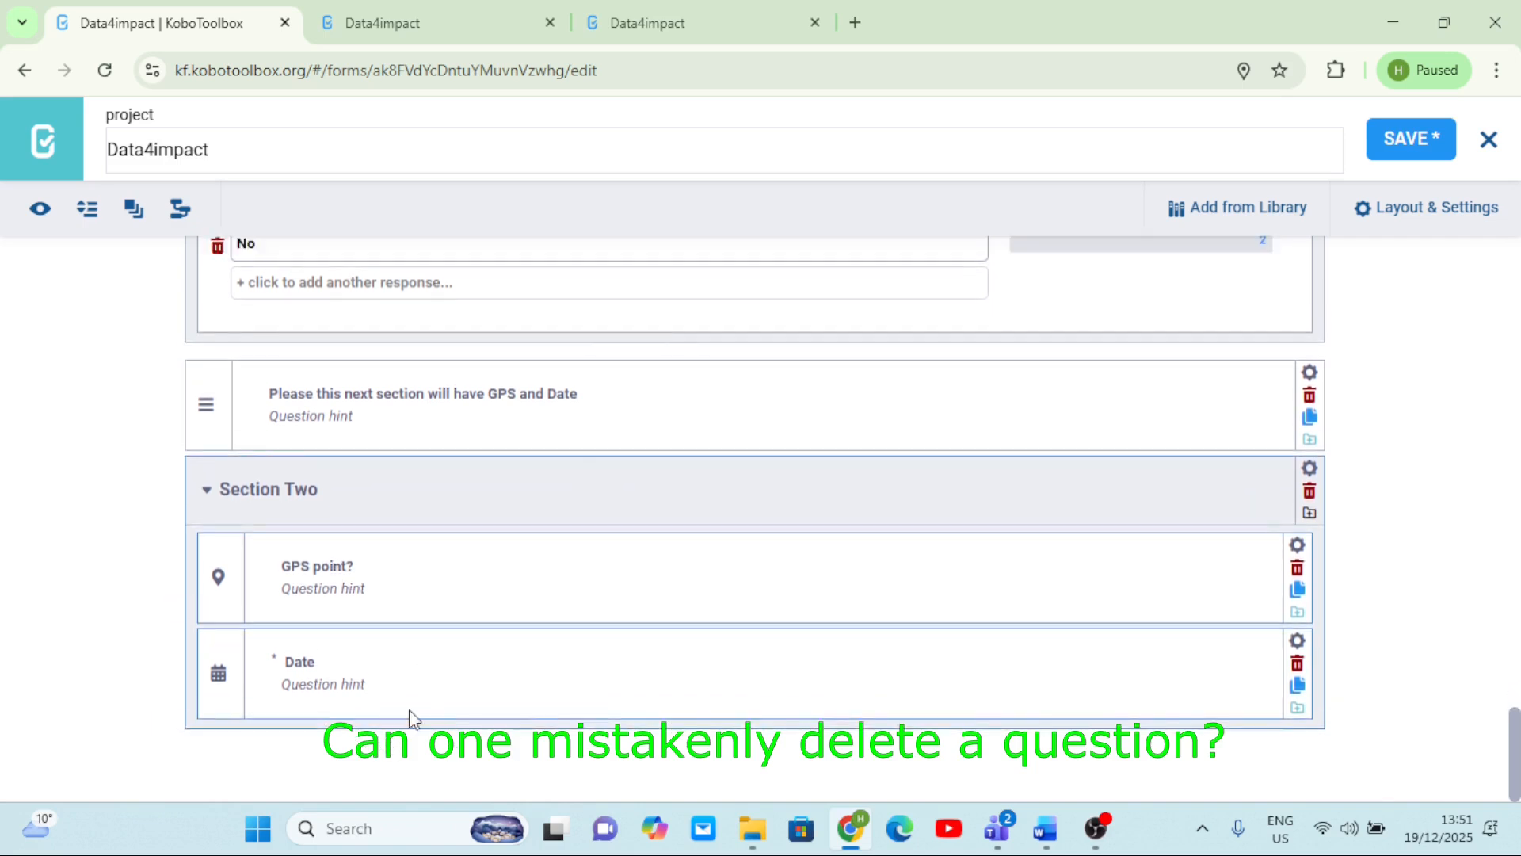
left_click(1488, 143)
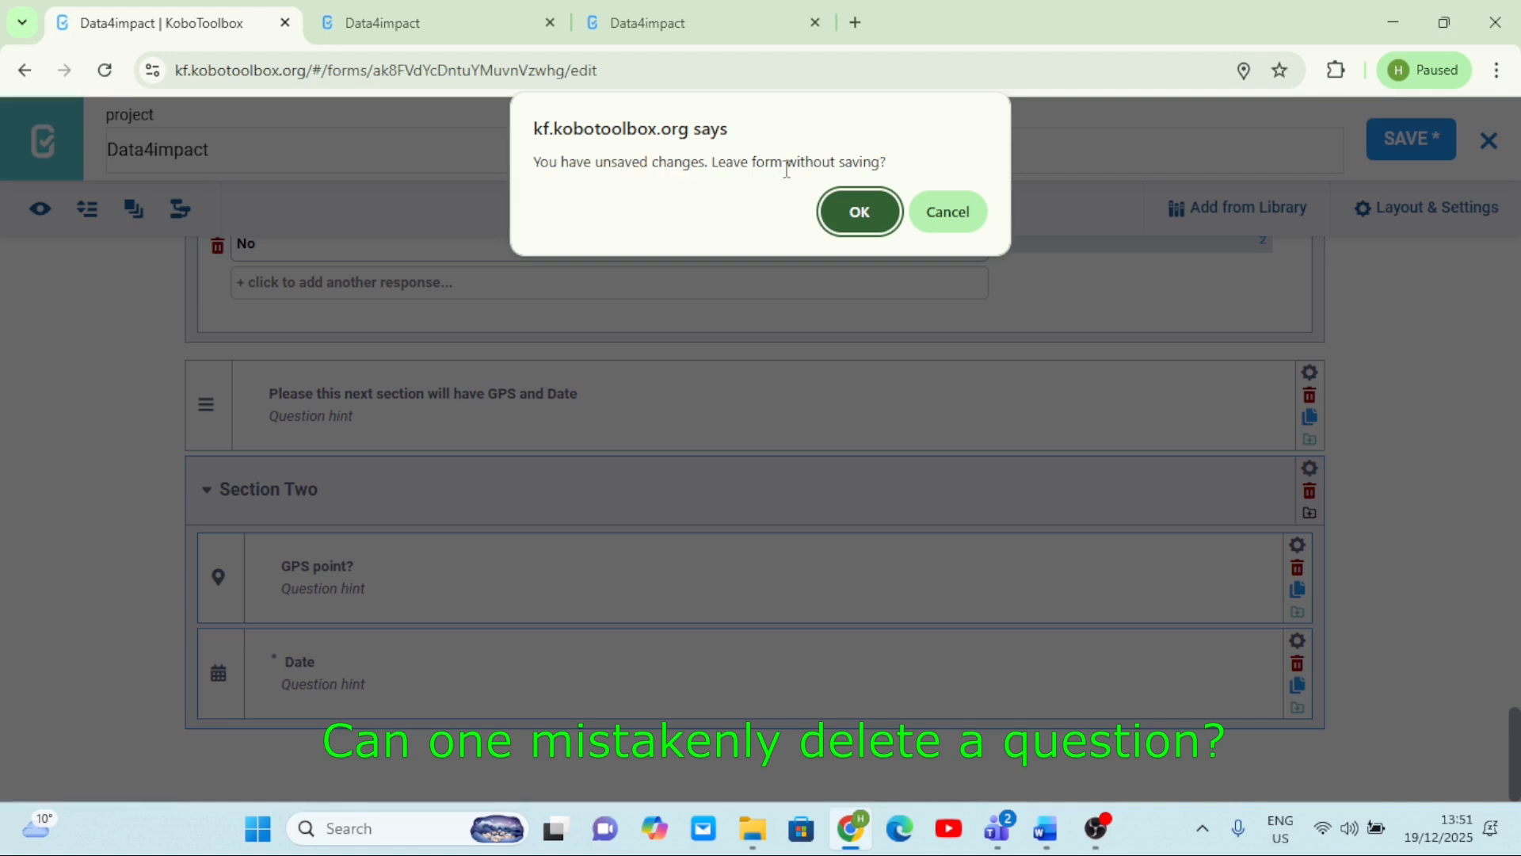
left_click(858, 210)
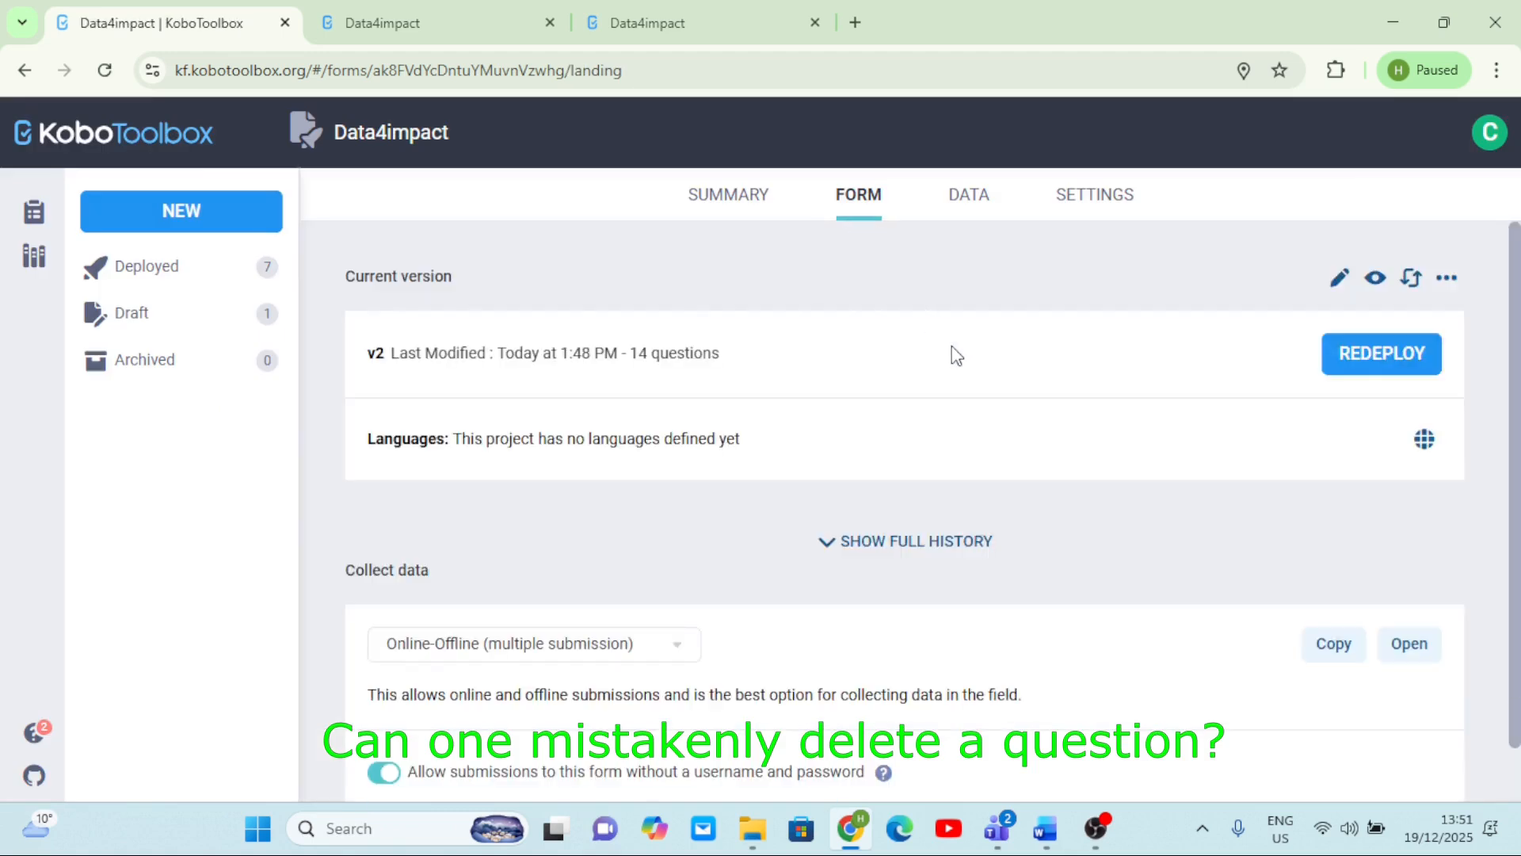
left_click(1338, 279)
scroll(725, 383, "down", 15)
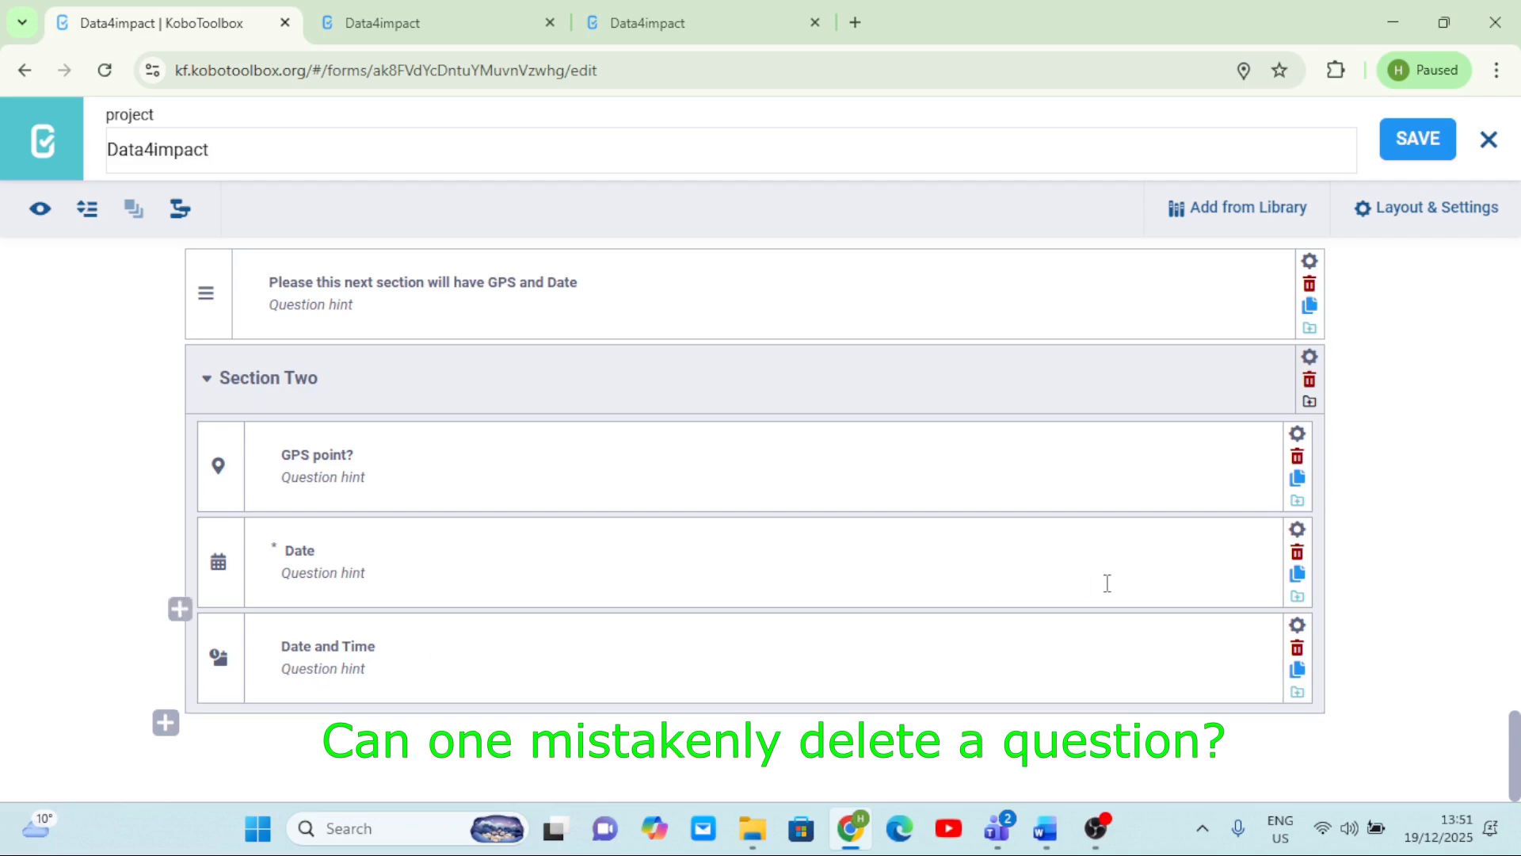
left_click(1297, 651)
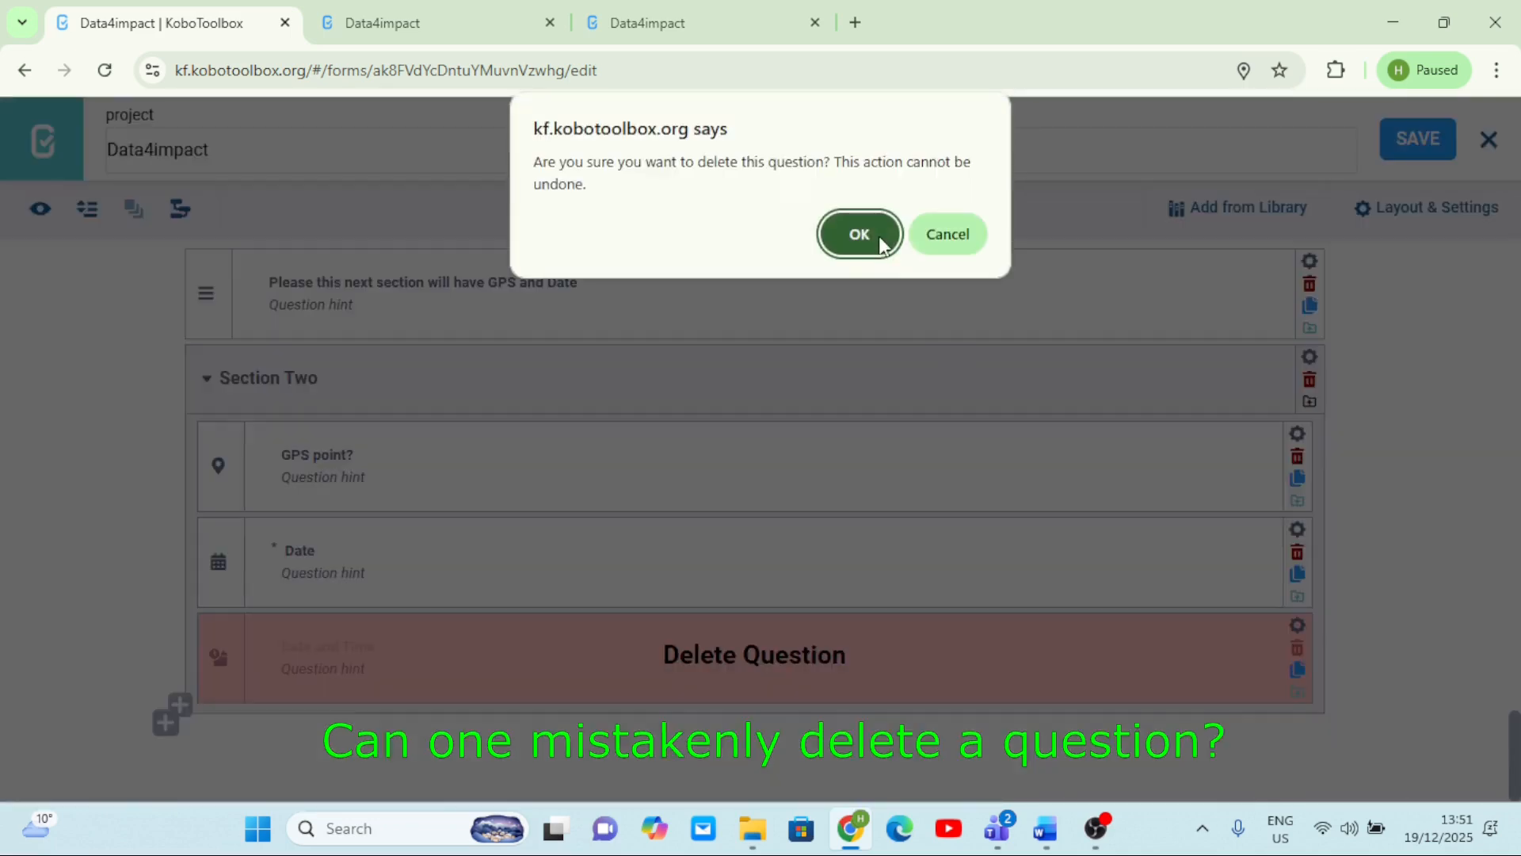
left_click(875, 231)
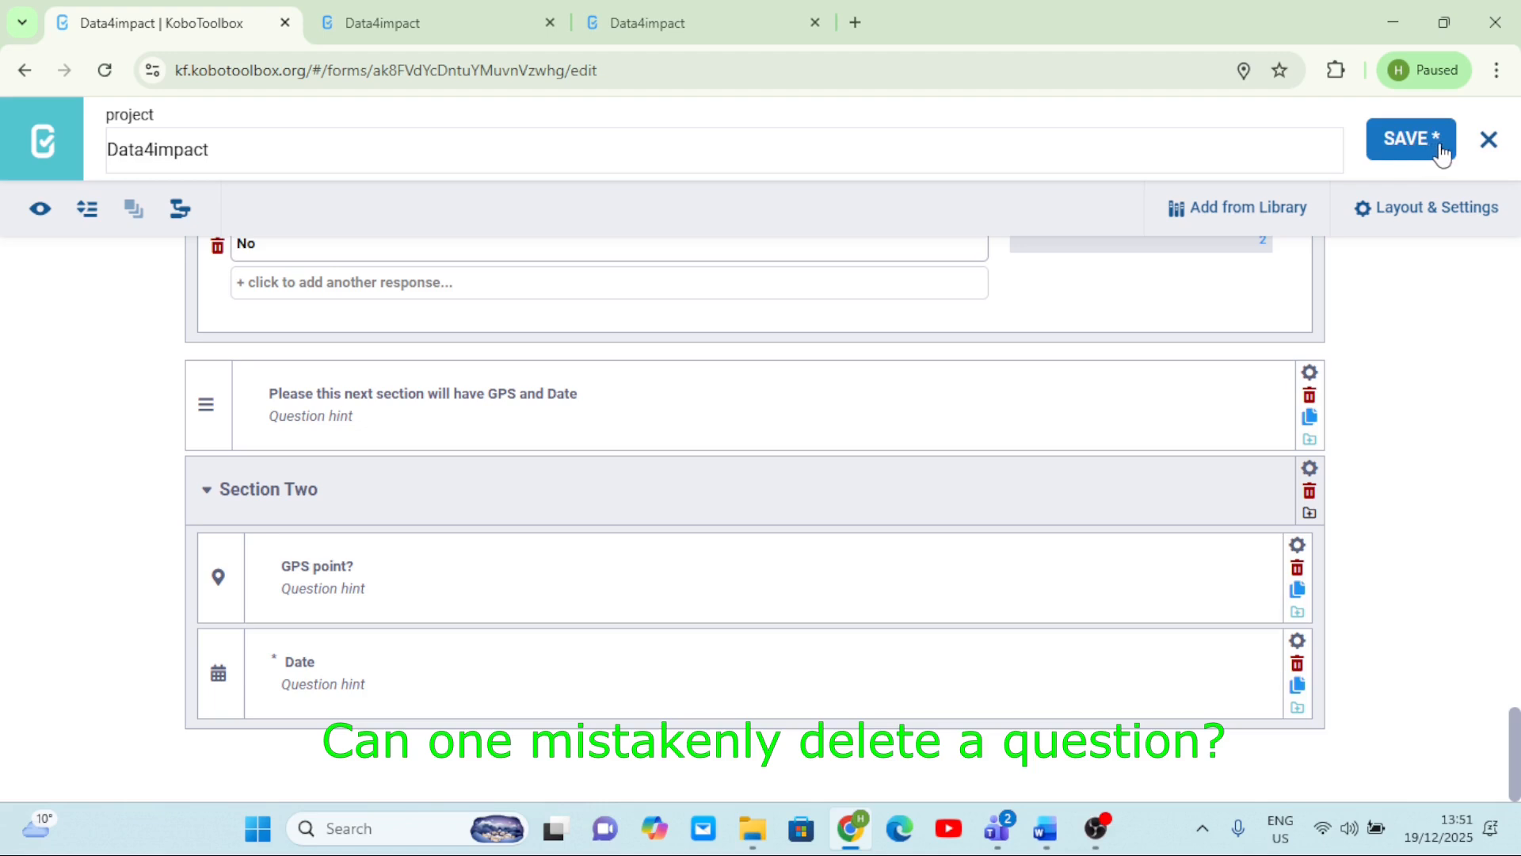
scroll(889, 581, "down", 1)
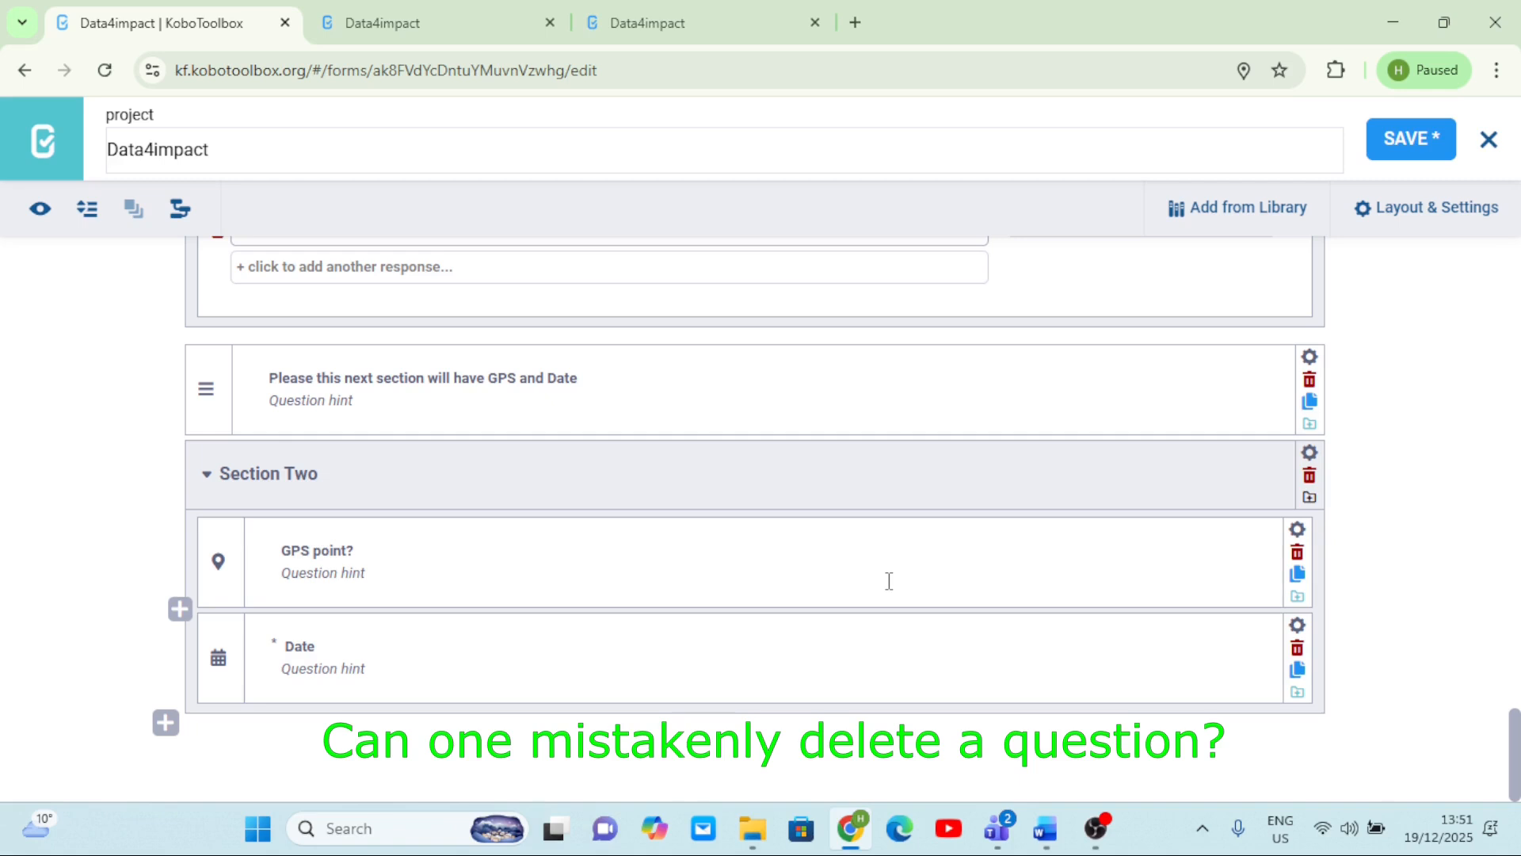
scroll(888, 581, "up", 1)
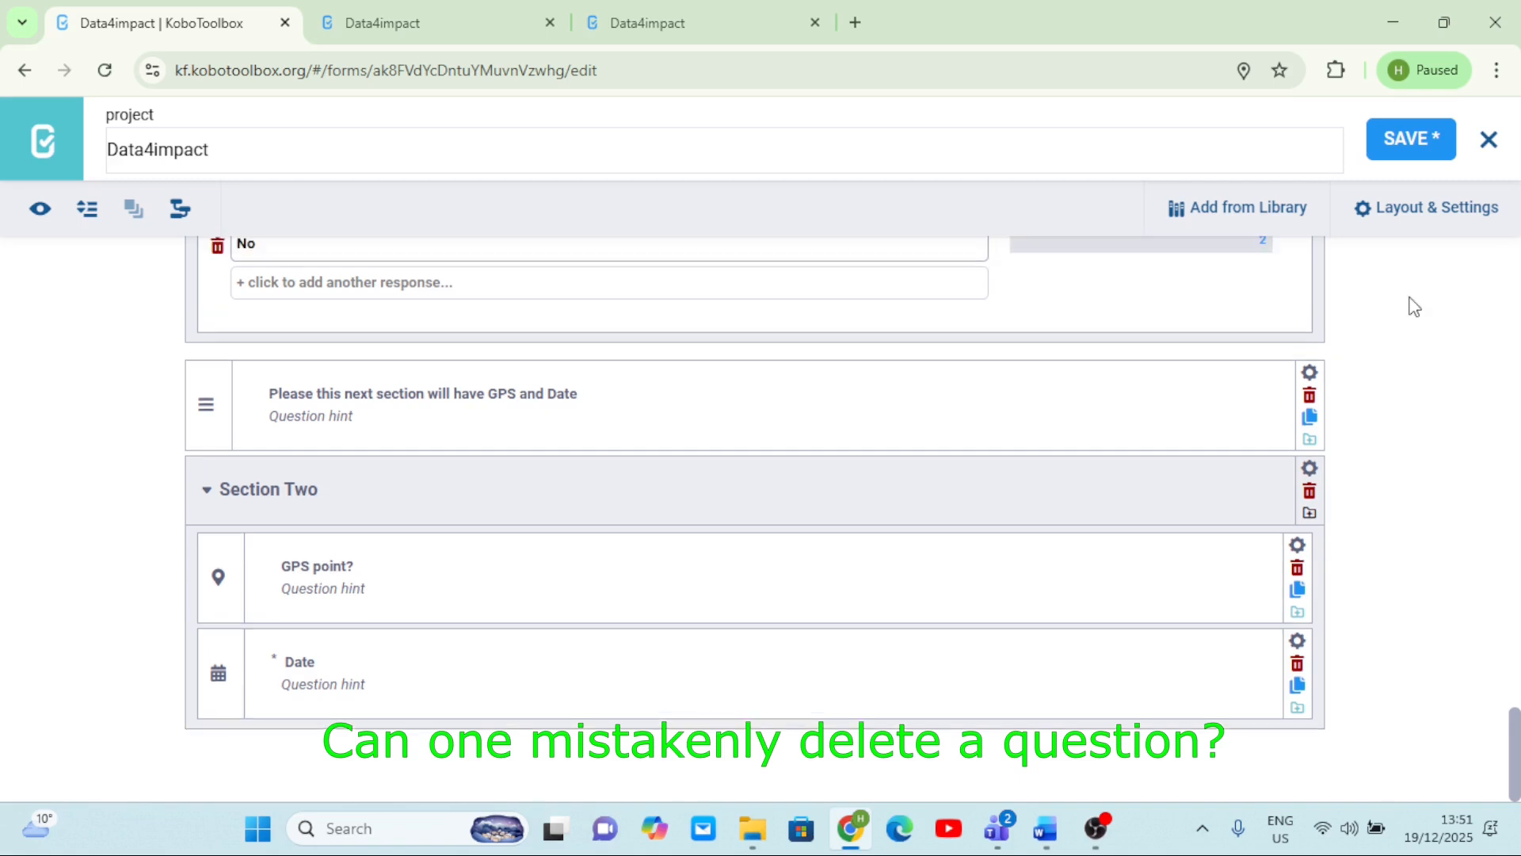
left_click(1488, 140)
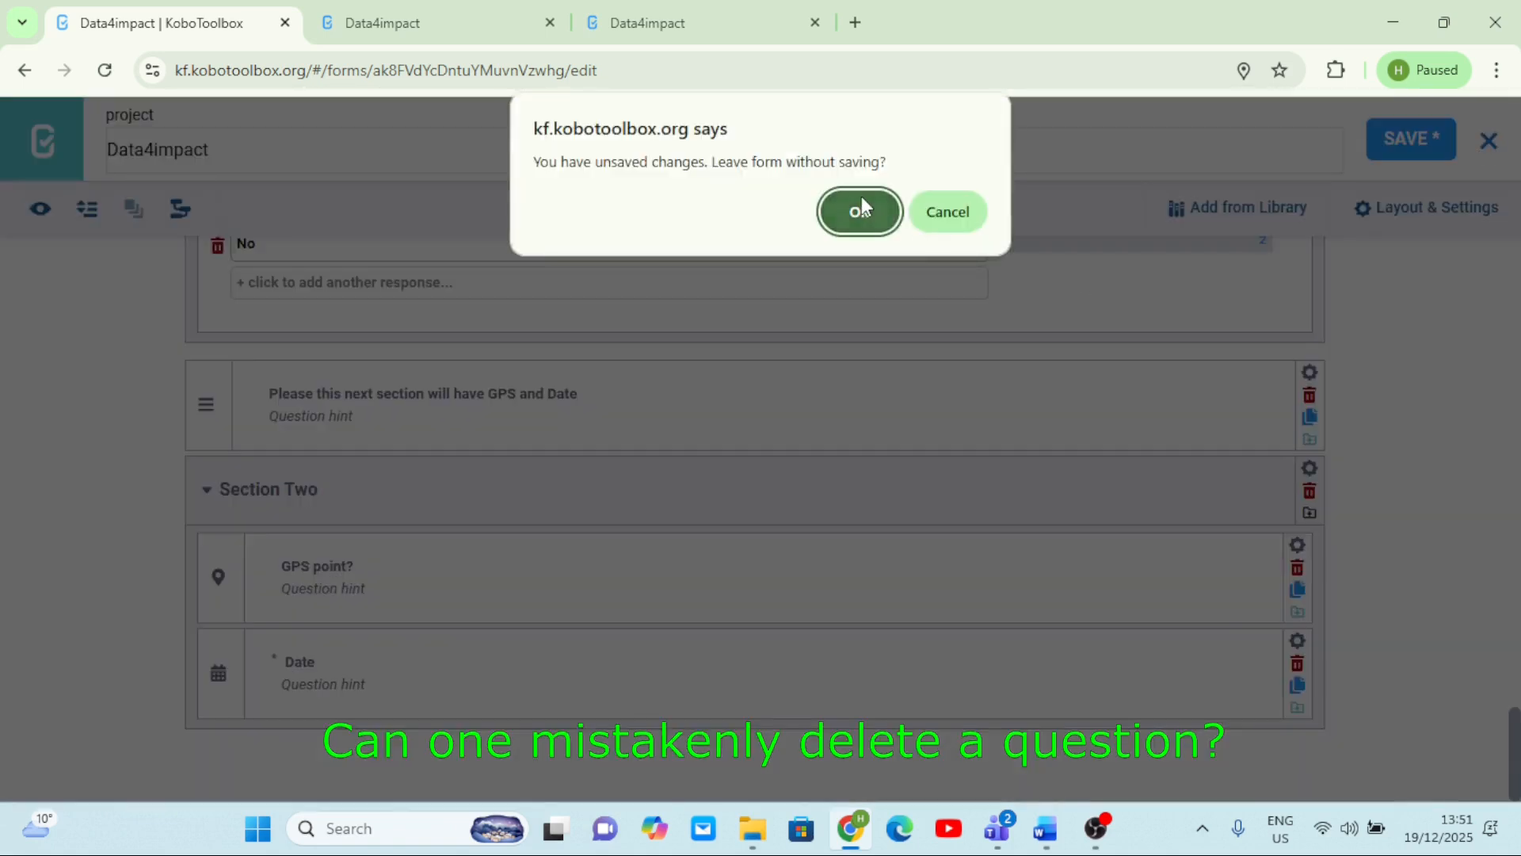
left_click(862, 196)
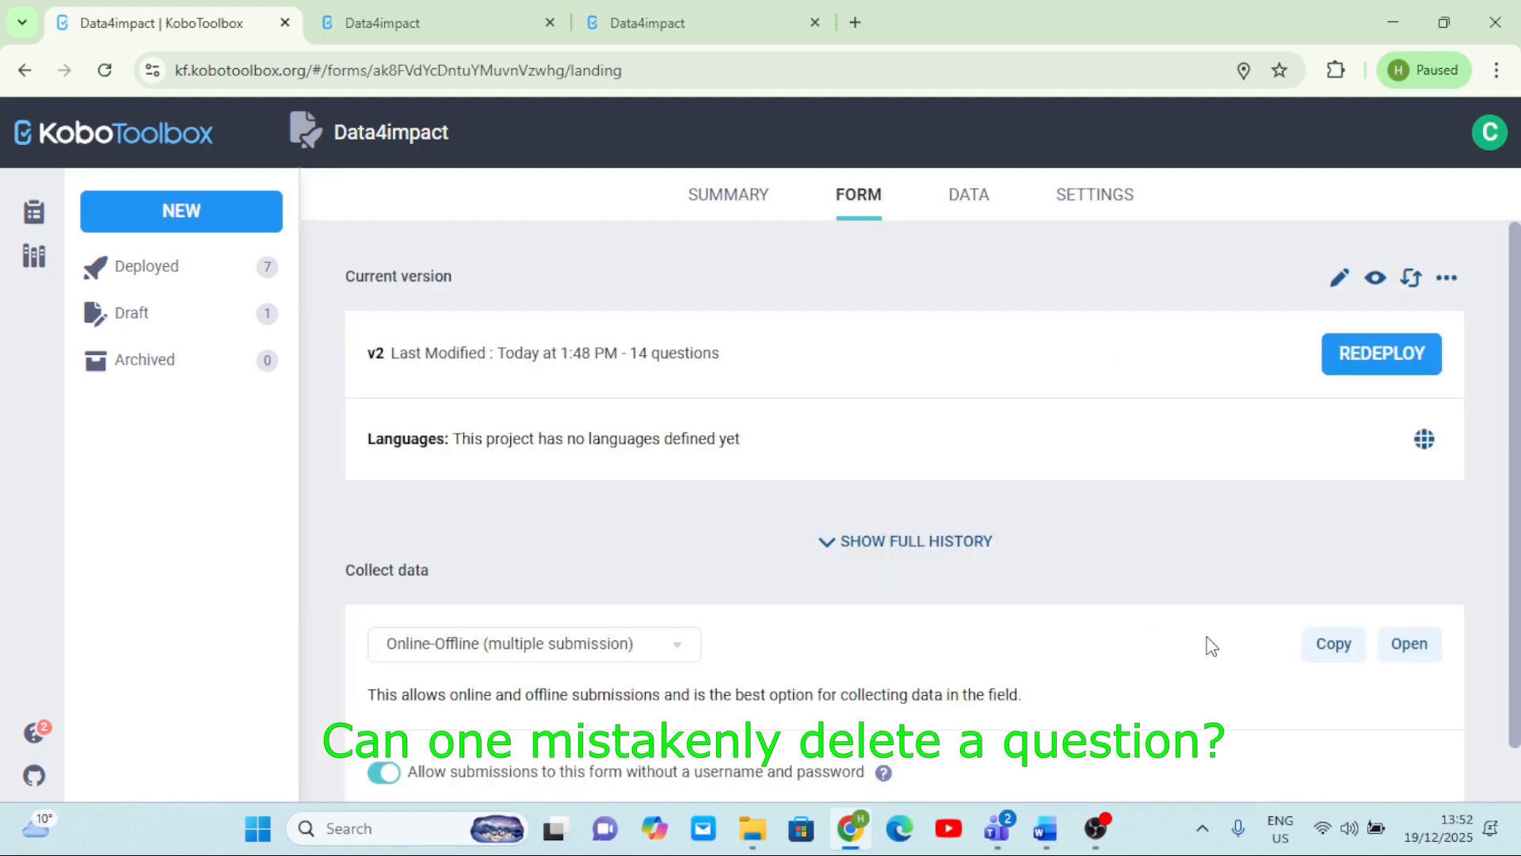
Step: Return to My Projects and open the Data4impact project
scroll(937, 403, "down", 1)
scroll(937, 402, "up", 1)
scroll(937, 403, "down", 1)
scroll(938, 403, "up", 1)
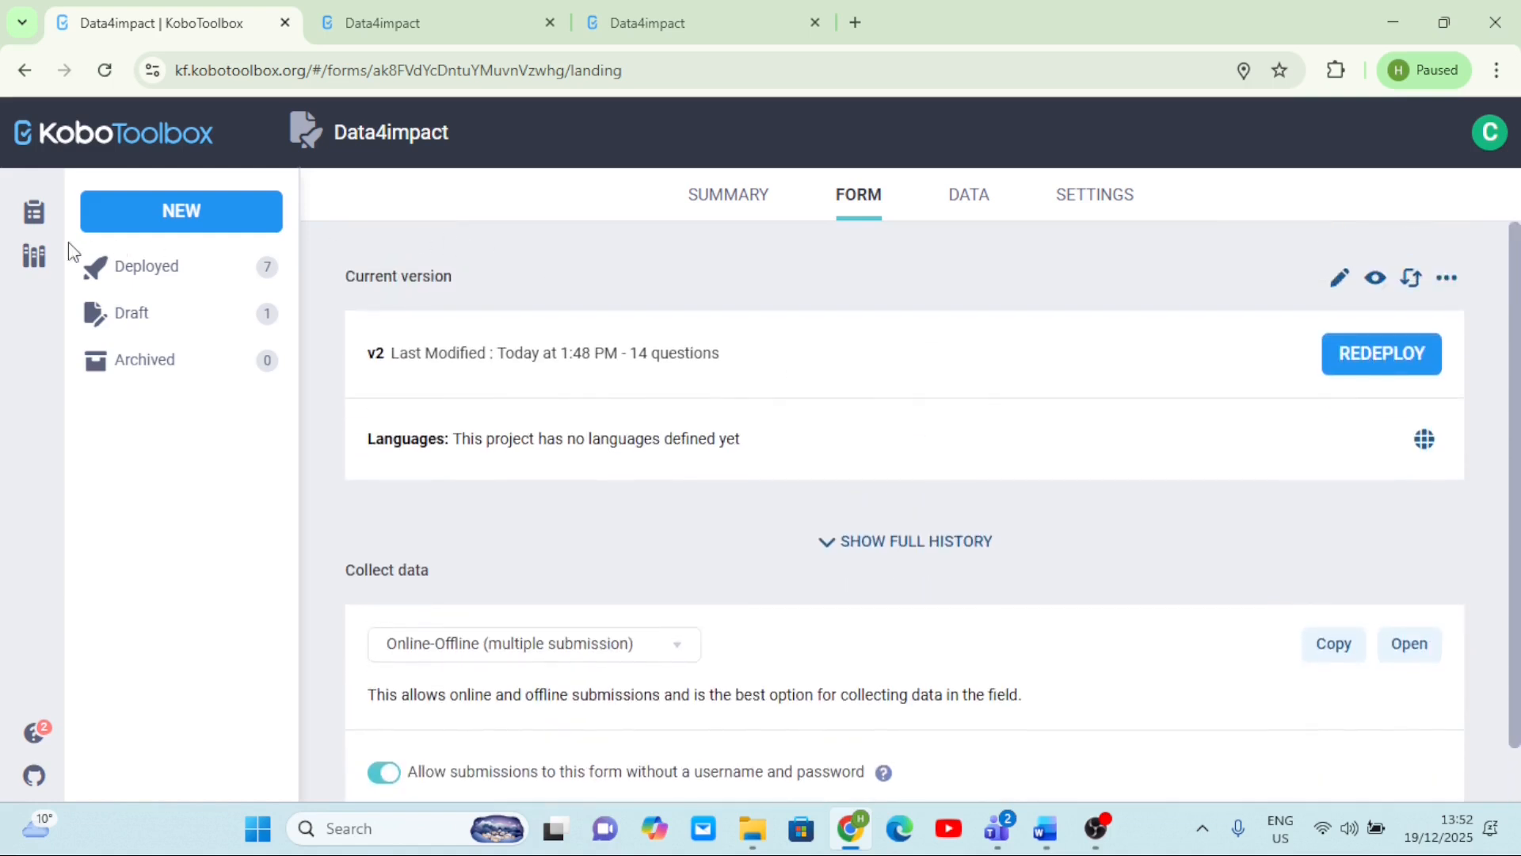
left_click(29, 212)
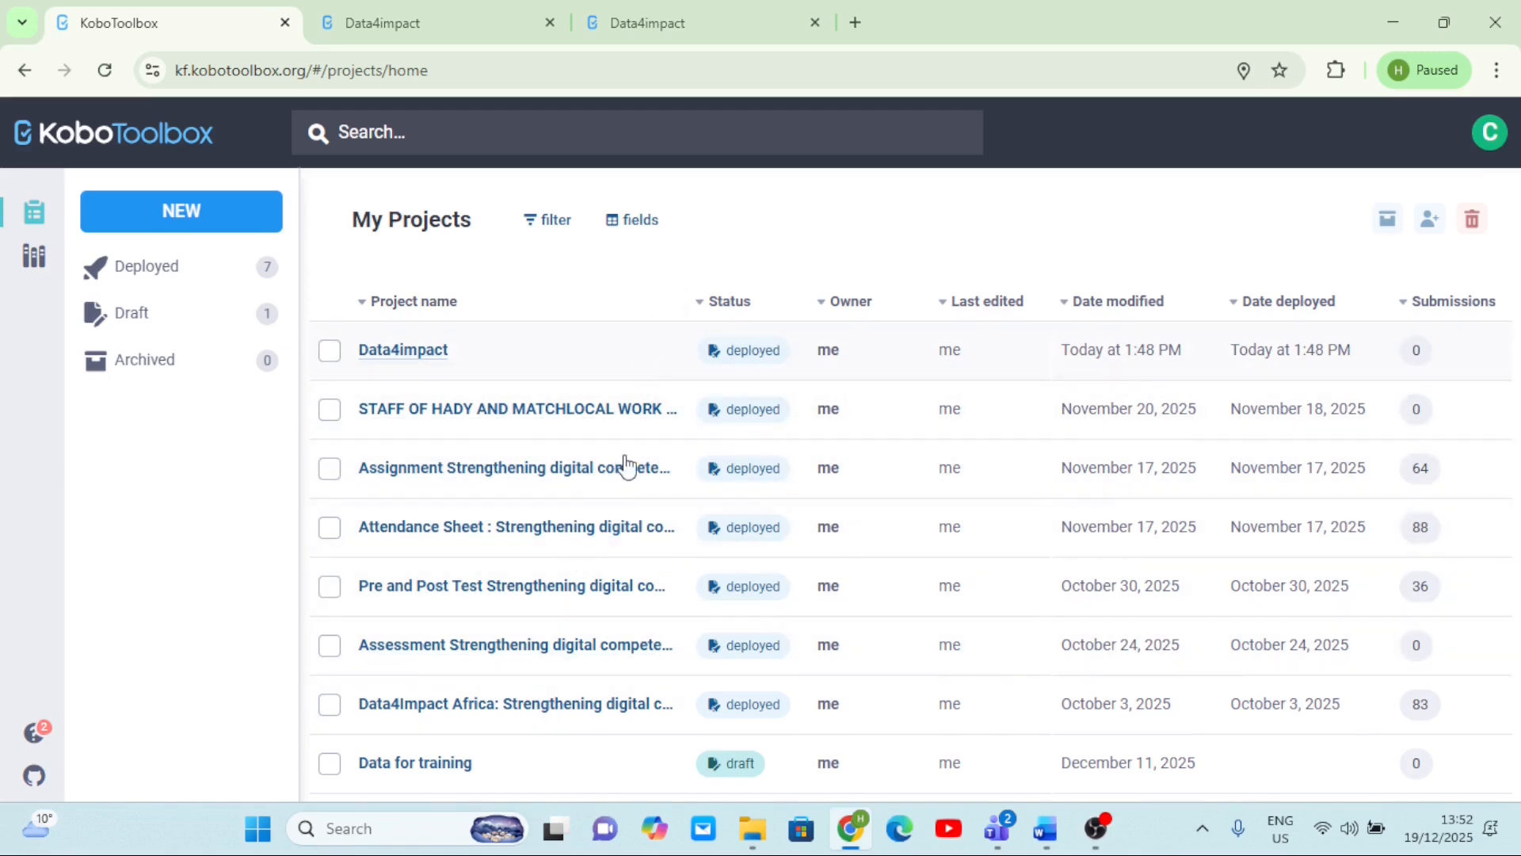
left_click(414, 358)
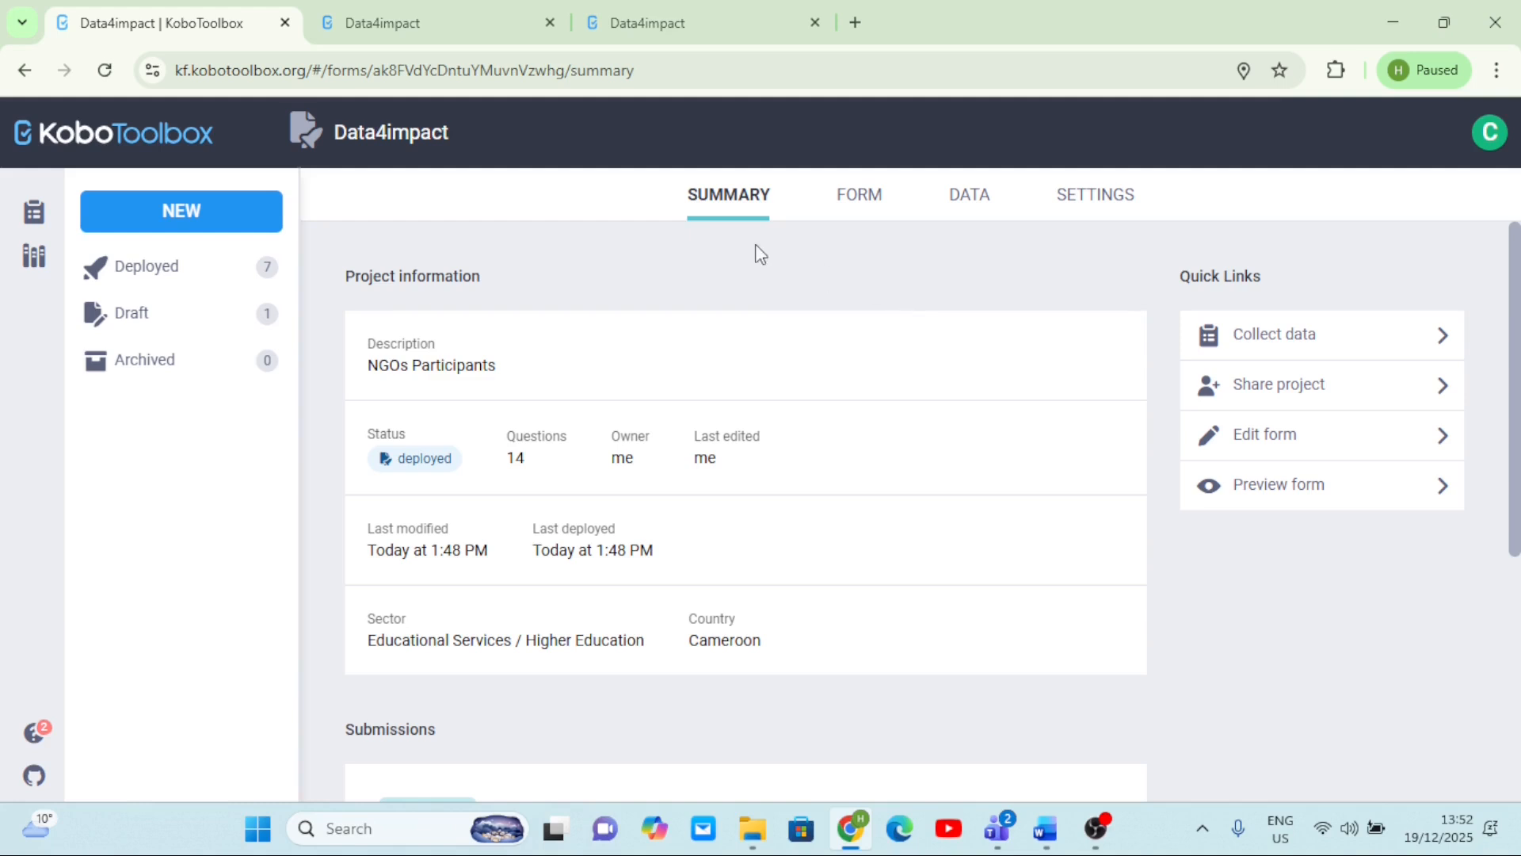
Step: Review the Data4impact summary and Form tab details, then check and close the sharing permissions
scroll(710, 554, "down", 2)
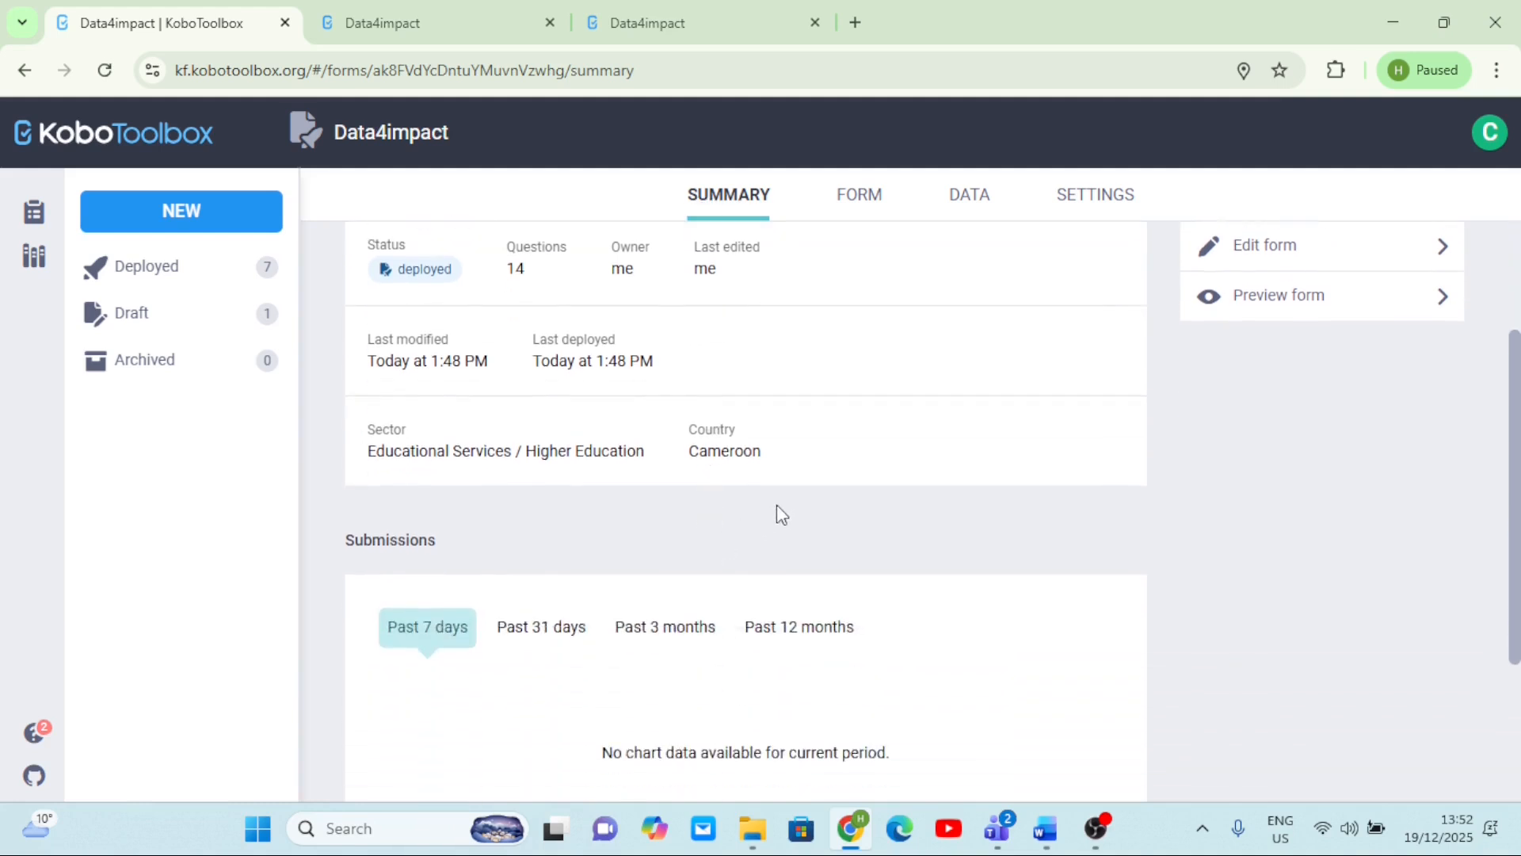
scroll(776, 514, "down", 3)
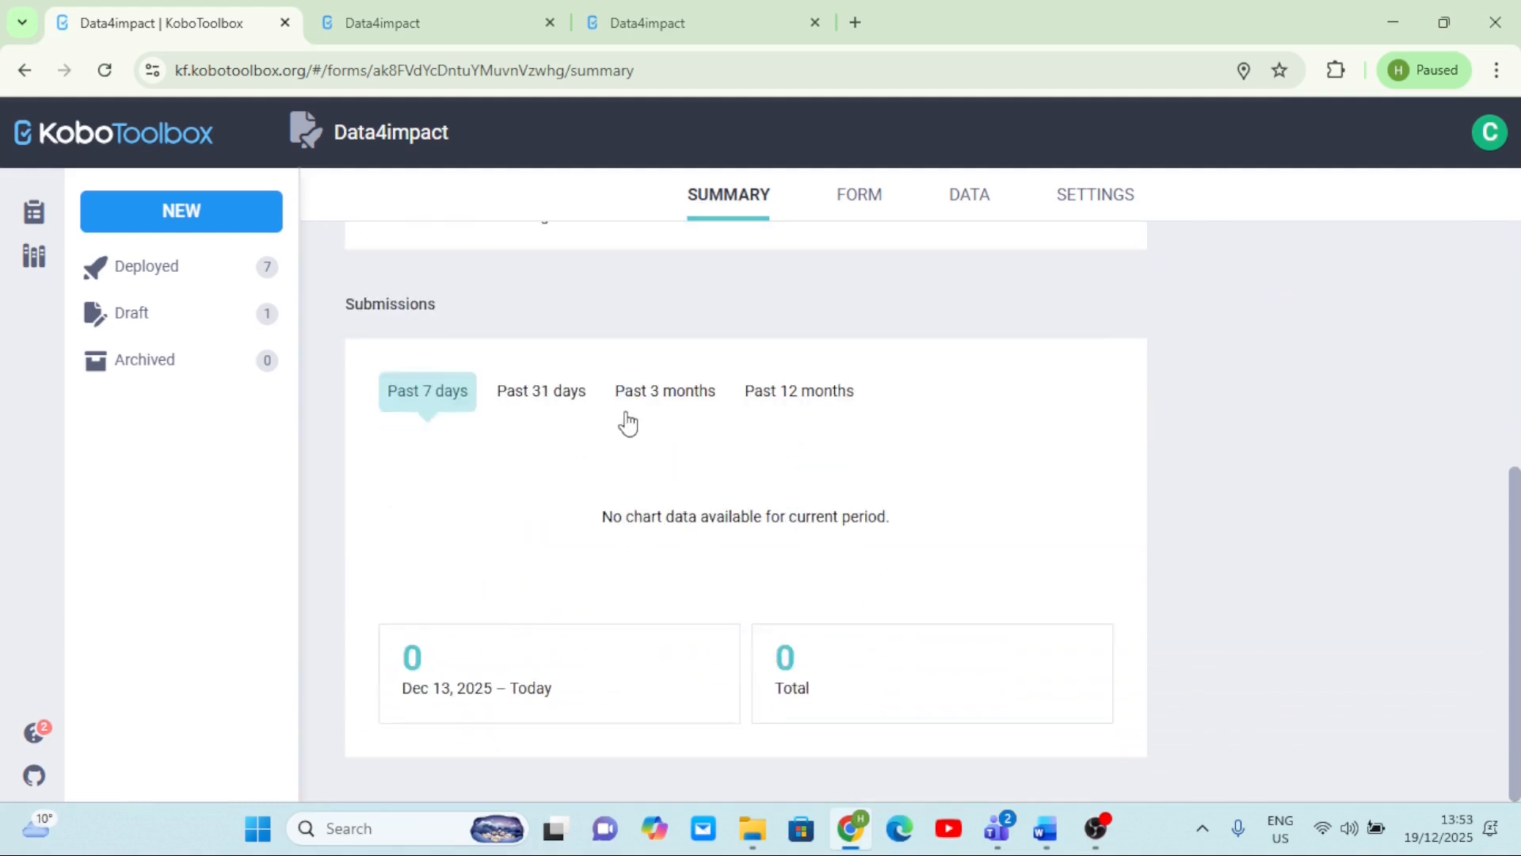
scroll(622, 424, "up", 4)
scroll(628, 423, "up", 2)
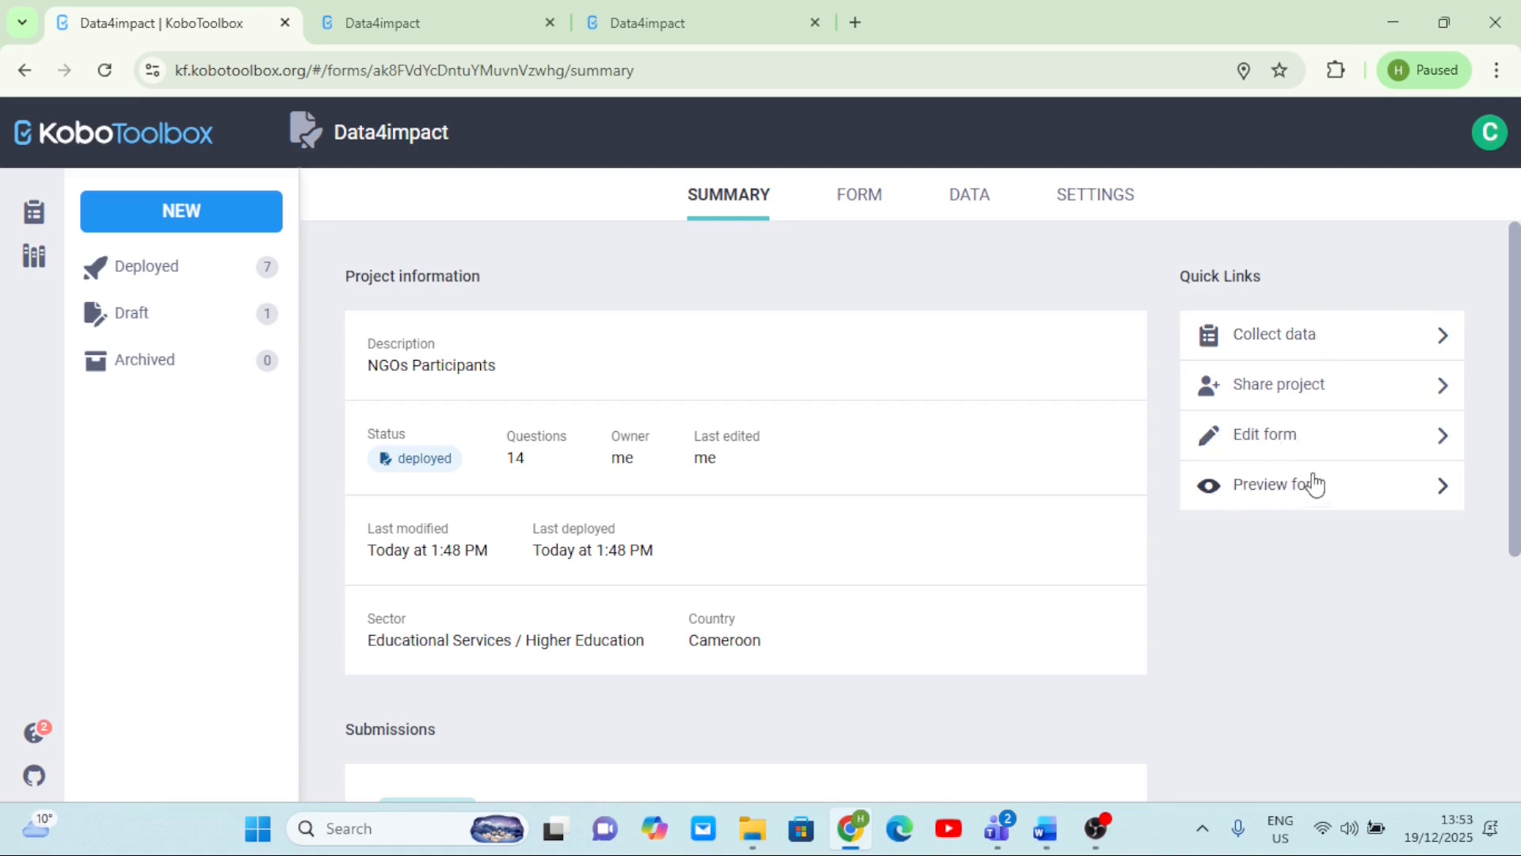
left_click(1266, 337)
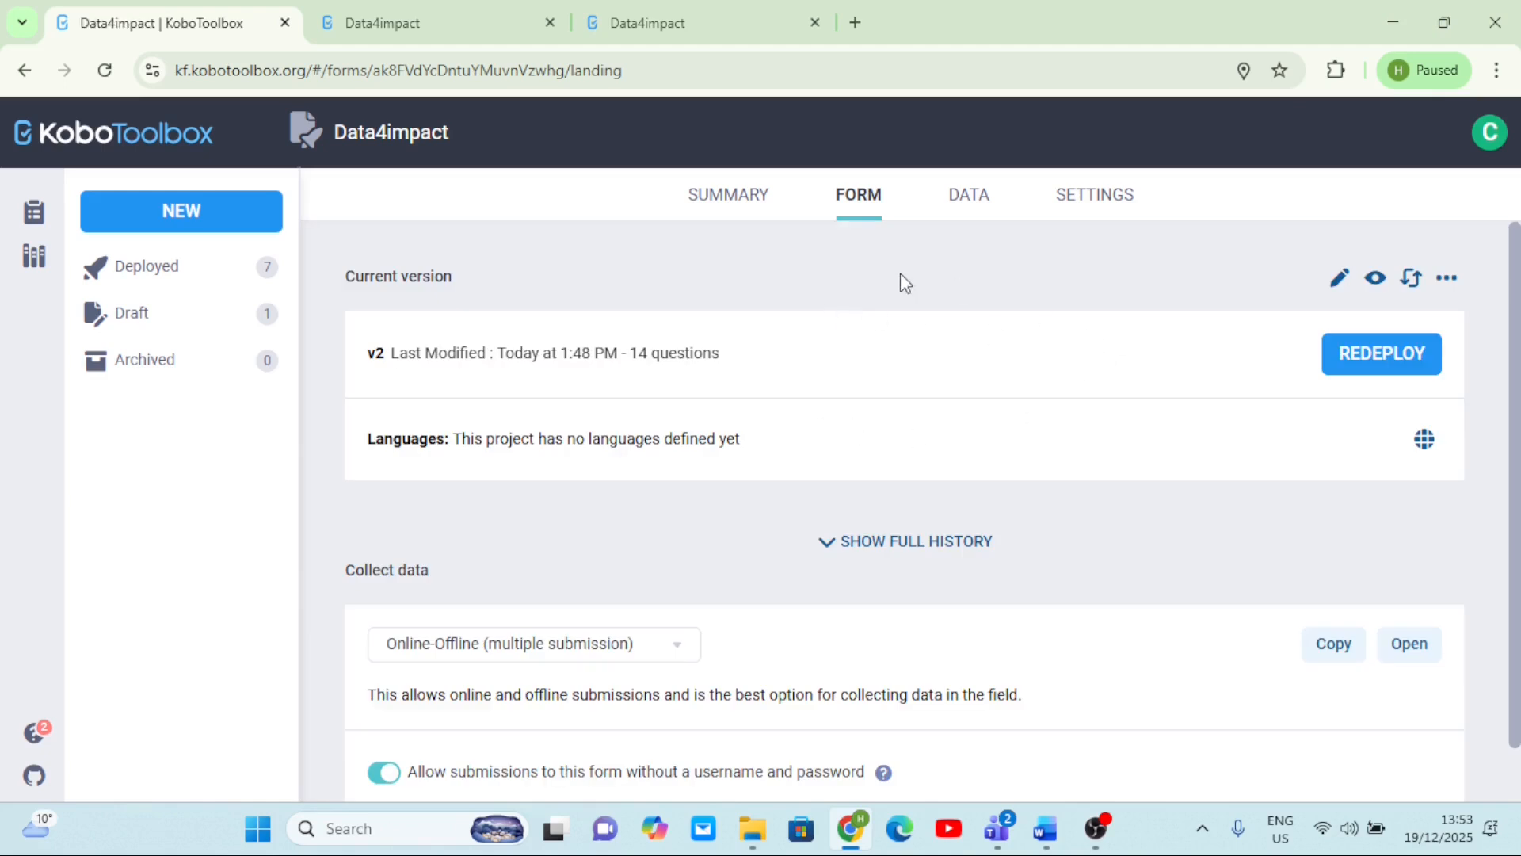
left_click(743, 200)
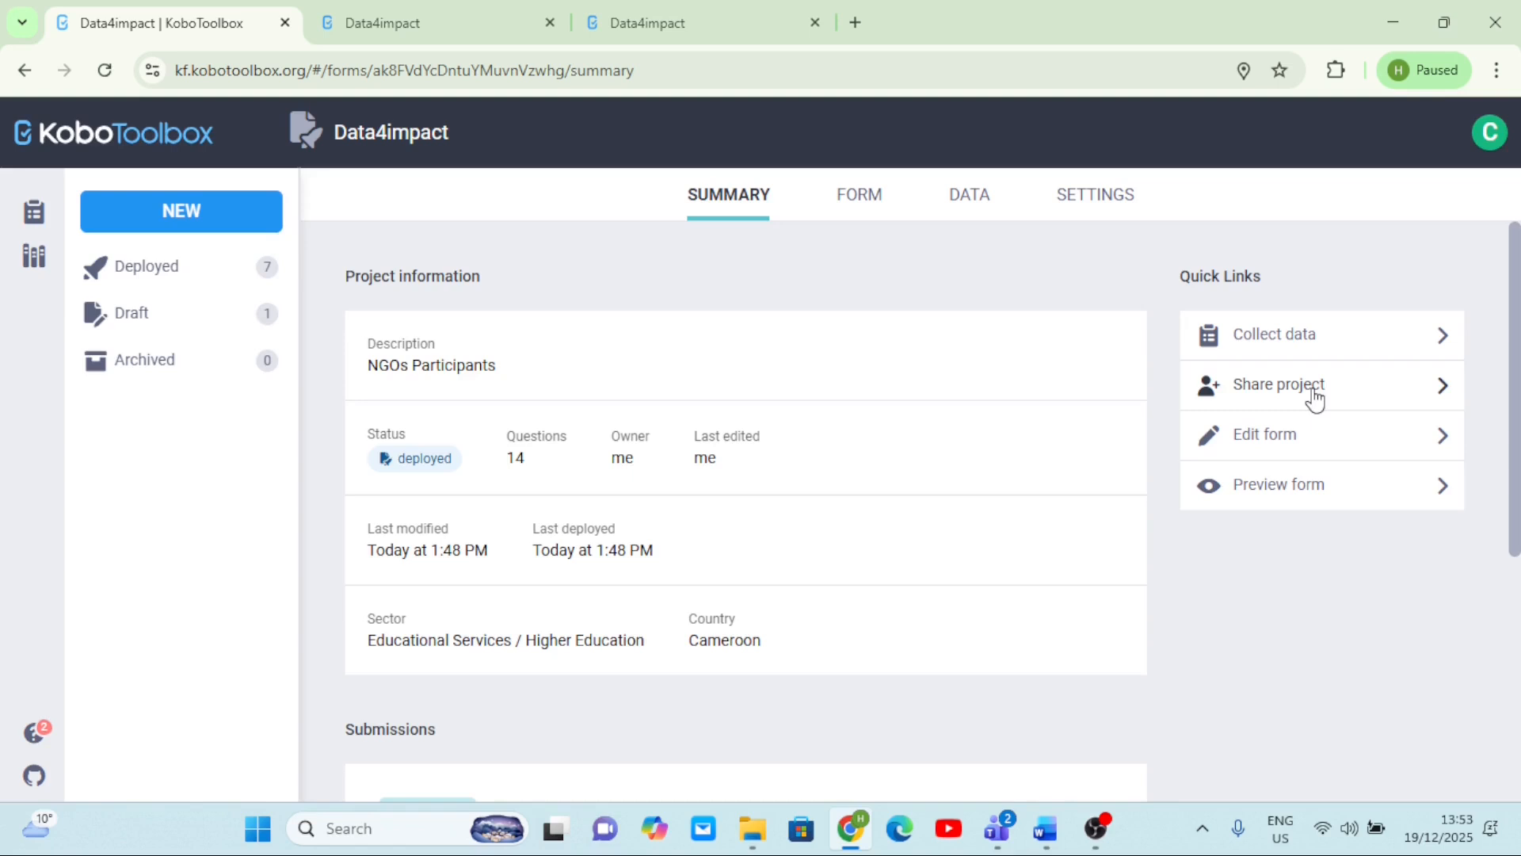
left_click(1314, 392)
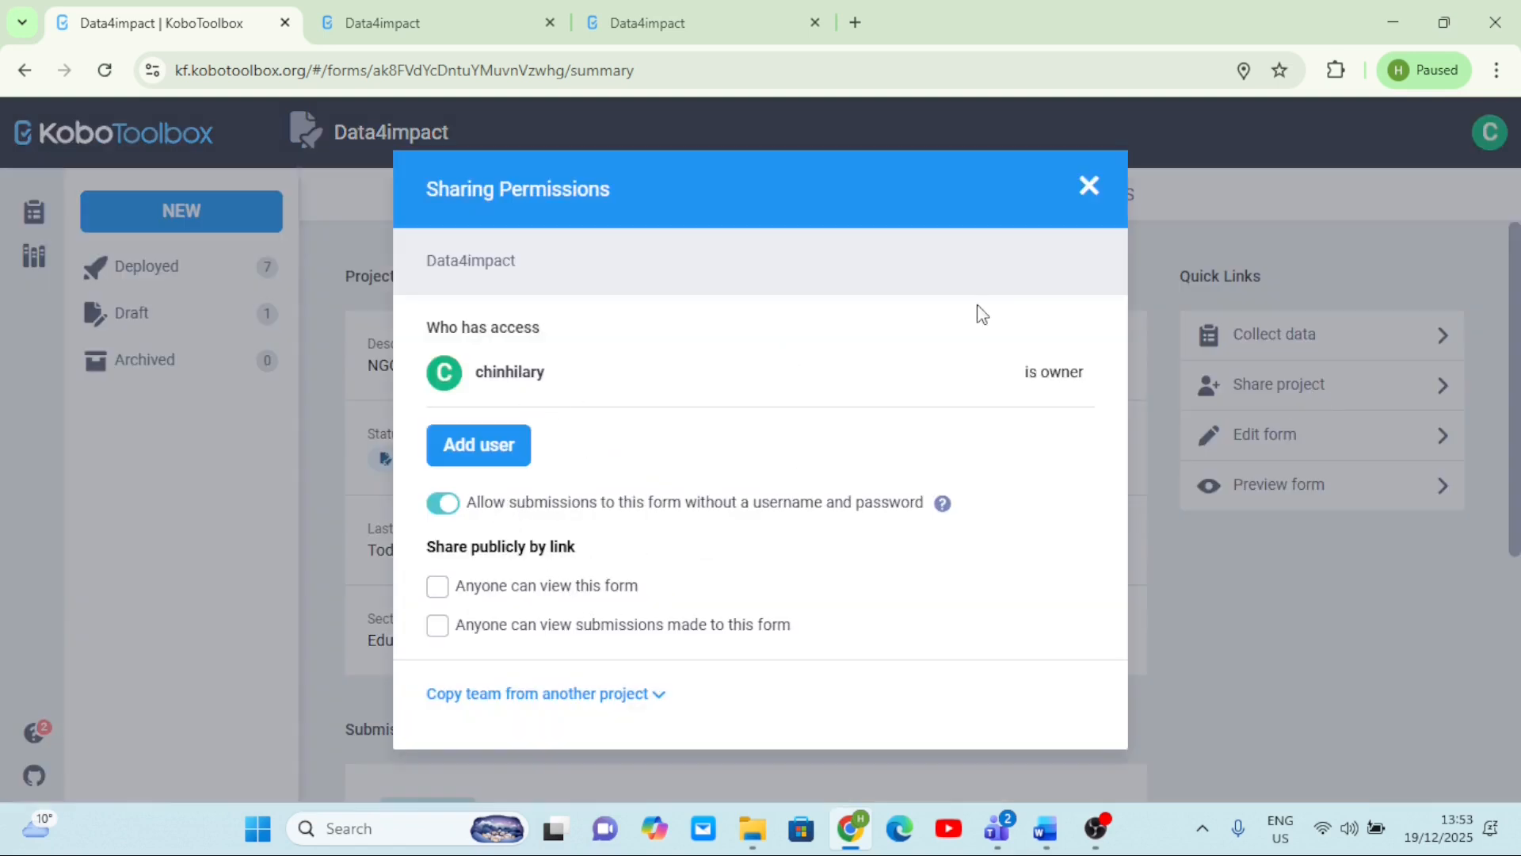
left_click(1090, 189)
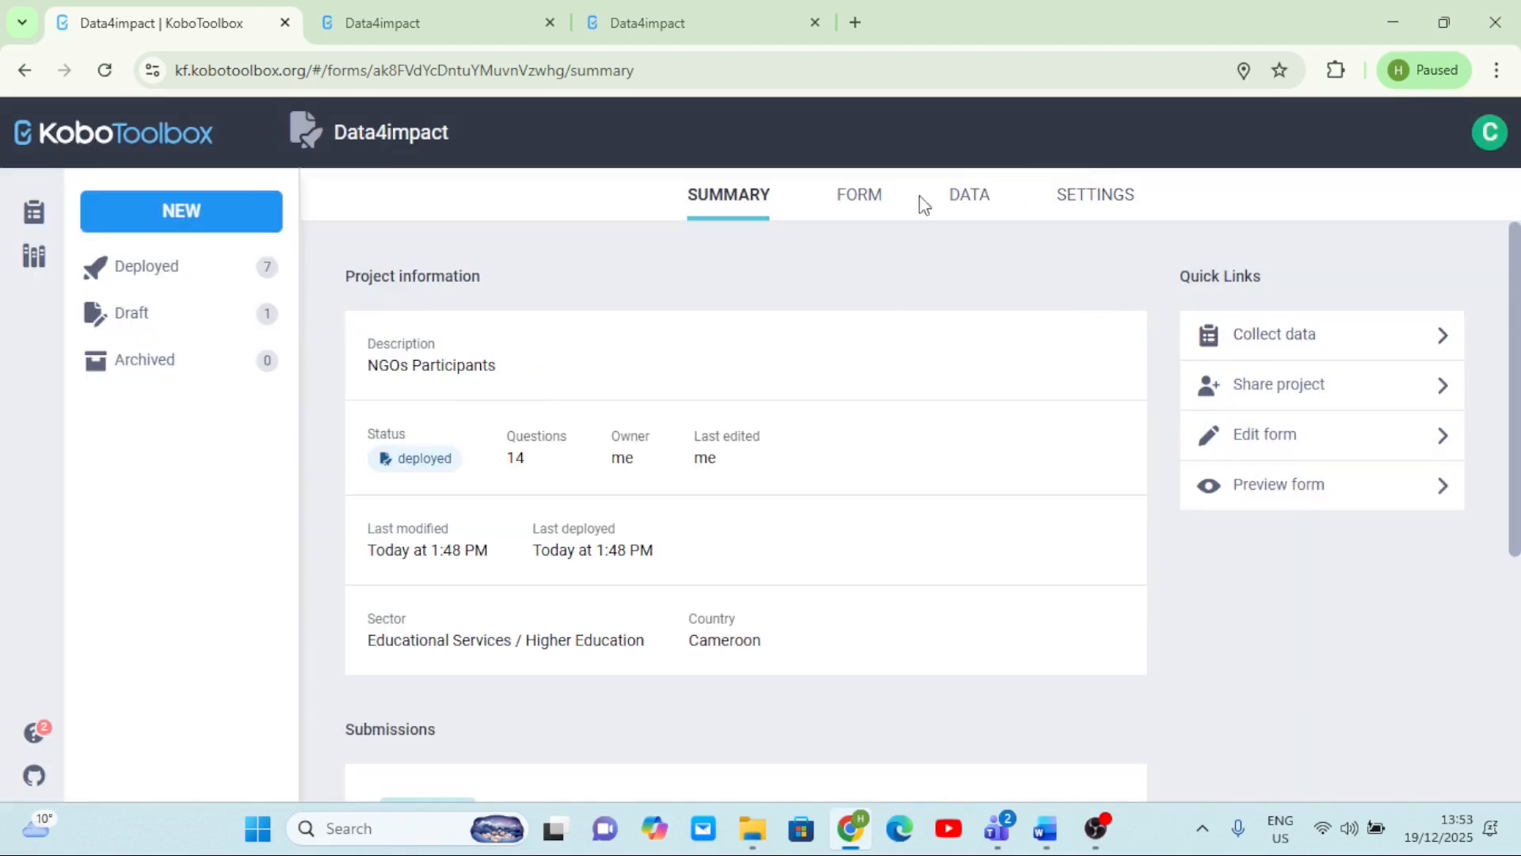
left_click(1303, 461)
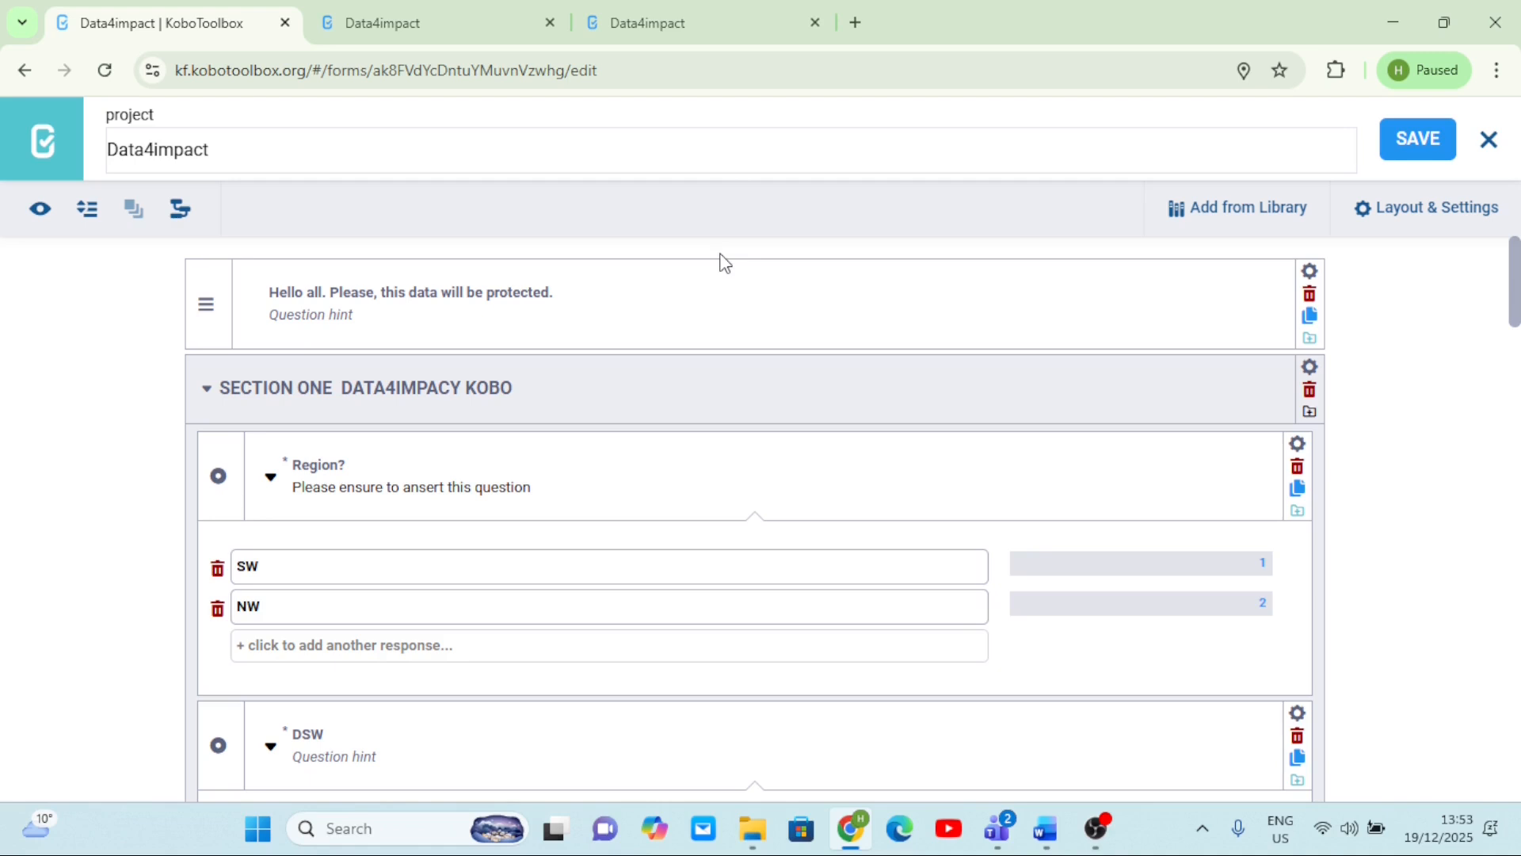
left_click(25, 71)
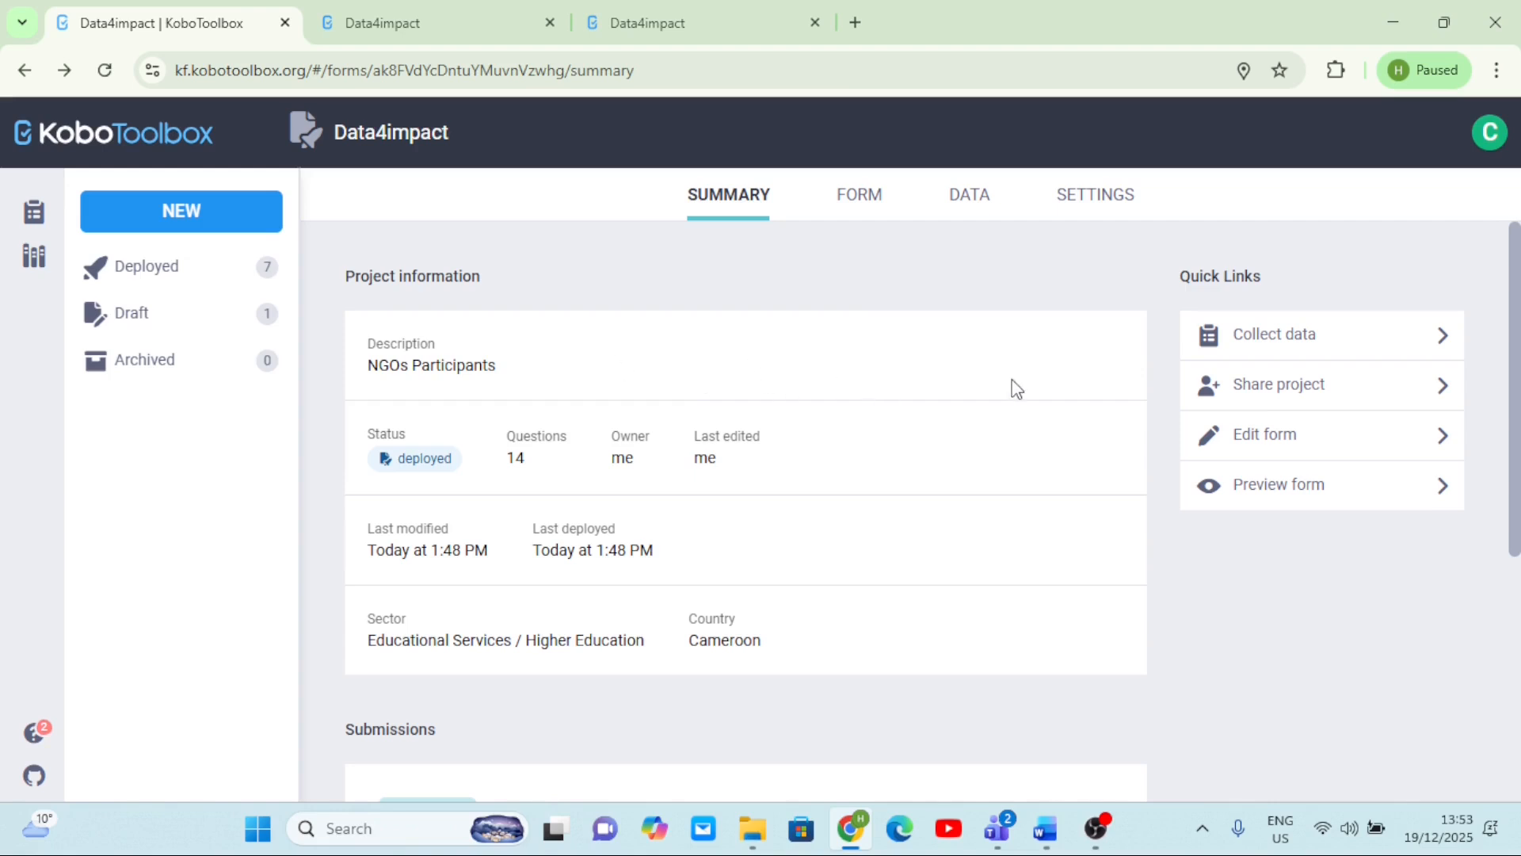
left_click(106, 70)
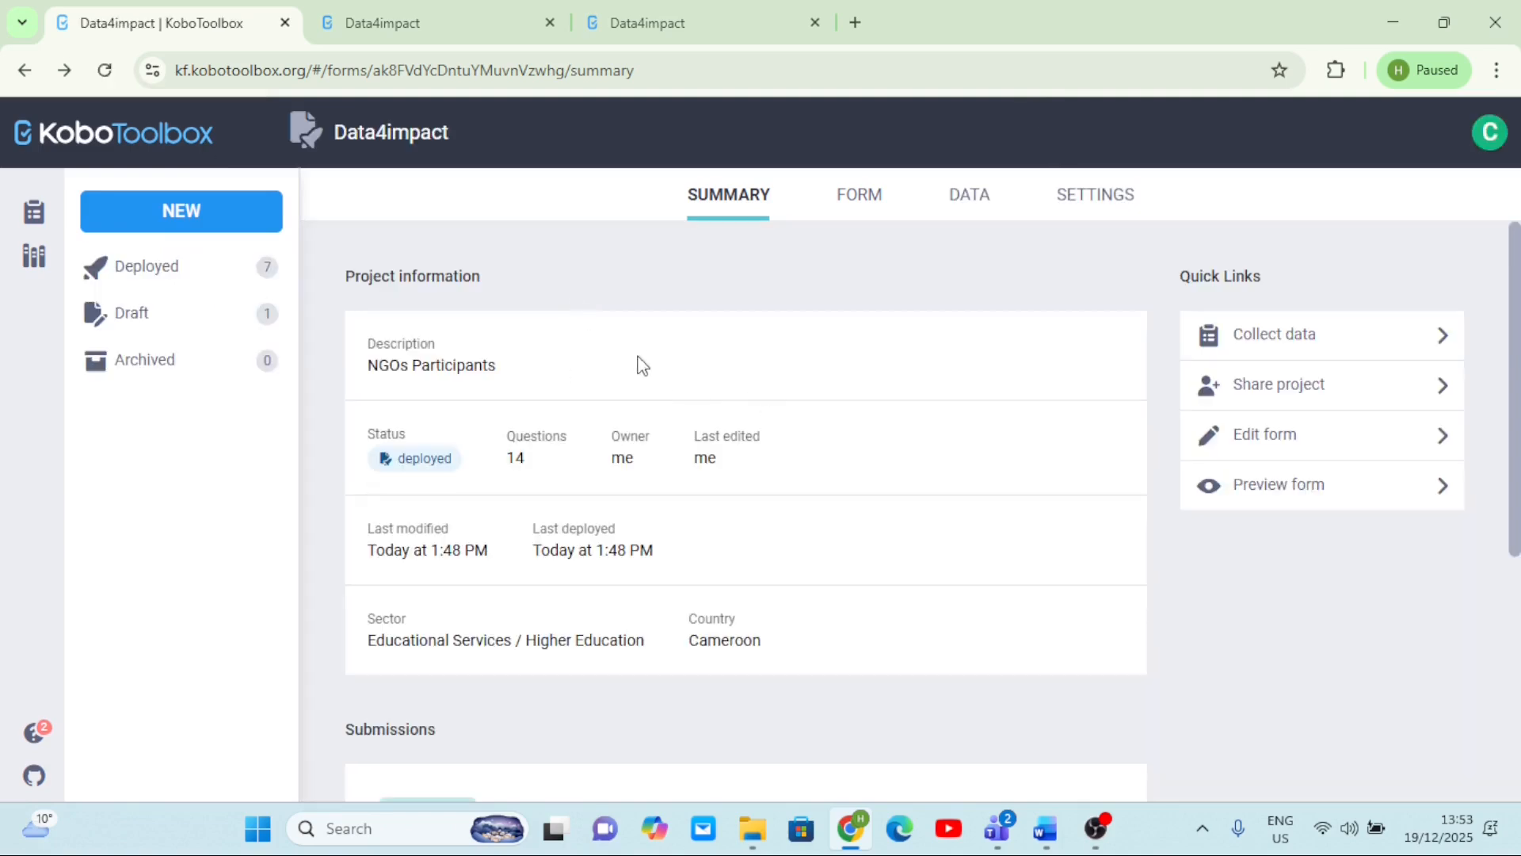
scroll(901, 454, "down", 2)
scroll(901, 454, "up", 2)
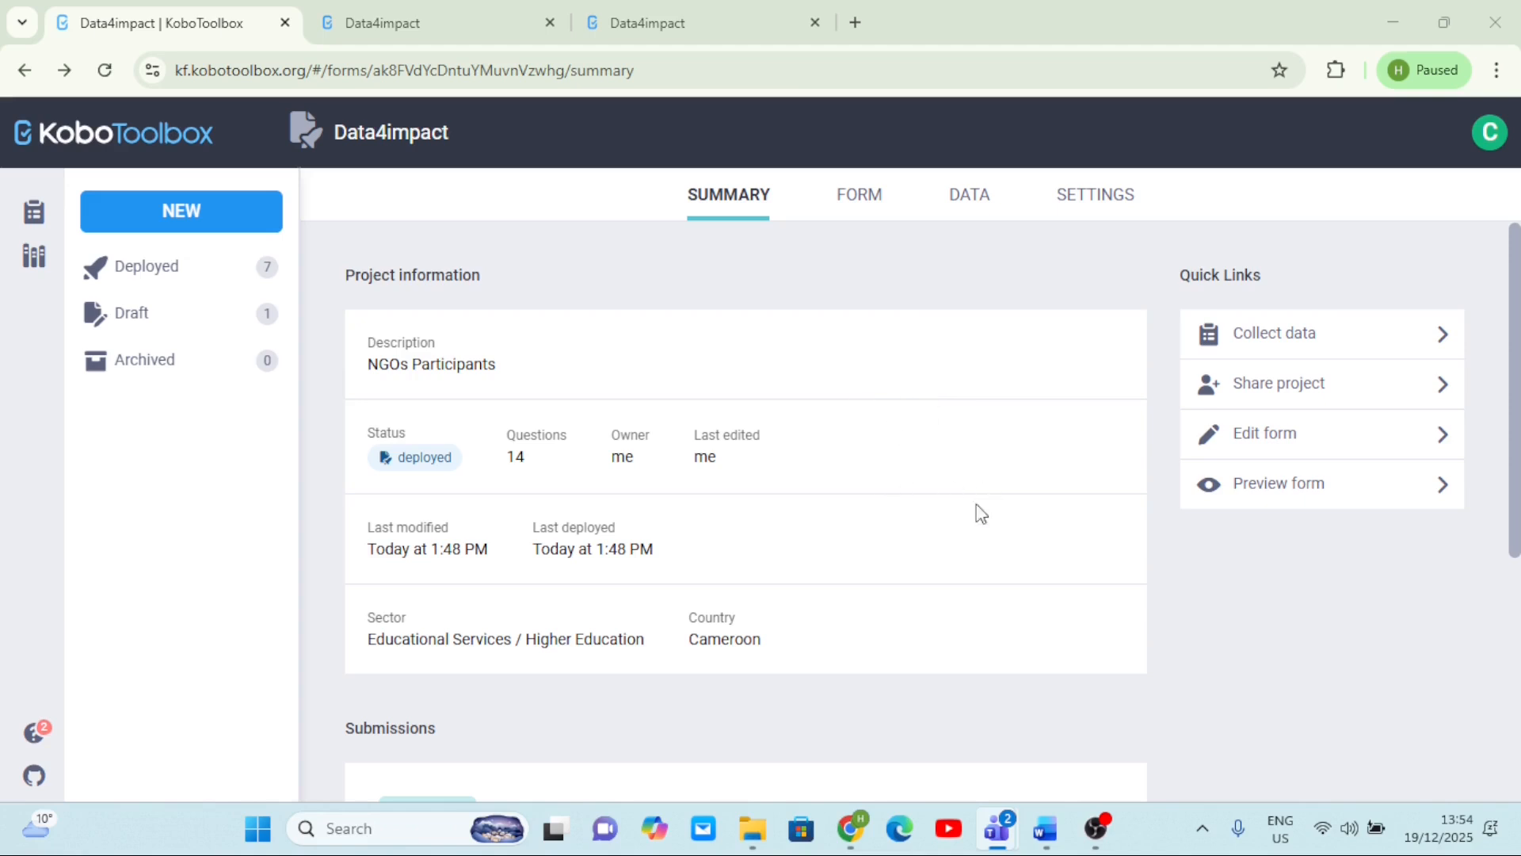
left_click(1109, 625)
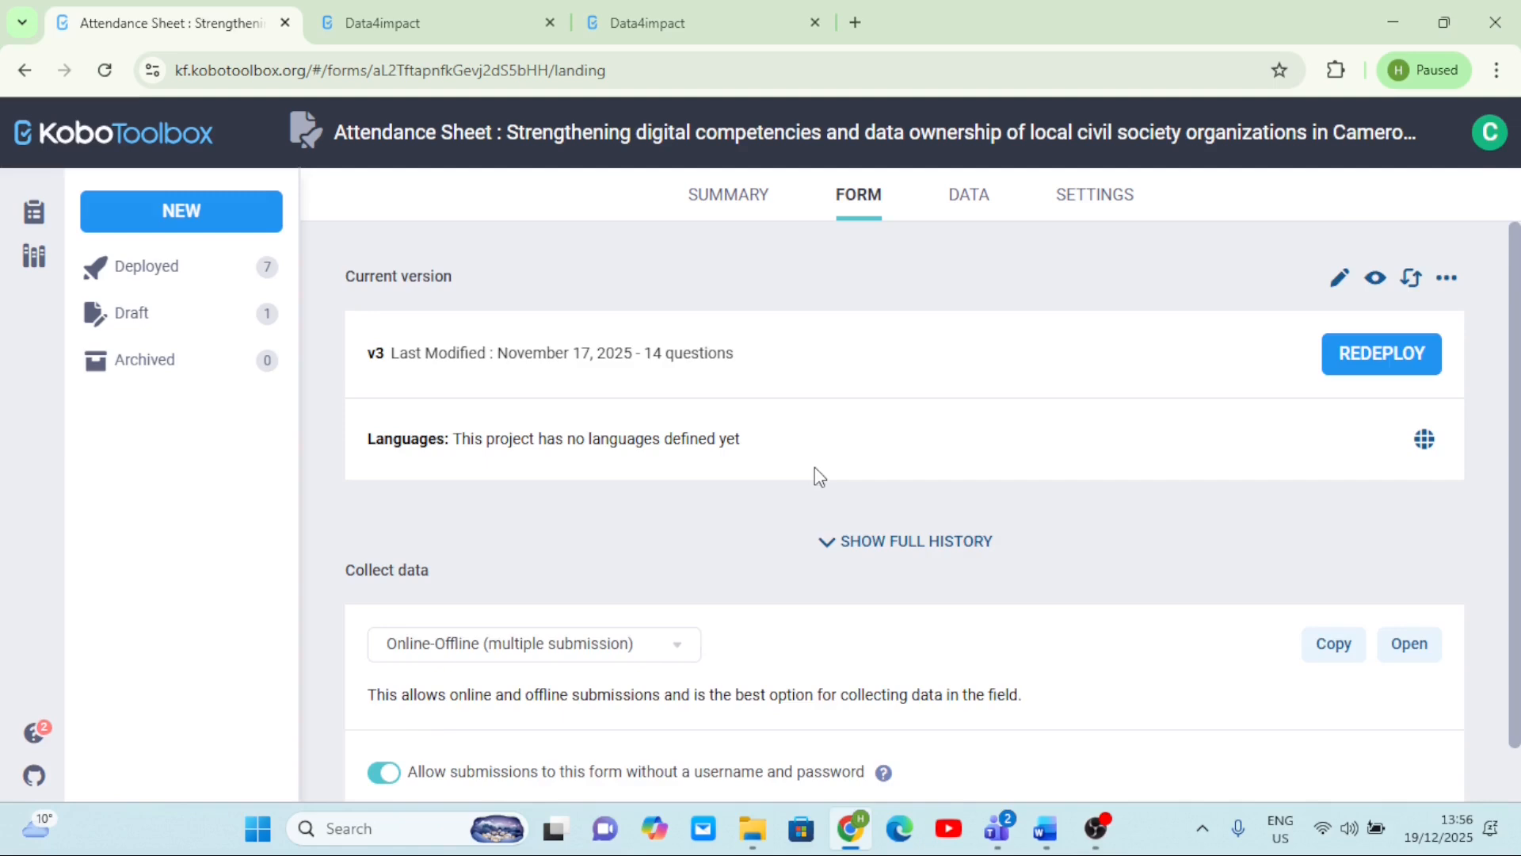
Step: Scroll the Attendance Sheet form page showing version v3 with 14 questions
scroll(815, 468, "up", 1)
scroll(815, 468, "down", 1)
scroll(814, 467, "up", 1)
scroll(814, 467, "down", 1)
scroll(814, 467, "up", 1)
Step: Bring the 'Data for training' Word document forward and view its first numbered questions, from Month onward
mouse_move(1055, 831)
left_click(1039, 742)
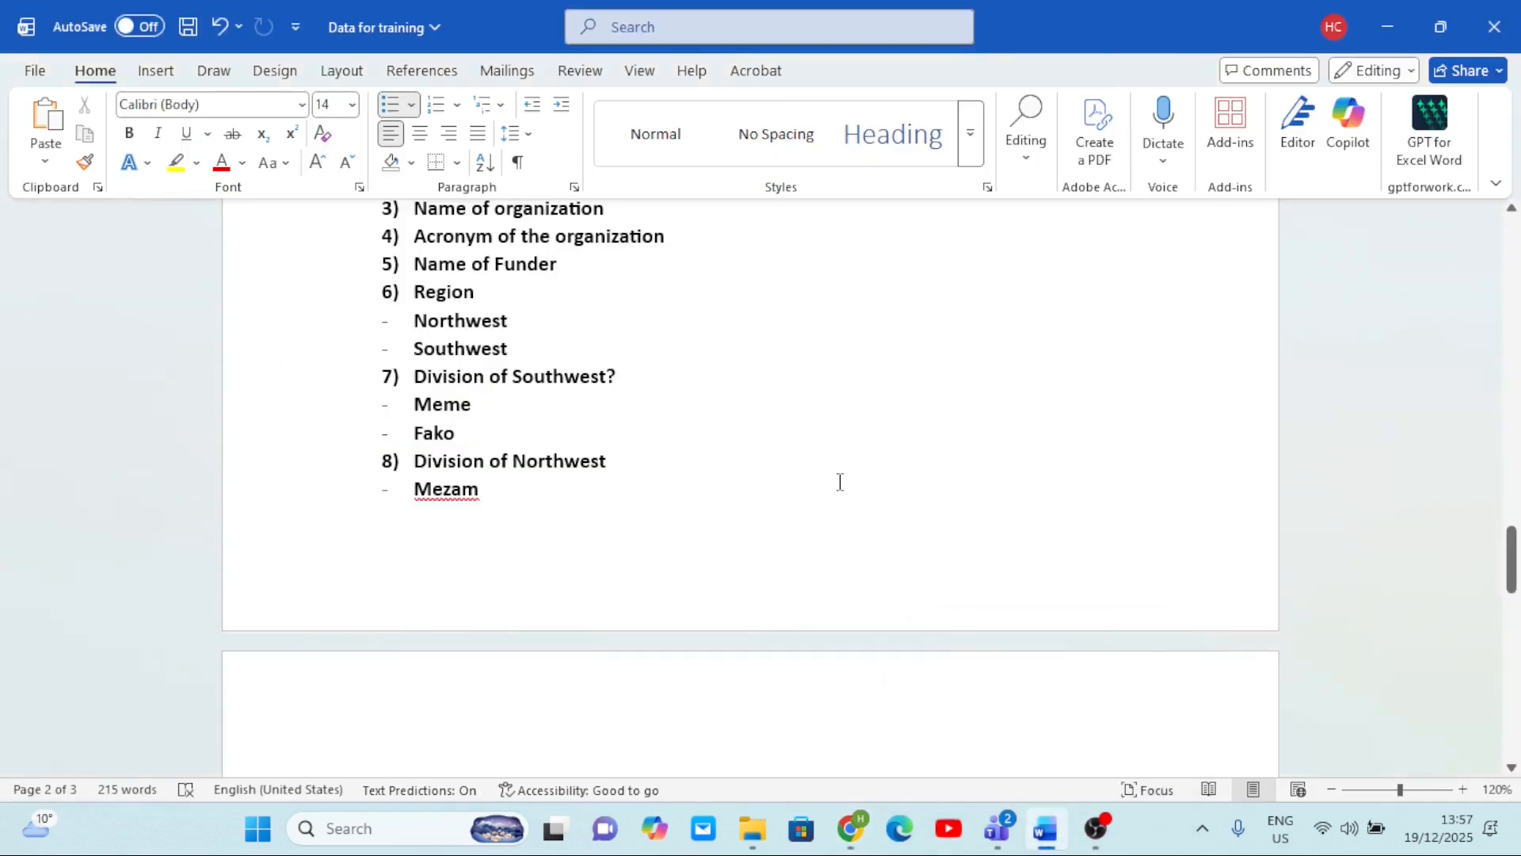
scroll(840, 482, "up", 5)
scroll(839, 487, "down", 4)
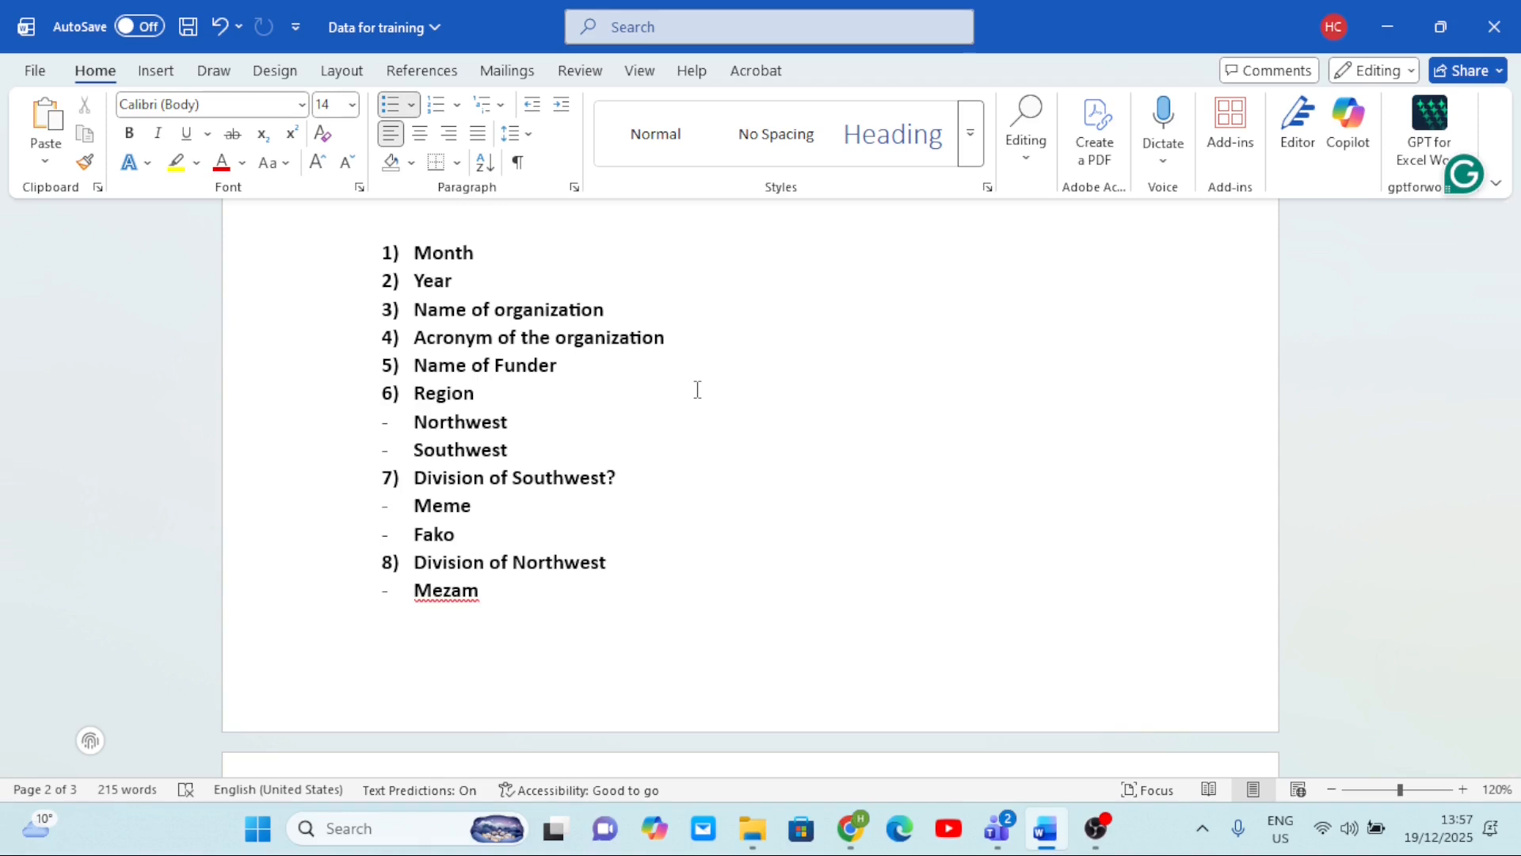
scroll(697, 389, "down", 1)
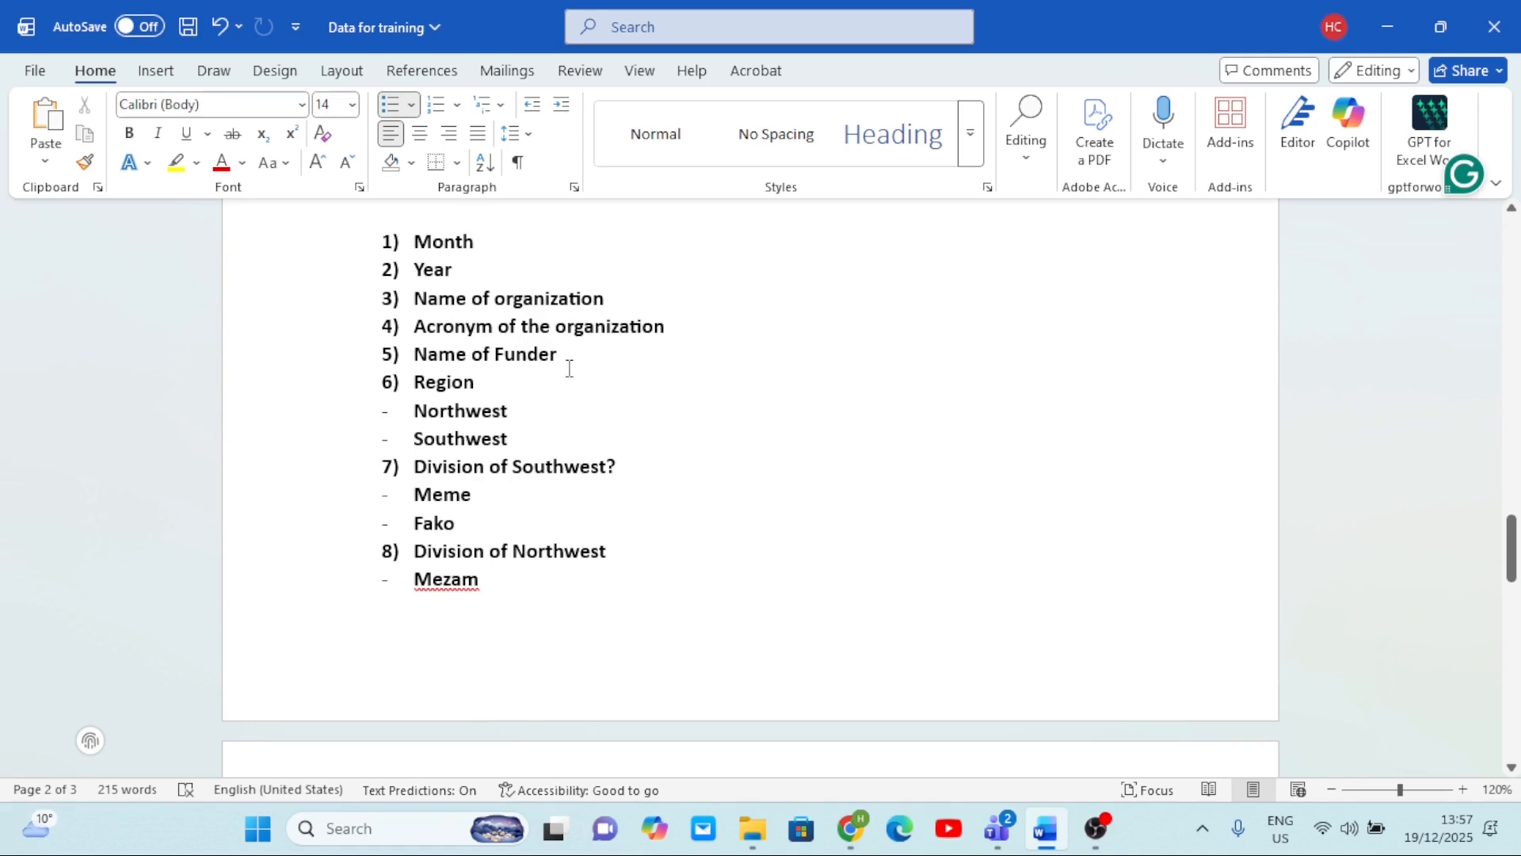
Step: Review the Objectives, Outcome, Activities and Sector questions and their dash-listed answer options
scroll(569, 368, "up", 1)
scroll(491, 428, "down", 3)
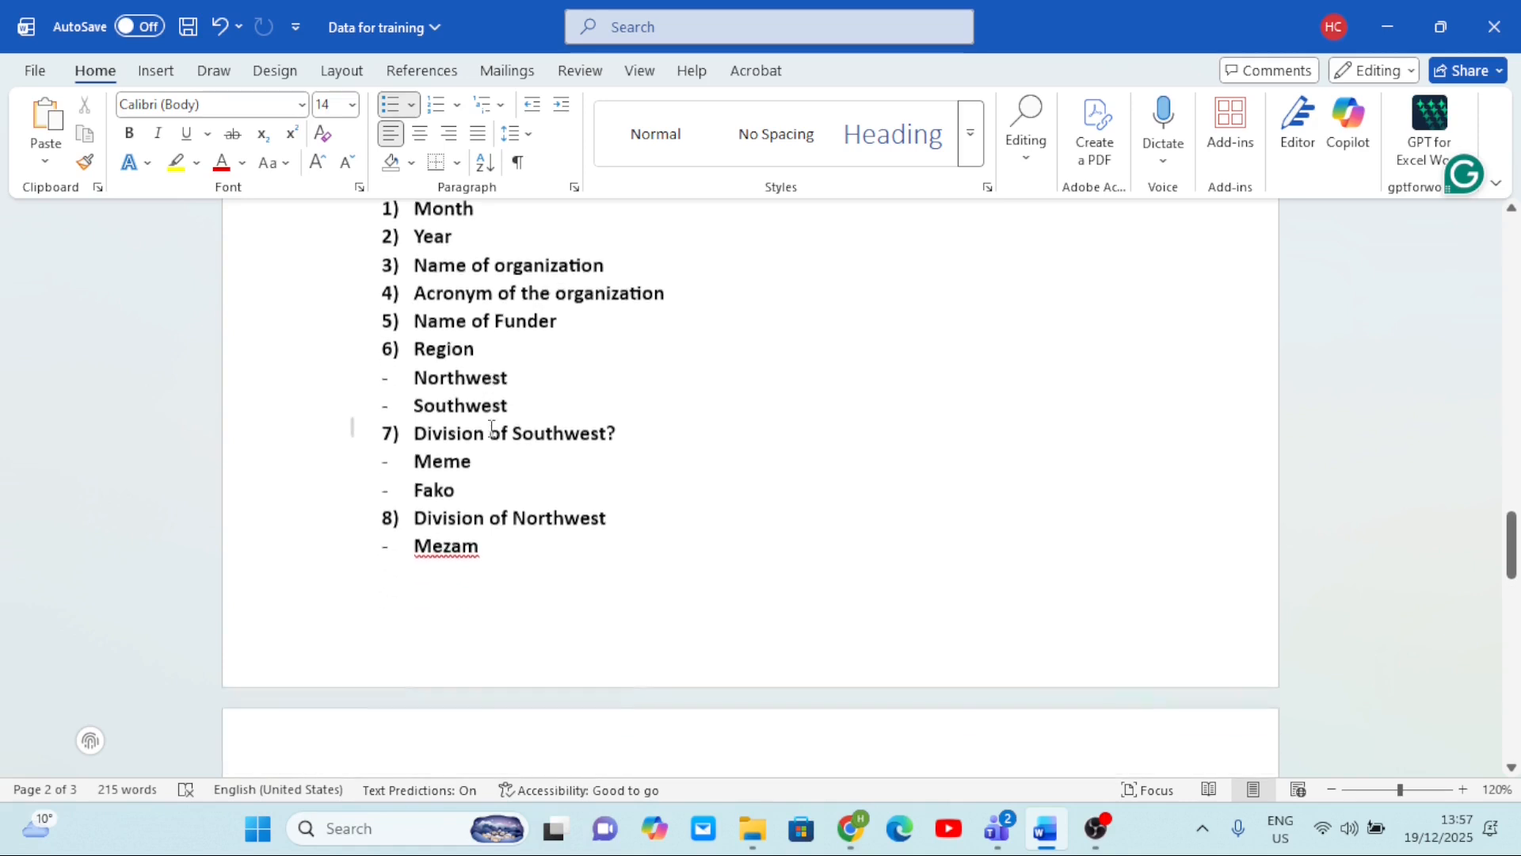
scroll(491, 428, "down", 12)
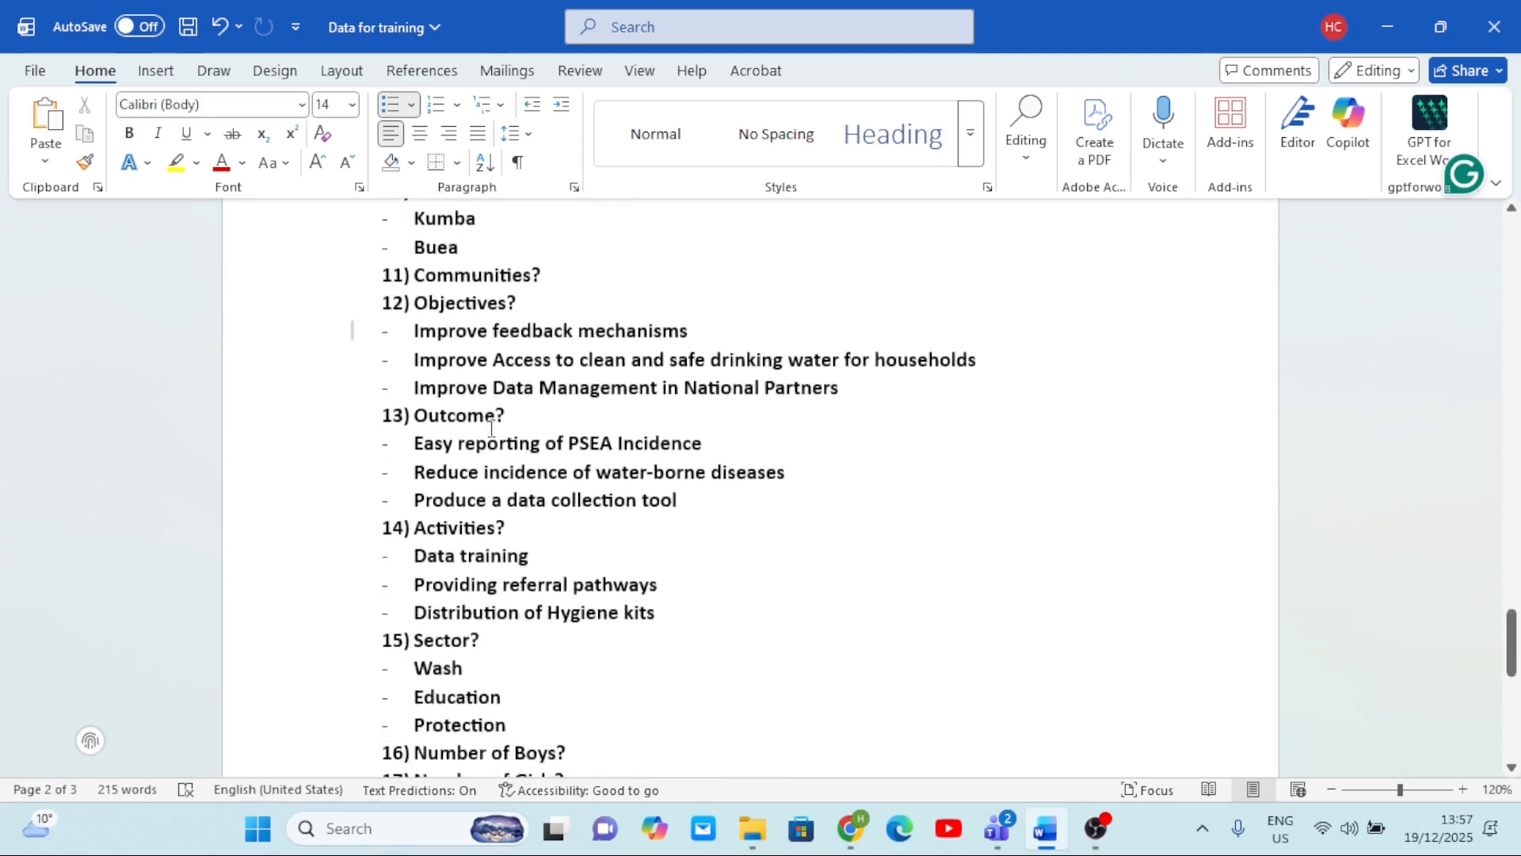
scroll(491, 428, "up", 5)
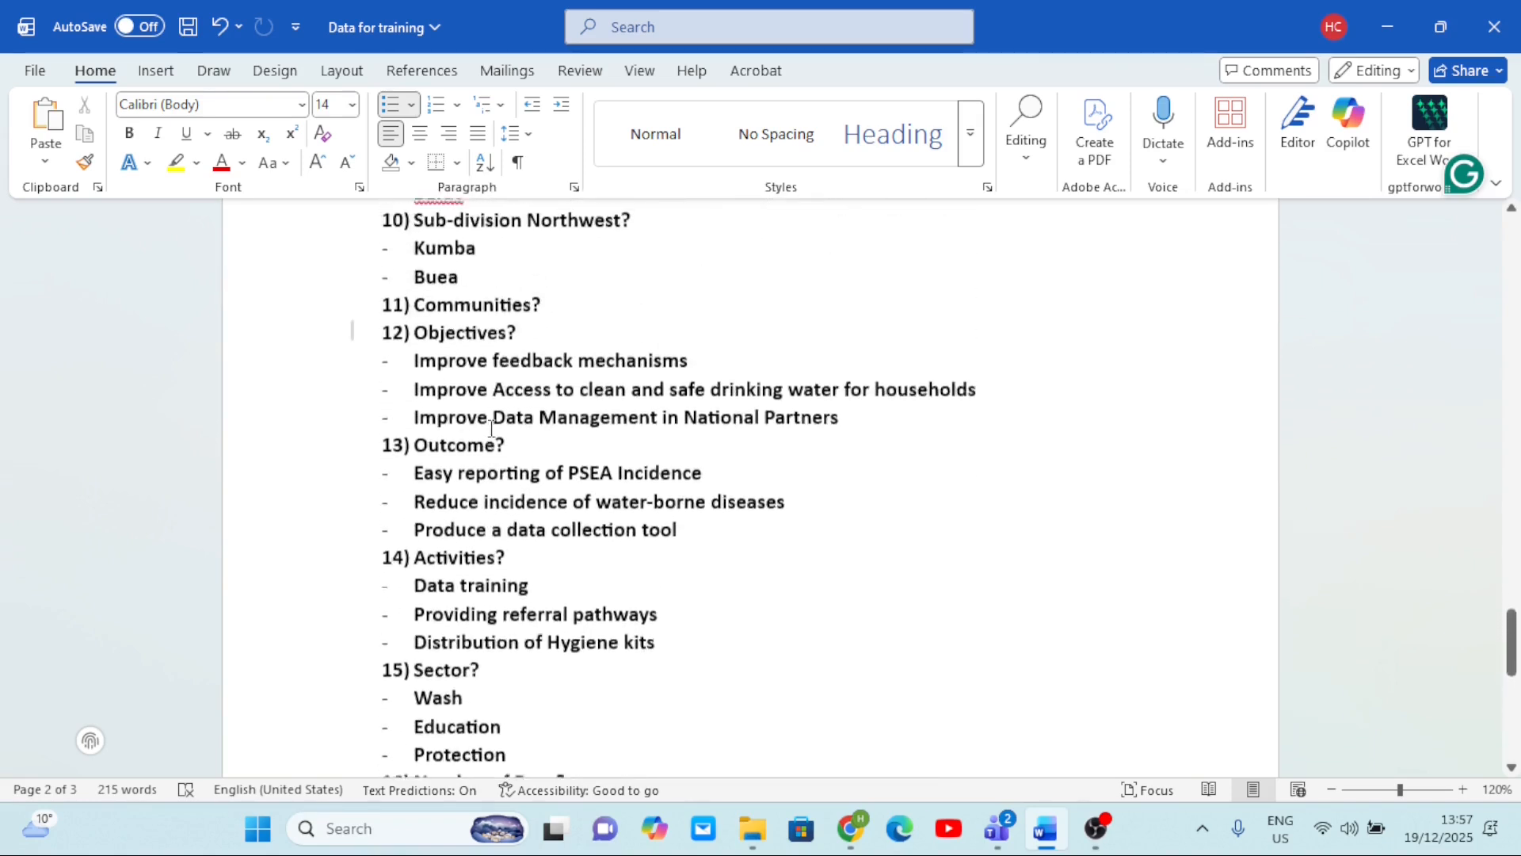
scroll(491, 428, "up", 6)
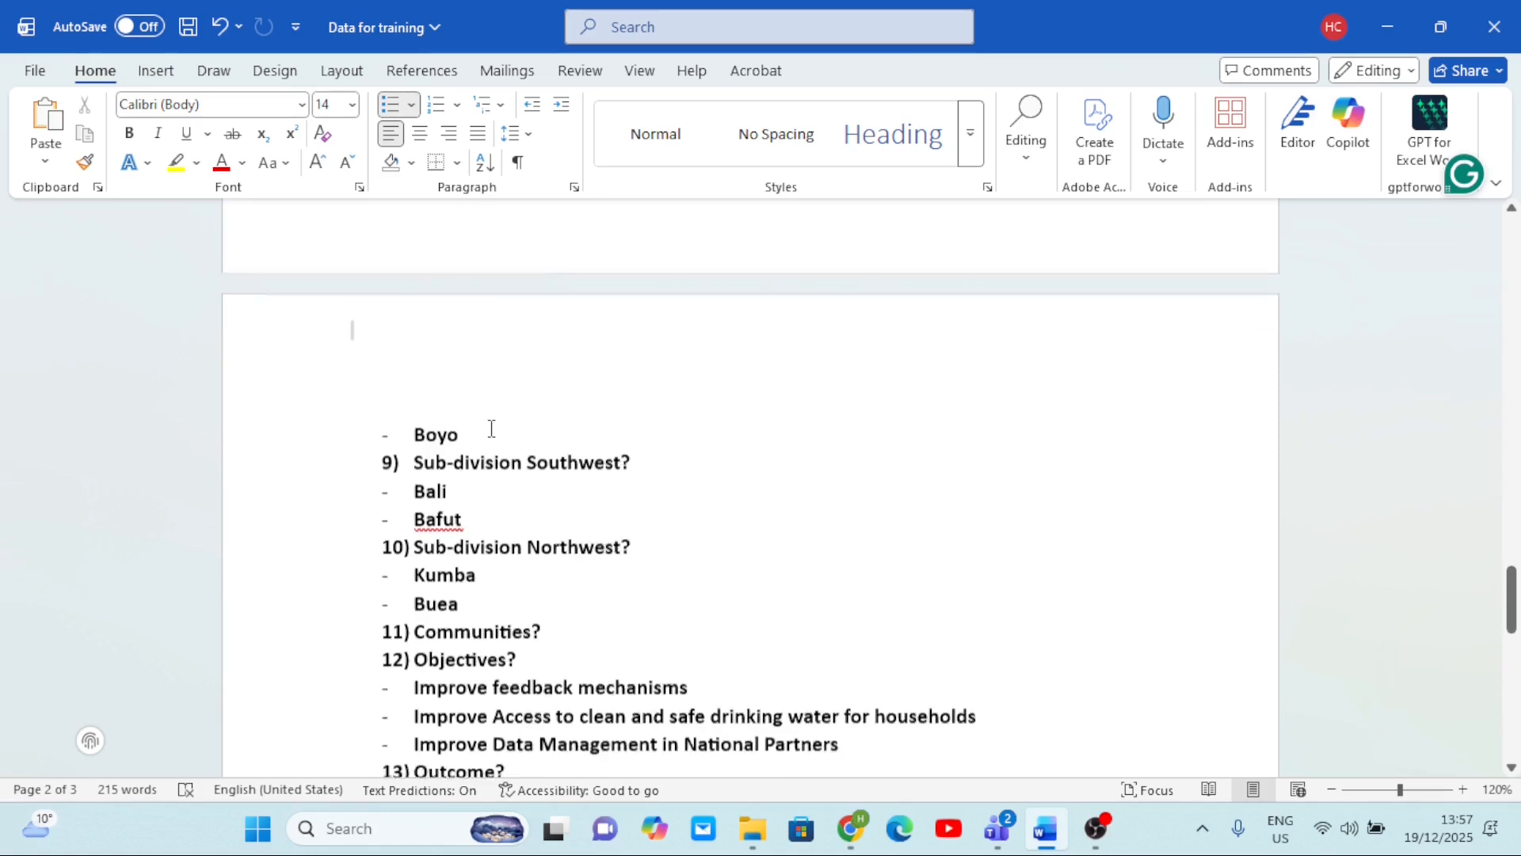
scroll(491, 428, "up", 4)
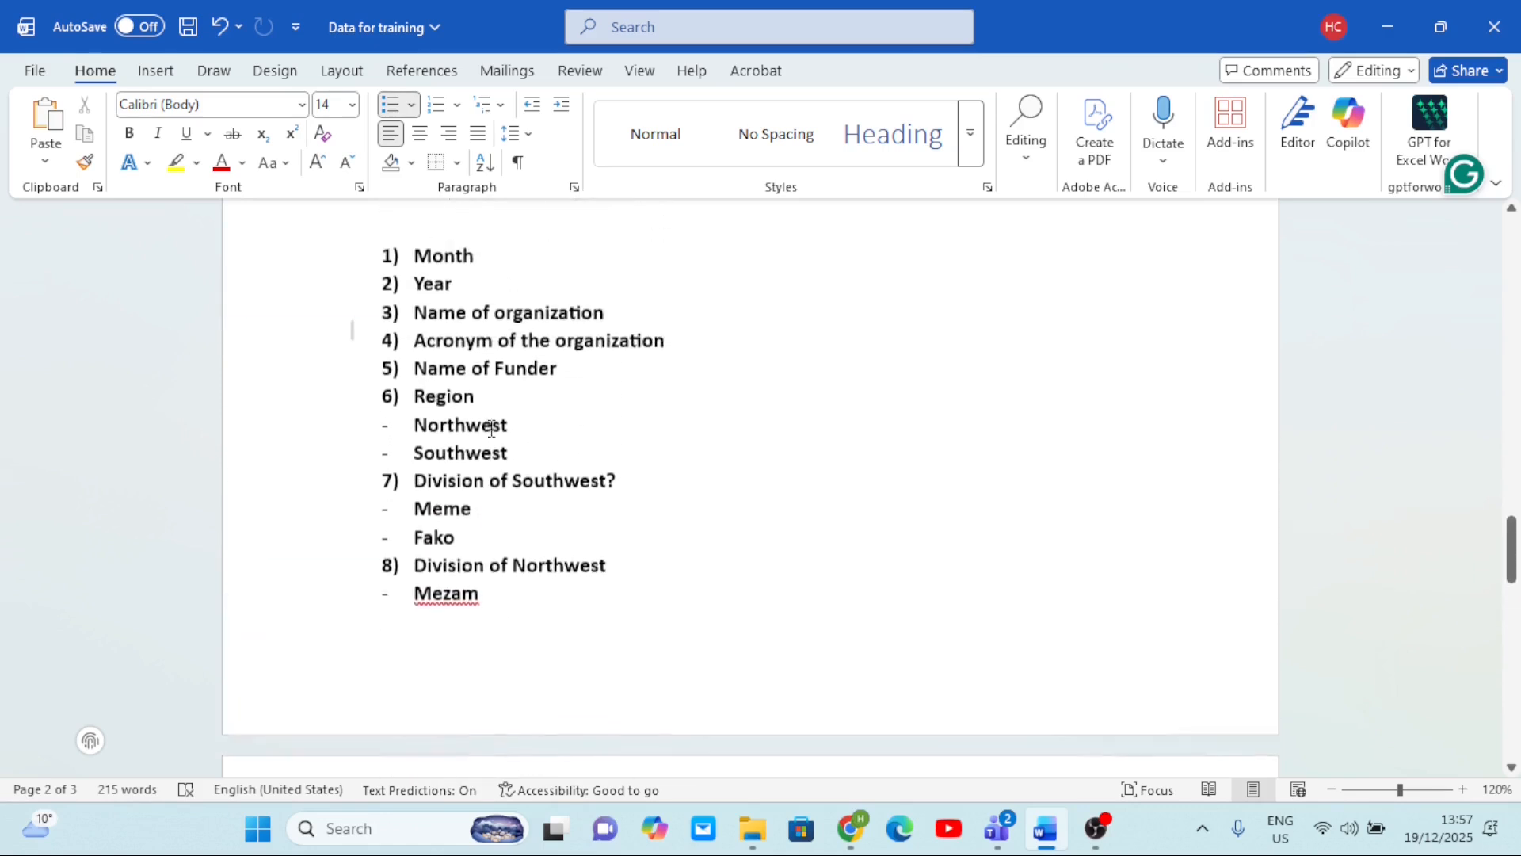
scroll(491, 427, "up", 3)
scroll(491, 428, "down", 2)
scroll(491, 429, "down", 3)
scroll(491, 428, "up", 2)
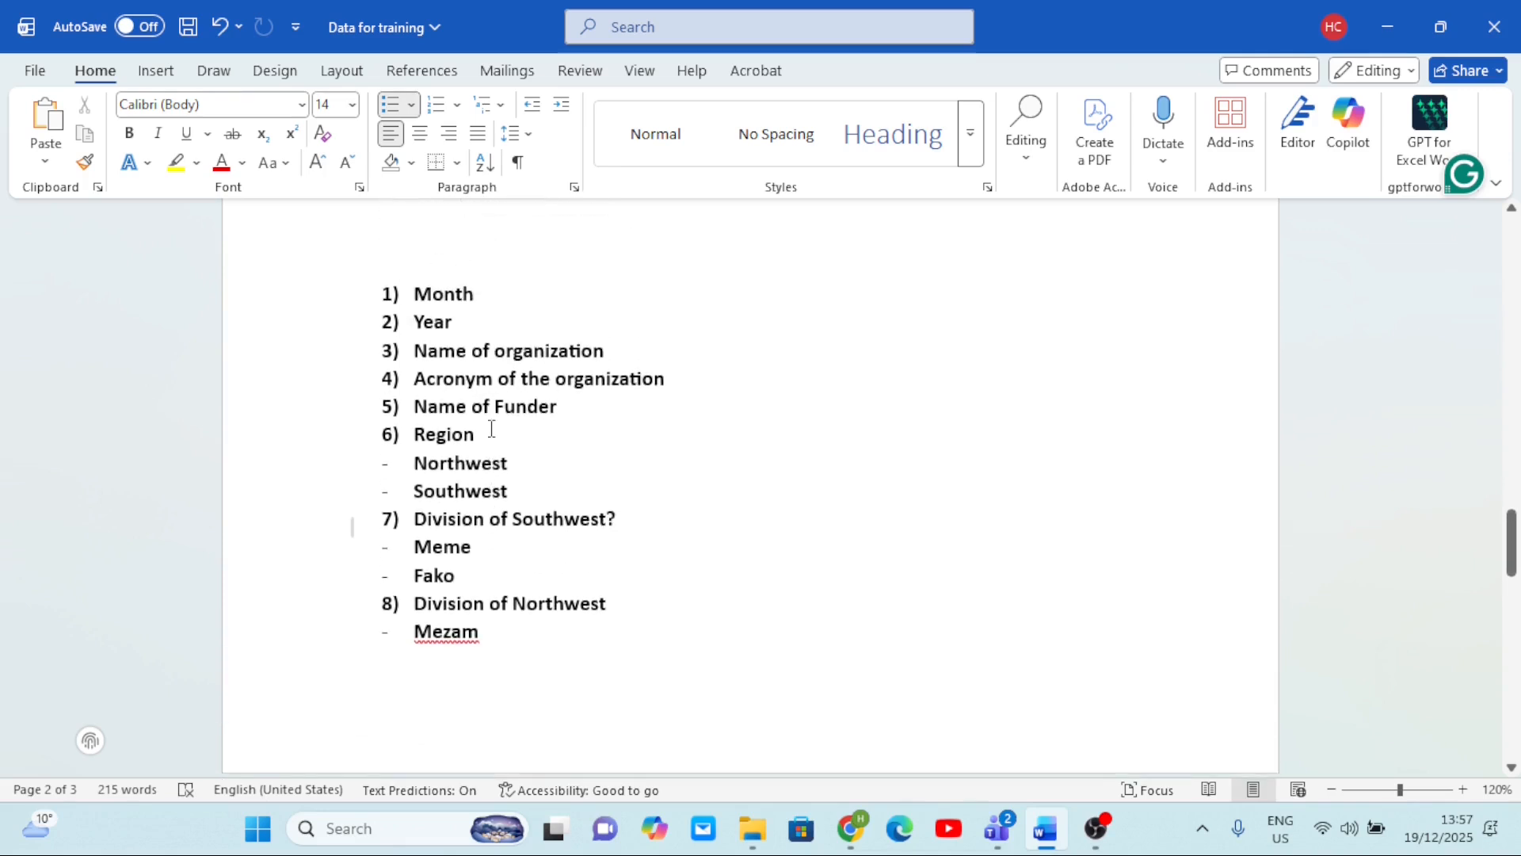